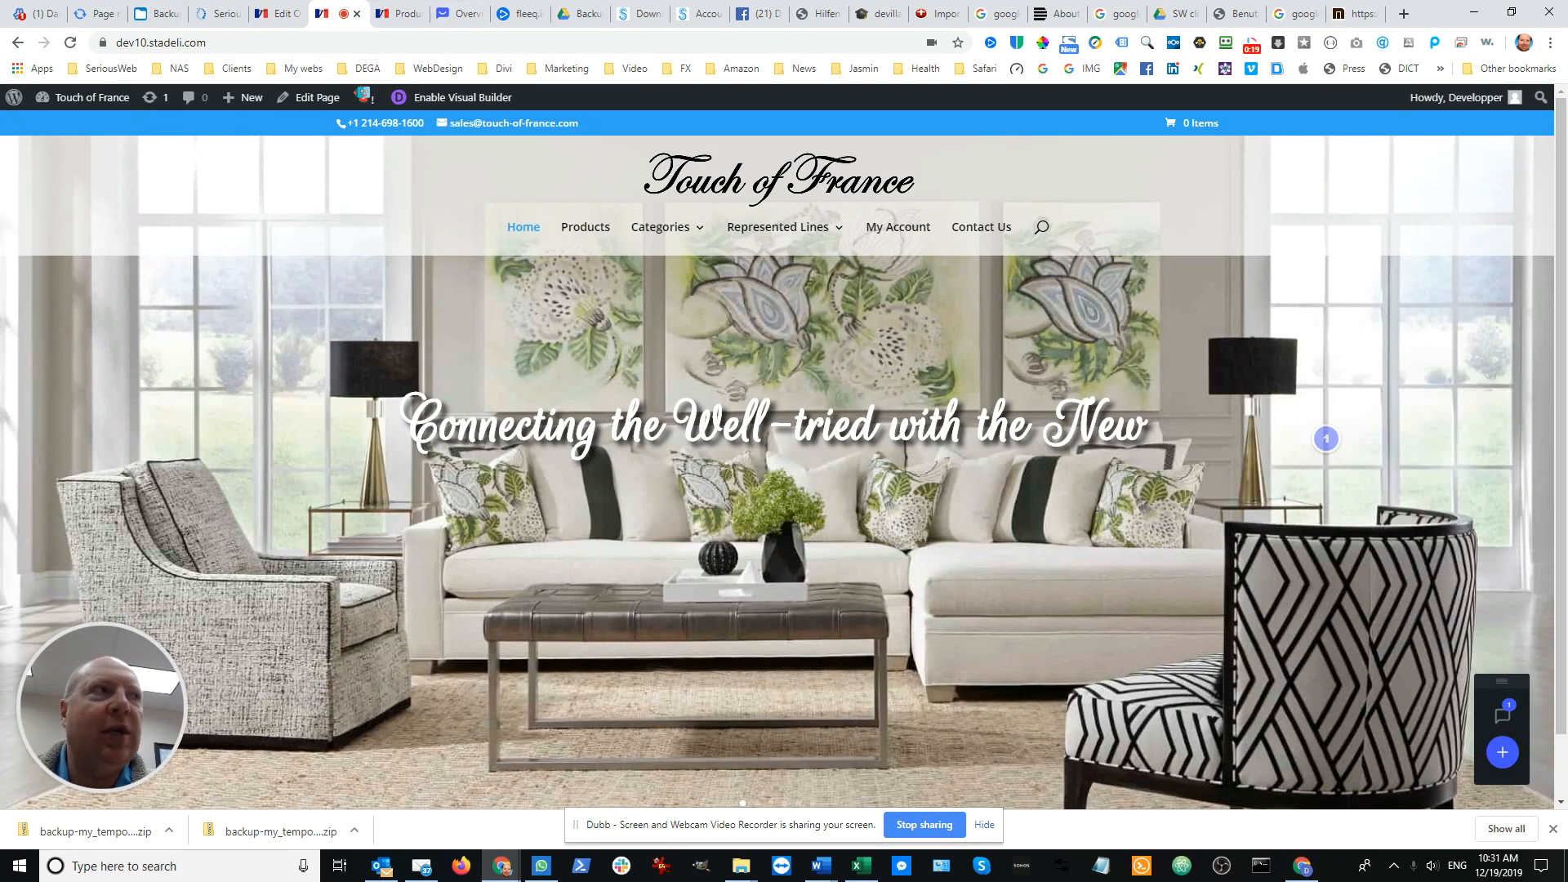
Bring the DINING CHAIRS picture folder on screen to show the chair images, and minimize it
left_click_drag(0, 173, 601, 129)
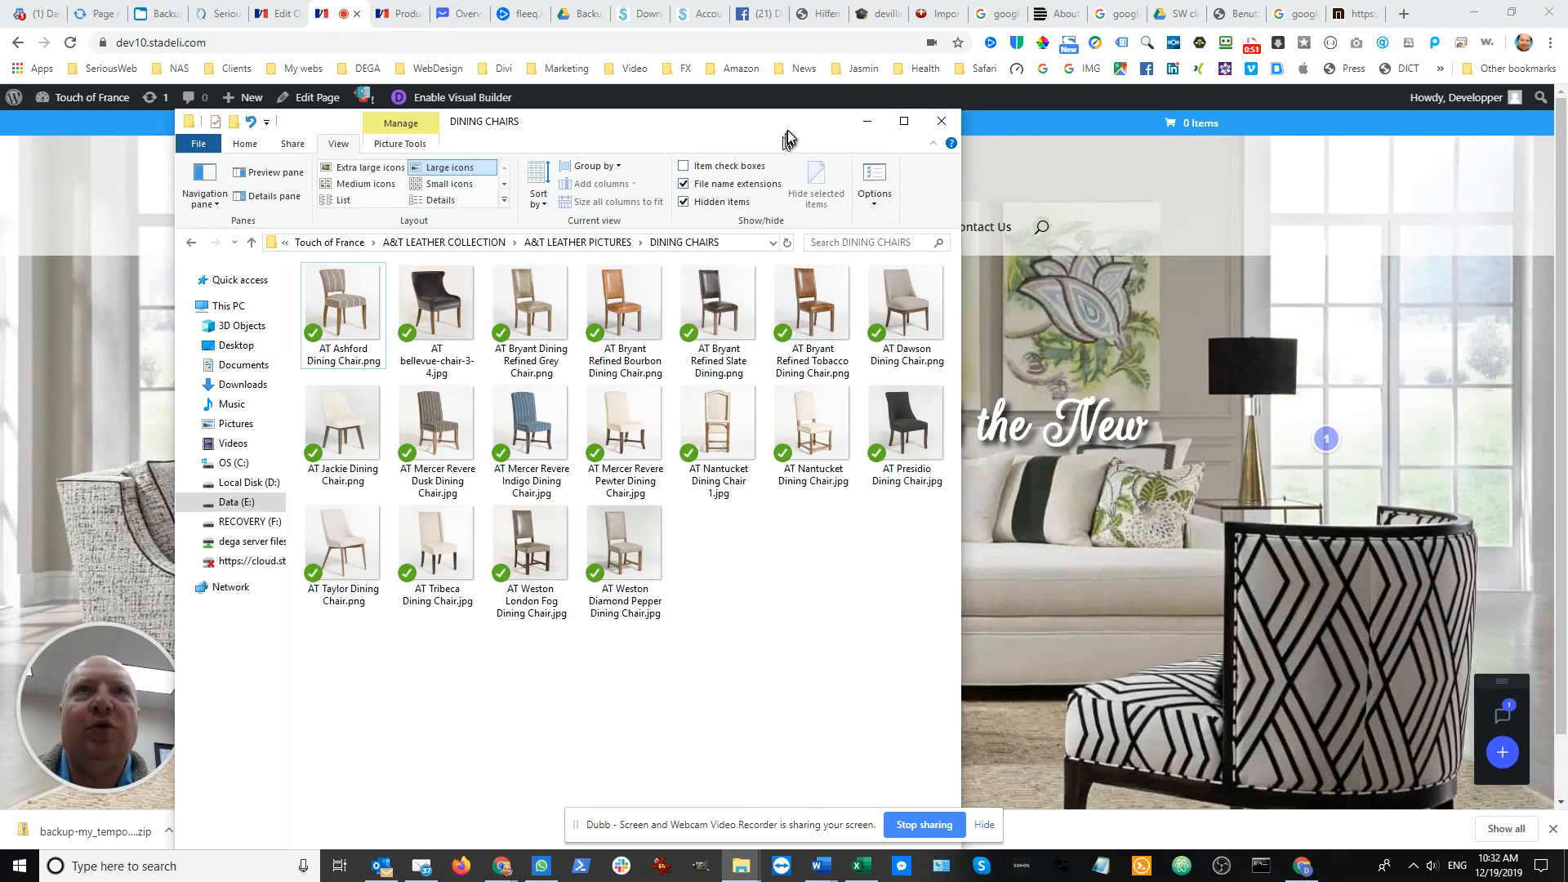
left_click(866, 120)
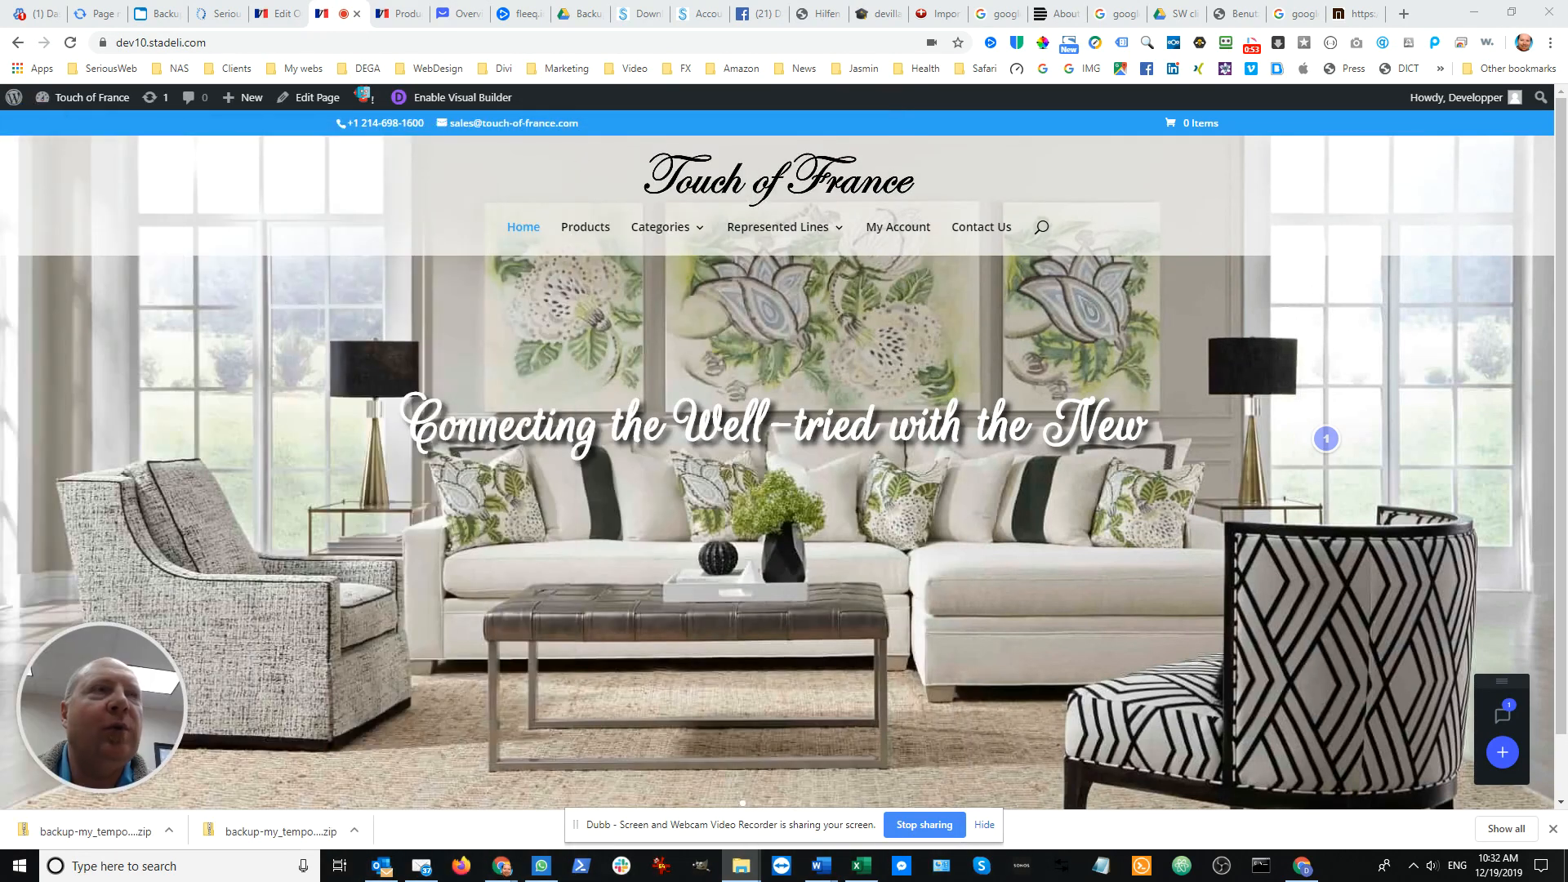
left_click(816, 45)
left_click(817, 45)
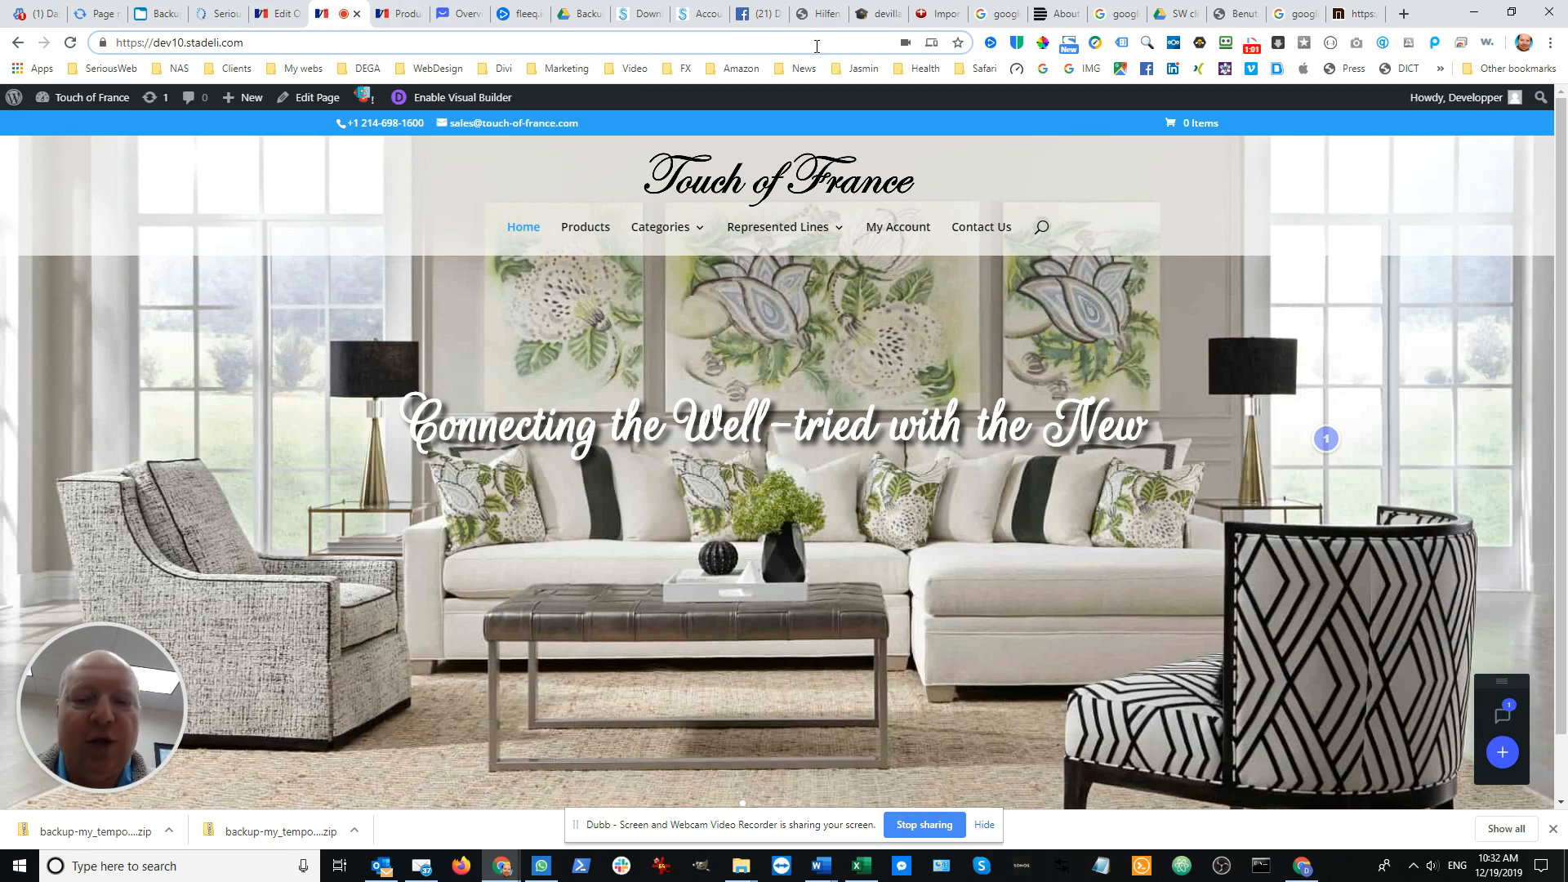
type("/wp-admin")
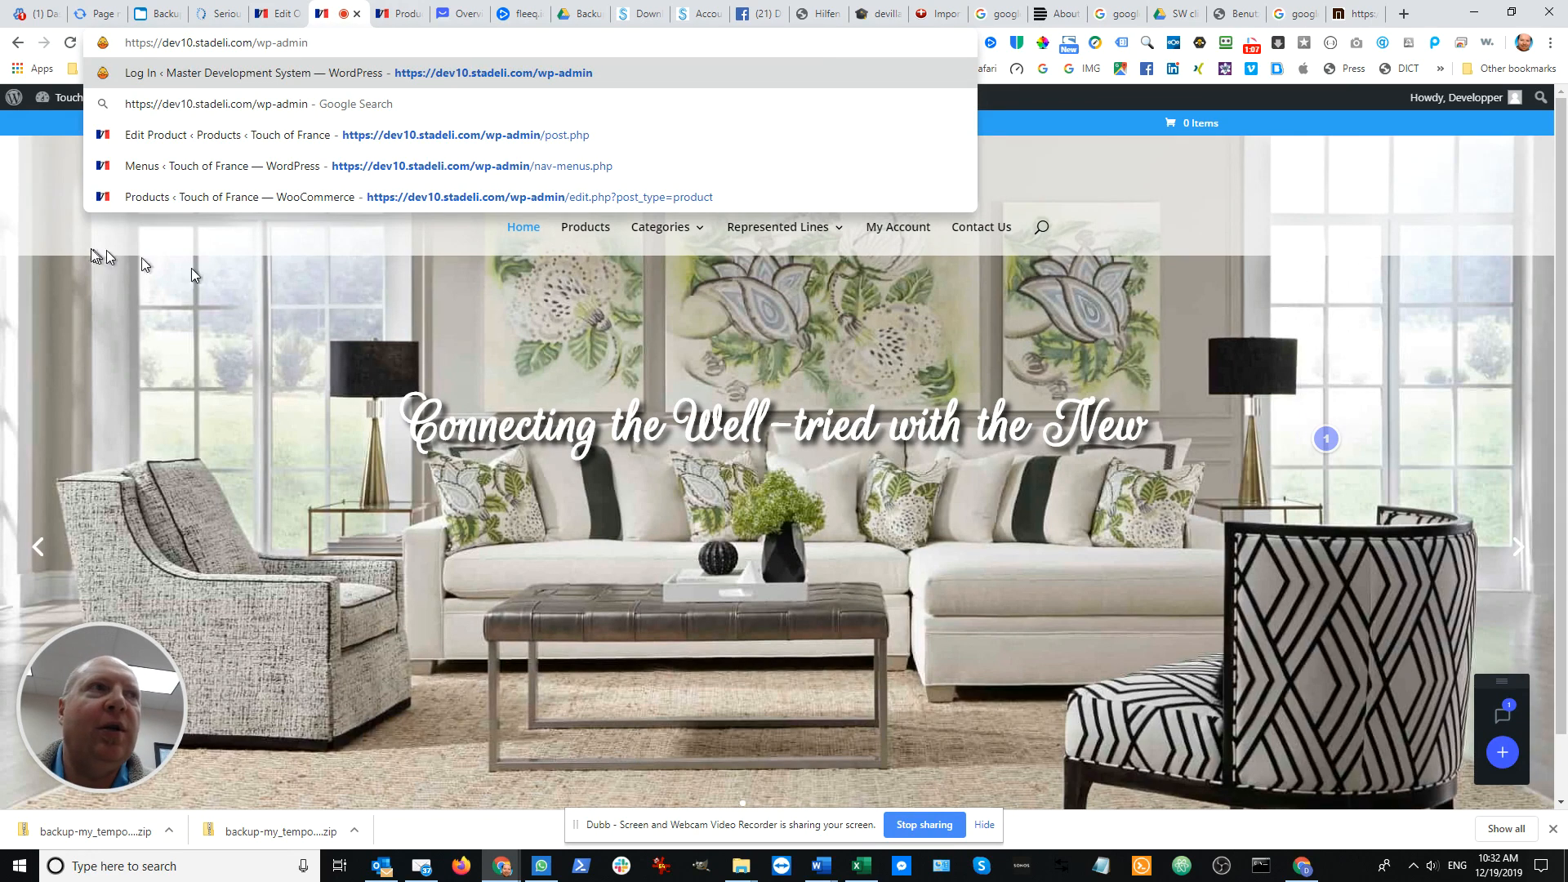
mouse_move(59, 107)
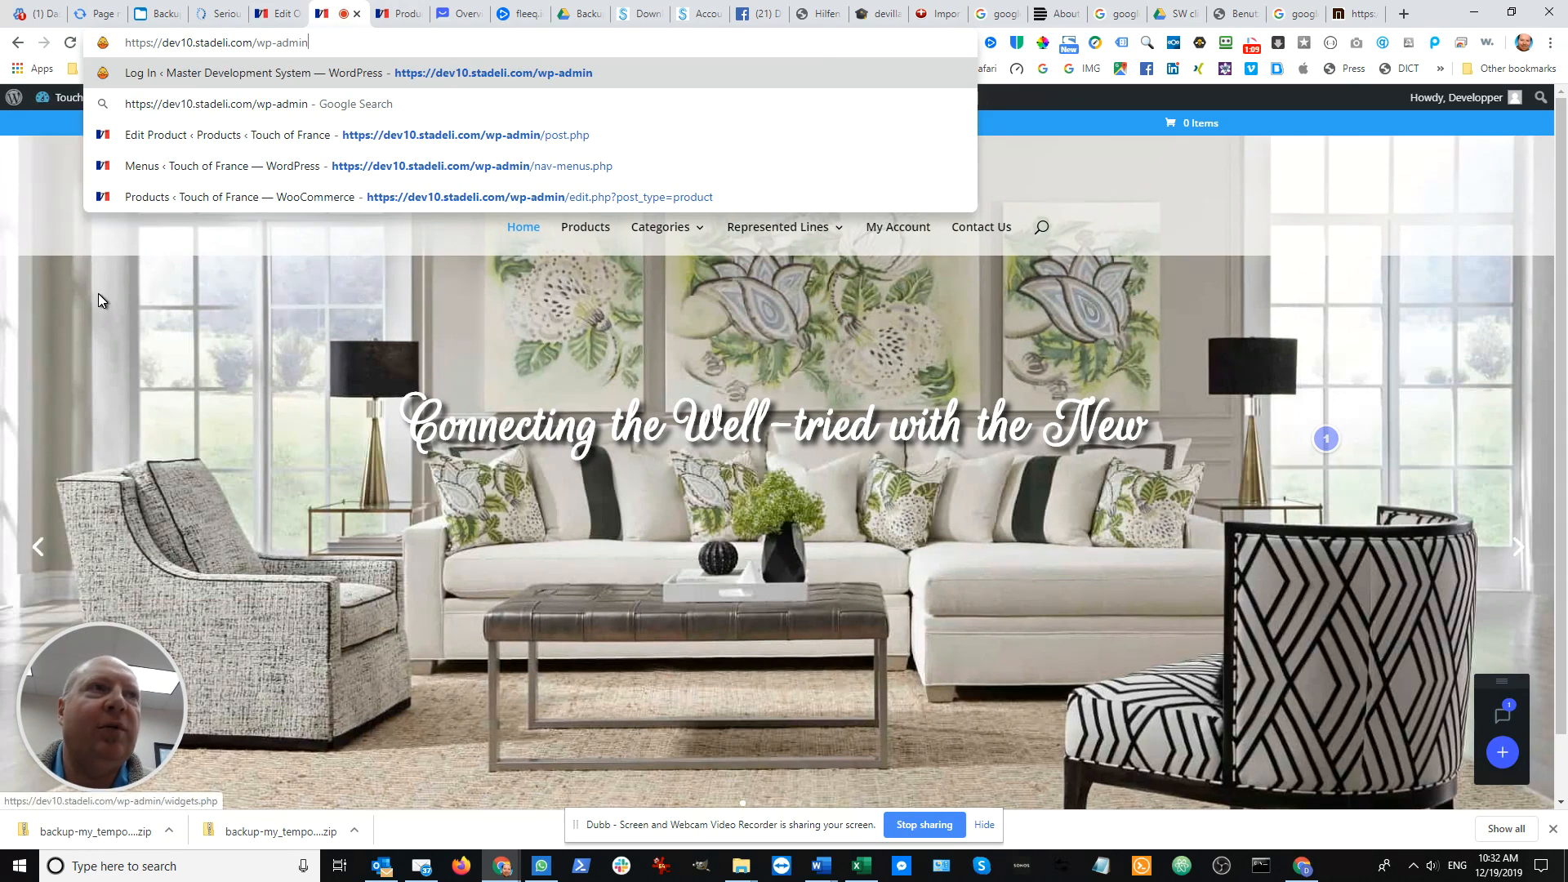
left_click(98, 285)
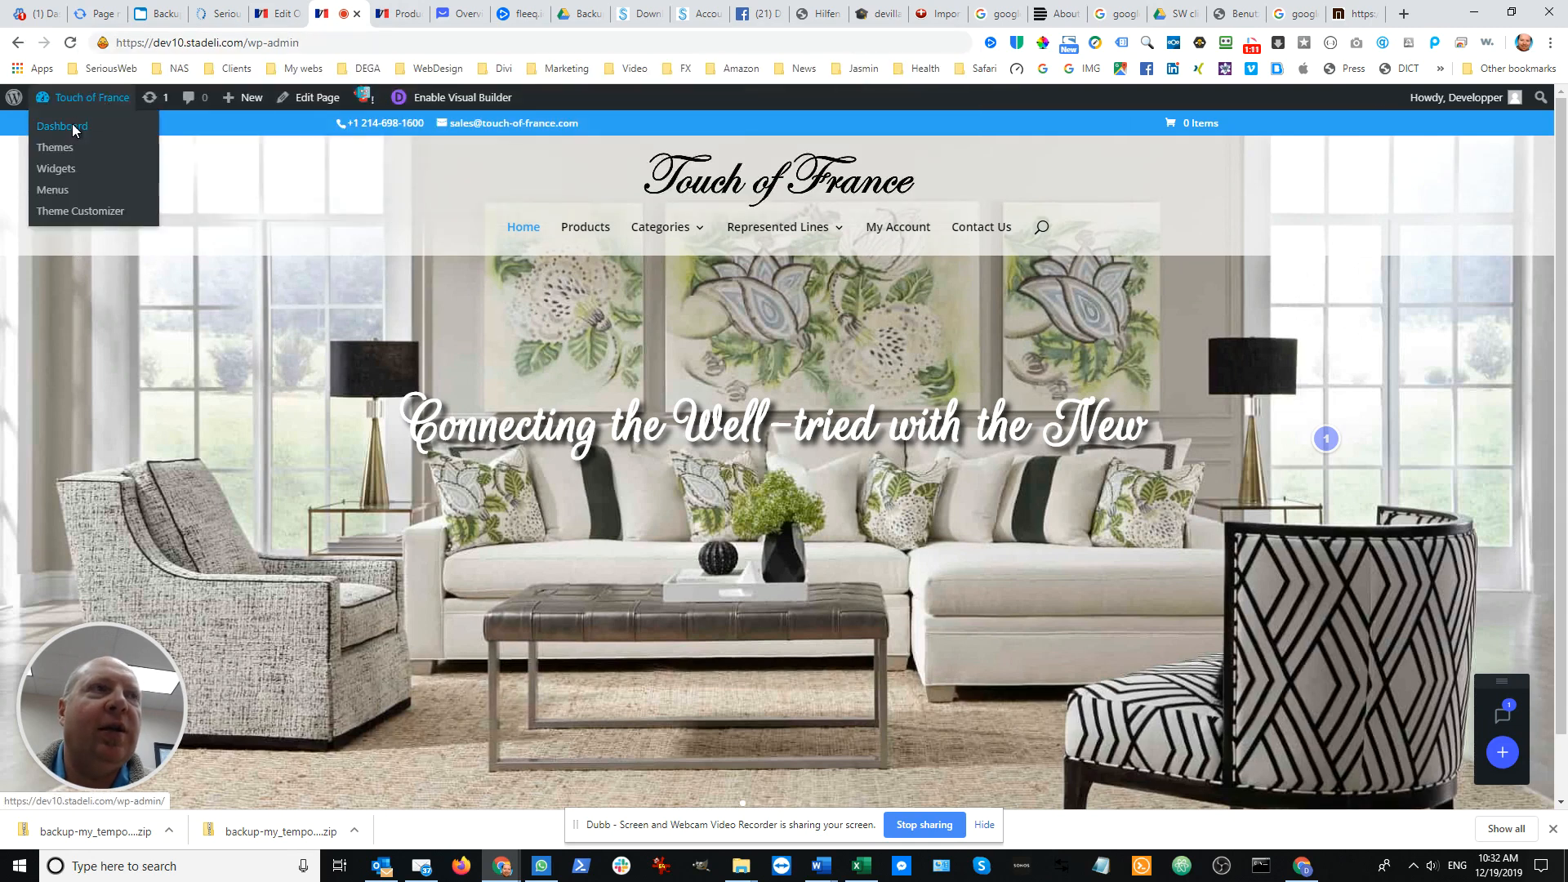
Open the Touch of France admin dashboard and show the list of all products
left_click(72, 128)
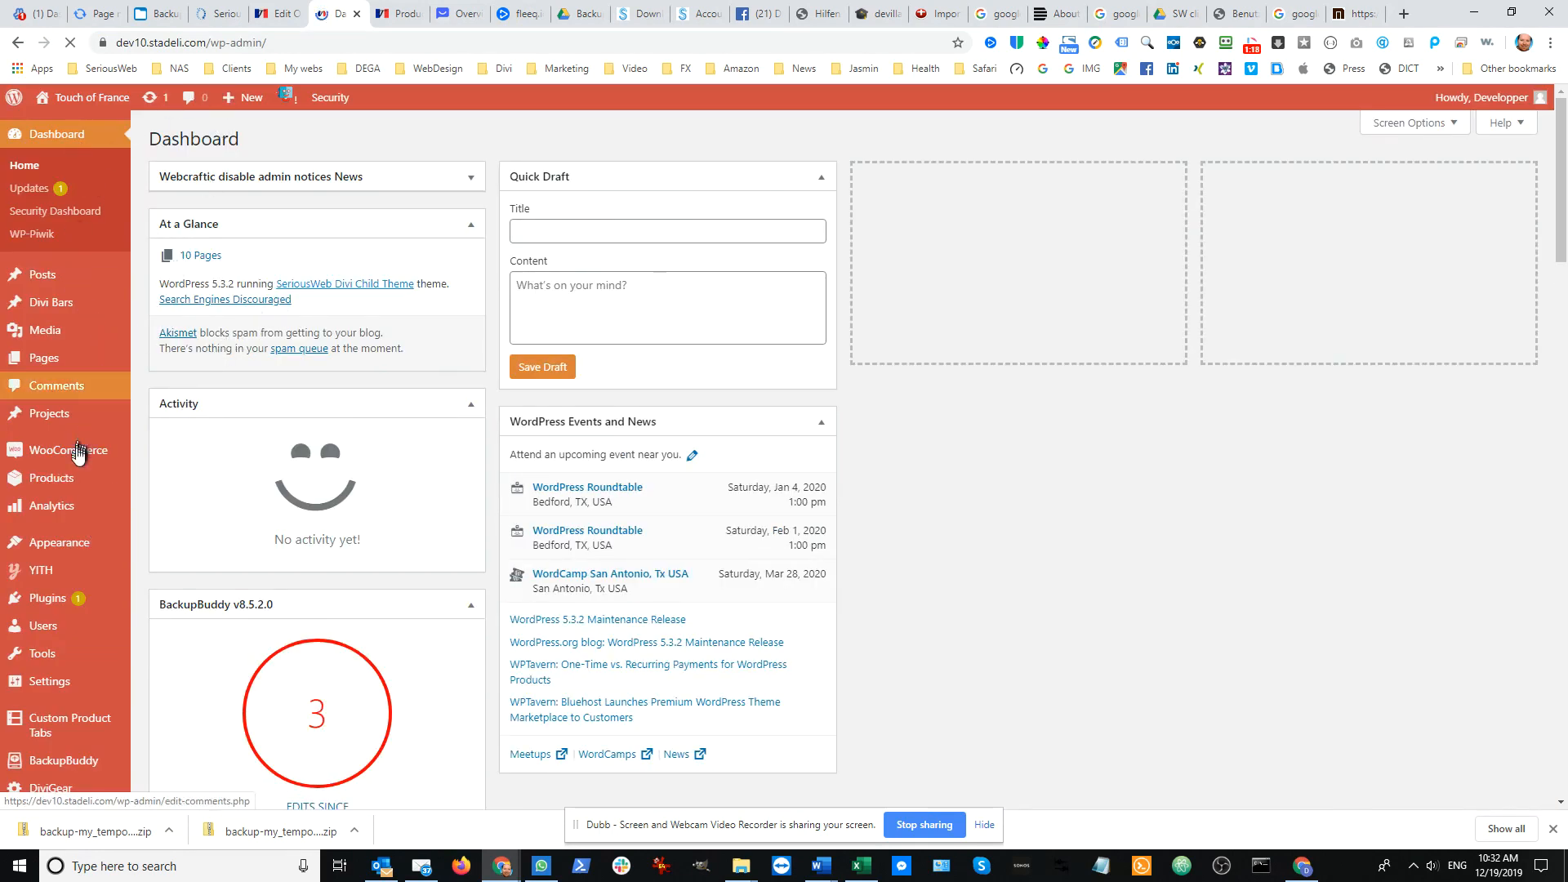
mouse_move(74, 480)
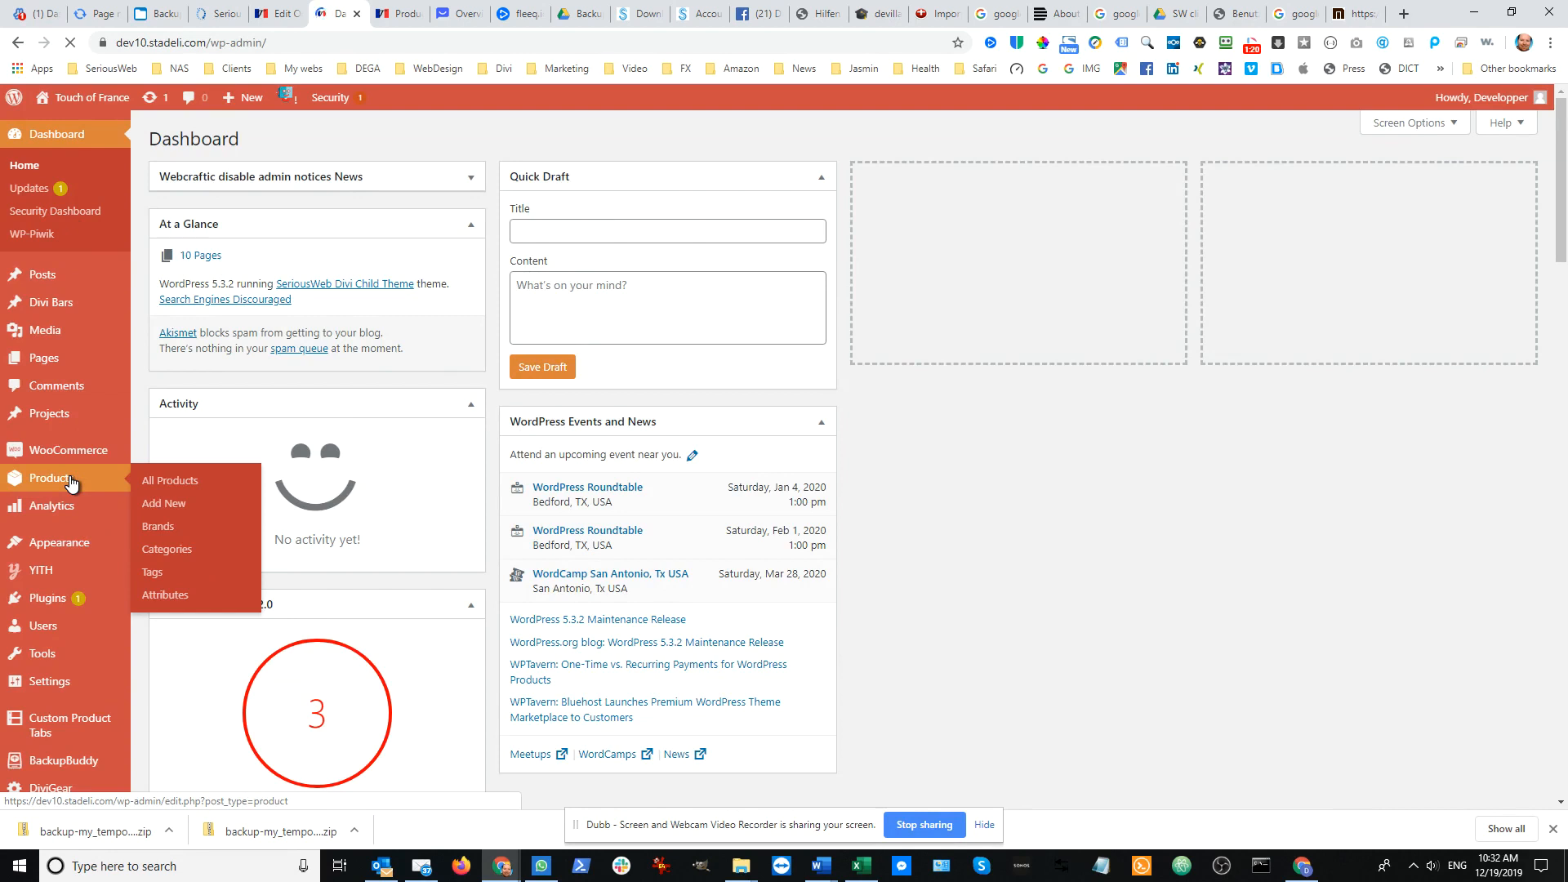
left_click(153, 484)
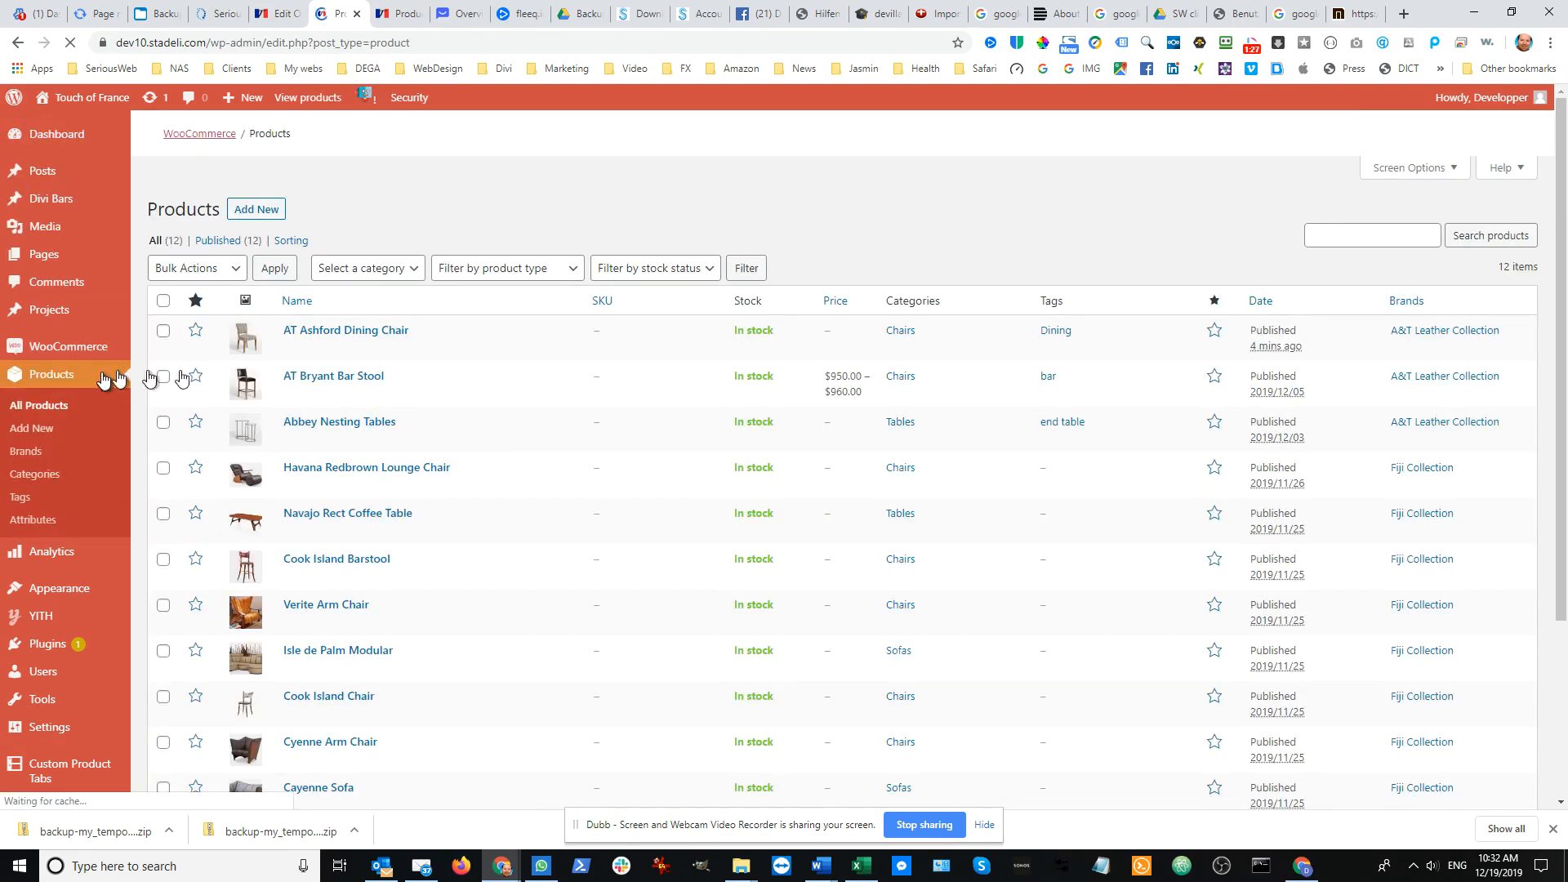
scroll(482, 531, "down", 4)
scroll(478, 555, "up", 2)
scroll(478, 555, "up", 2)
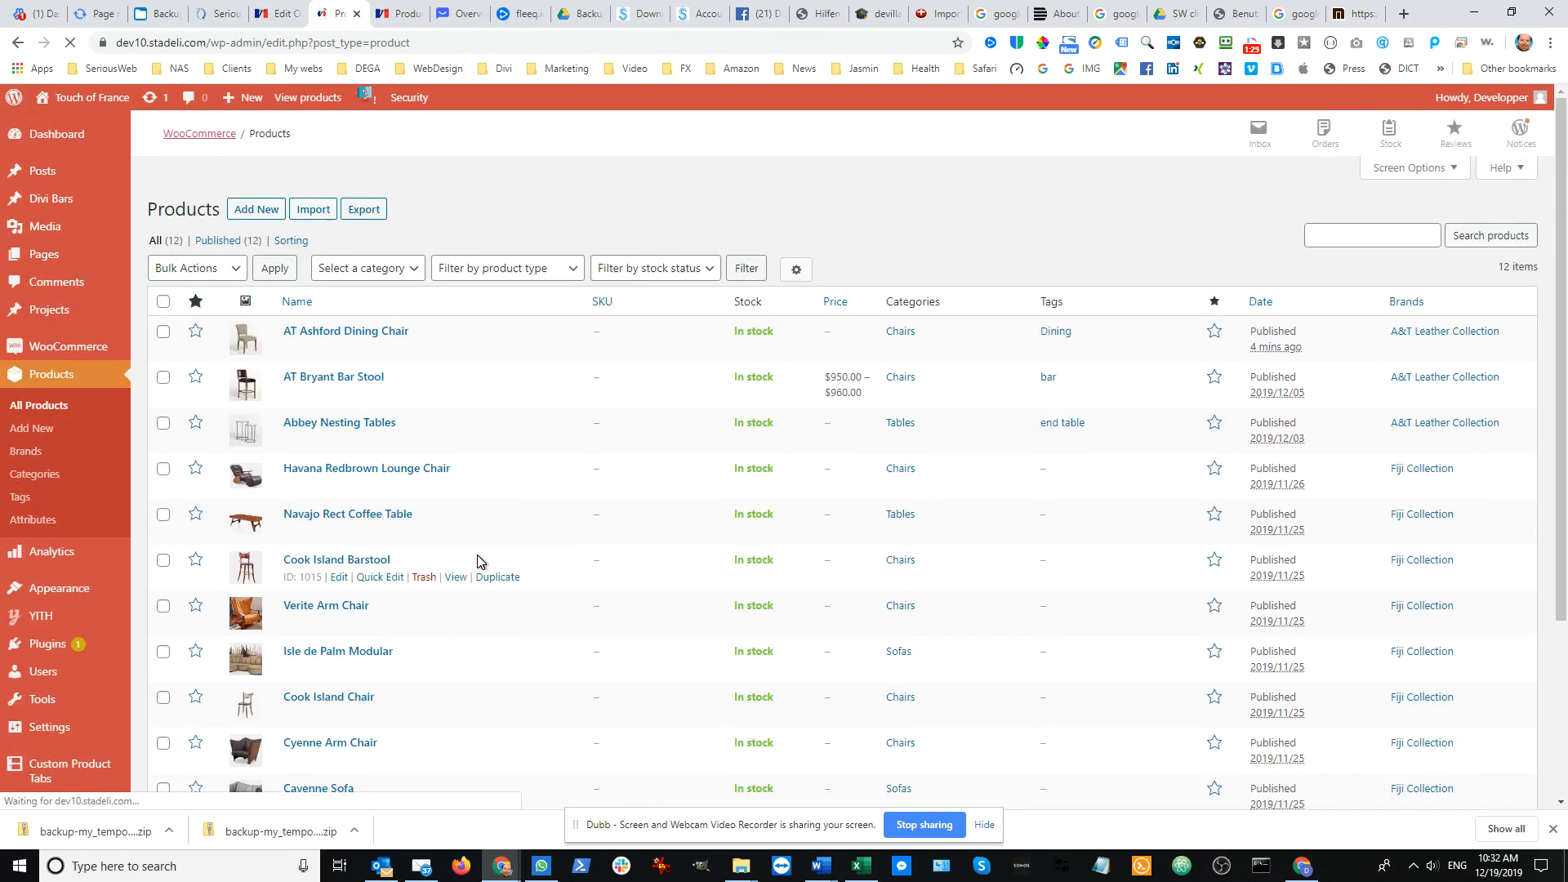
Create a new product and title it "Bryant Refined Dining Chairs"
left_click(252, 209)
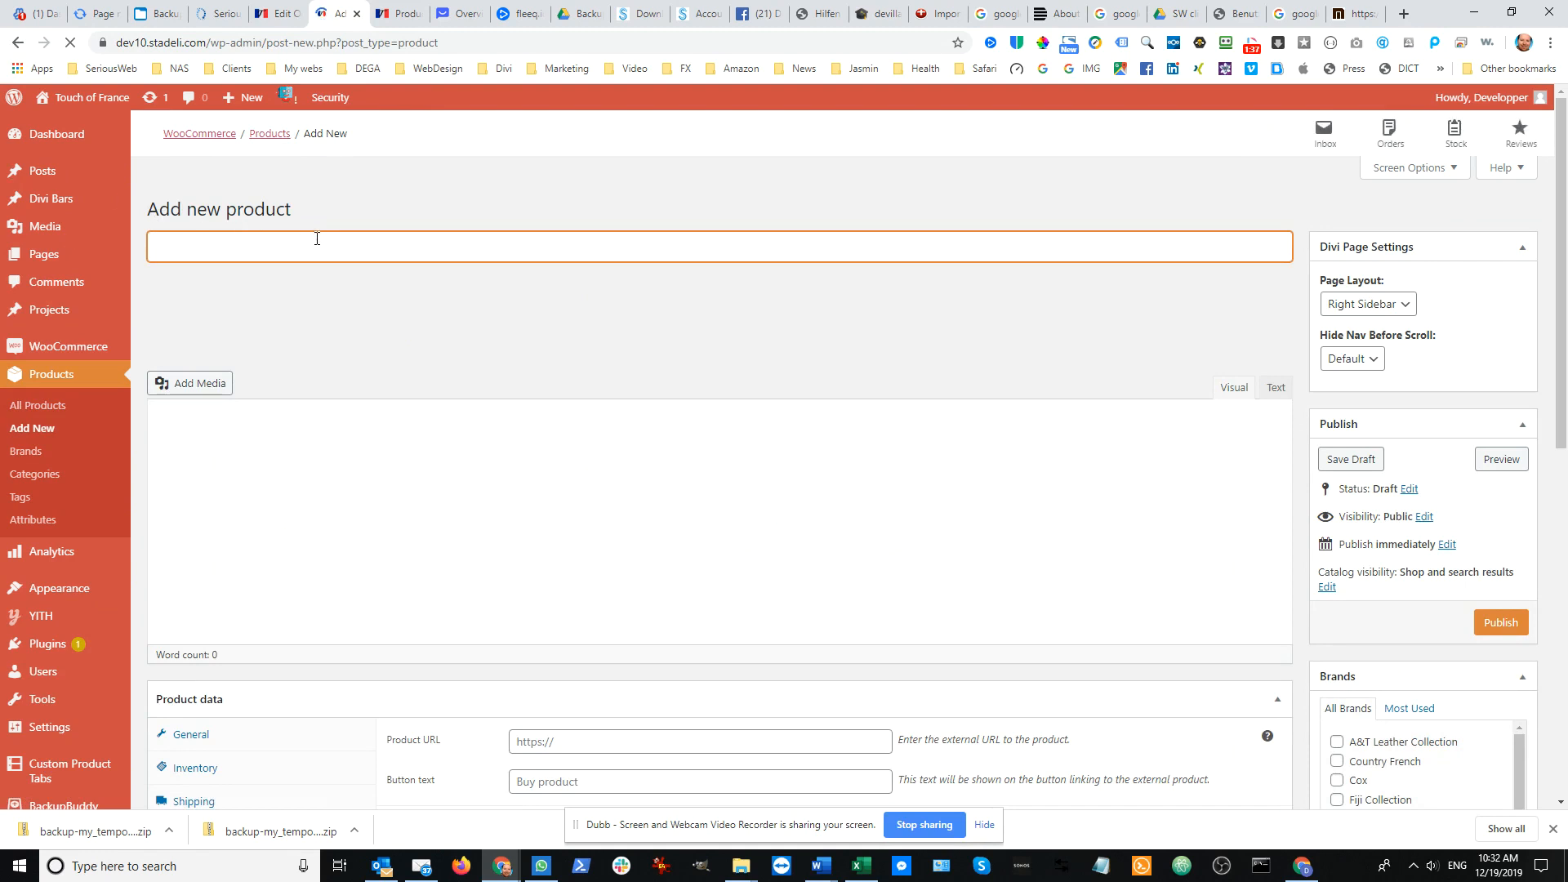
type("Bryan")
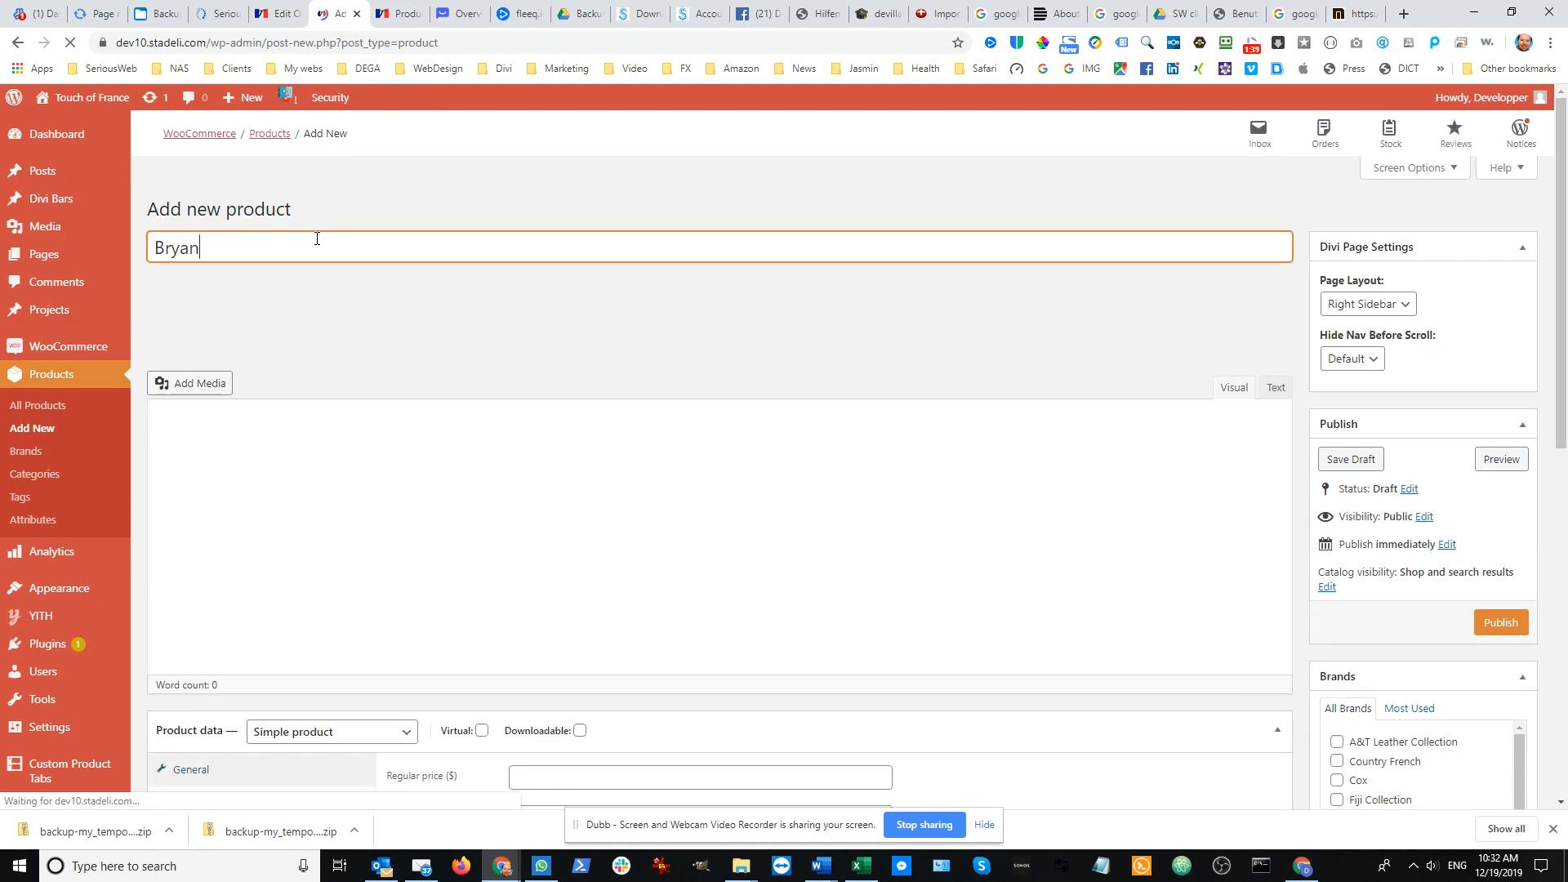
type("t")
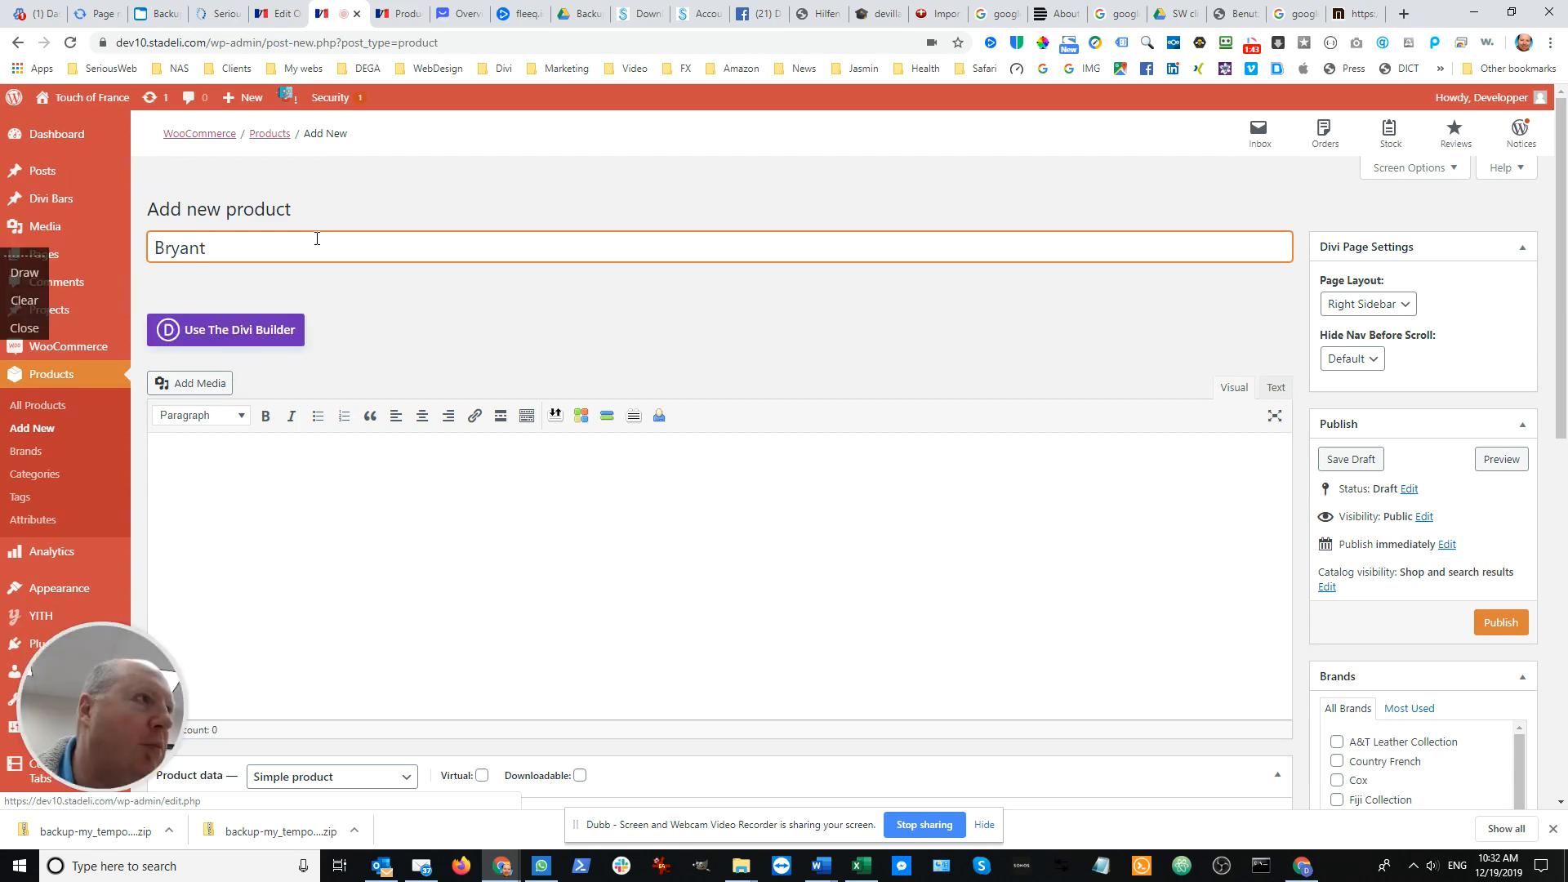
type(" Refined ")
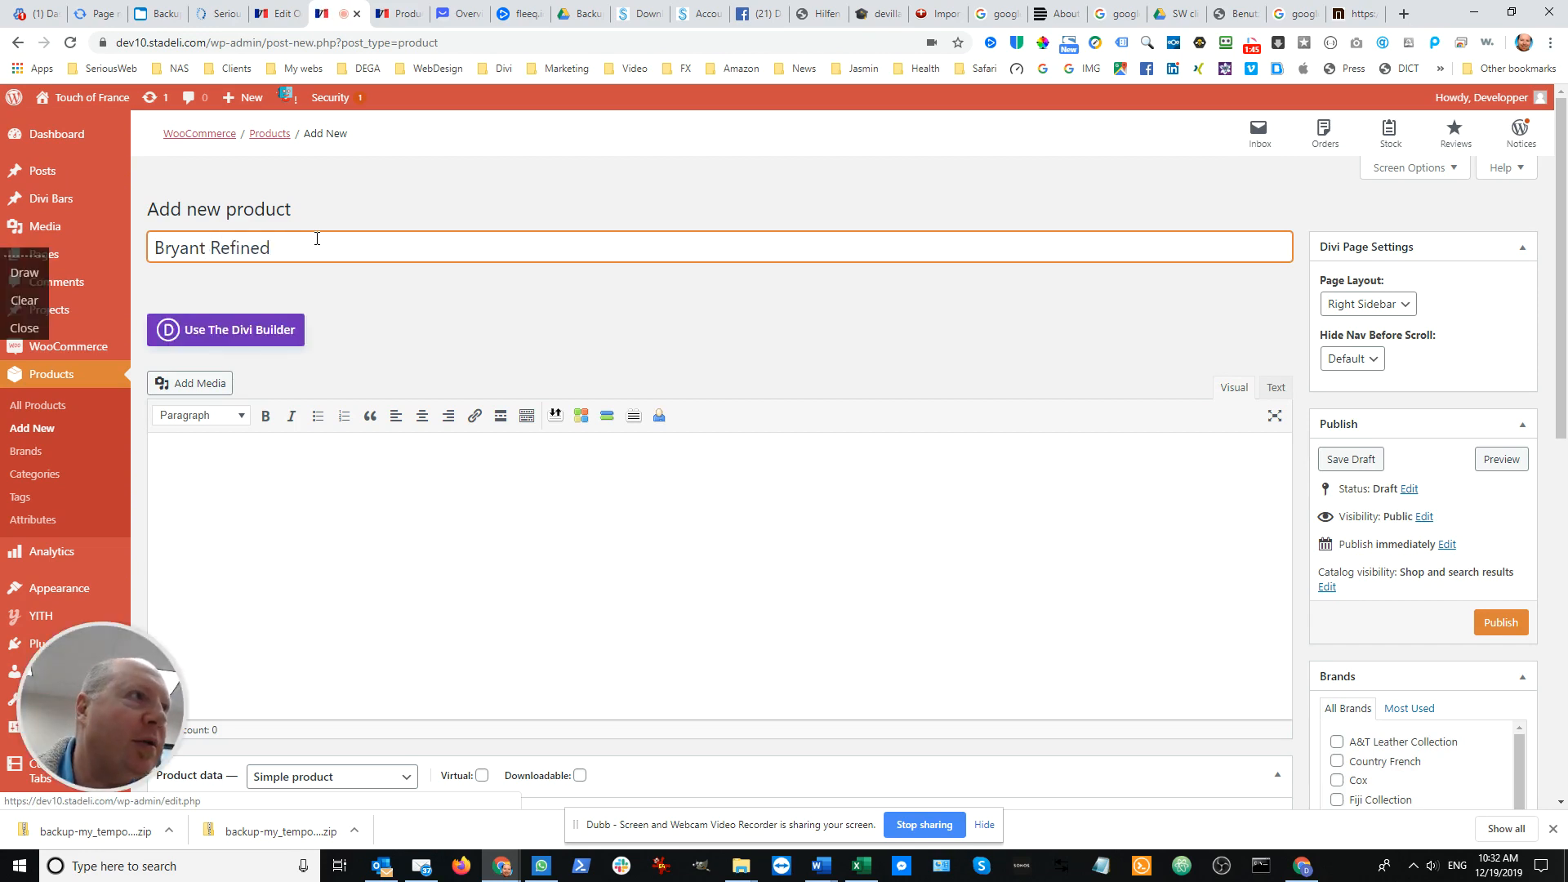
type("Dining Chairs")
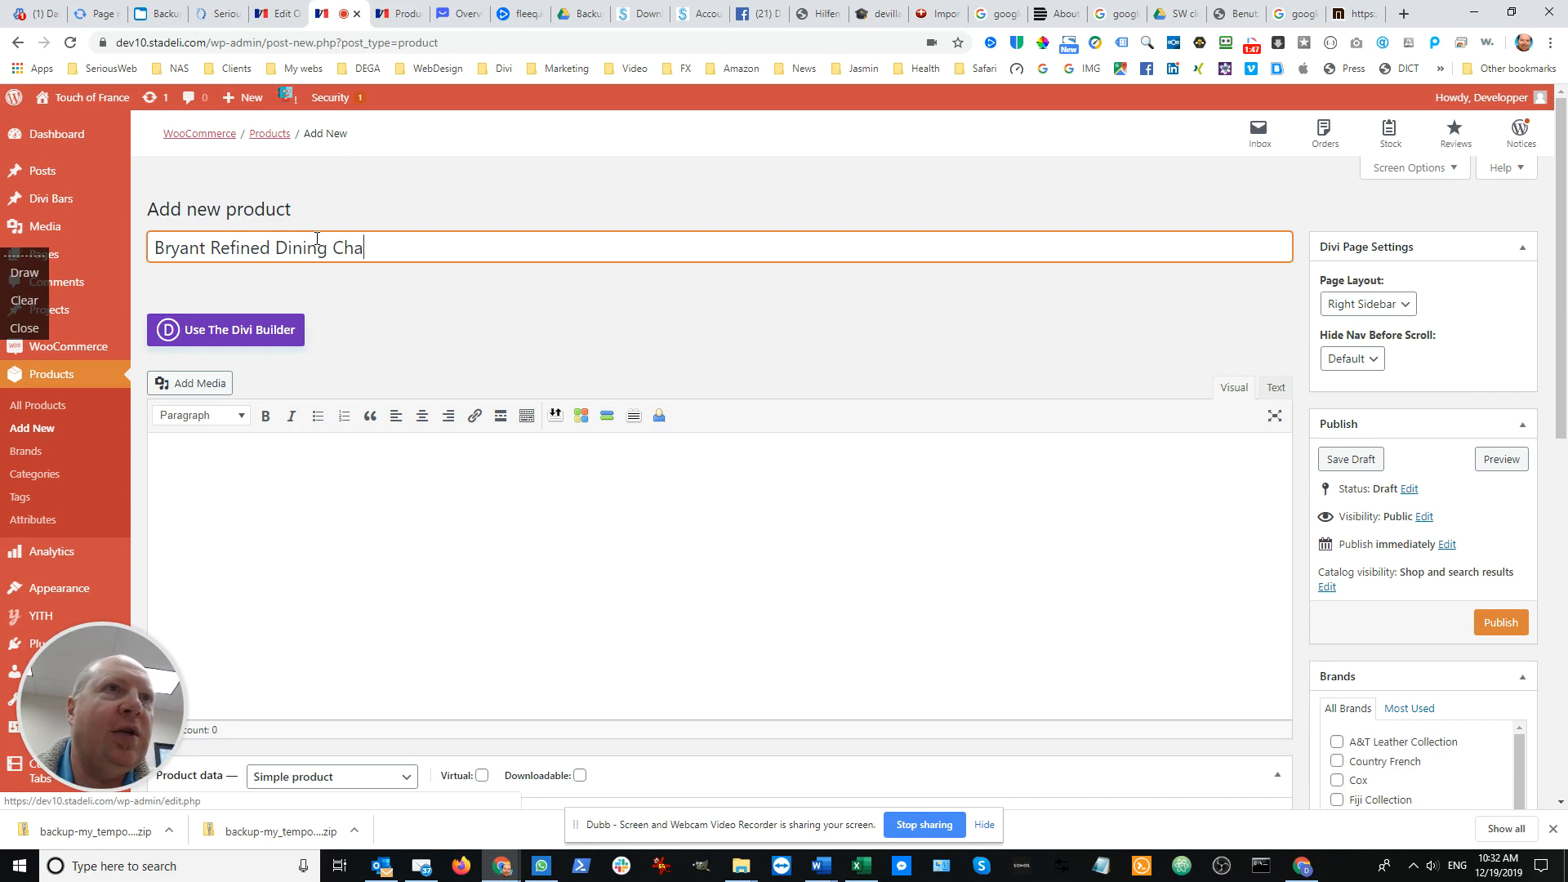
left_click(403, 482)
Switch to File Explorer and open the A&T LEATHER TEXT folder inside A&T LEATHER COLLECTION
key("alt+Tab")
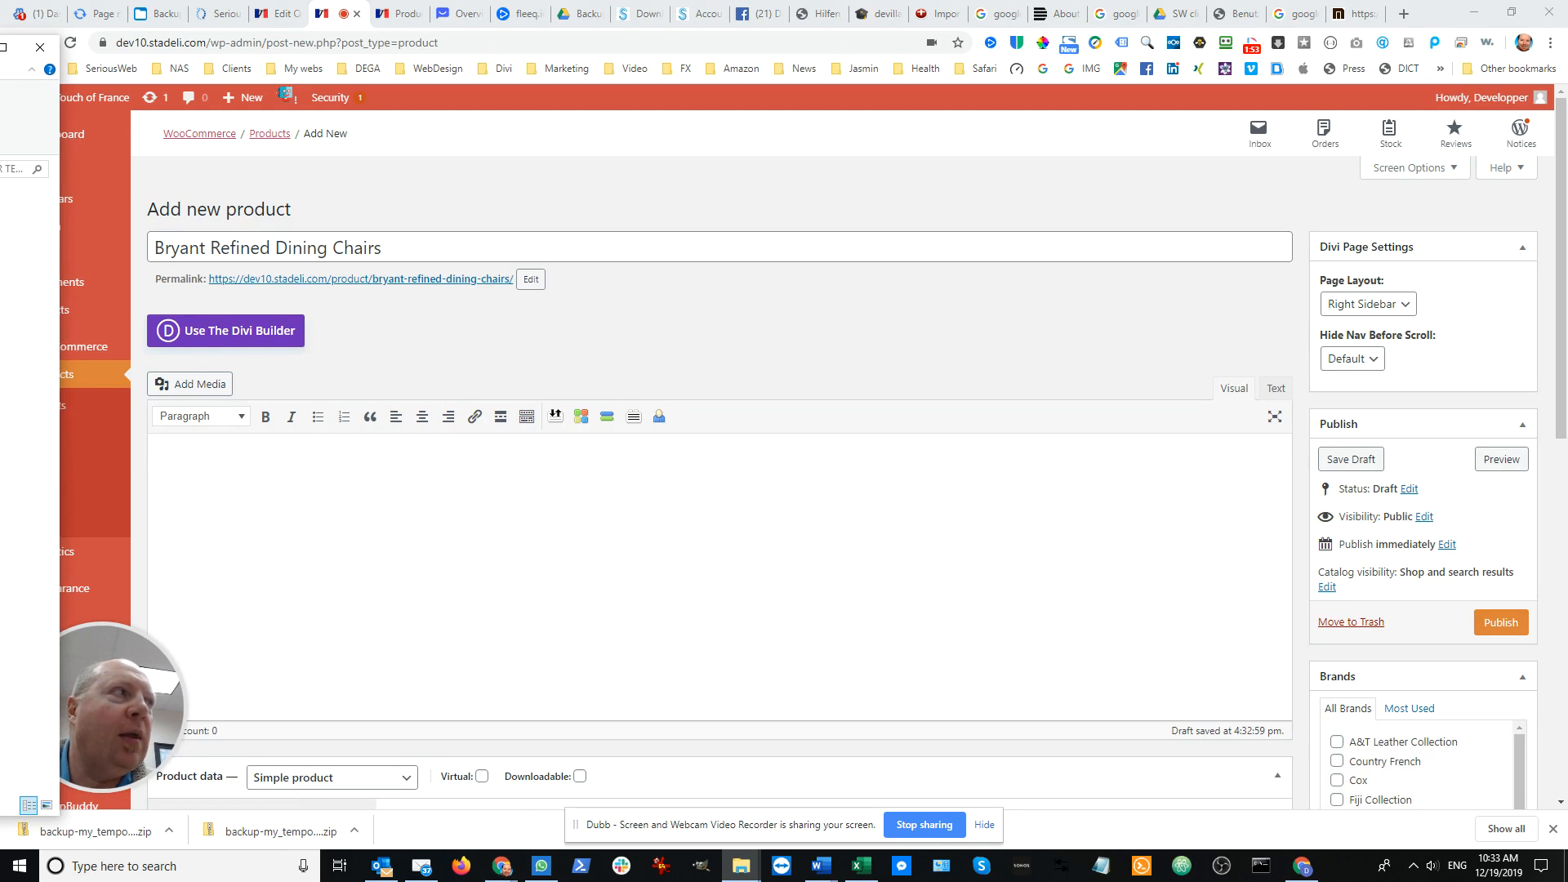
left_click_drag(0, 151, 878, 120)
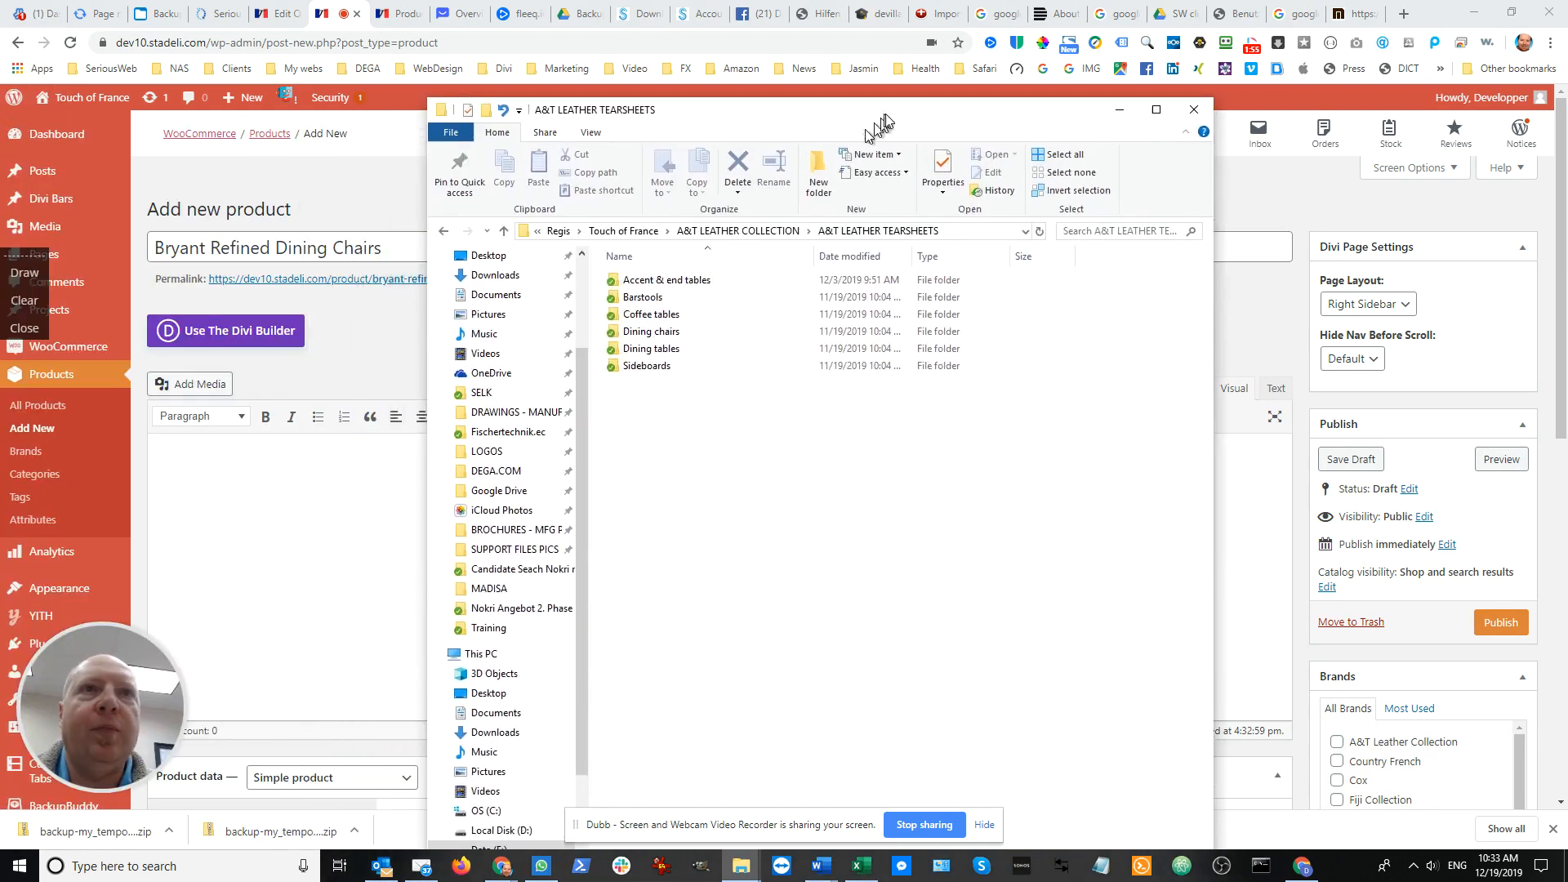
left_click(756, 232)
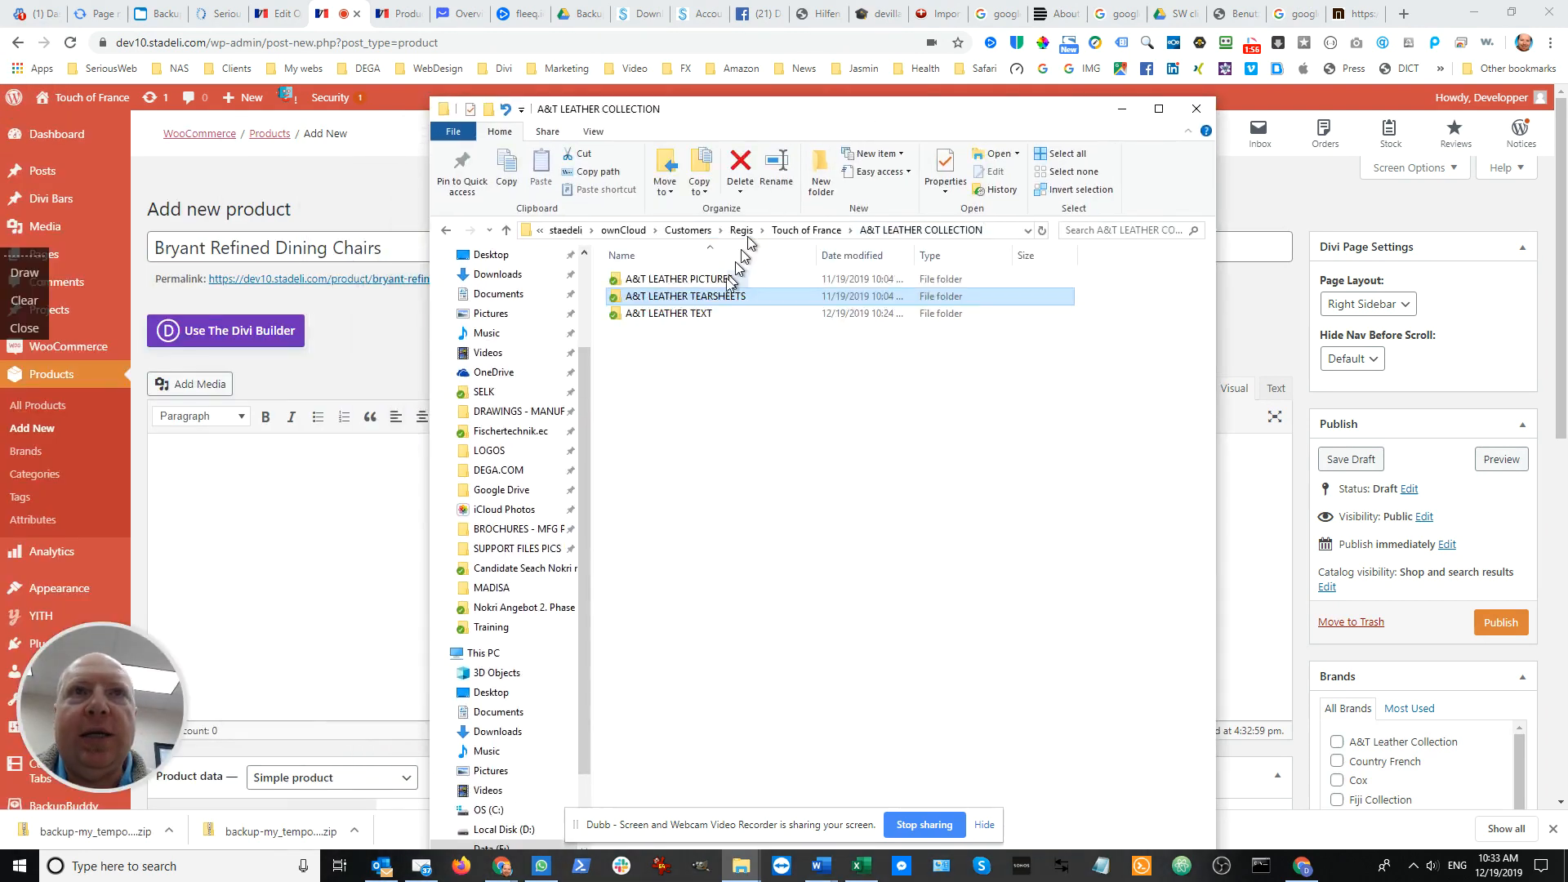
double_click(695, 319)
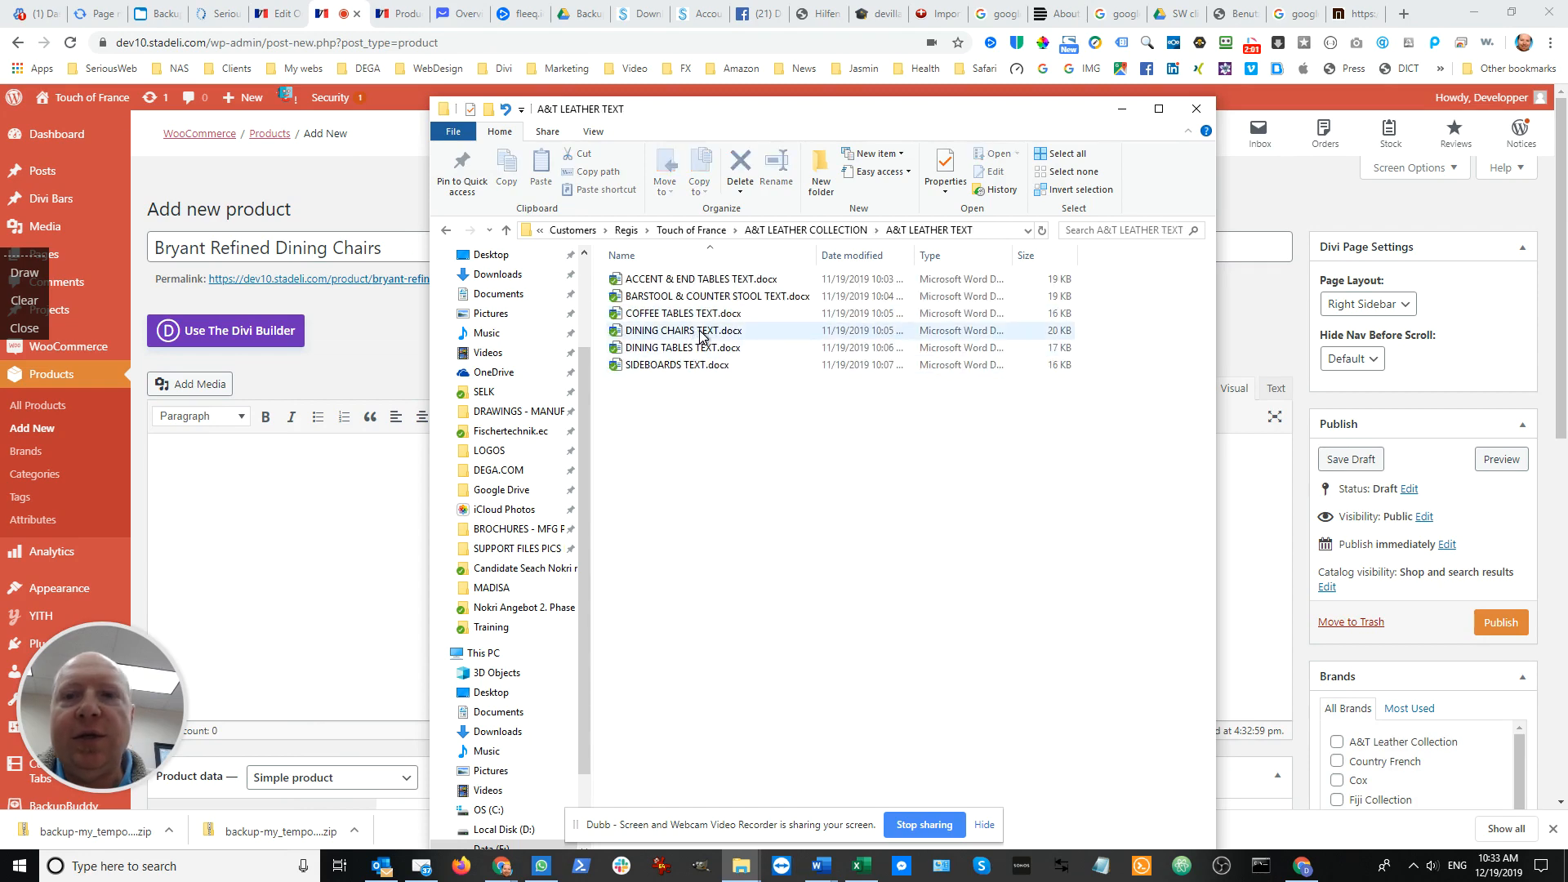
Switch to the Word document DINING CHAIRS TEXT.docx, bring it over the product page and go to the Bryant Refined Slate section
key("alt+Tab")
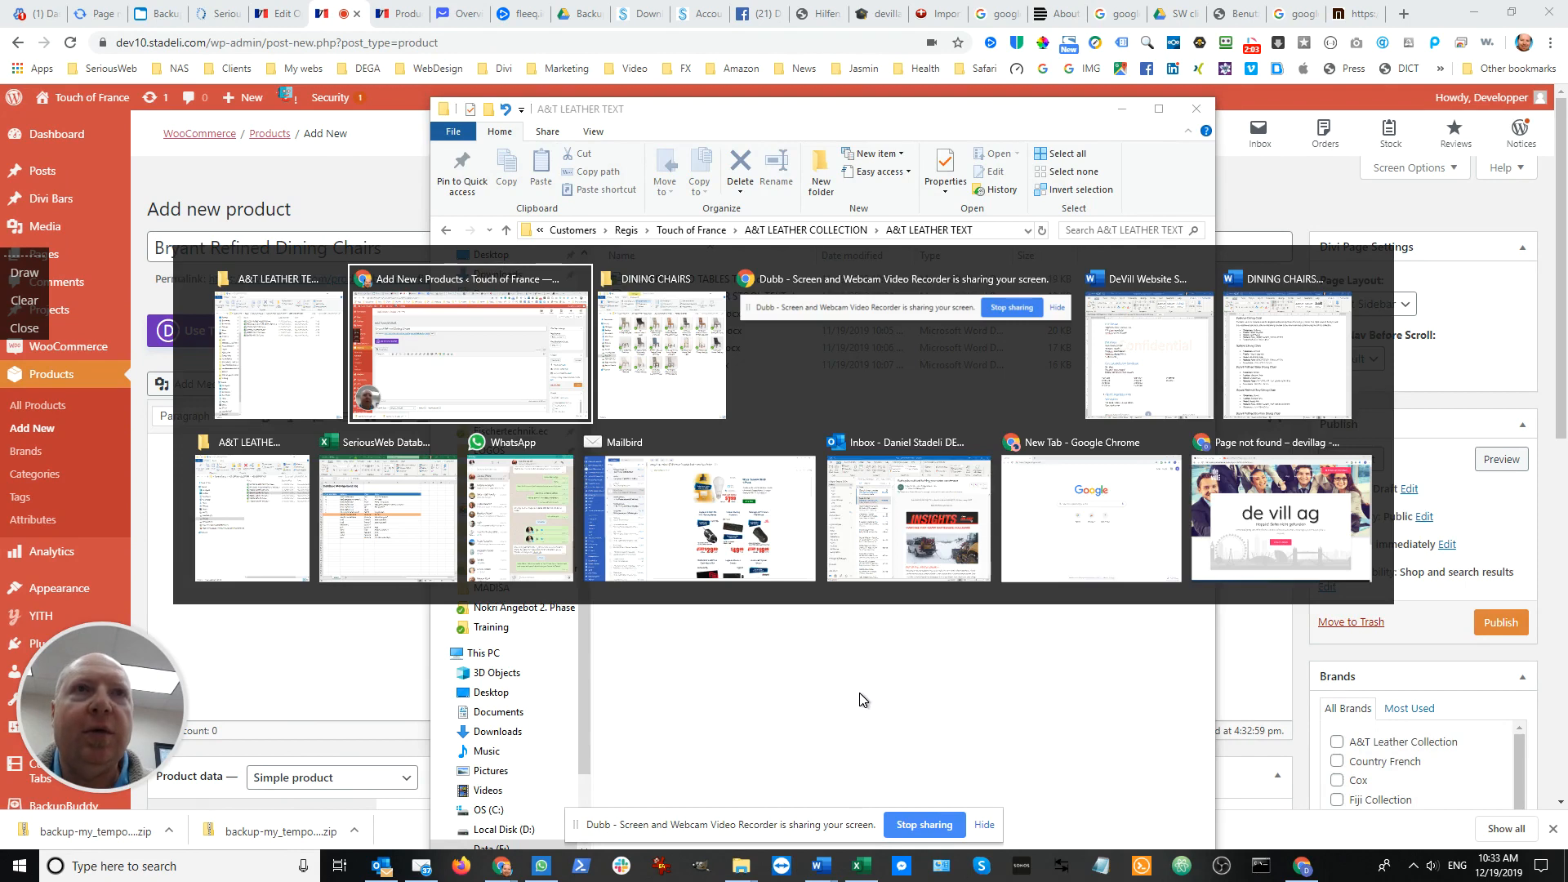
key("alt+Tab")
key("alt+Tab")
key("alt+Tab")
key("alt+Tab")
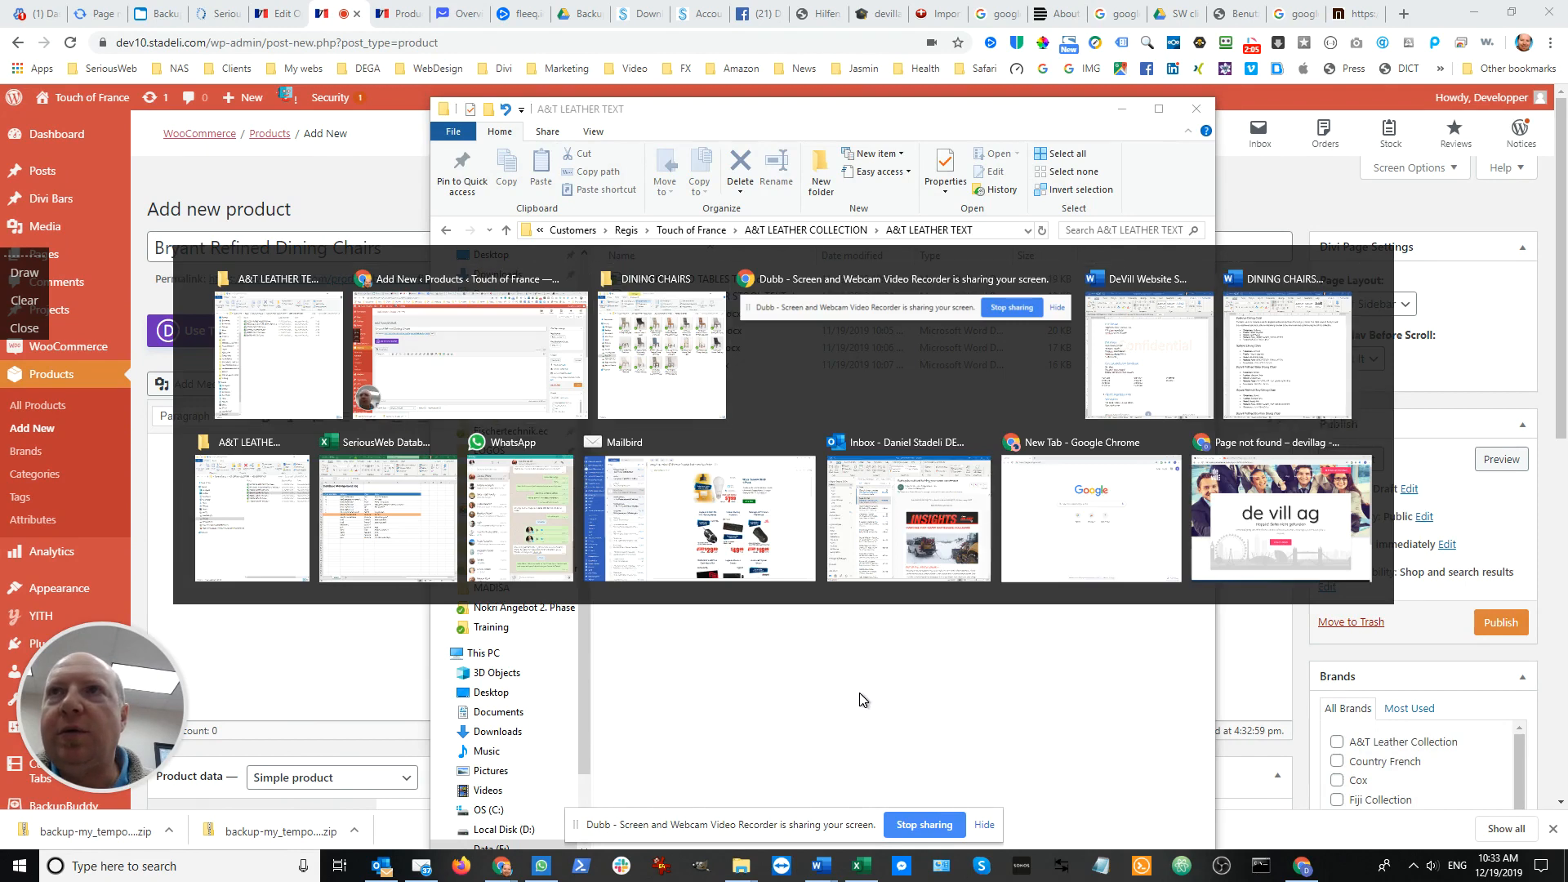
left_click_drag(1067, 114, 1567, 114)
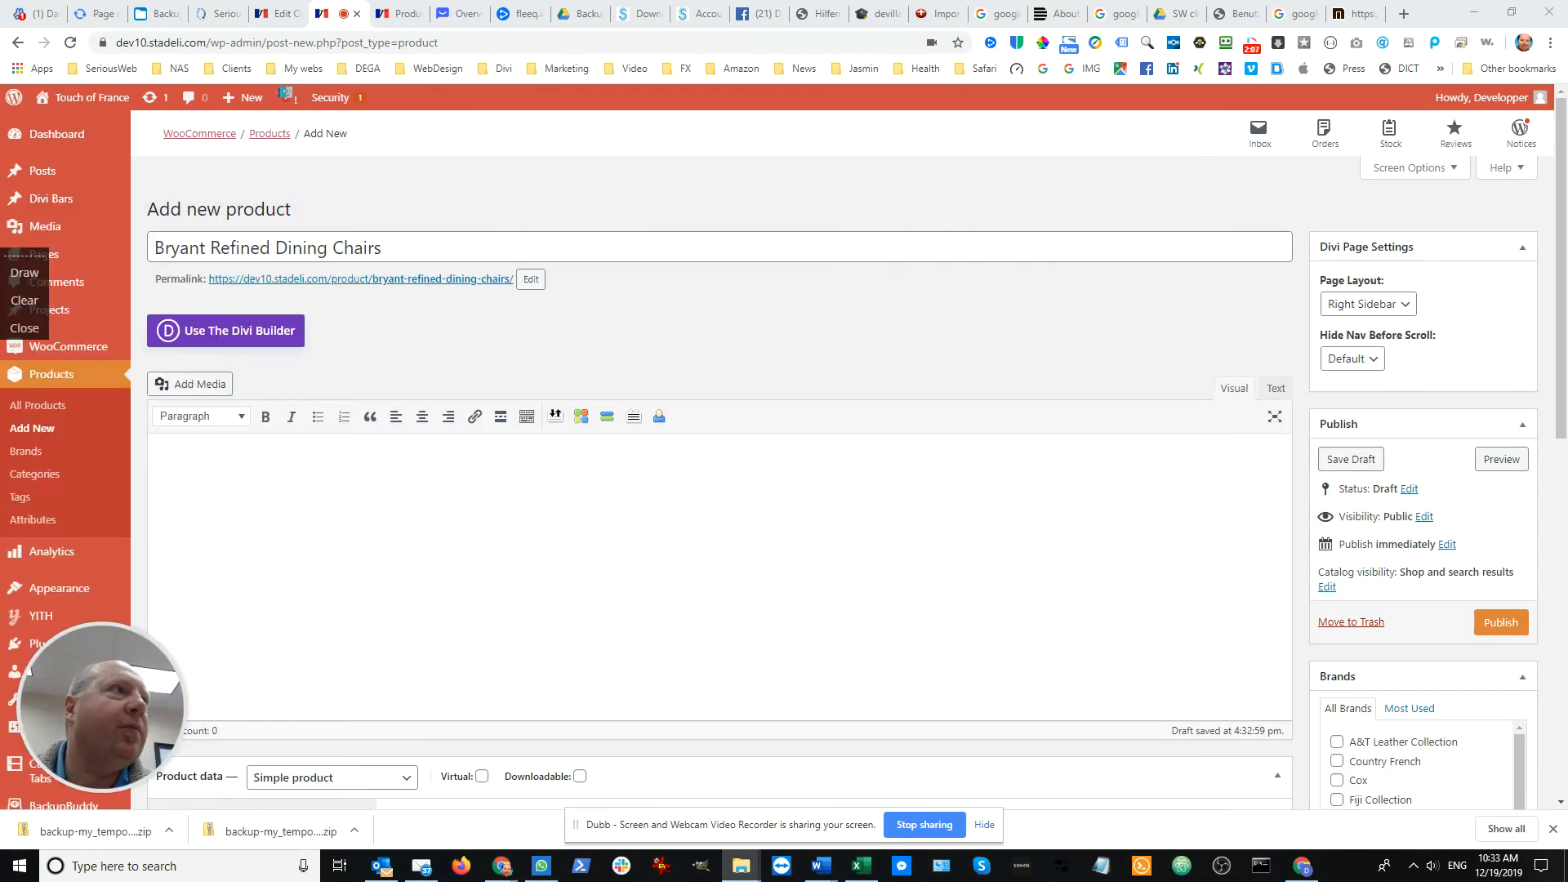
left_click_drag(0, 98, 858, 71)
scroll(778, 520, "down", 1)
left_click(731, 594)
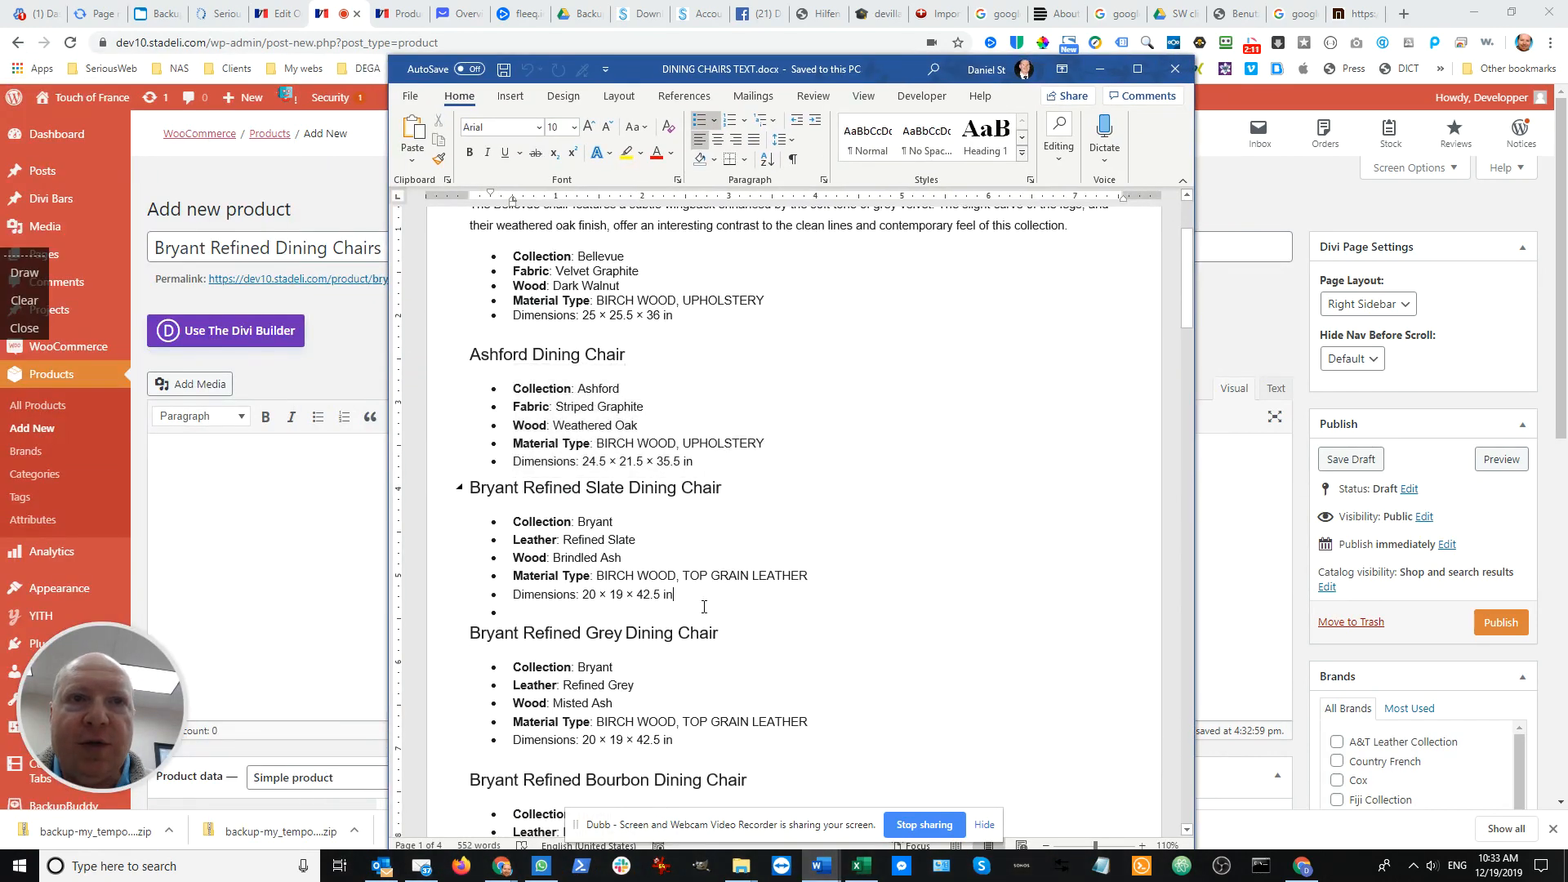
Copy the Bryant Refined Slate, Grey, Bourbon and Tobacco Dining Chair sections from the Word document into the product description in Chrome
scroll(719, 600, "down", 5)
scroll(703, 605, "down", 4)
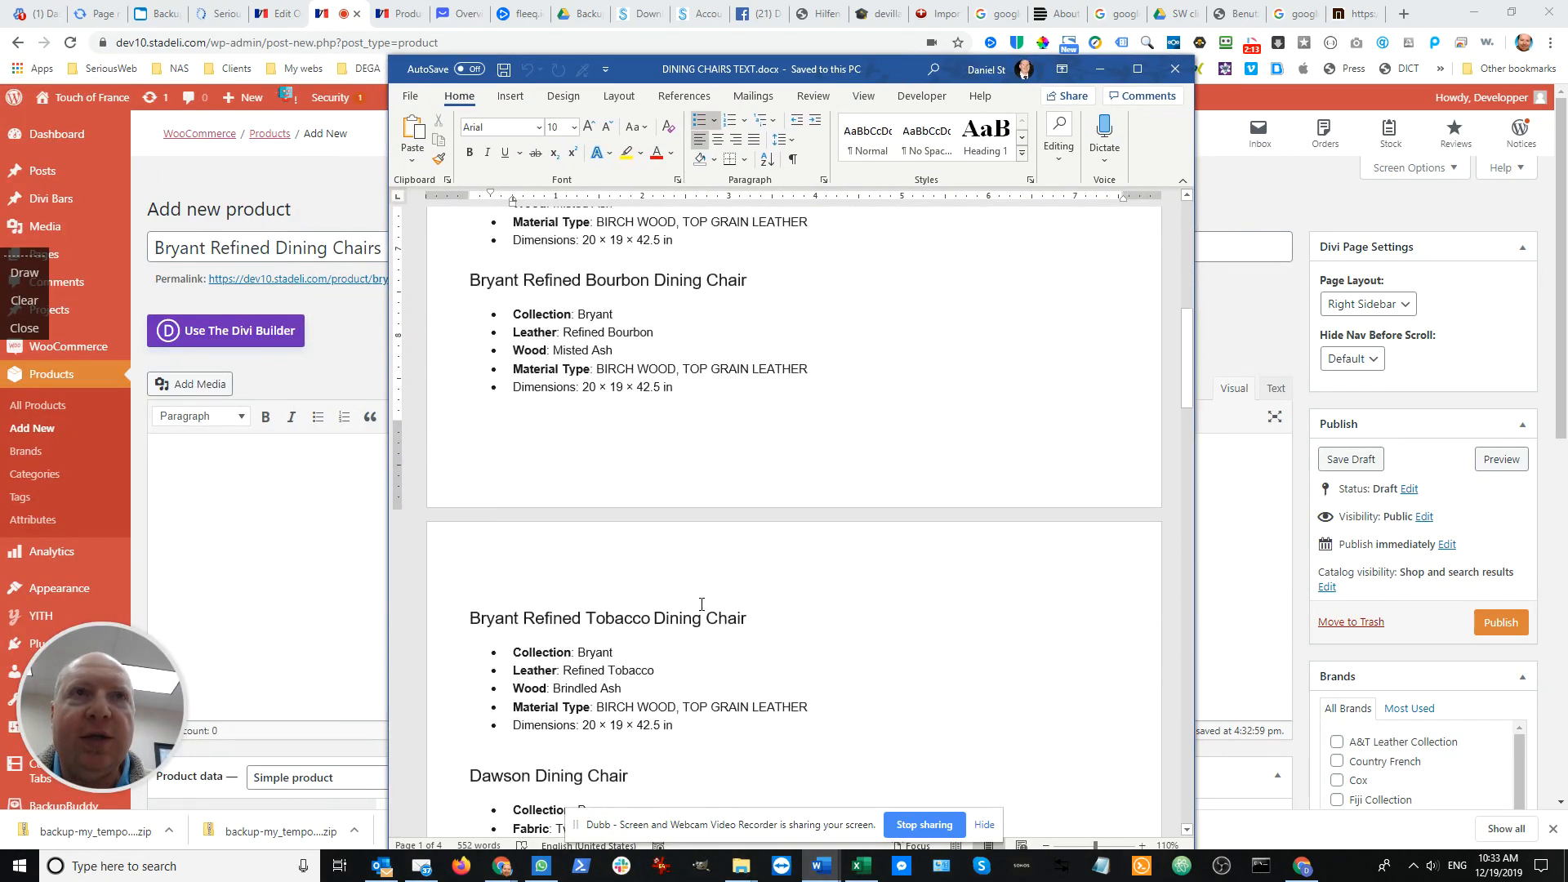
scroll(701, 604, "up", 2)
scroll(701, 603, "down", 8)
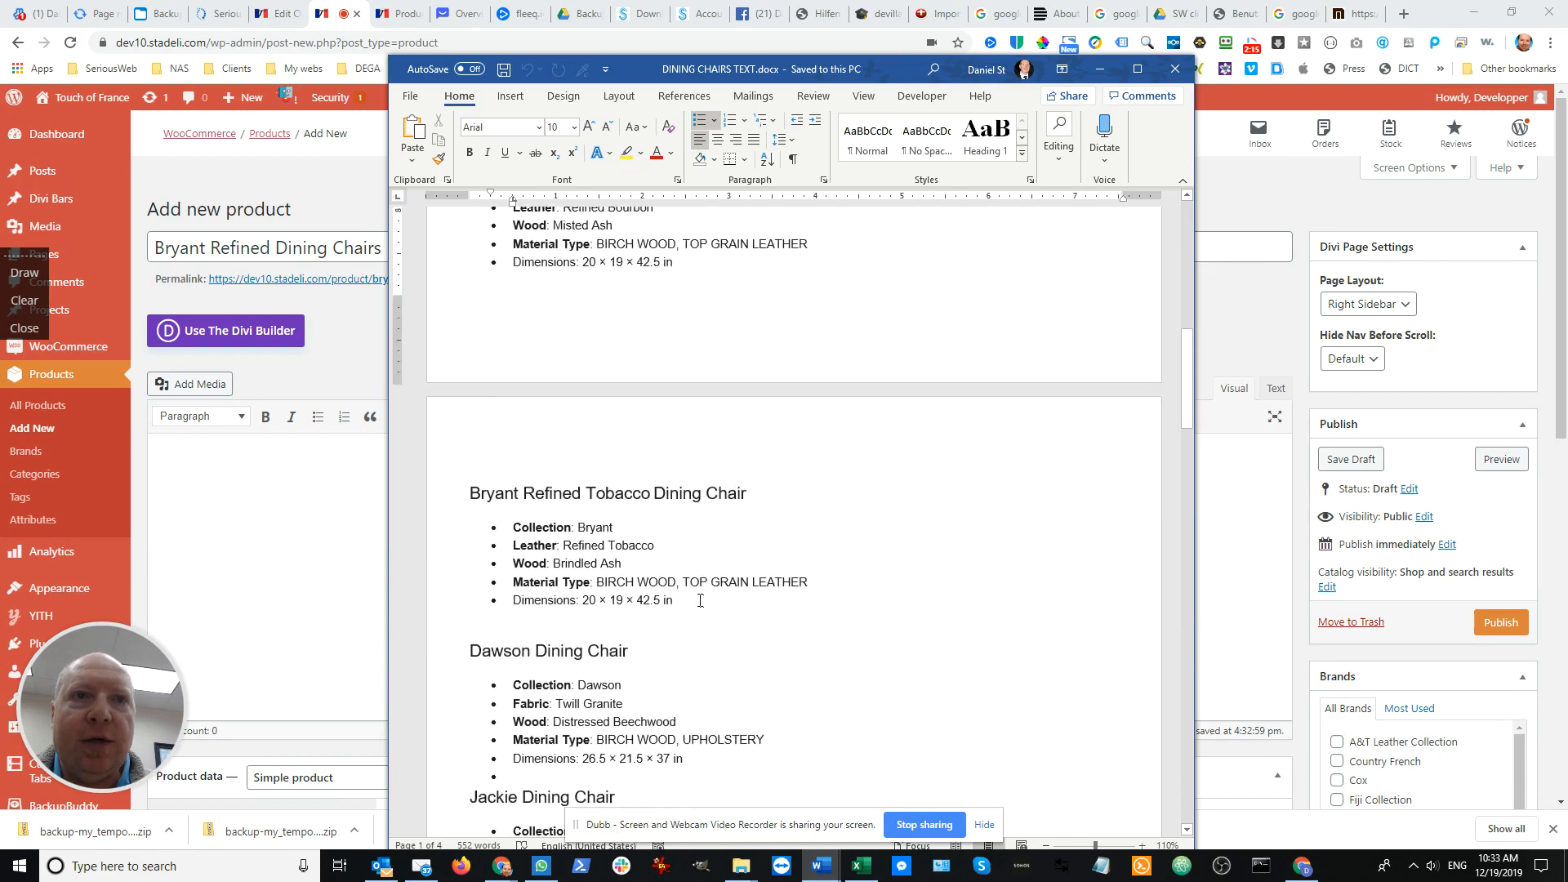
scroll(699, 600, "up", 1)
scroll(699, 601, "up", 12)
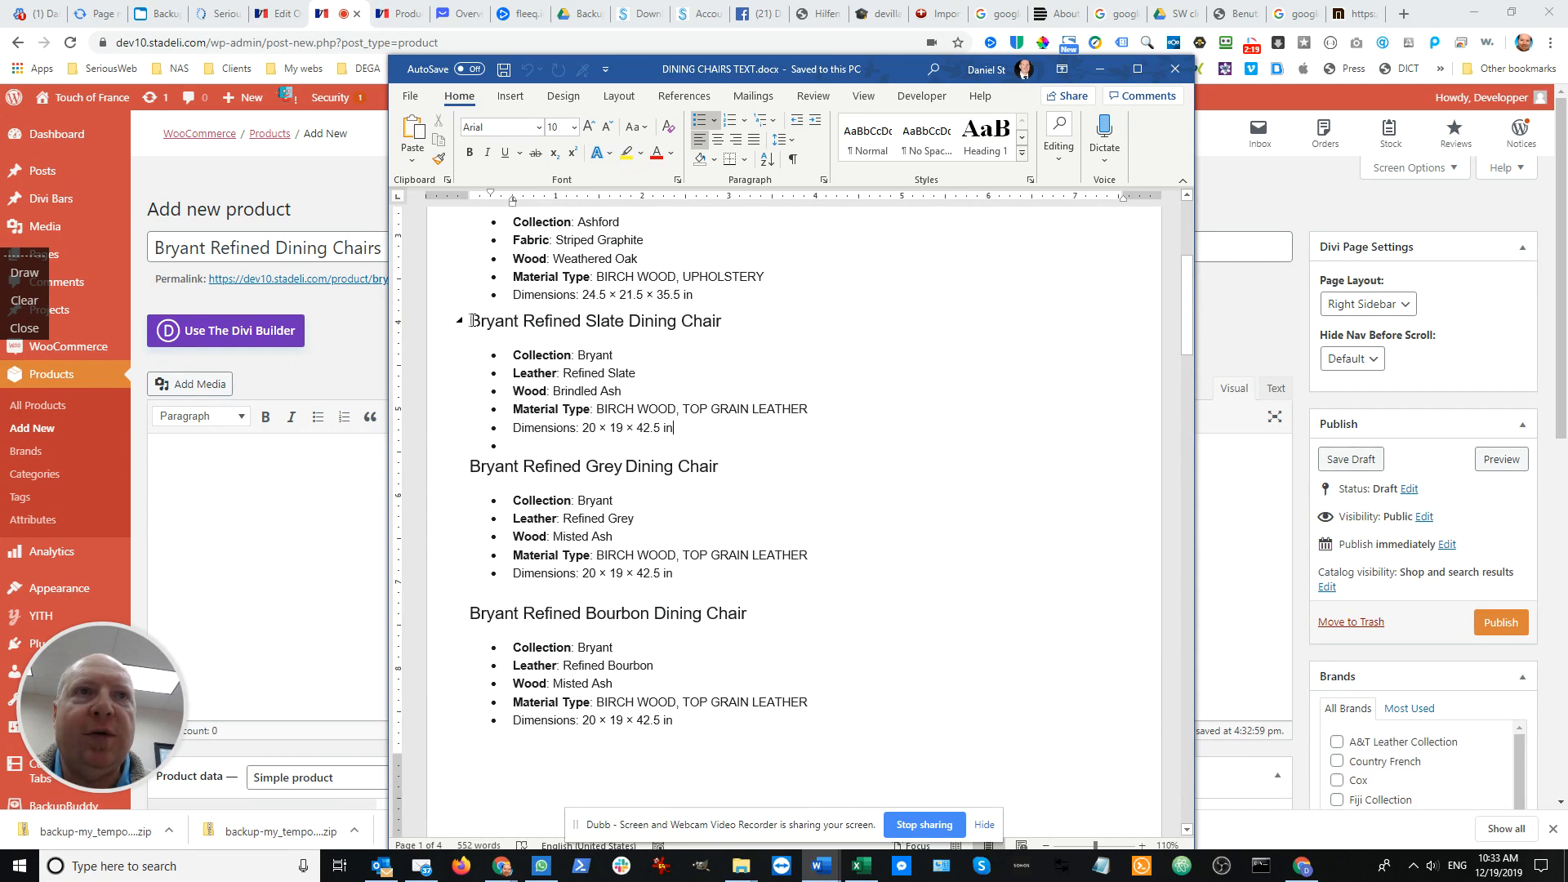
scroll(474, 321, "up", 2)
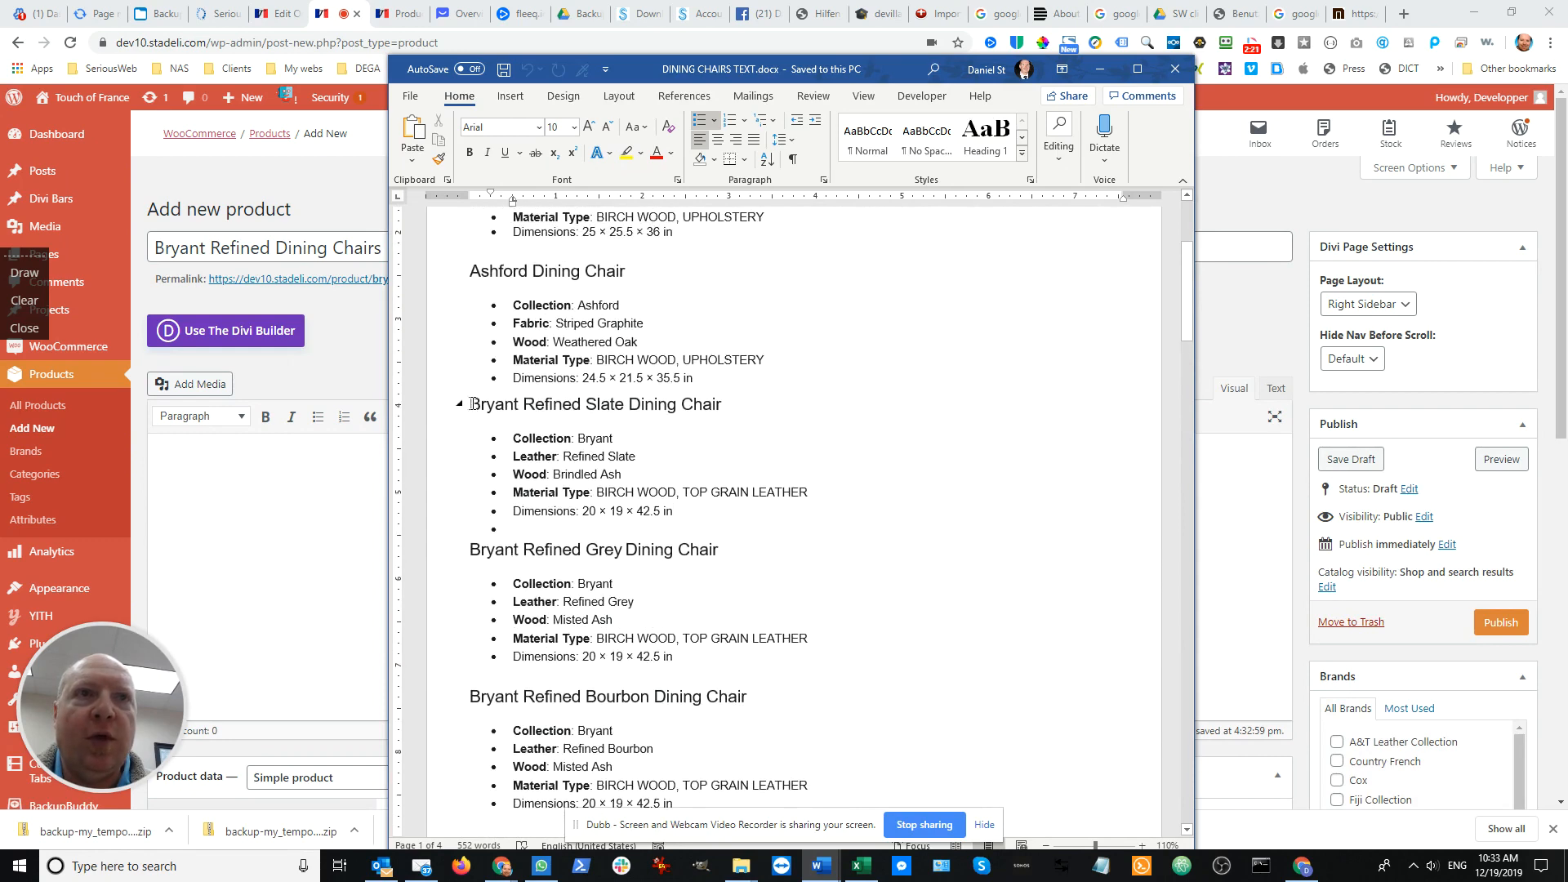
left_click_drag(483, 413, 726, 629)
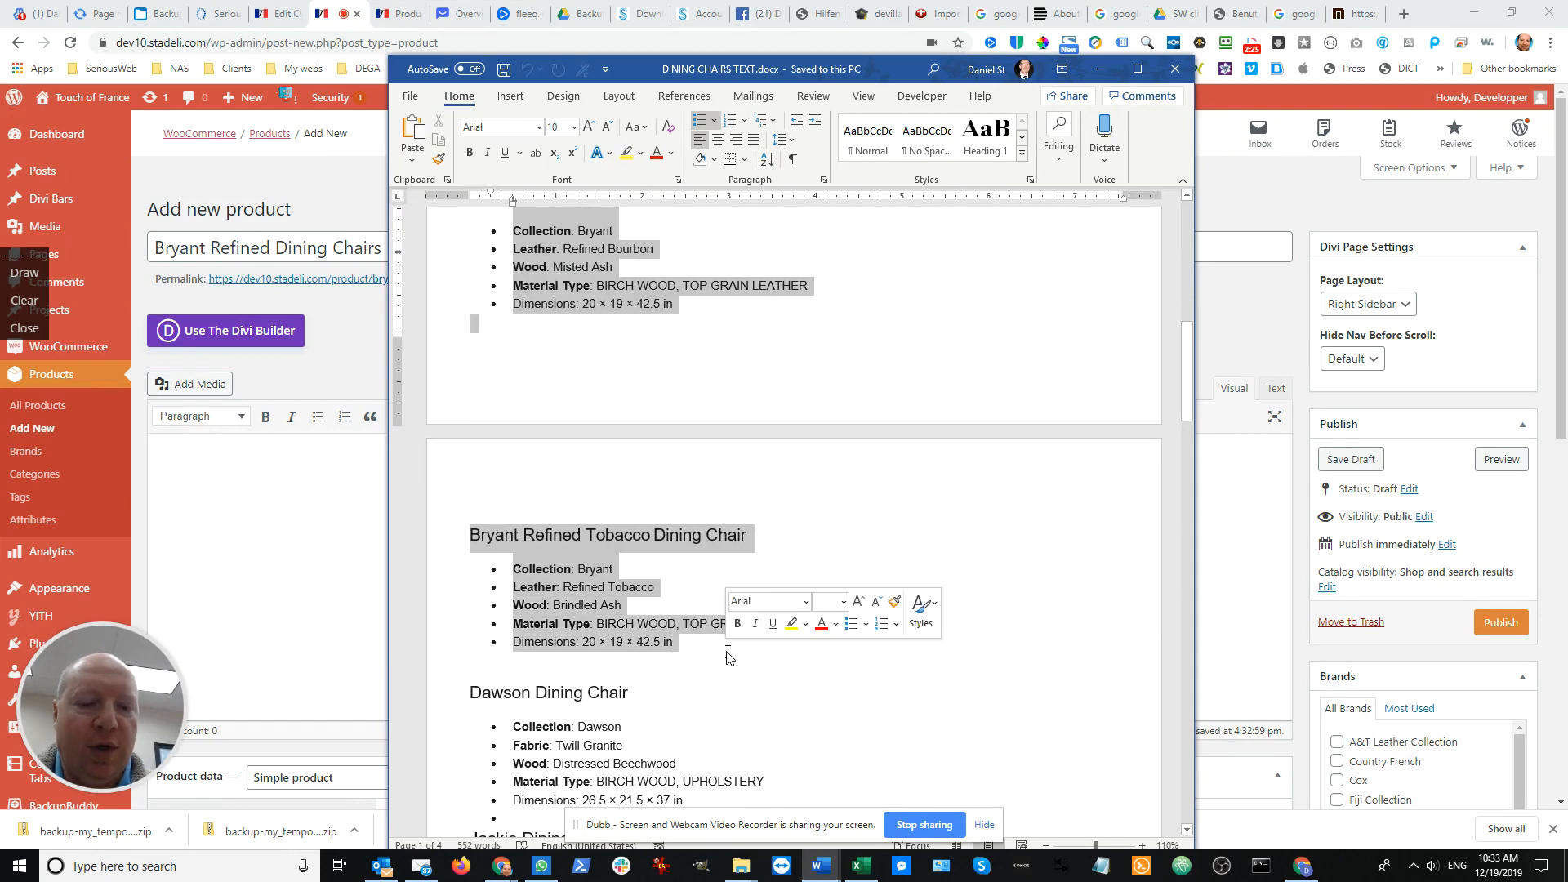
left_click(340, 498)
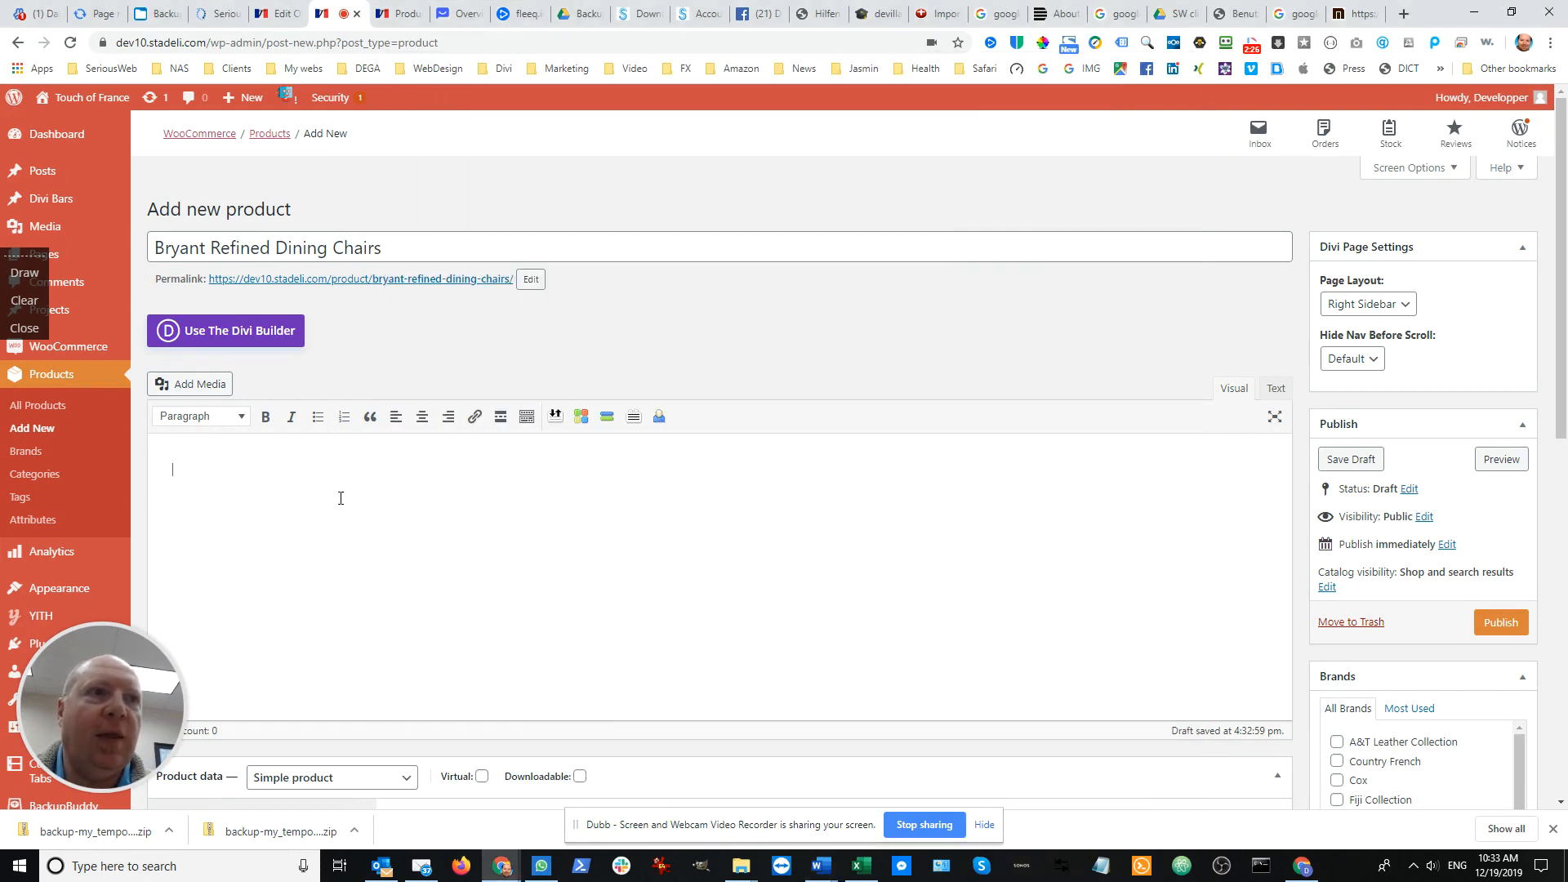
key("ctrl+v")
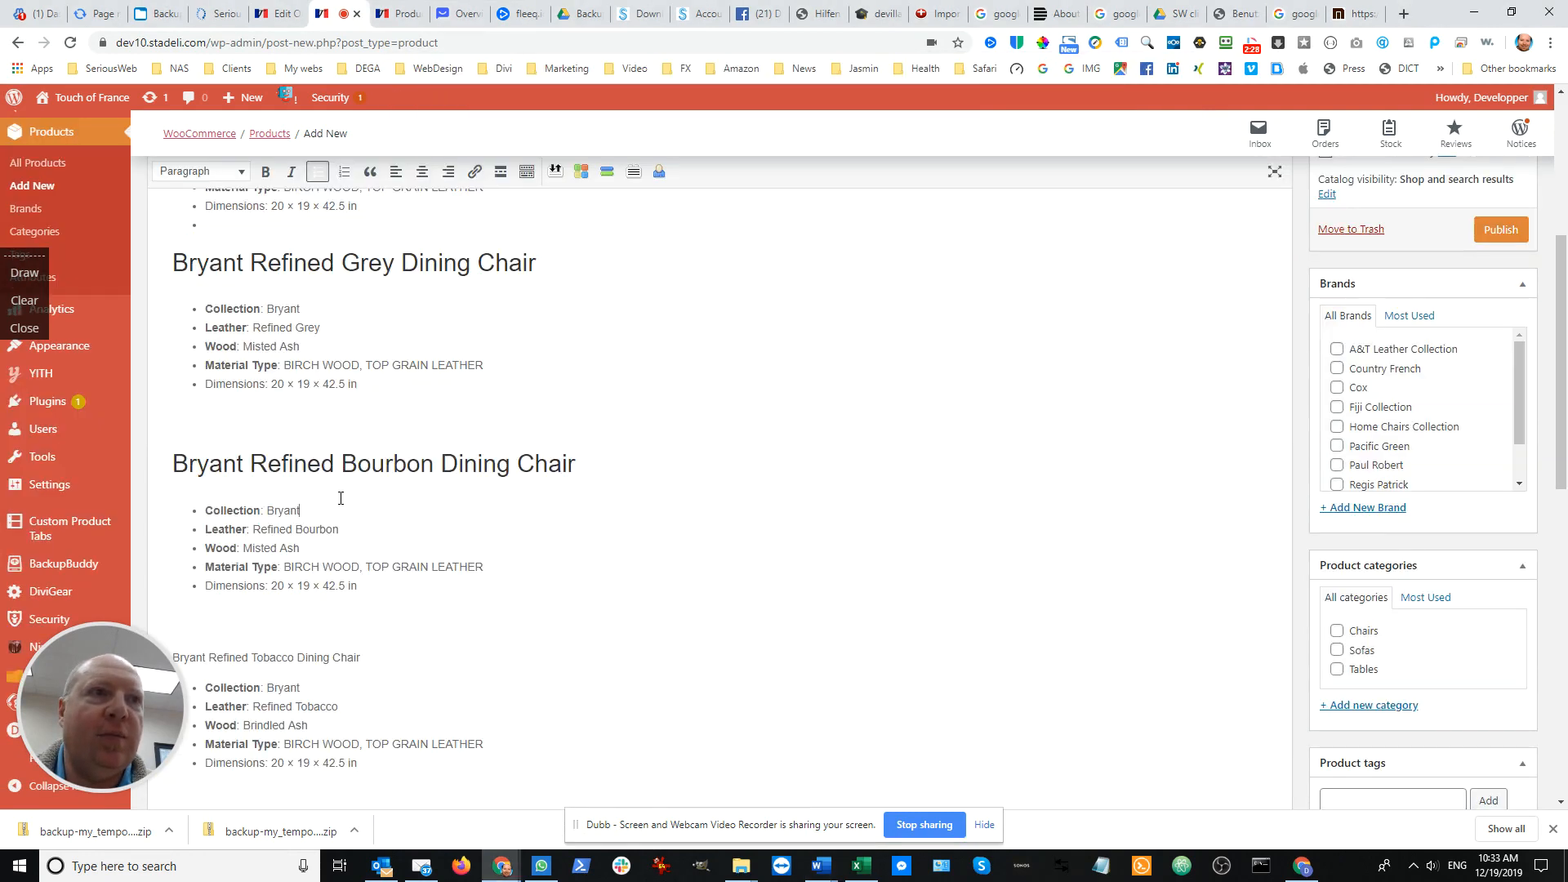
left_click(295, 614)
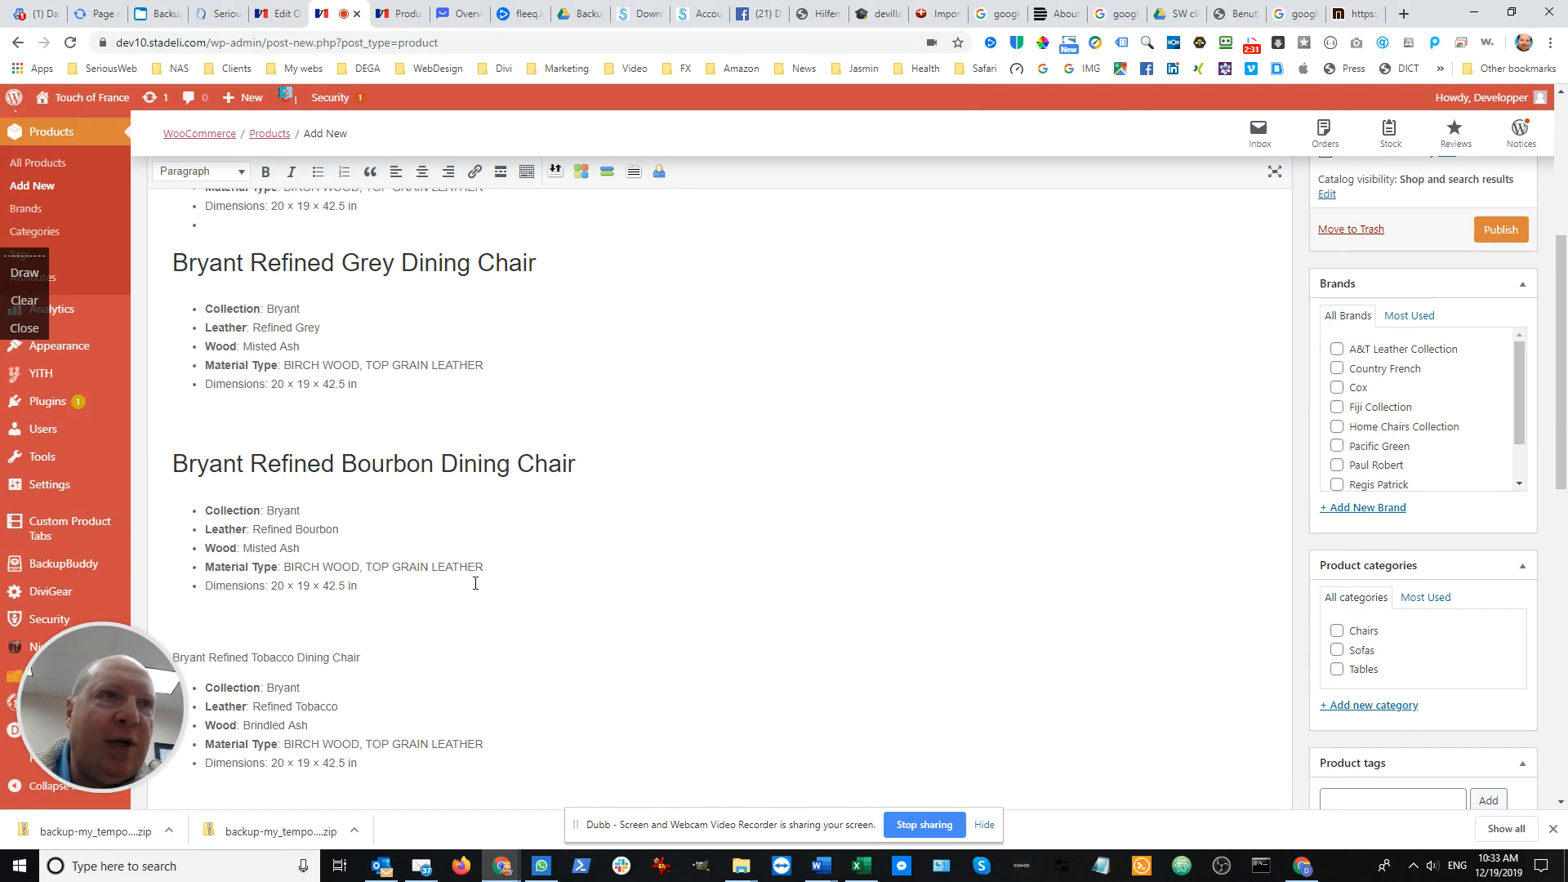
Review the pasted chair descriptions and select the dimensions value in the Bryant Refined Slate section
scroll(342, 428, "up", 2)
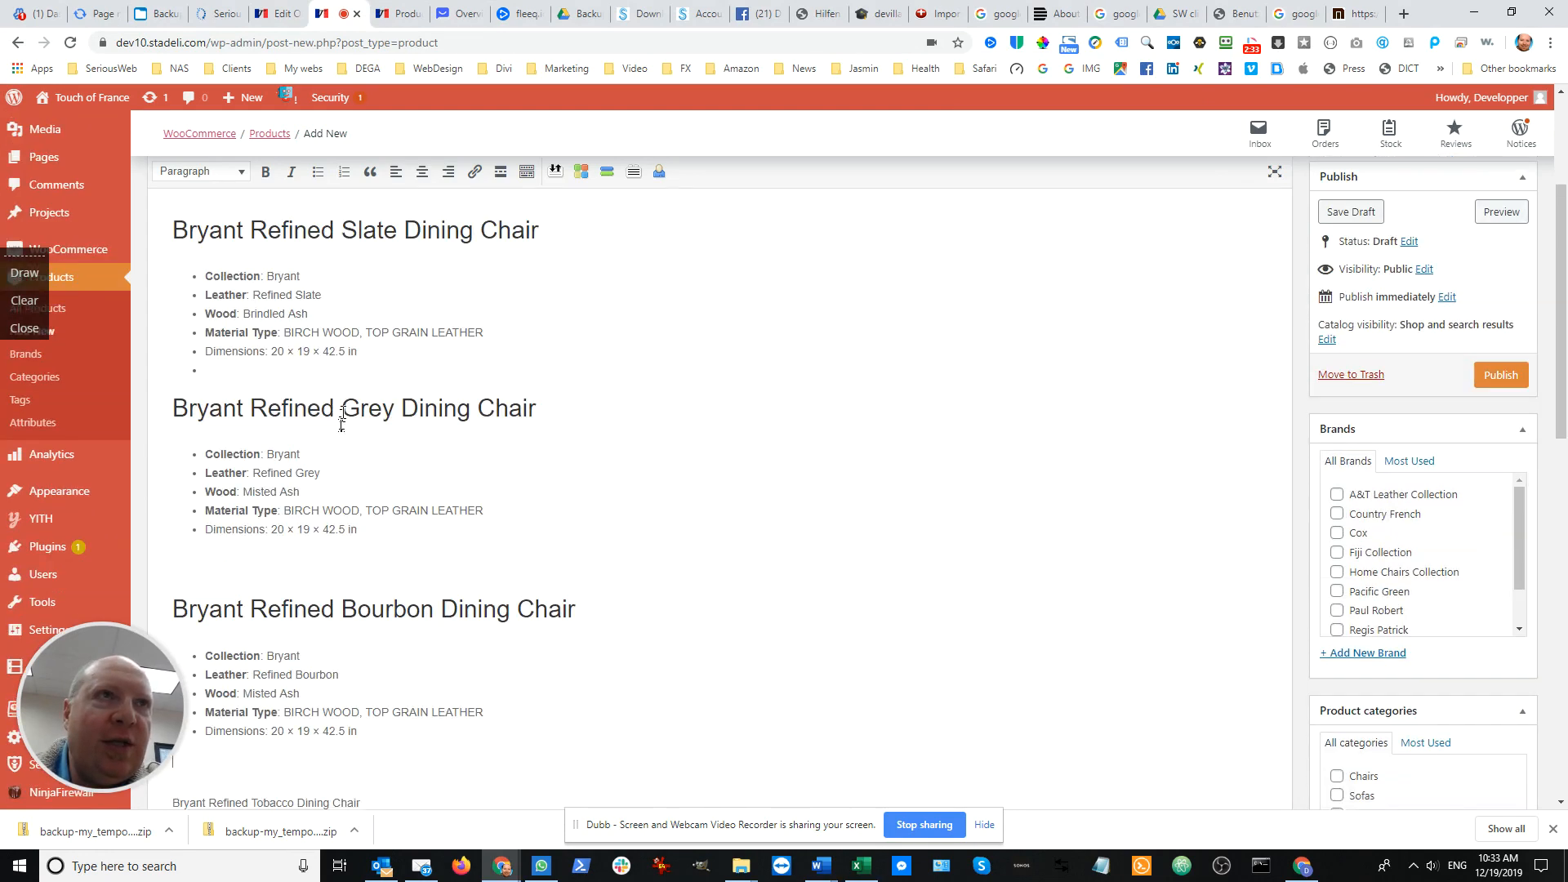
scroll(286, 343, "down", 6)
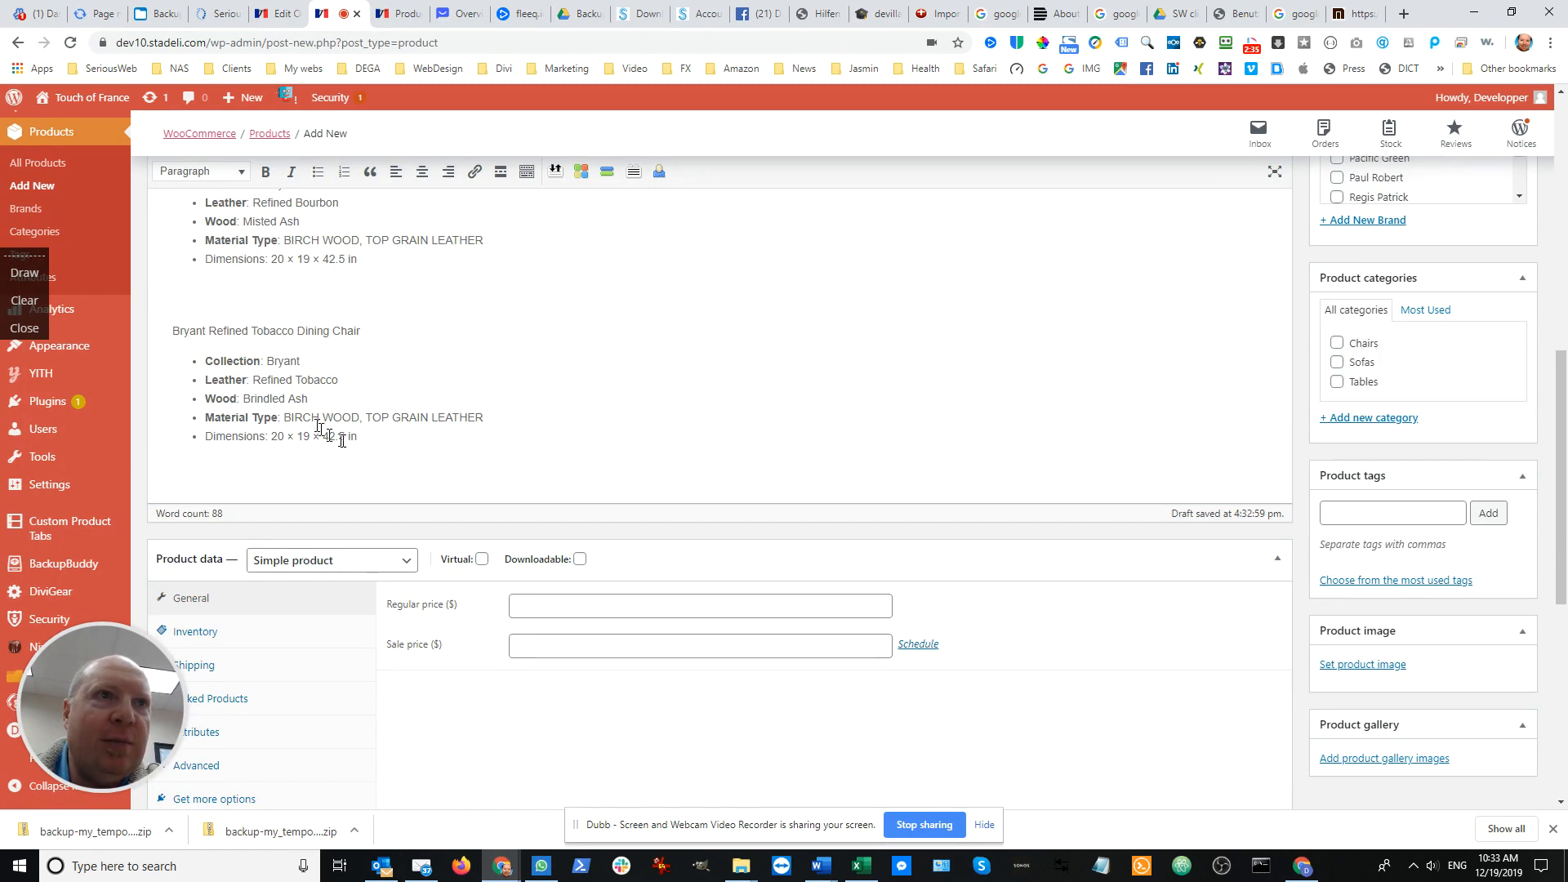
scroll(343, 441, "down", 2)
scroll(361, 444, "up", 3)
scroll(362, 443, "up", 5)
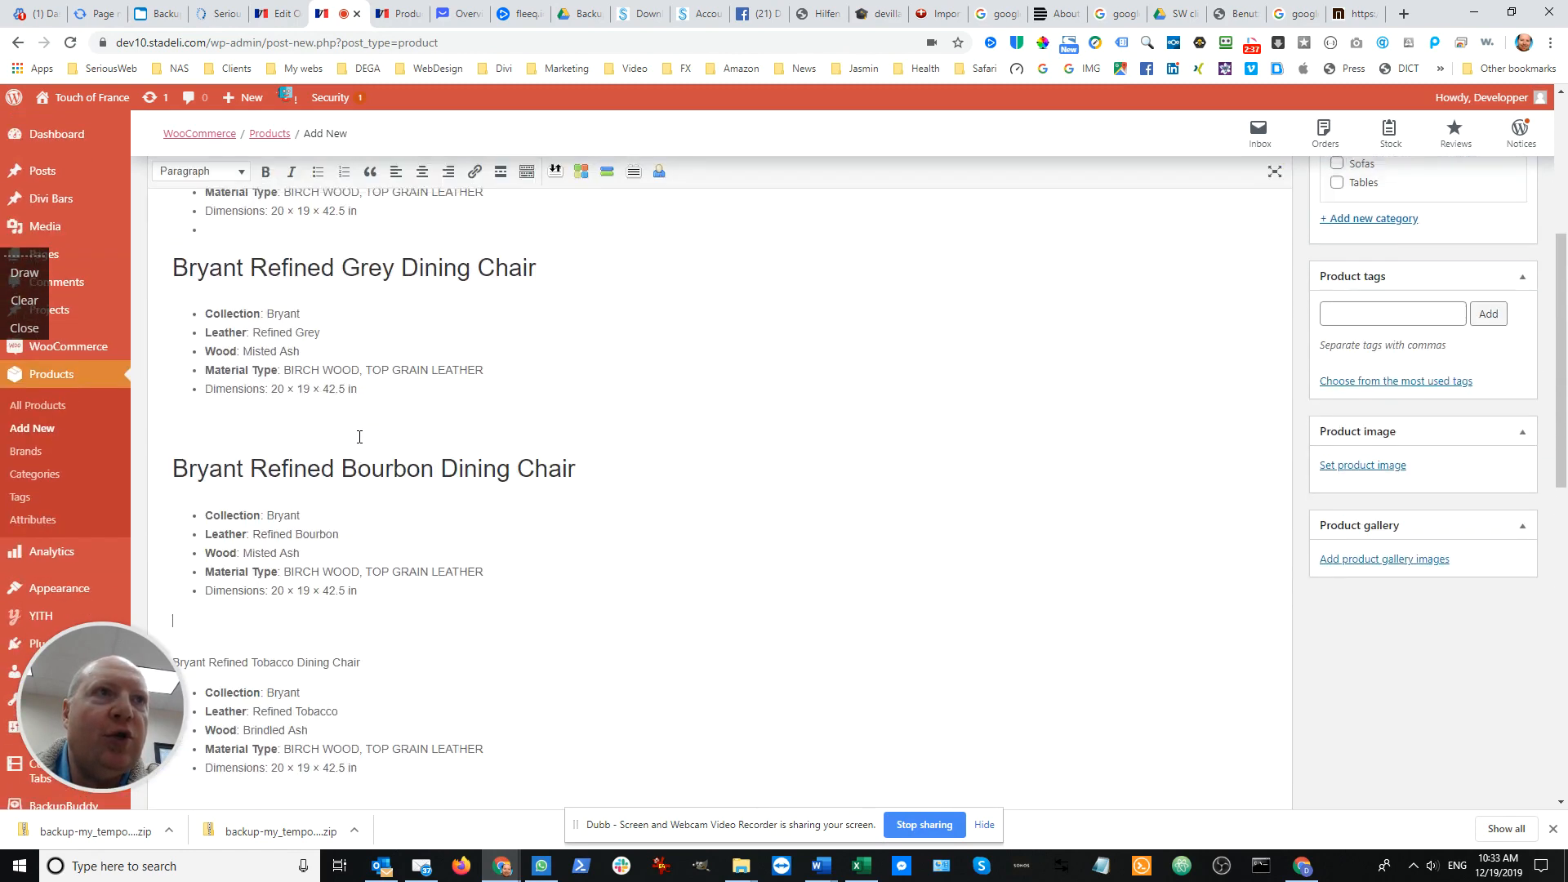
left_click_drag(381, 375, 268, 373)
key("ctrl+c")
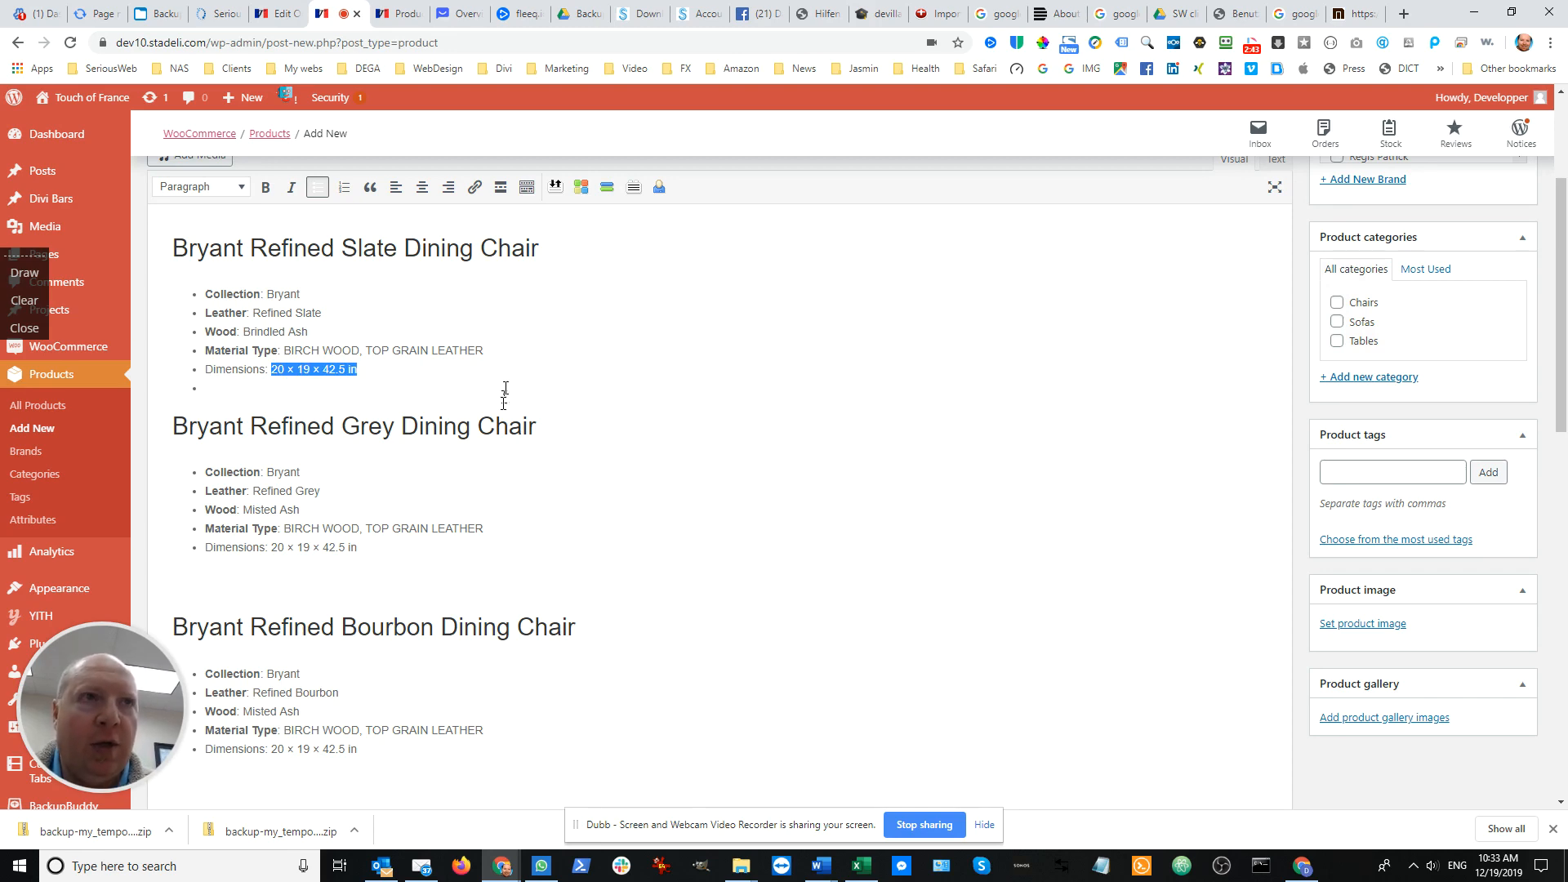
Add the predefined Dimensions attribute to the product's attributes in the product data
scroll(523, 433, "down", 10)
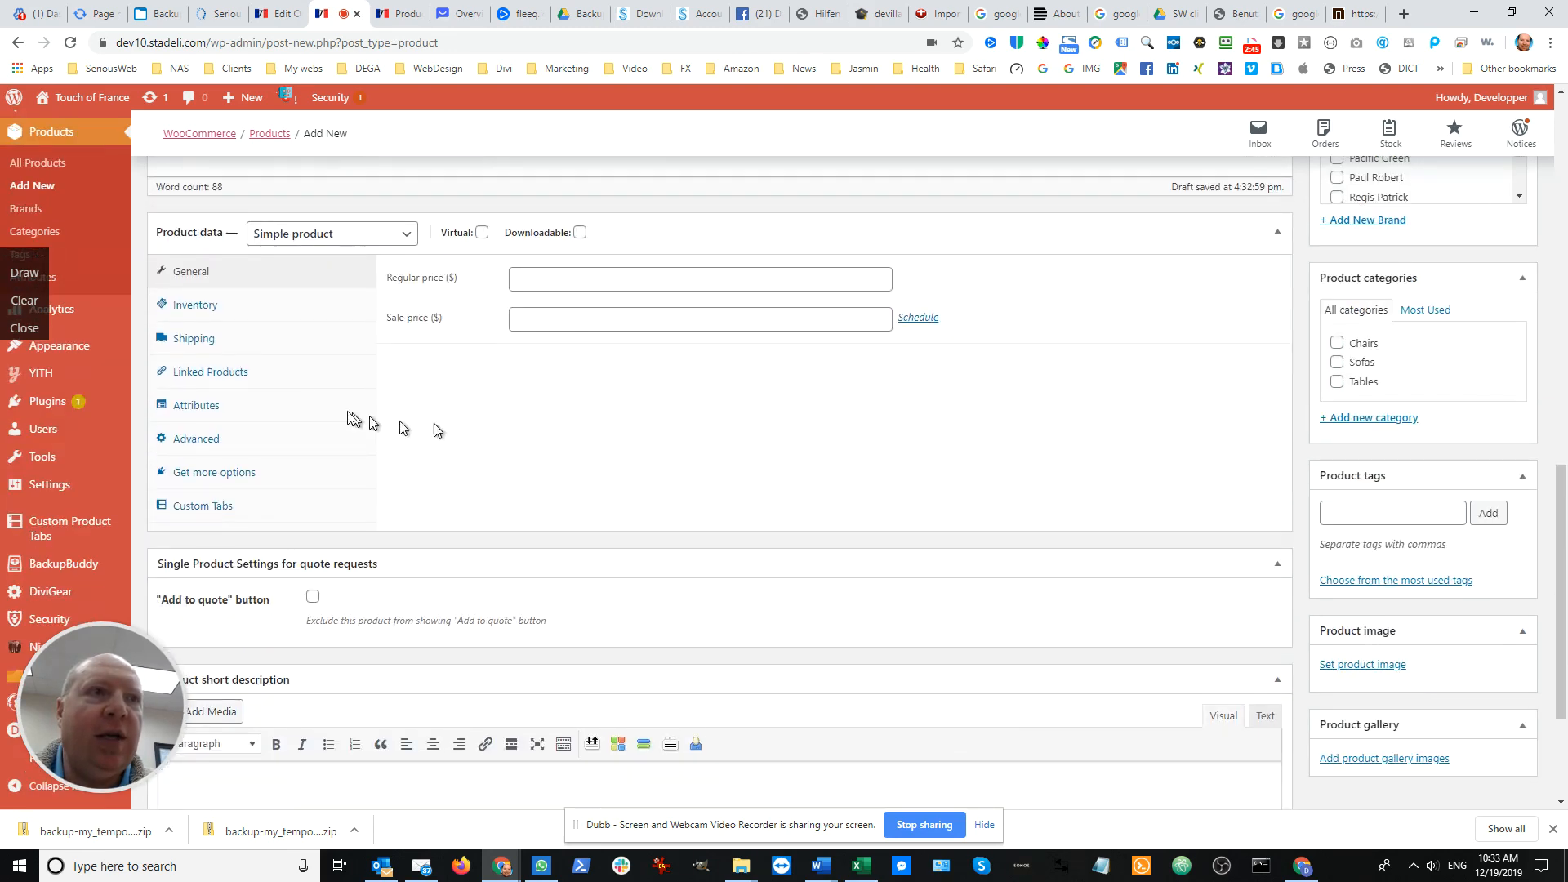
left_click(200, 406)
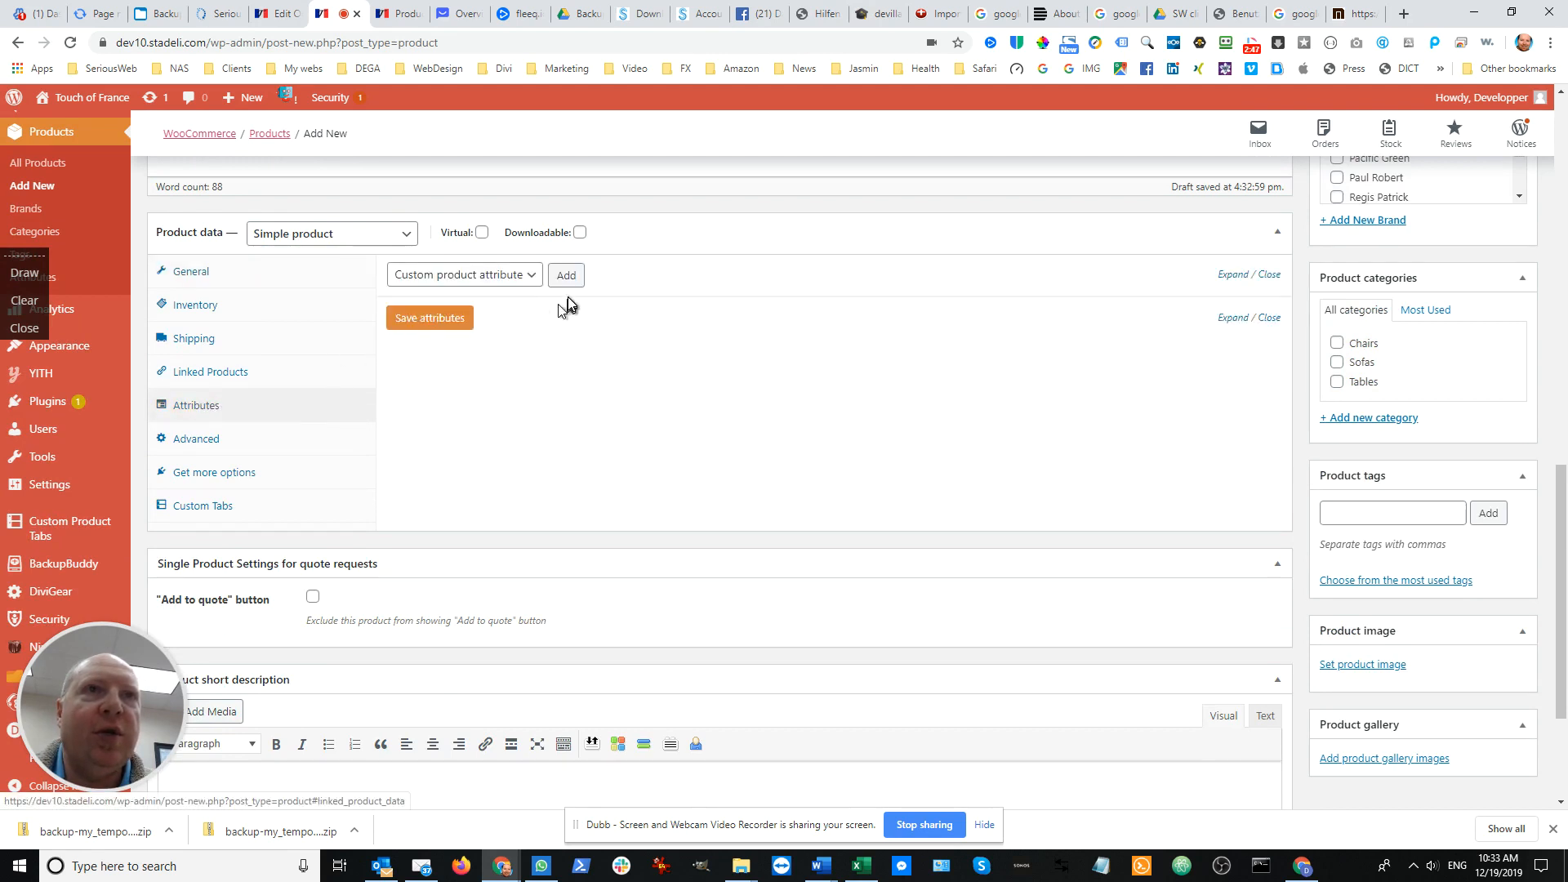
left_click(530, 275)
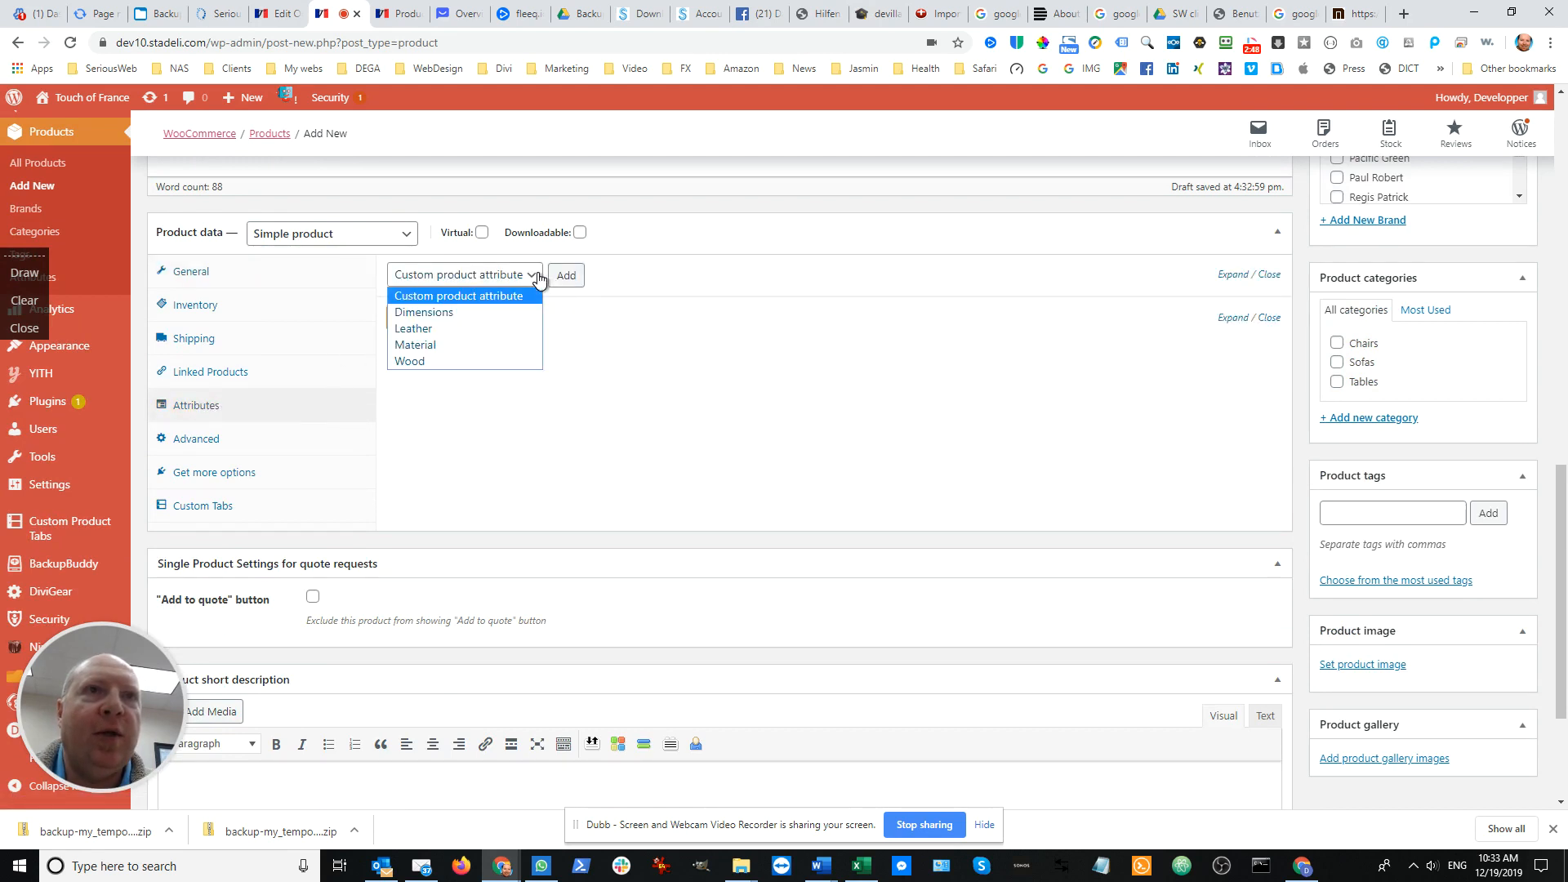
left_click(472, 313)
left_click(578, 278)
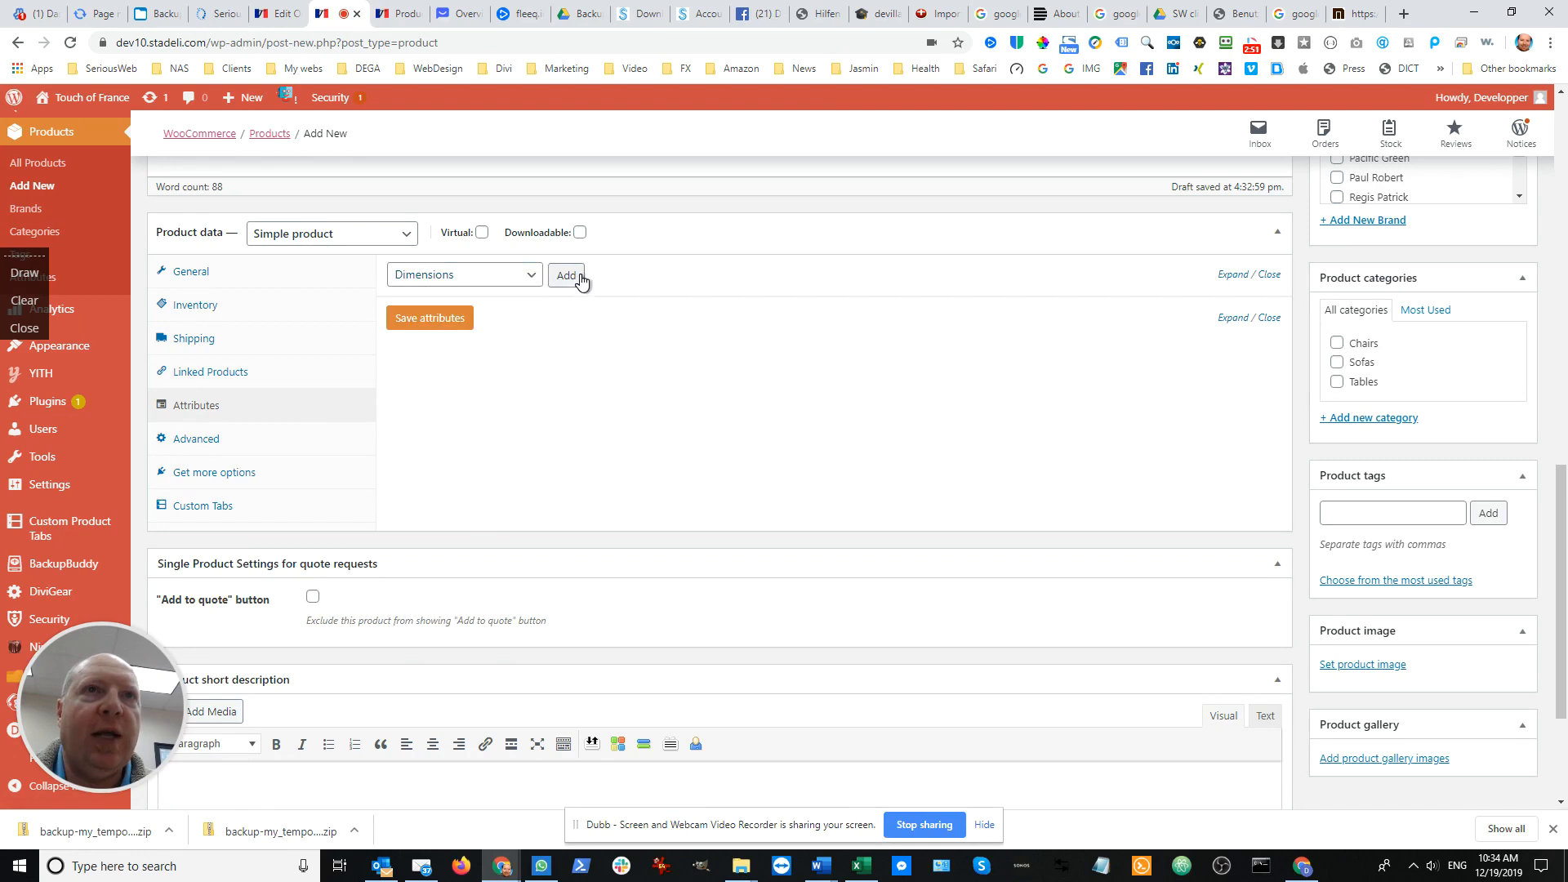
scroll(343, 362, "up", 1)
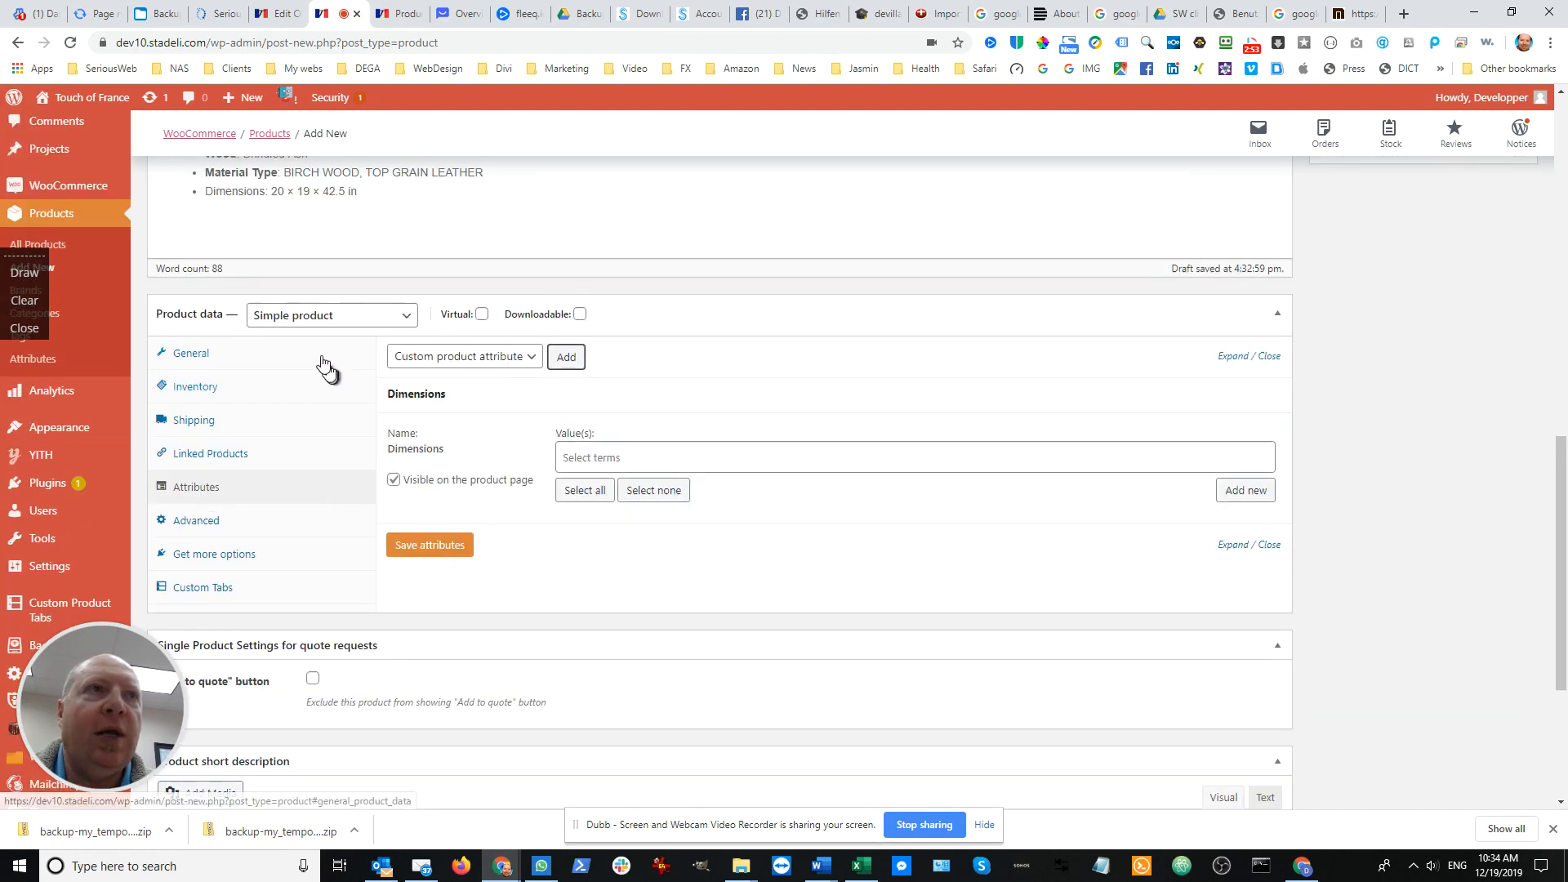
Check the existing Dimensions terms, then create and assign the new term 20" × 19" × 42.5" and save the attributes
left_click(858, 457)
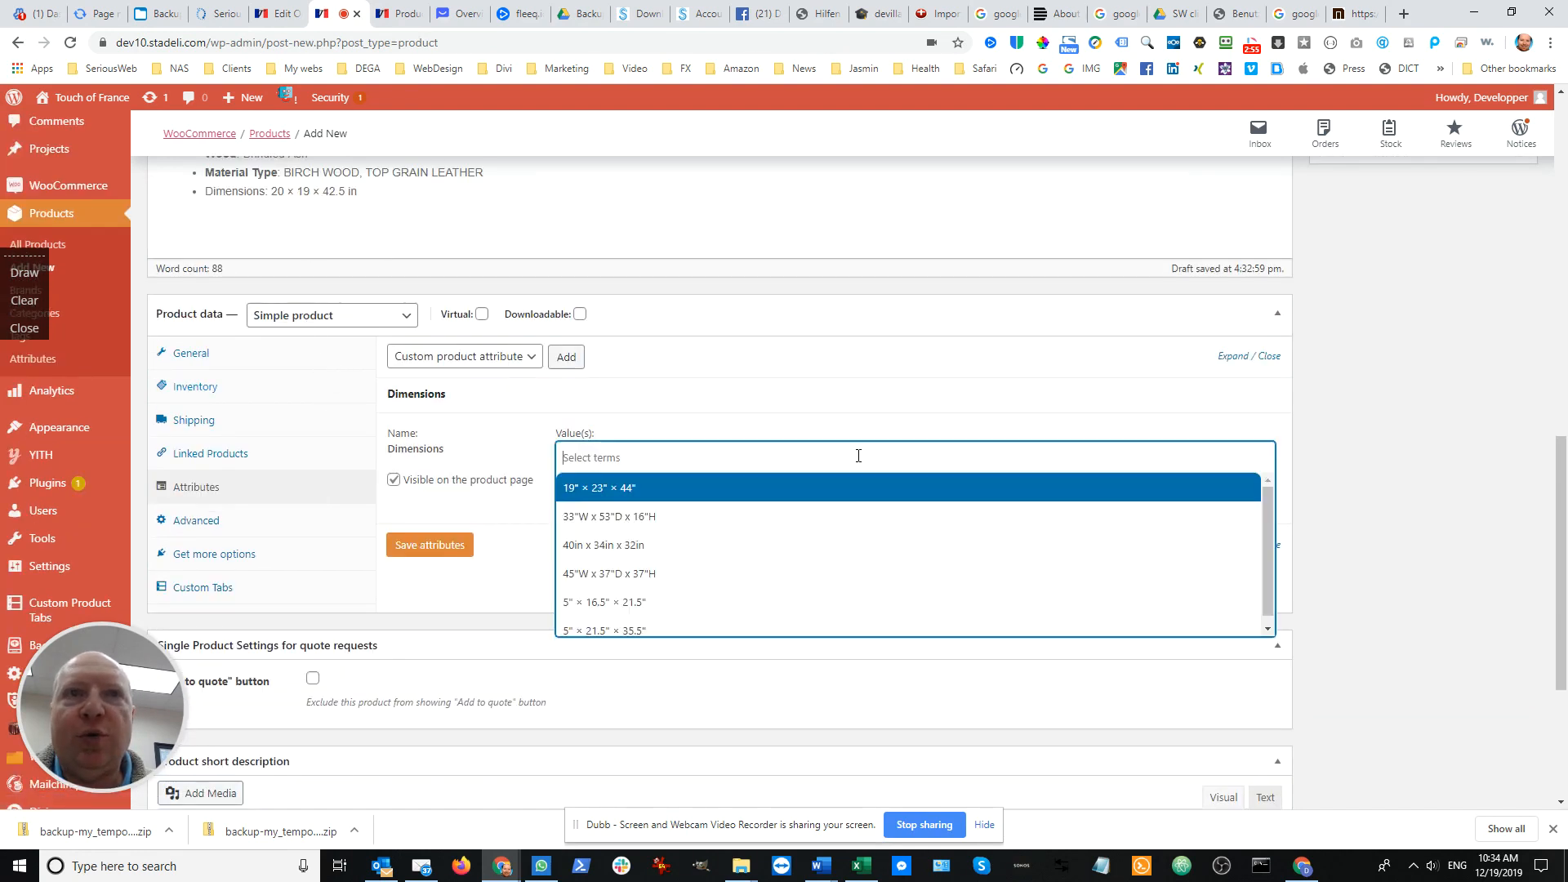
scroll(852, 514, "down", 1)
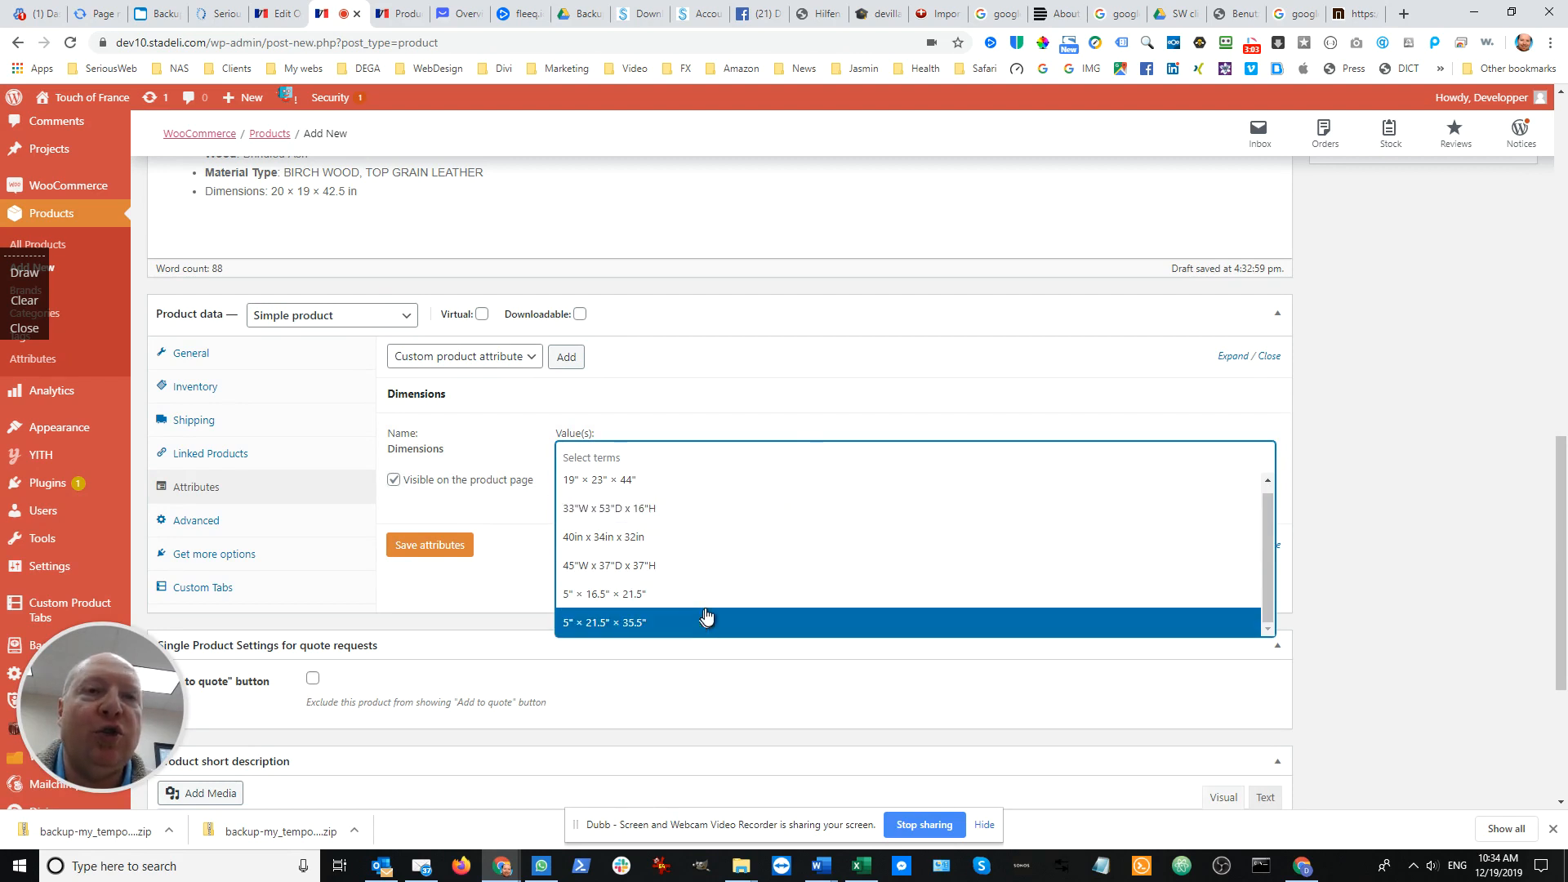
left_click(753, 395)
left_click(752, 395)
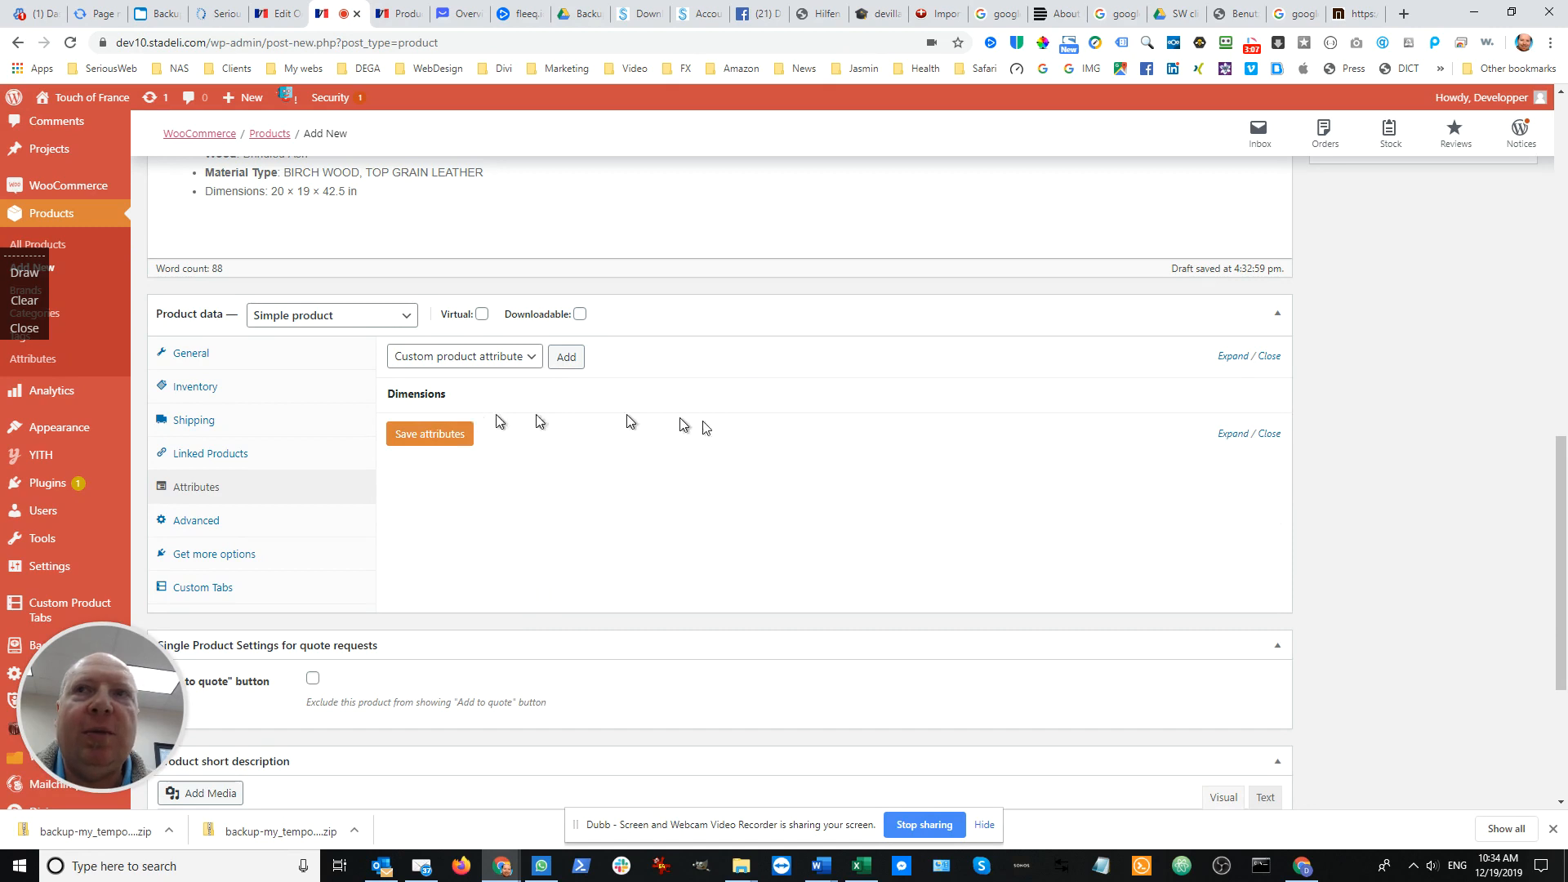
left_click(754, 398)
left_click(1247, 491)
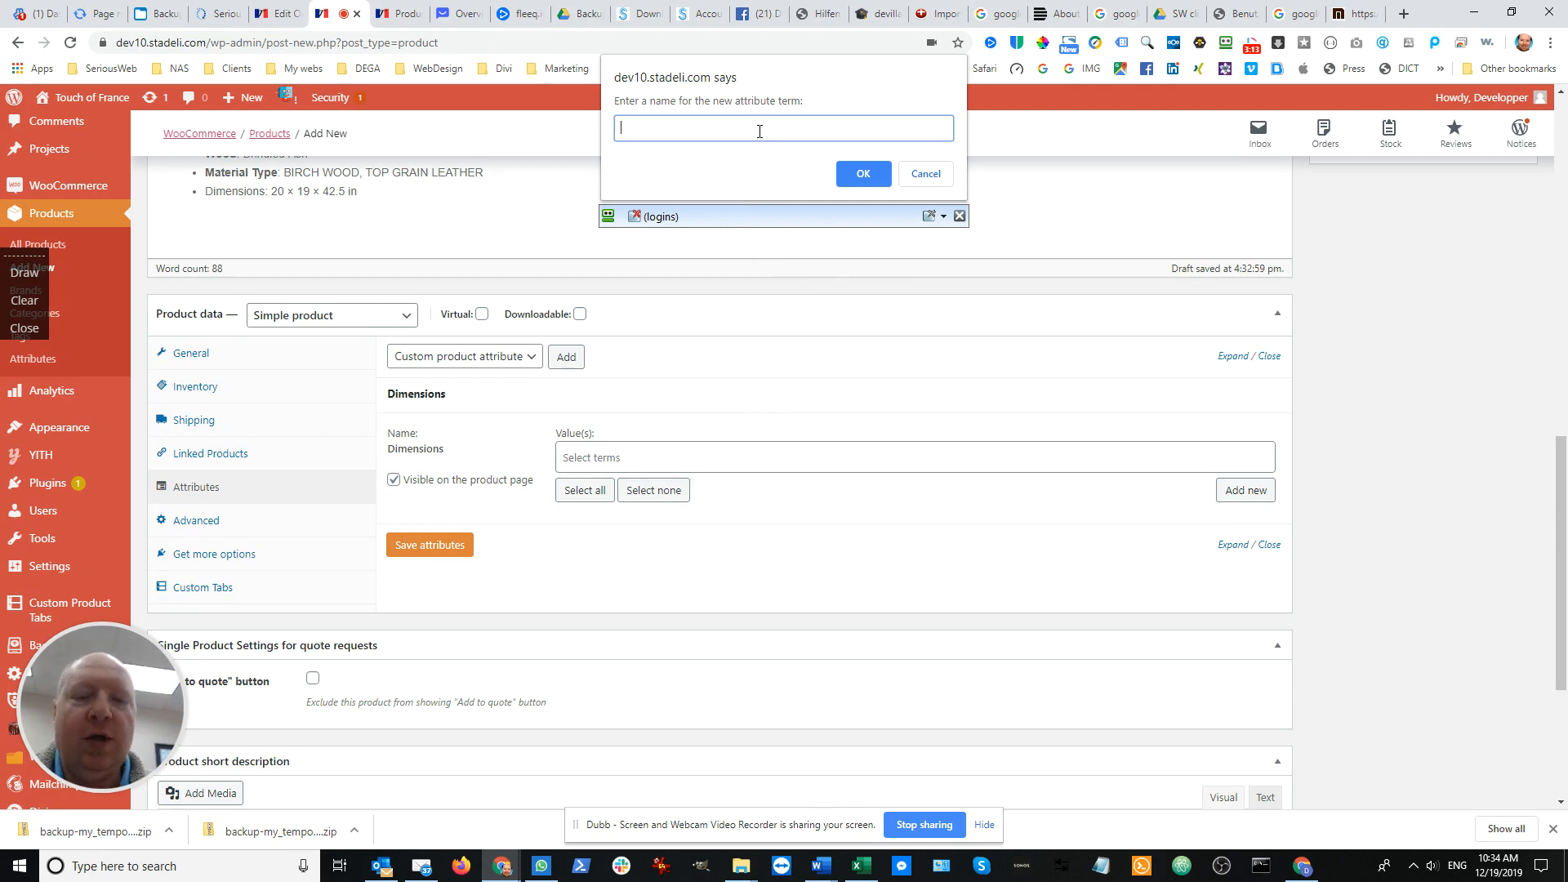
key("ctrl+v")
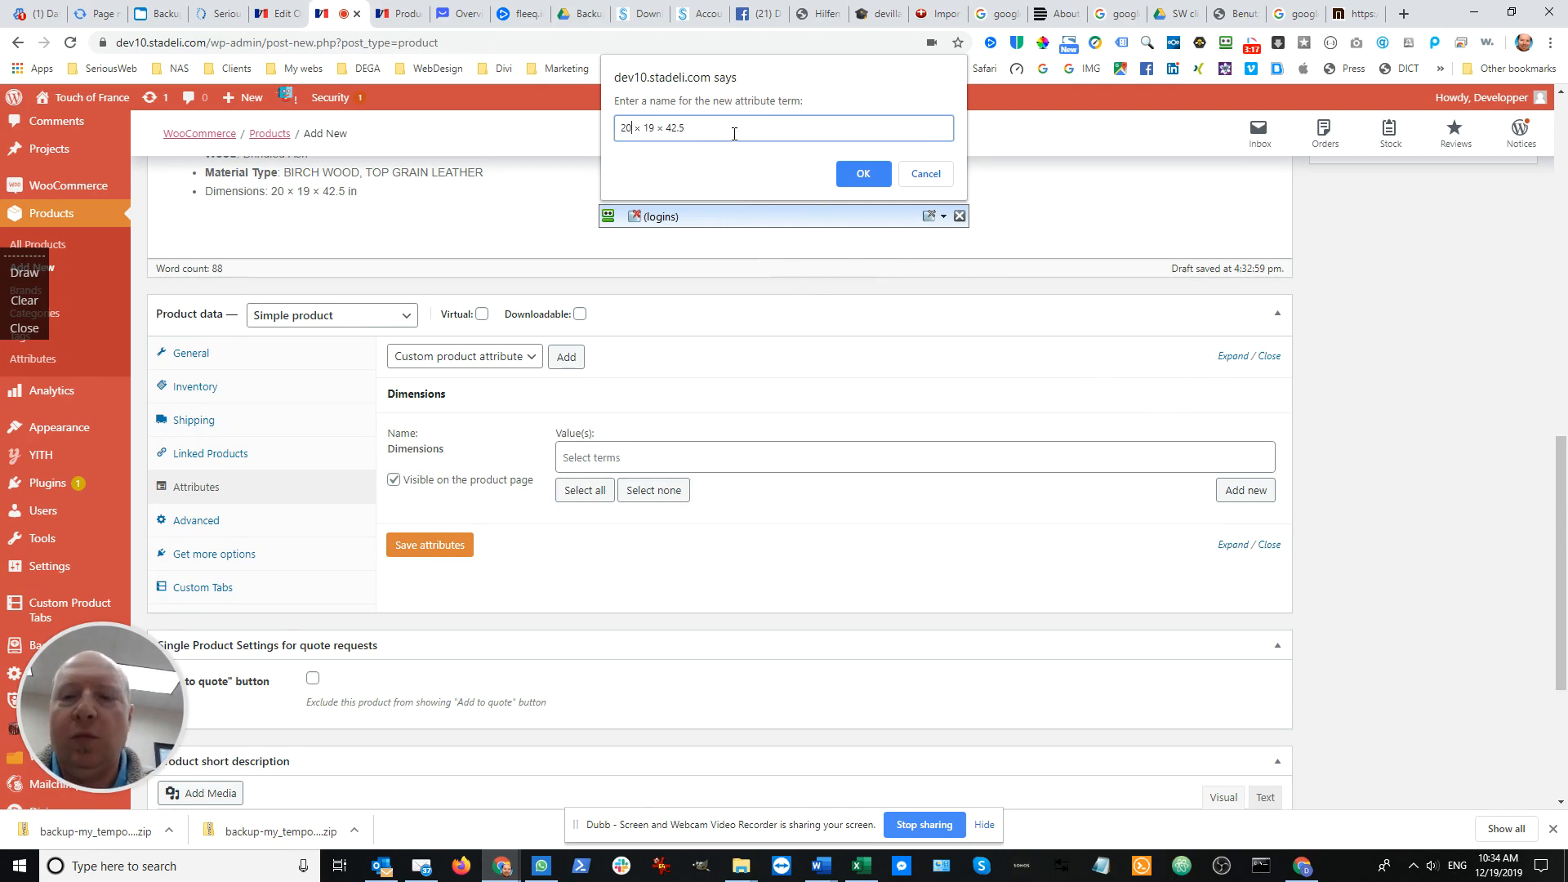
type("\"")
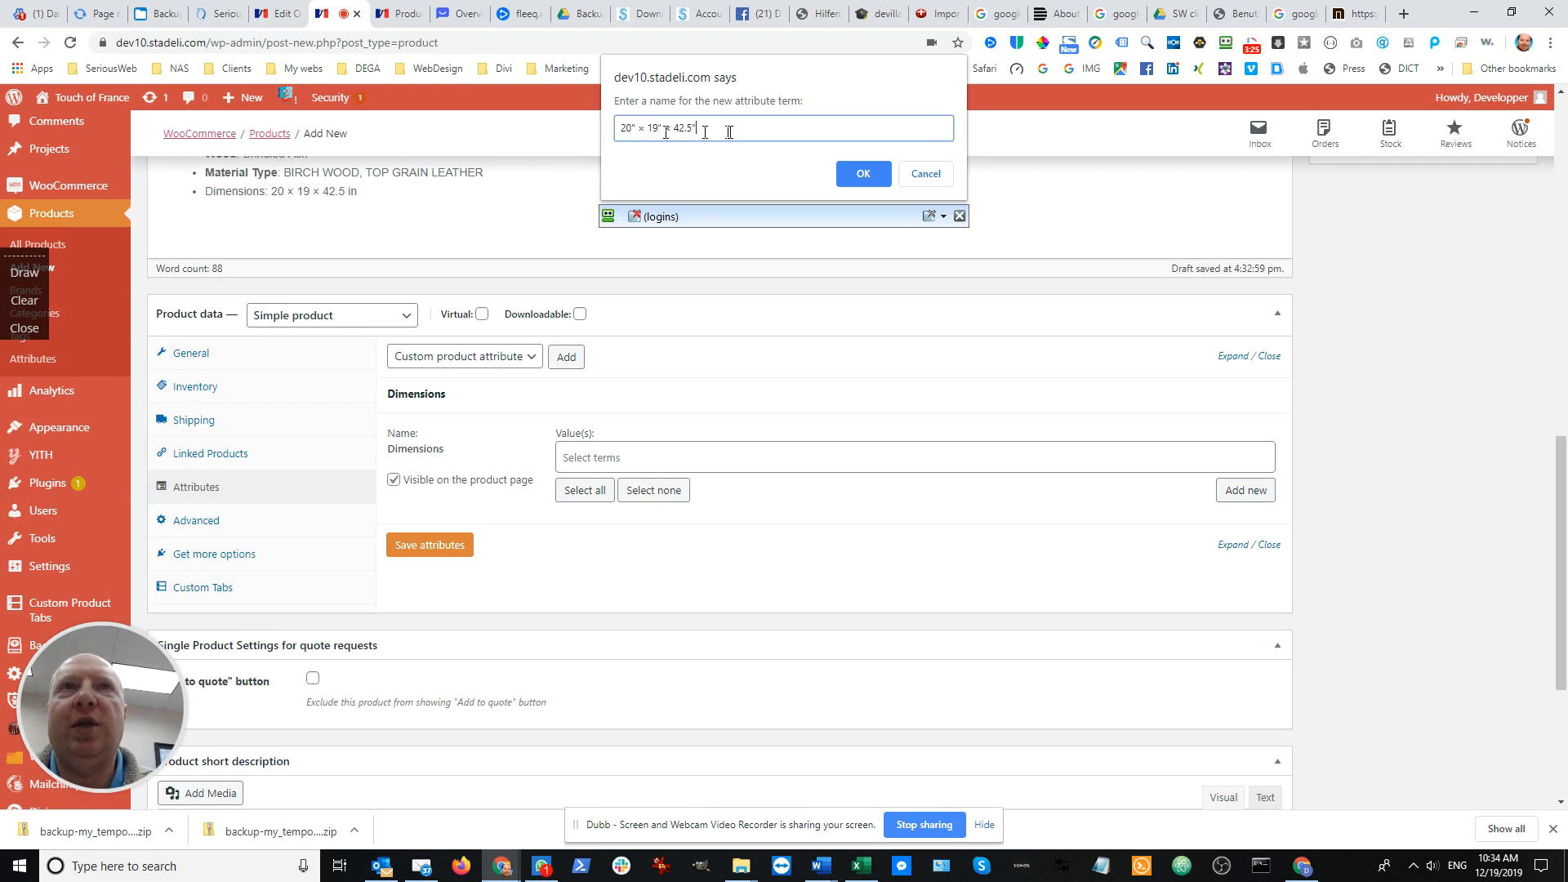
left_click(865, 177)
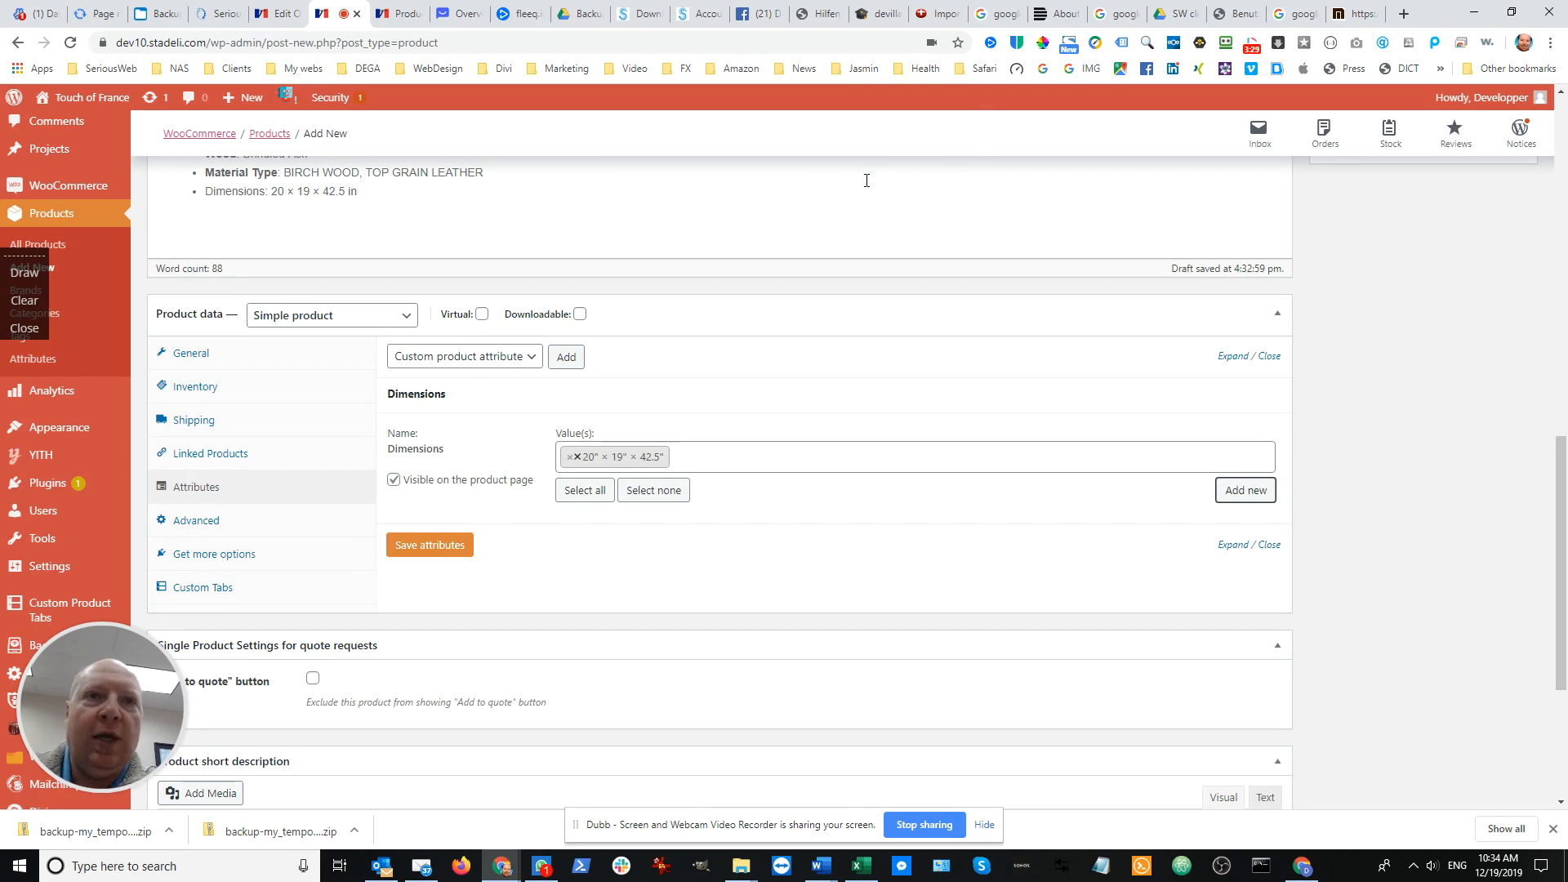
left_click(444, 545)
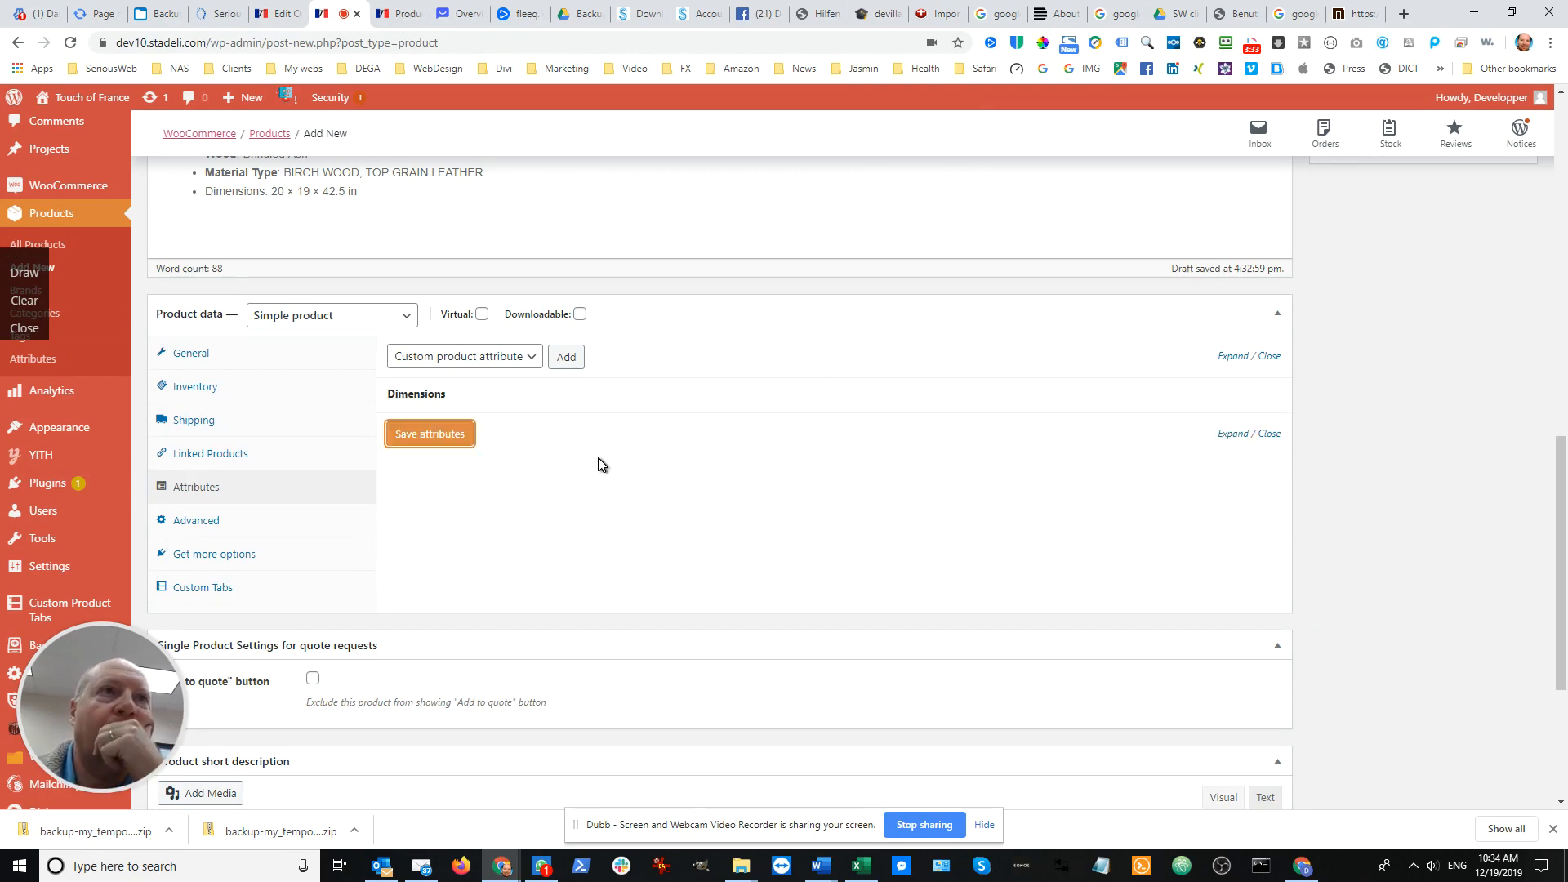
Compare the leather, wood, material and dimensions values across the four Bryant chair sections in the product description
scroll(600, 454, "up", 2)
scroll(592, 454, "up", 2)
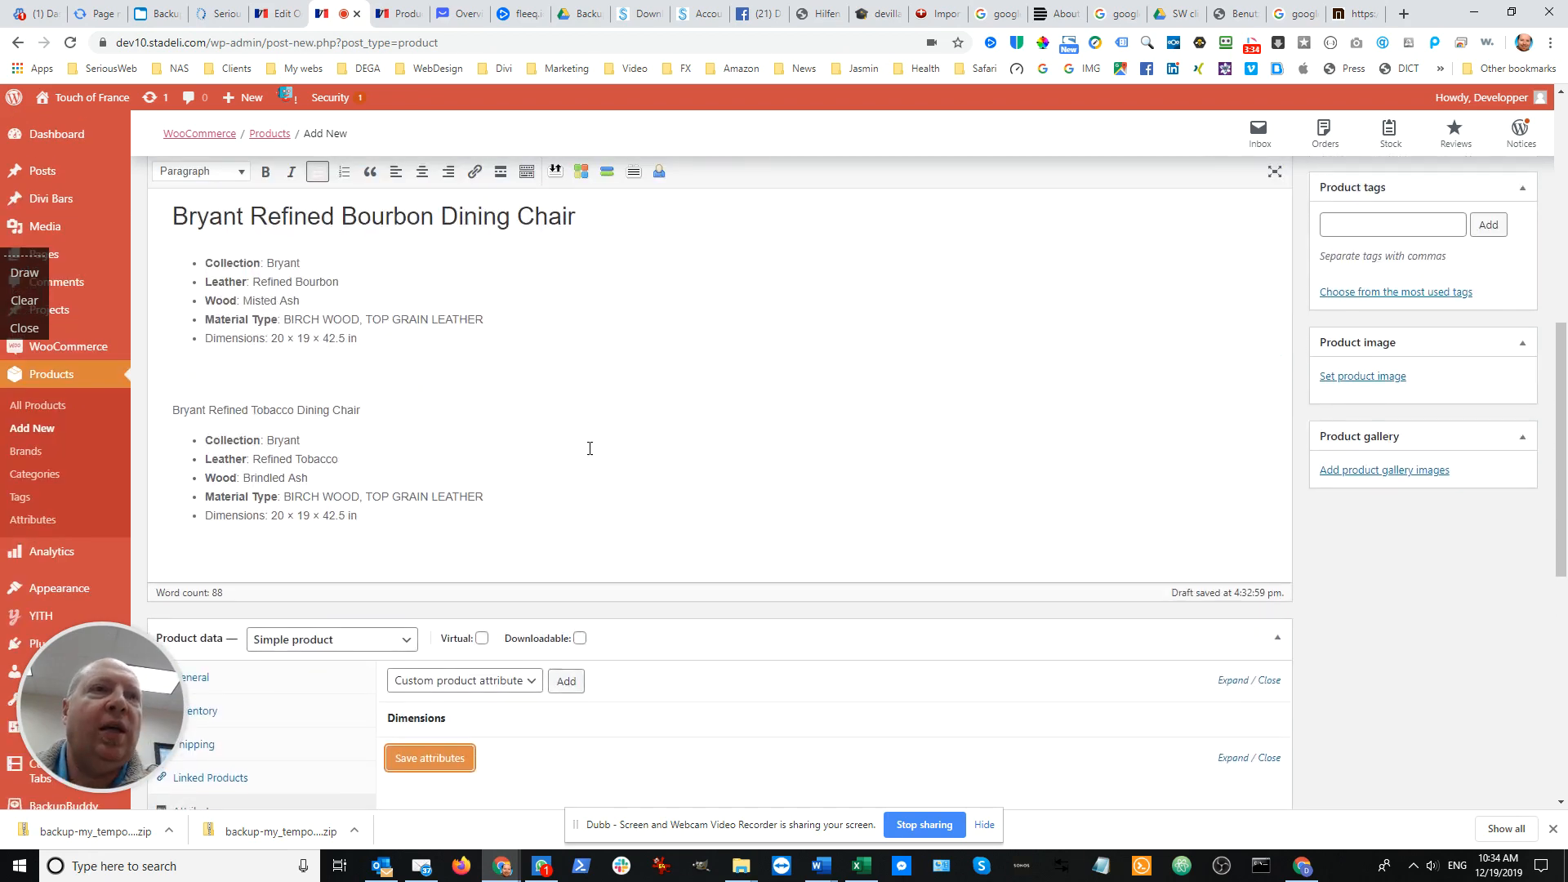
scroll(567, 453, "up", 2)
scroll(568, 453, "up", 4)
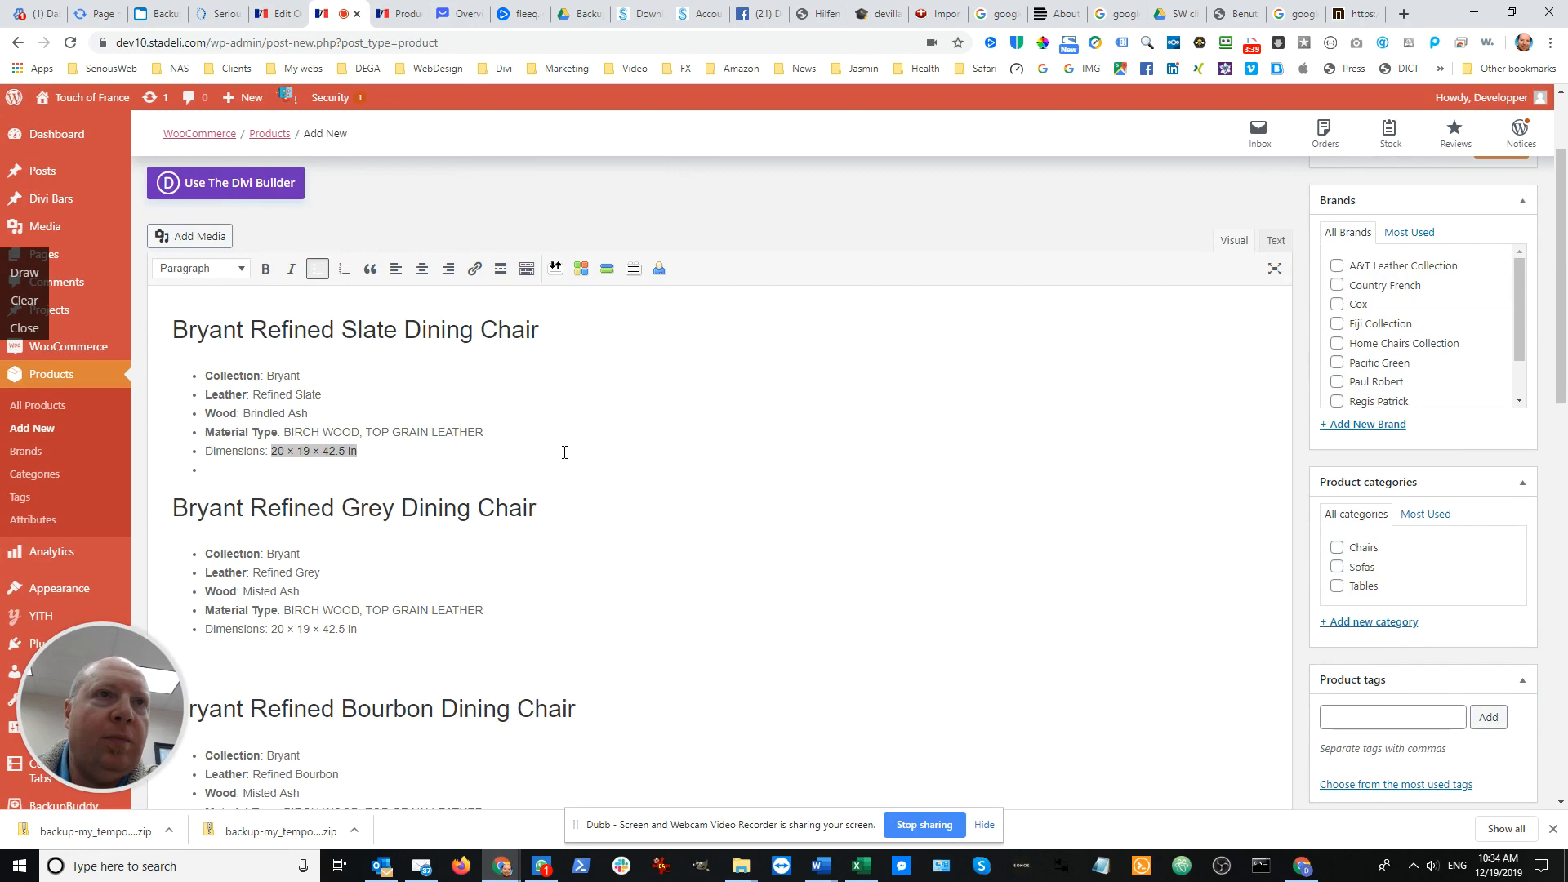
scroll(564, 452, "down", 3)
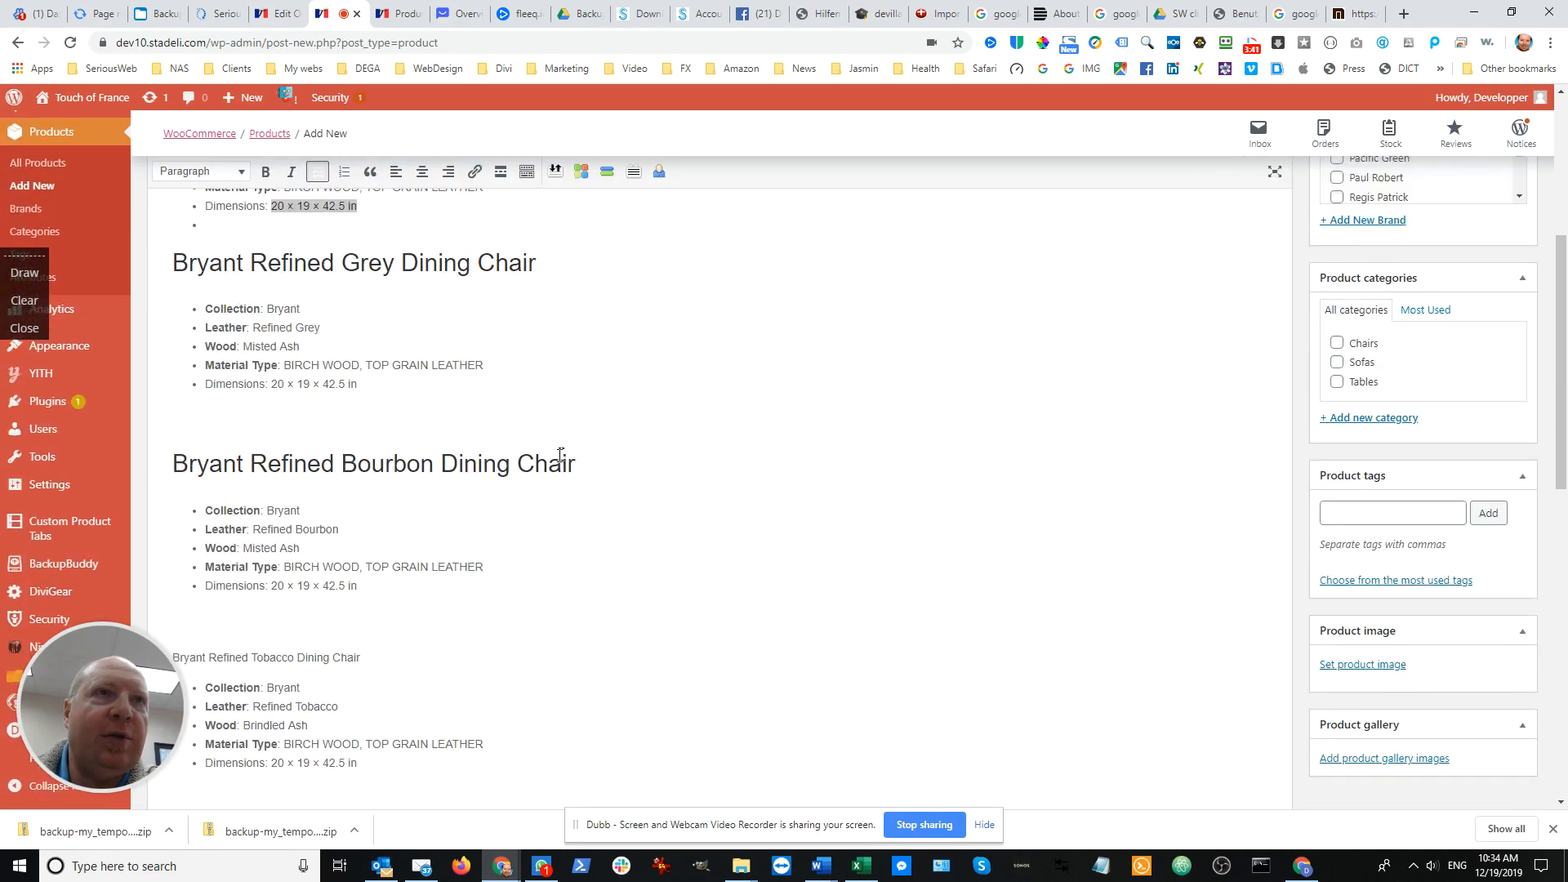
scroll(490, 340, "up", 2)
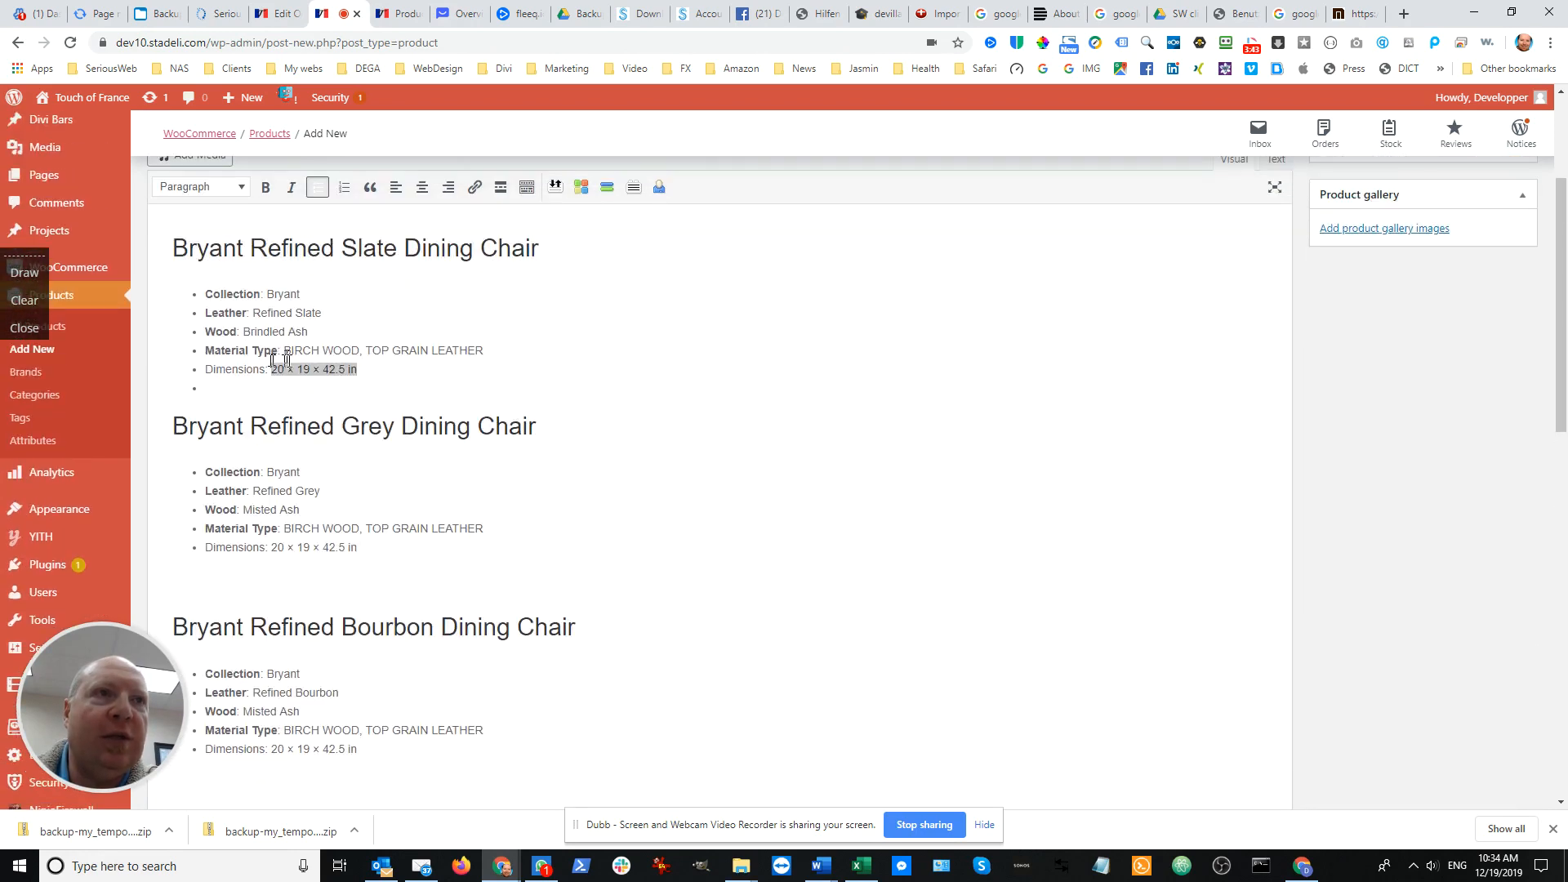
scroll(450, 438, "down", 3)
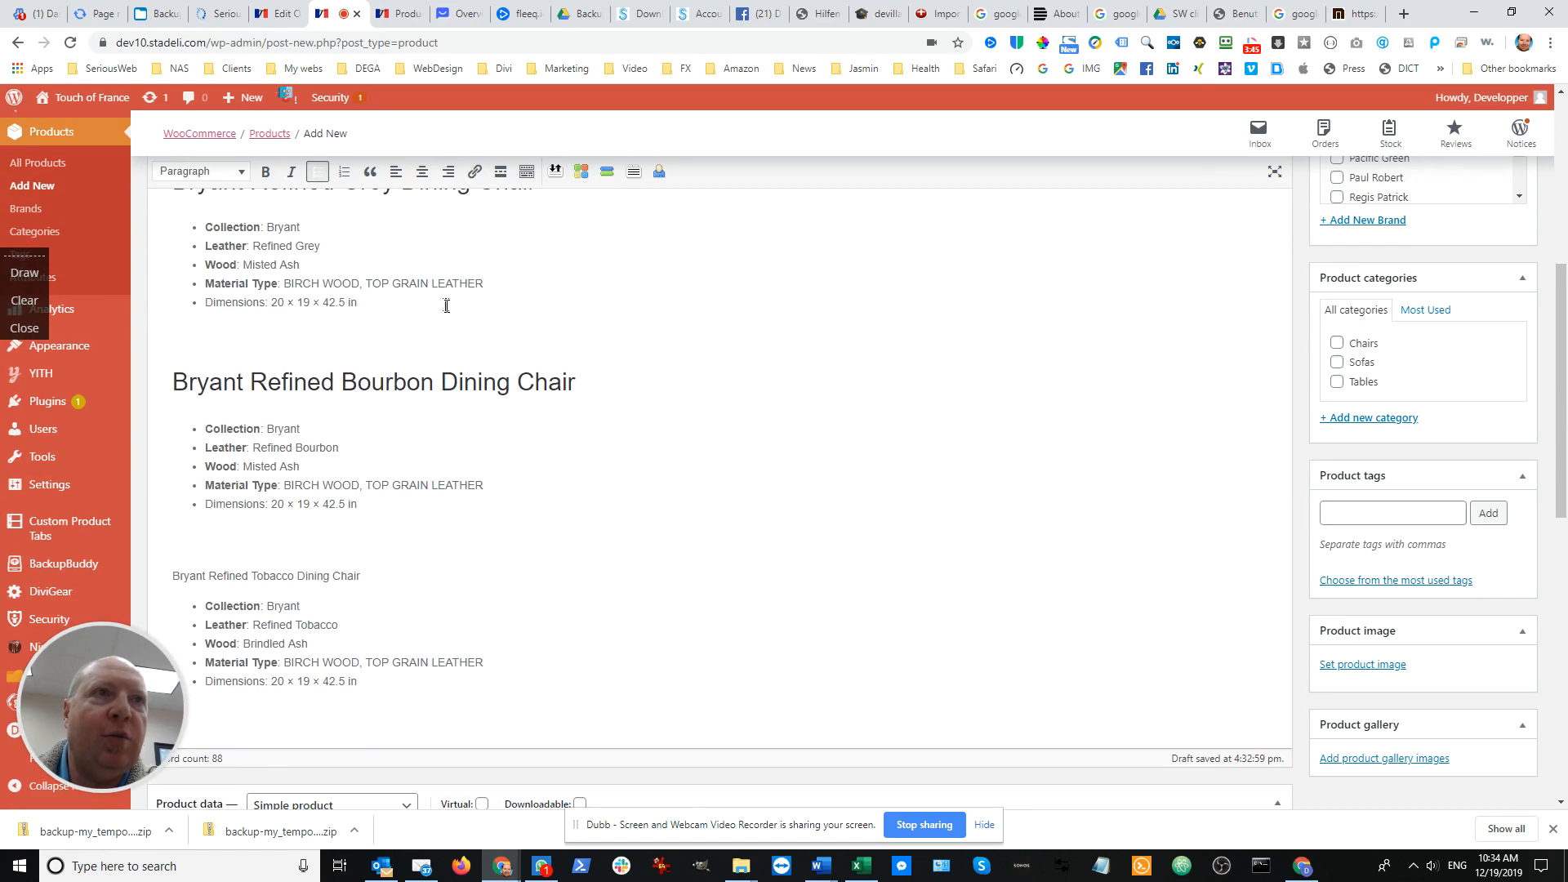
scroll(449, 311, "down", 4)
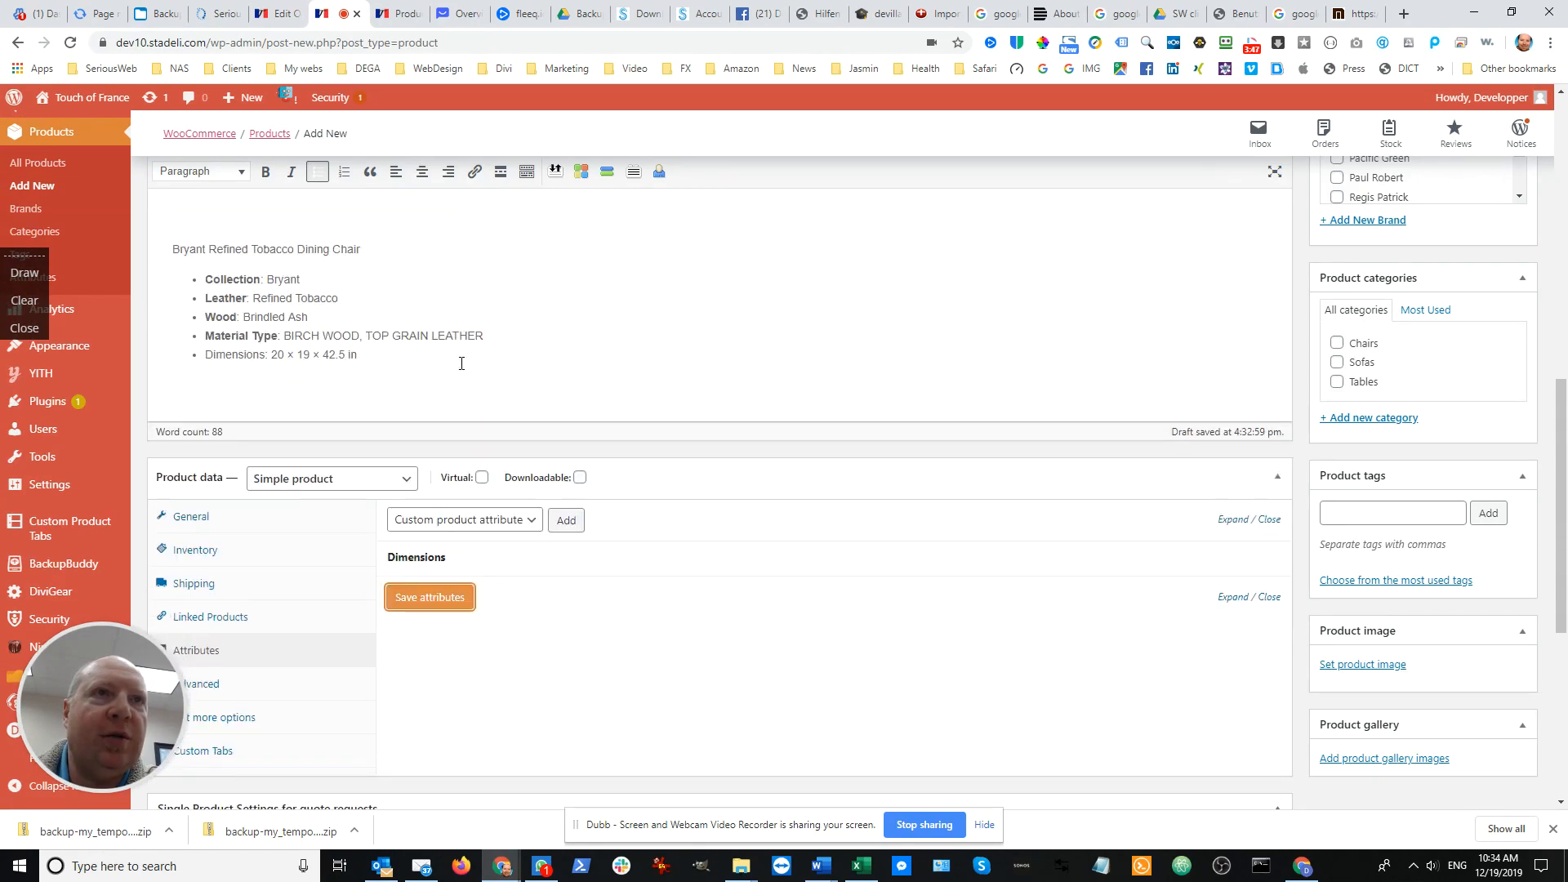
scroll(462, 364, "up", 7)
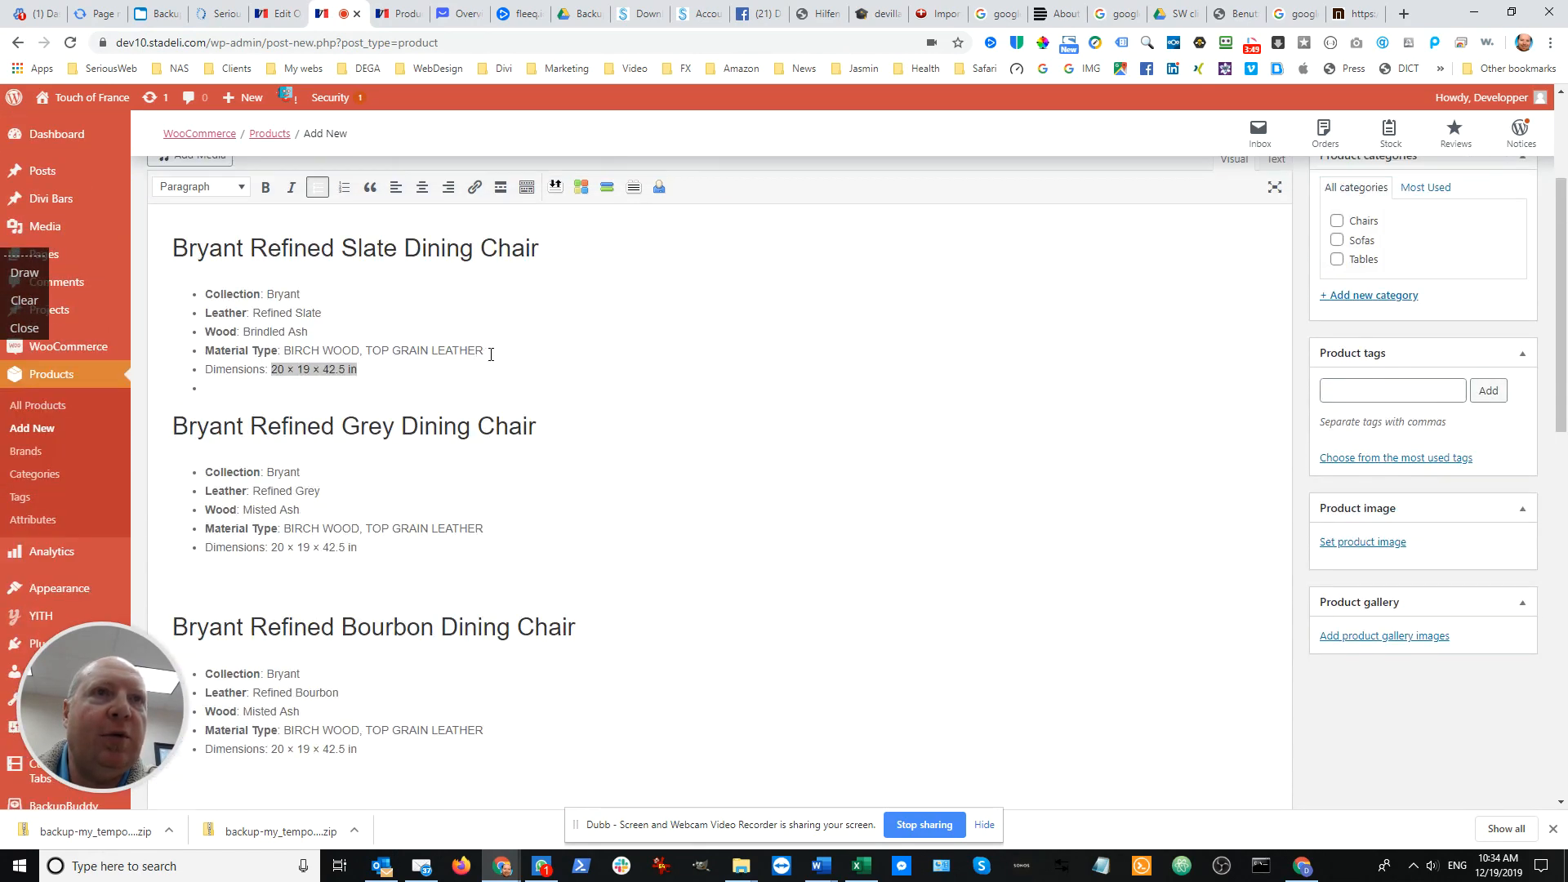
Select the material type text in the Bryant Refined Slate section and add the Material attribute to the product
left_click_drag(491, 354, 300, 354)
scroll(713, 434, "down", 7)
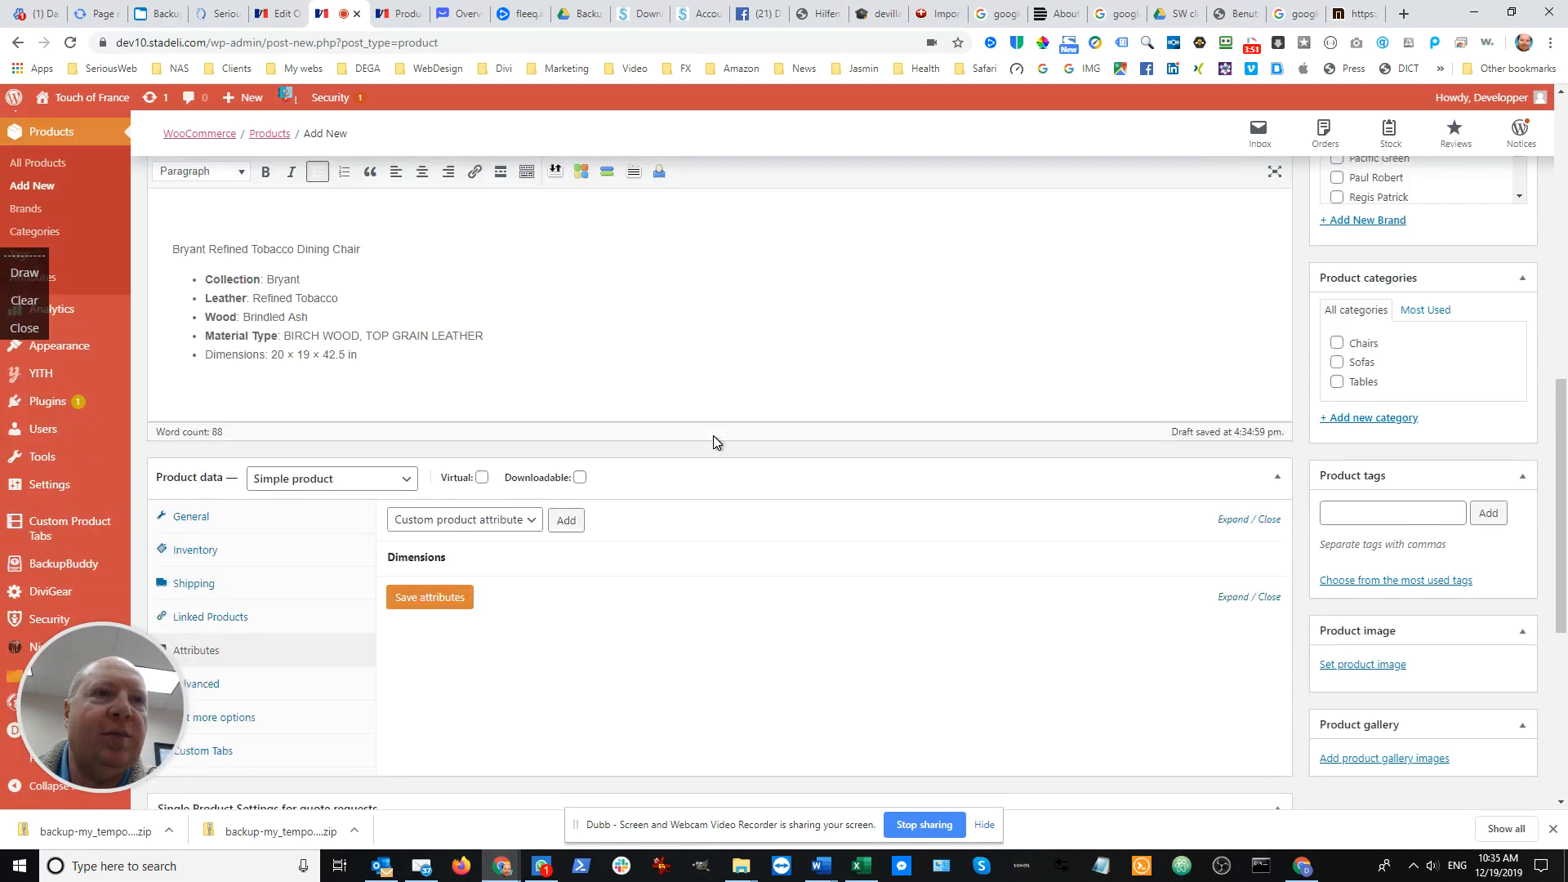
left_click(531, 523)
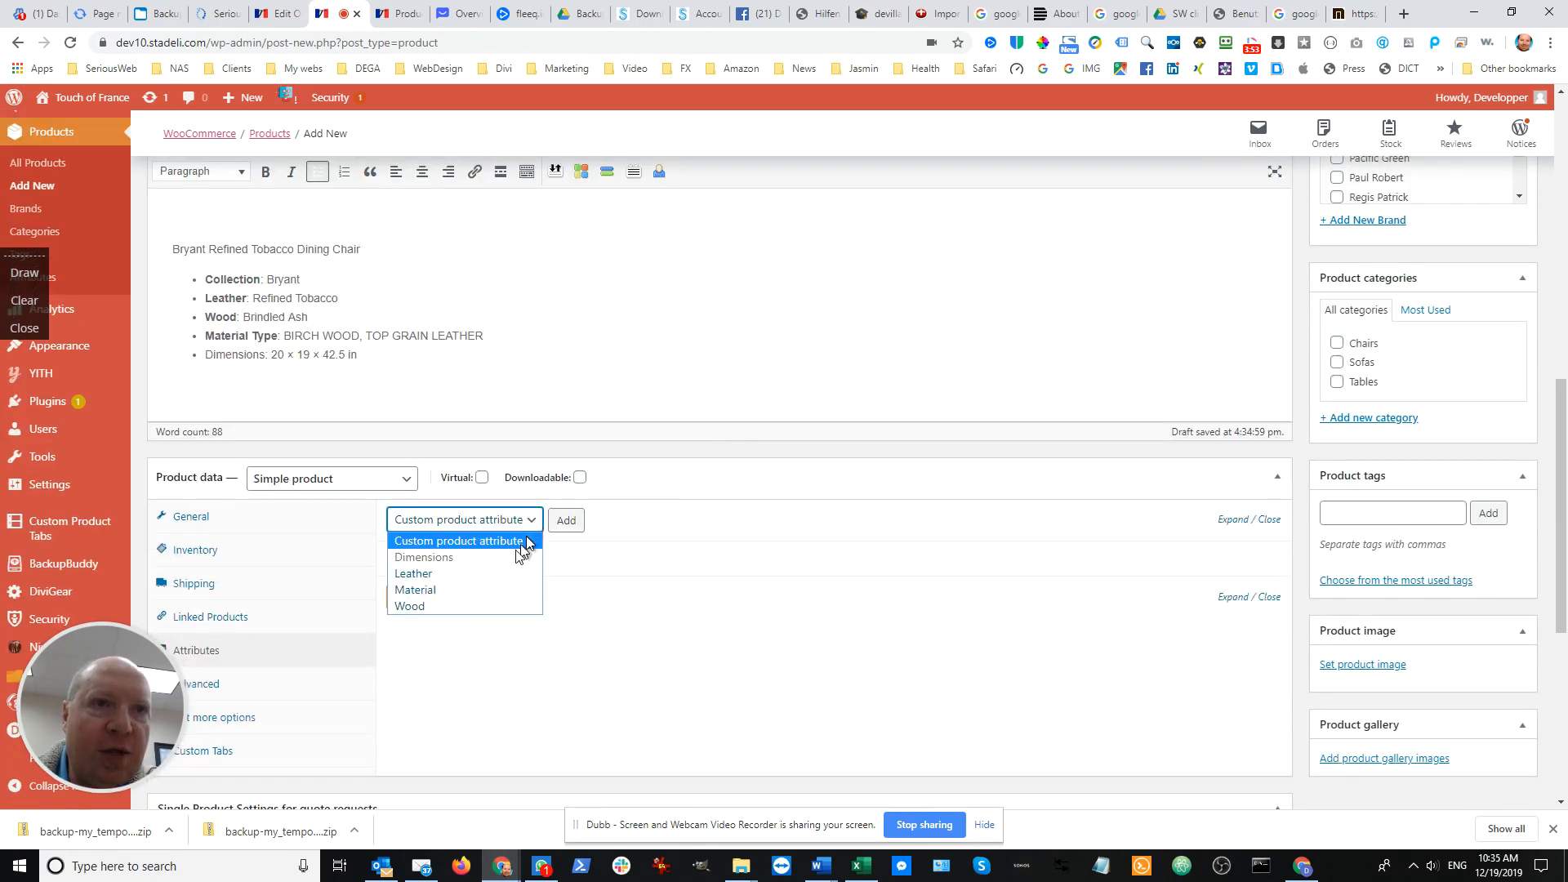
left_click(491, 591)
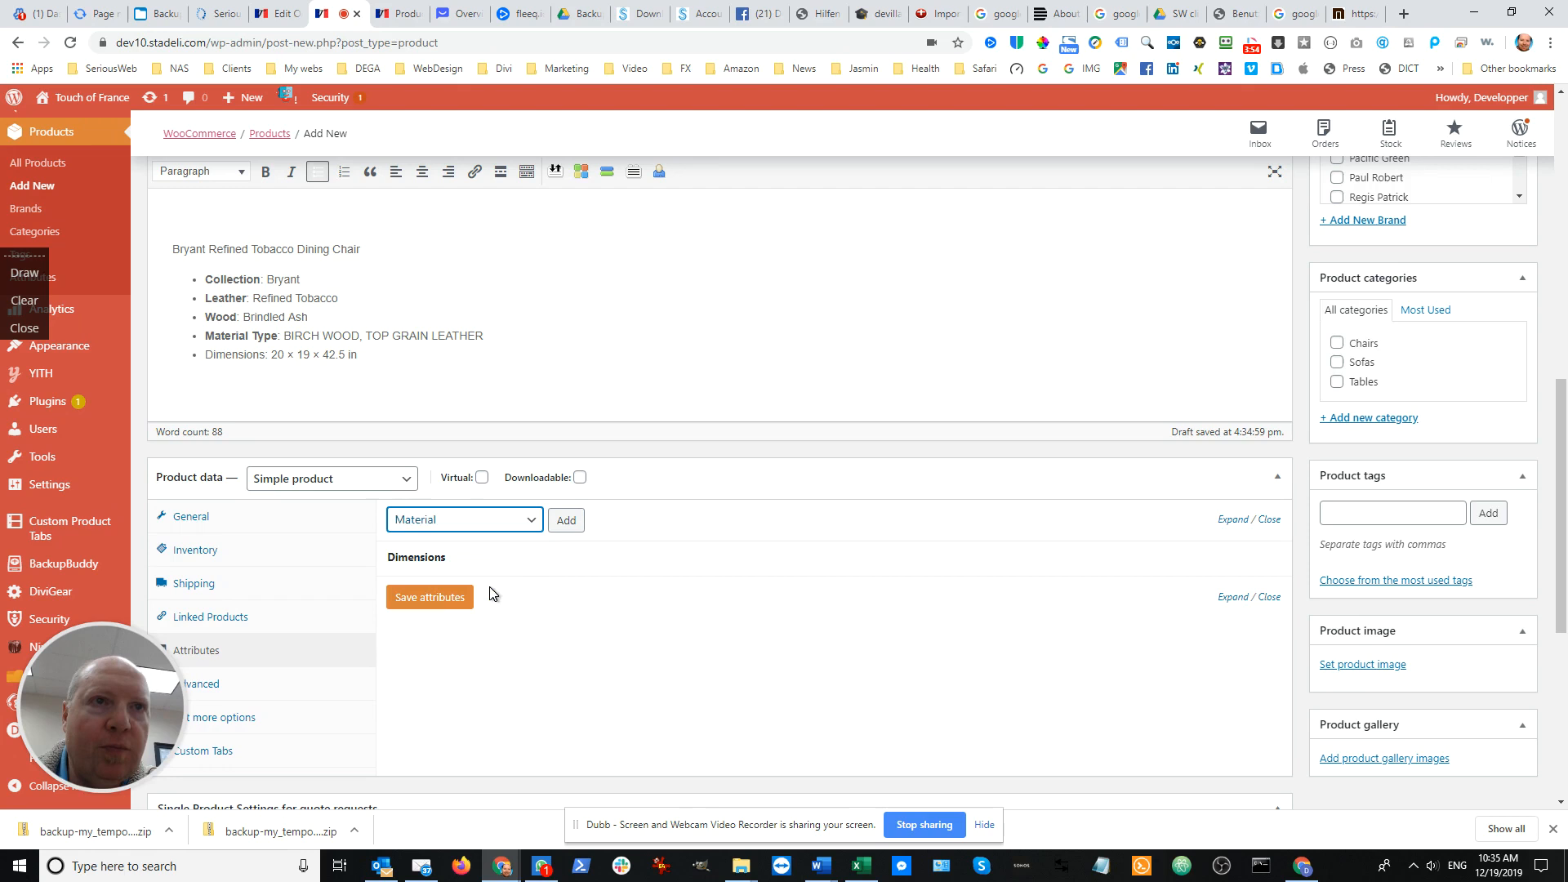
left_click(563, 525)
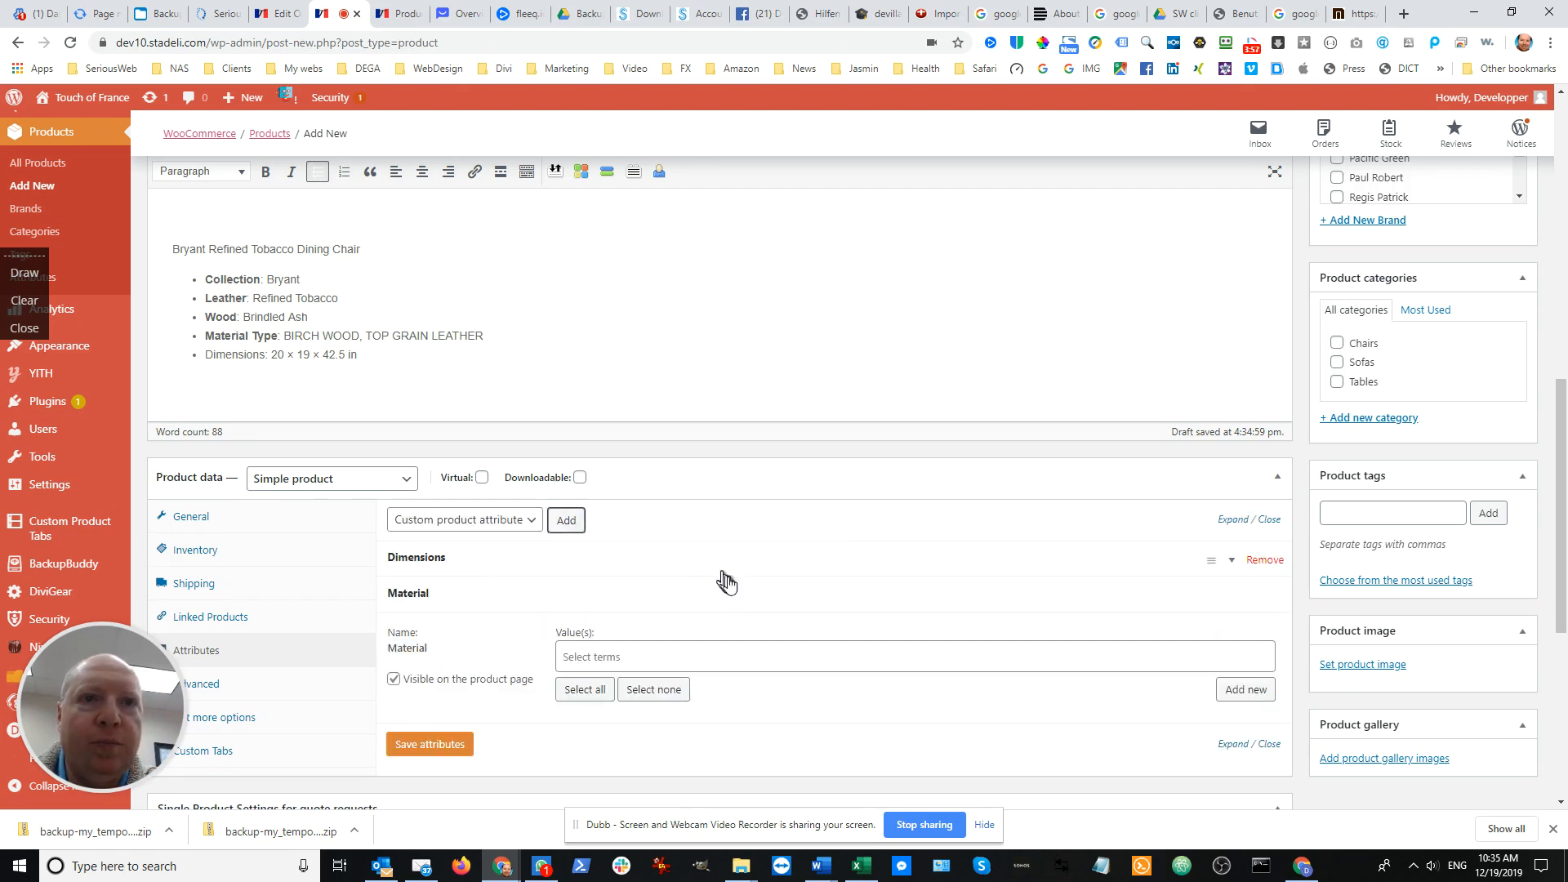
Create and assign the new Material term "Birch Wood, Top Grain Leather" and save the attributes
left_click(749, 652)
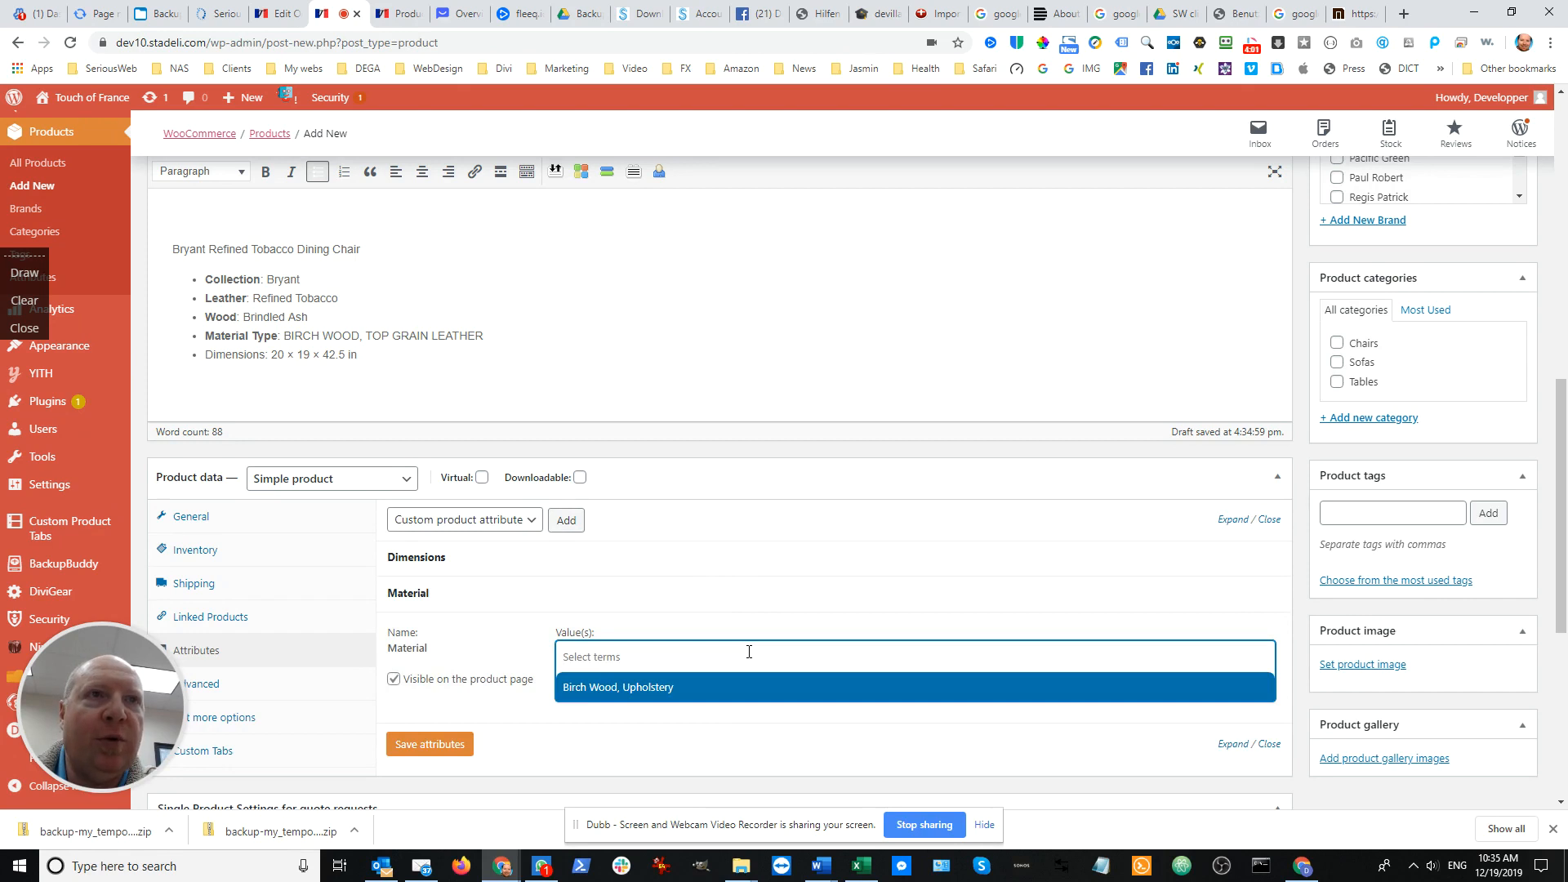
left_click(755, 634)
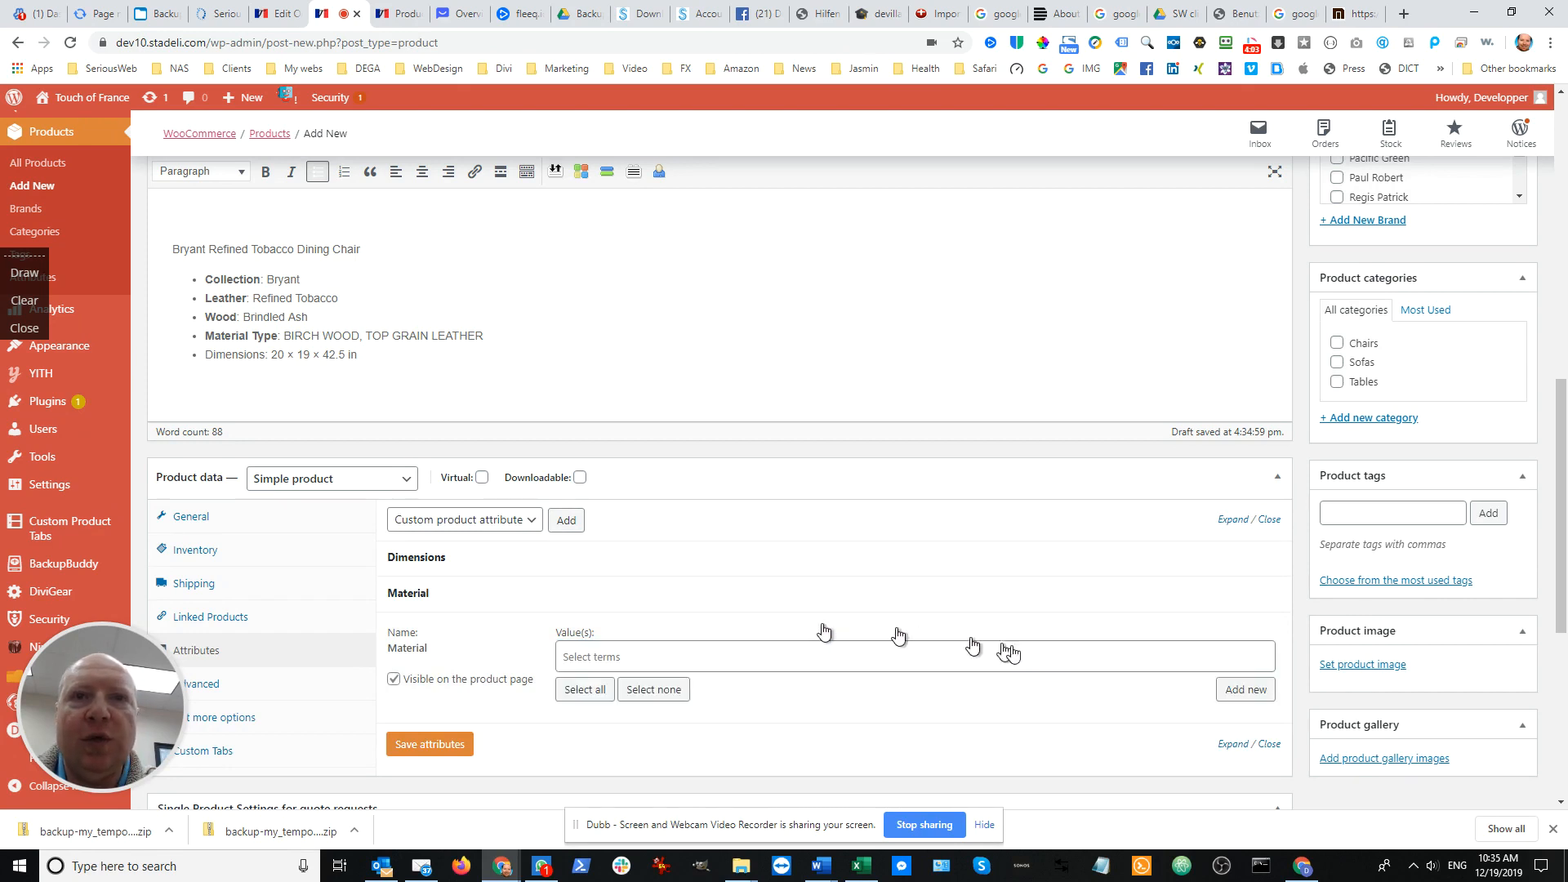
left_click(1254, 692)
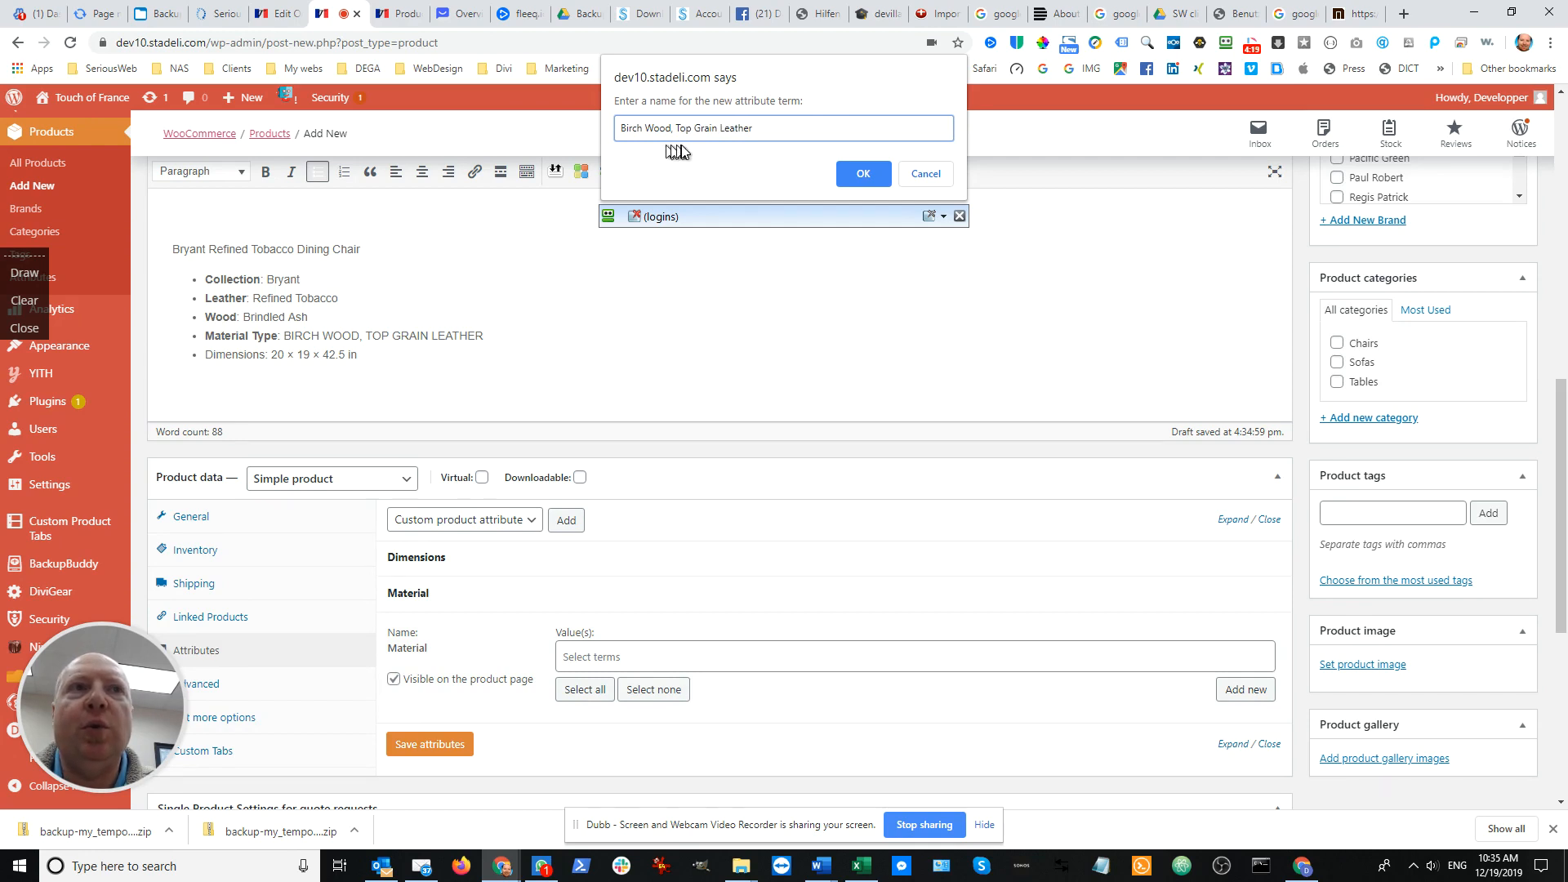
left_click(855, 174)
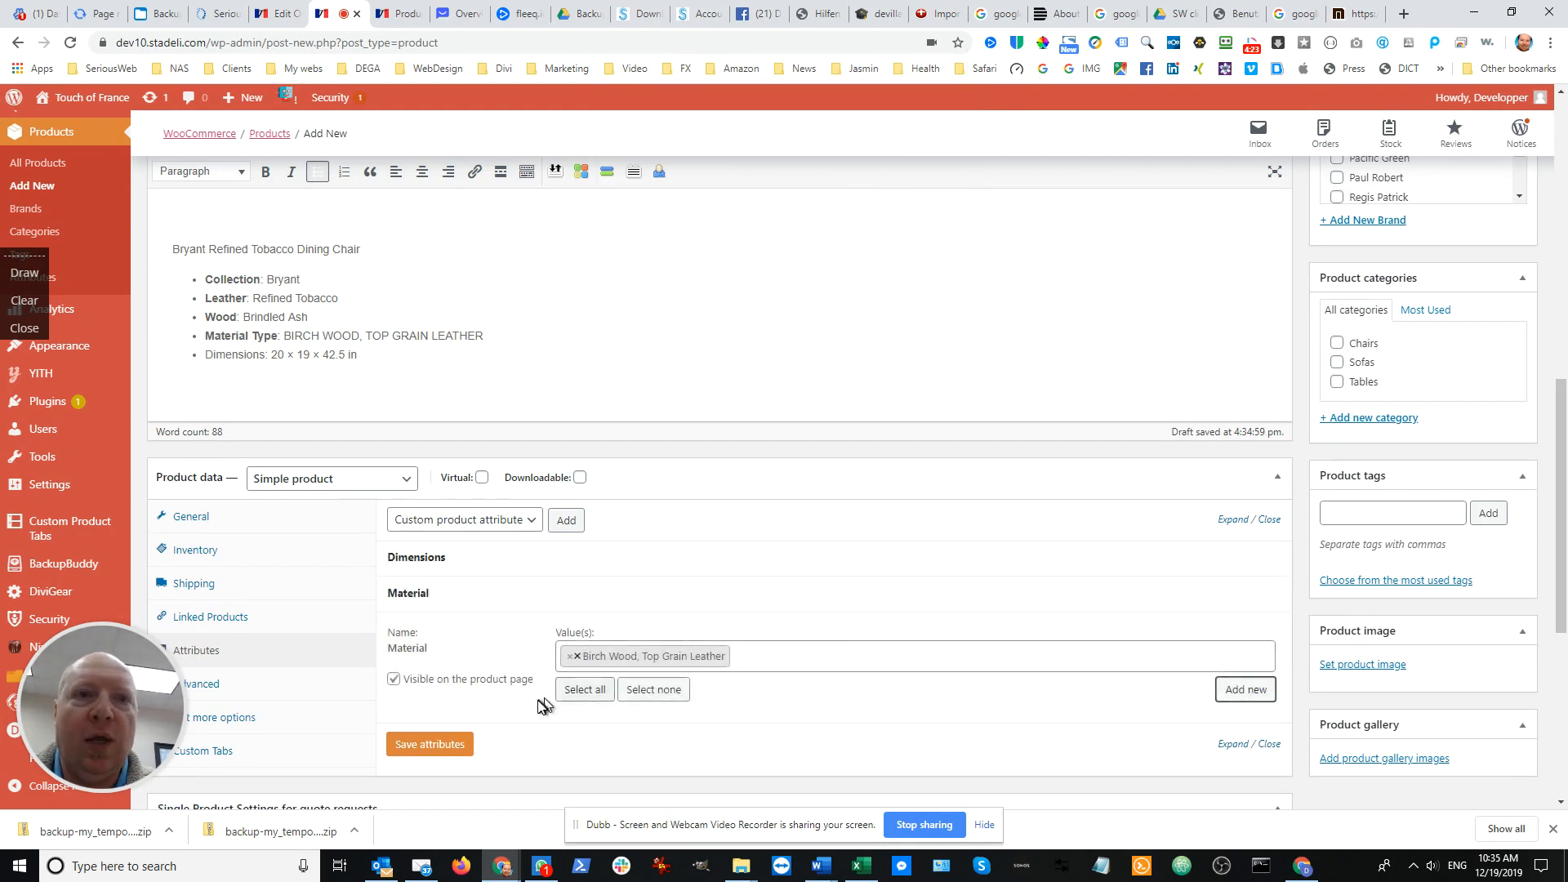
left_click(448, 747)
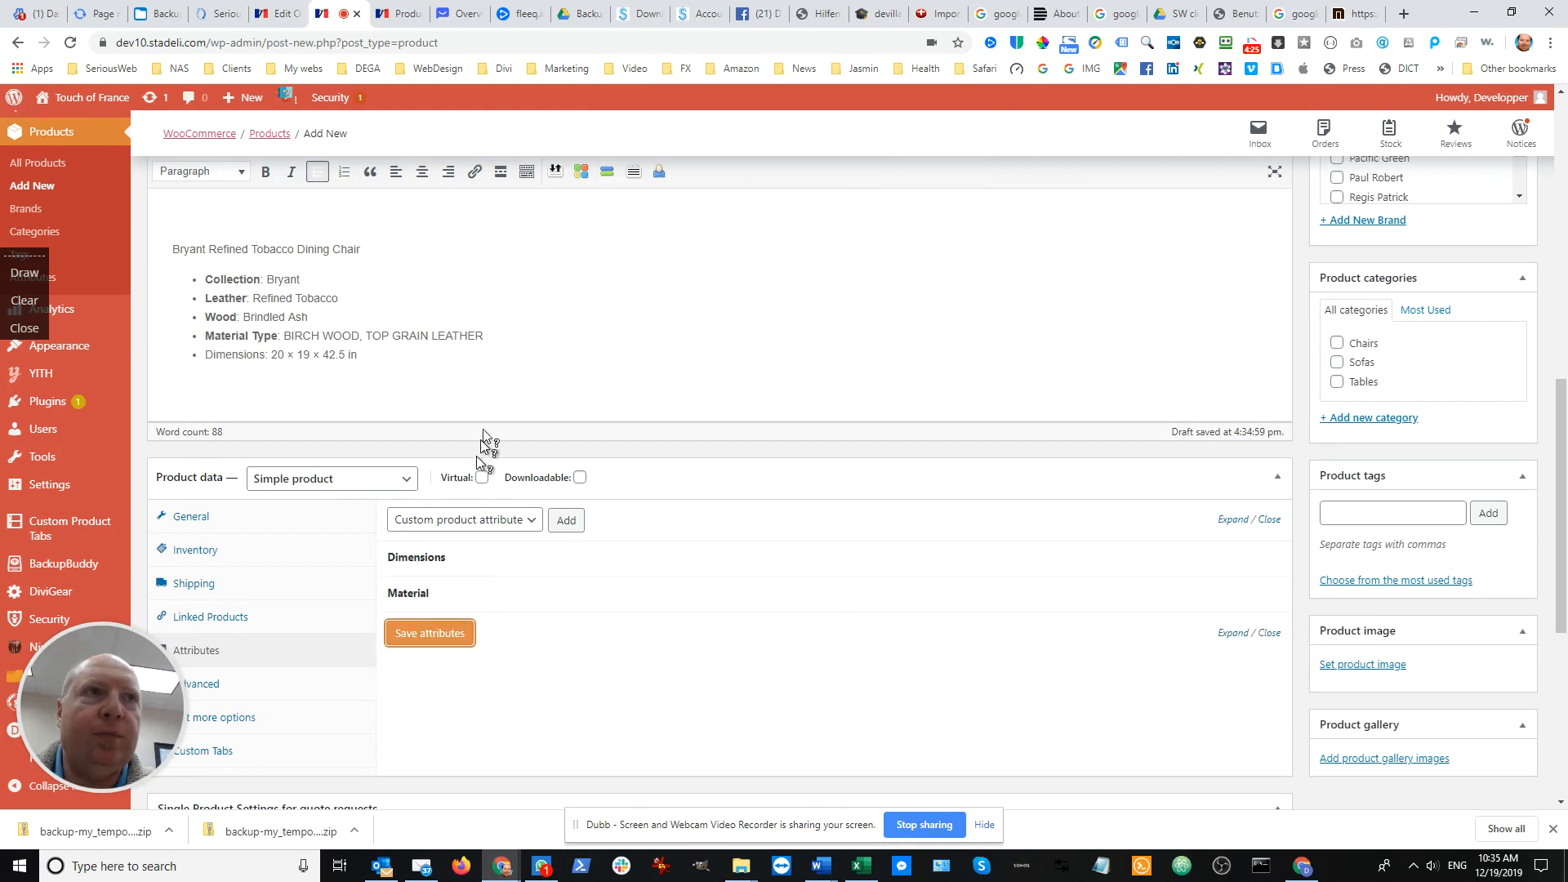
Review the leather and wood values listed for the Slate, Grey, Bourbon and Tobacco chairs in the description
scroll(513, 368, "up", 3)
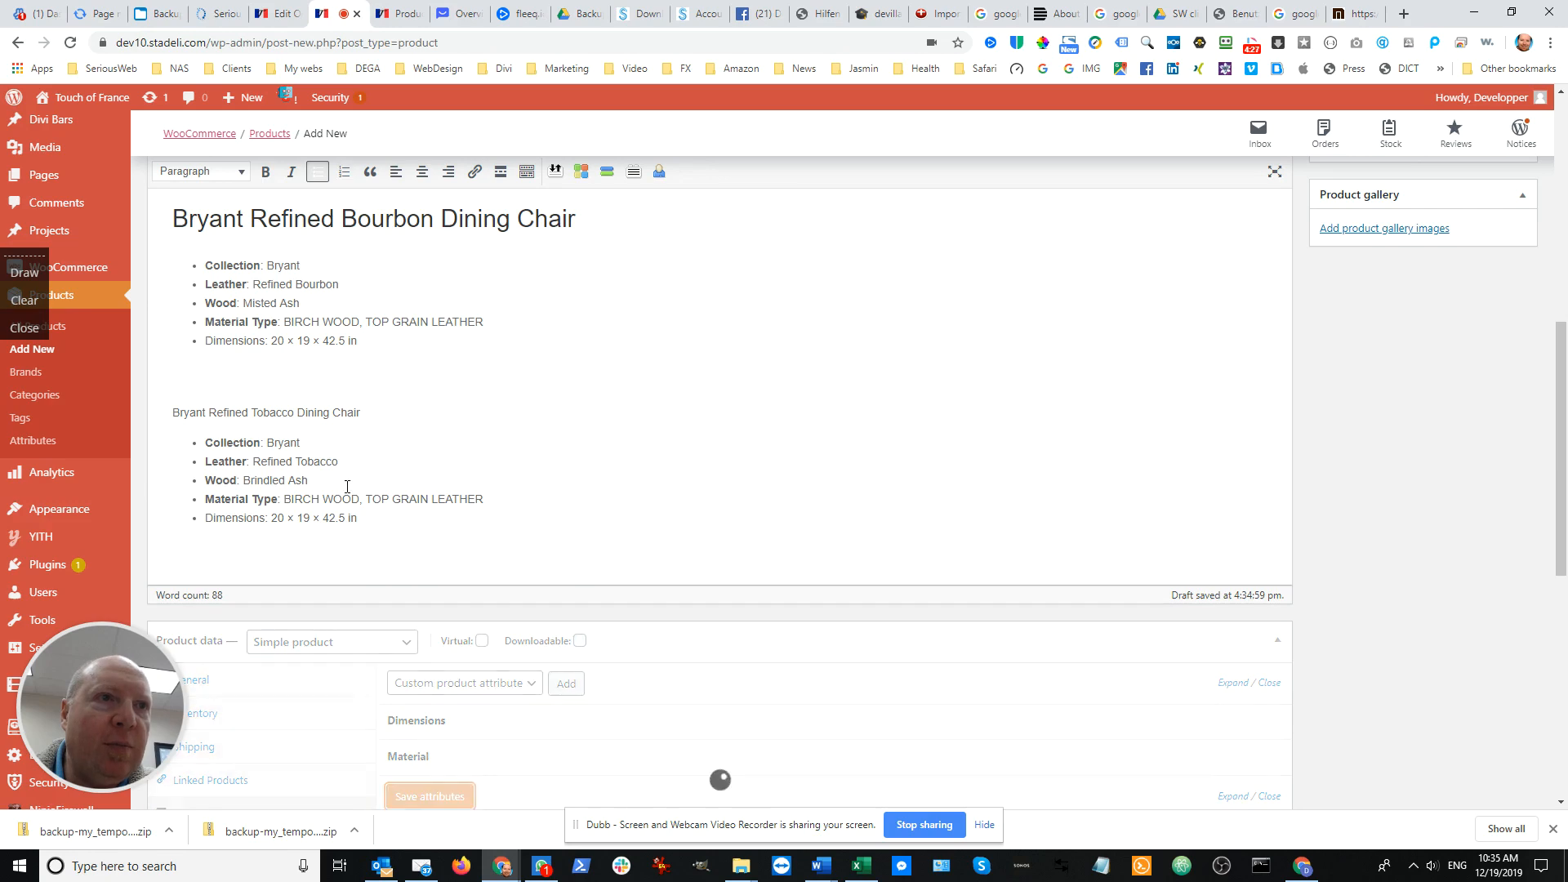
scroll(347, 487, "up", 5)
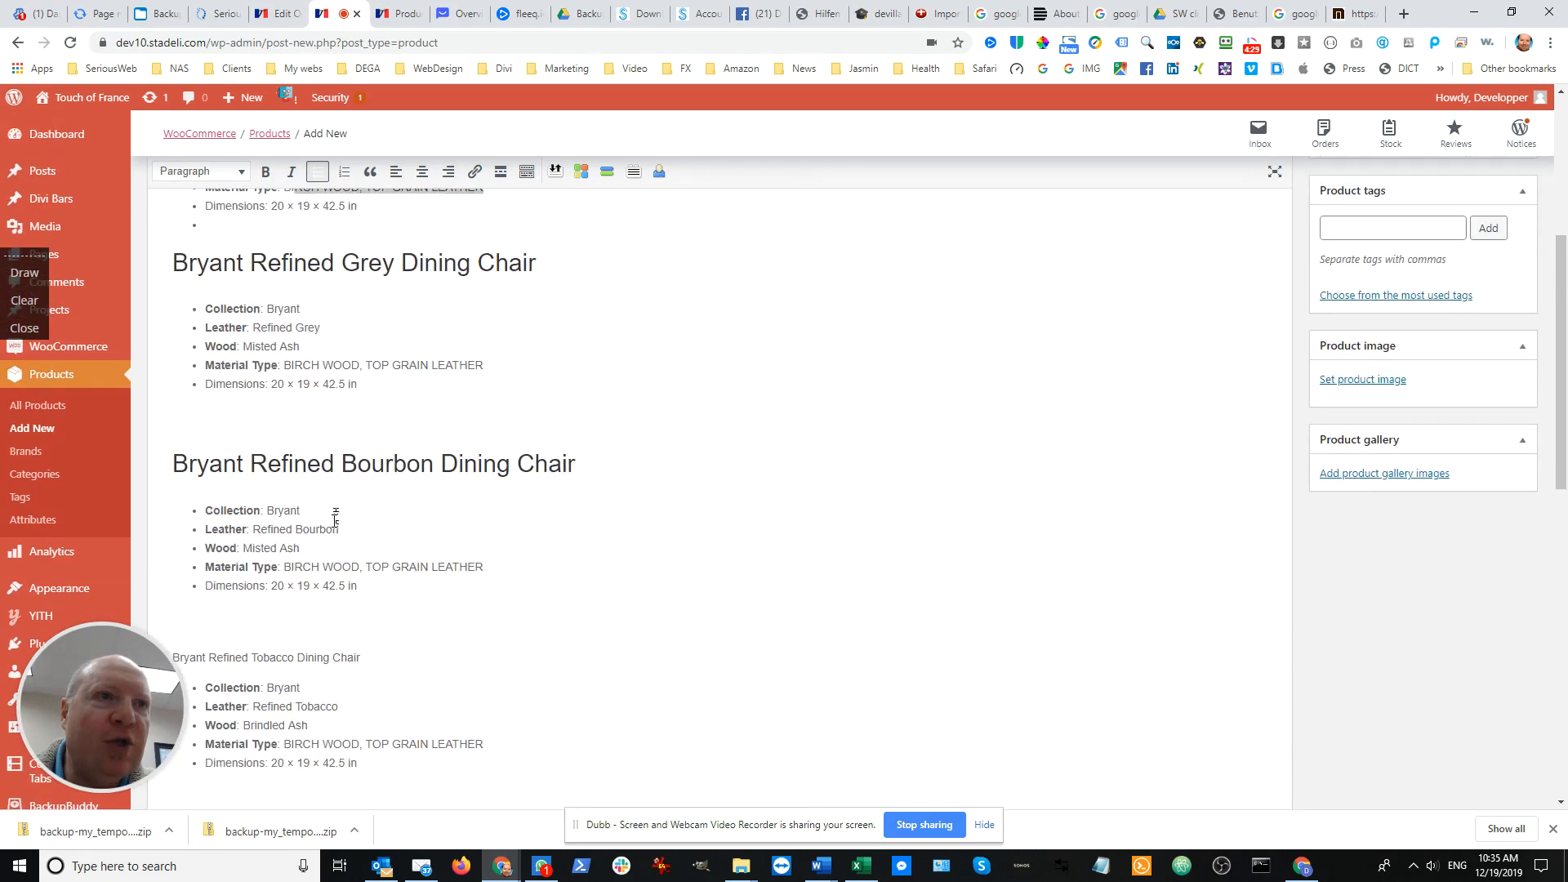
scroll(334, 481, "up", 1)
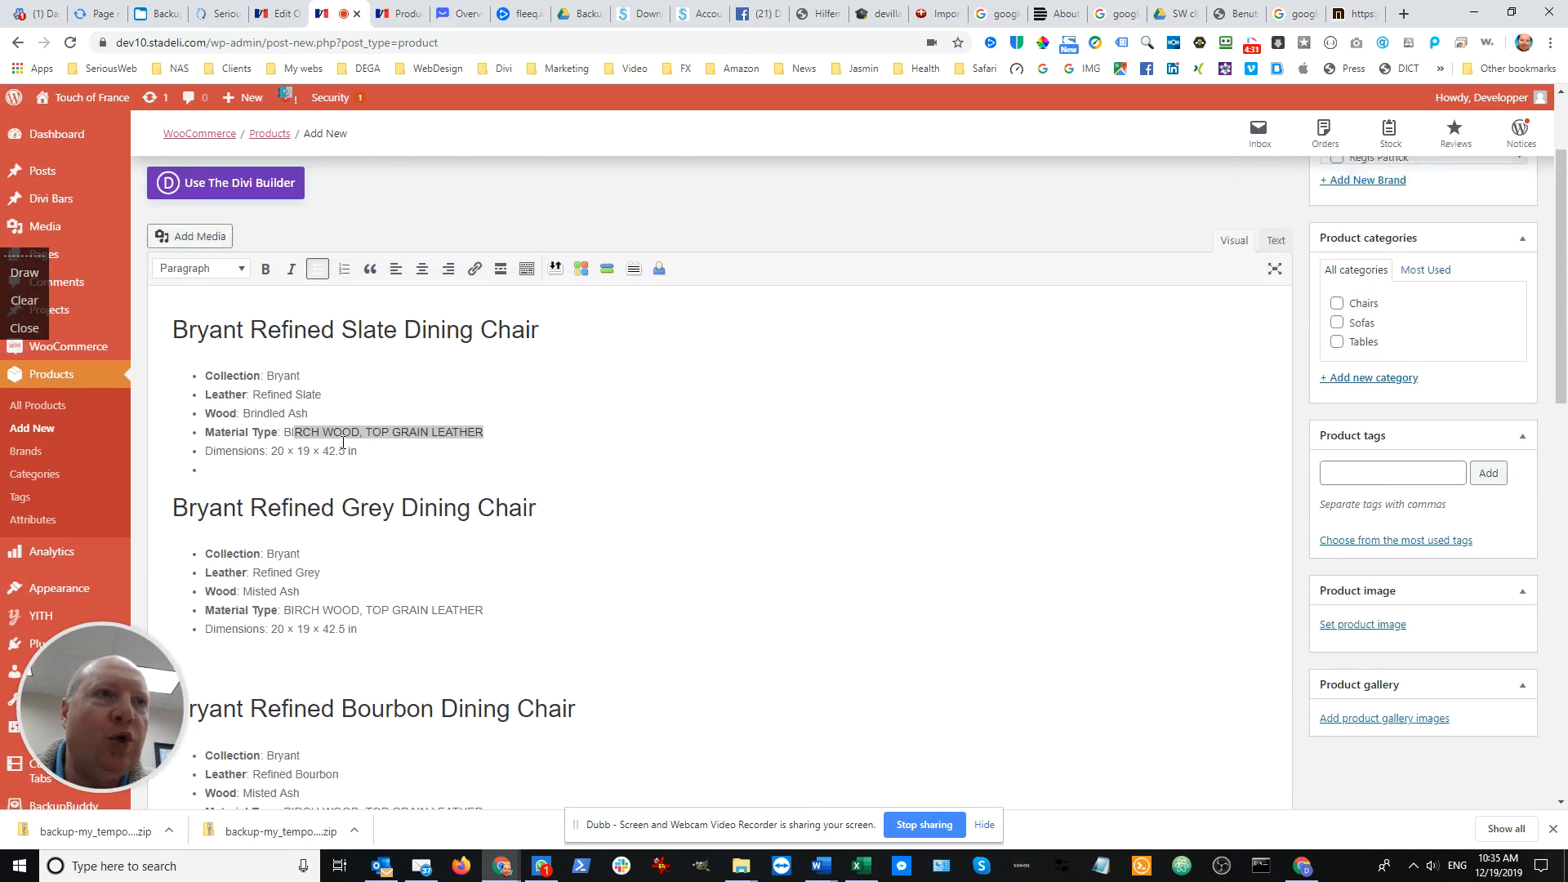
scroll(343, 444, "down", 2)
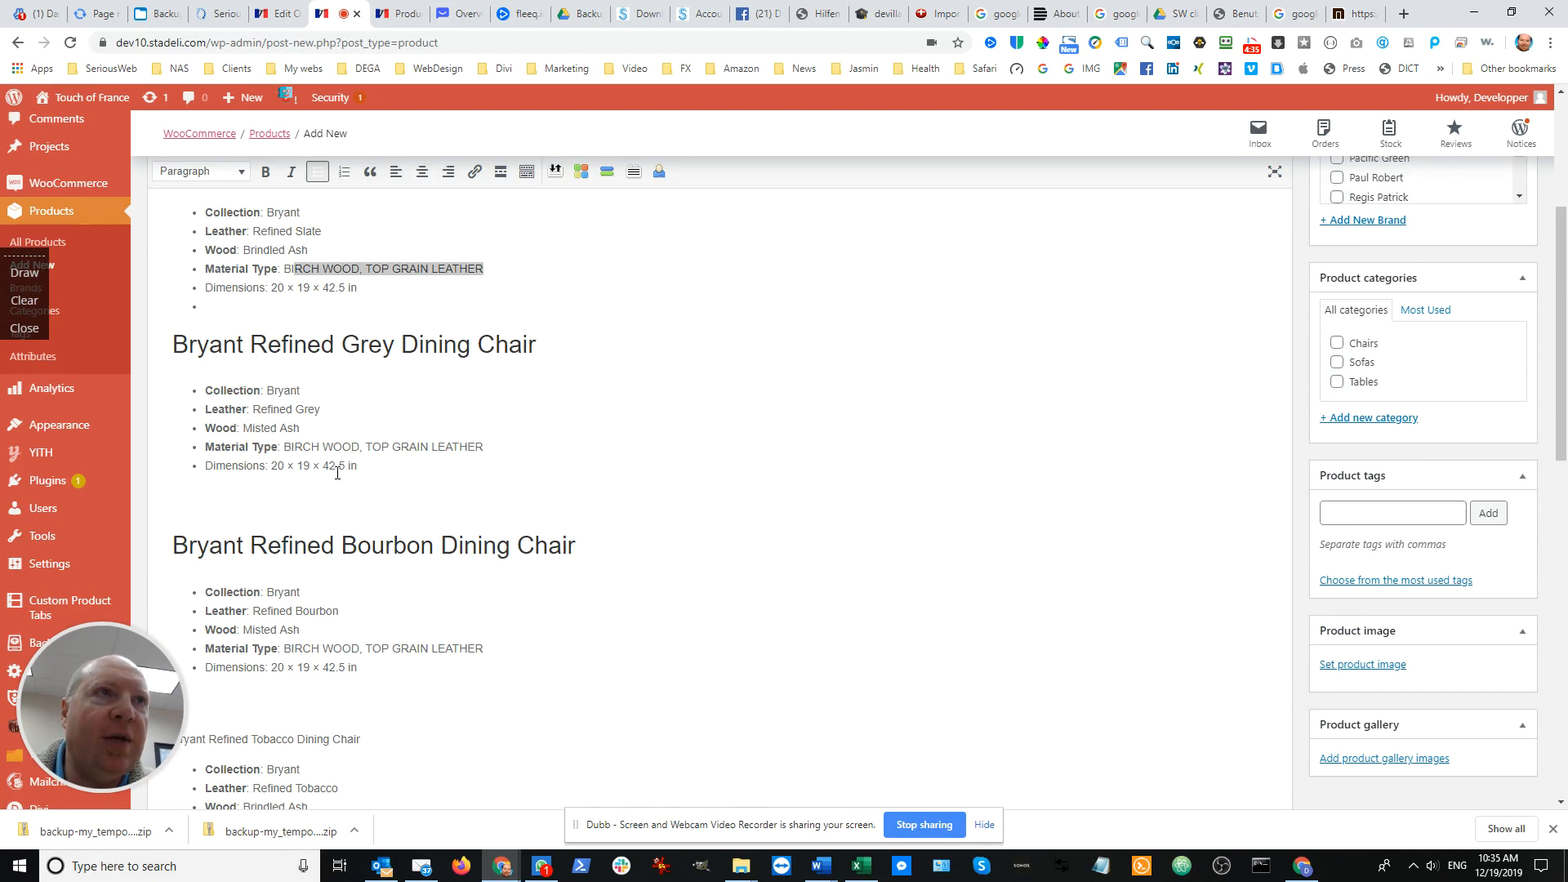
scroll(337, 472, "down", 2)
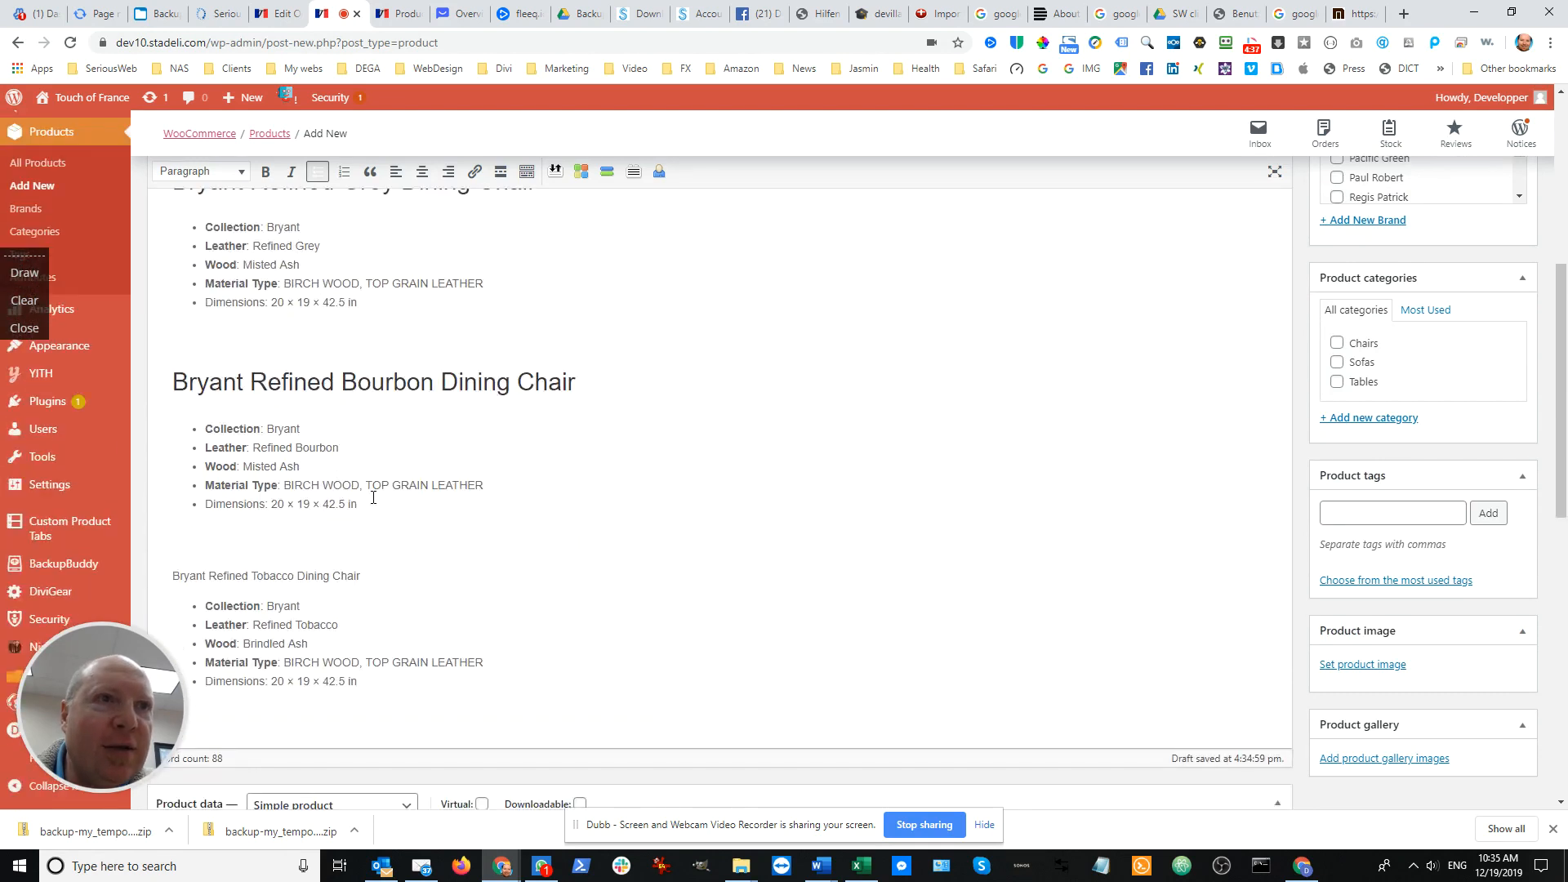
scroll(374, 498, "down", 5)
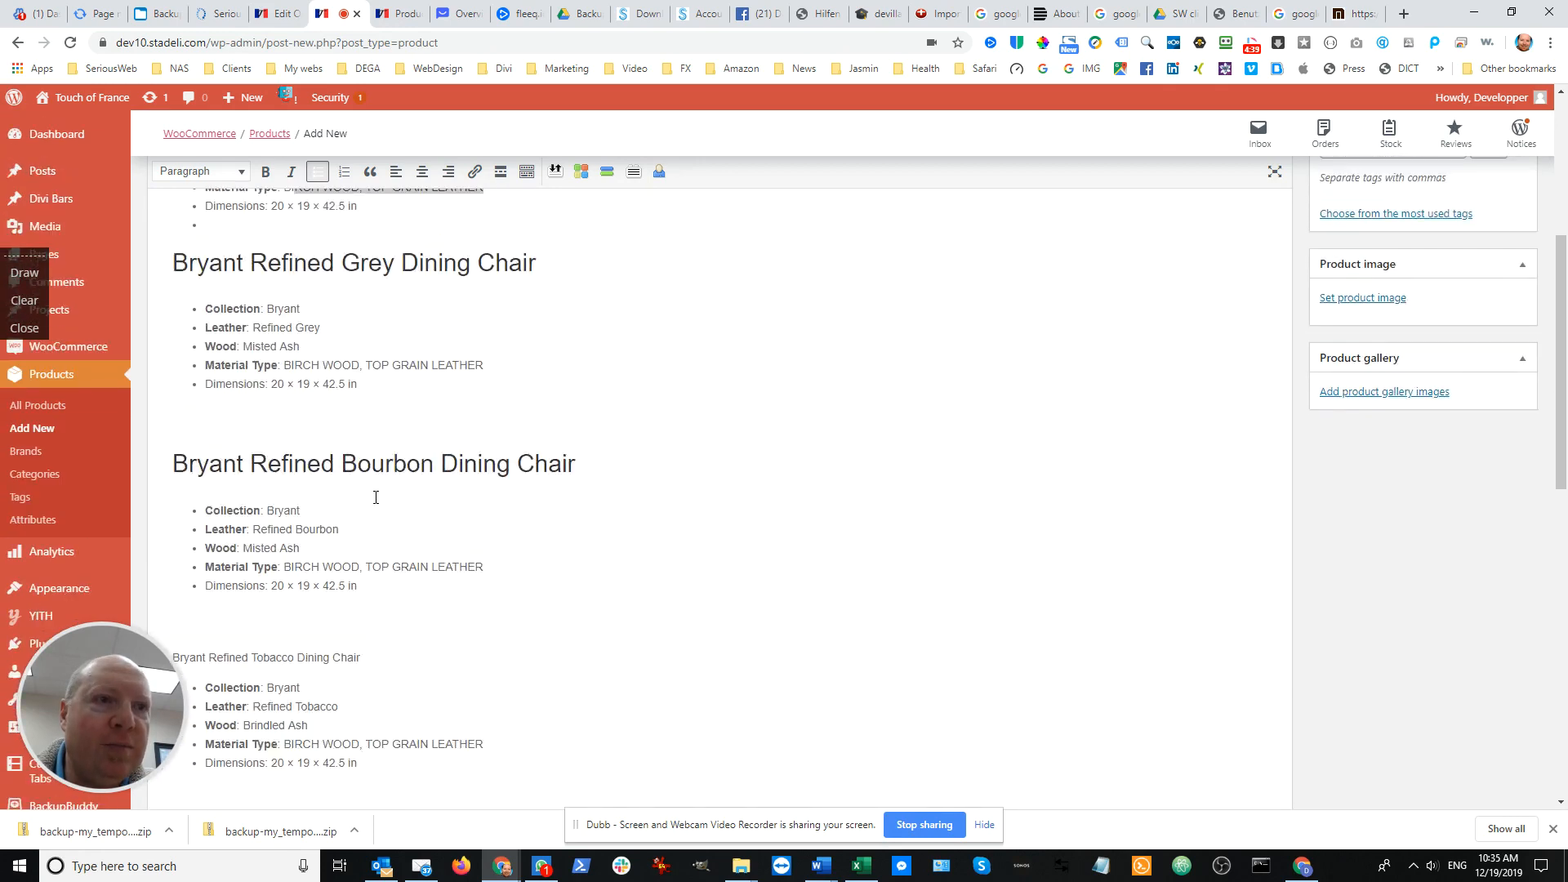
Change the product type from simple to Variable product, checking the chair details in the description beforehand
scroll(375, 497, "down", 6)
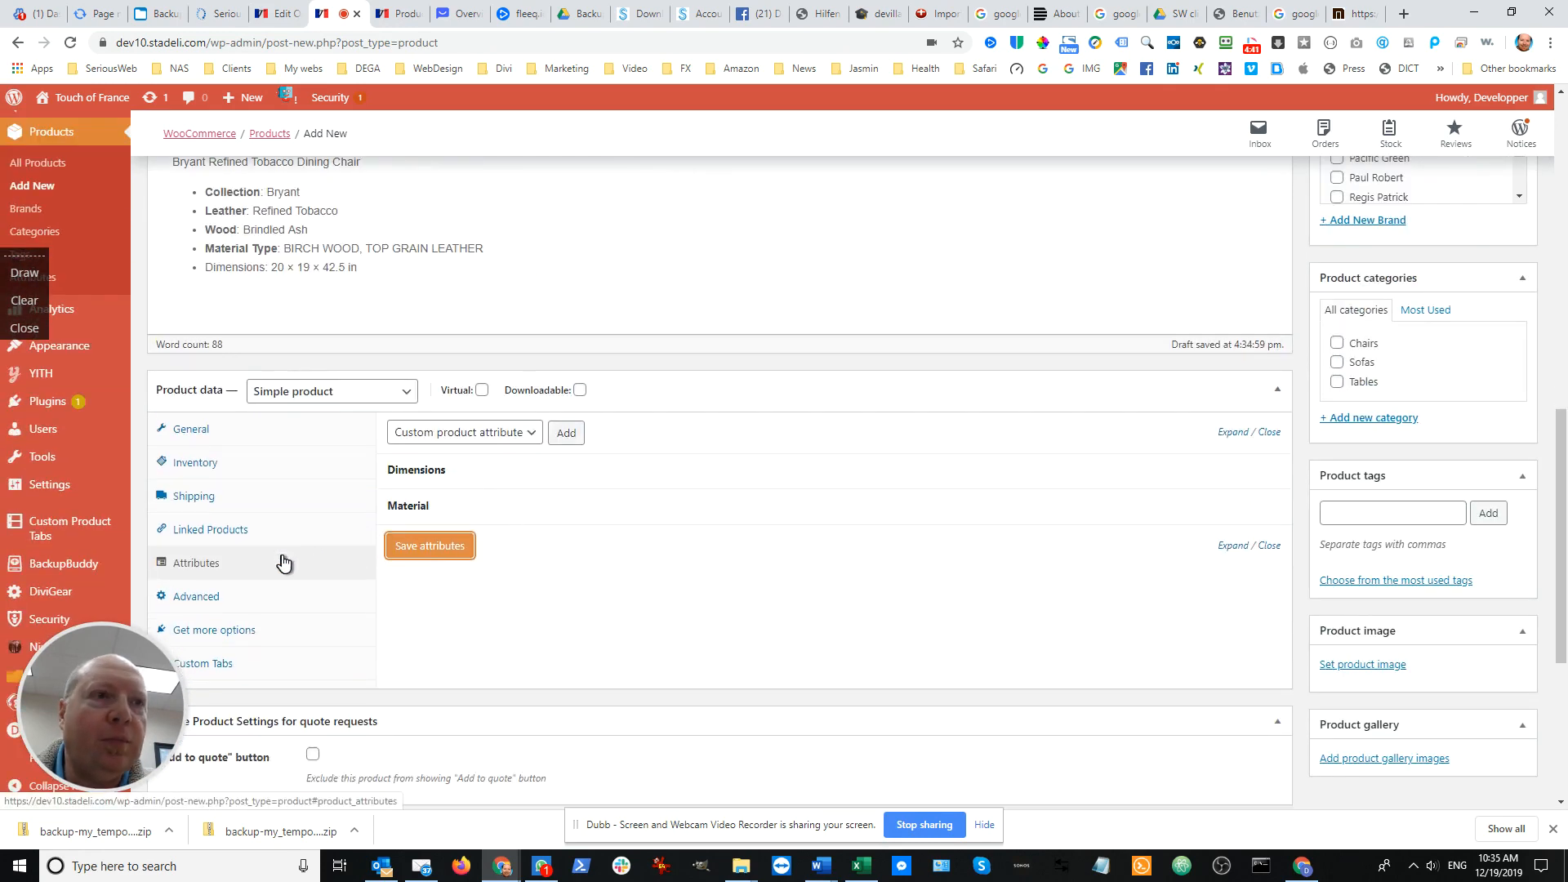
scroll(284, 562, "down", 2)
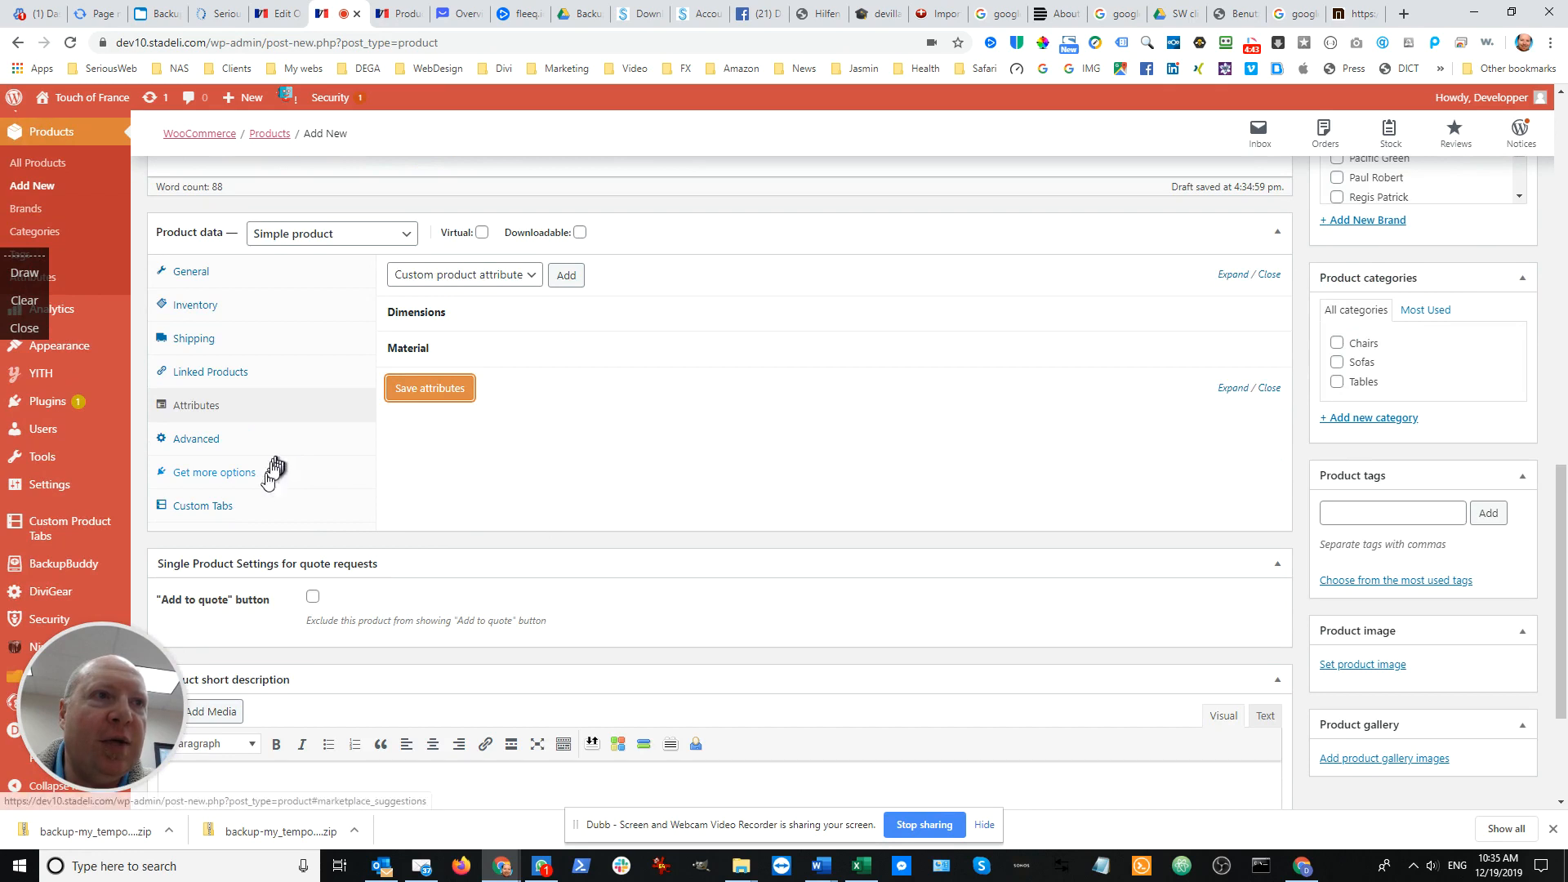
left_click(404, 243)
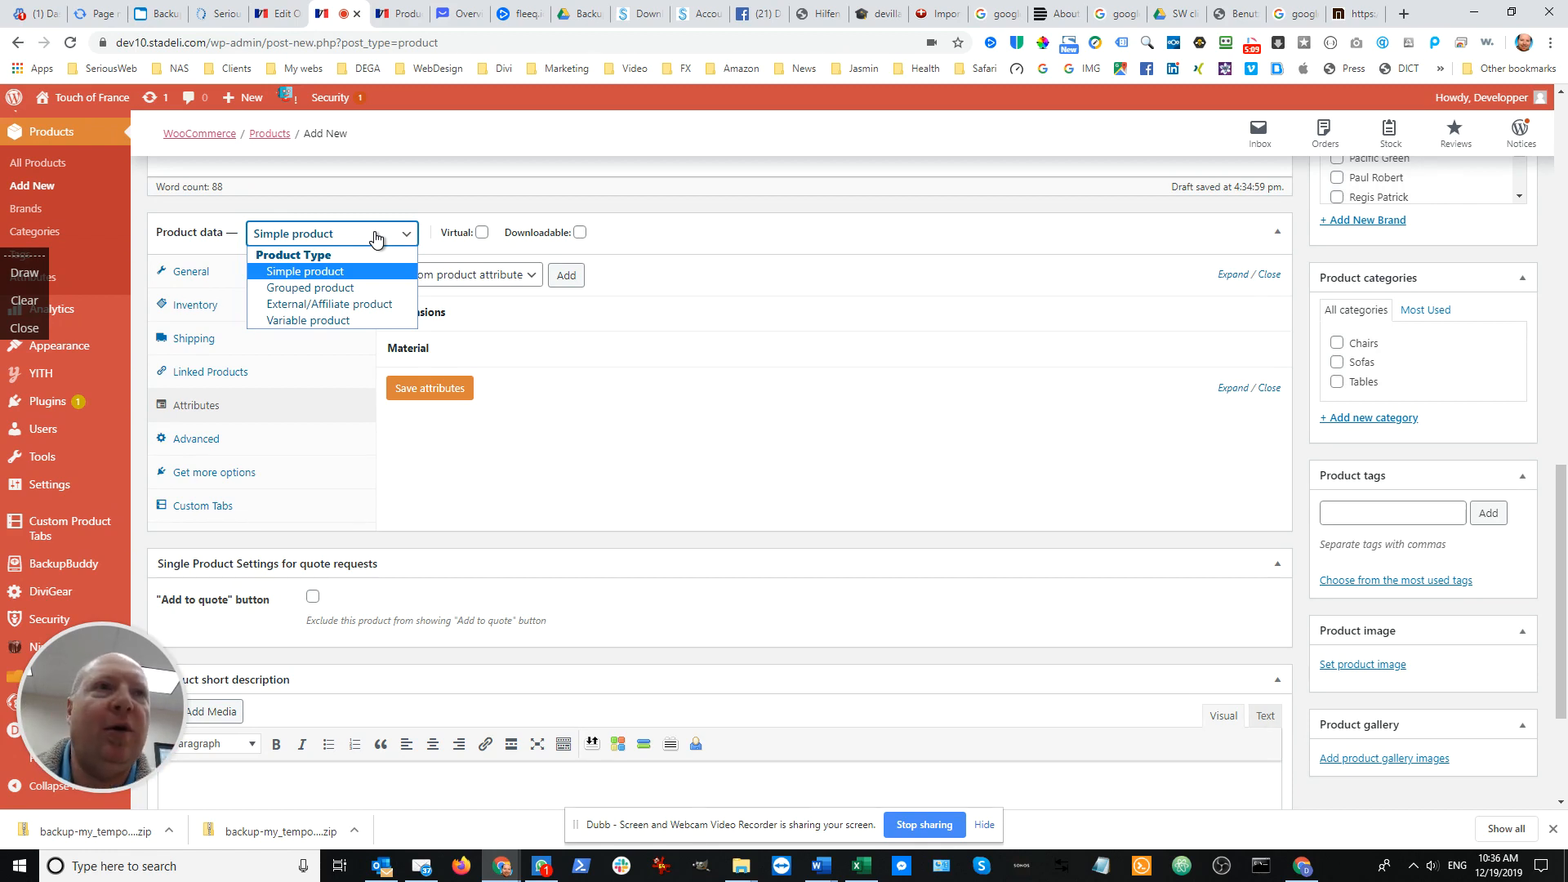
scroll(574, 310, "up", 10)
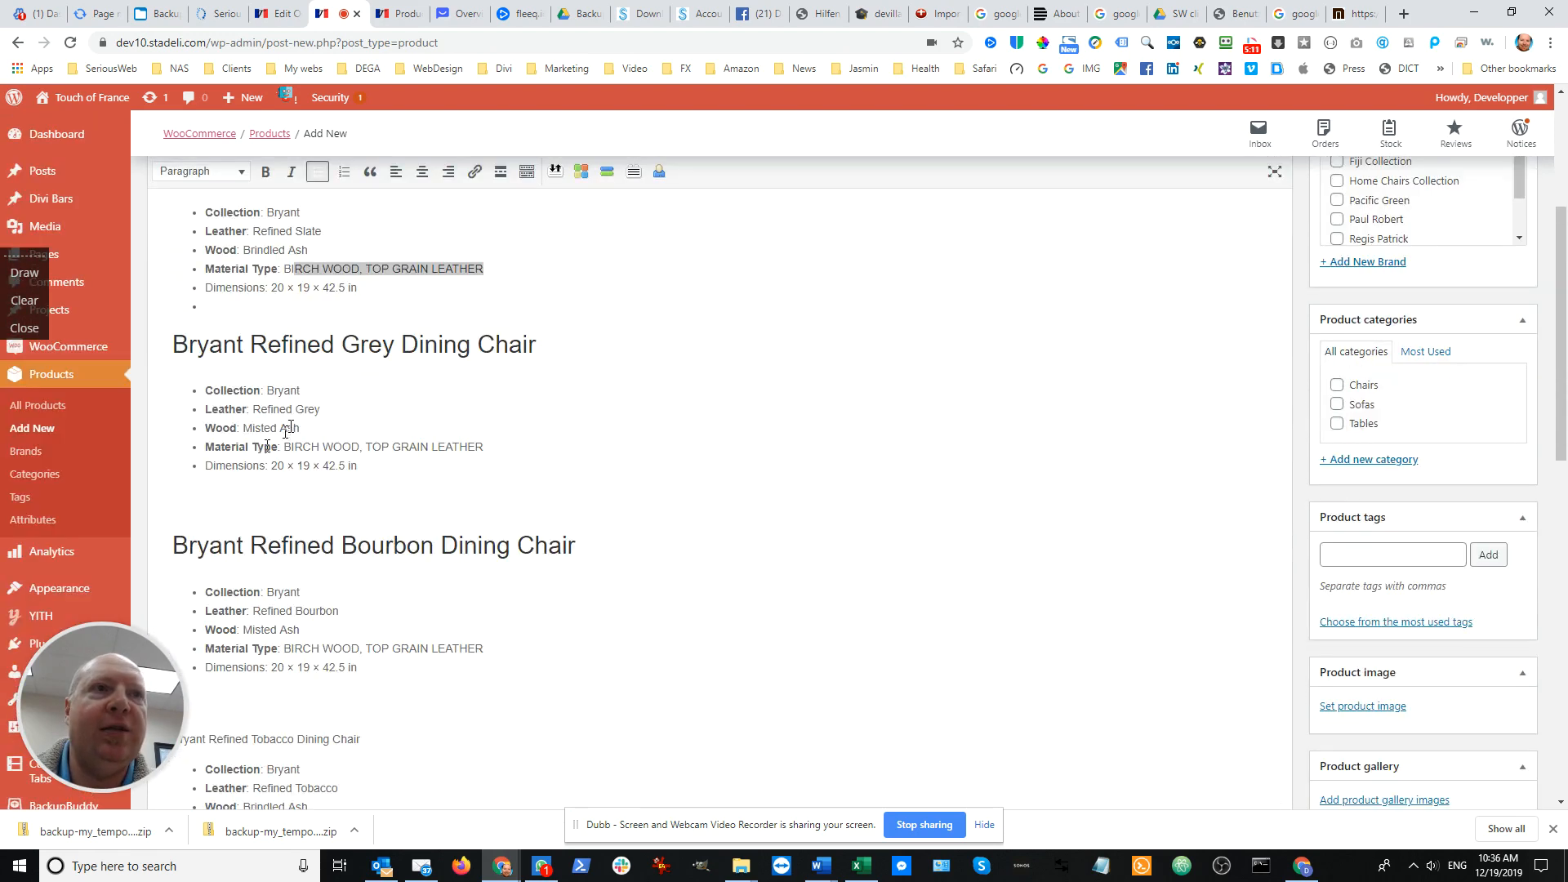
scroll(502, 384, "down", 10)
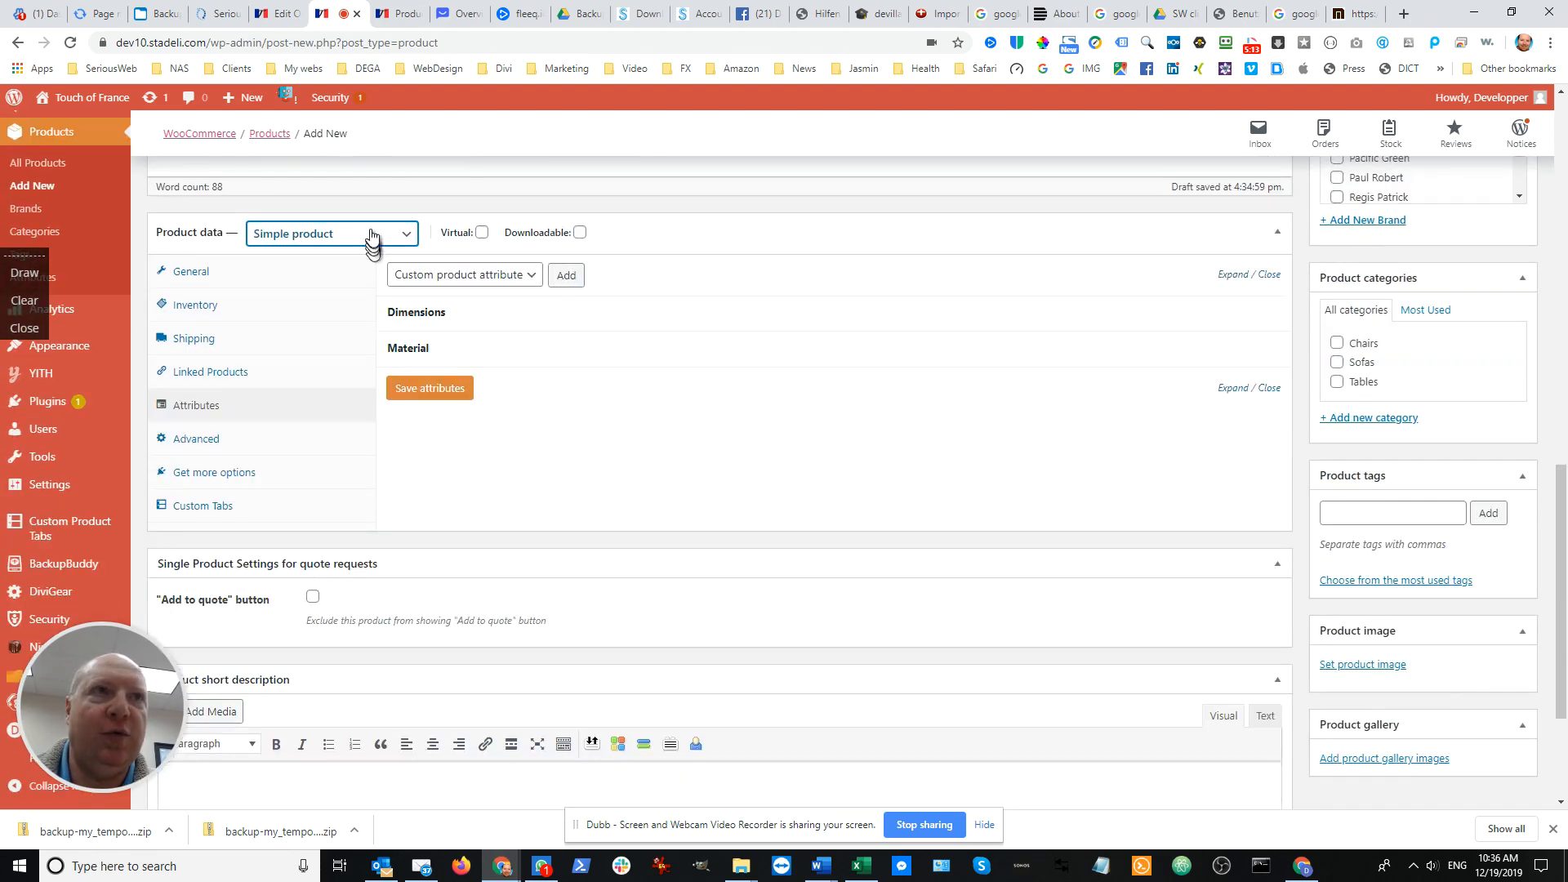
left_click(387, 241)
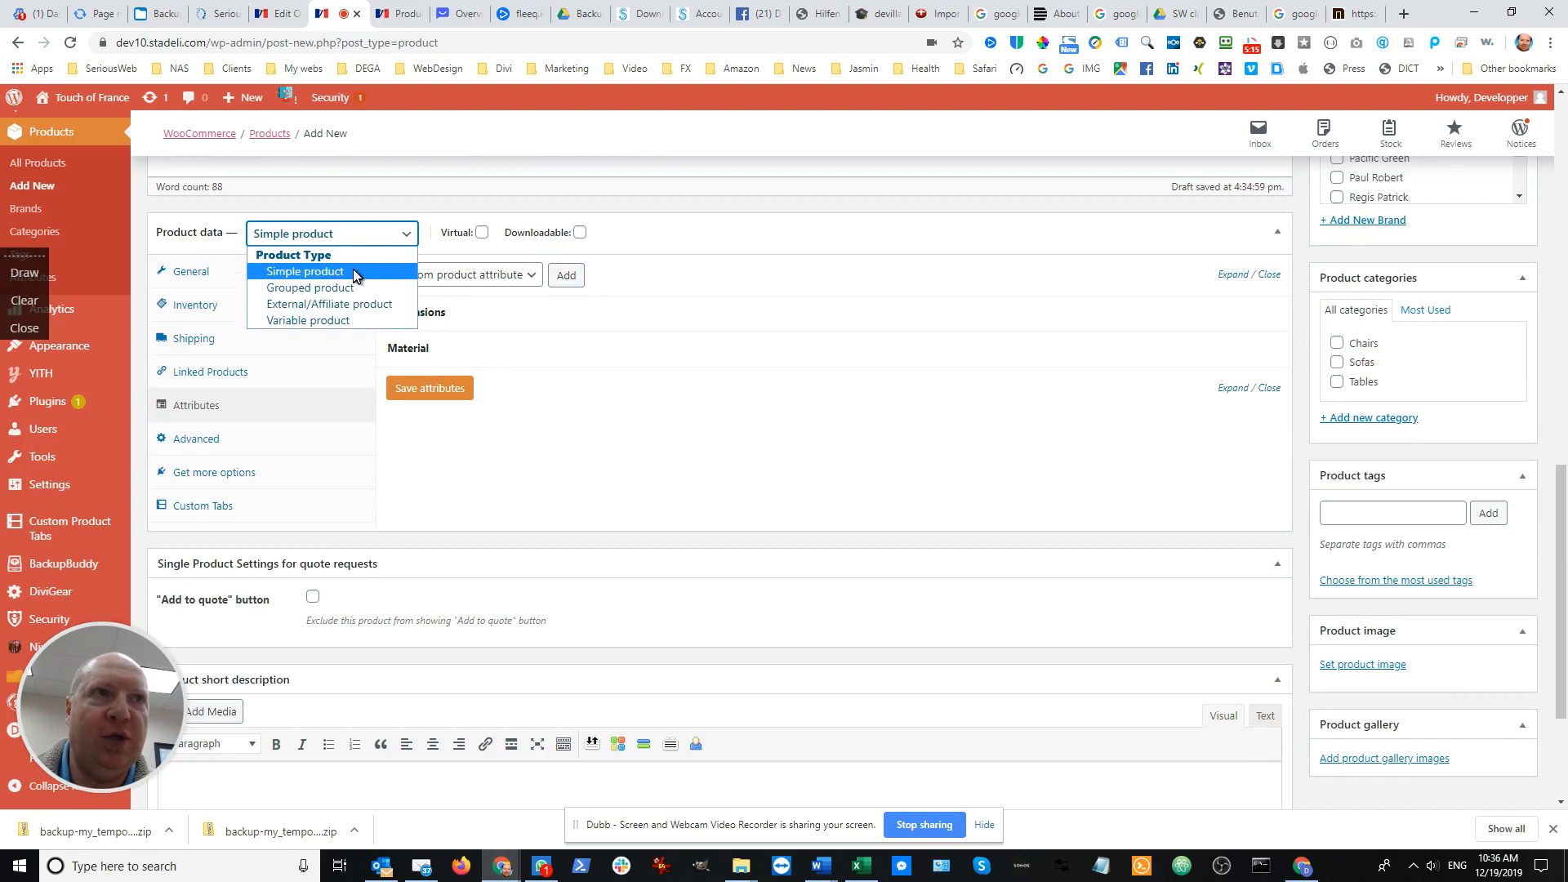
left_click(349, 320)
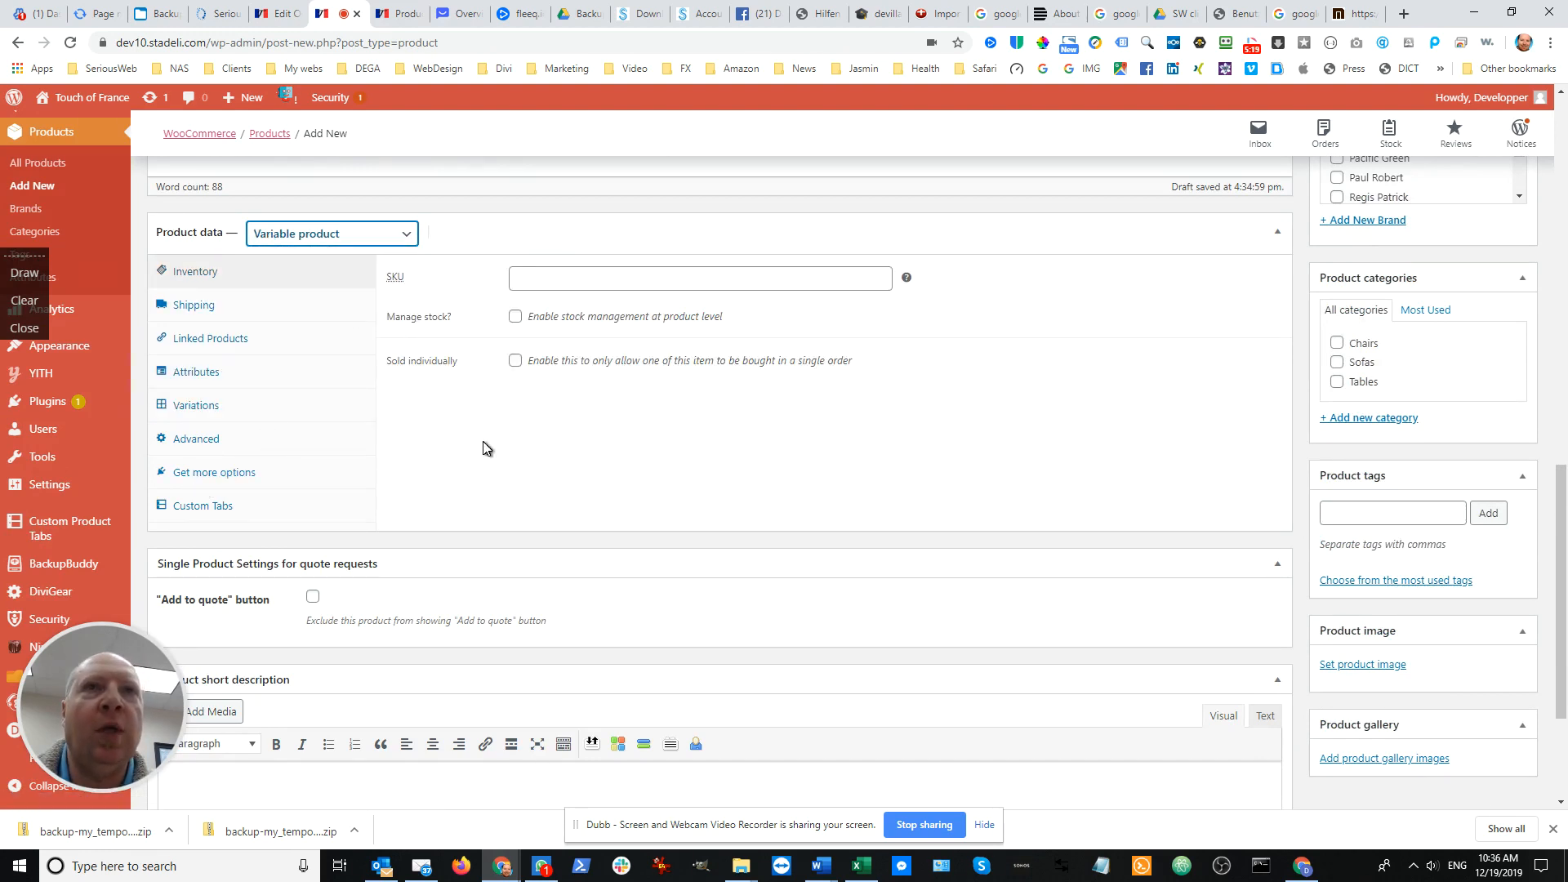
Check the product's variations requirements and examine the settings of its Dimensions and Material attributes
left_click(213, 407)
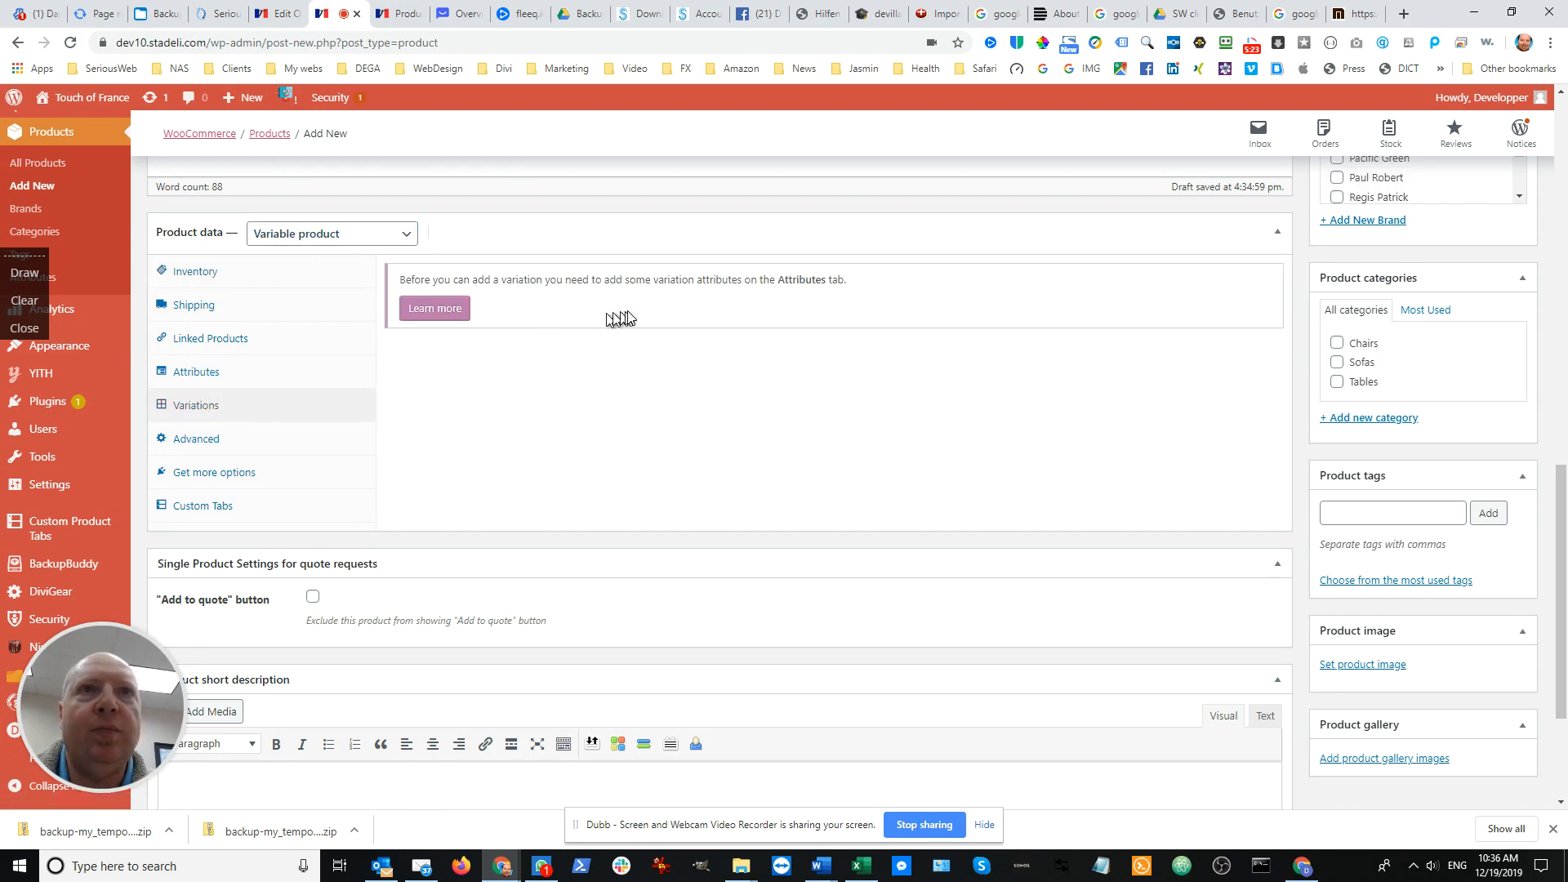
left_click(203, 381)
left_click(473, 316)
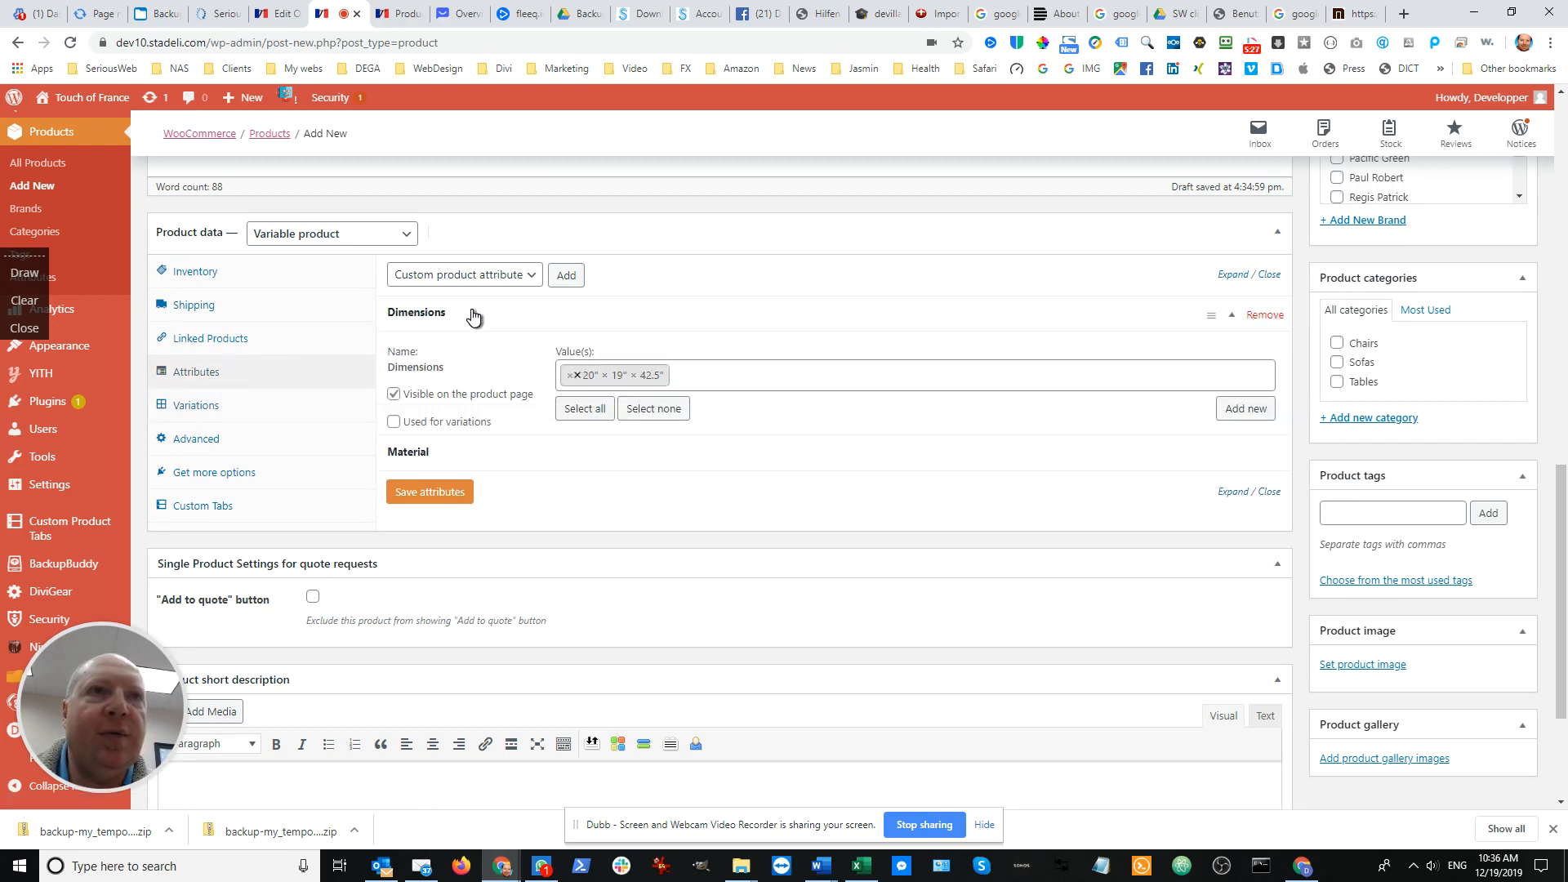
left_click(473, 315)
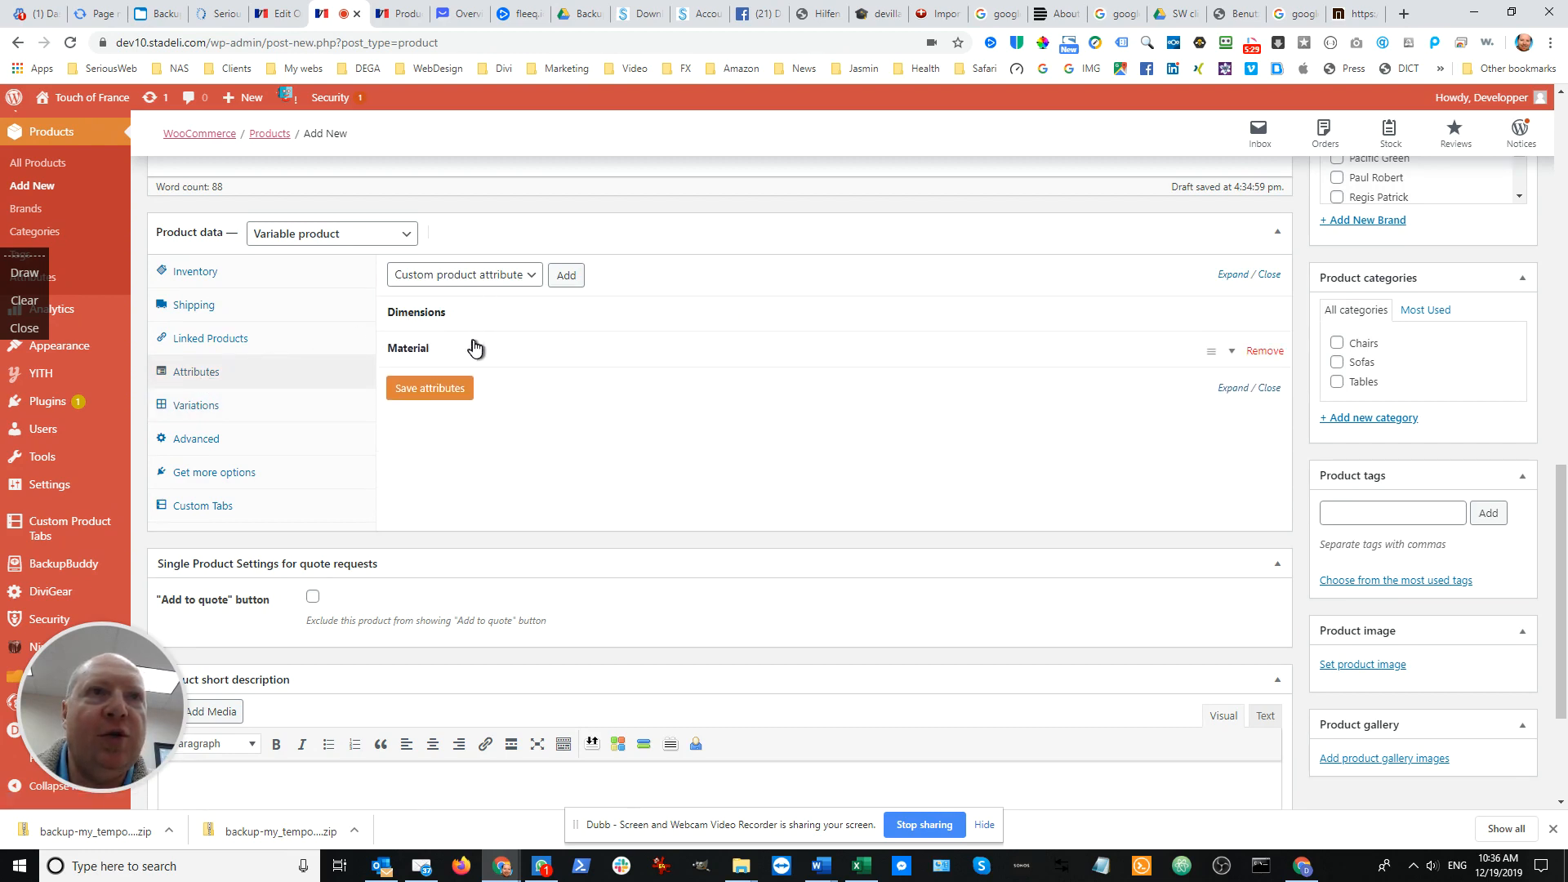
left_click(475, 348)
left_click(474, 348)
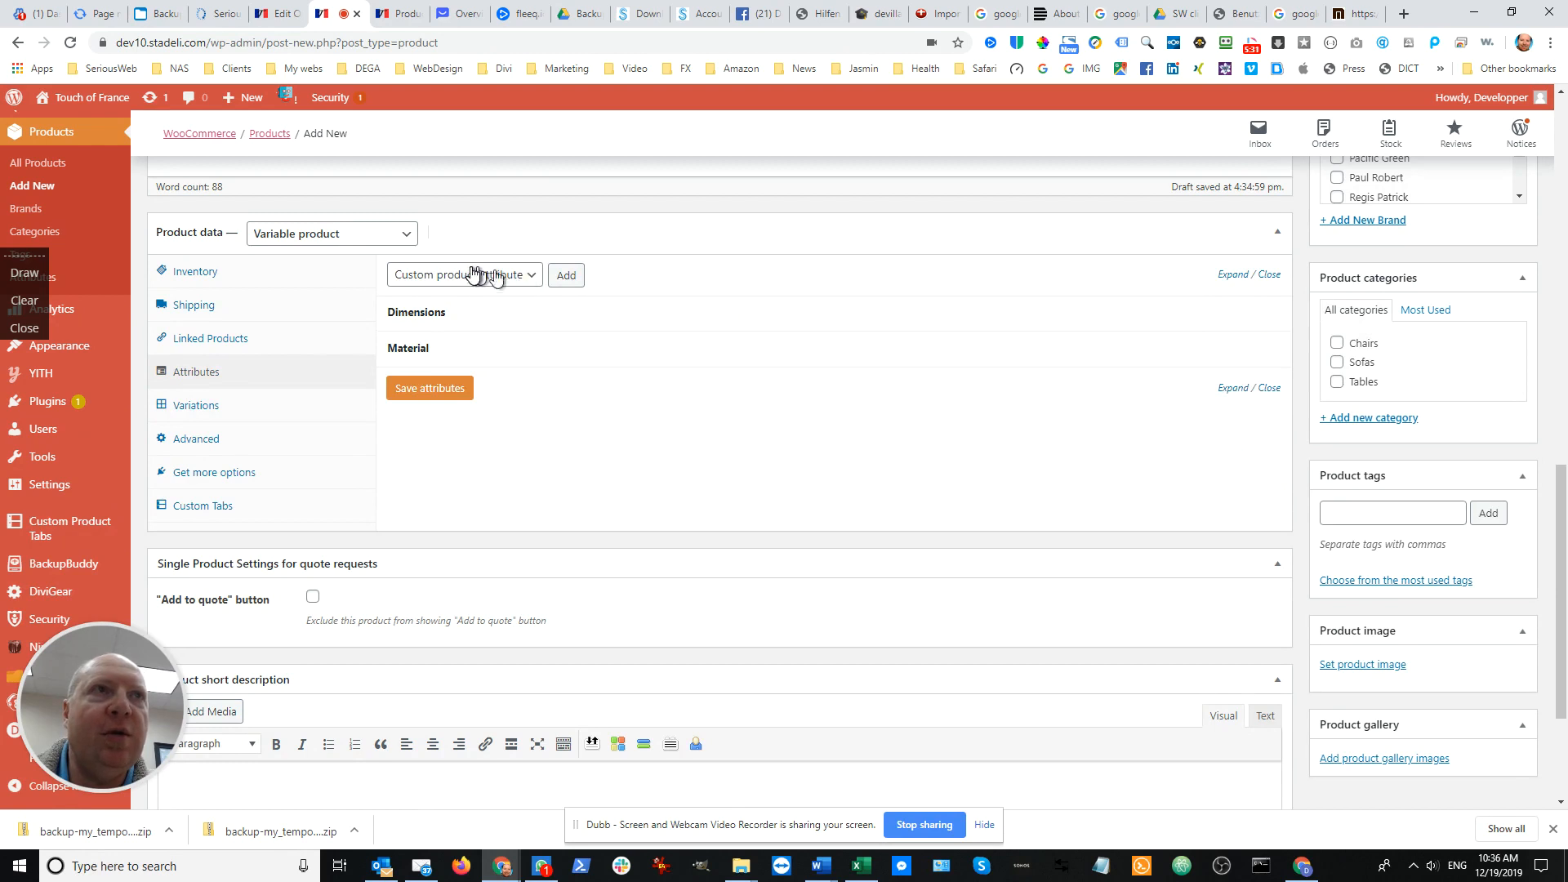
Add the Leather attribute to the product and check which existing terms it offers
scroll(474, 274, "up", 2)
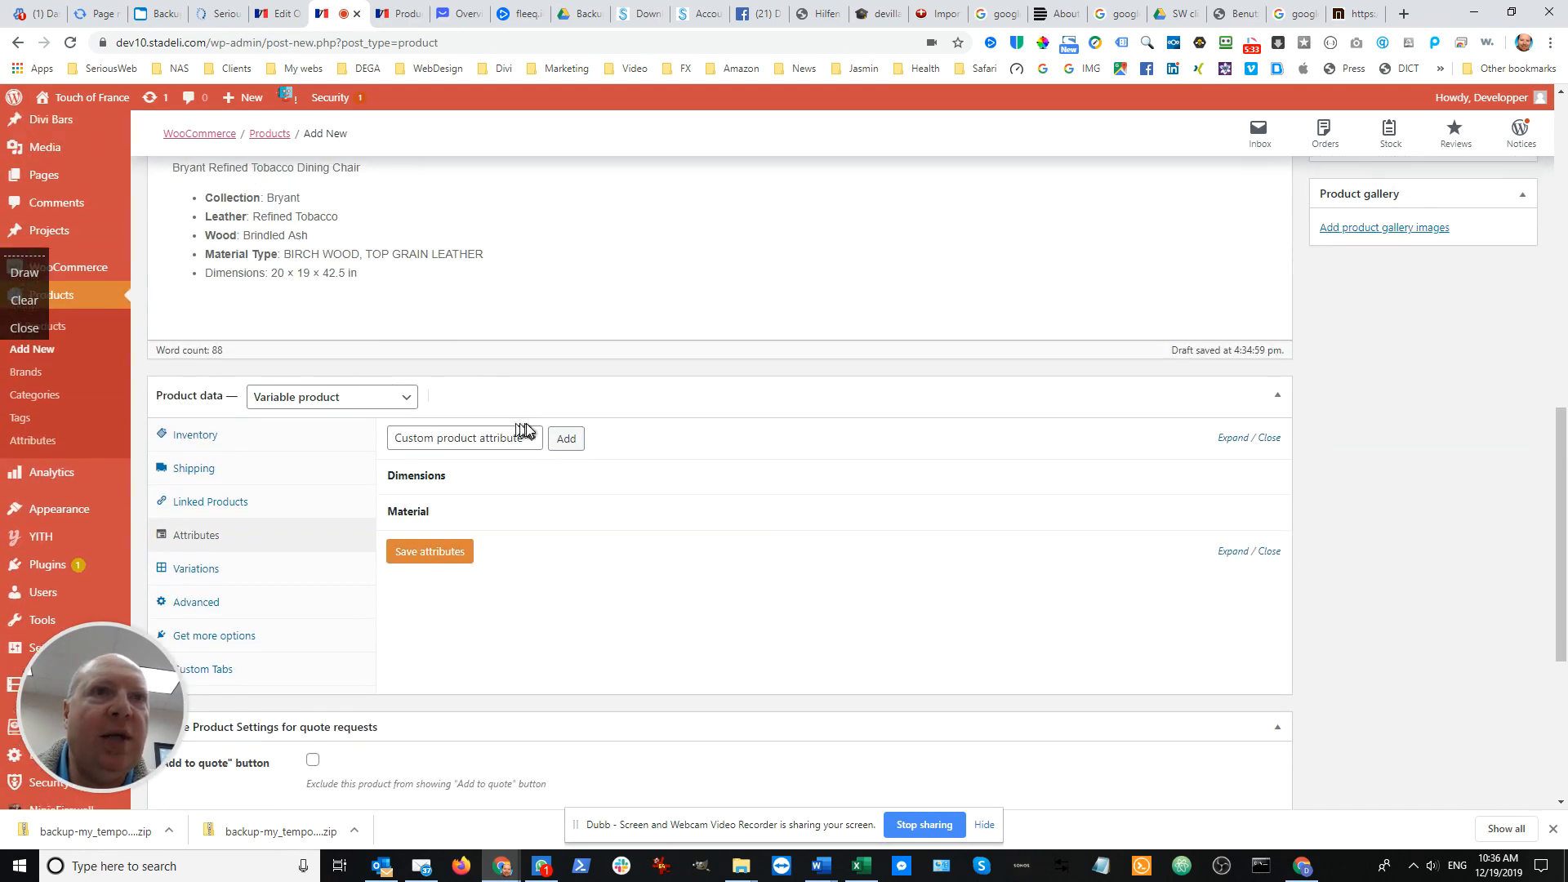
left_click(535, 444)
left_click(500, 492)
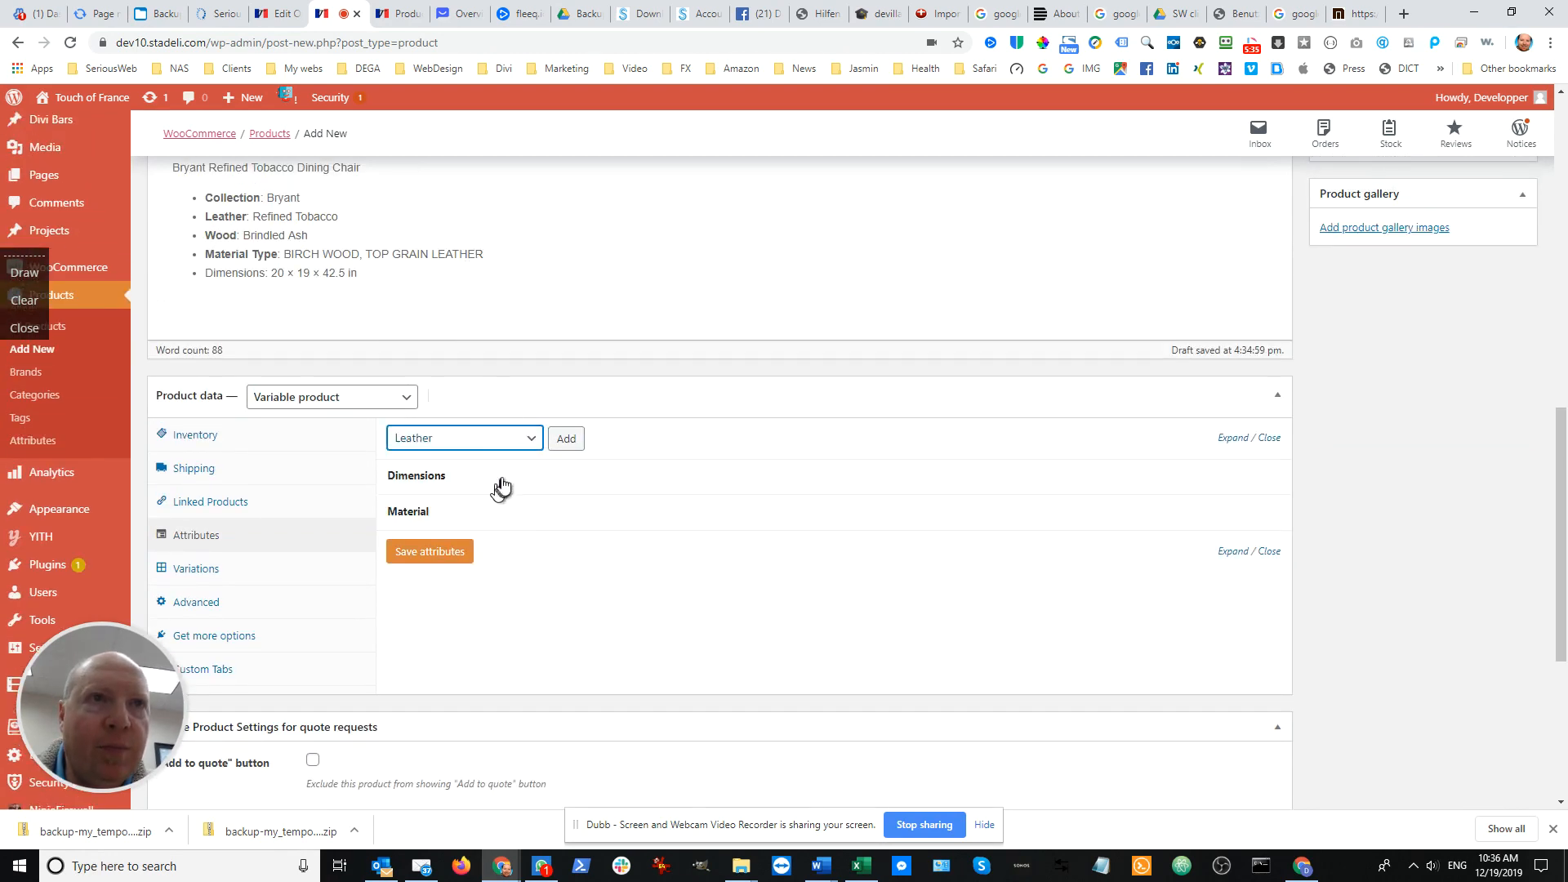
left_click(563, 441)
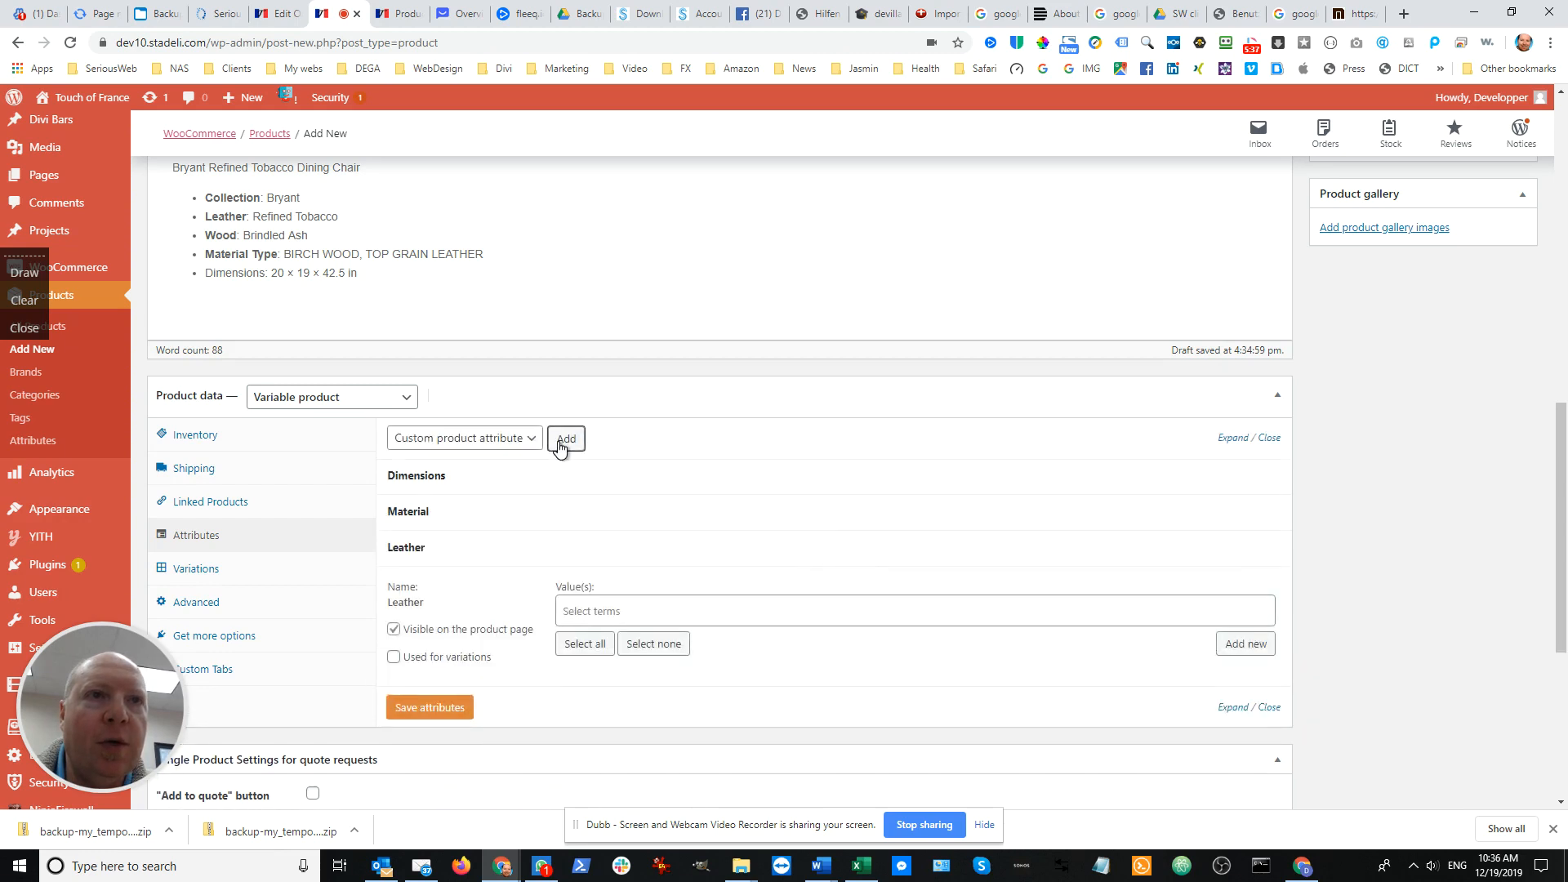
left_click(606, 596)
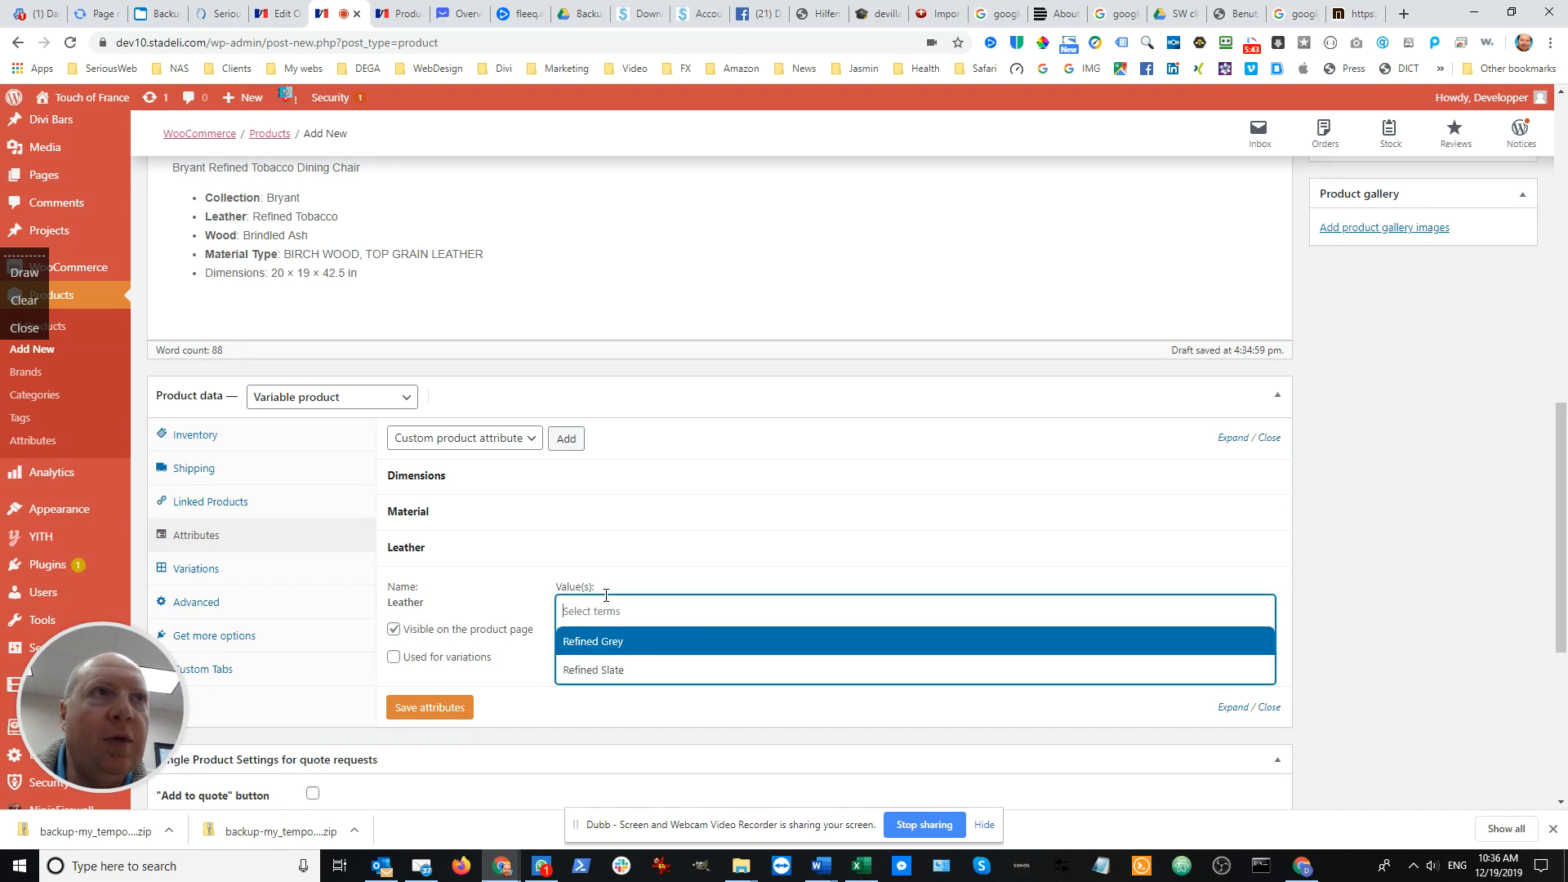
left_click(606, 596)
Create the new Leather term "Refined Tobacco", copying the name from the Tobacco chair's leather line in the description
left_click_drag(385, 224, 257, 222)
key("ctrl+c")
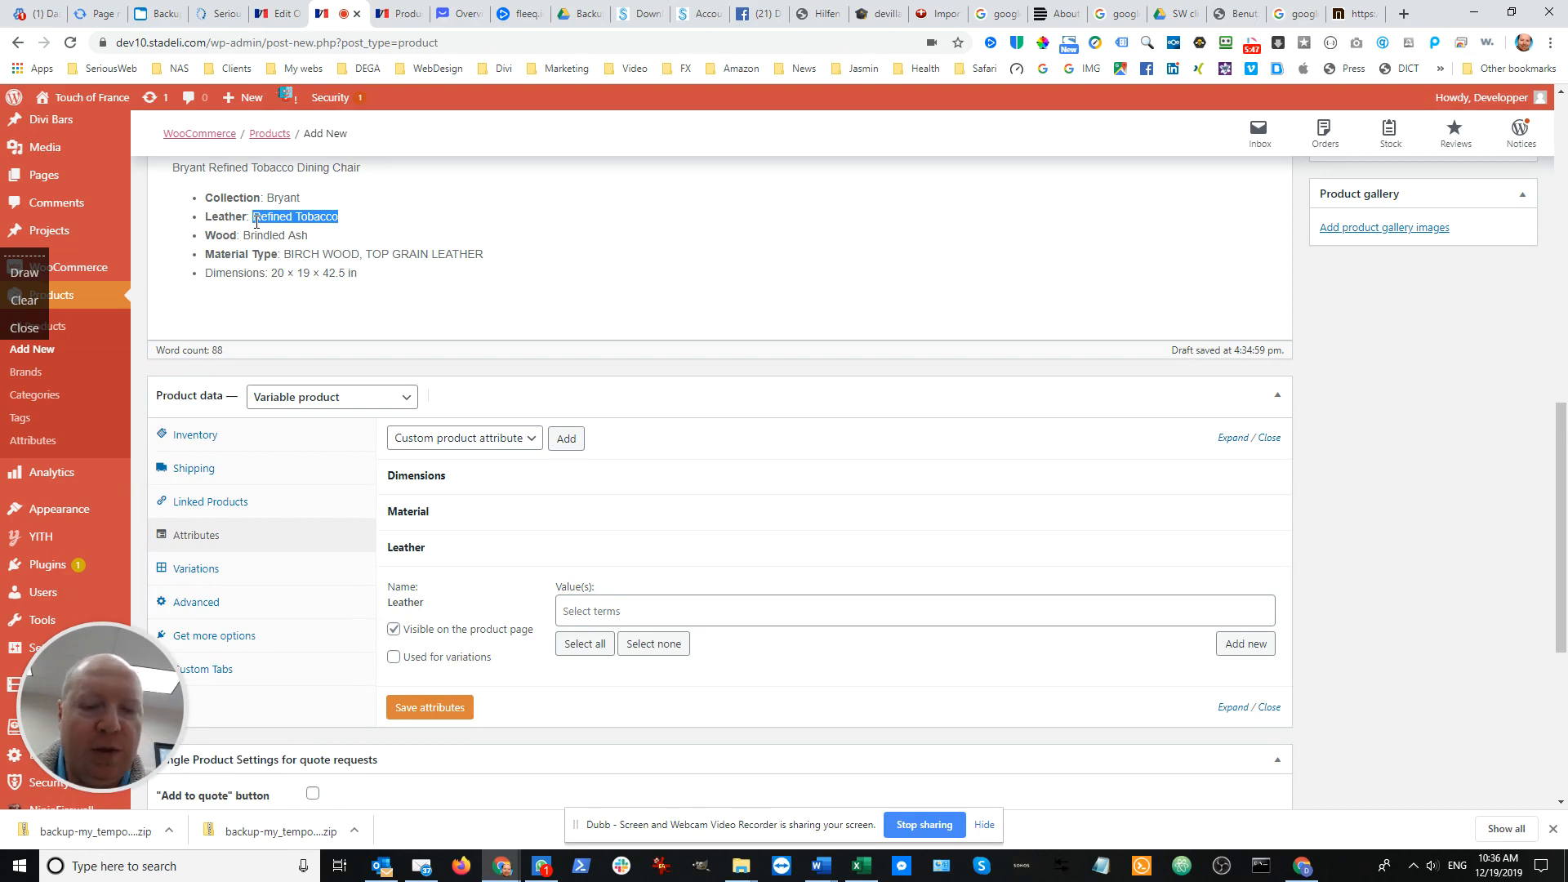
left_click(1249, 645)
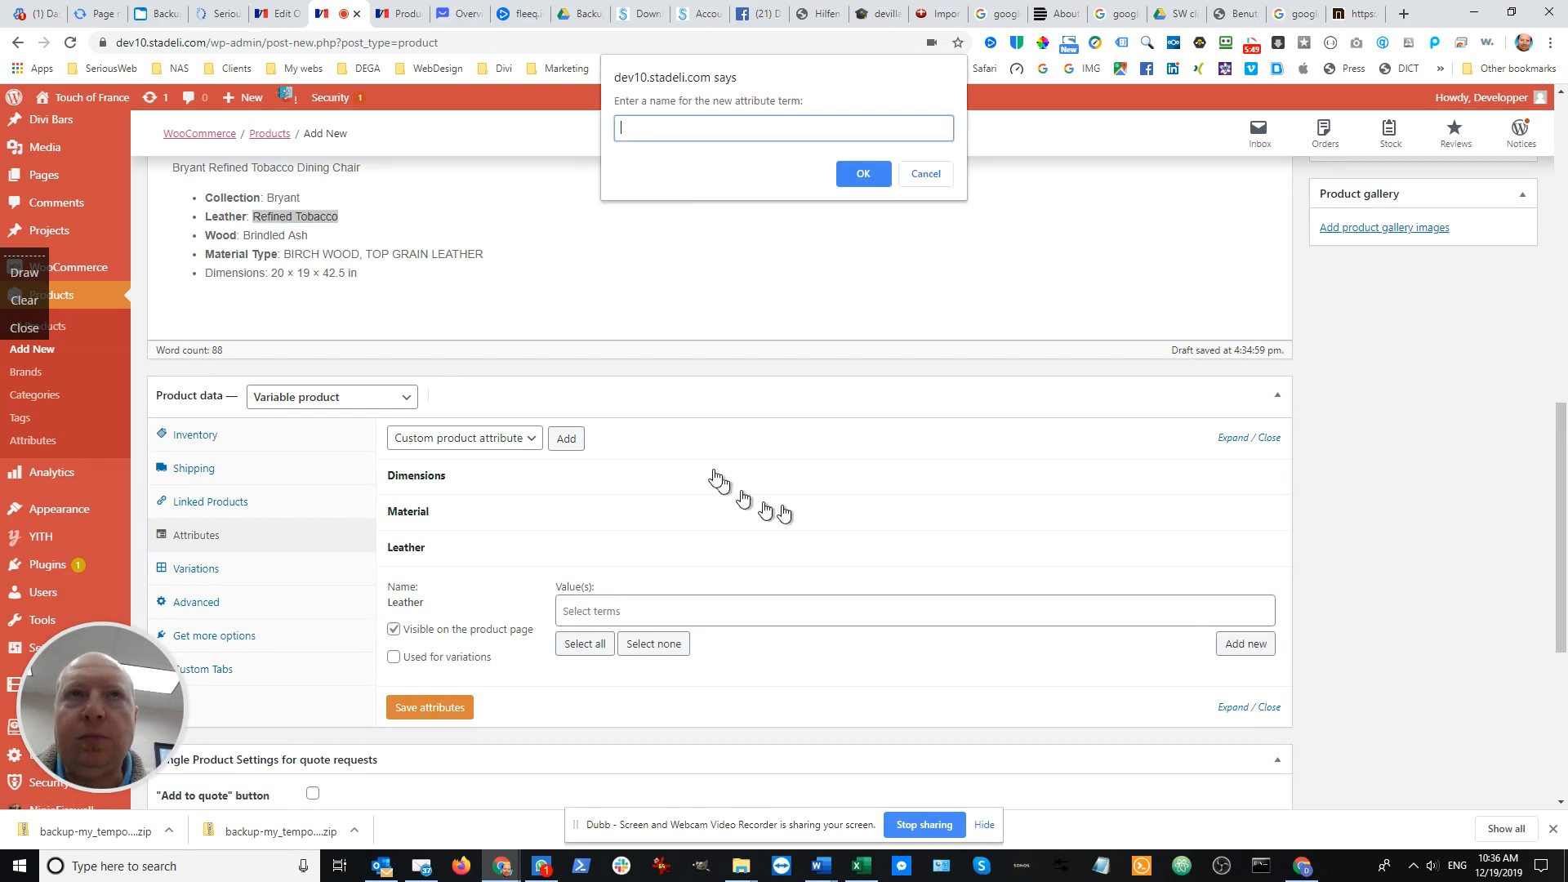
key("ctrl+v")
left_click(859, 173)
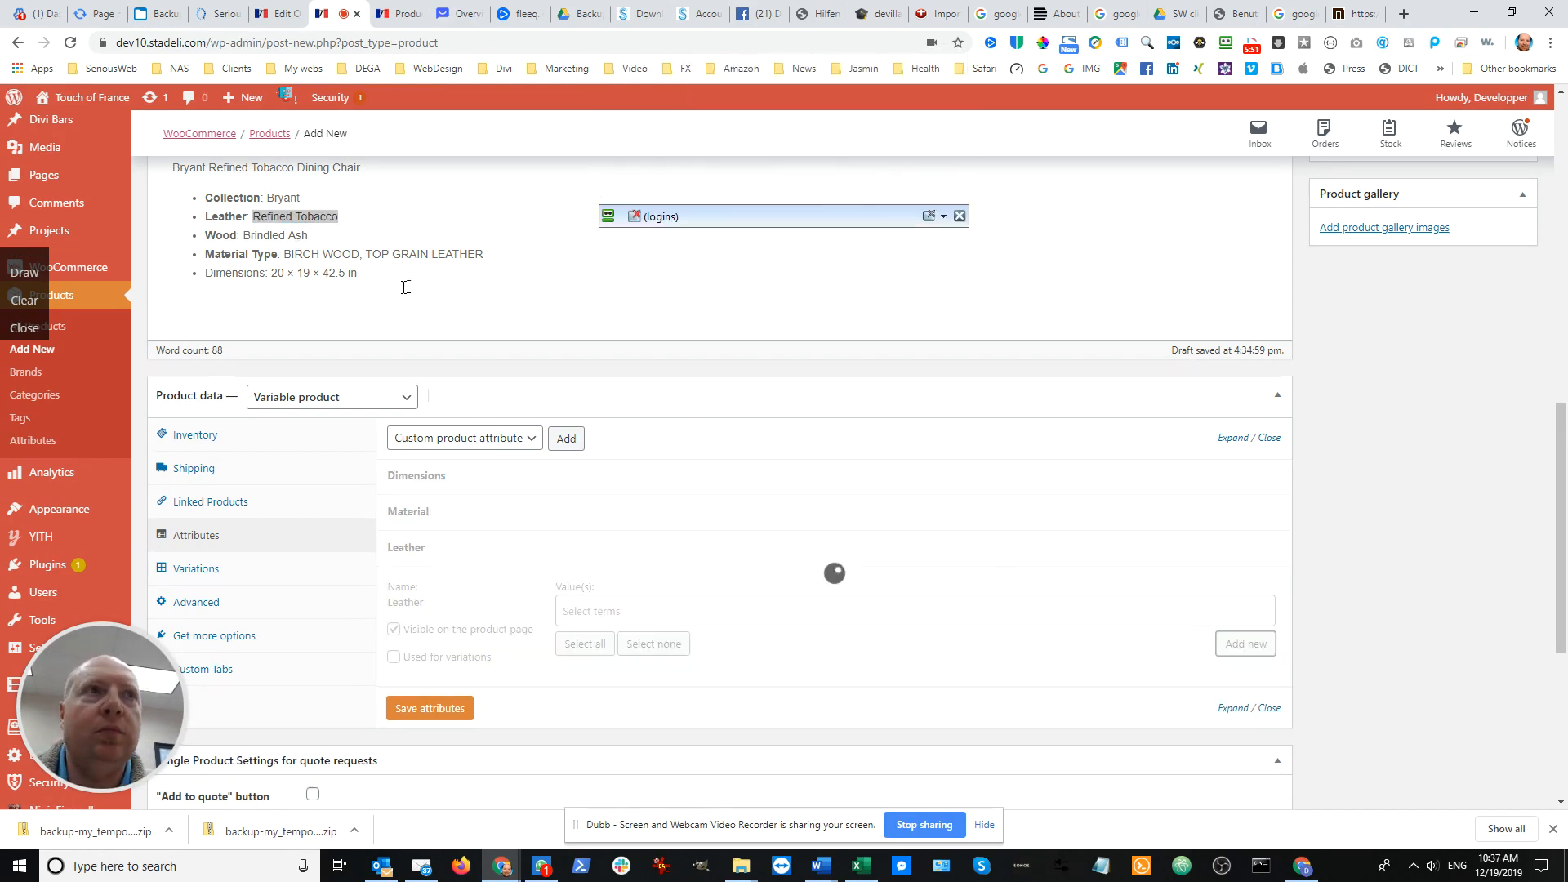
Create the new Leather term "Refined Bourbon", copying the name from the Bourbon chair's leather line in the description
scroll(401, 285, "up", 3)
left_click(332, 306)
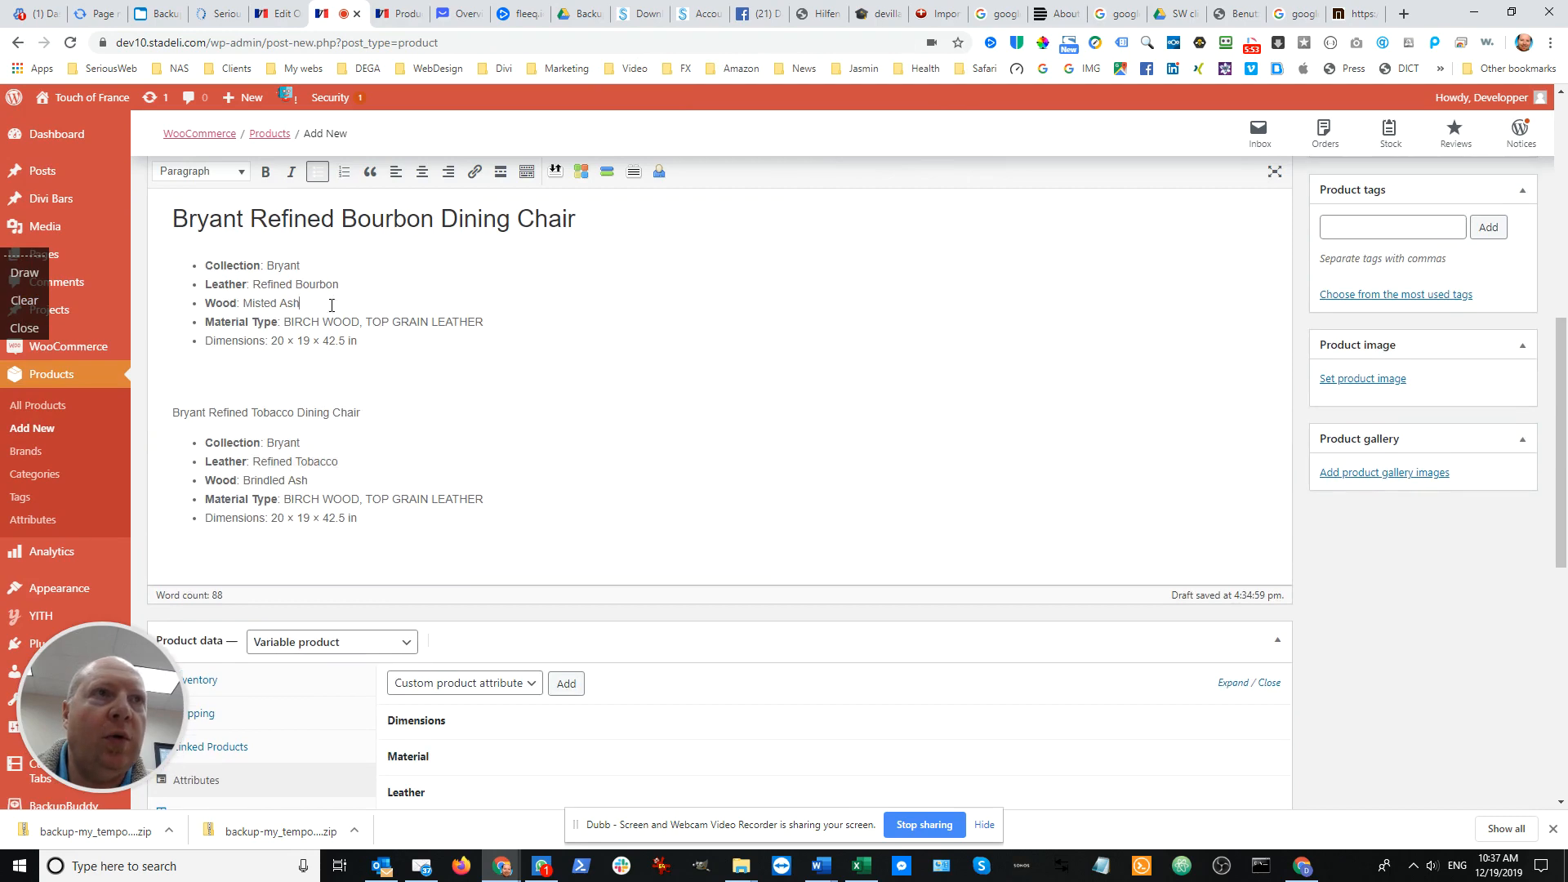
left_click_drag(347, 285, 272, 283)
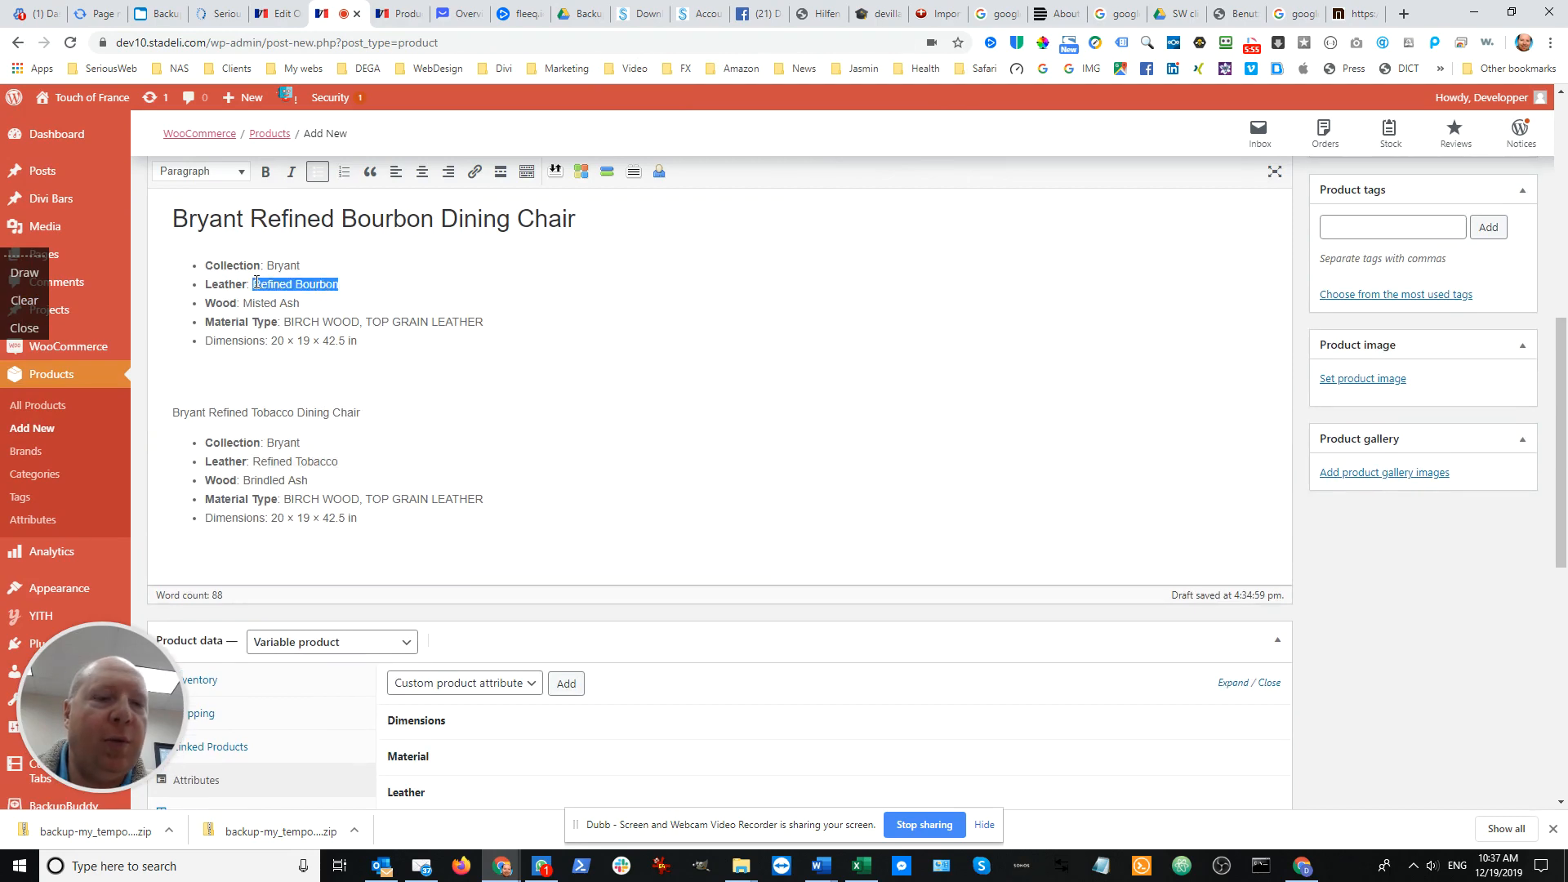
scroll(630, 518, "down", 6)
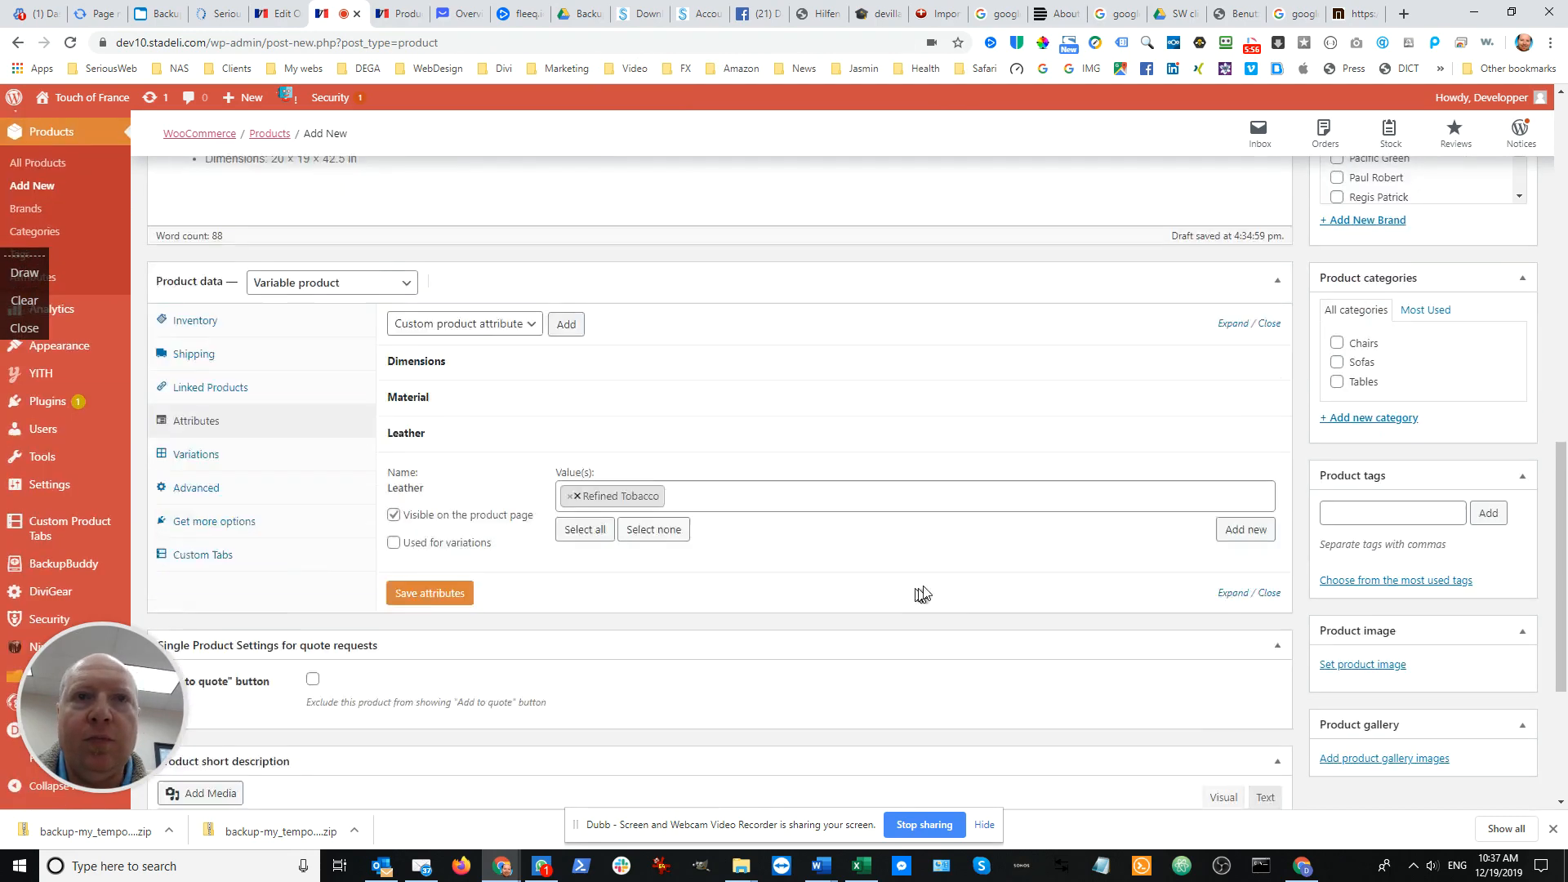
left_click(1241, 407)
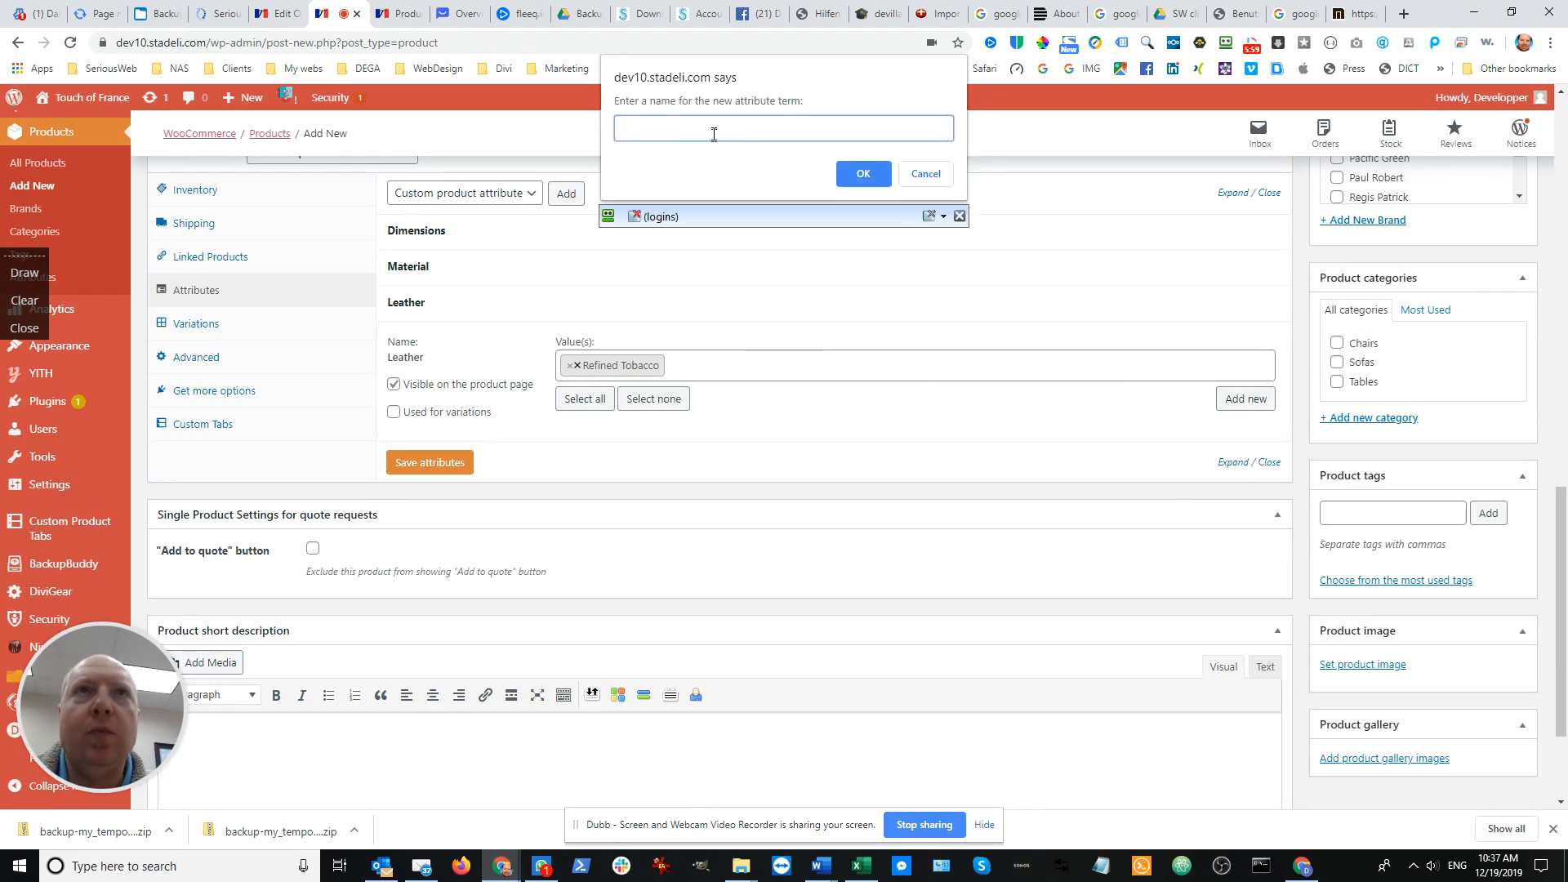
type("Refined Bourbon")
left_click(861, 172)
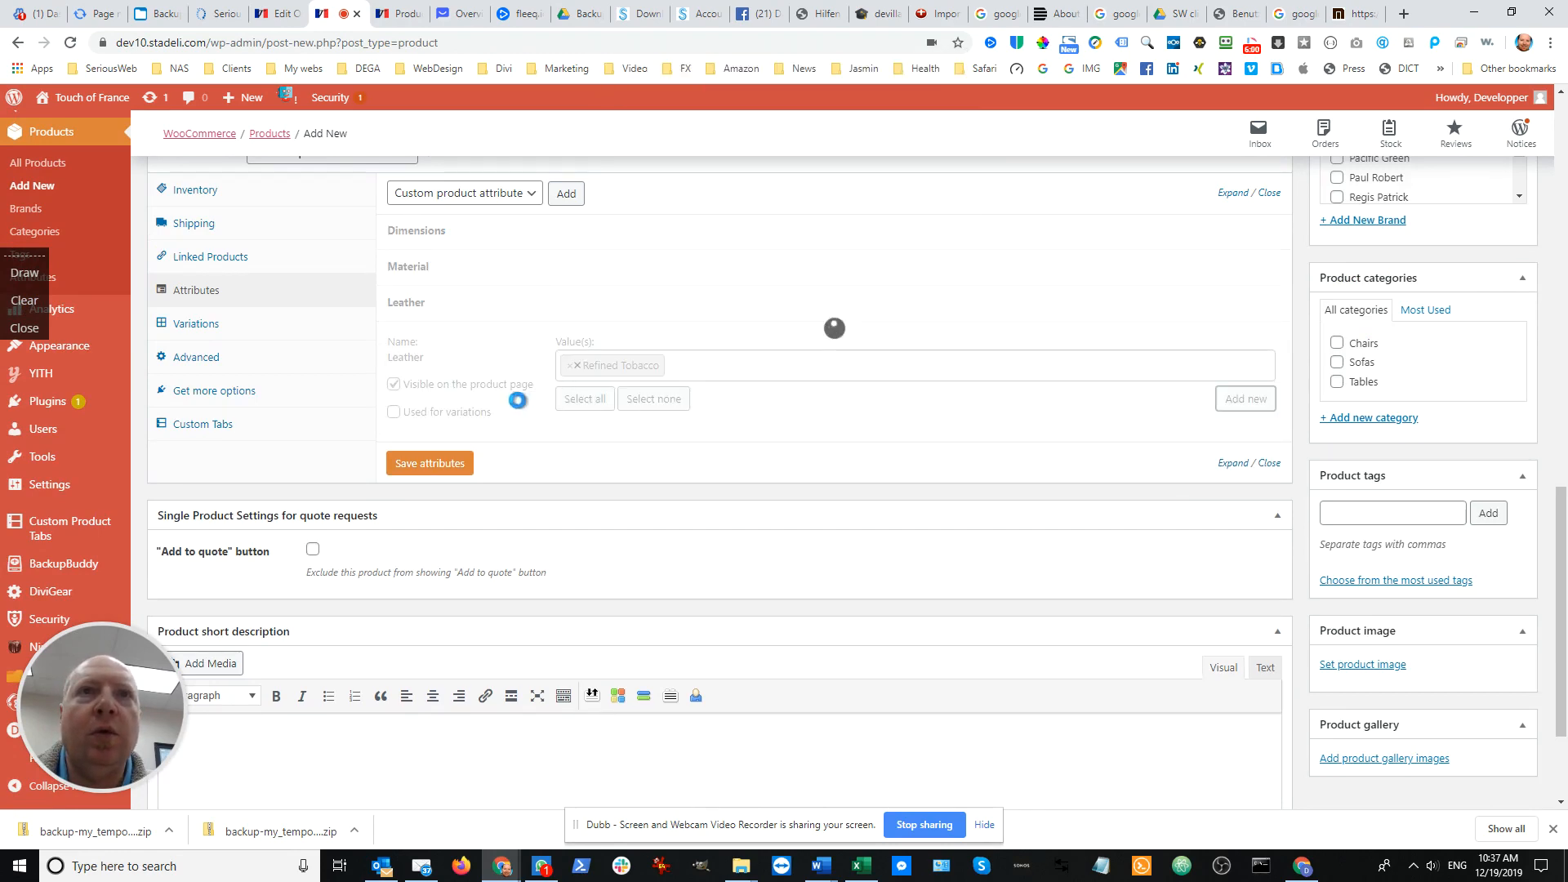
Try to create a new Leather term "Refined Grey" with the name copied from the Grey chair's description
scroll(409, 367, "up", 10)
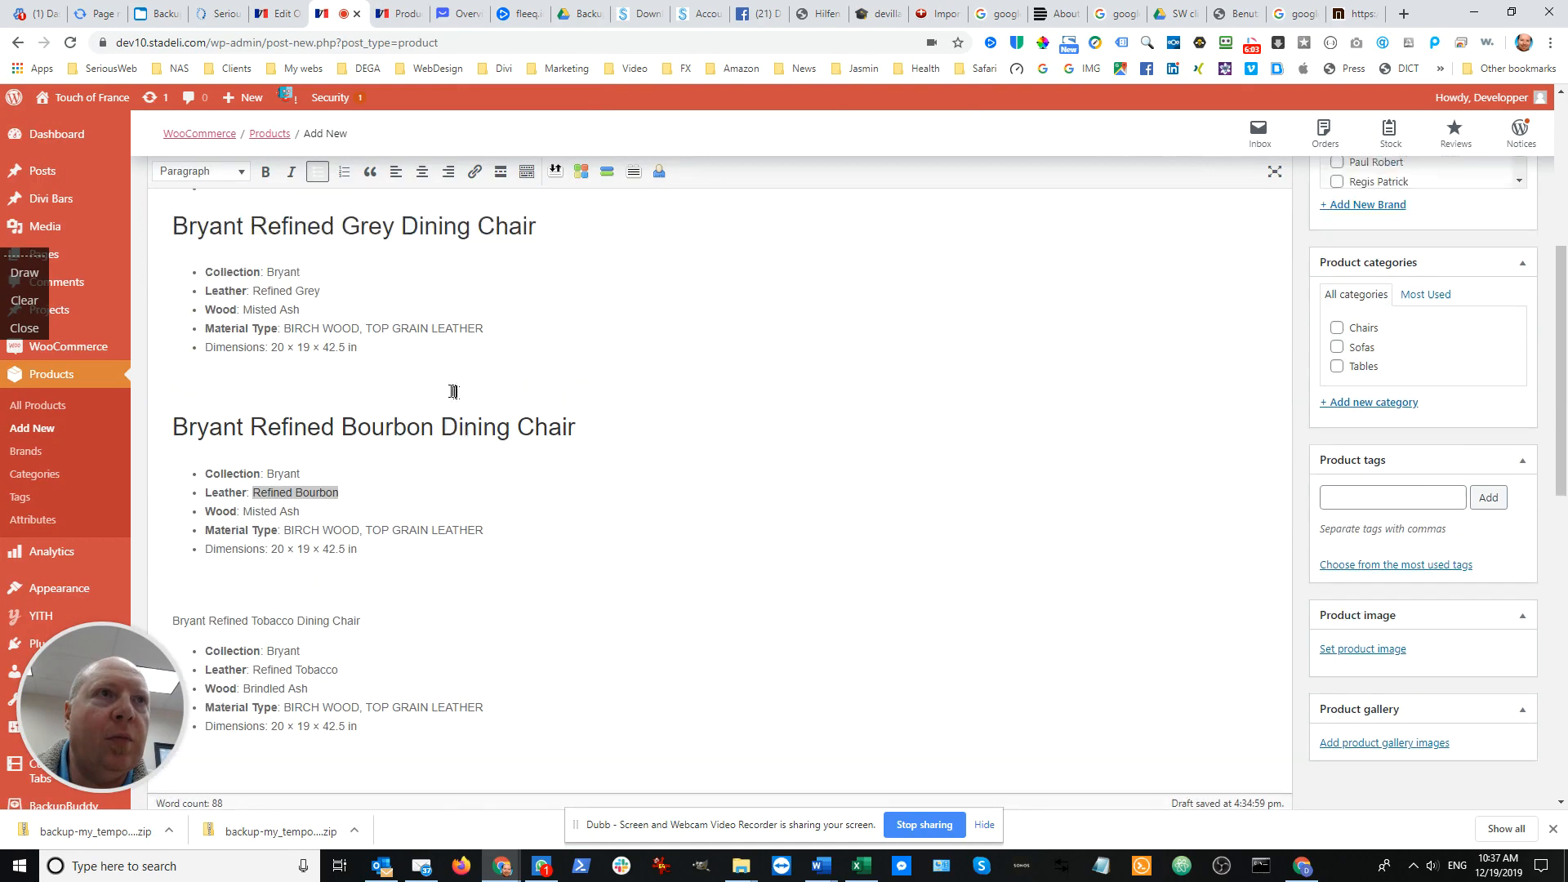
left_click_drag(346, 332, 252, 327)
key("ctrl+c")
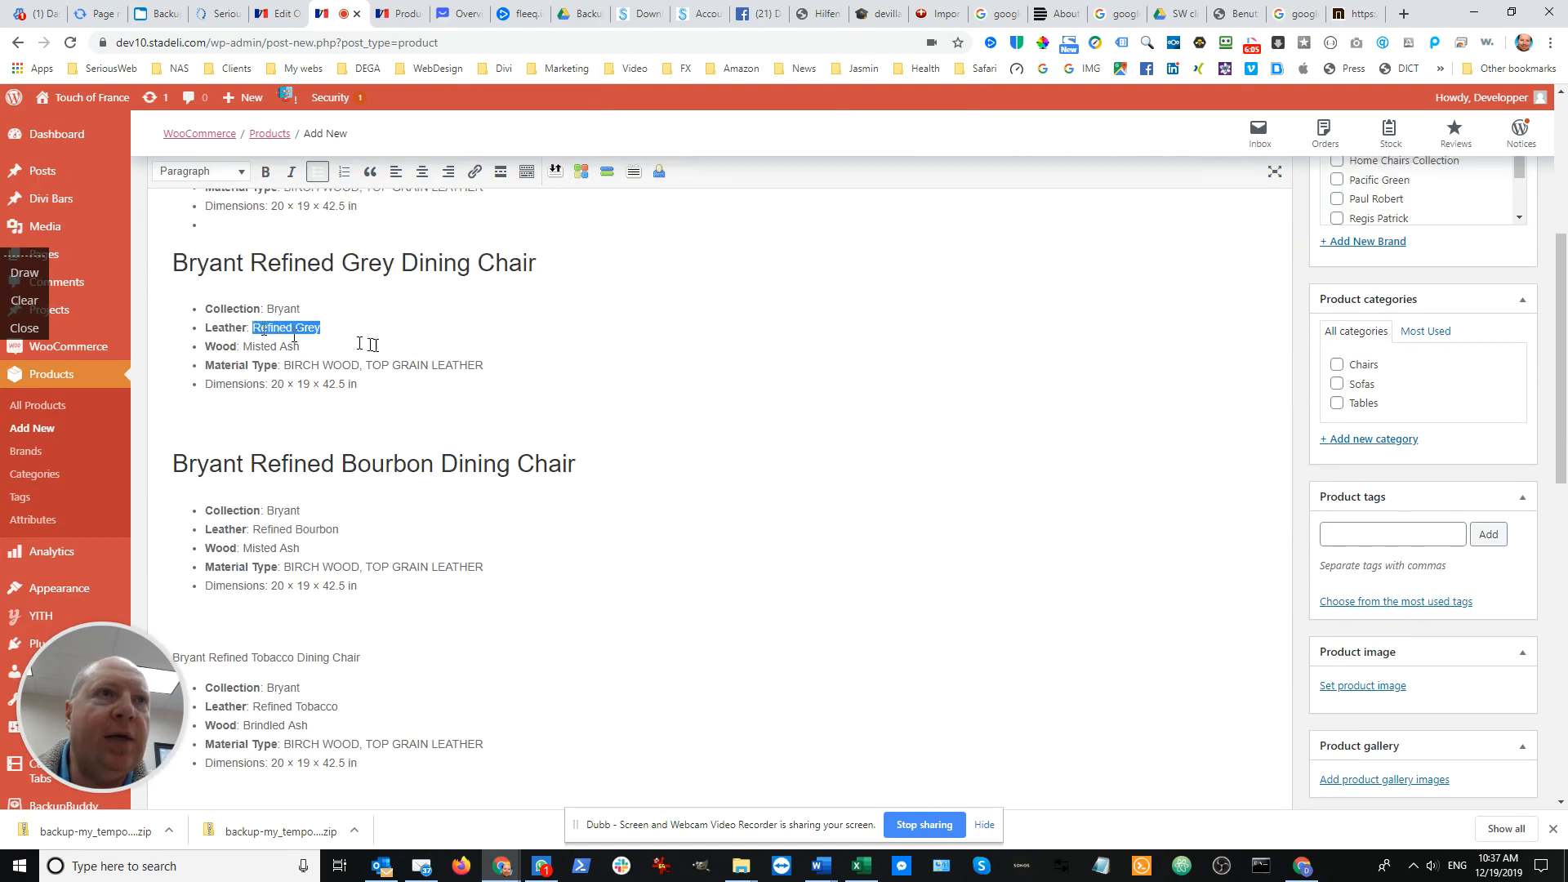
scroll(703, 434, "down", 10)
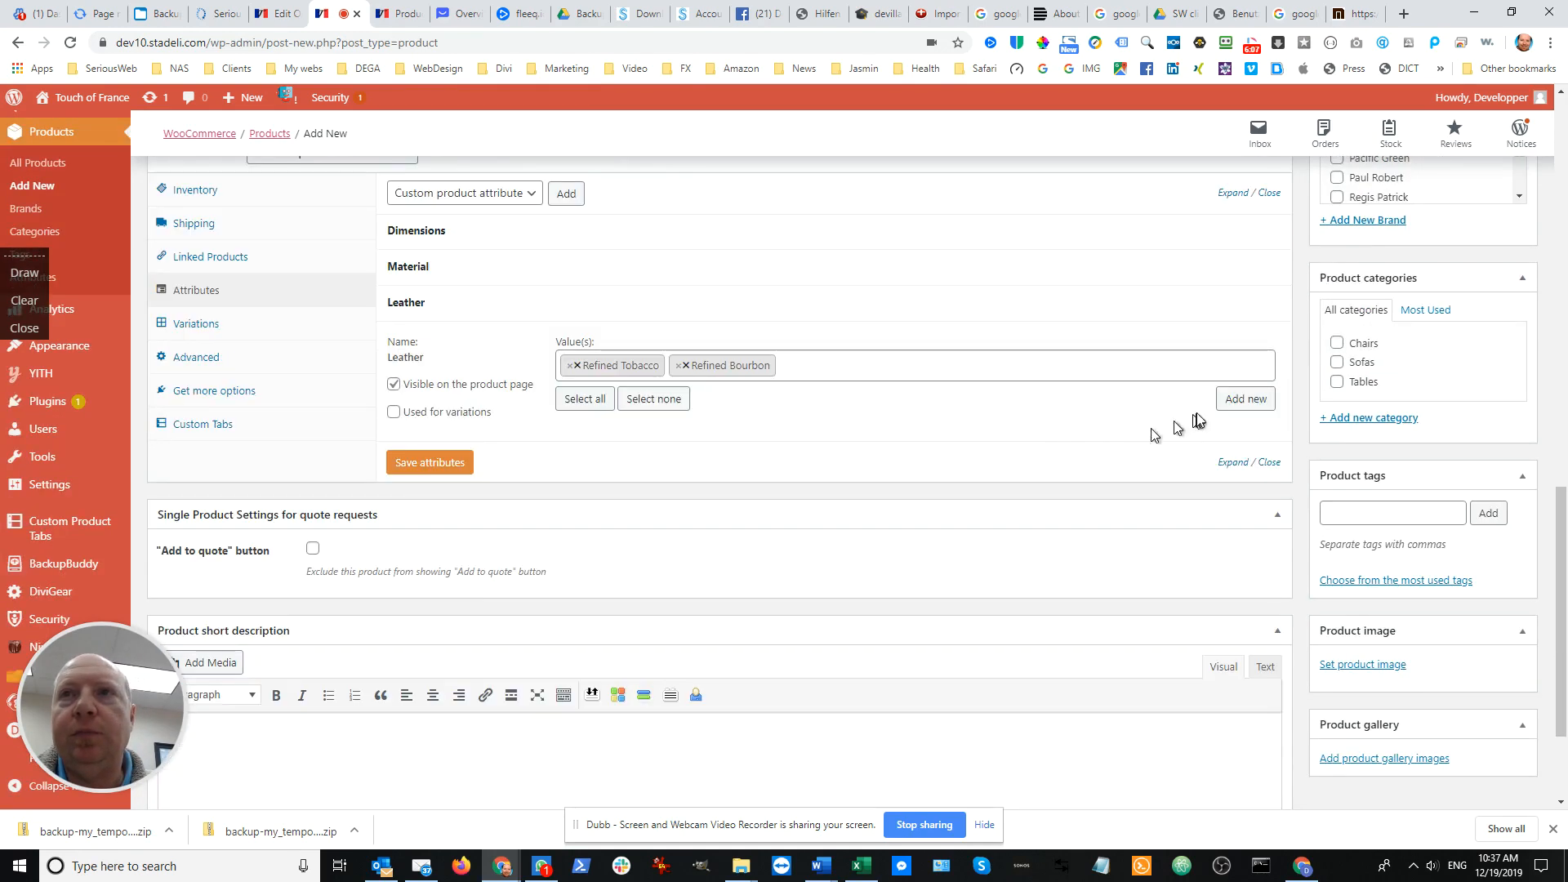
left_click(1246, 399)
key("ctrl+v")
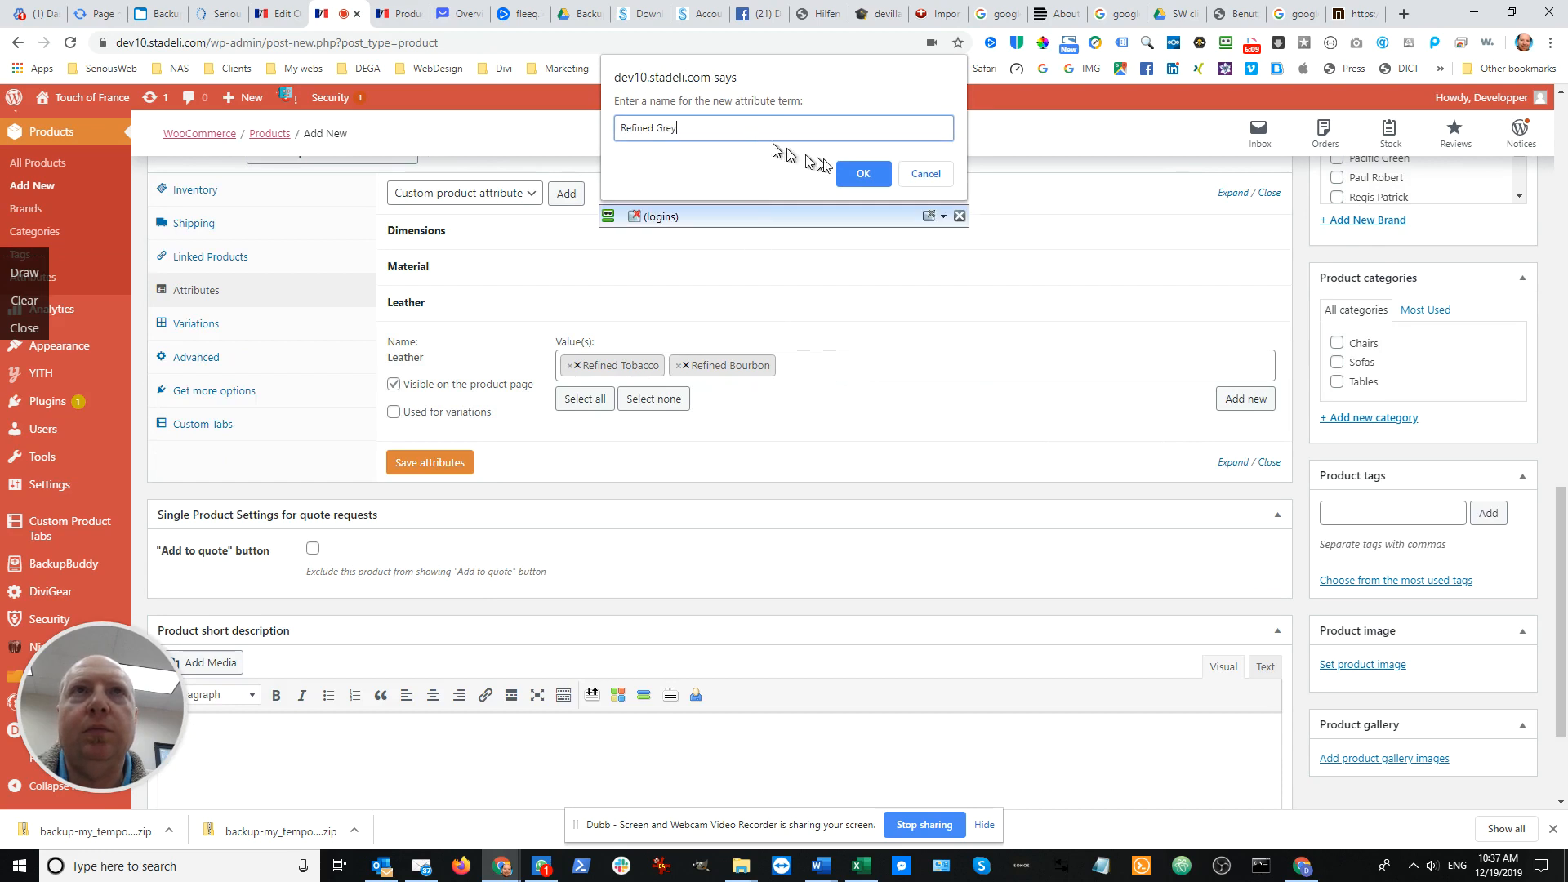
left_click(864, 174)
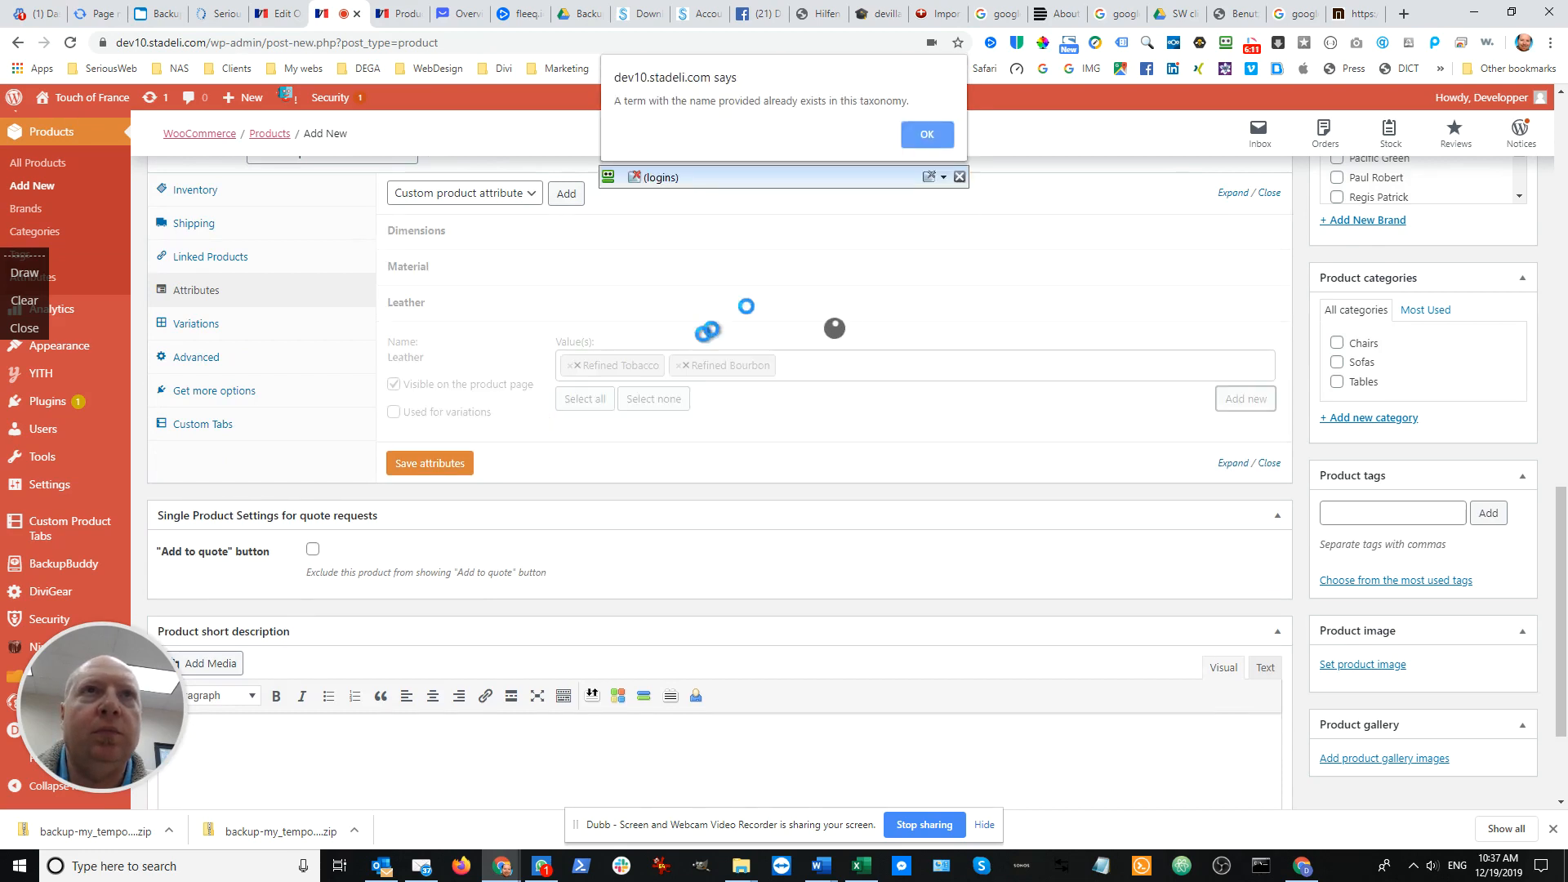
left_click(925, 136)
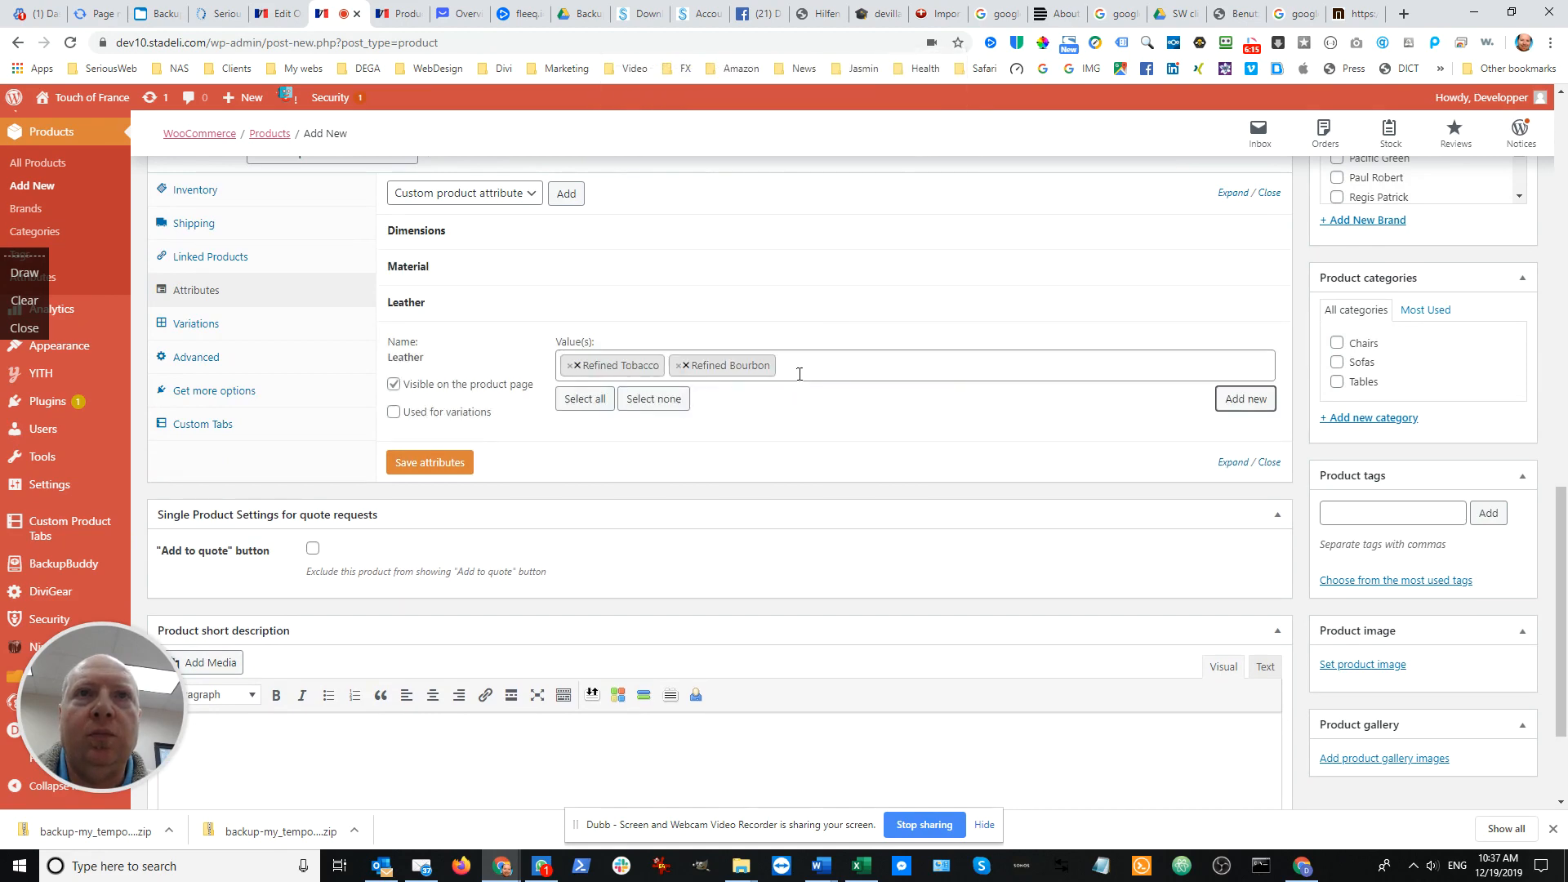
Assign the existing terms Refined Grey and Refined Slate to the Leather attribute, checking the names against the description
left_click(798, 370)
left_click(651, 396)
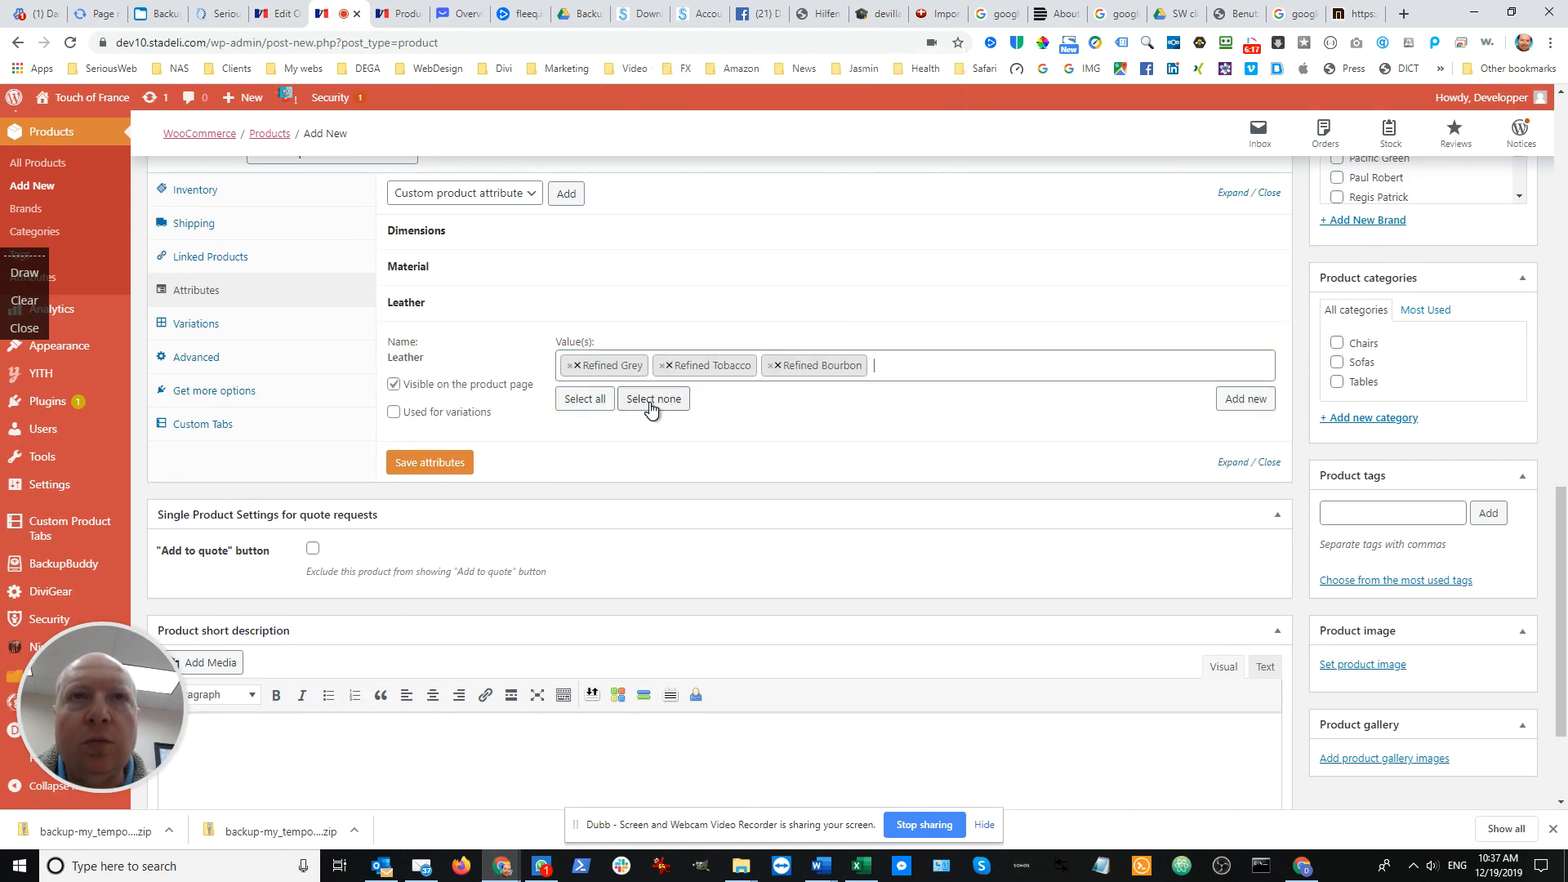
scroll(541, 375, "up", 5)
scroll(535, 354, "up", 7)
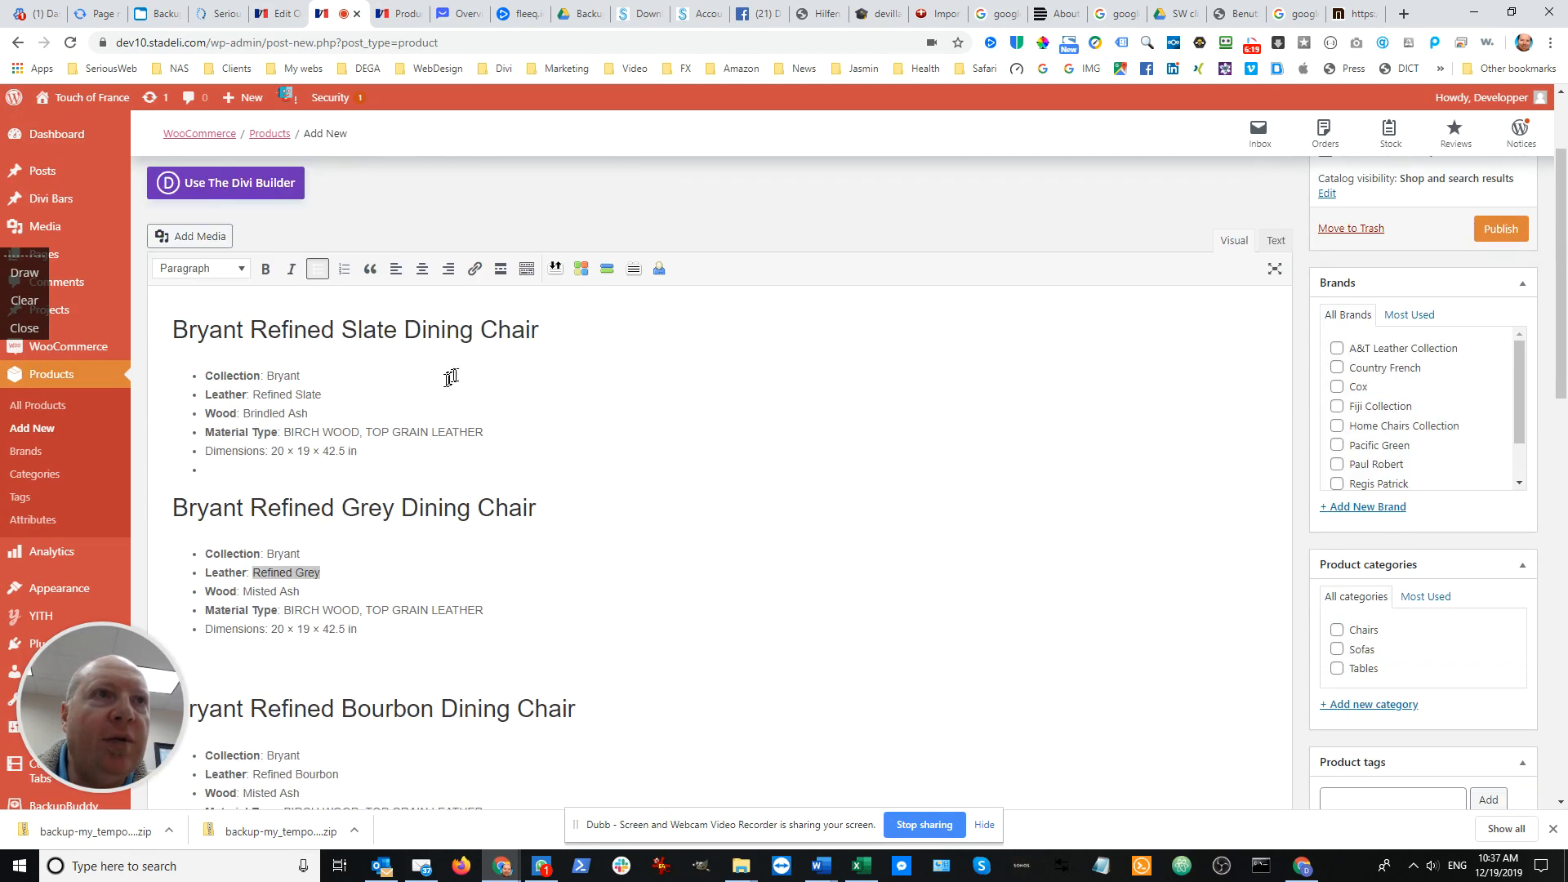
scroll(365, 414, "down", 10)
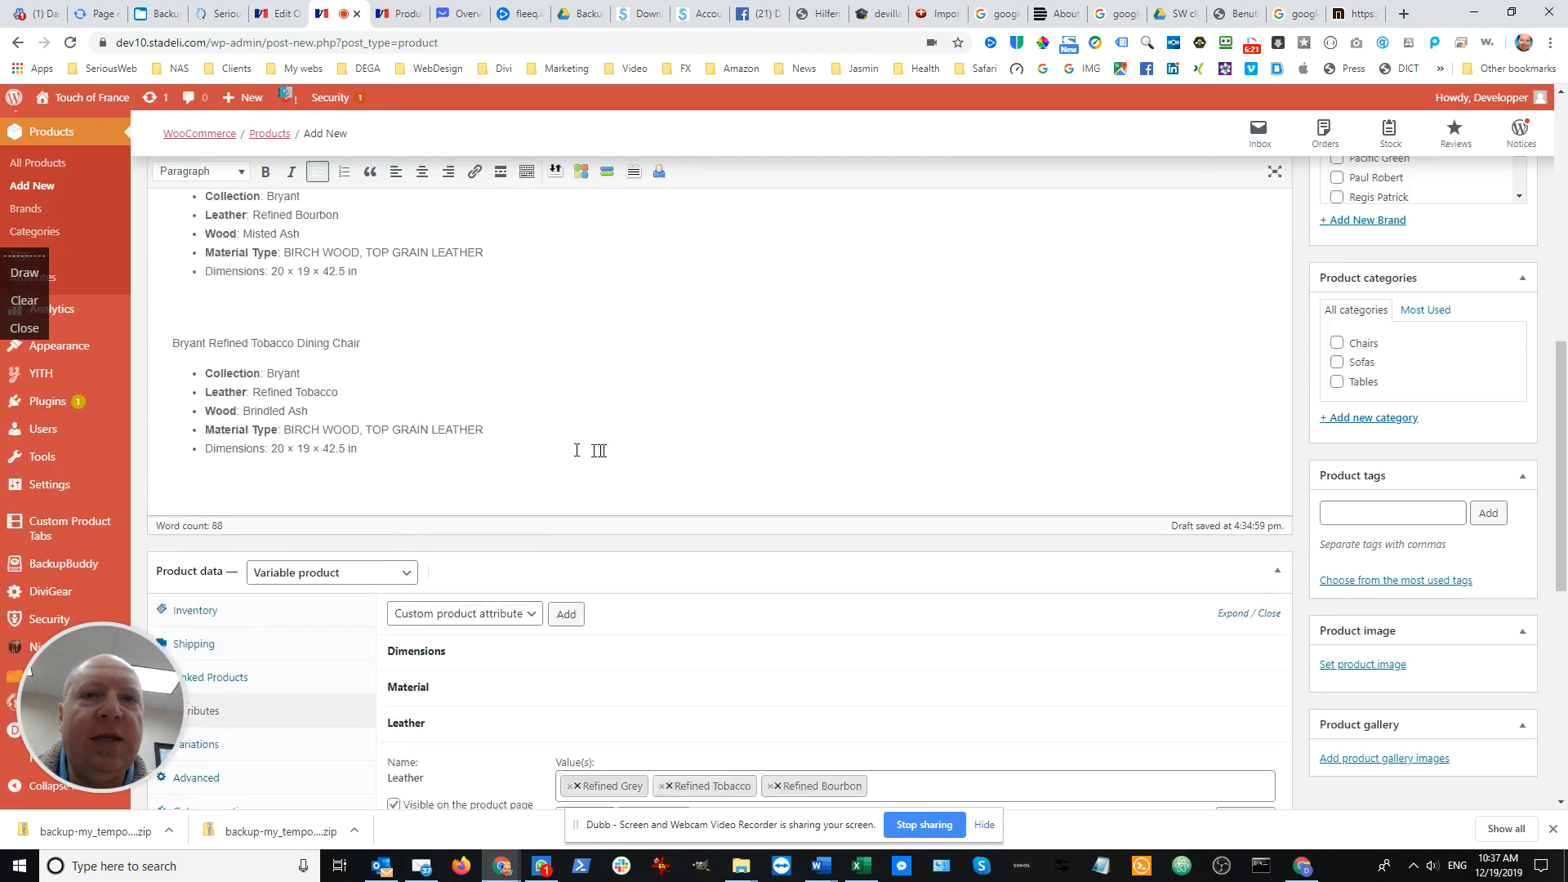
scroll(910, 414, "up", 3)
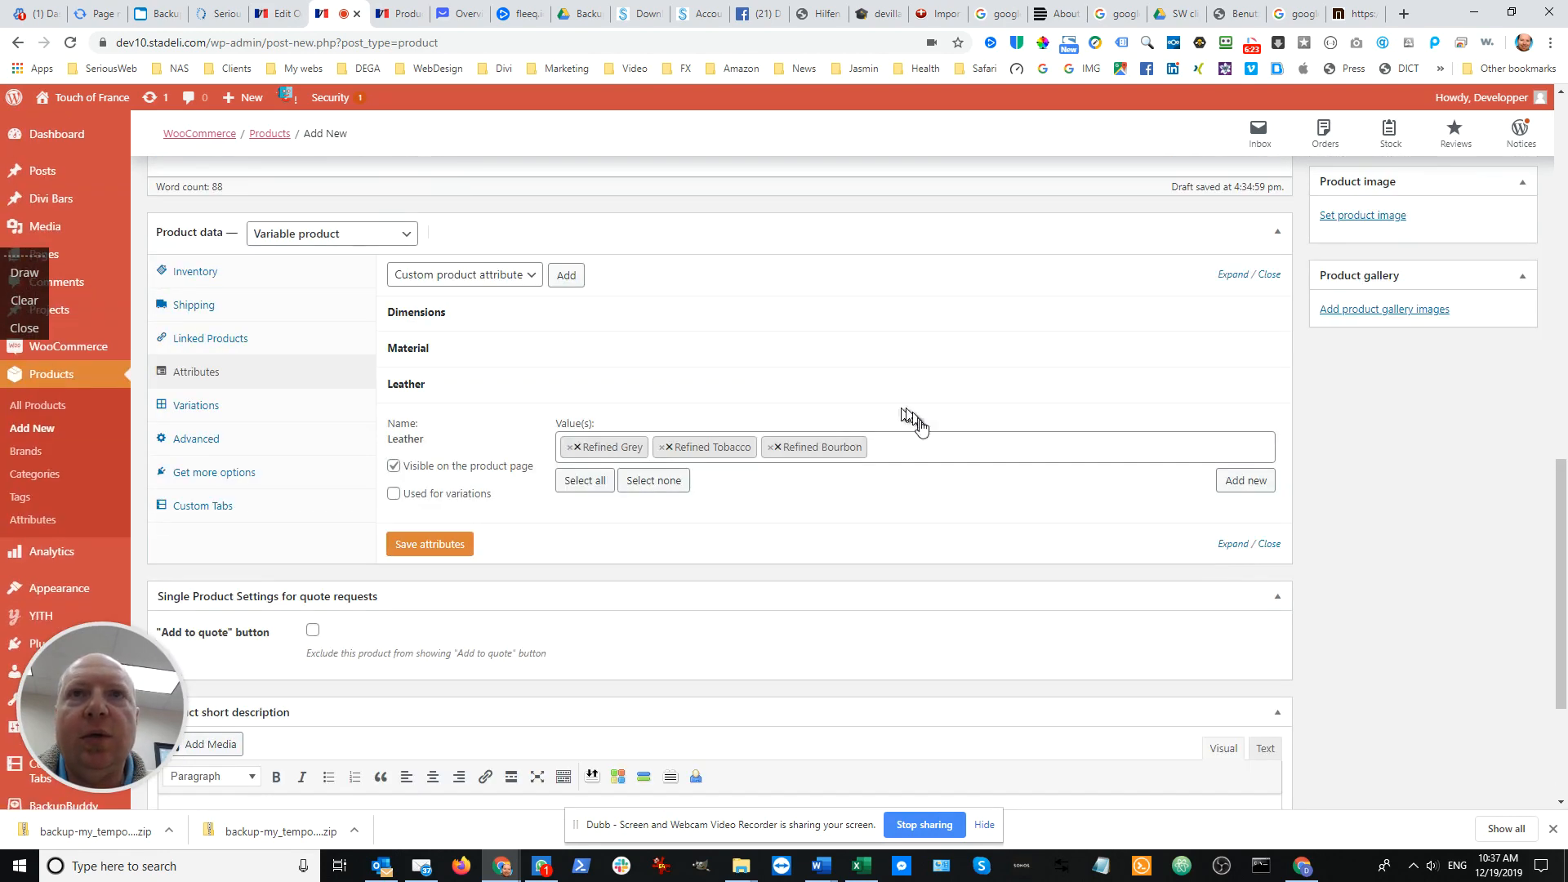
left_click(938, 446)
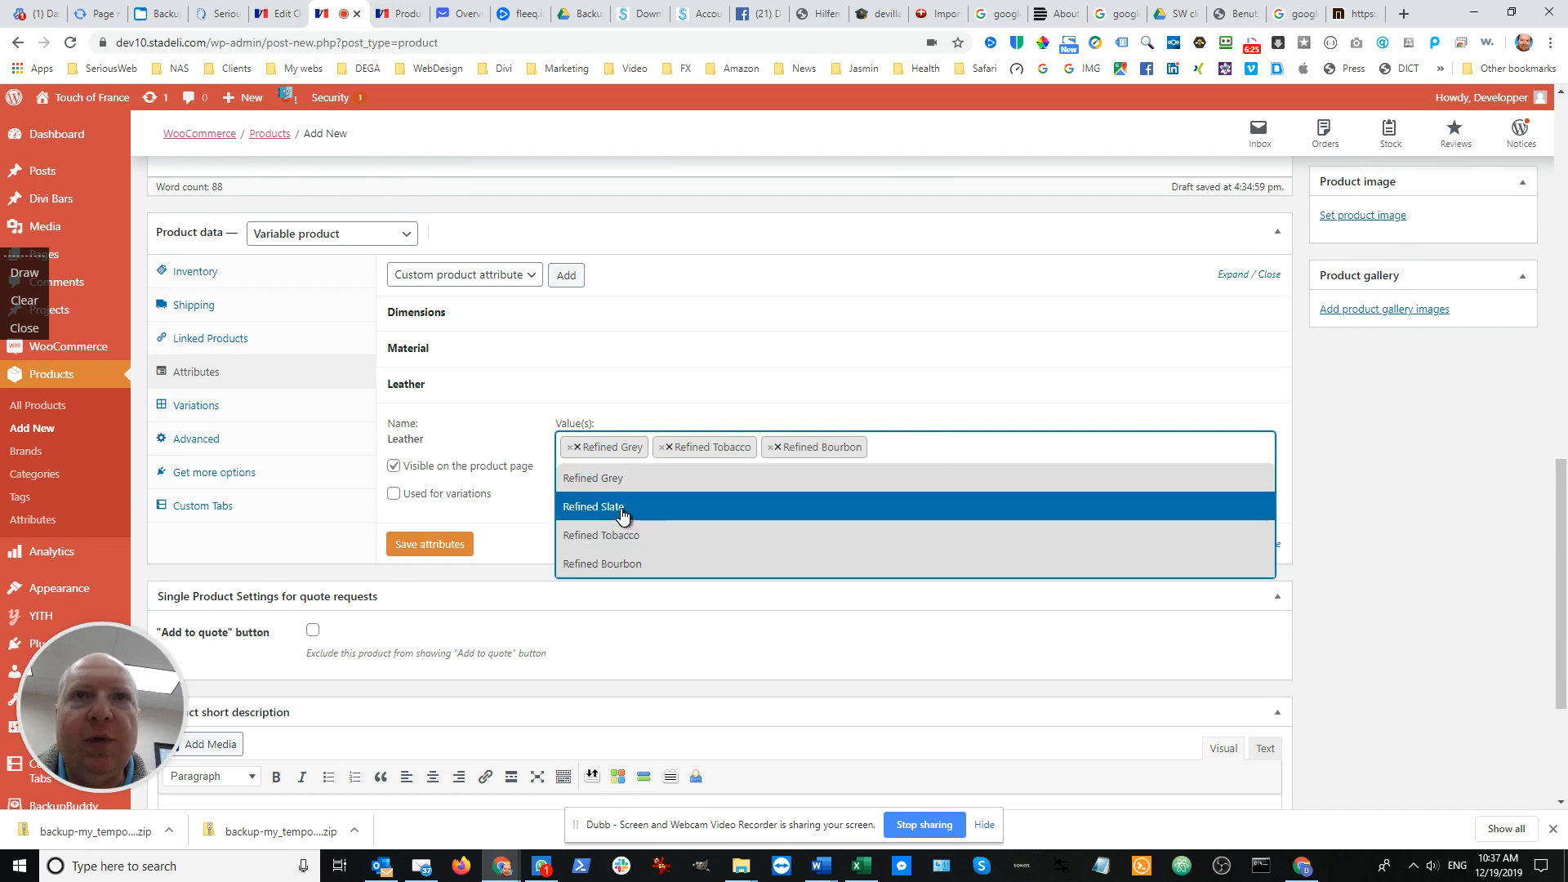
left_click(623, 511)
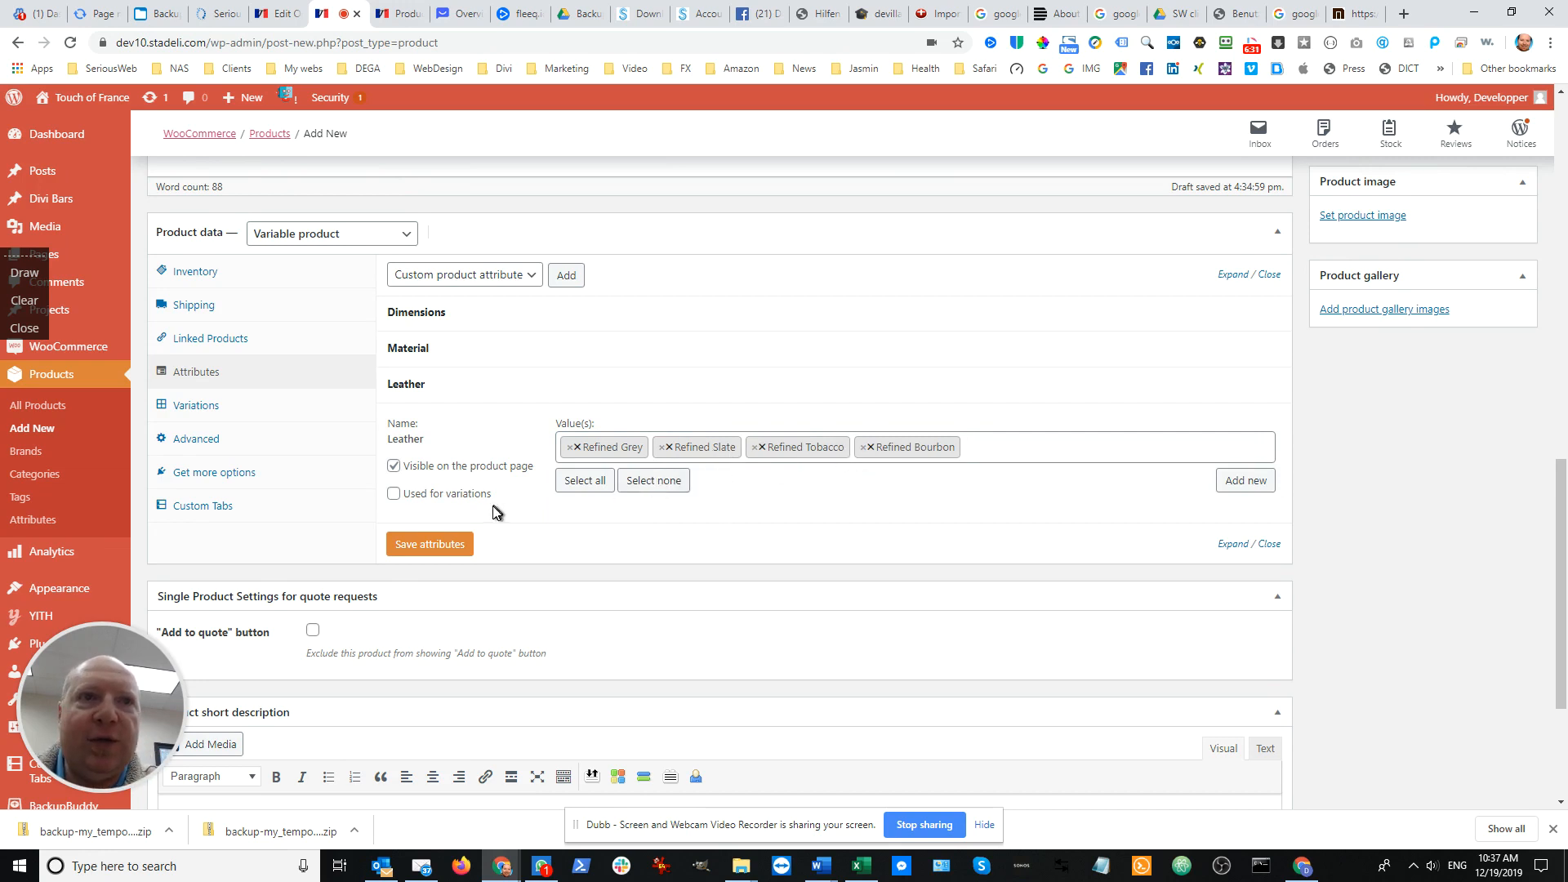
Enable the Leather attribute for use in variations and save the product attributes
left_click(394, 494)
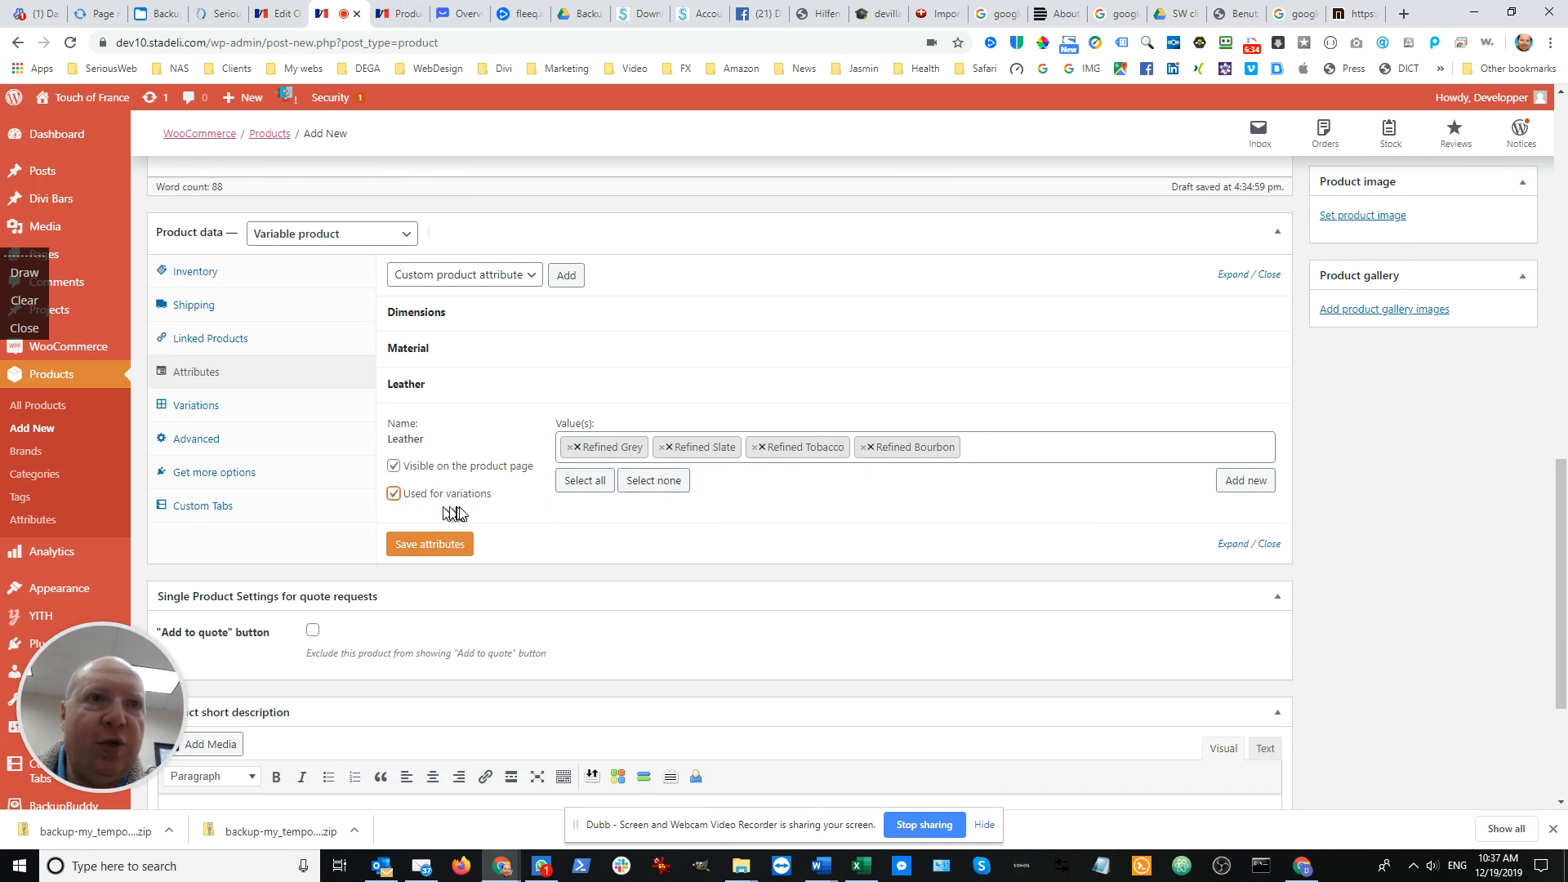
left_click(422, 545)
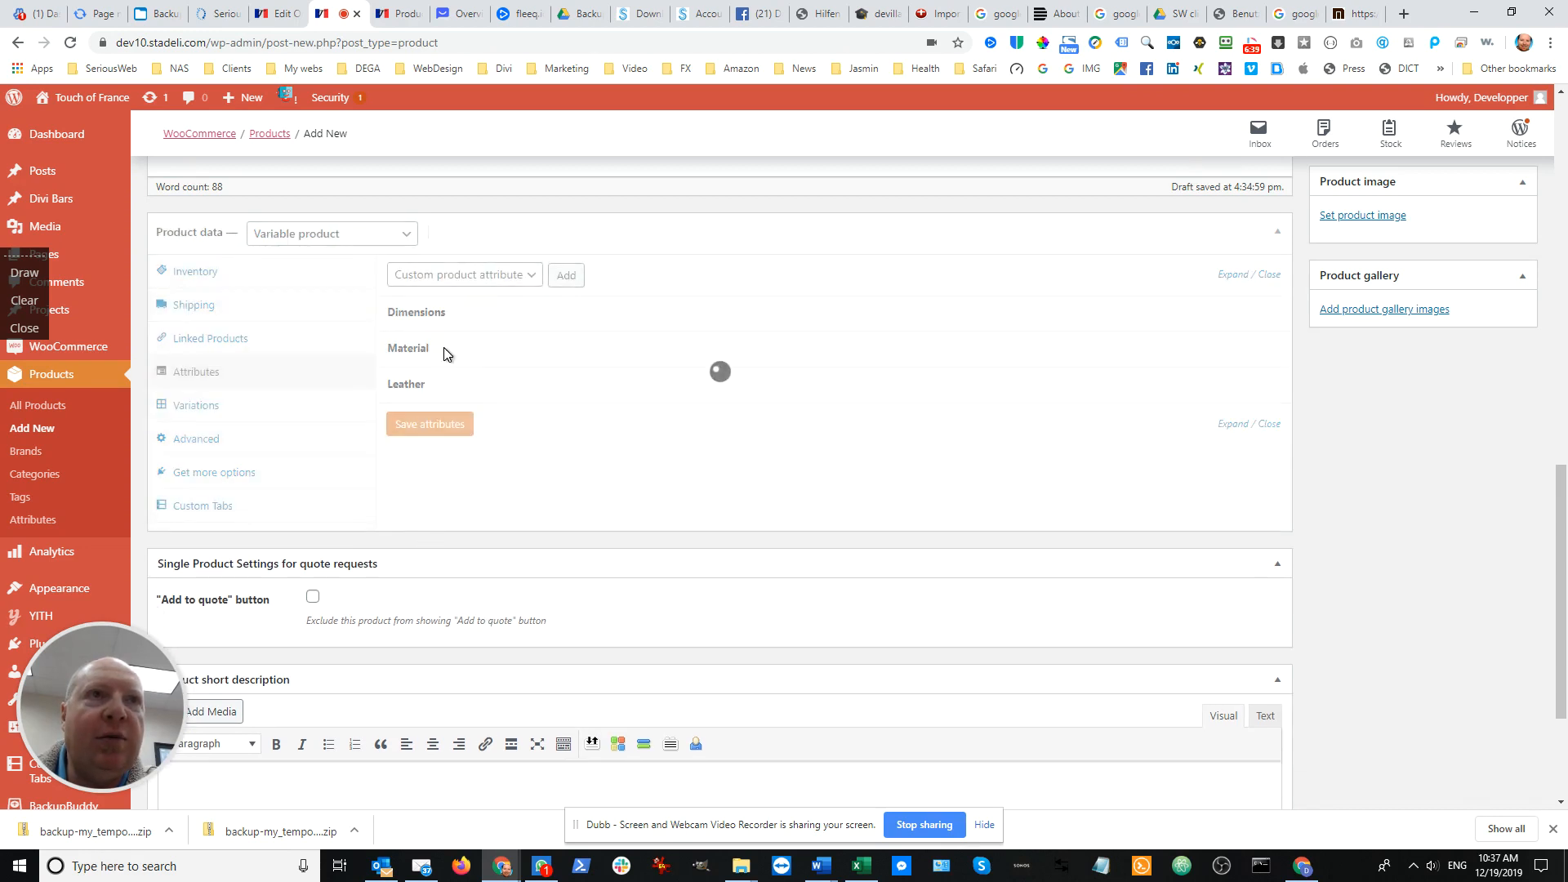
Check the chair descriptions for the remaining properties and add the existing Wood attribute to the product
scroll(446, 351, "up", 3)
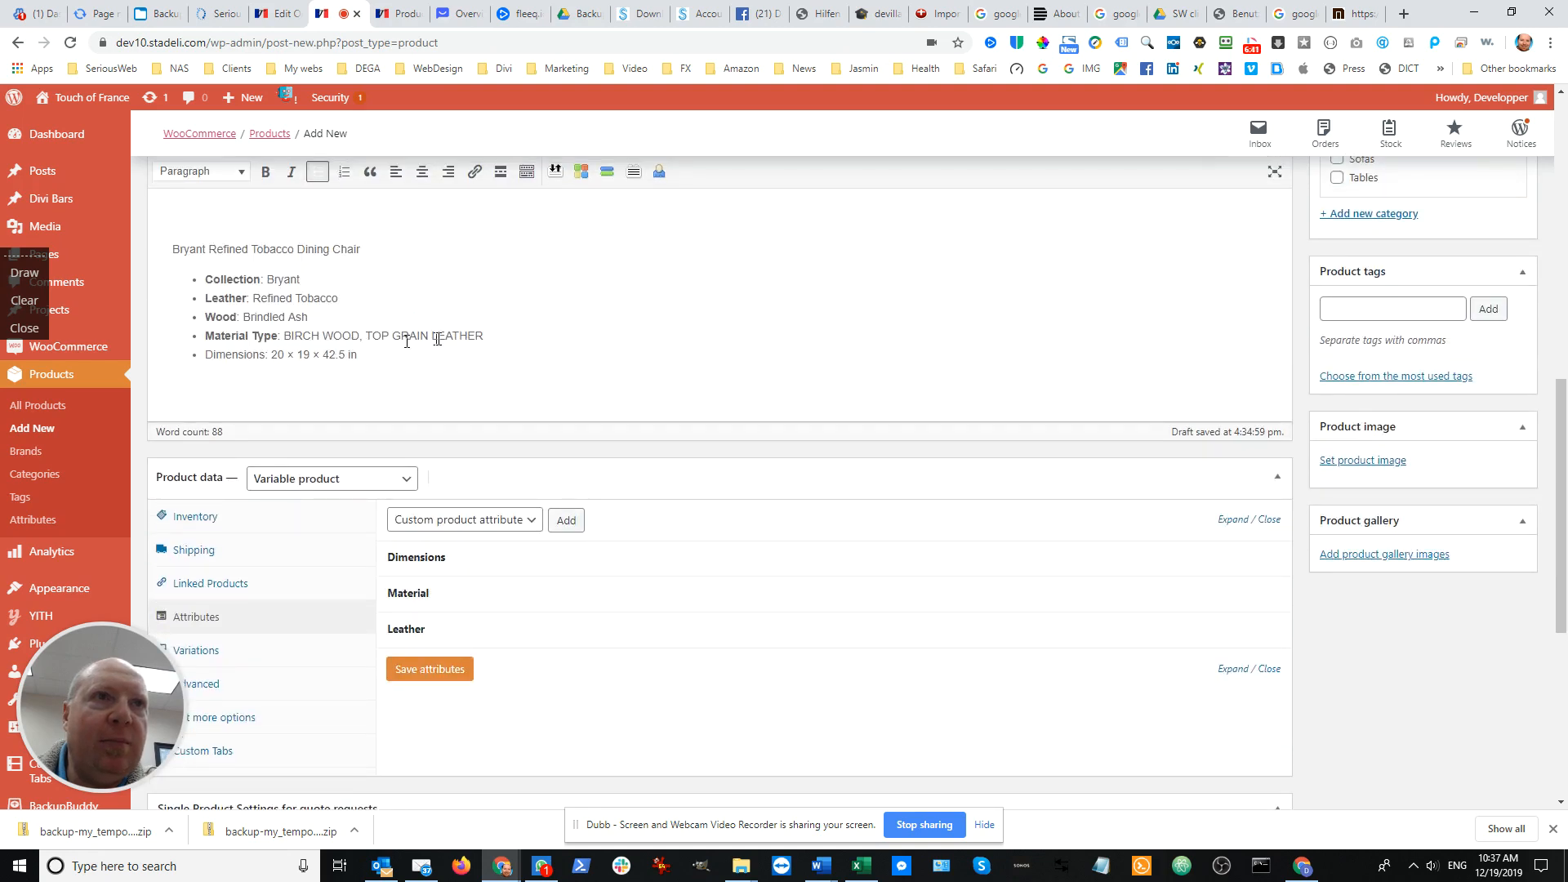
scroll(425, 342, "up", 3)
scroll(425, 341, "up", 1)
scroll(416, 351, "down", 2)
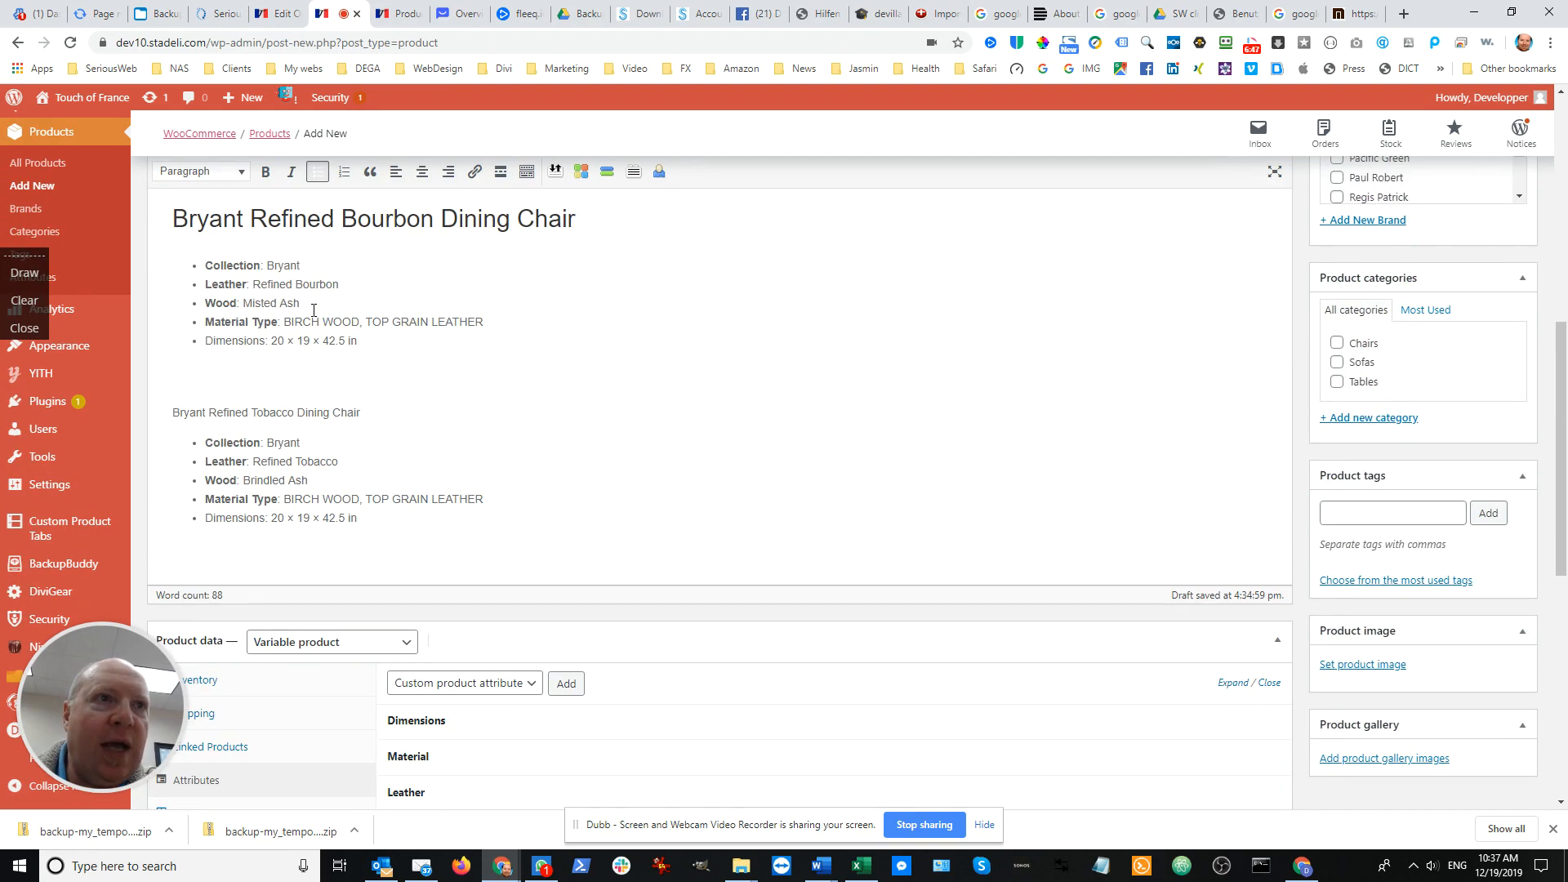
scroll(344, 360, "down", 5)
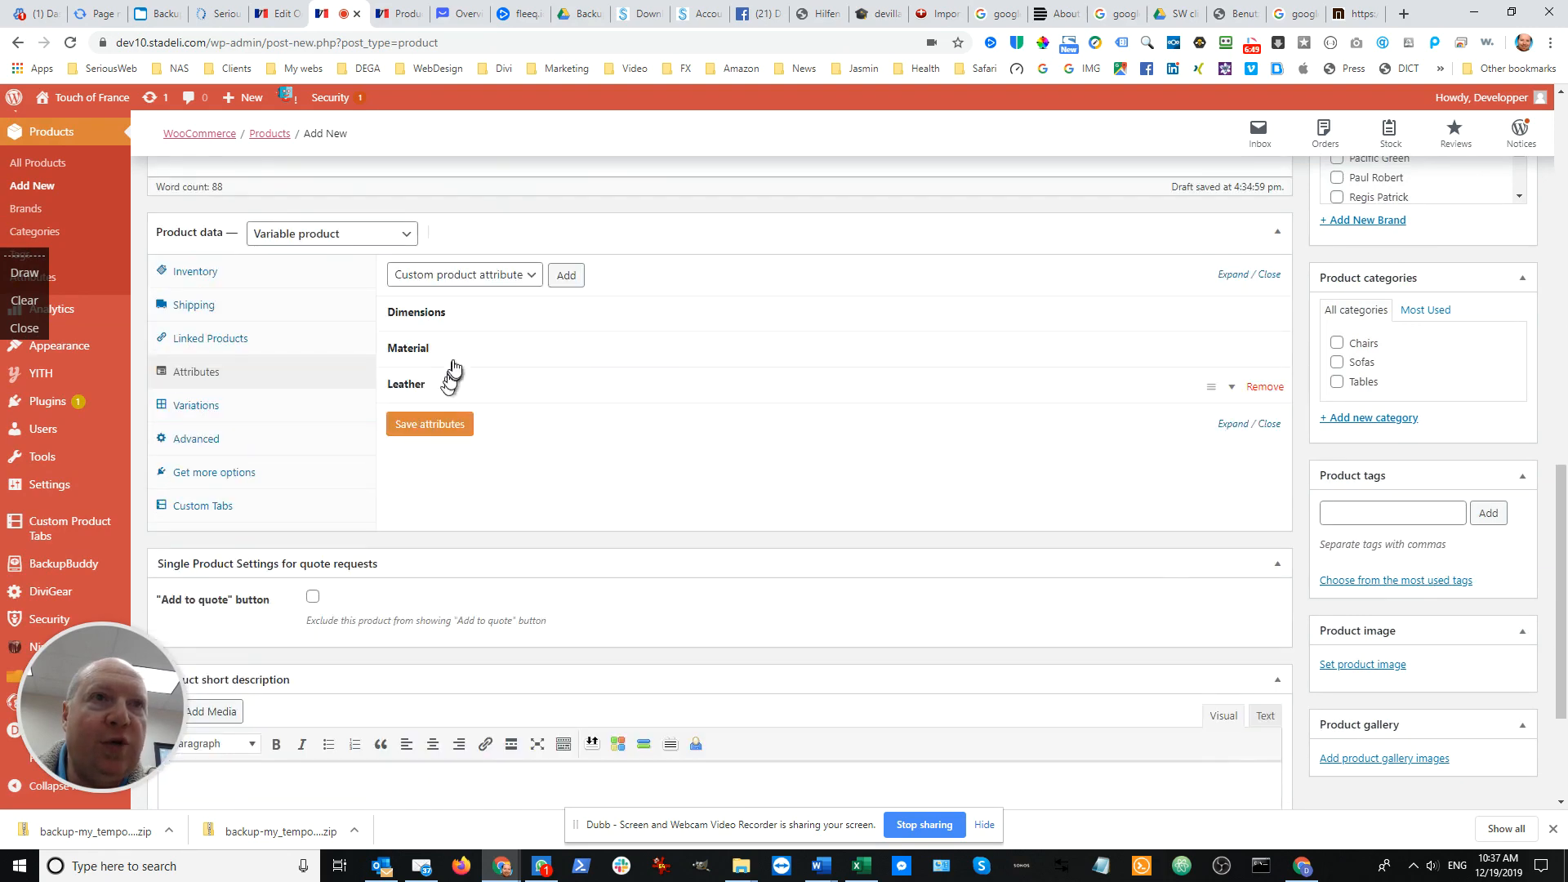
left_click(526, 282)
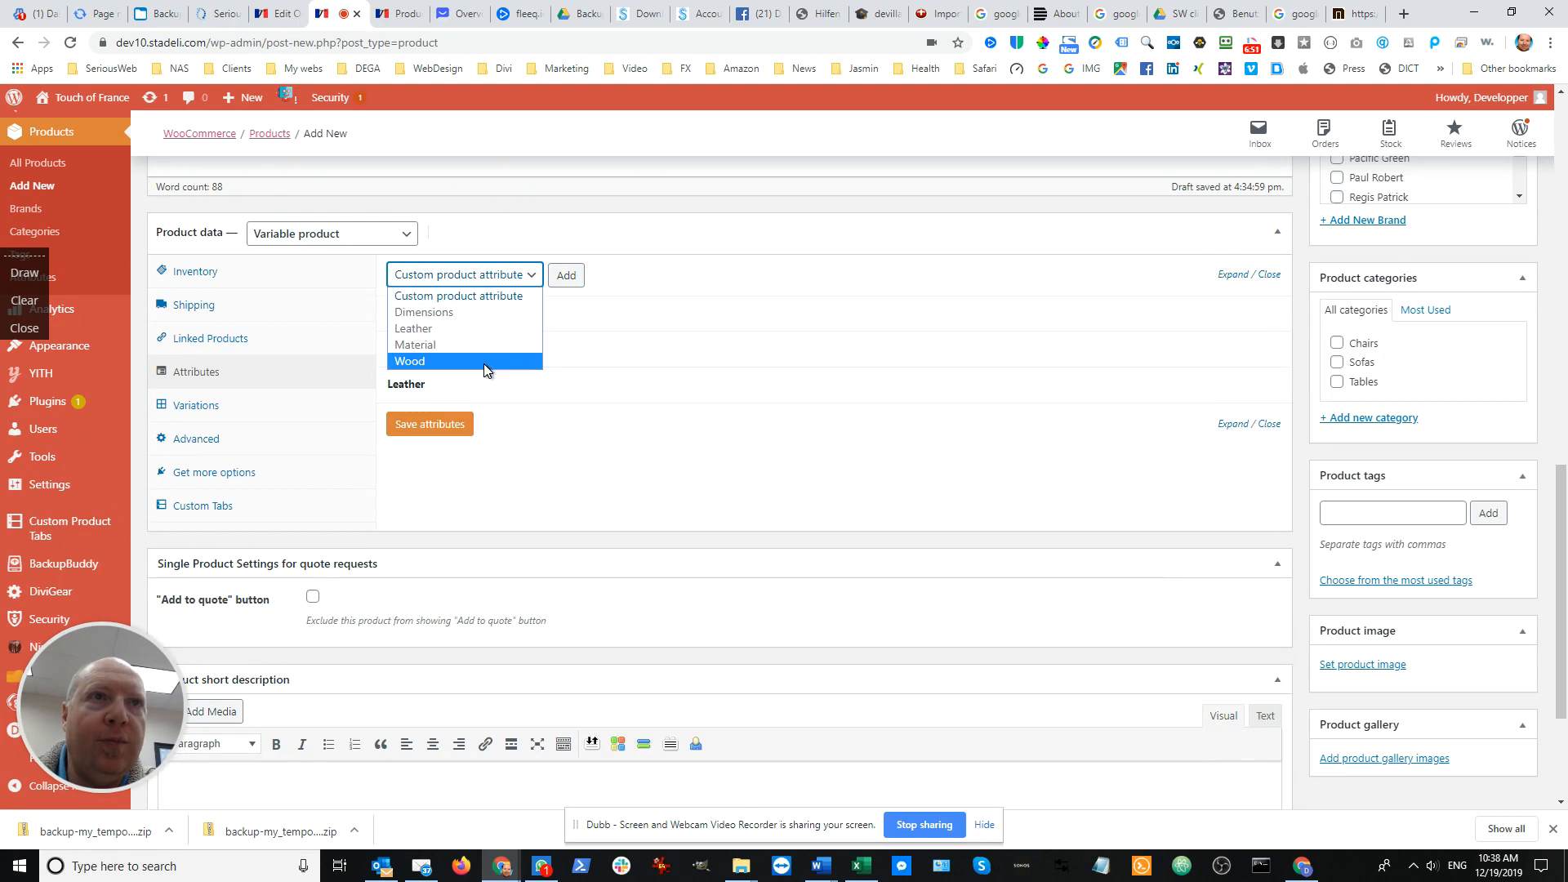
left_click(486, 361)
left_click(555, 278)
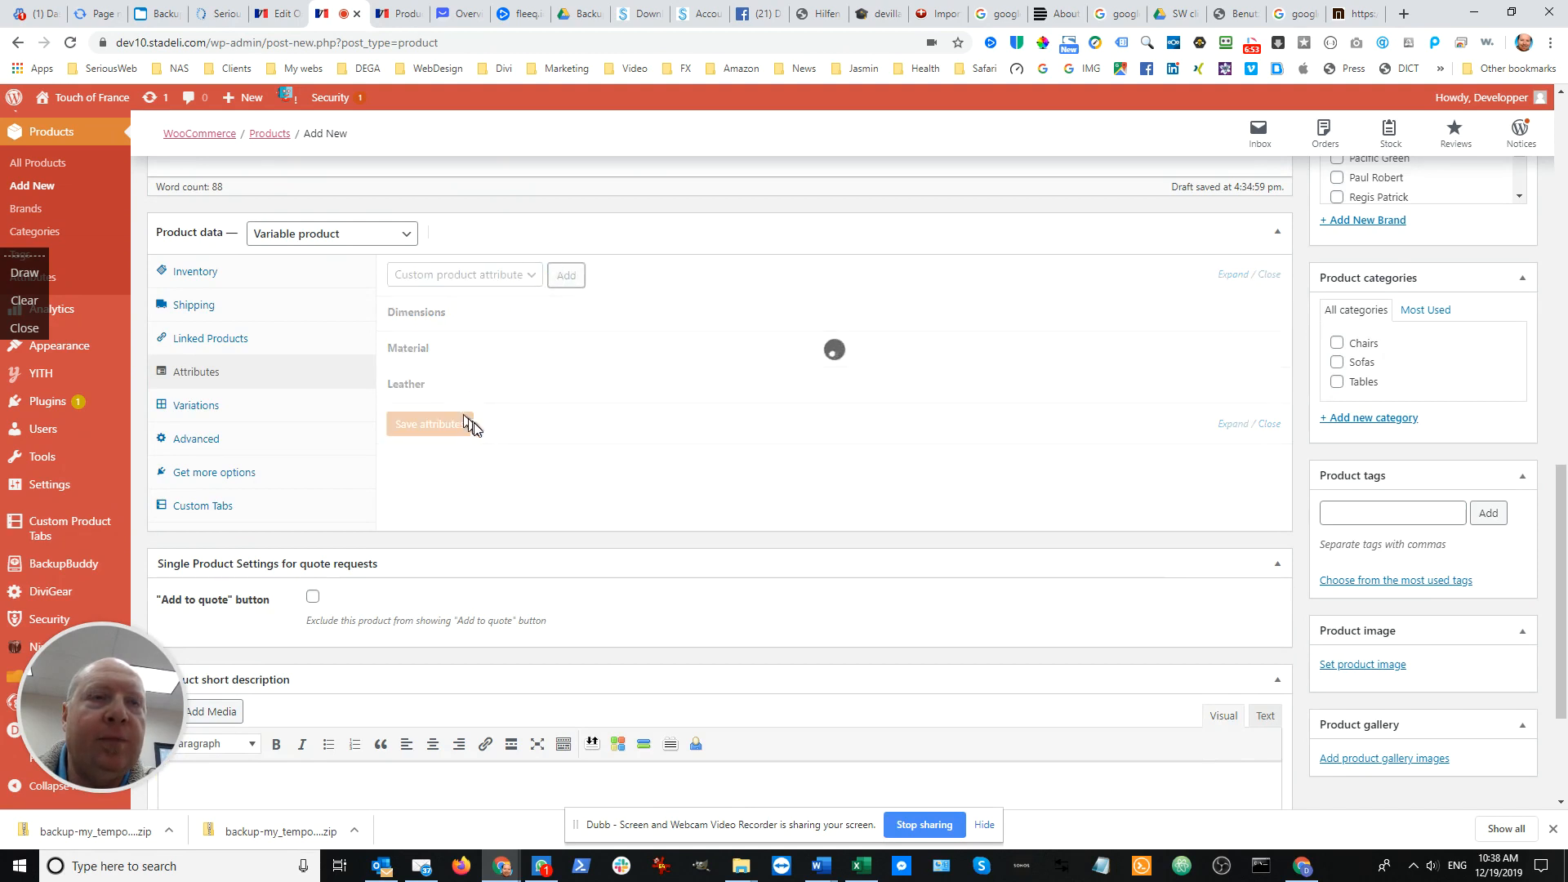
Create the new Wood term "Brindled Ash", copying the name from the Tobacco chair's wood line in the description
scroll(424, 416, "up", 2)
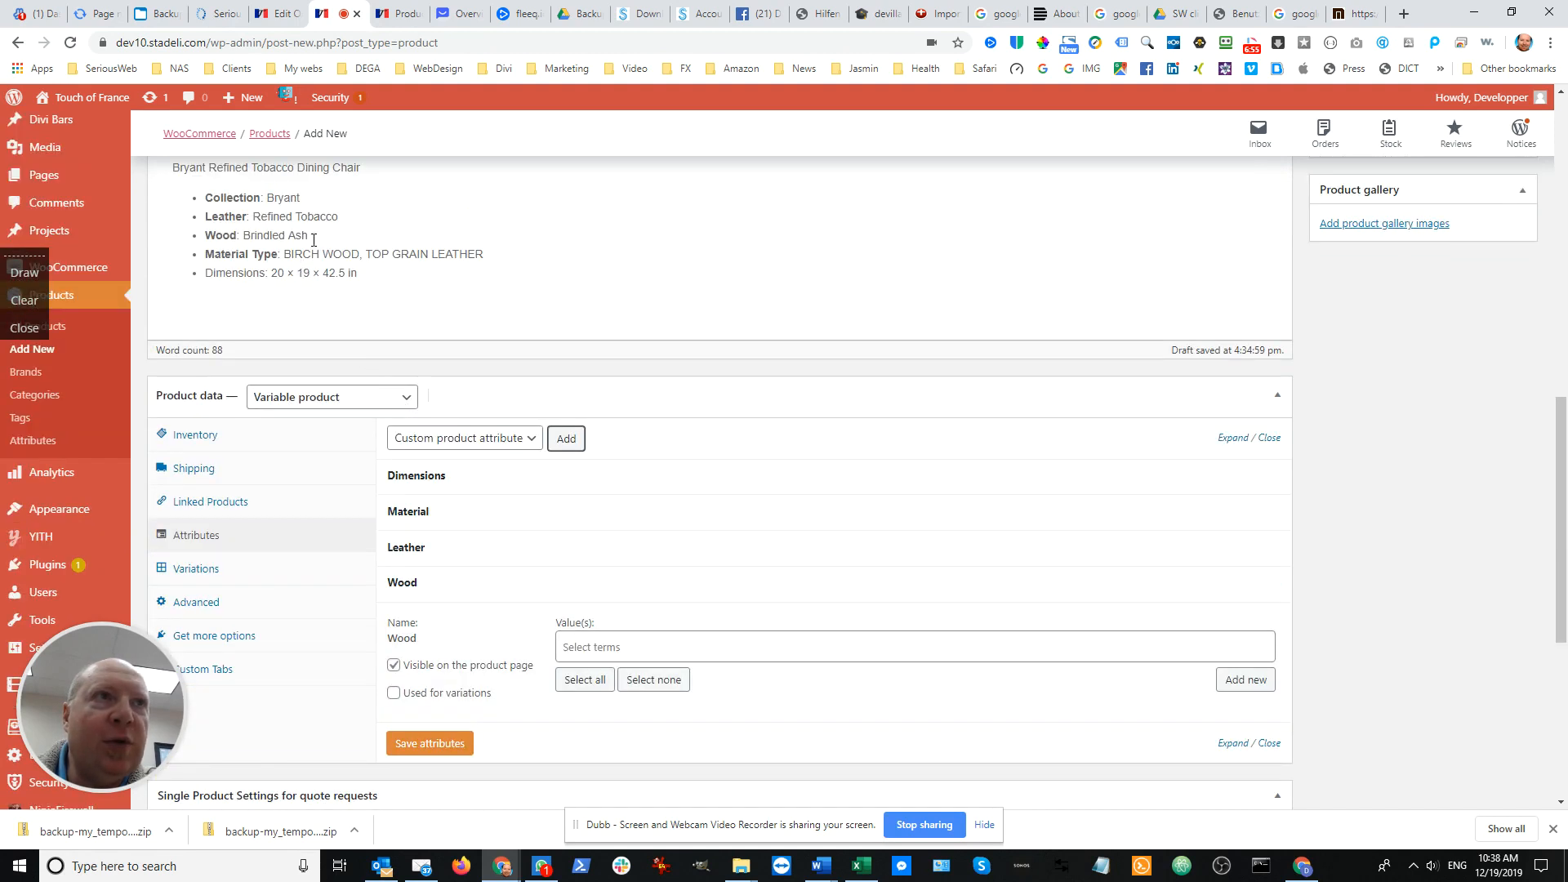
left_click_drag(316, 239, 287, 239)
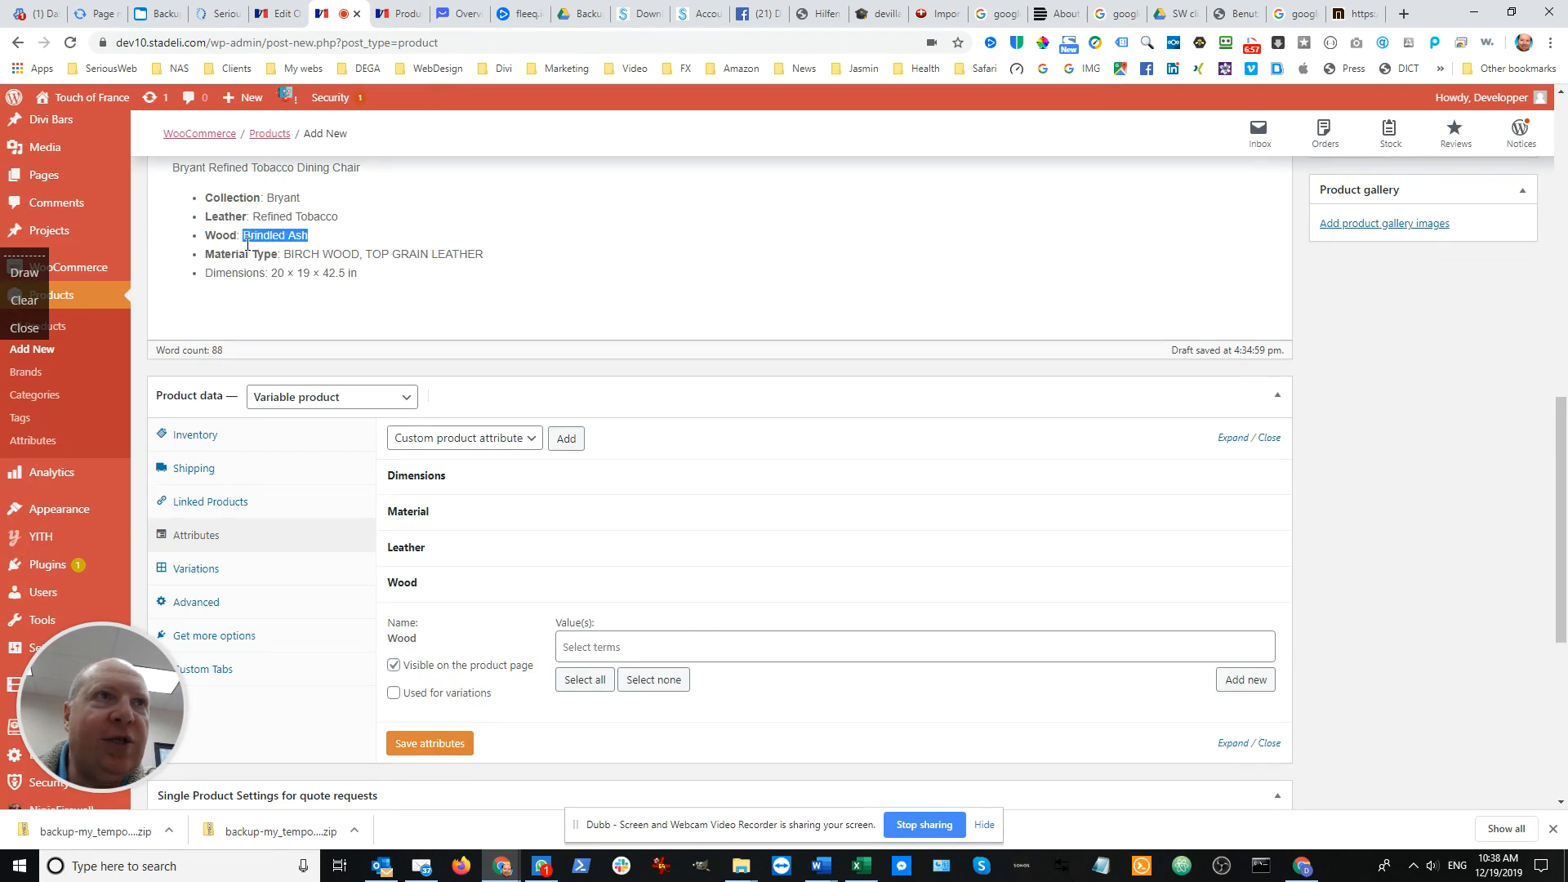
scroll(710, 384, "down", 2)
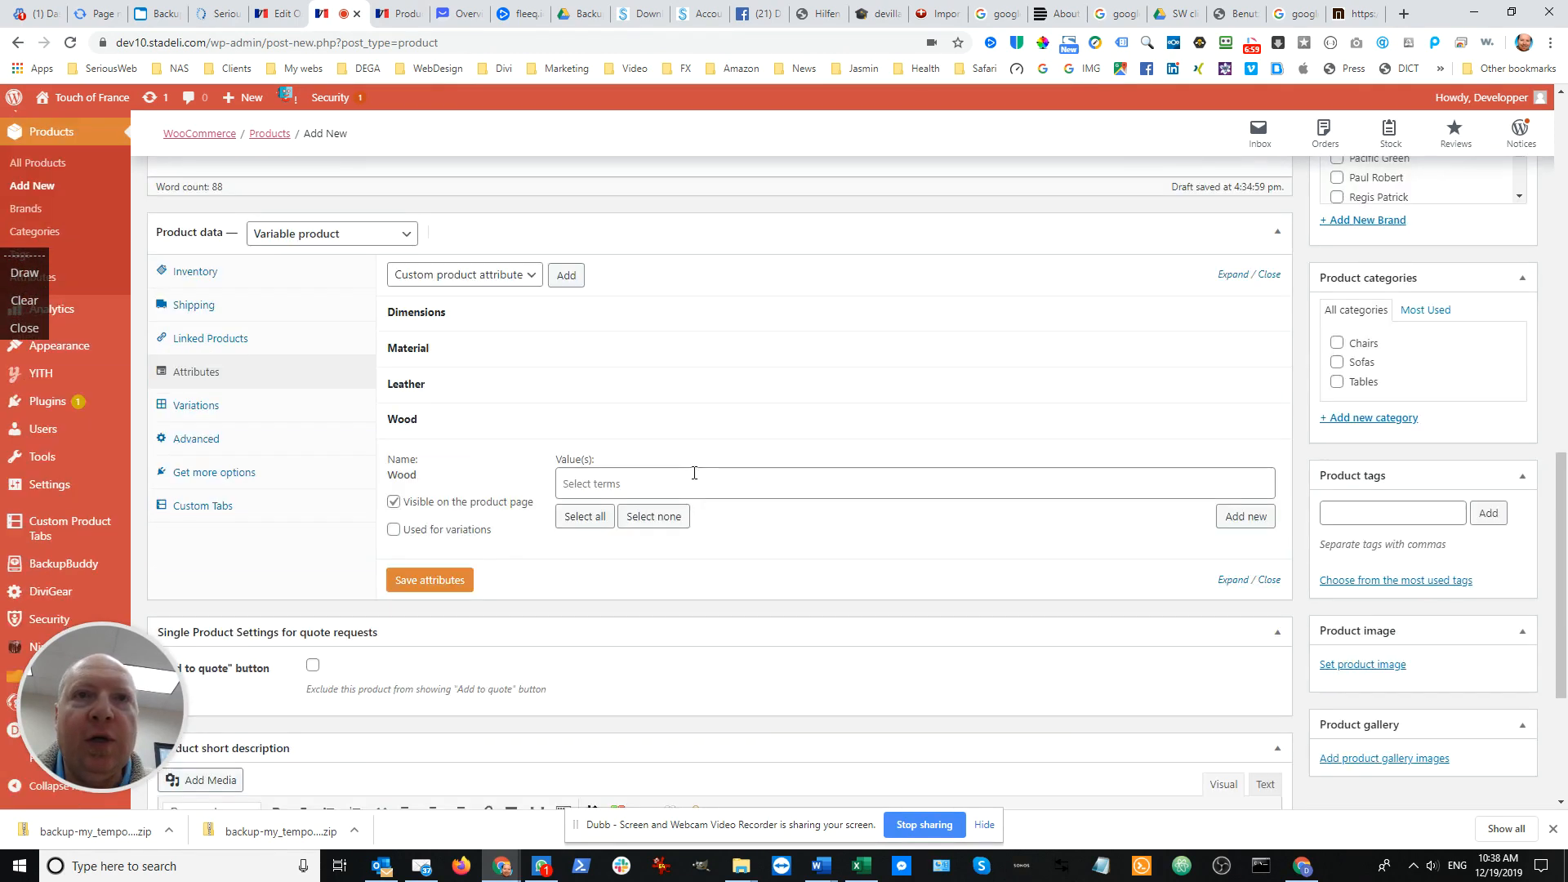
left_click(693, 473)
left_click(921, 433)
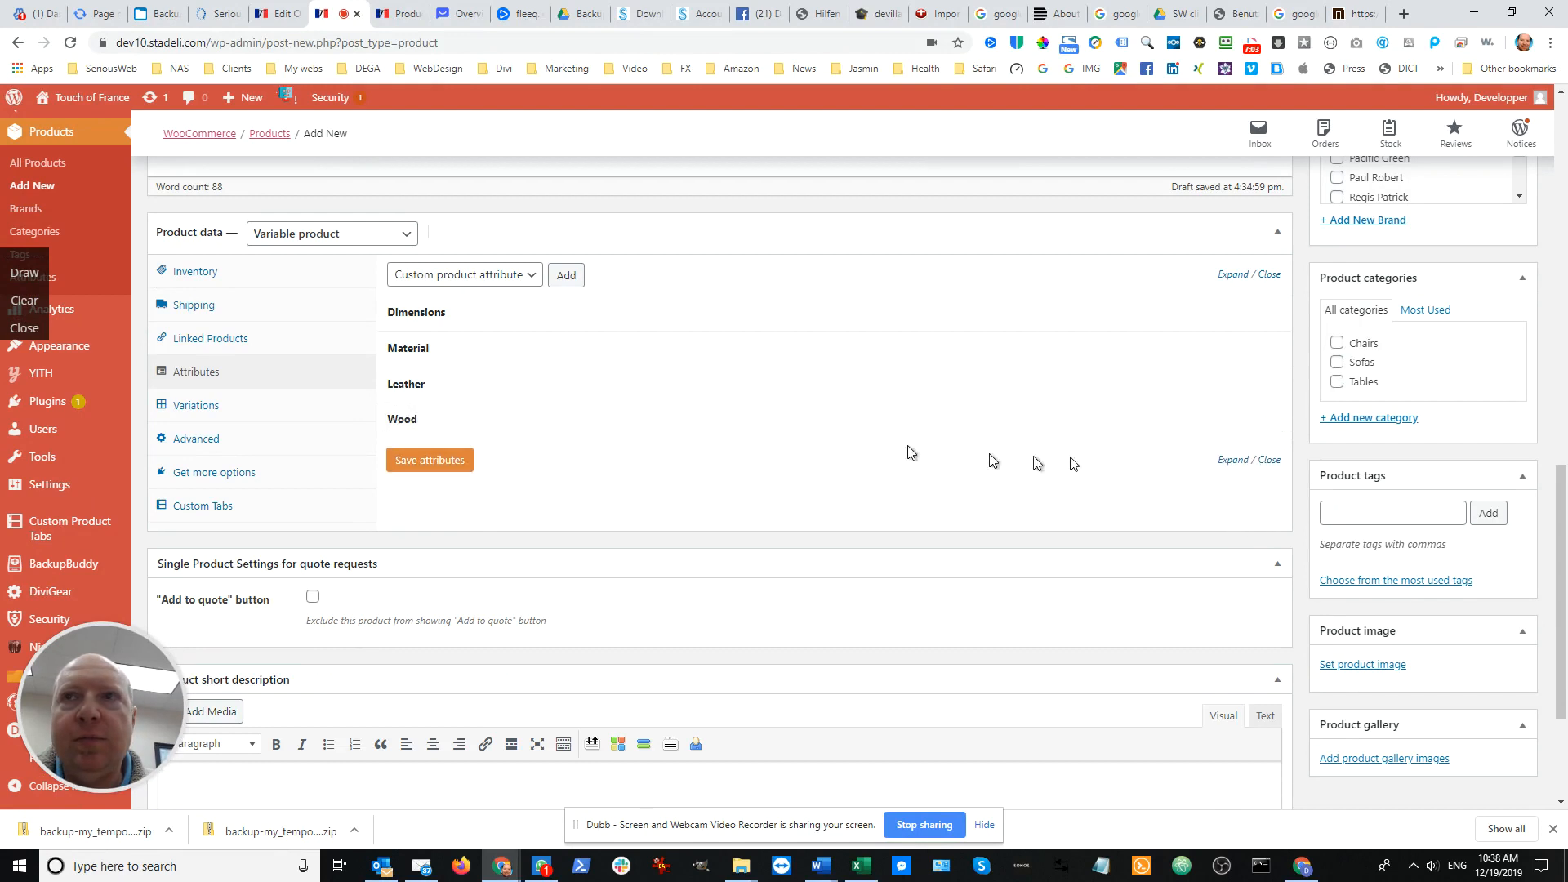
left_click(549, 424)
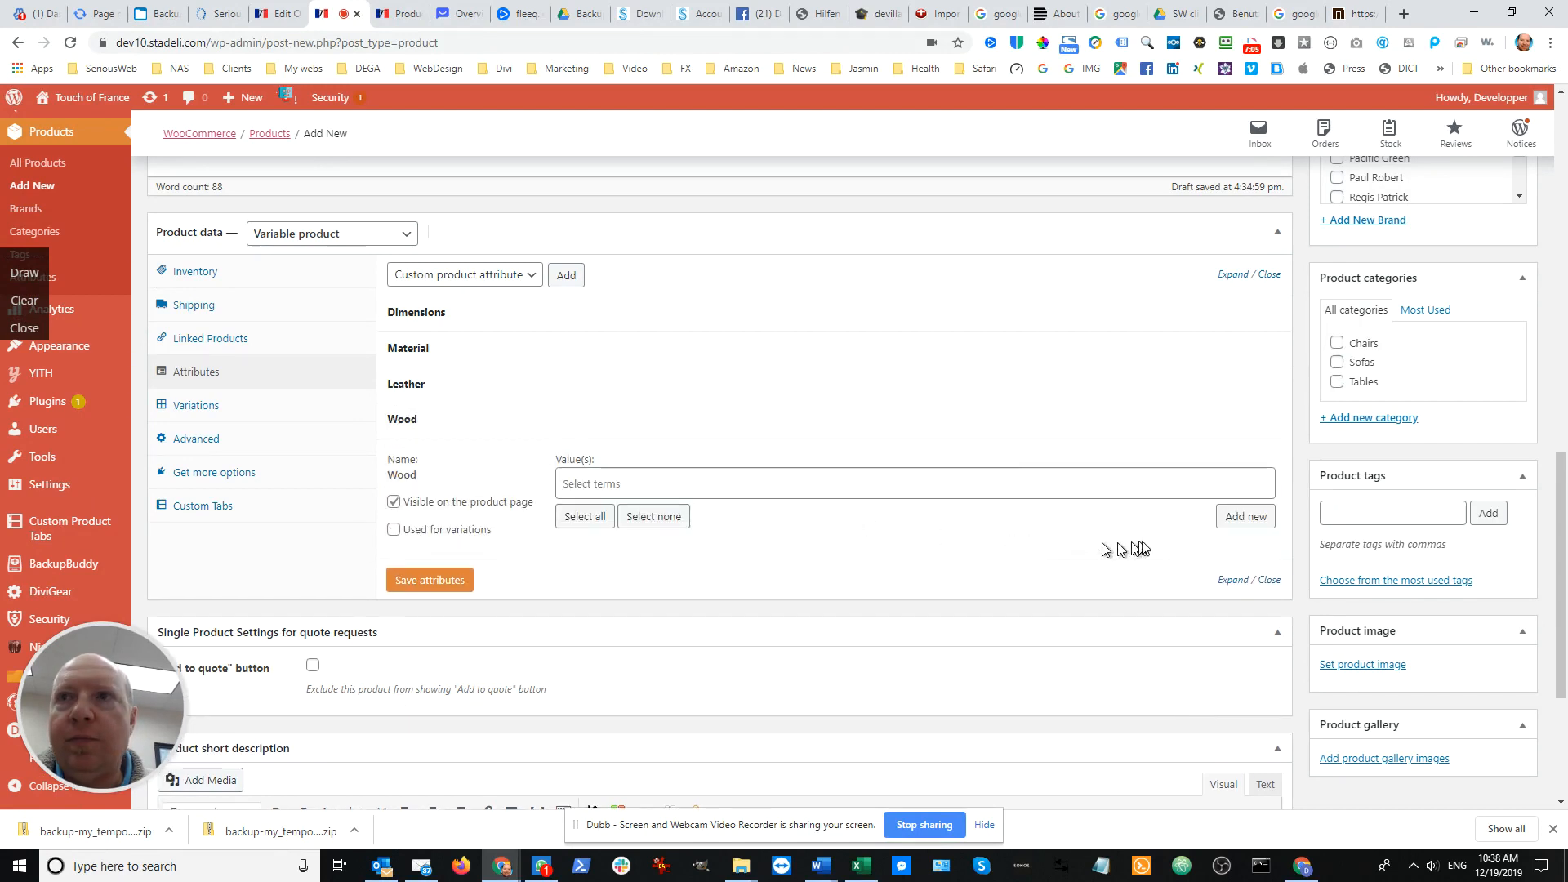
left_click(1238, 518)
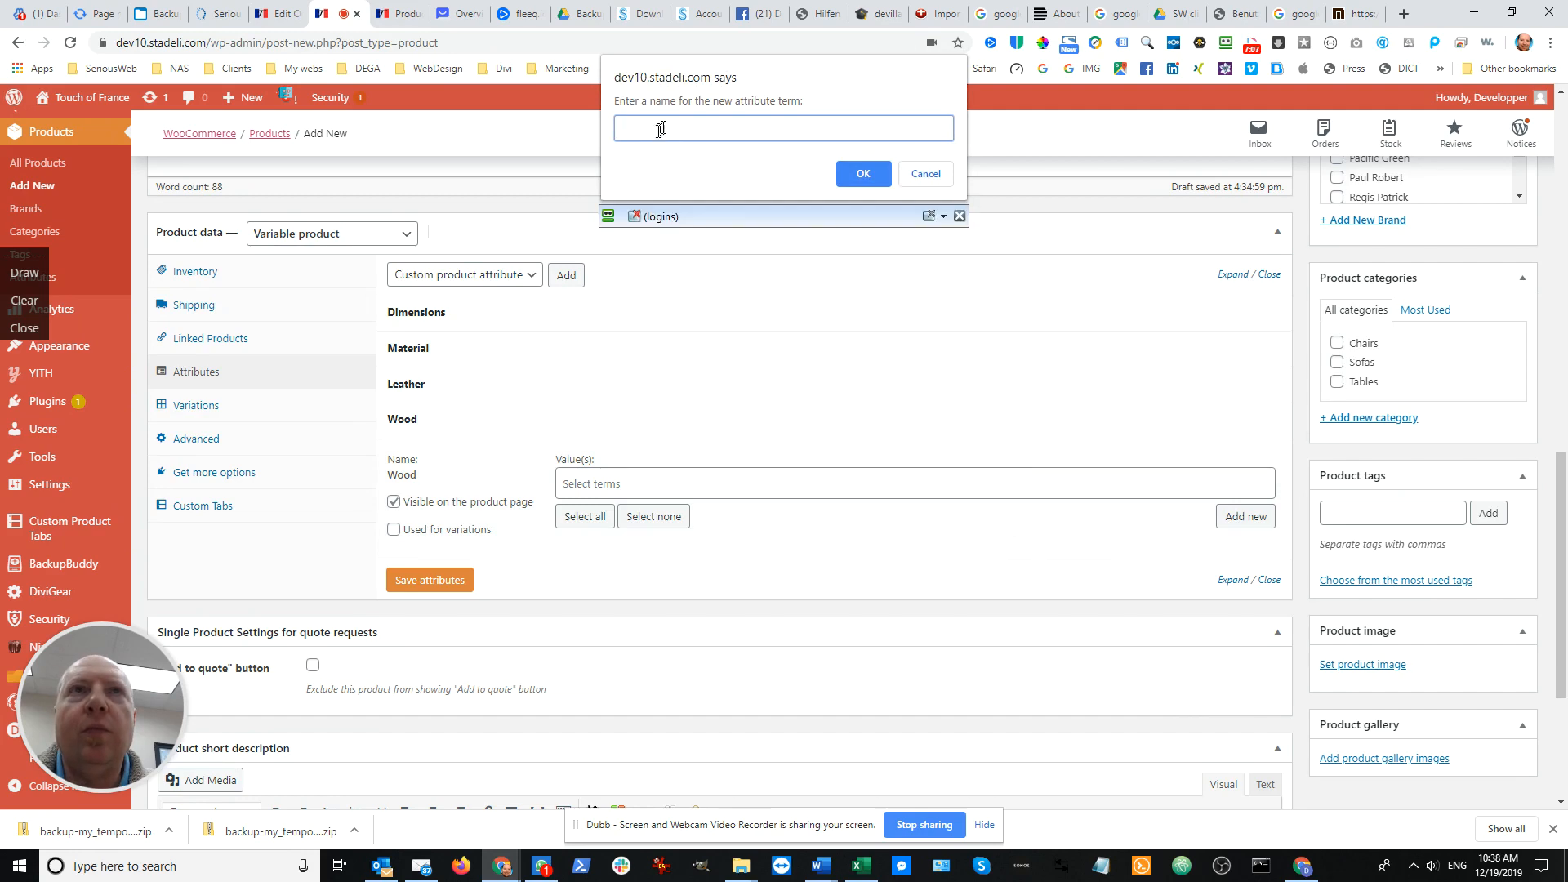
left_click(862, 176)
Create the new Wood term "Misted Ash", copying the name from the Bourbon chair's wood line in the description
scroll(473, 417, "up", 3)
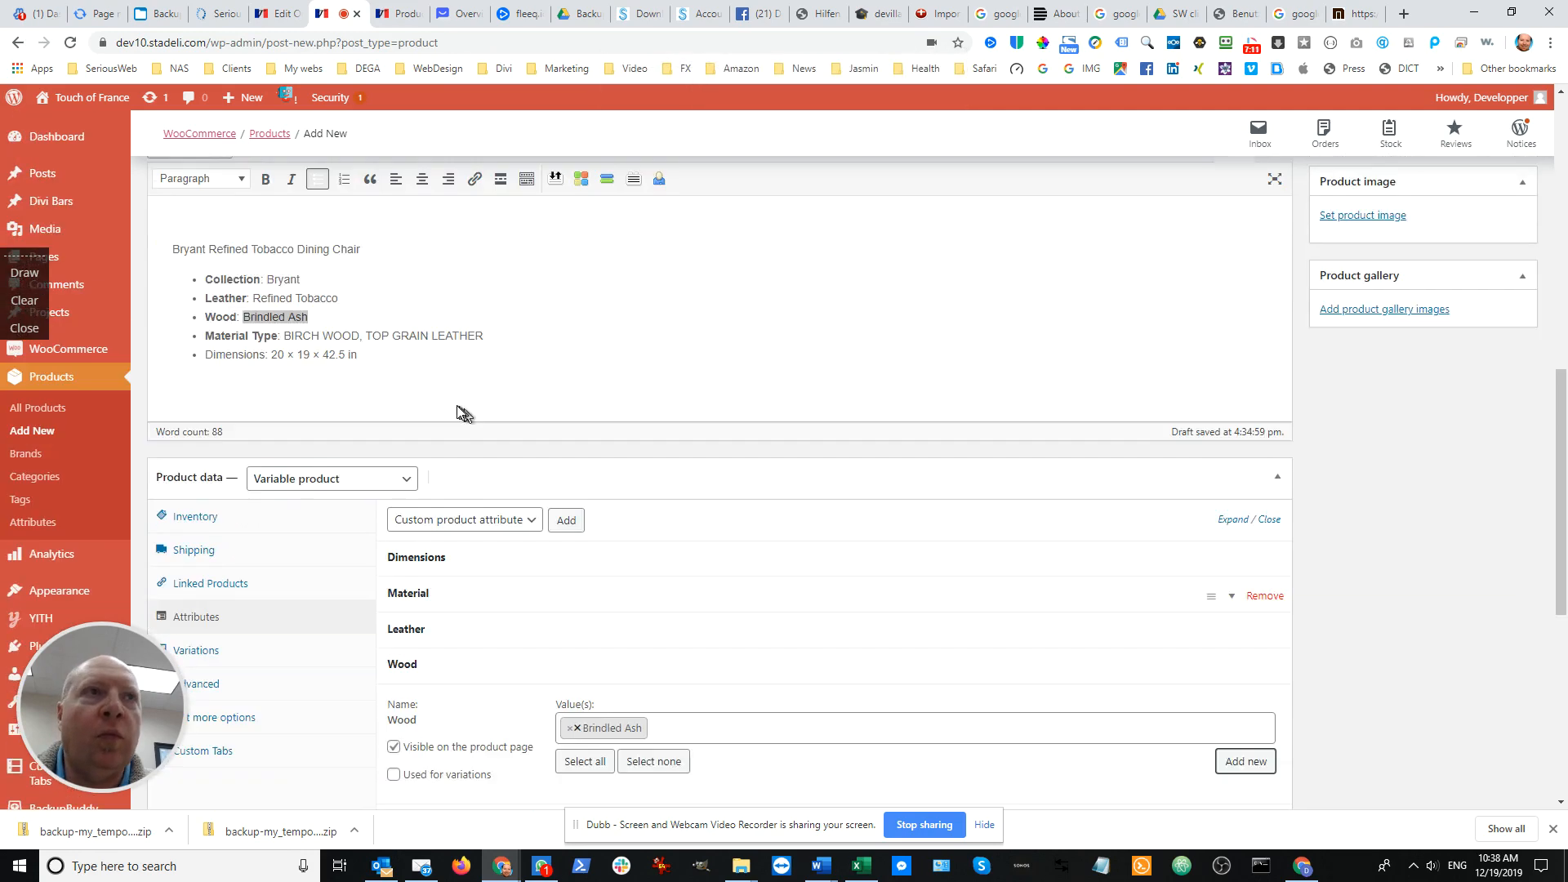
scroll(441, 405, "up", 2)
left_click_drag(327, 306, 246, 310)
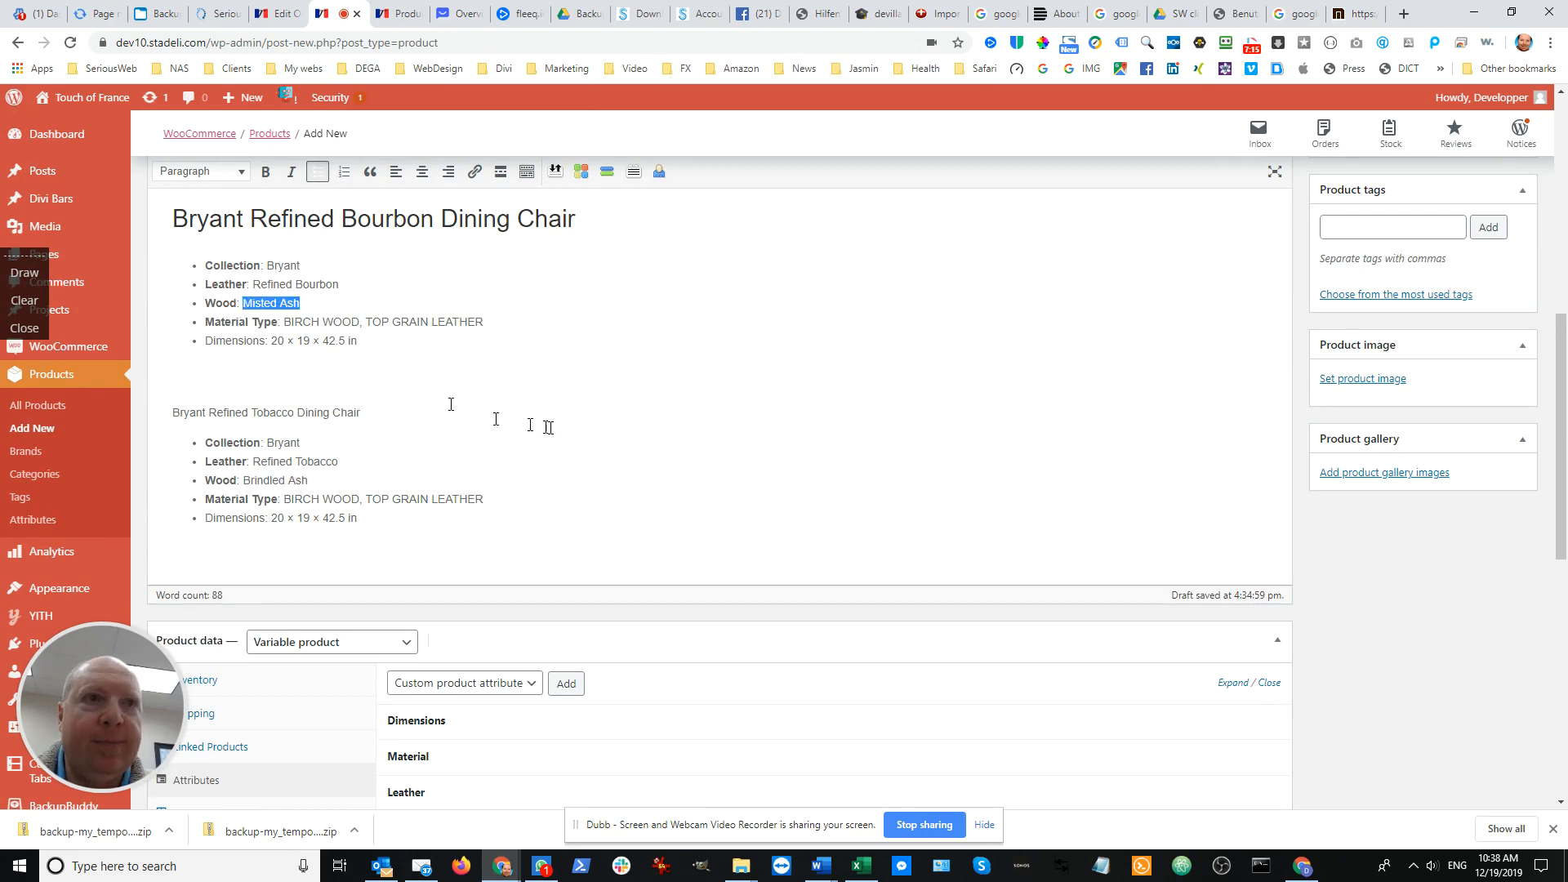
scroll(548, 427, "down", 3)
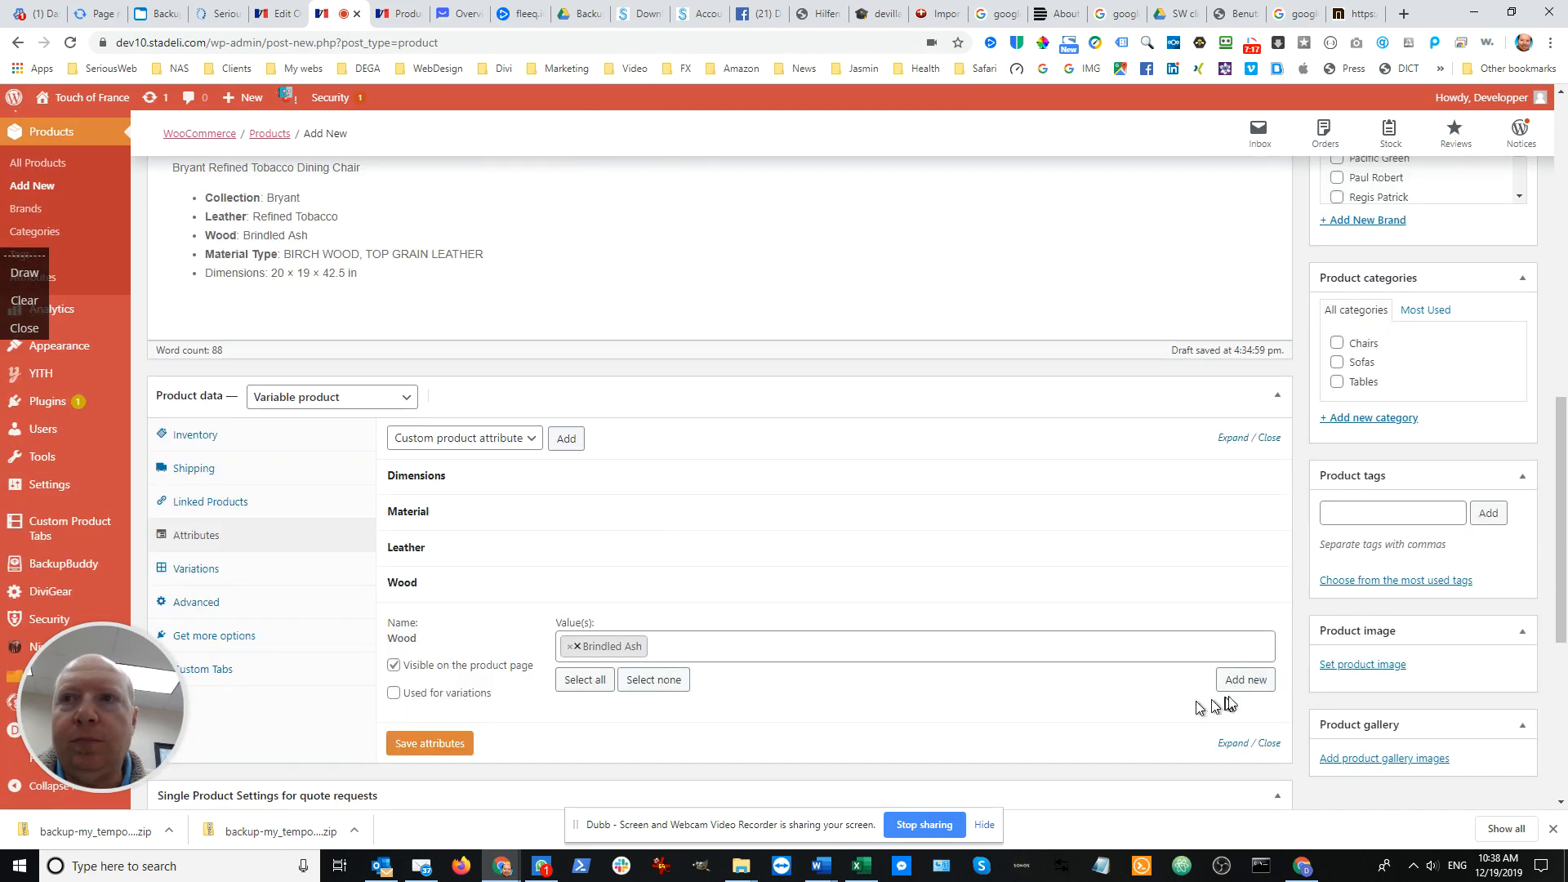
left_click(1244, 683)
type("Misted Ash")
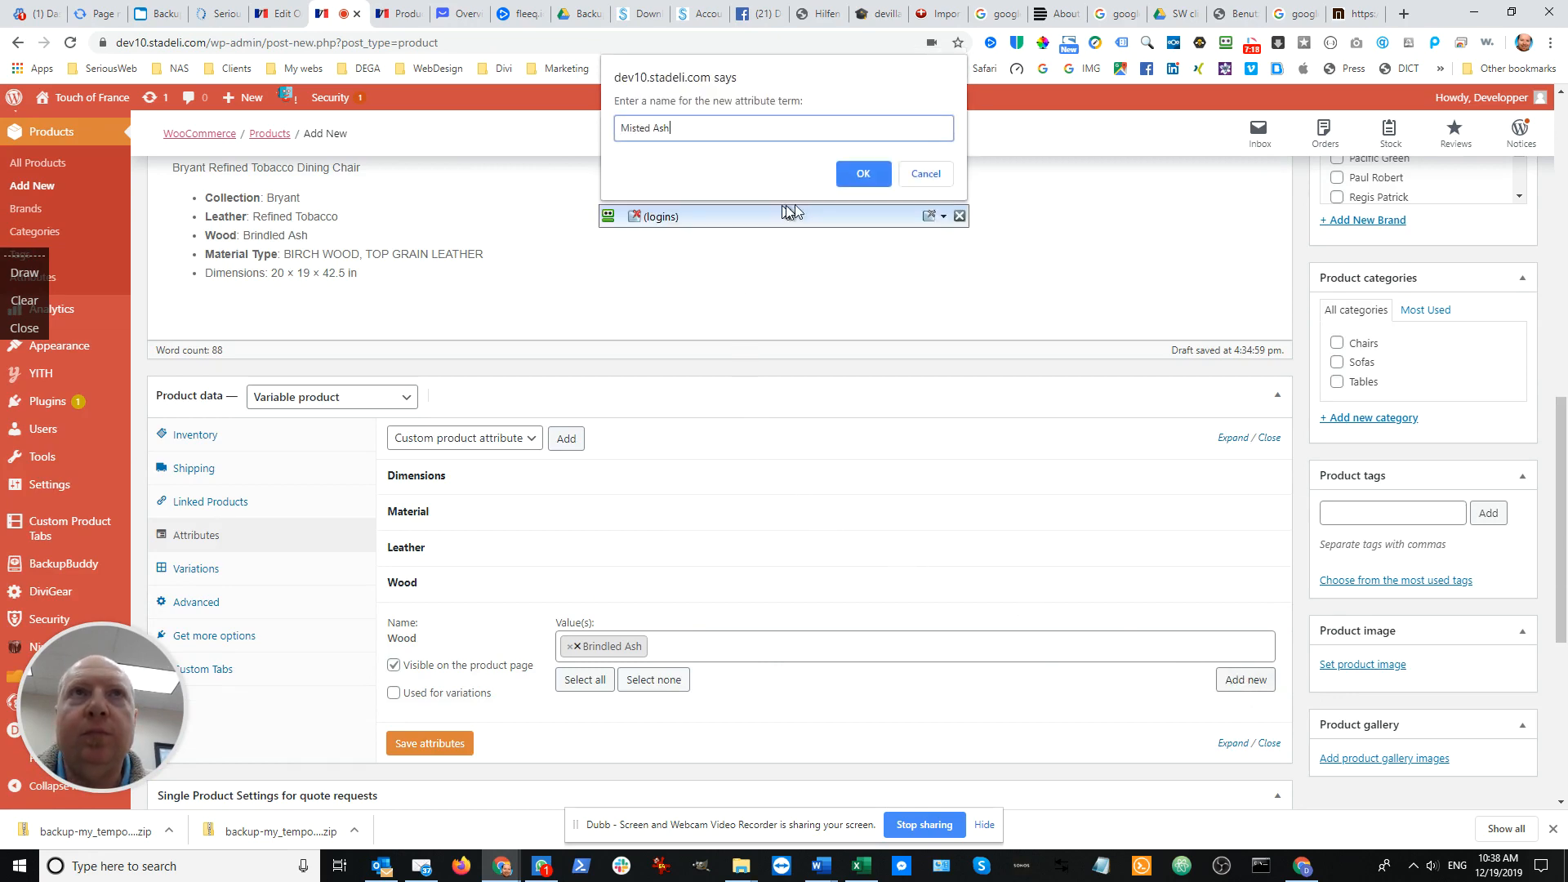
left_click(864, 175)
Check the wood lines of the other chairs, enable the Wood attribute for variations and save the attributes
scroll(457, 327, "up", 7)
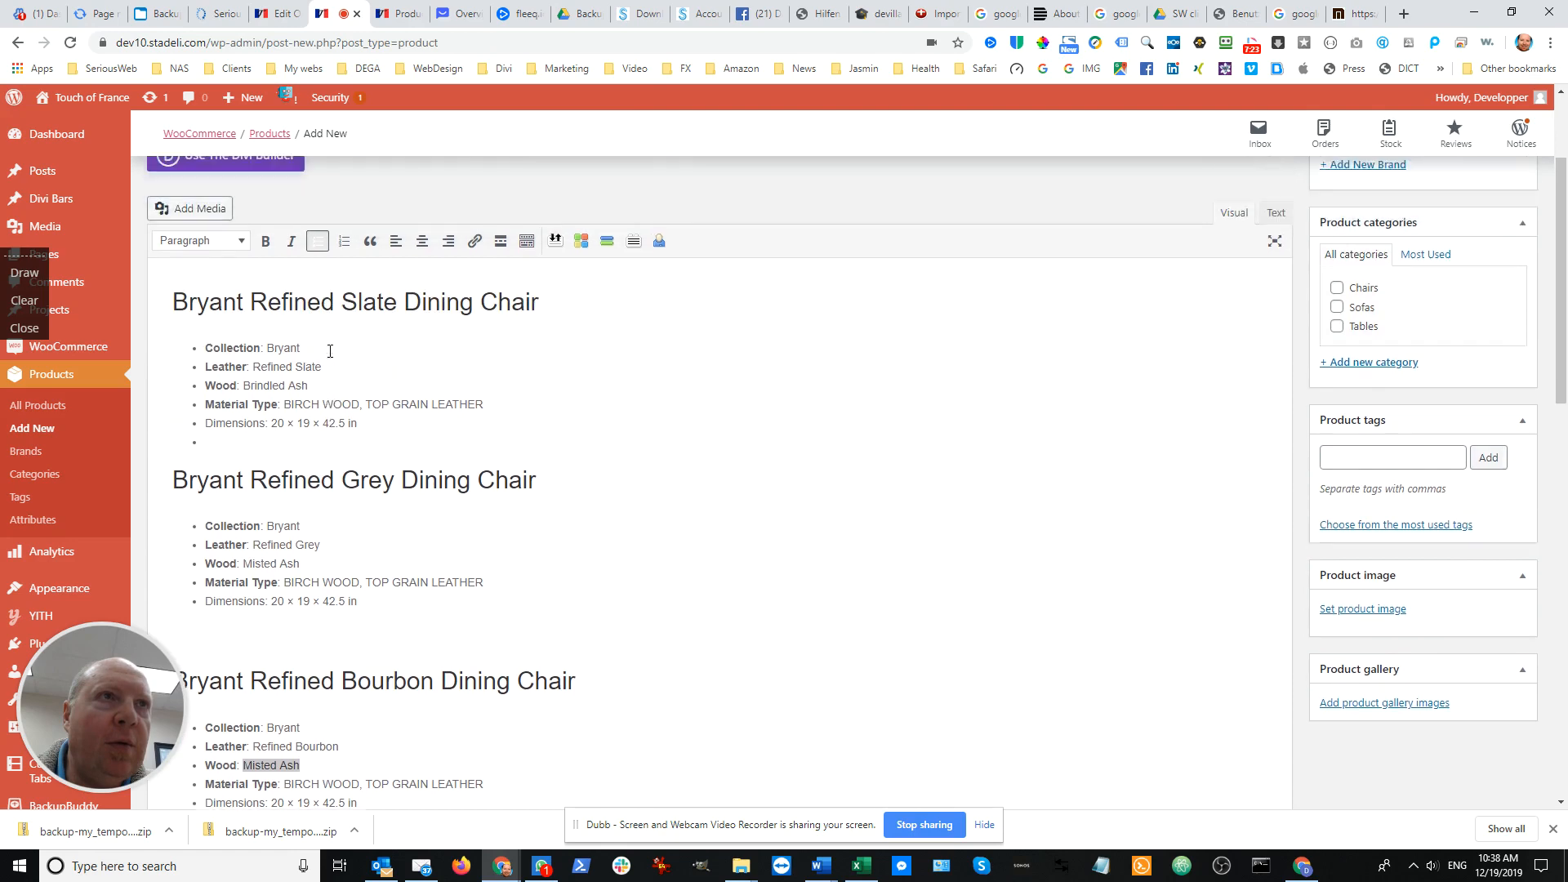
scroll(547, 505, "down", 5)
scroll(510, 500, "down", 5)
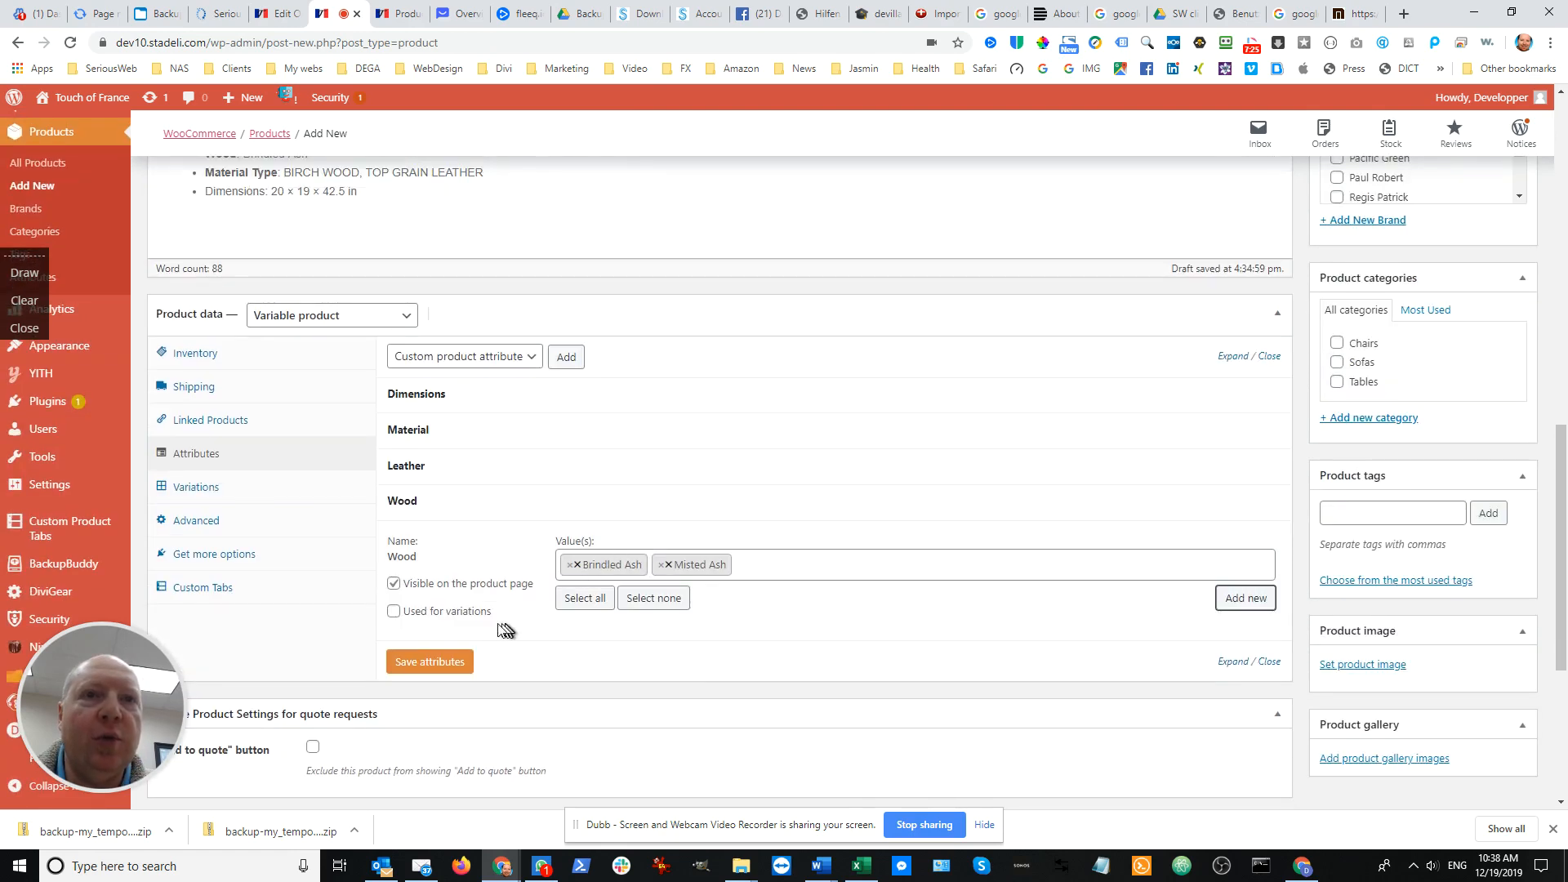
left_click(411, 662)
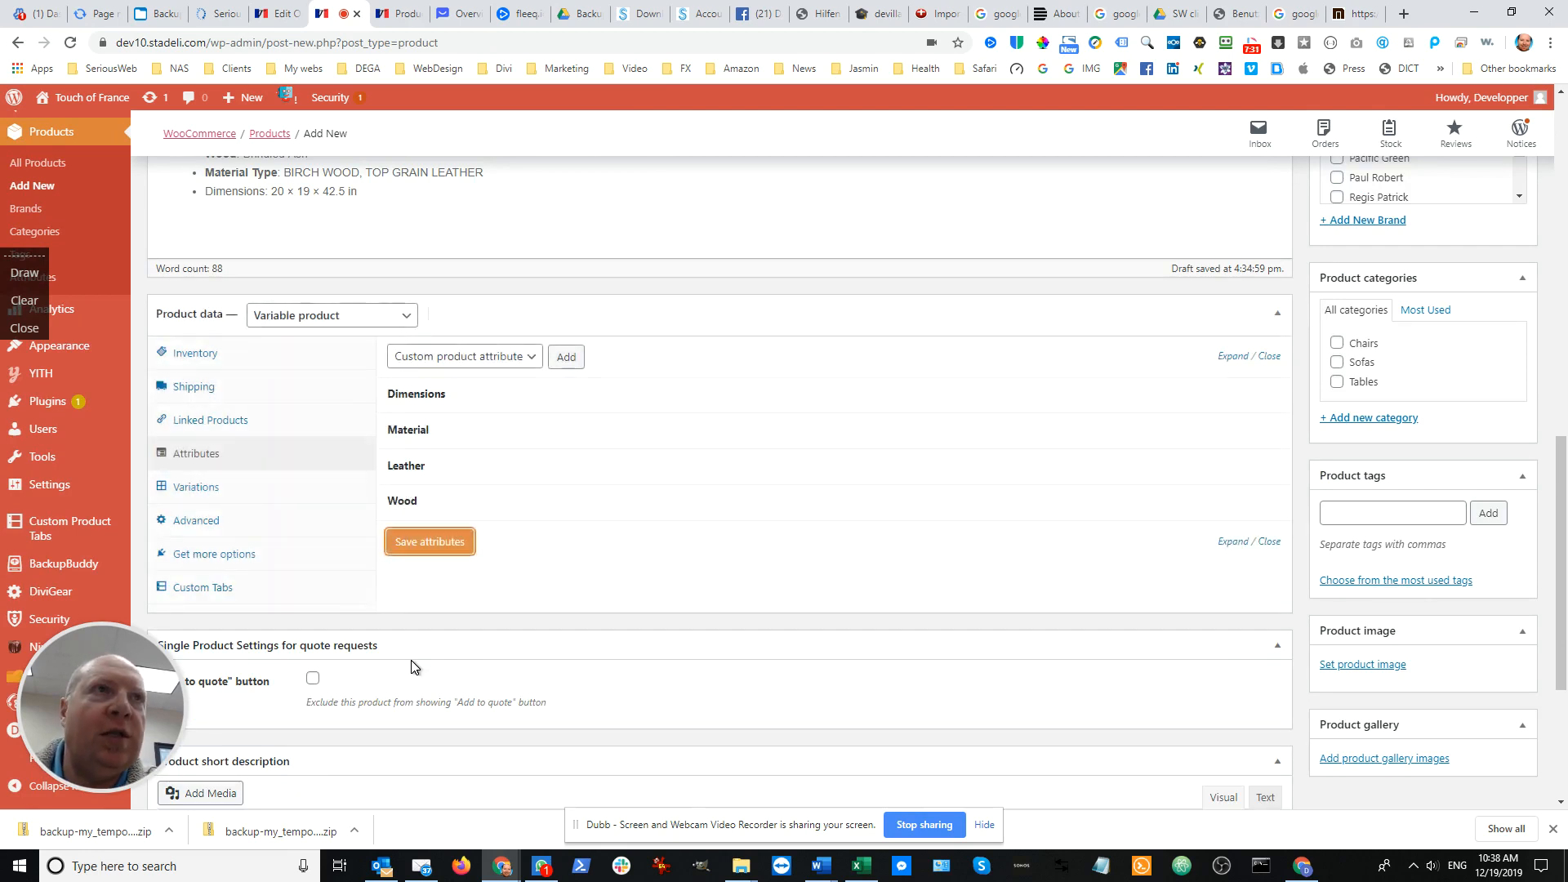
Review the chair descriptions and open the product's variation settings
scroll(400, 620, "up", 3)
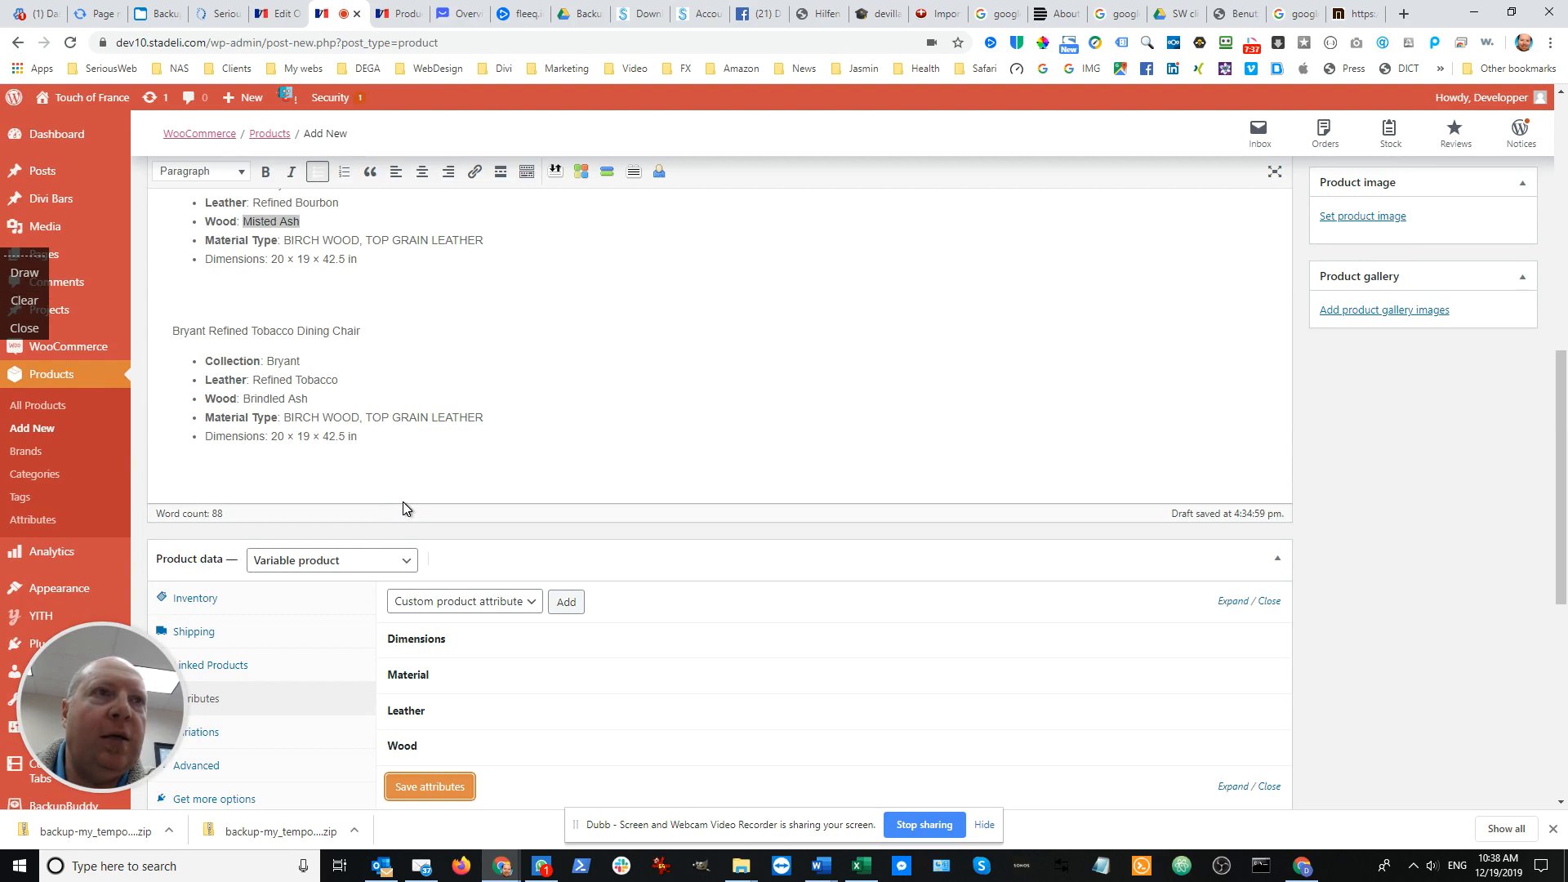
scroll(457, 519, "down", 3)
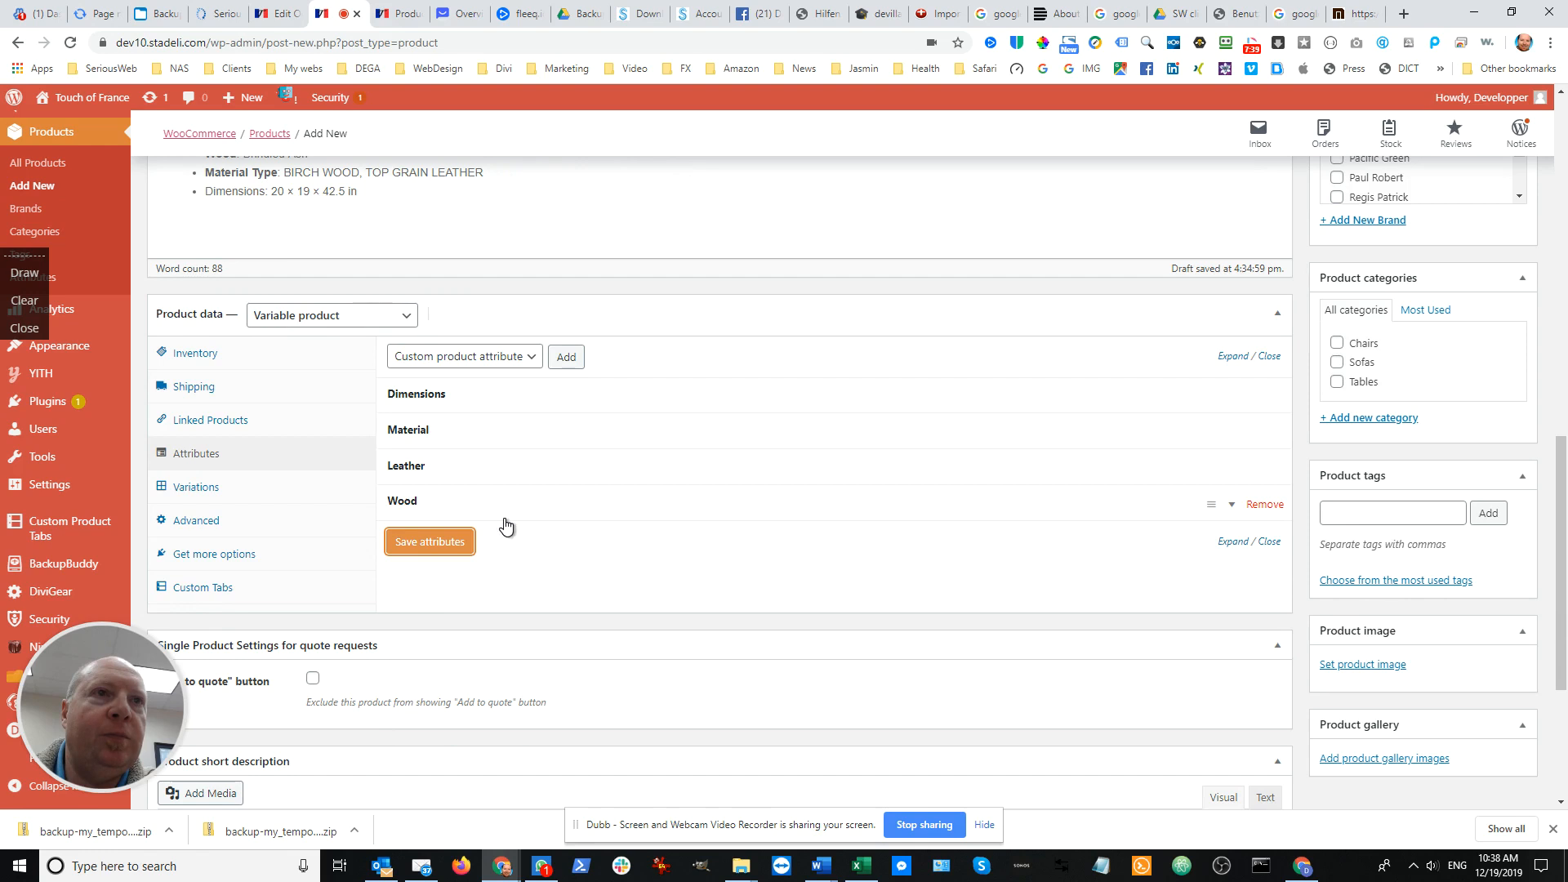
left_click(200, 491)
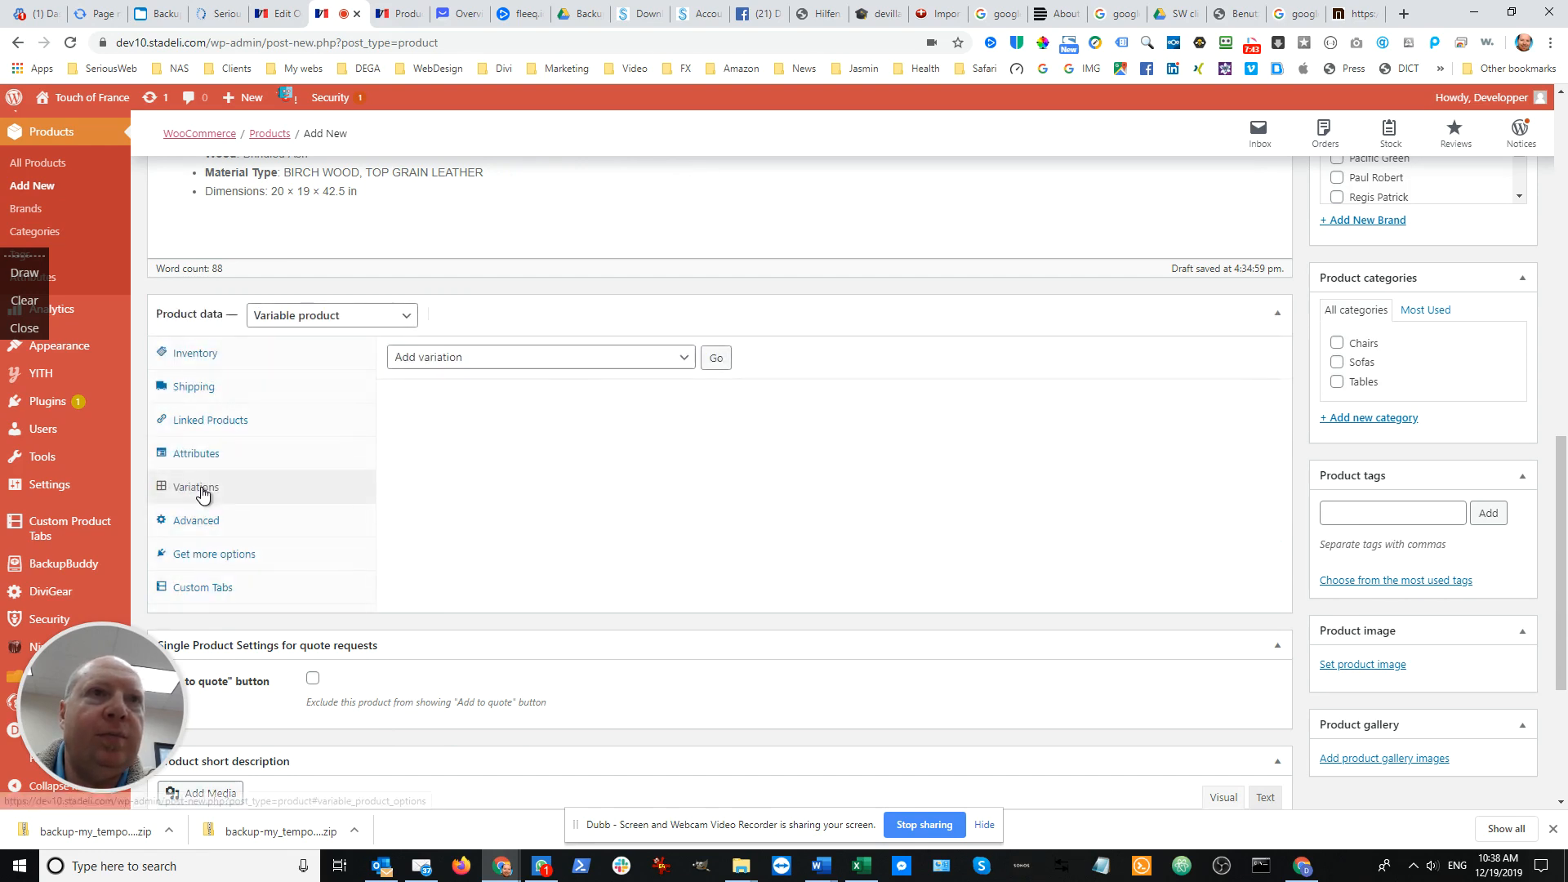
left_click(681, 358)
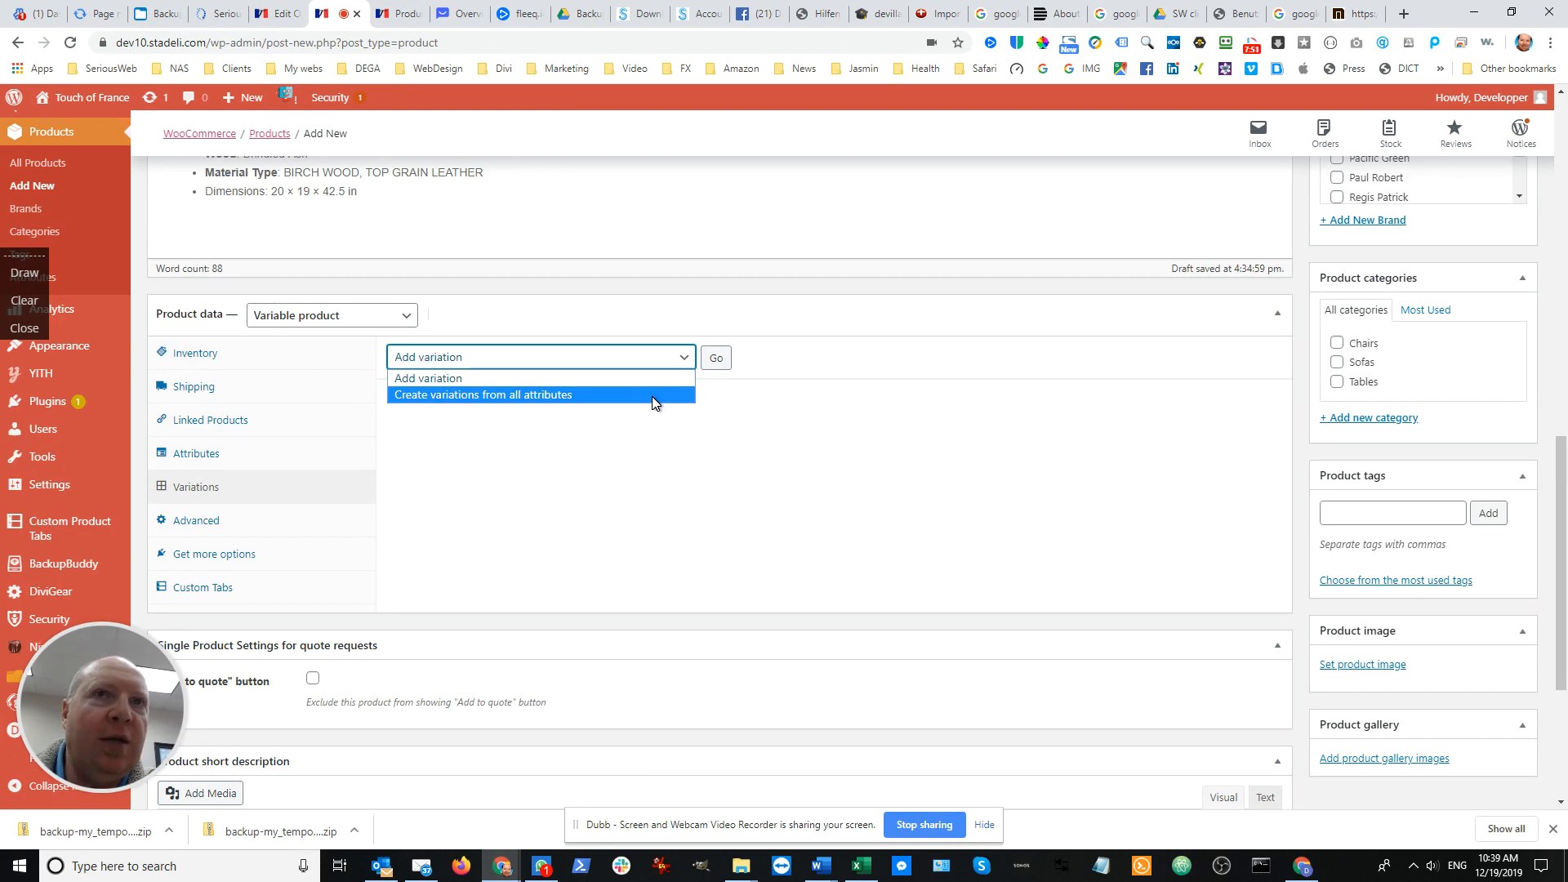
left_click(613, 357)
scroll(612, 357, "up", 2)
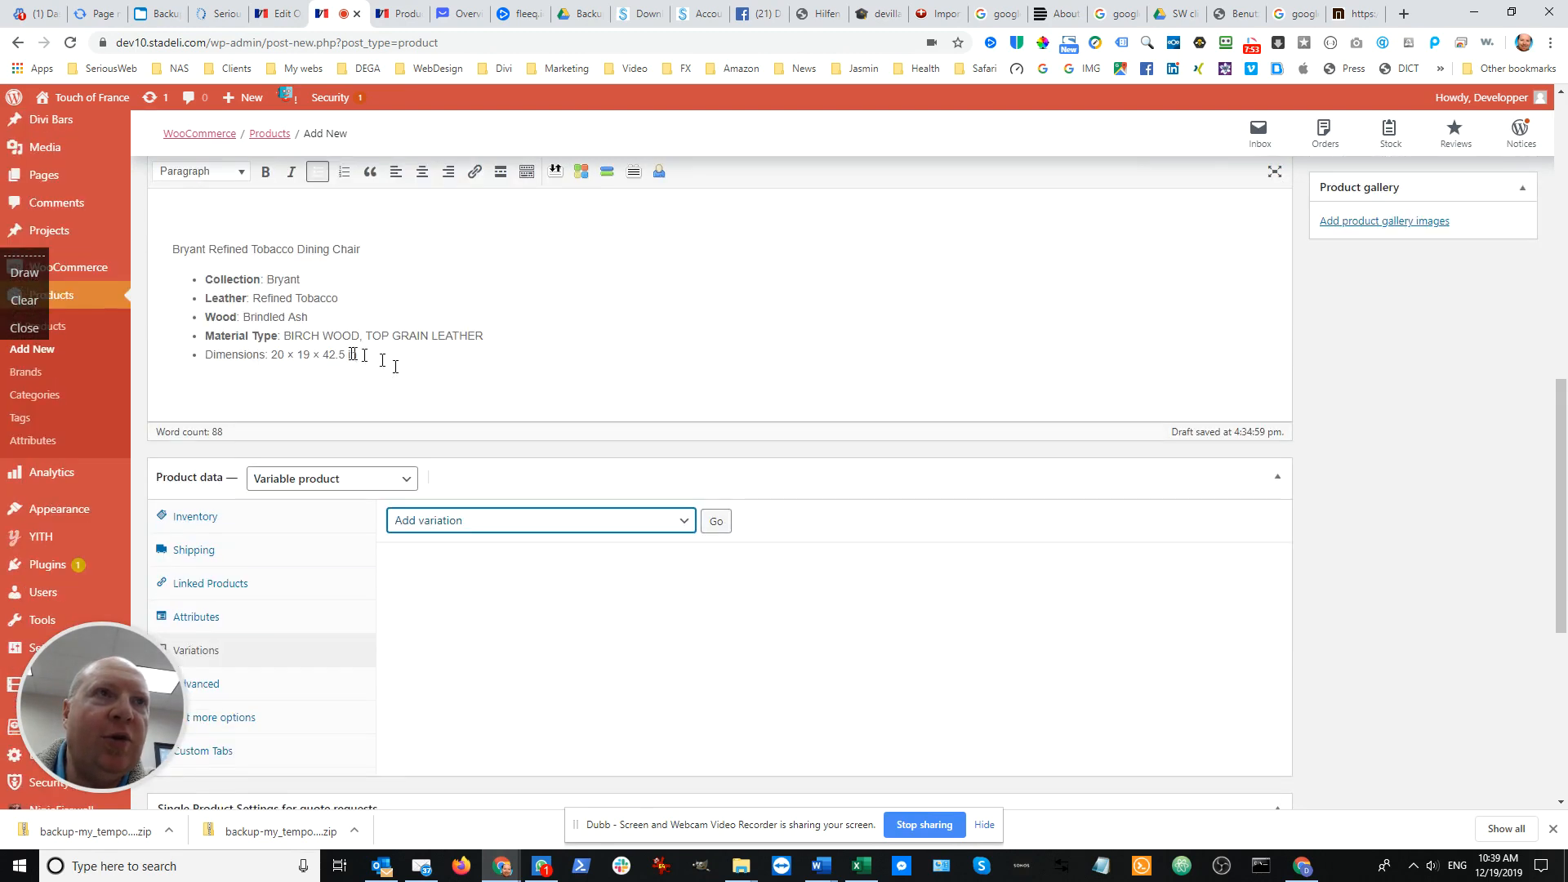
scroll(302, 323, "up", 1)
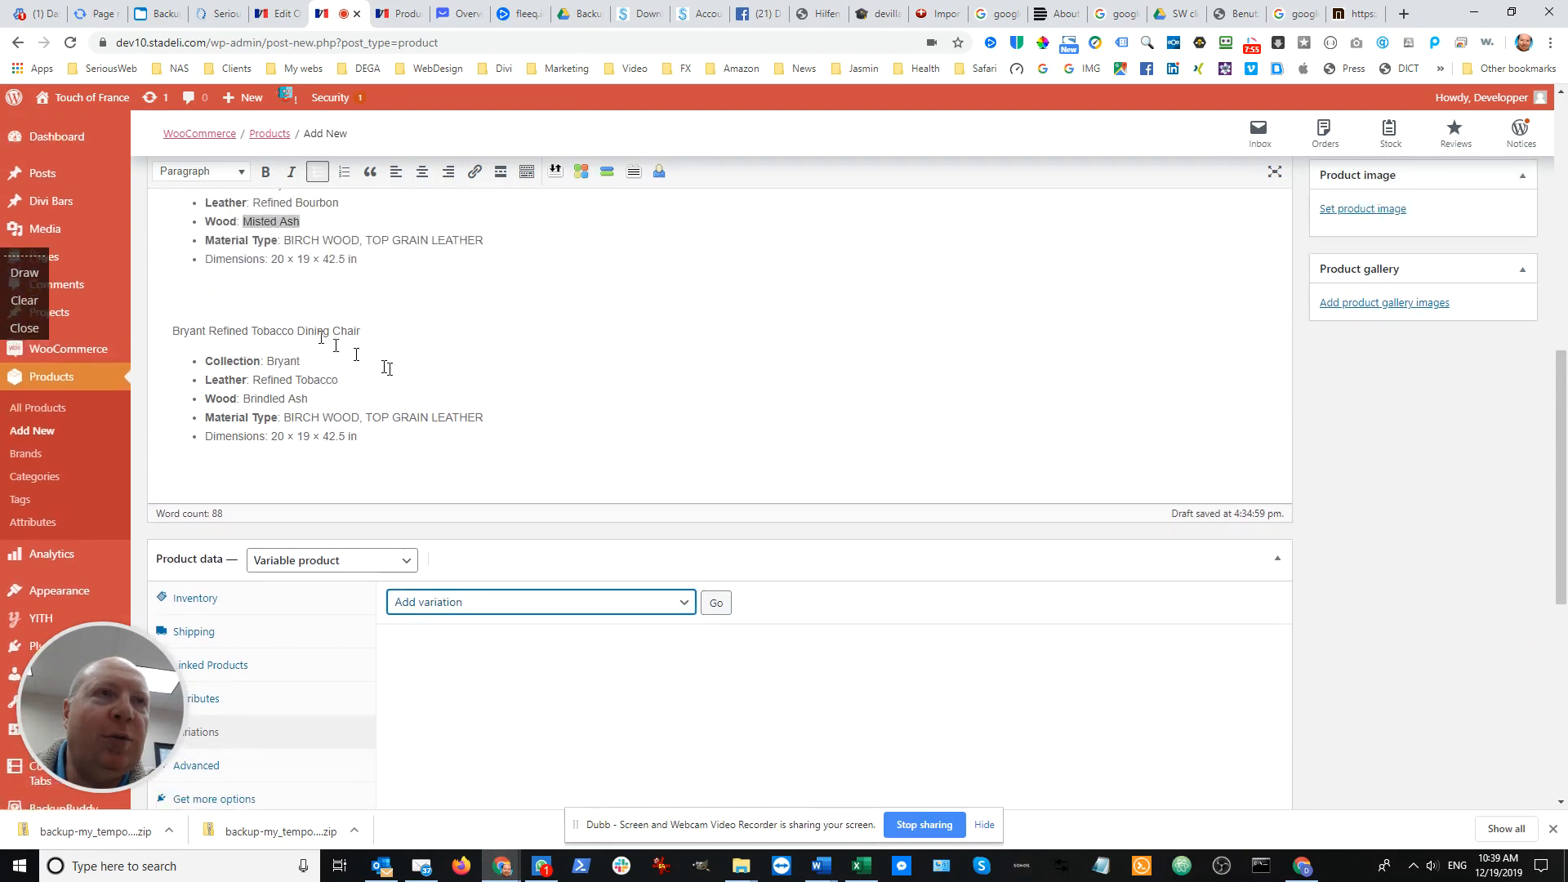
scroll(480, 437, "down", 2)
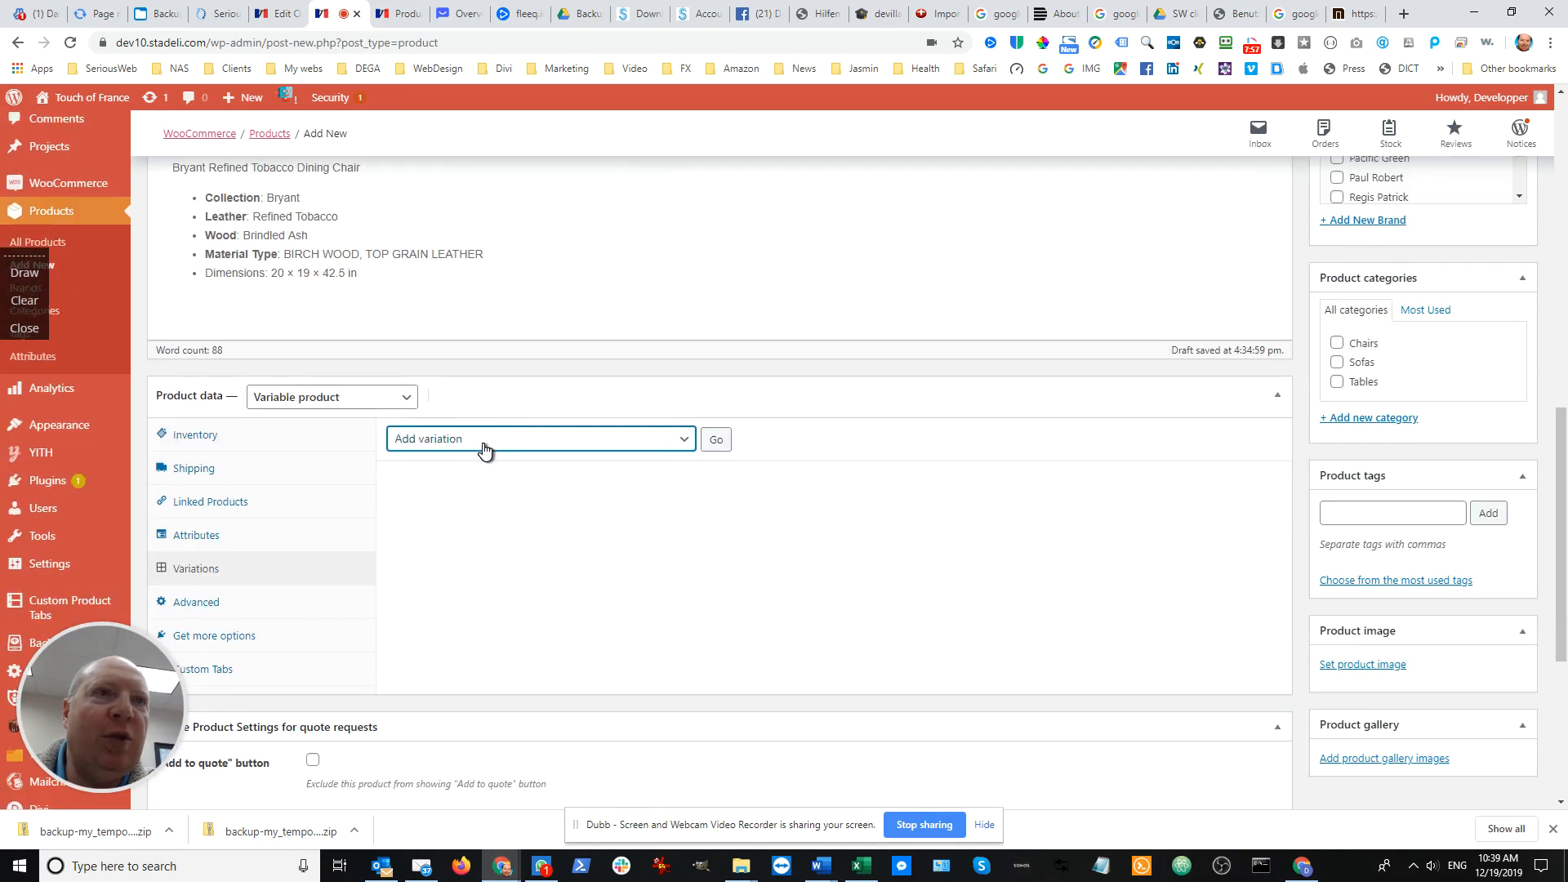
left_click(484, 448)
left_click(482, 449)
left_click(485, 448)
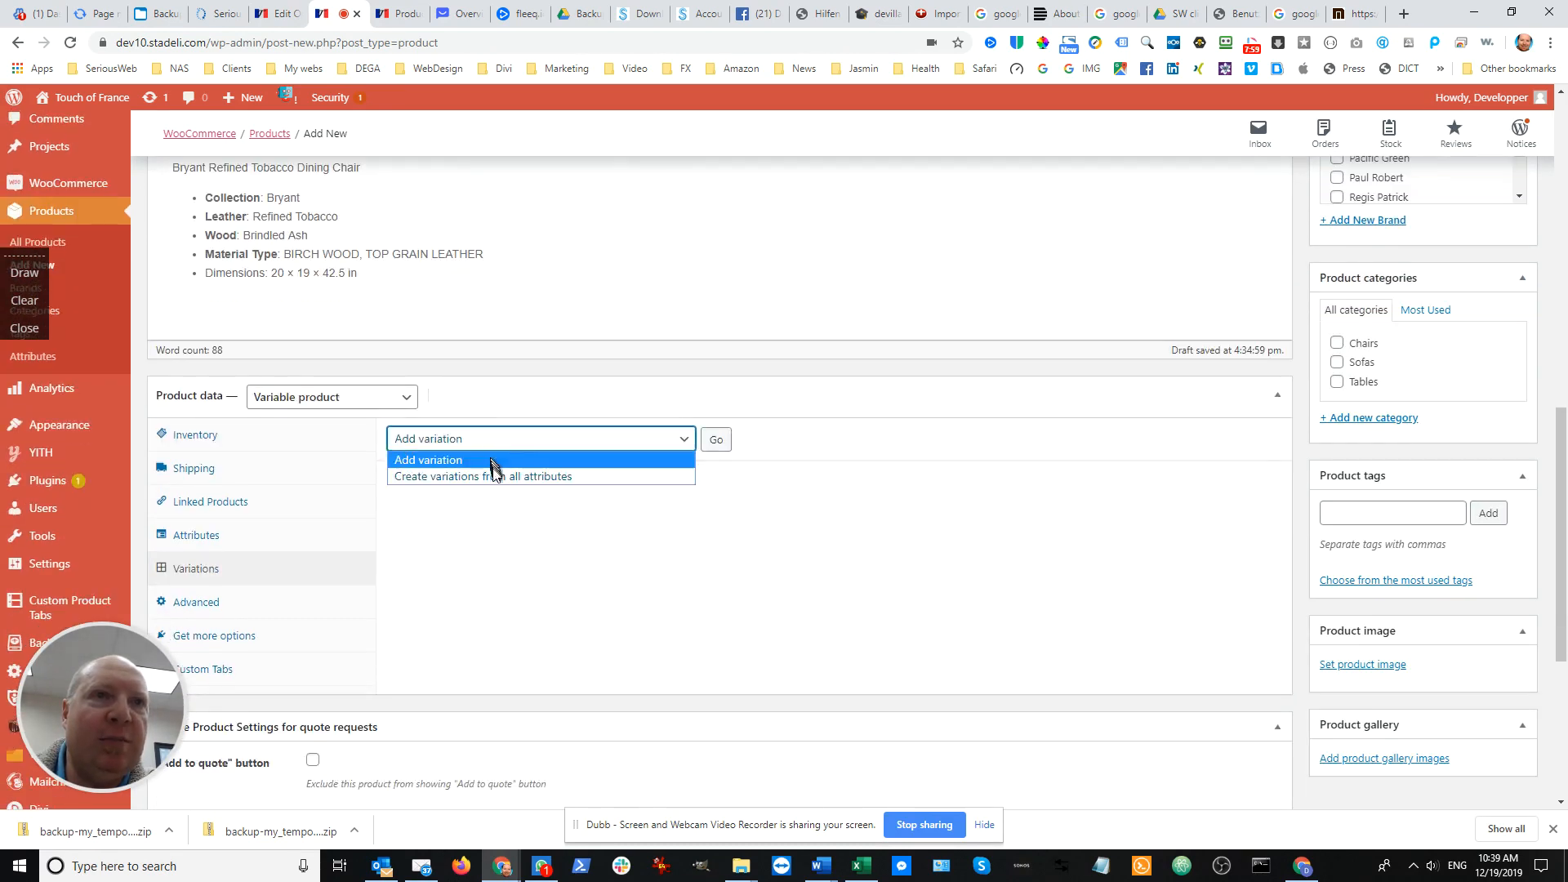
left_click(494, 476)
left_click(723, 440)
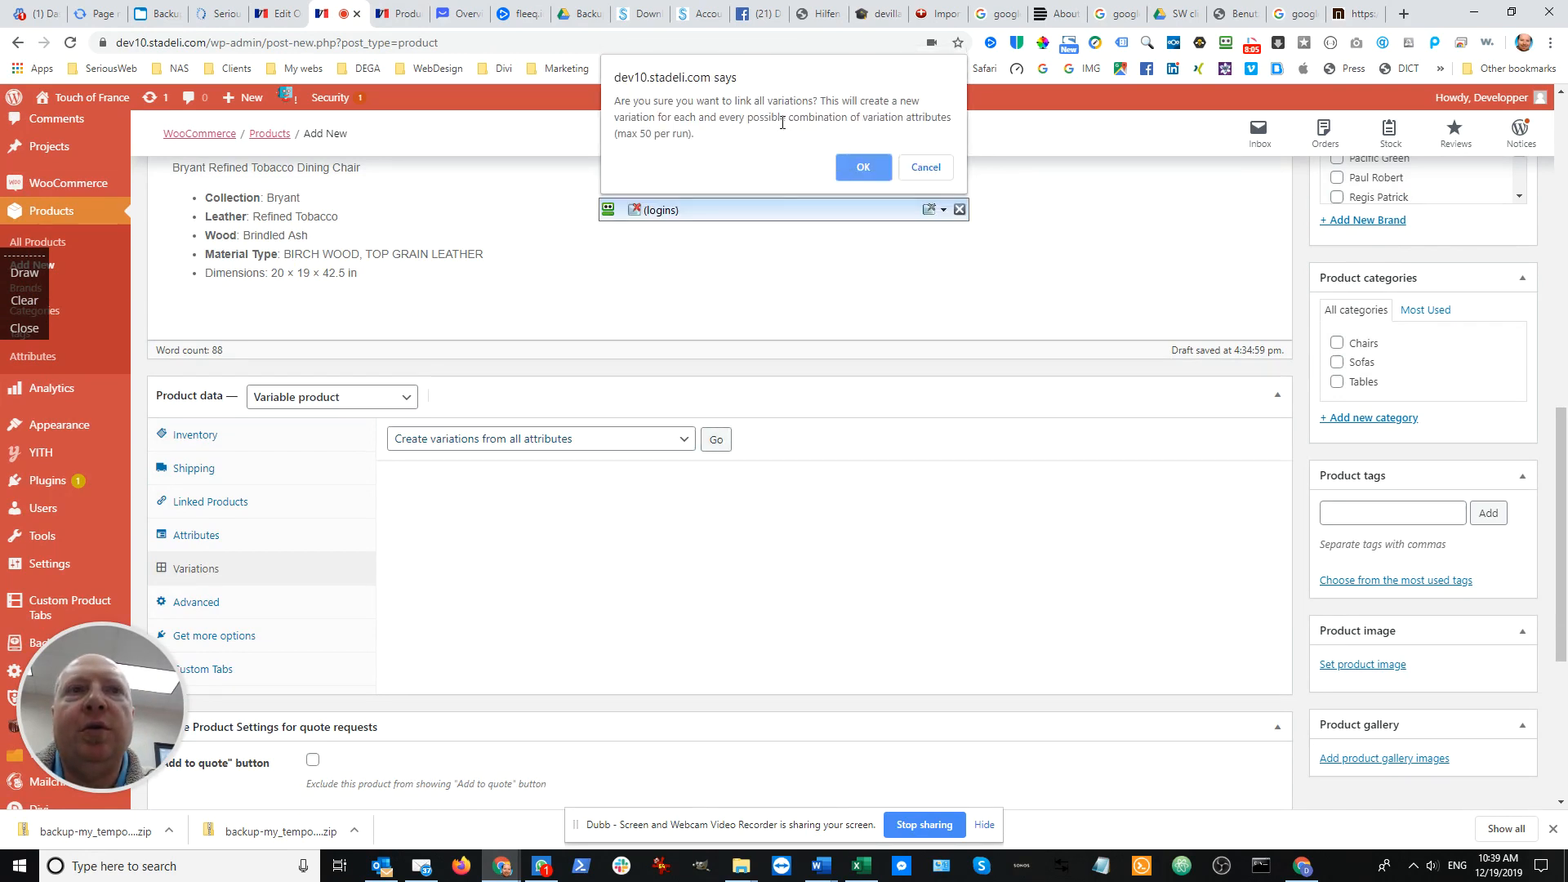
left_click(926, 167)
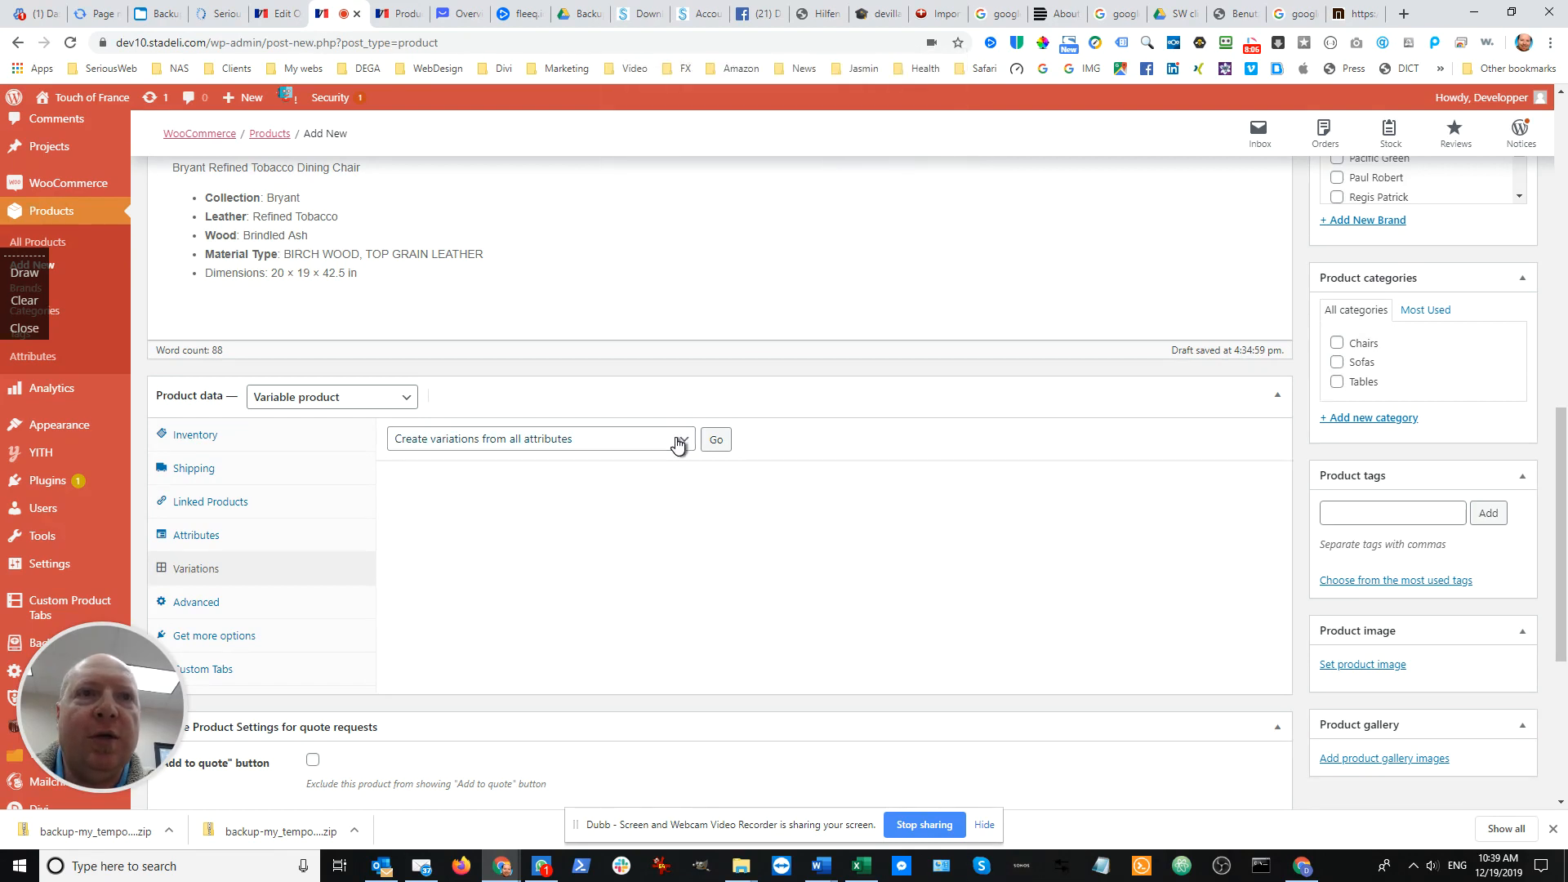
Add a single blank variation to the product instead of generating all attribute combinations
left_click(682, 441)
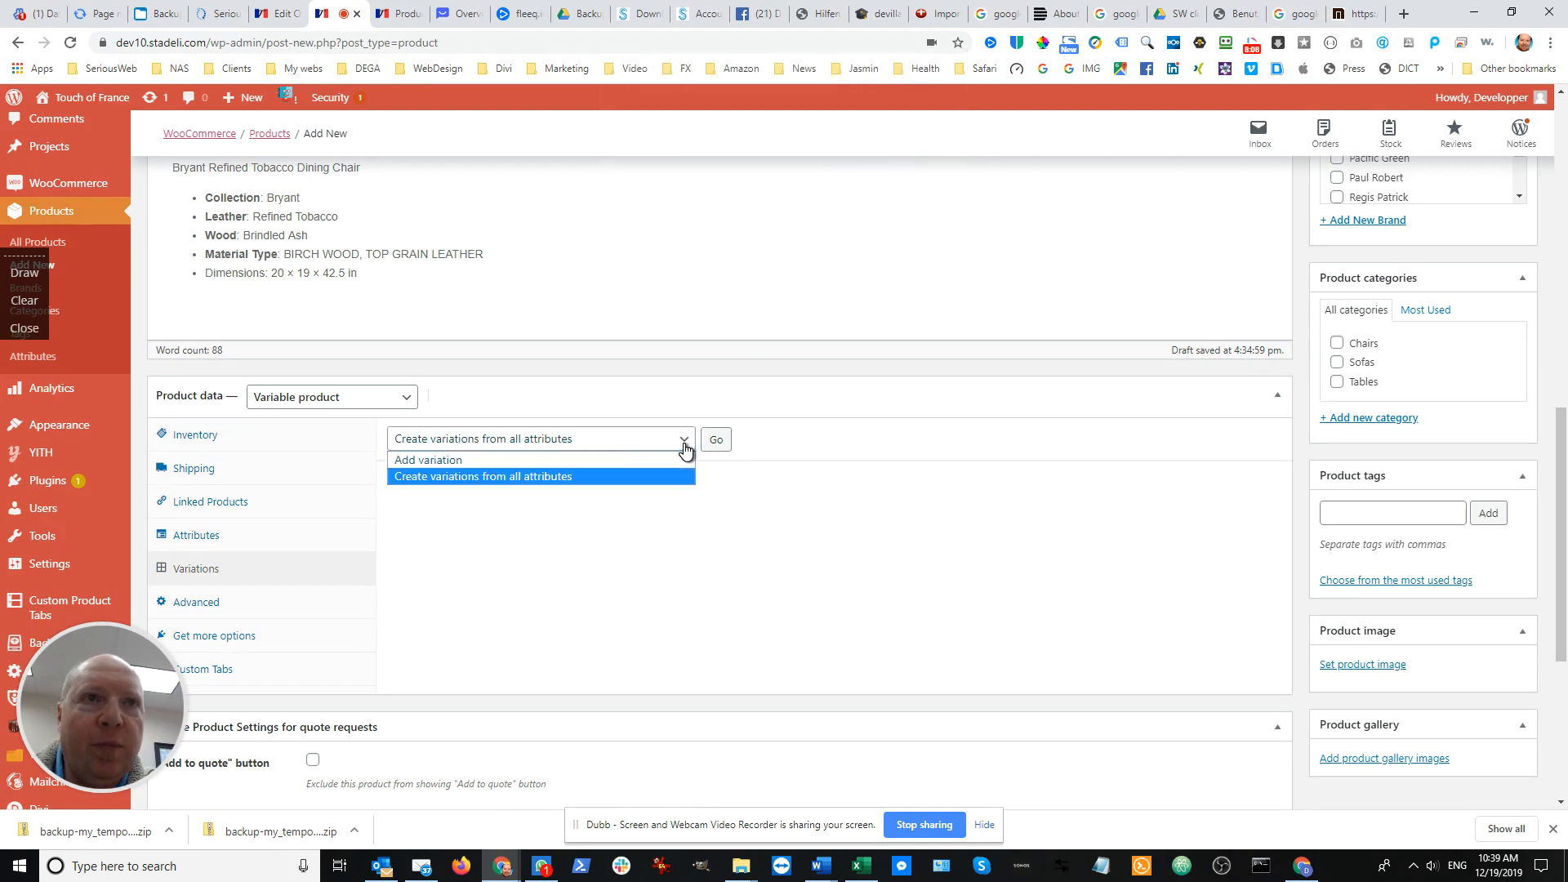
left_click(633, 456)
left_click(716, 441)
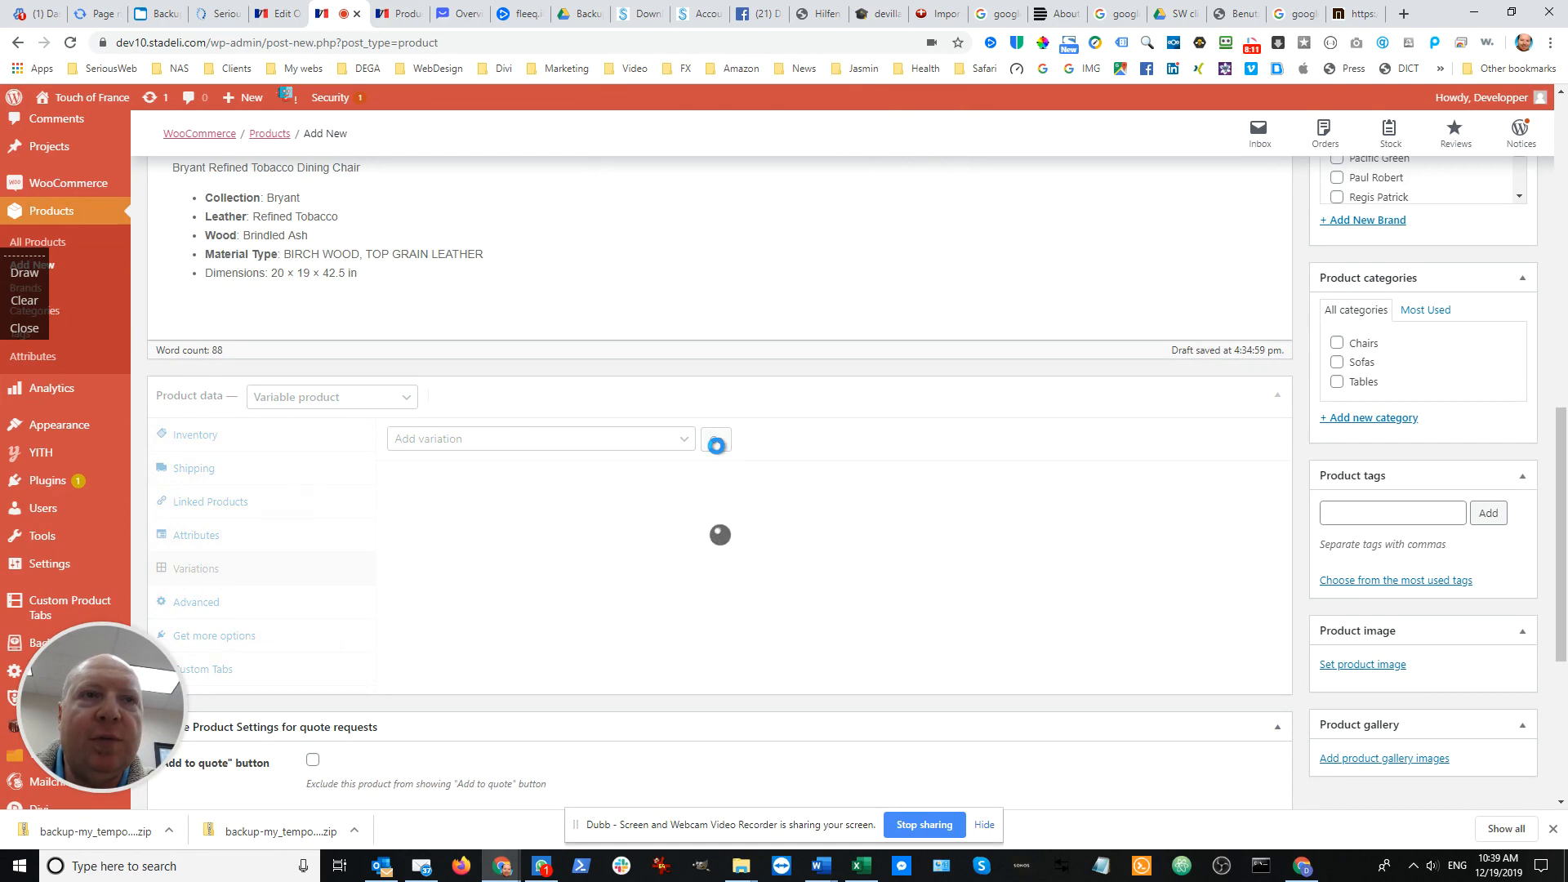
Review the new variation's leather choices and check the Slate chair's leather and wood in the product description
scroll(652, 467, "down", 2)
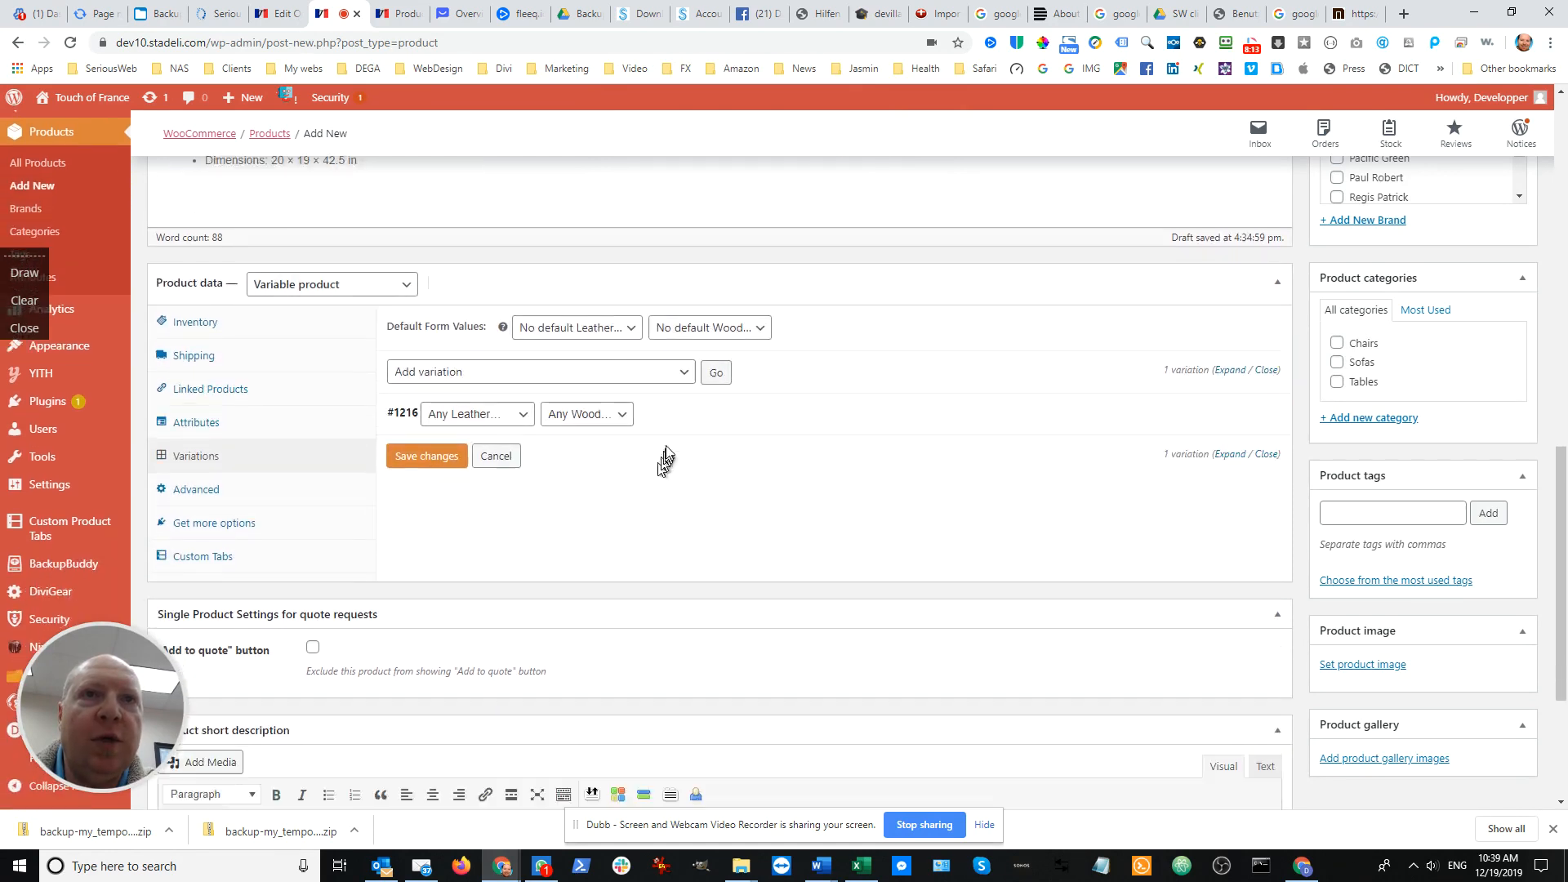
left_click(684, 326)
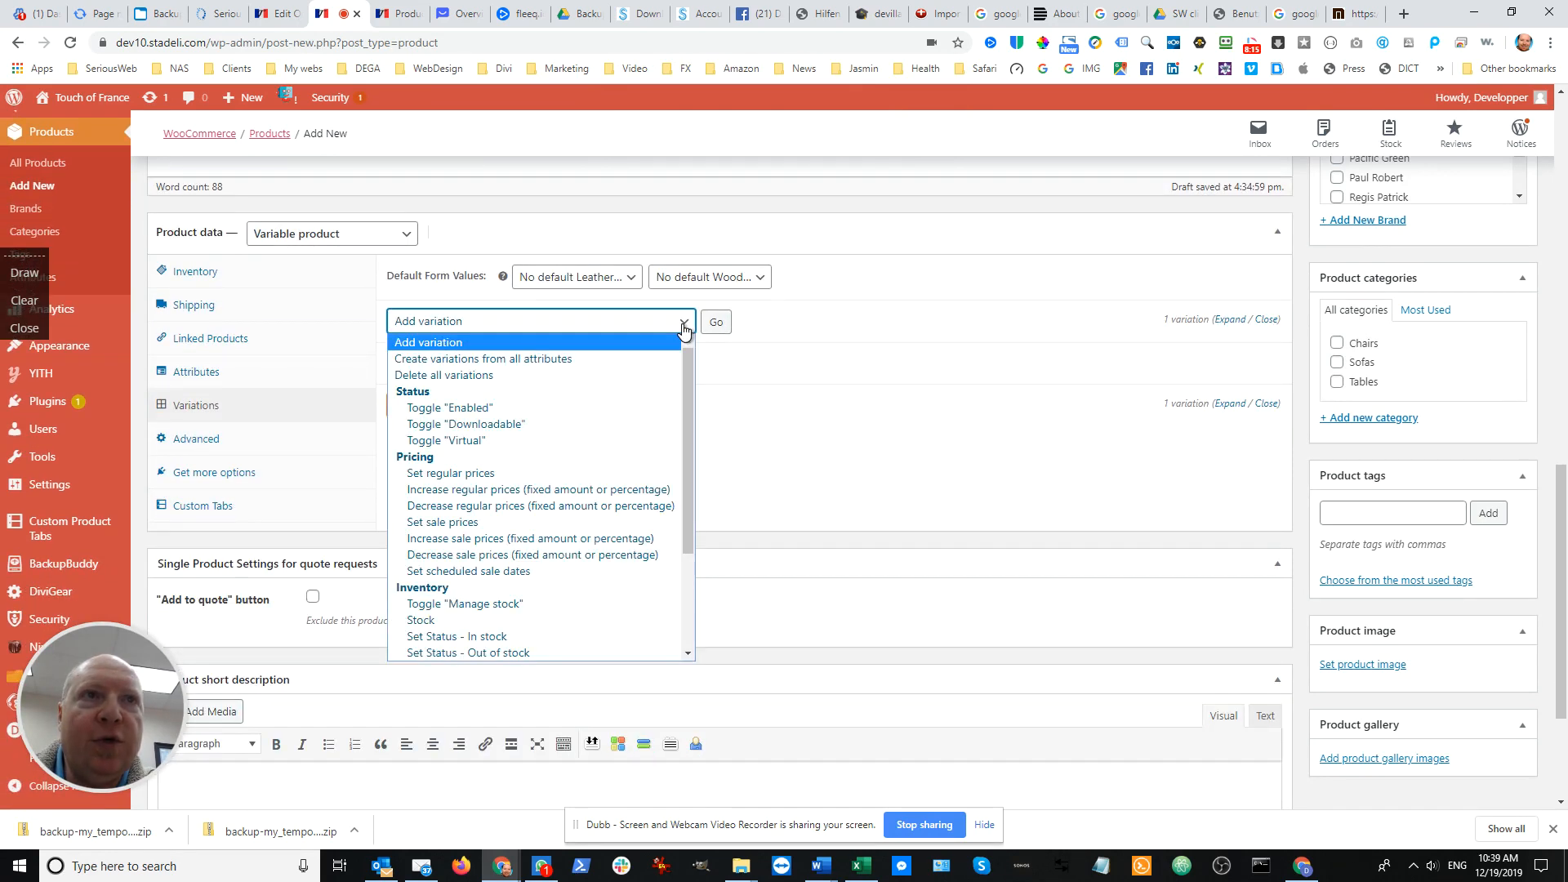
left_click(686, 322)
left_click(520, 366)
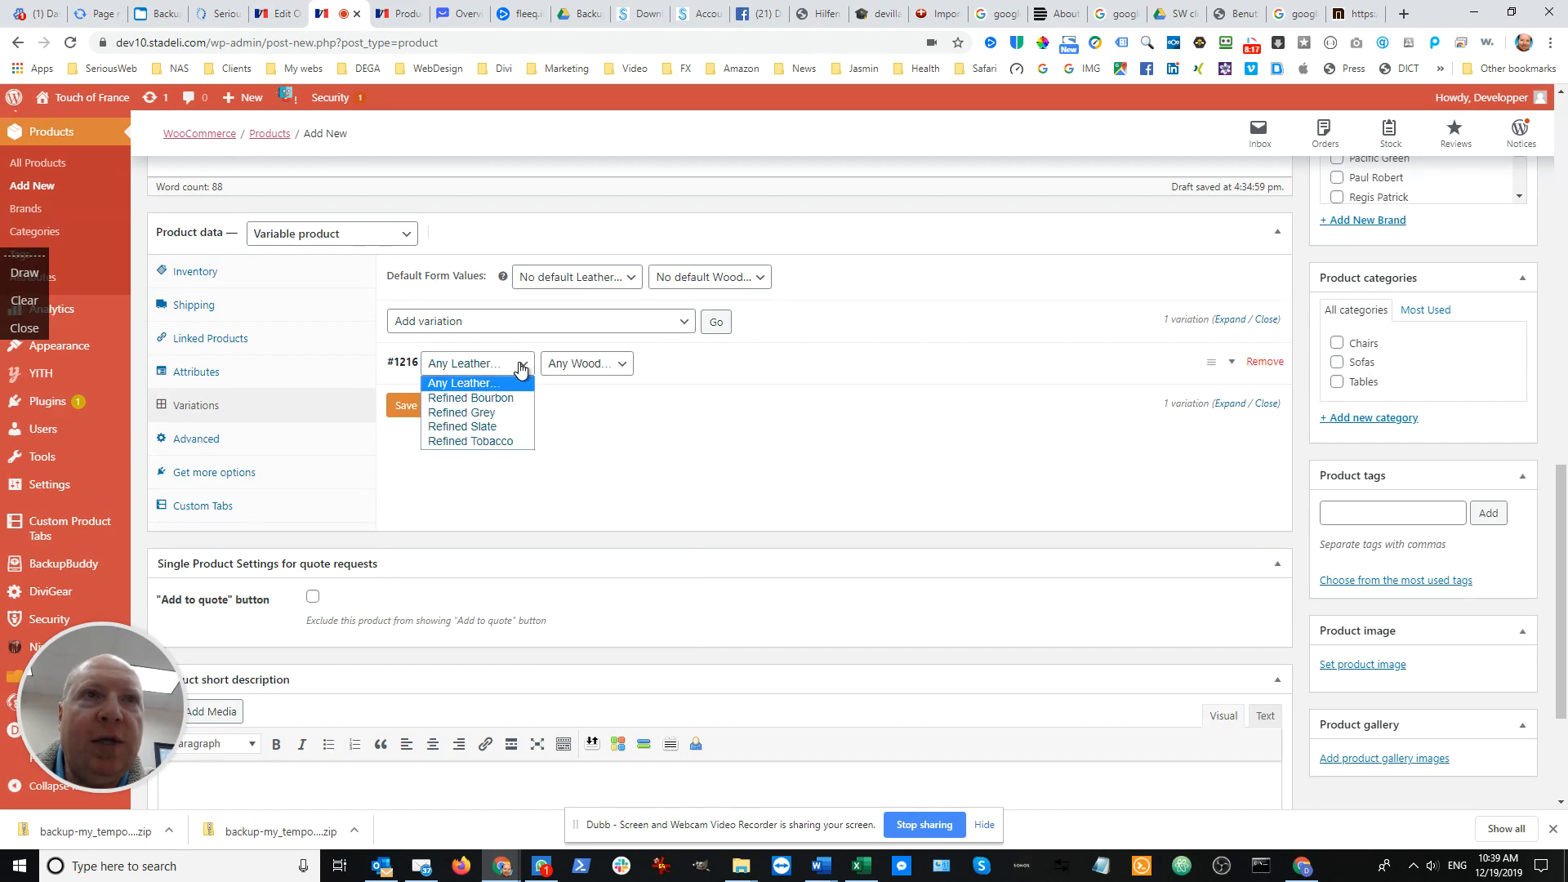
left_click(892, 420)
scroll(890, 420, "up", 9)
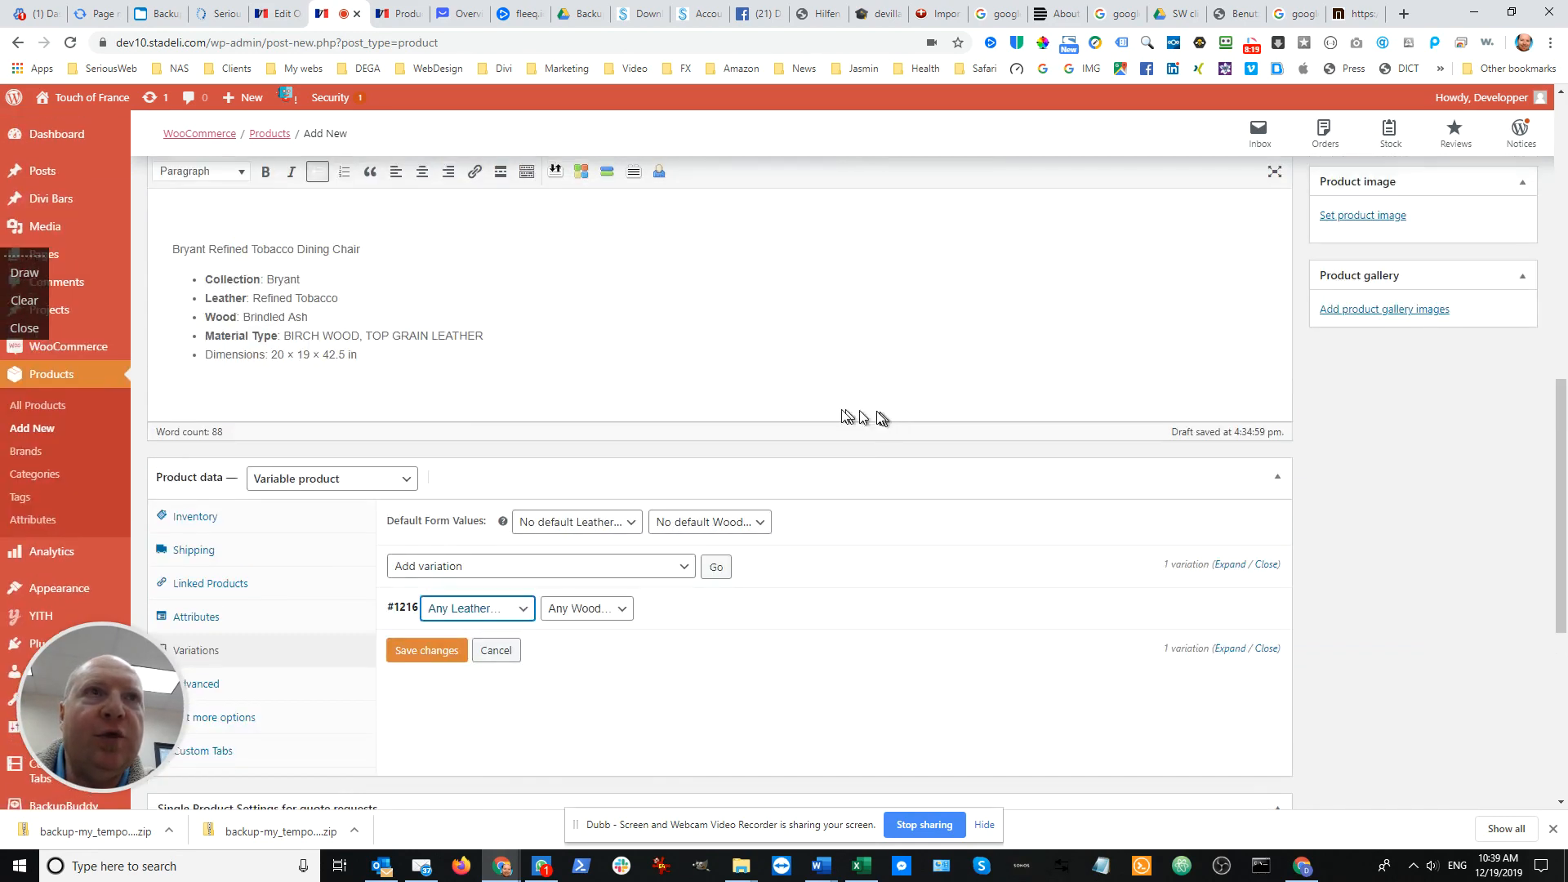
scroll(696, 413, "up", 3)
scroll(497, 481, "down", 1)
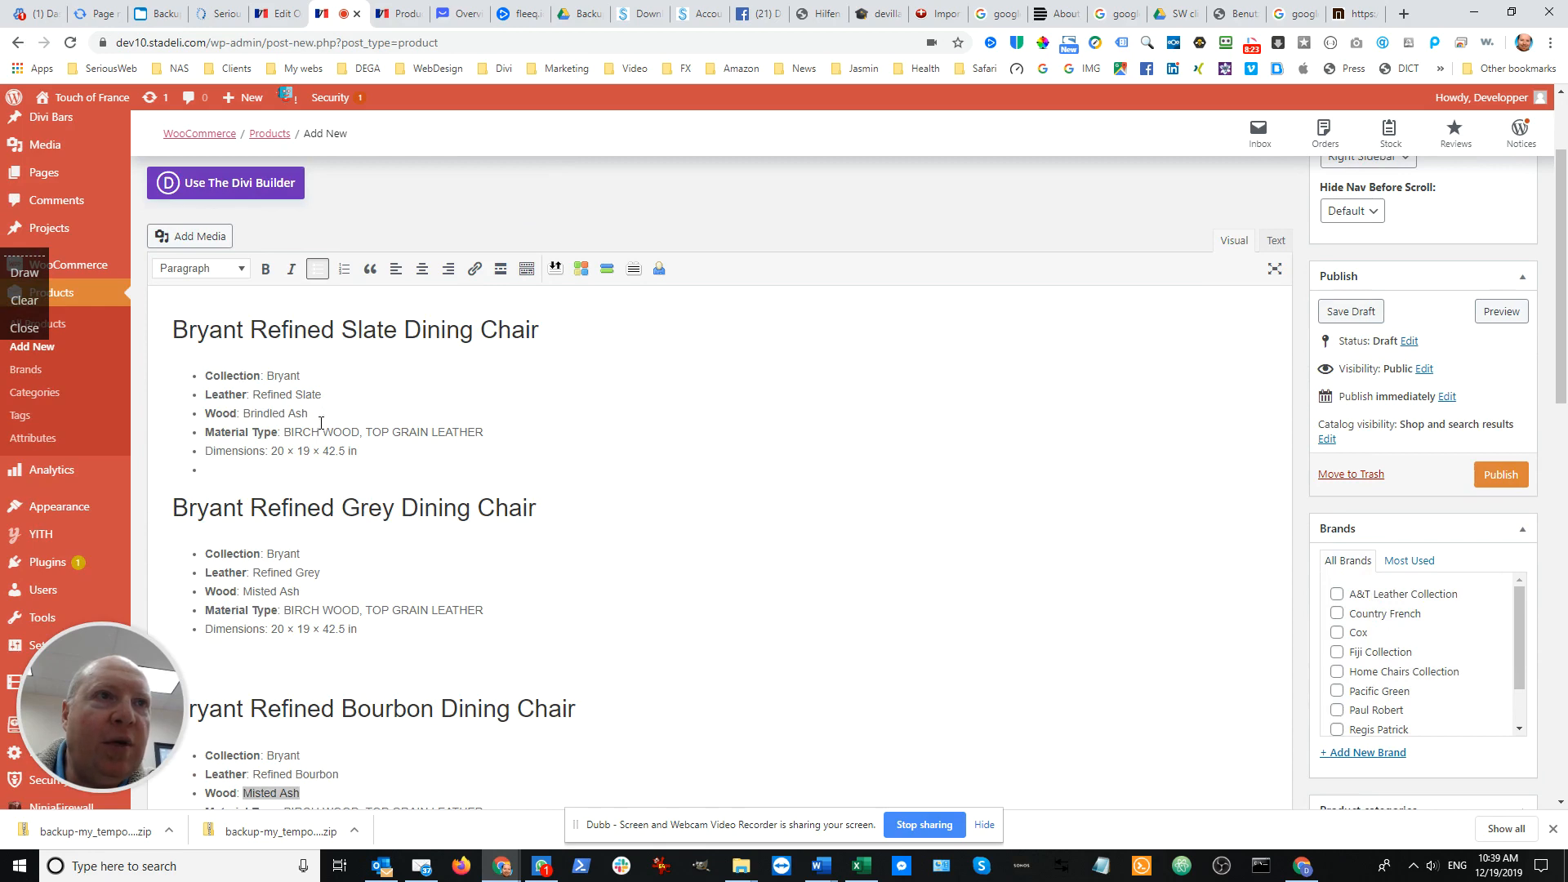
scroll(623, 474, "down", 12)
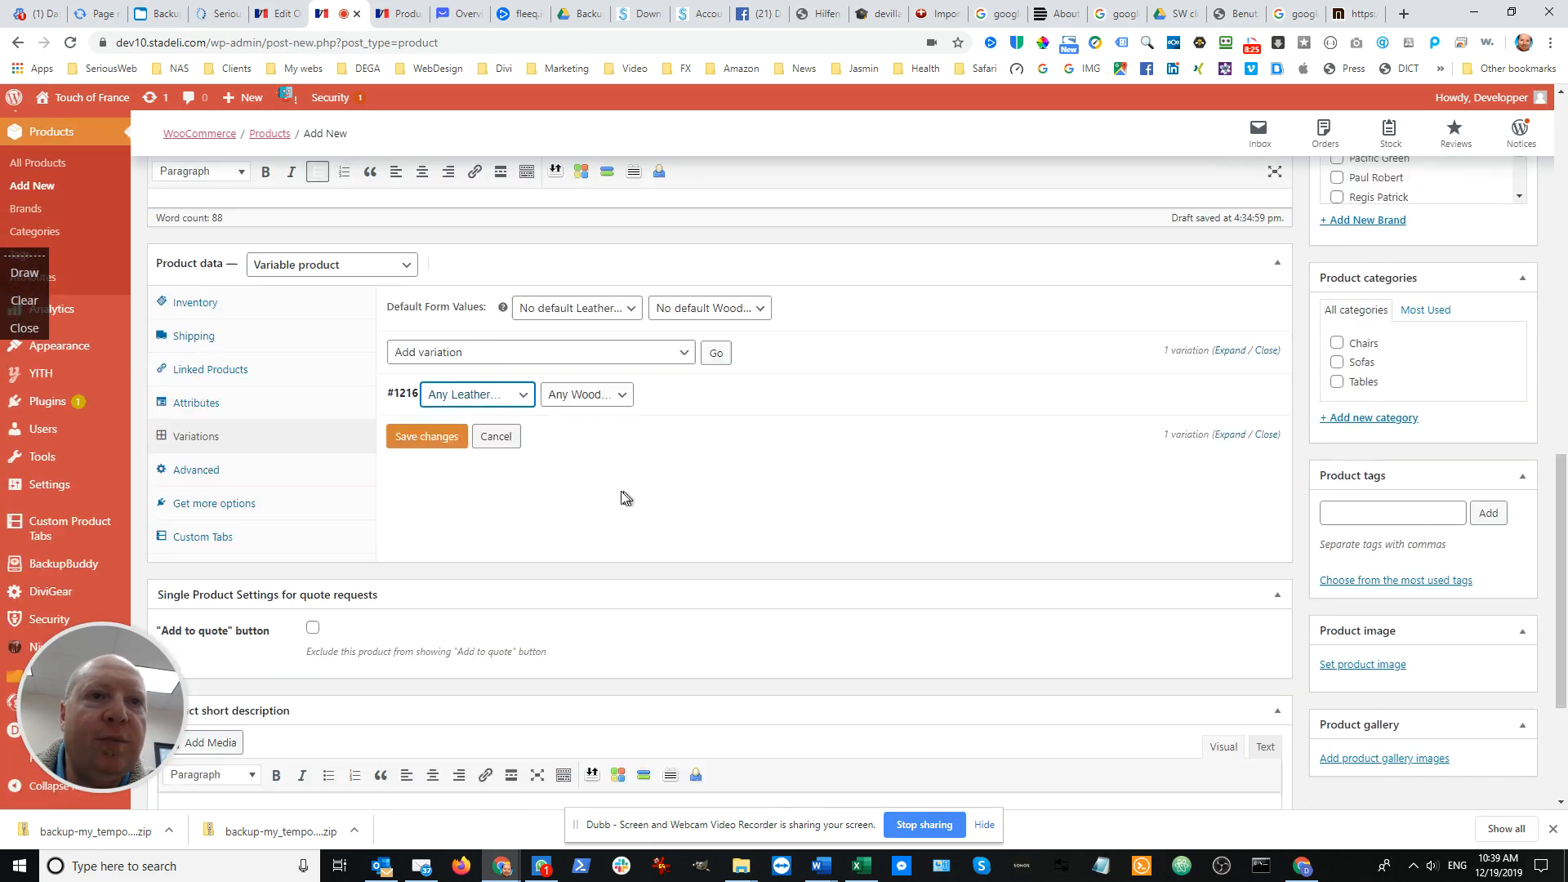
Set the first variation to Refined Slate leather and Brindled Ash wood, and save the variation changes
left_click(523, 369)
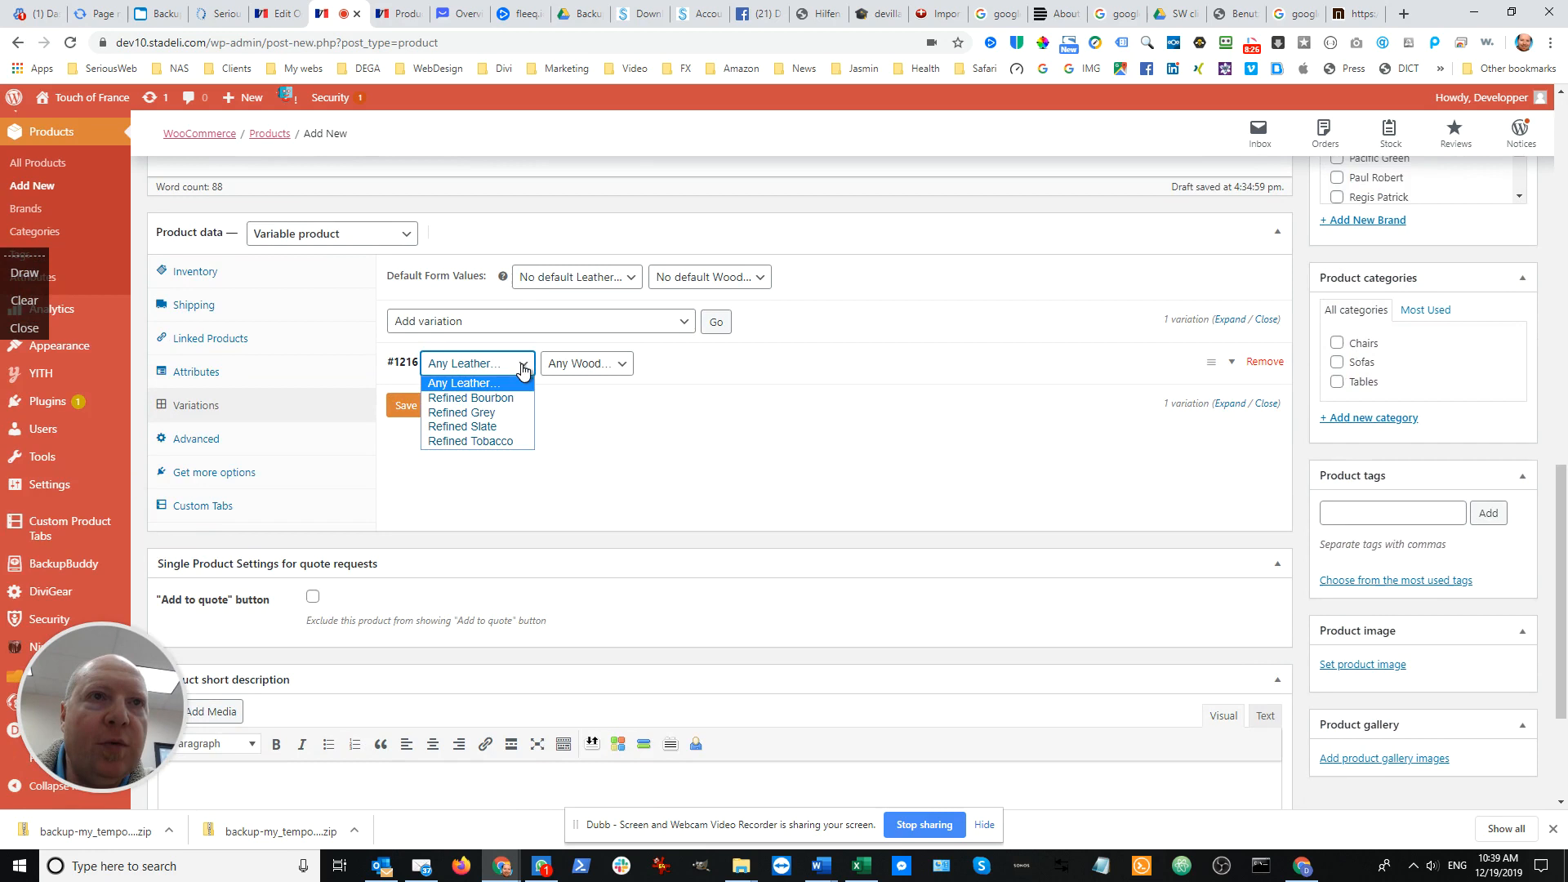
left_click(497, 422)
left_click(595, 368)
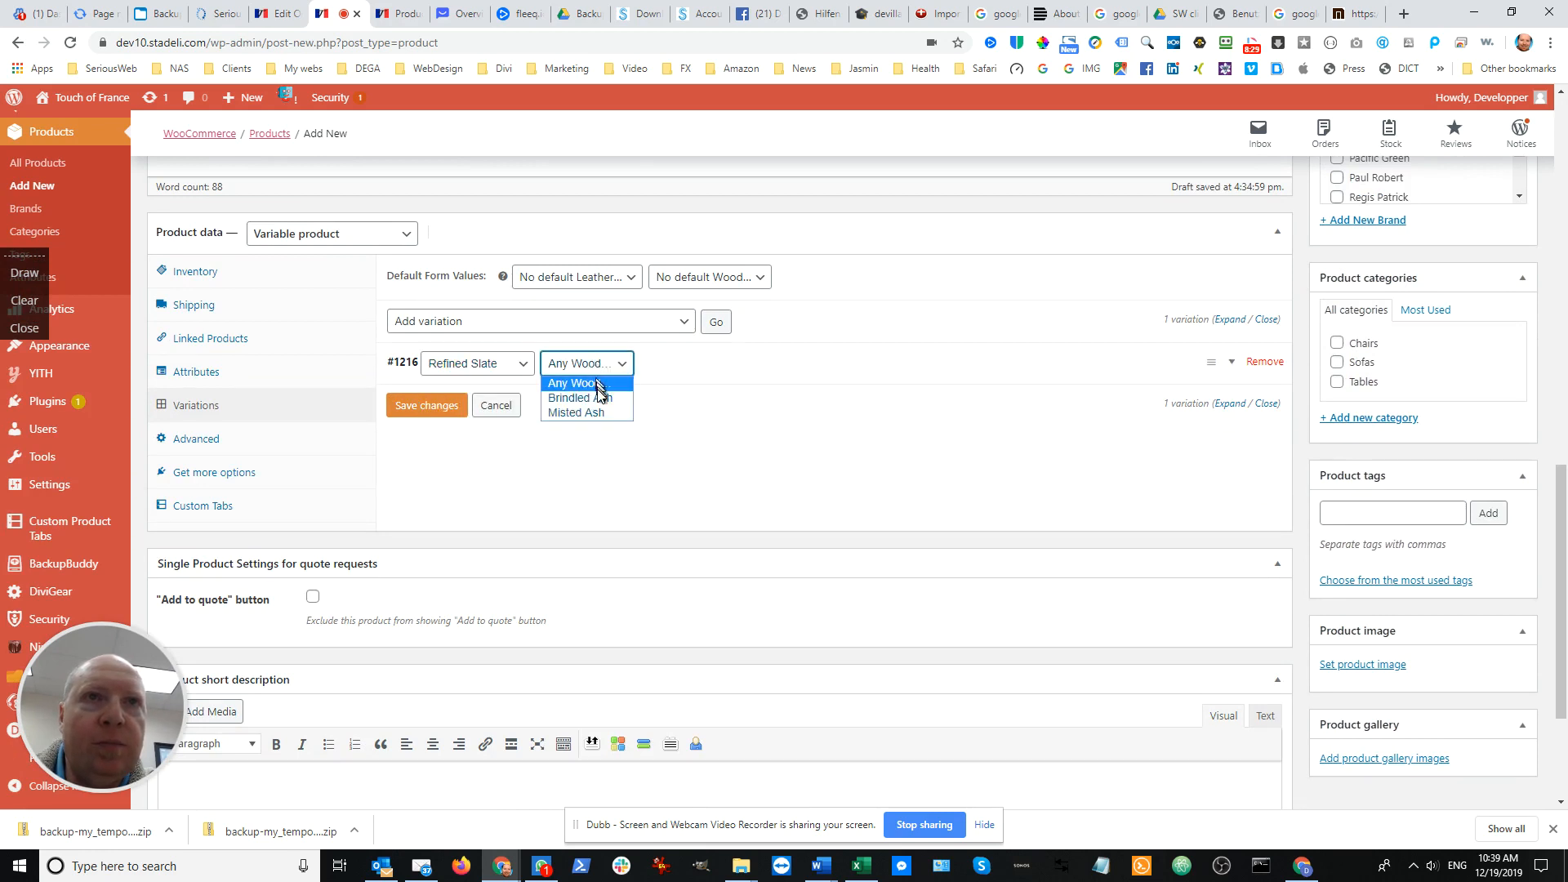
left_click(600, 398)
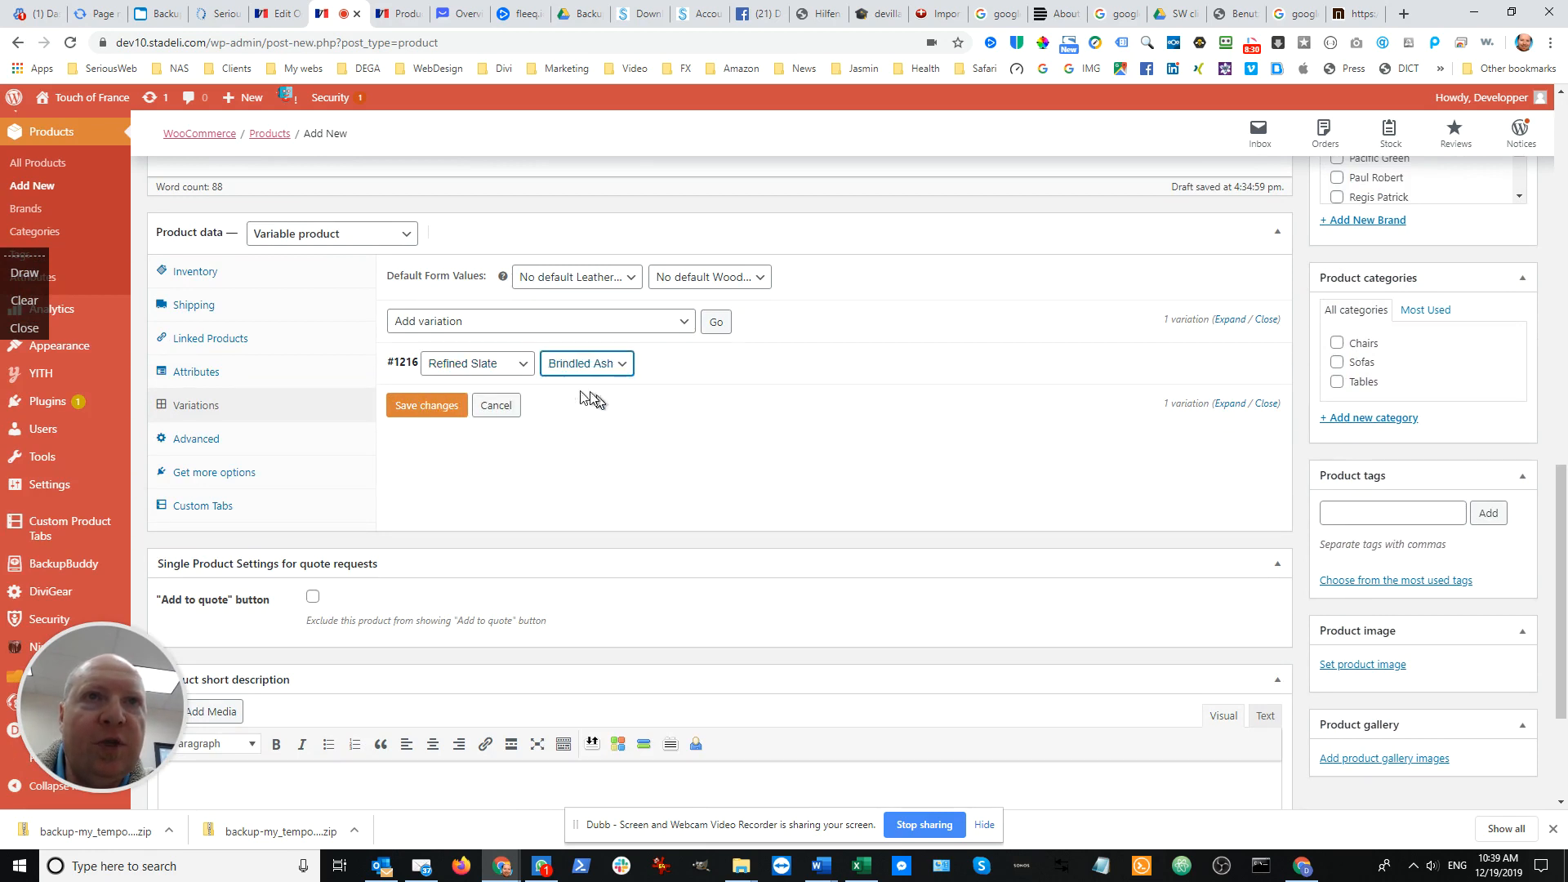
left_click(426, 406)
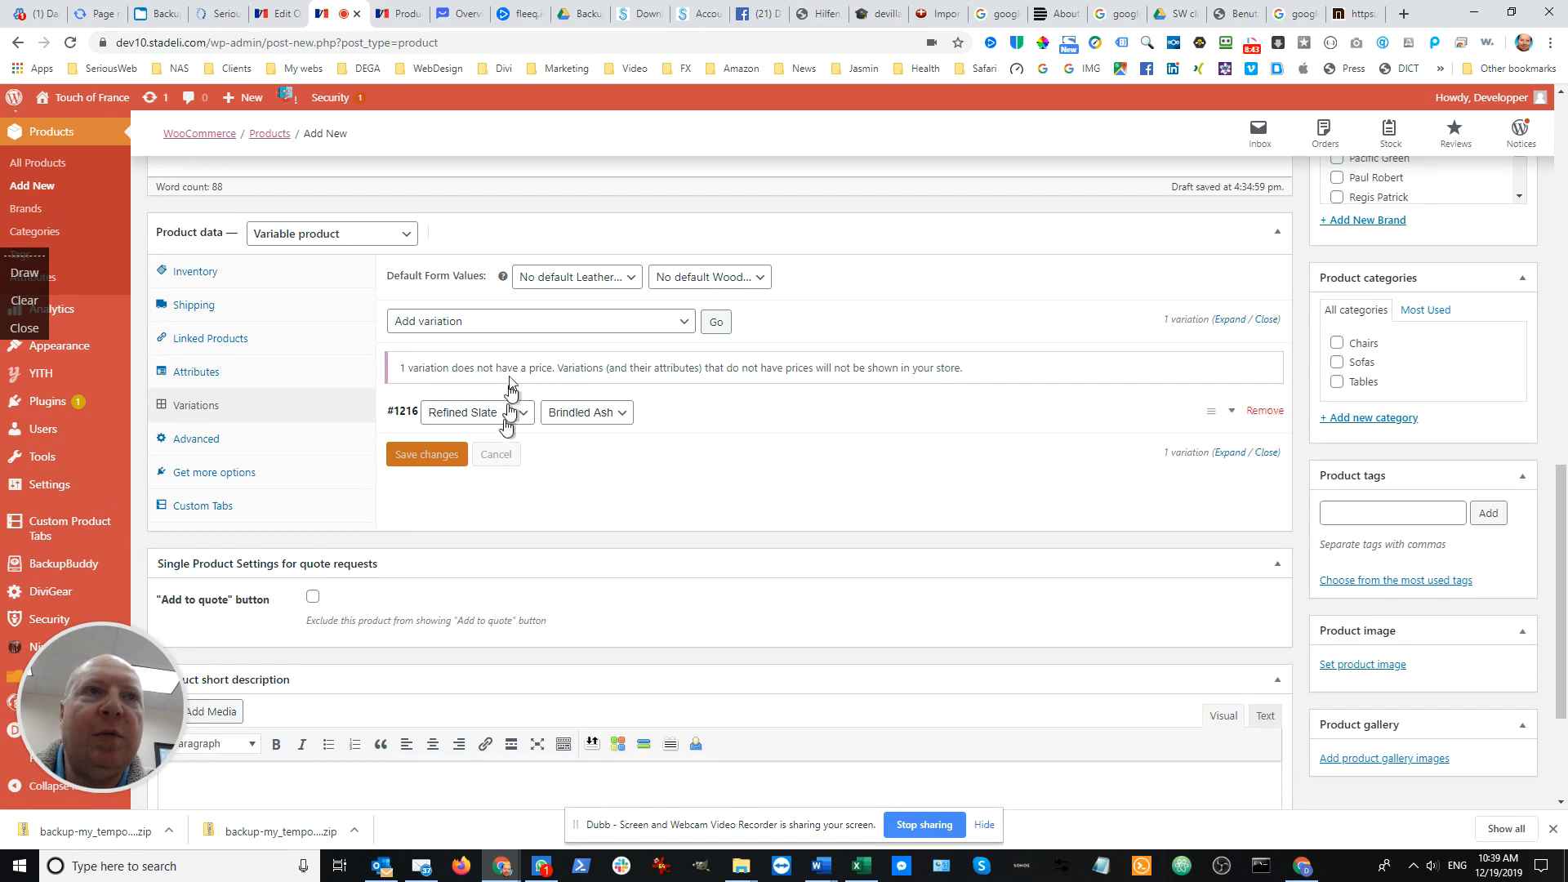
Check the Grey chair's leather and wood in the description and add a second blank variation
scroll(494, 398, "up", 7)
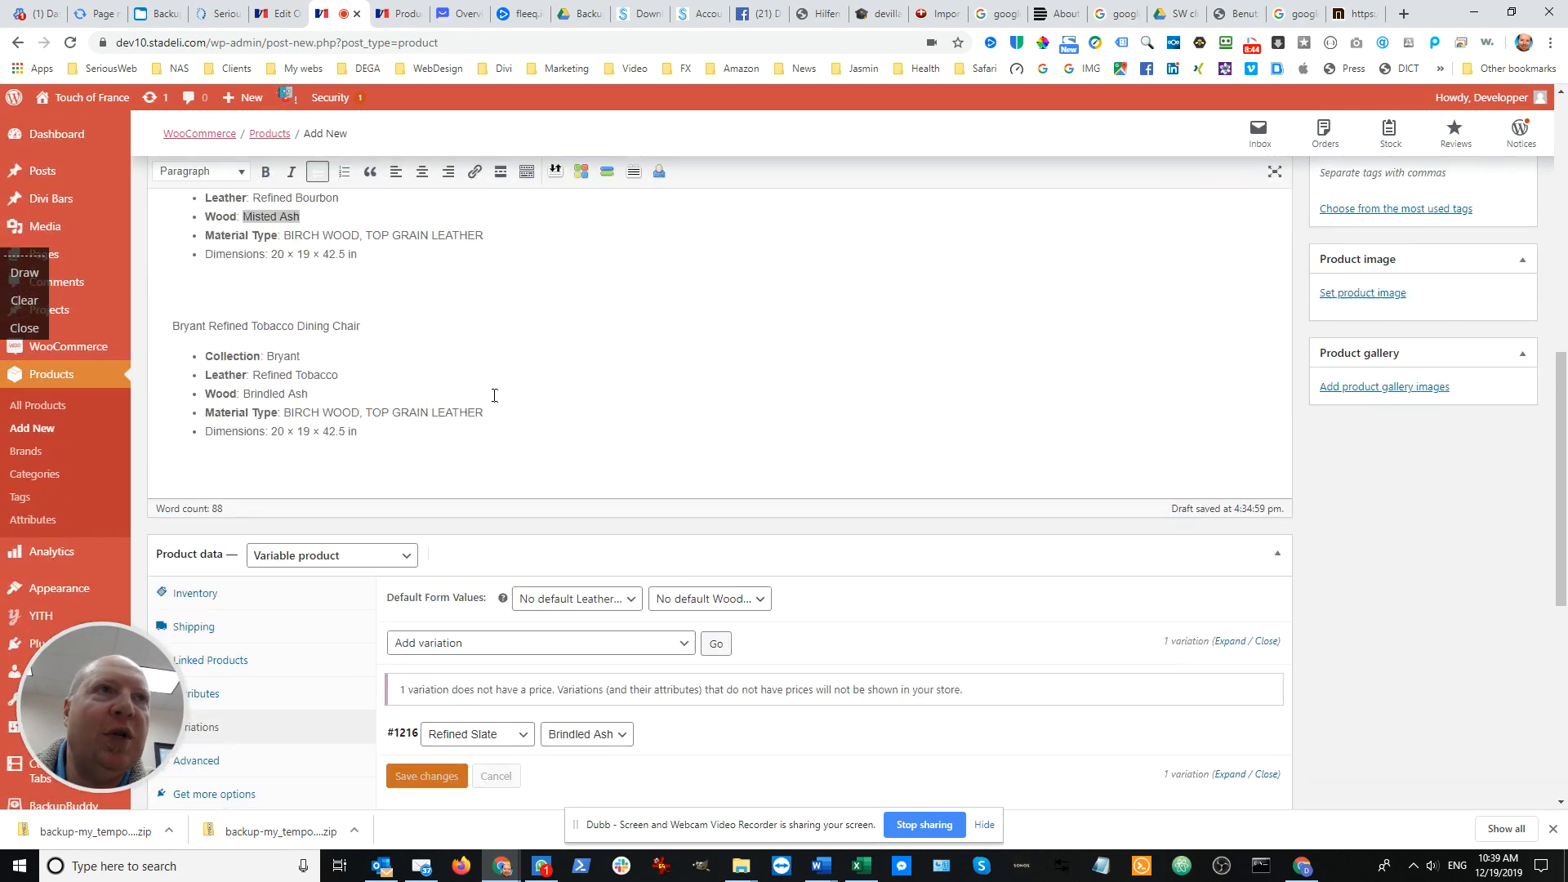
scroll(488, 394, "up", 2)
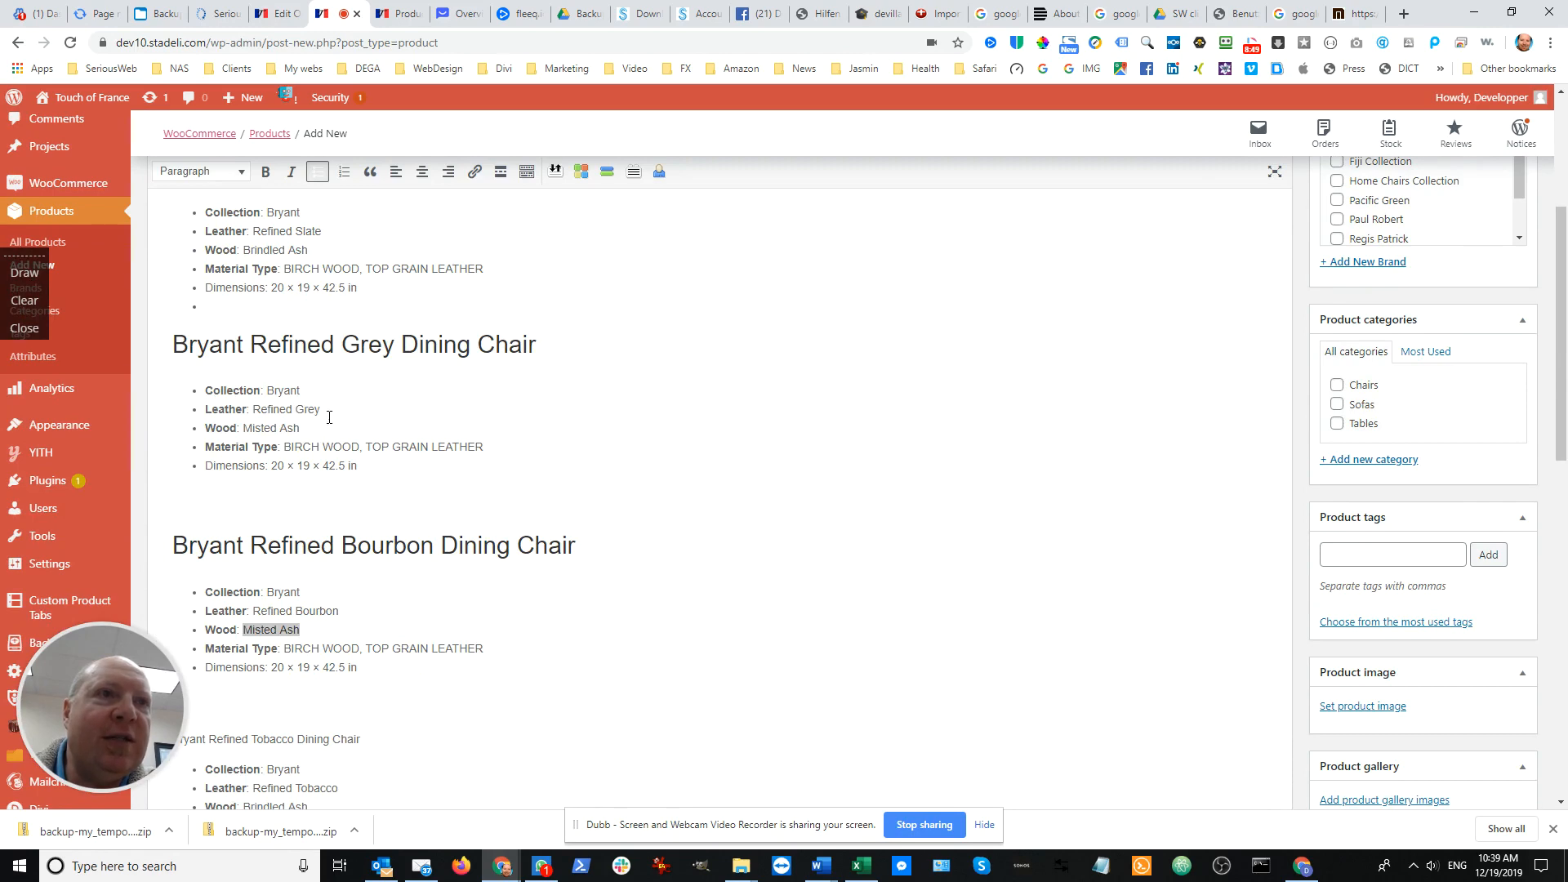
scroll(332, 418, "down", 9)
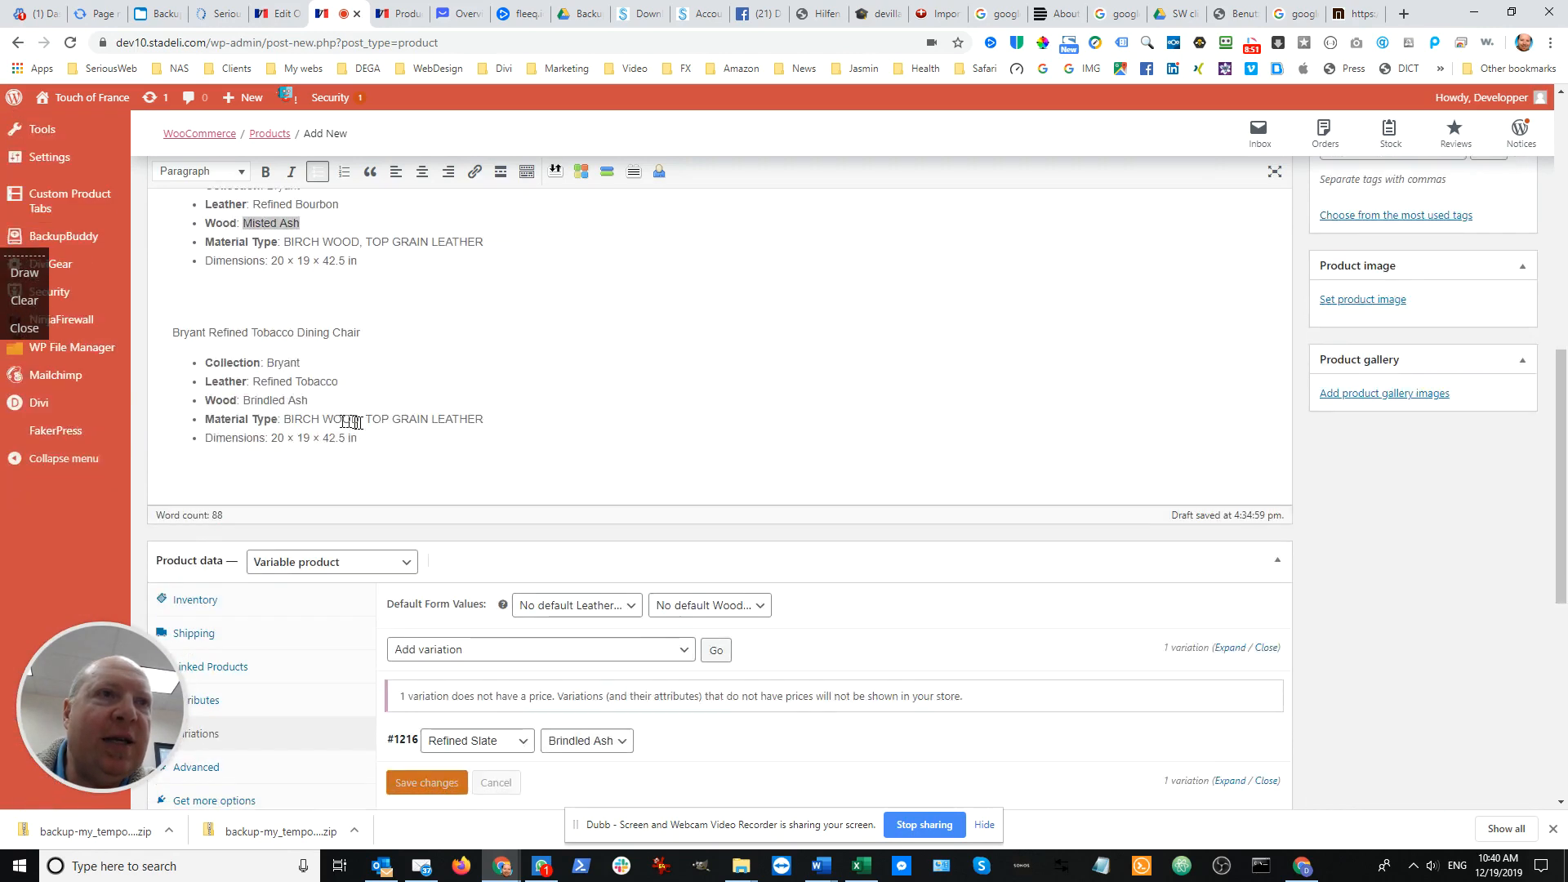
left_click(515, 422)
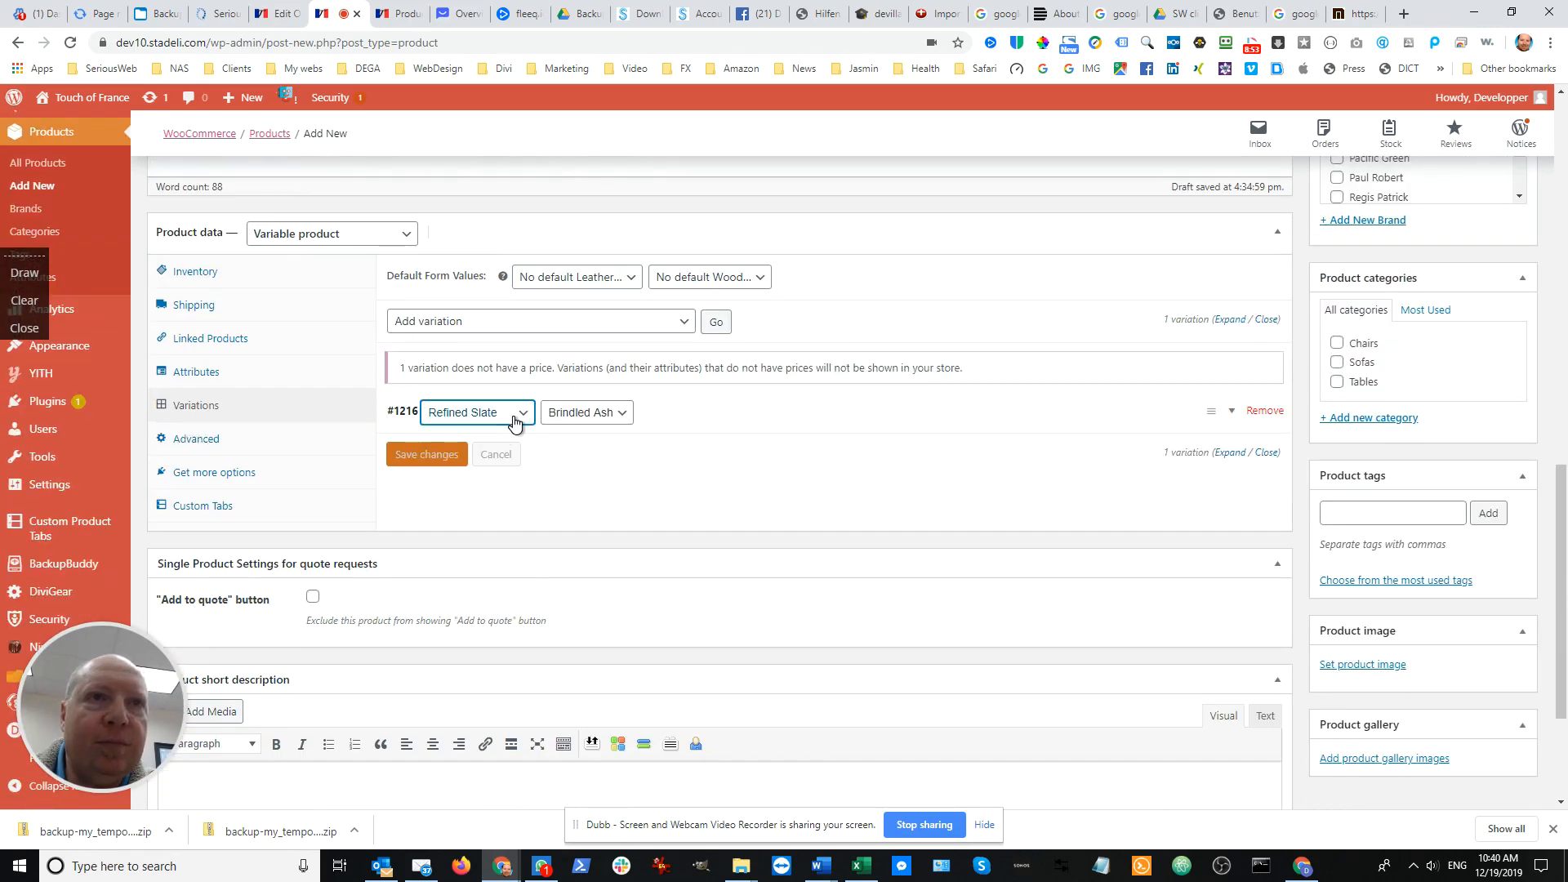
left_click(527, 416)
left_click(606, 468)
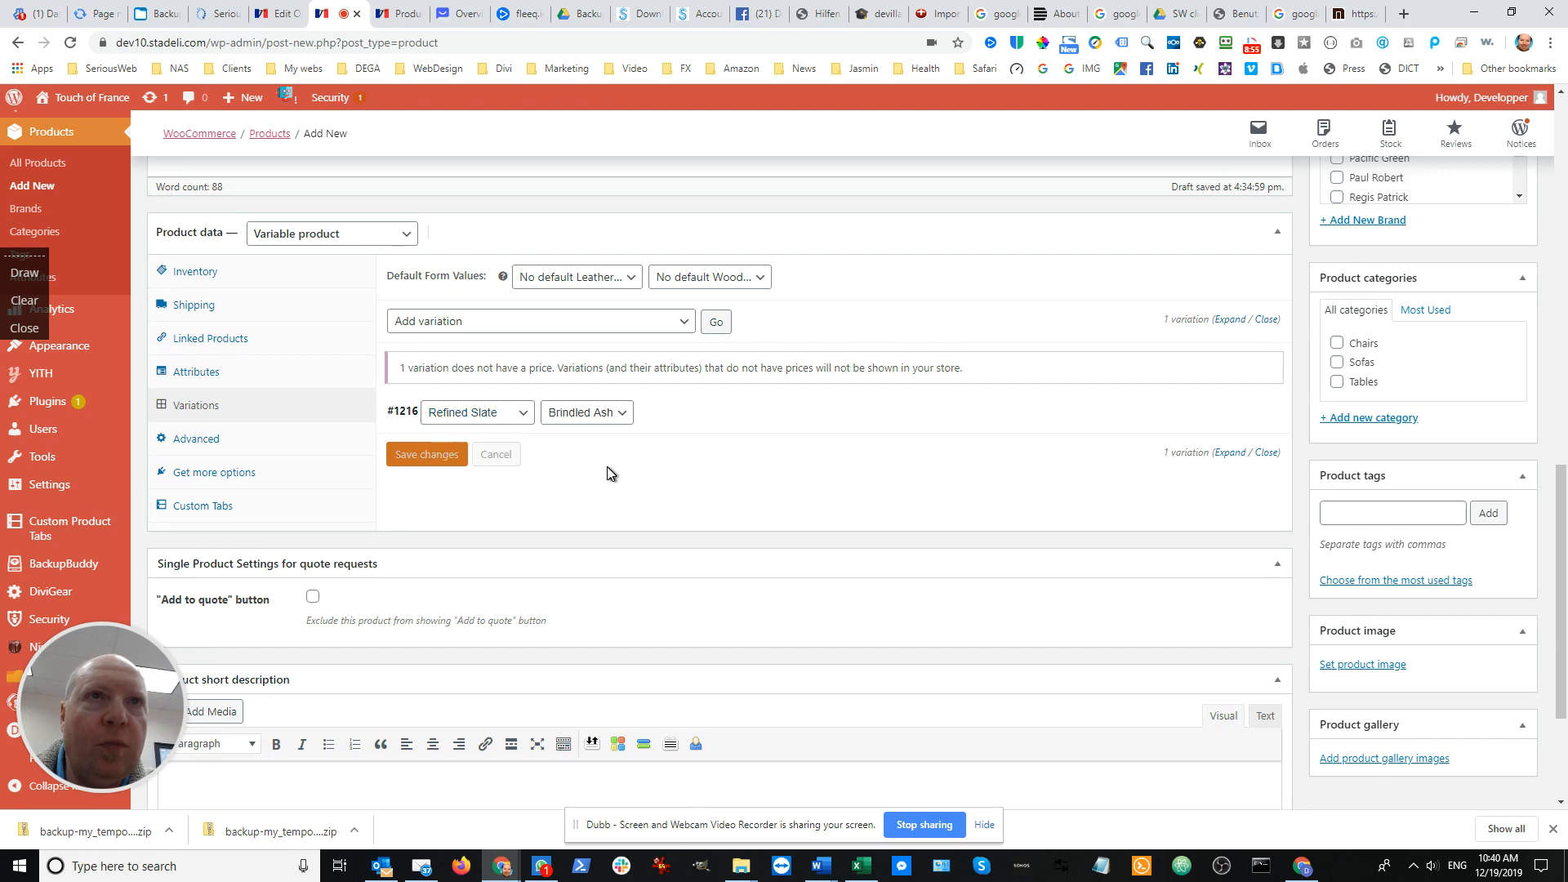
left_click(713, 326)
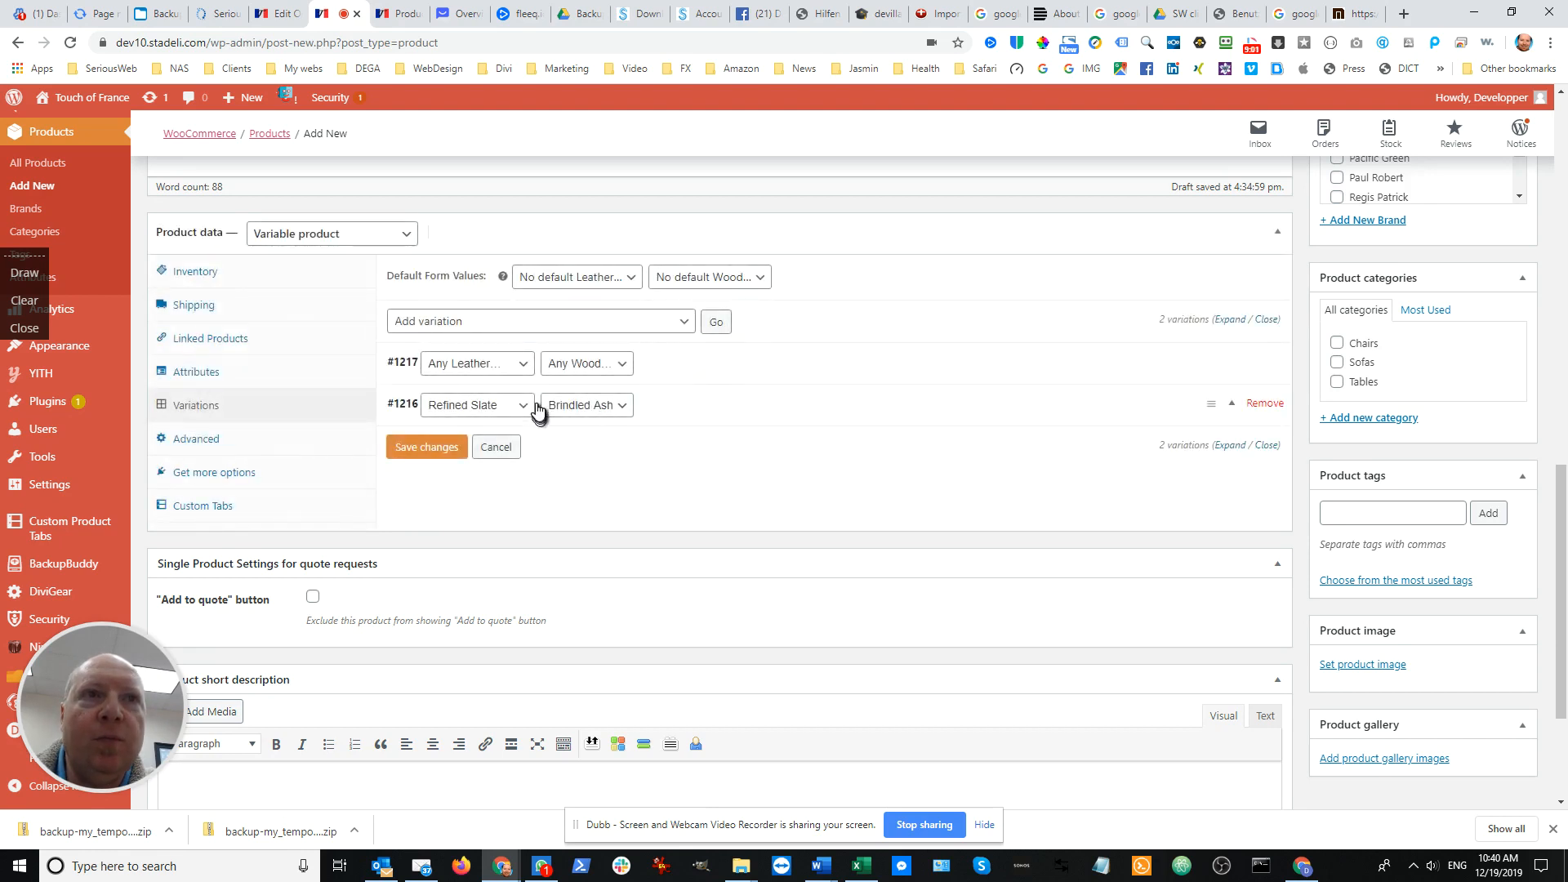
Set the new variation to Refined Grey leather and Misted Ash wood, and save the variation changes
left_click(524, 369)
left_click(489, 412)
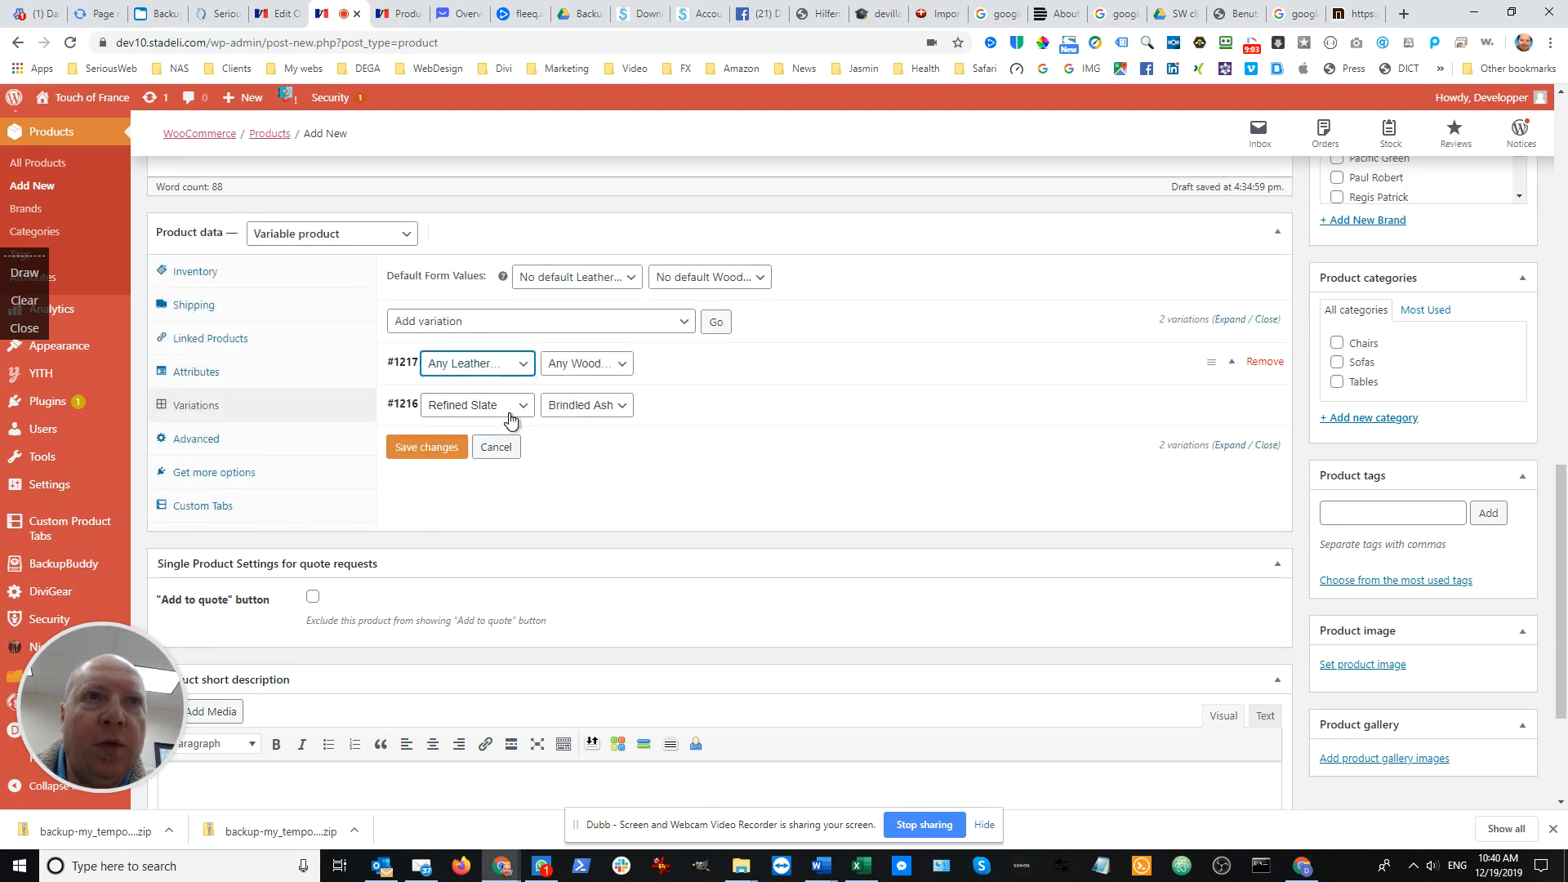
left_click(614, 372)
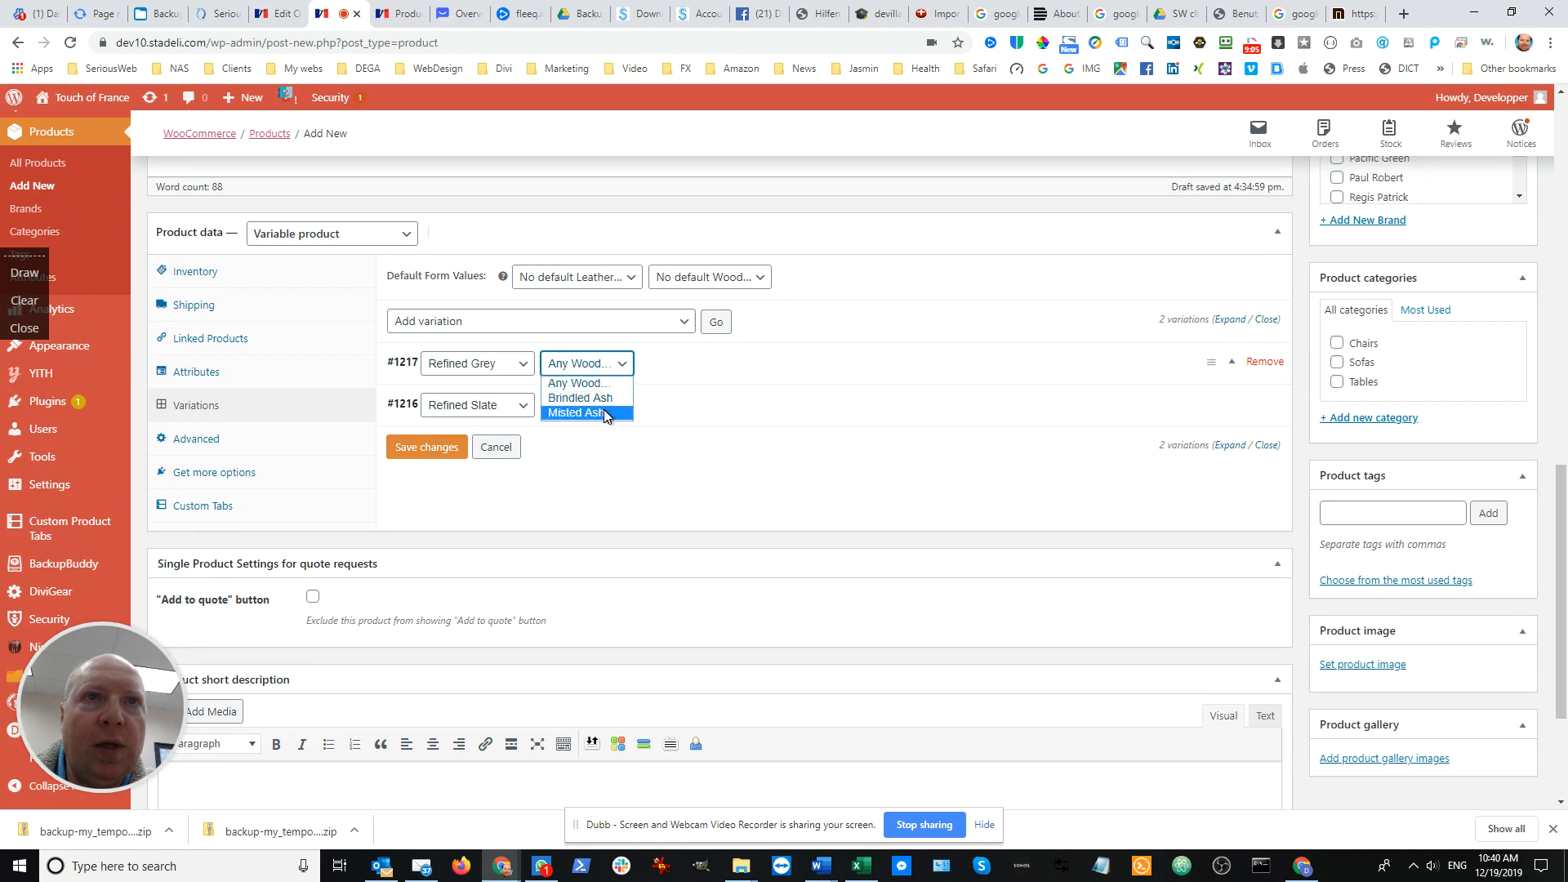
left_click(604, 412)
left_click(424, 449)
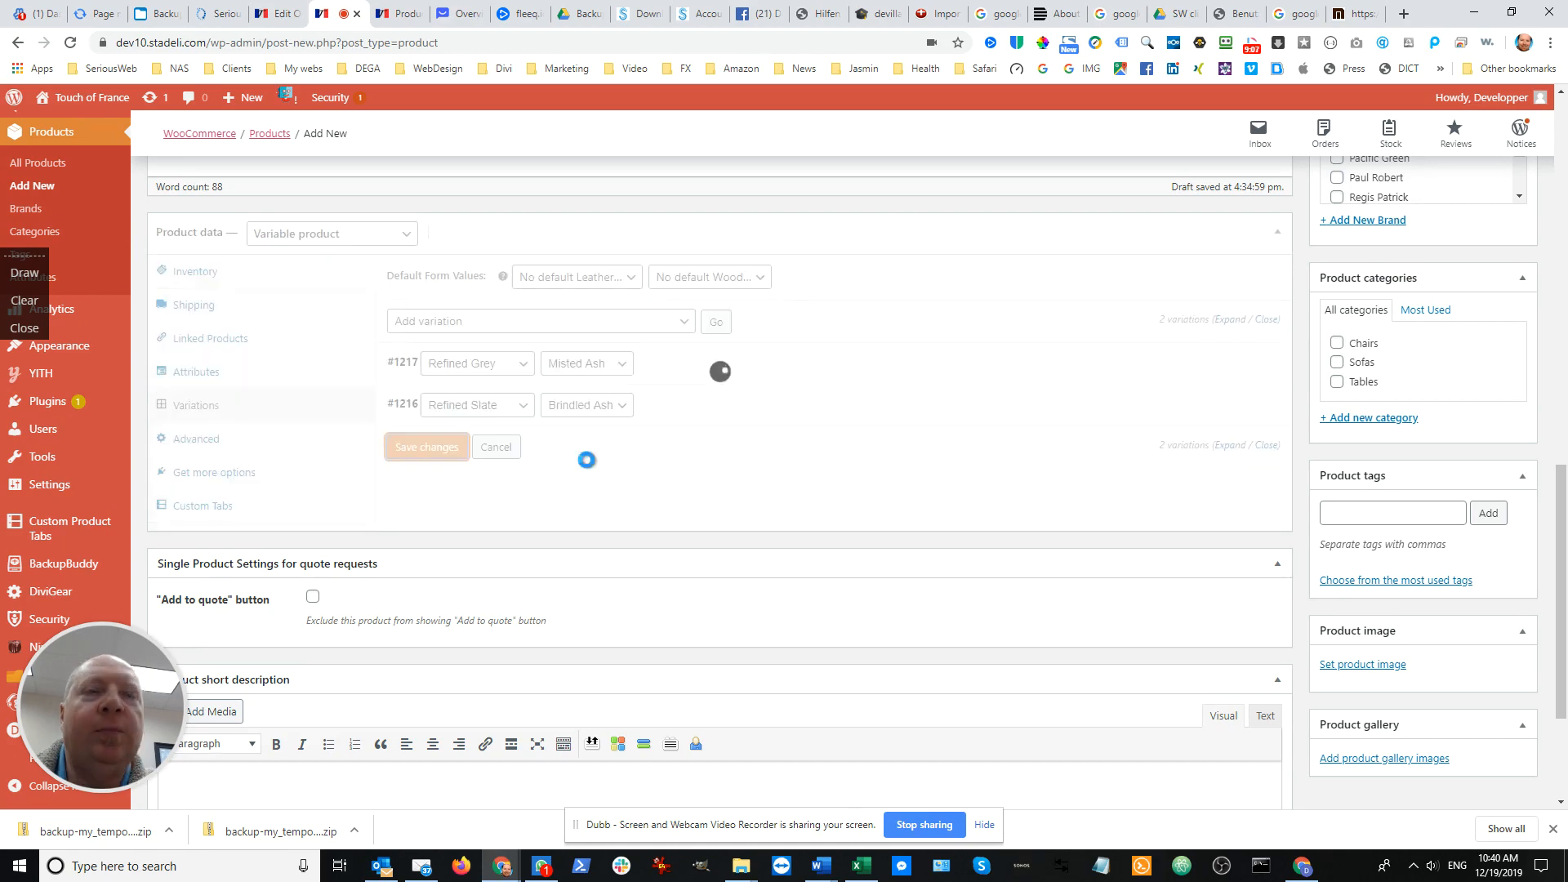
Check the Bourbon chair's description and add a third variation with Refined Bourbon leather and Misted Ash wood
scroll(574, 446, "up", 10)
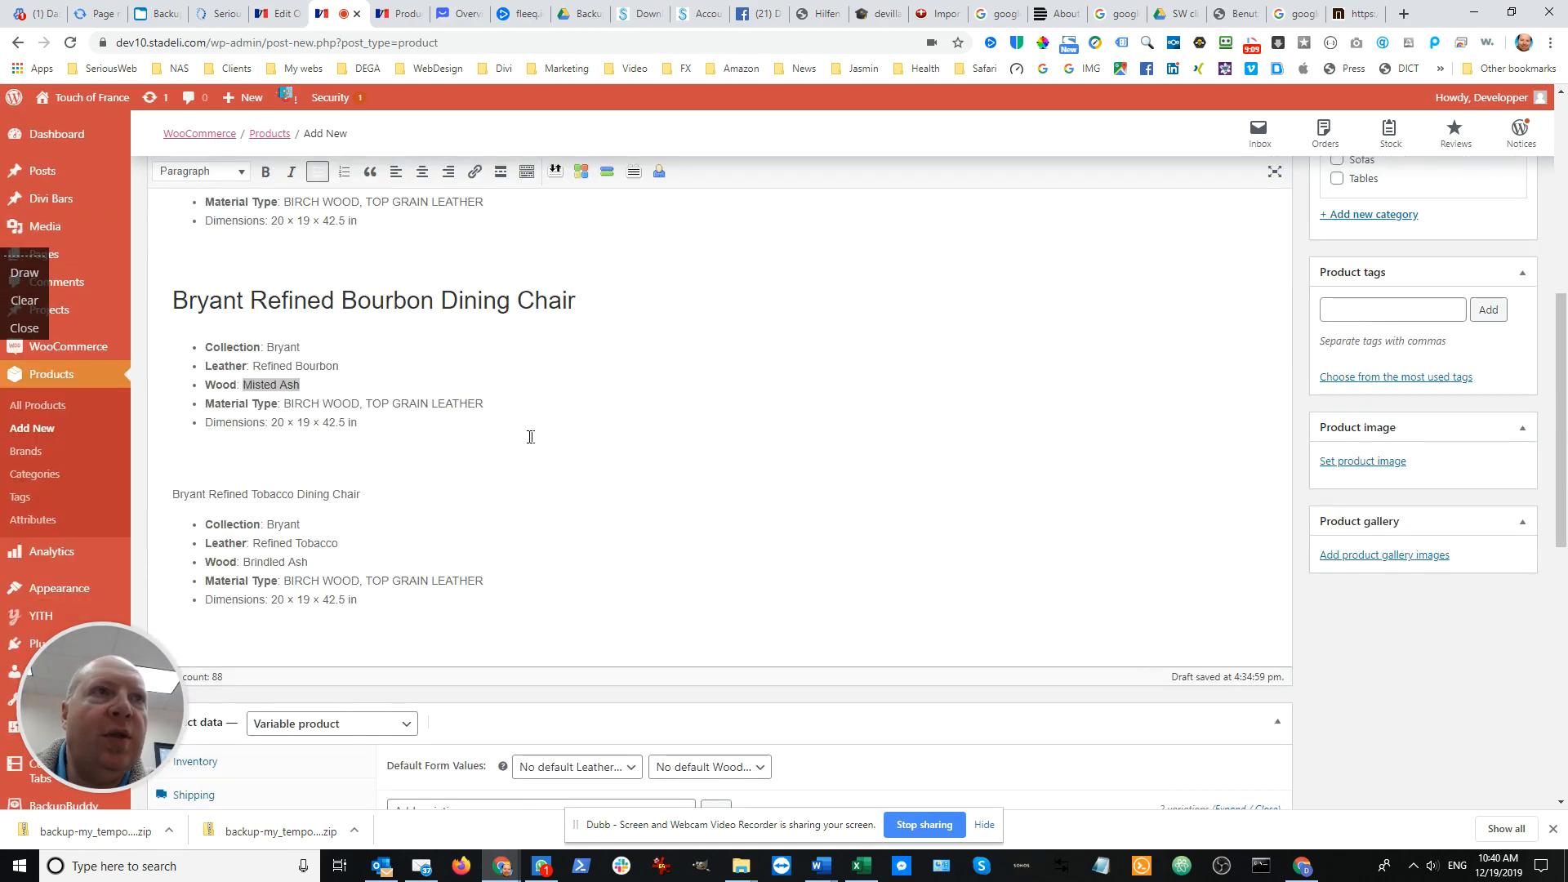
scroll(526, 440, "down", 2)
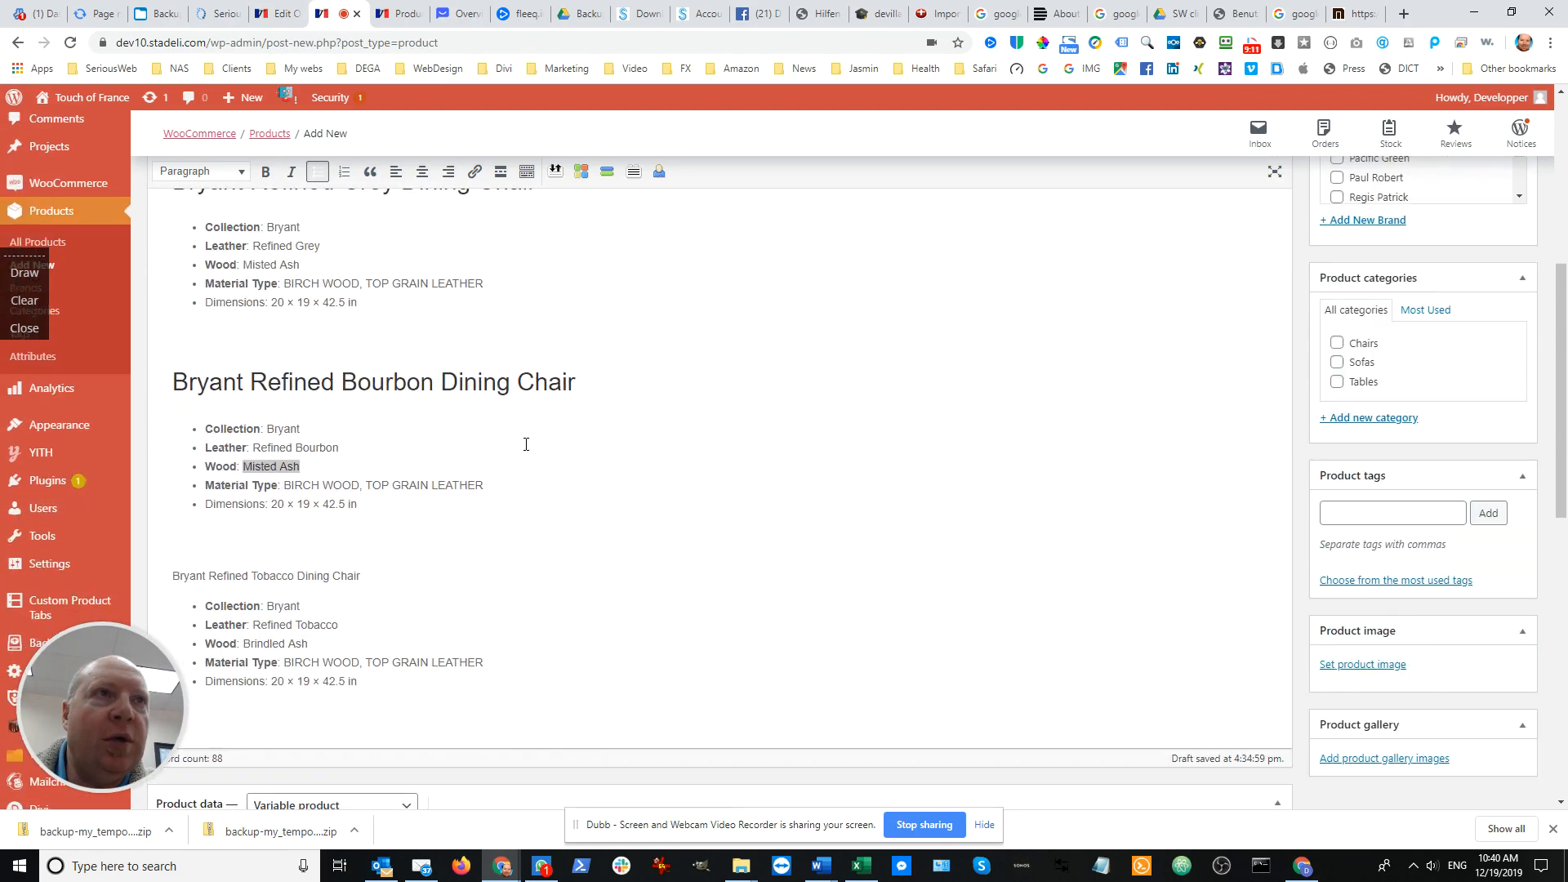
scroll(526, 444, "down", 2)
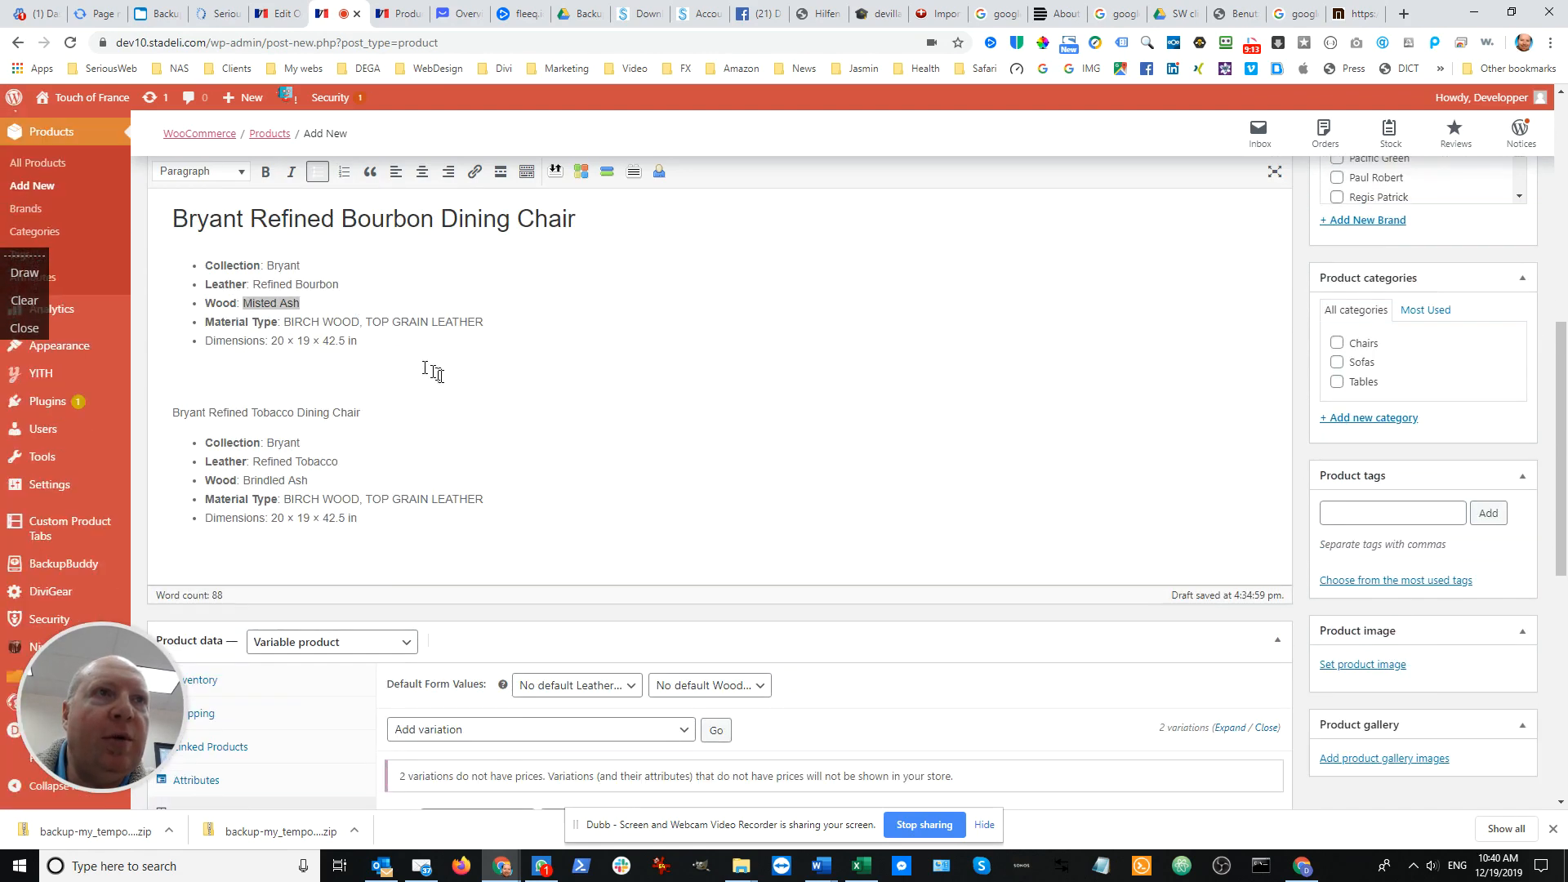
scroll(455, 392, "down", 4)
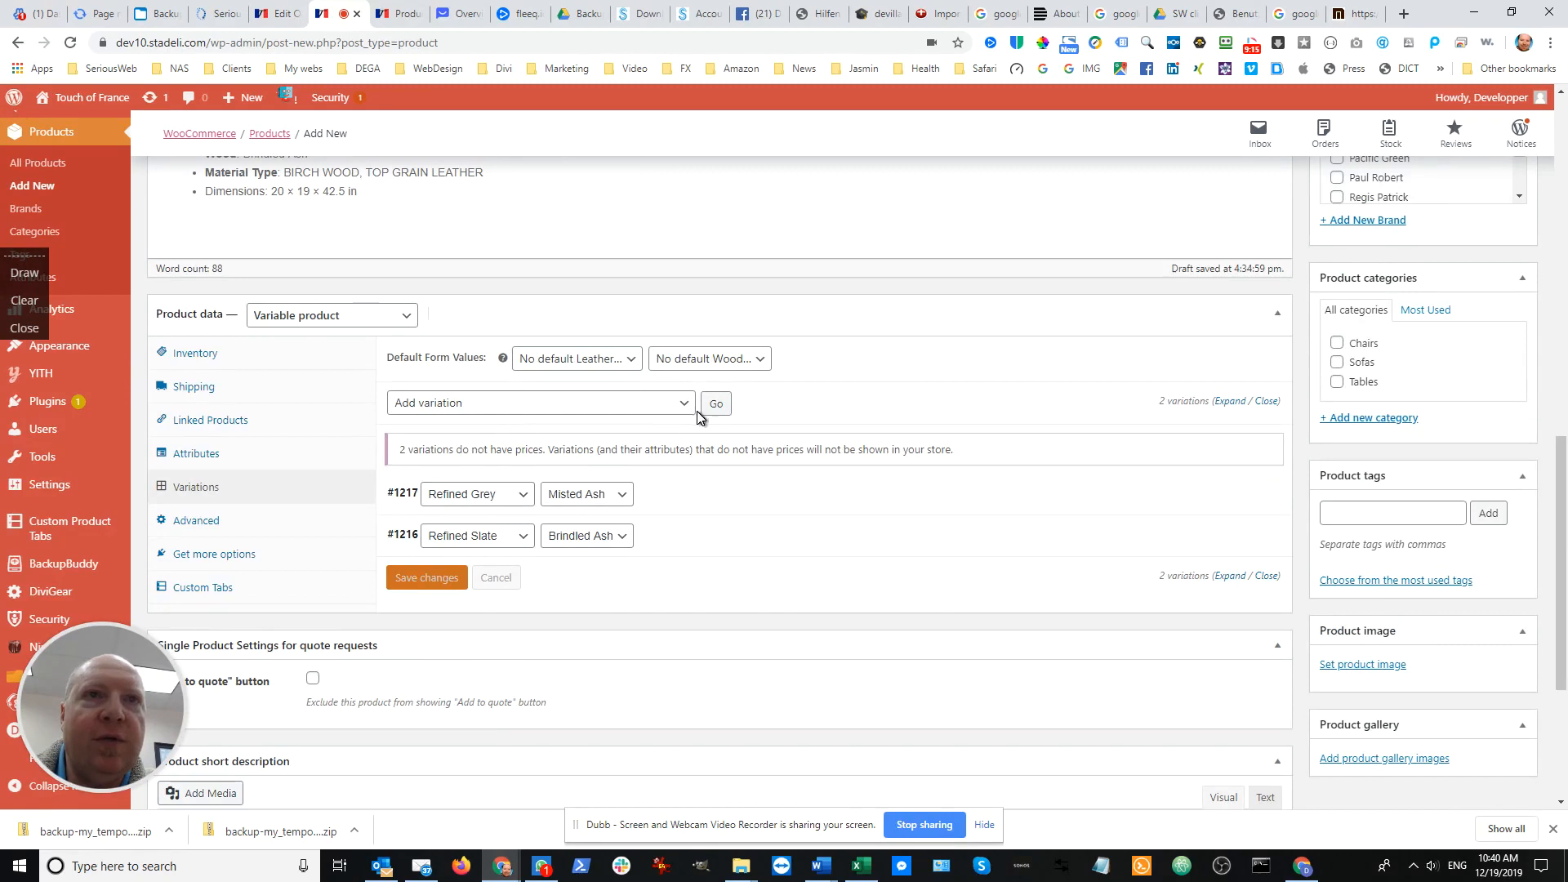
left_click(715, 405)
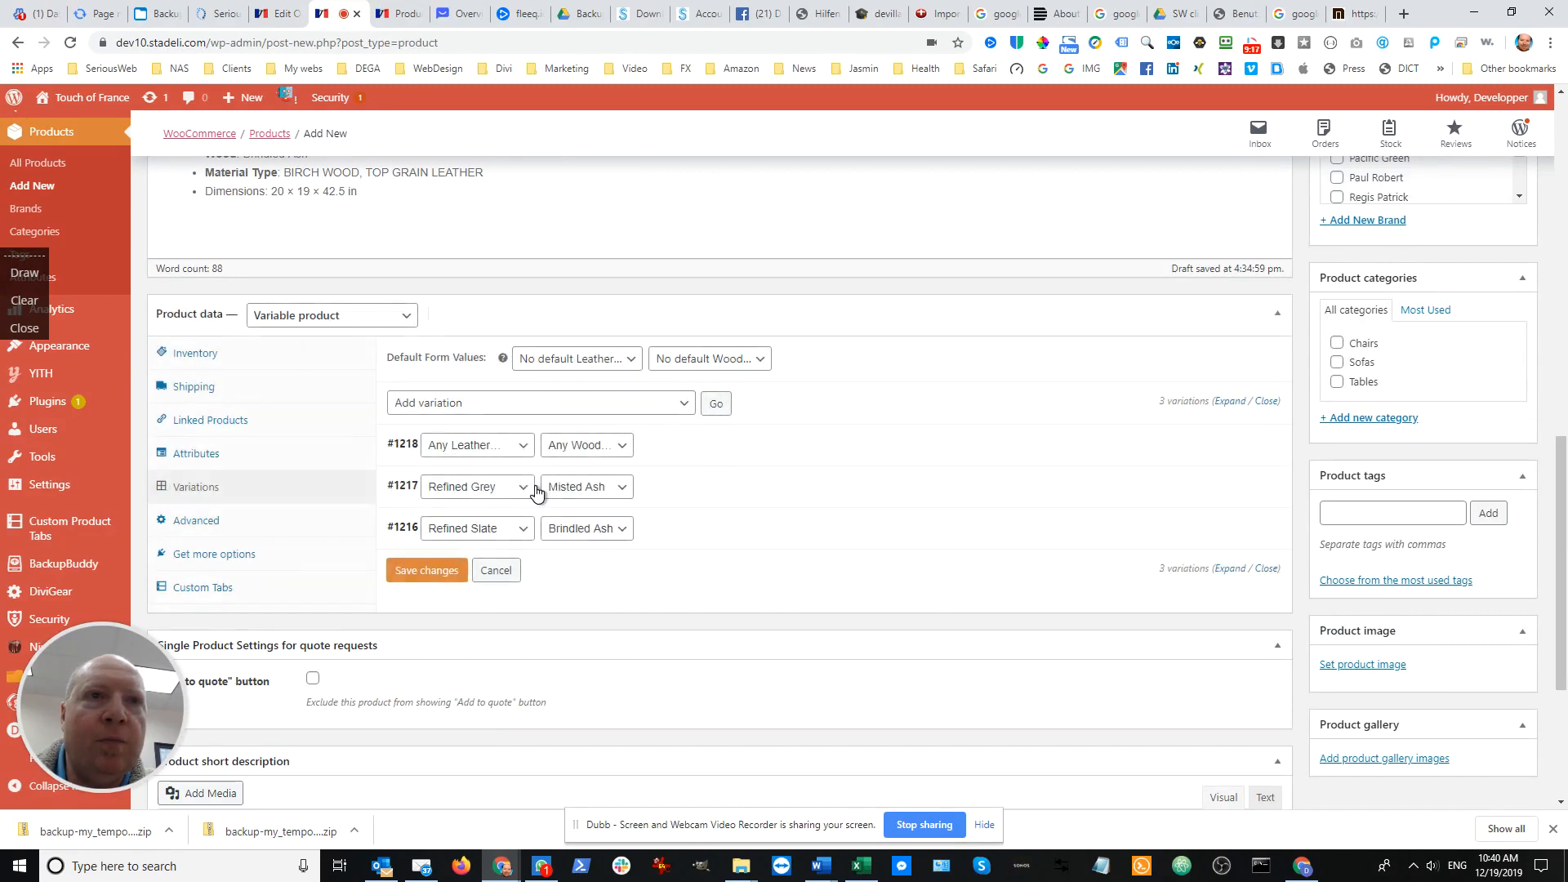
left_click(527, 444)
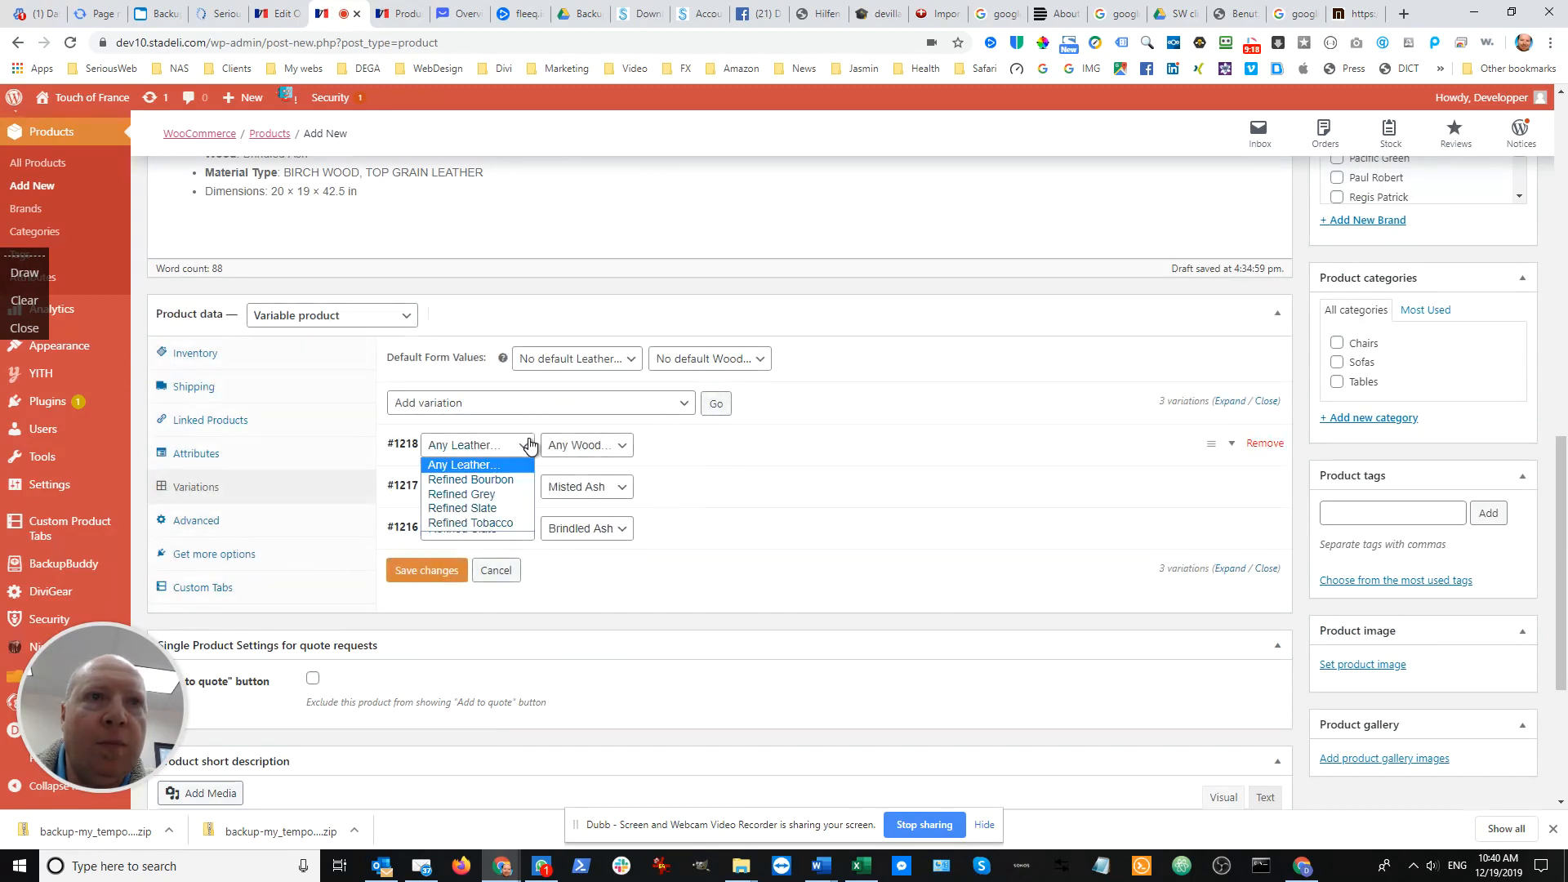
left_click(525, 480)
left_click(620, 458)
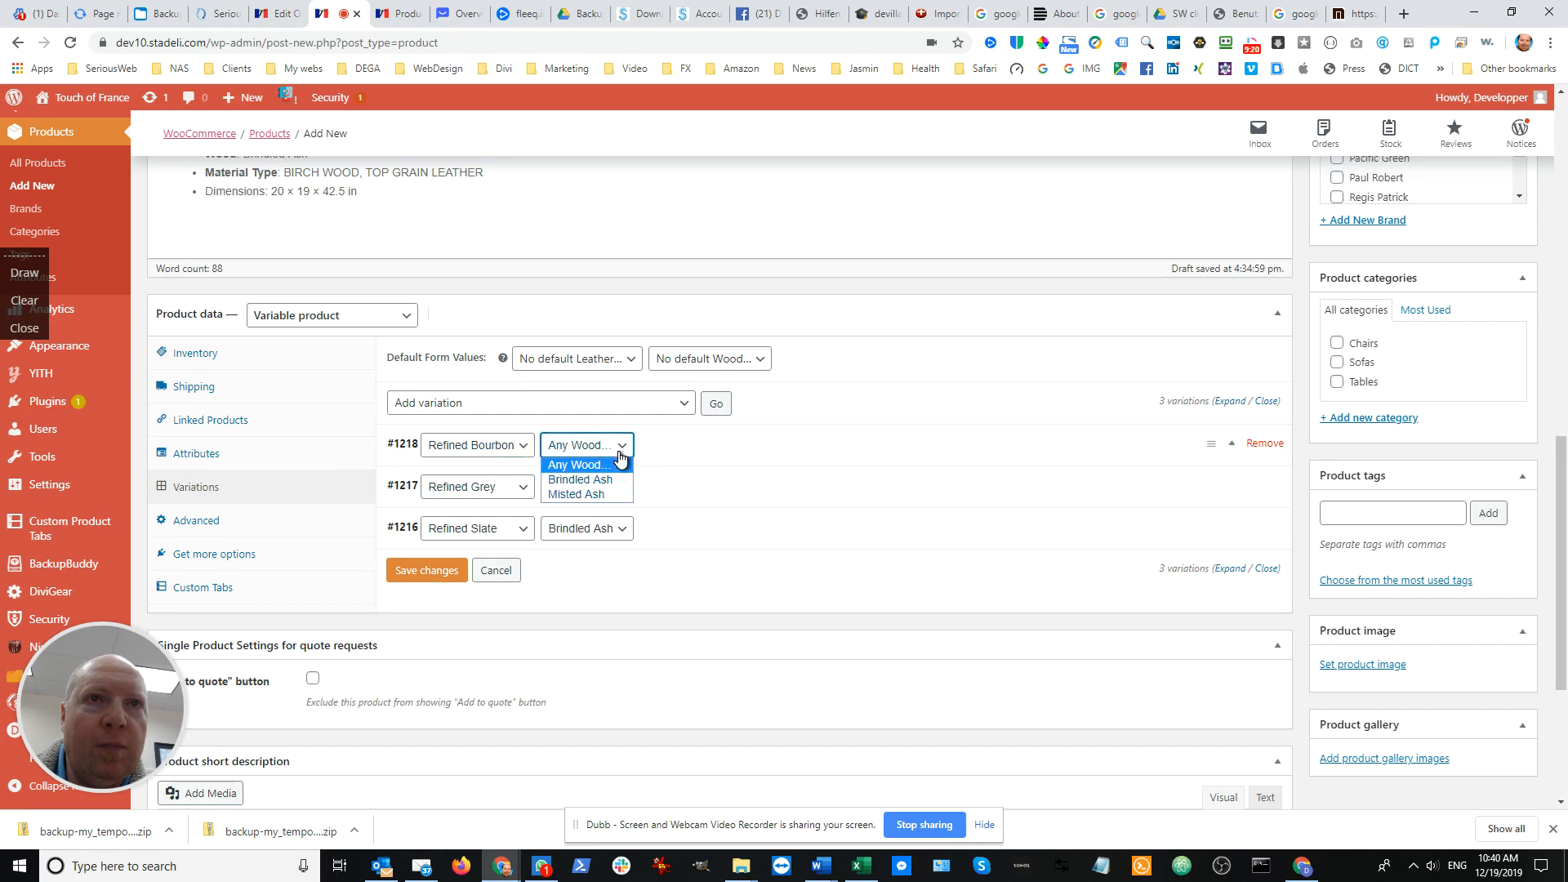
left_click(605, 494)
Add a fourth variation with Refined Tobacco leather and Brindled Ash wood, matching the Tobacco chair's description, and save the variations
scroll(442, 372, "up", 2)
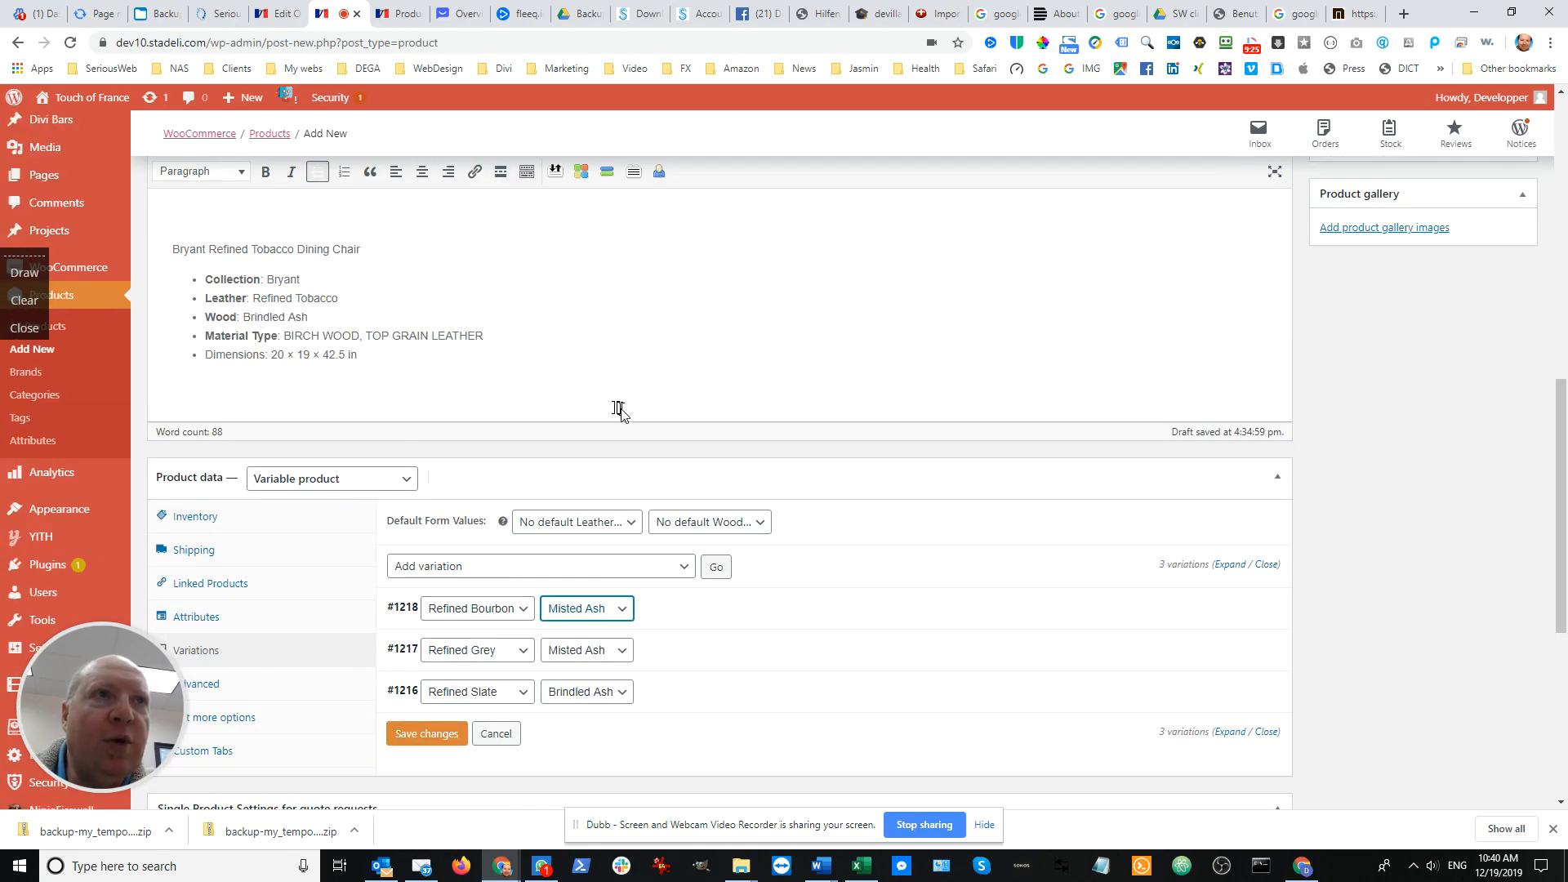
scroll(645, 417, "down", 3)
left_click(710, 324)
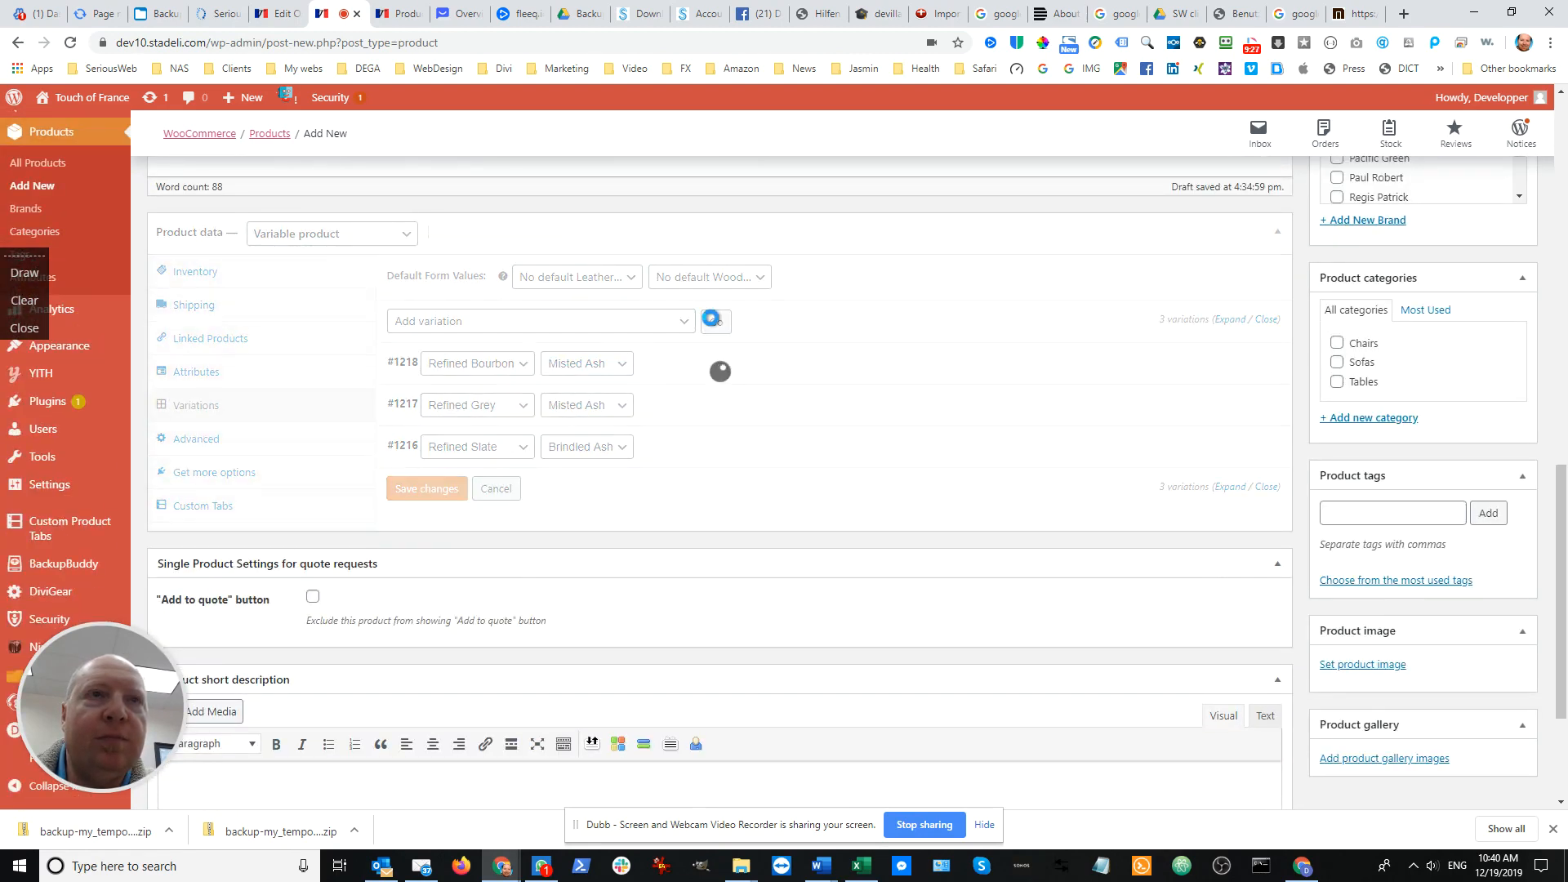
left_click(518, 363)
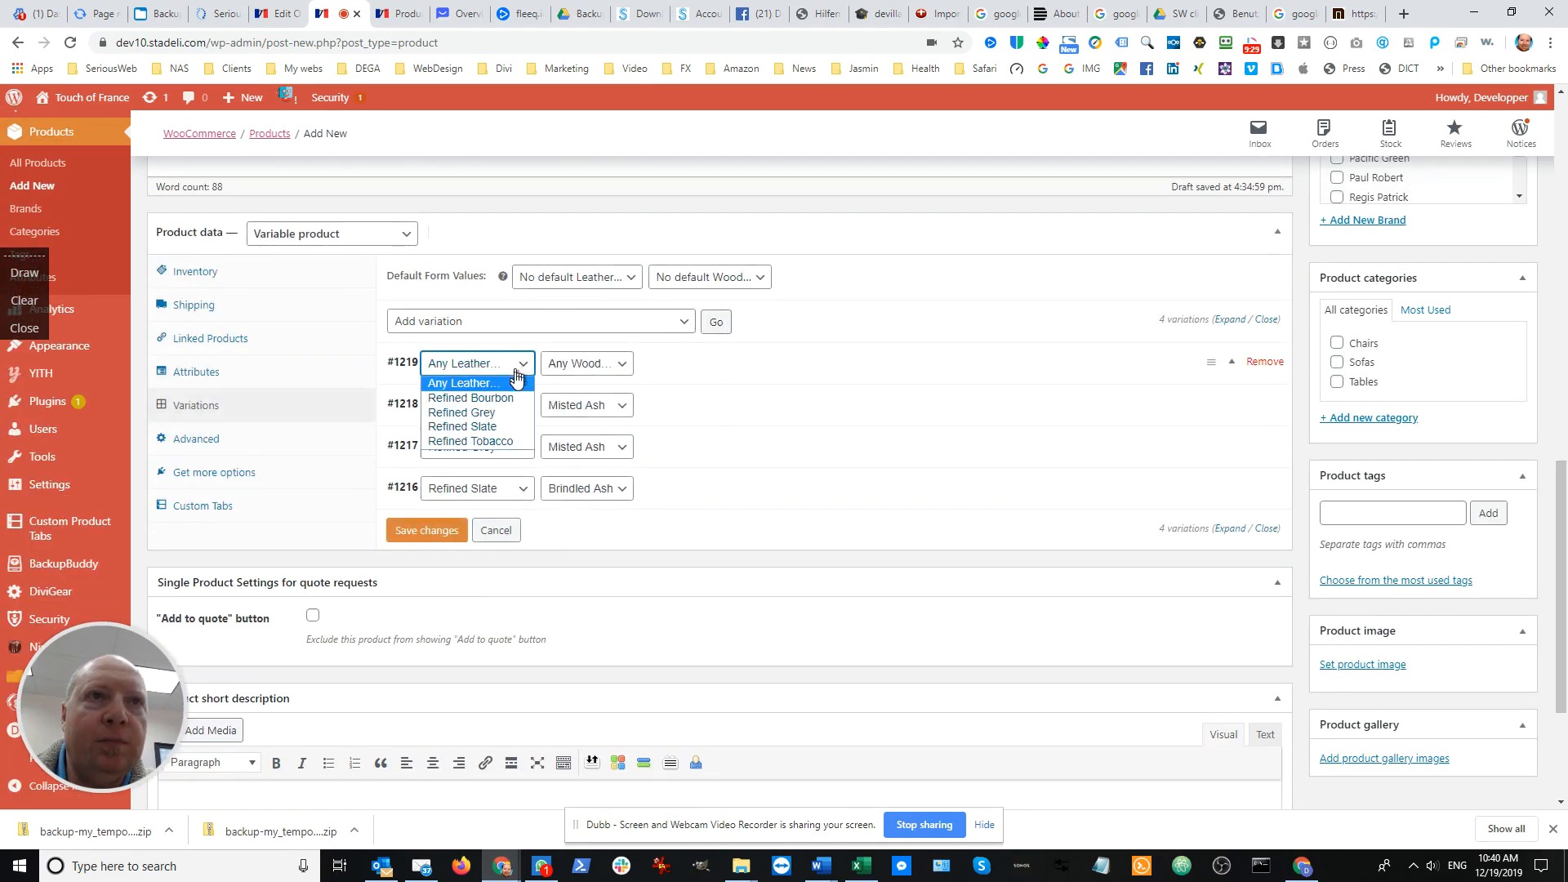
left_click(507, 441)
left_click(609, 363)
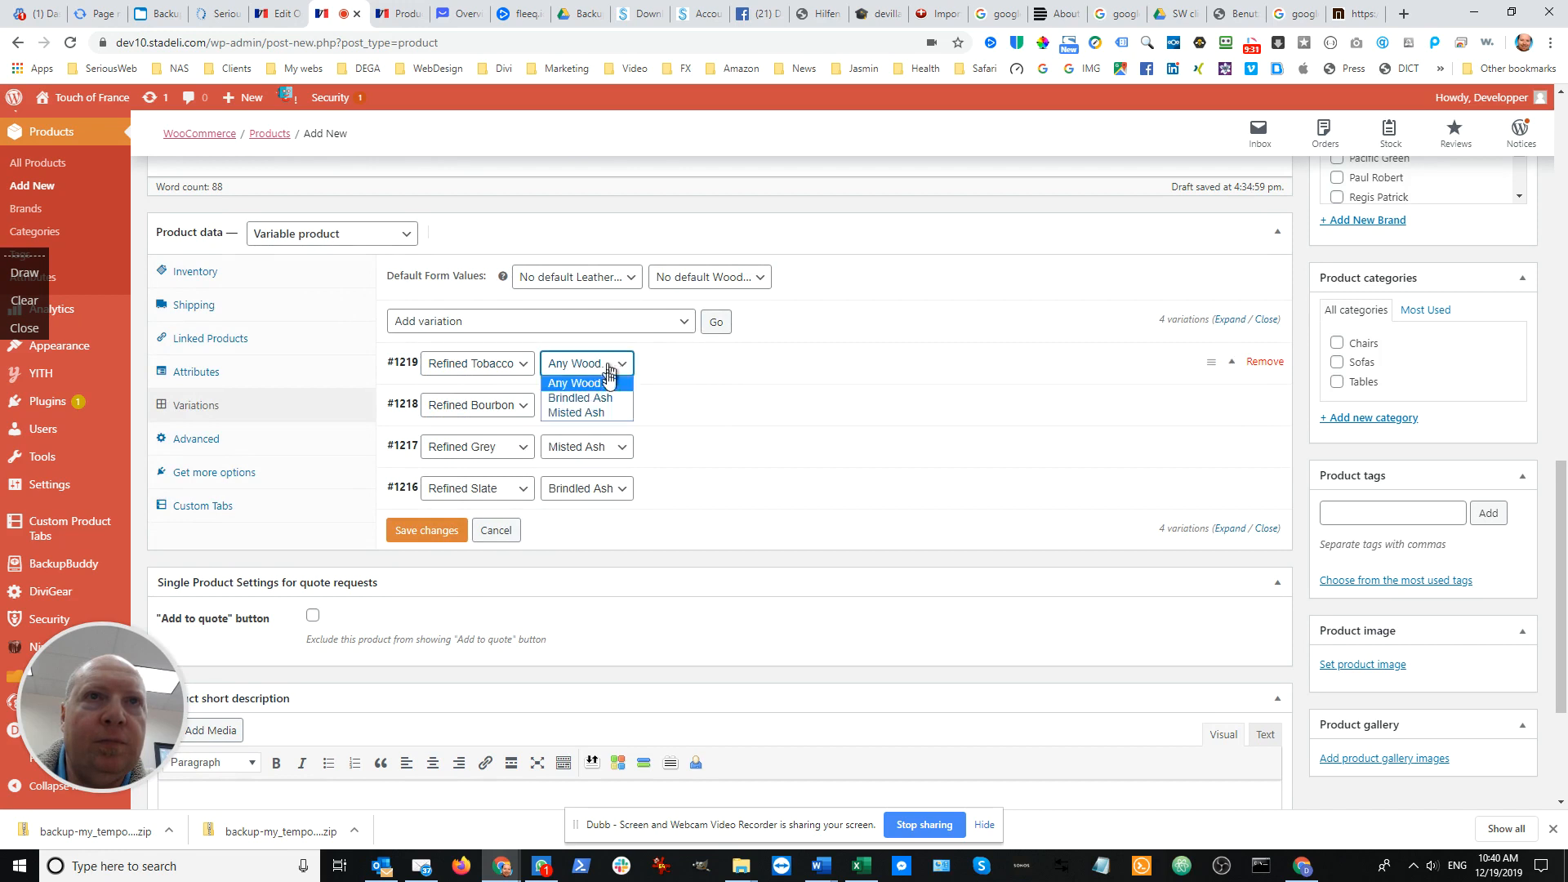
left_click(603, 398)
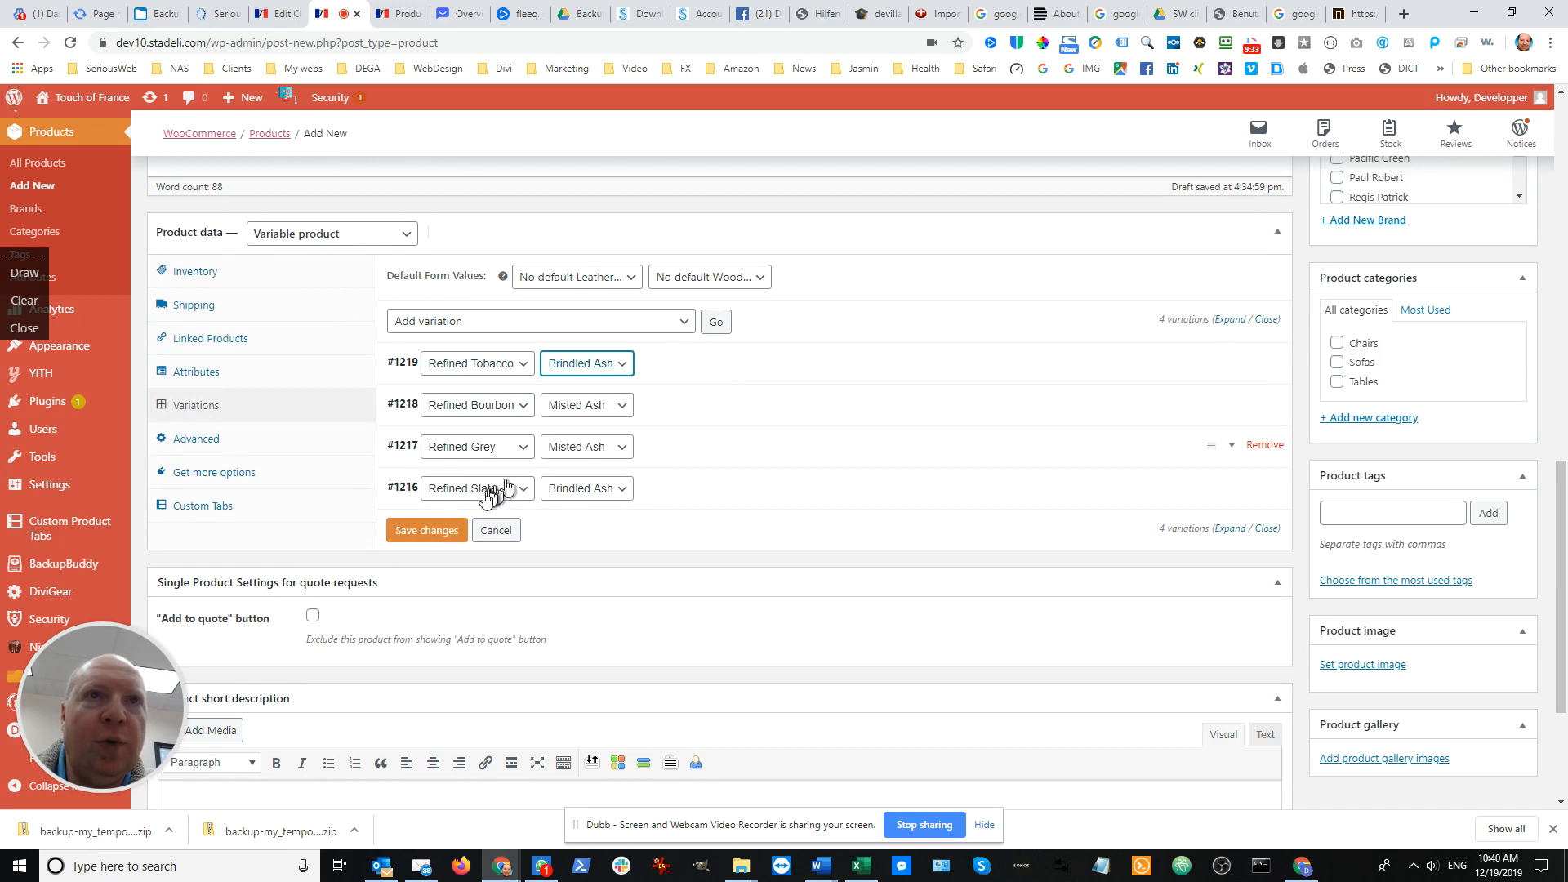
left_click(423, 531)
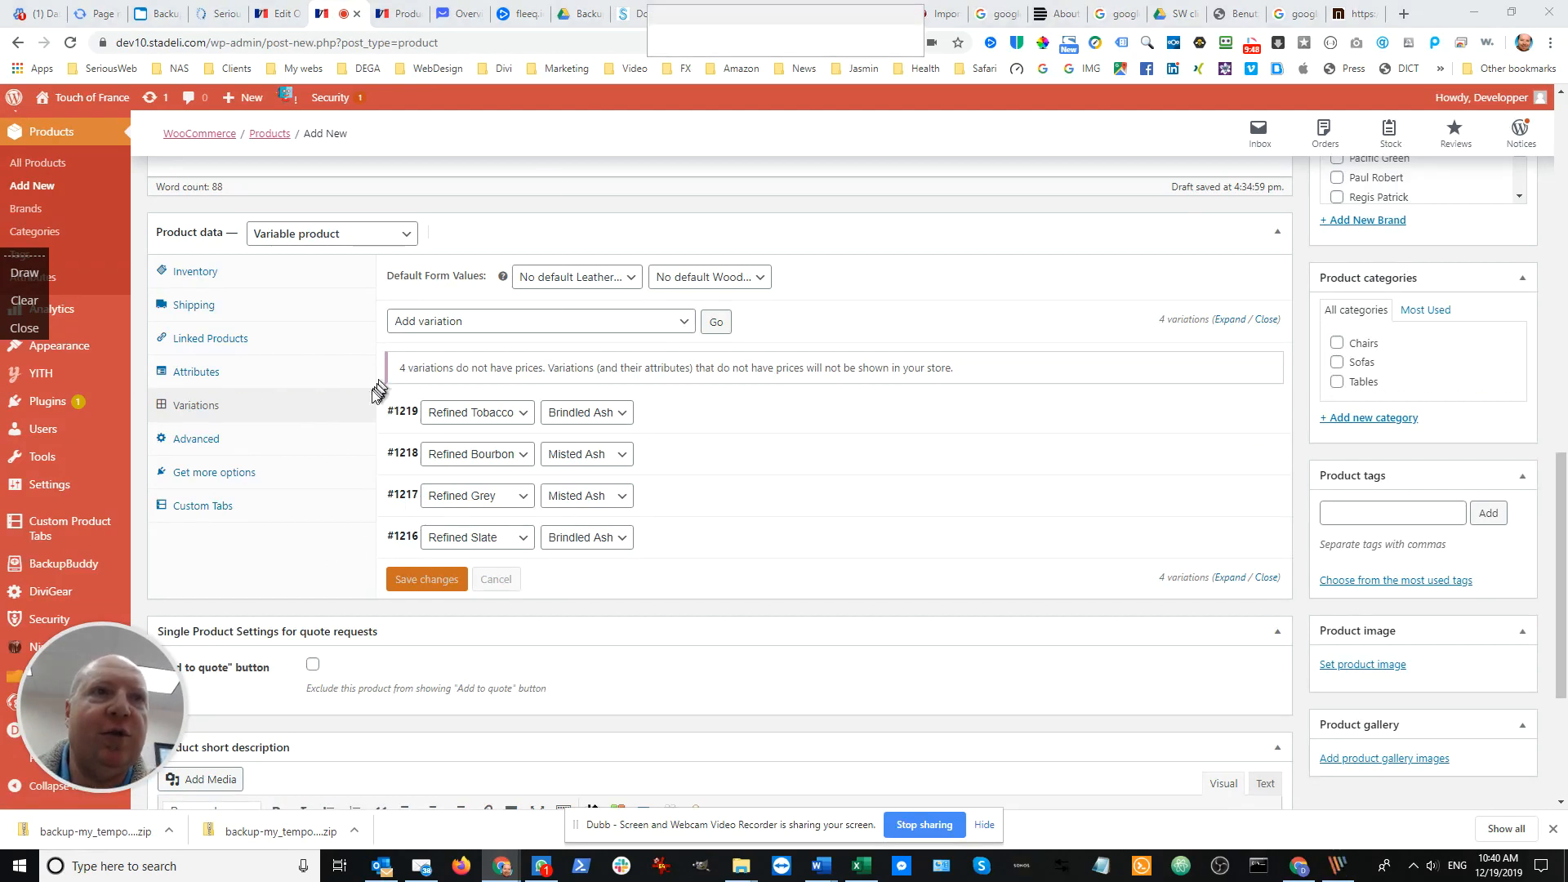
Capture the area with the four variations into PicPick, narrow and move its window aside, and return to the product page
key("Print")
left_click_drag(372, 391, 687, 611)
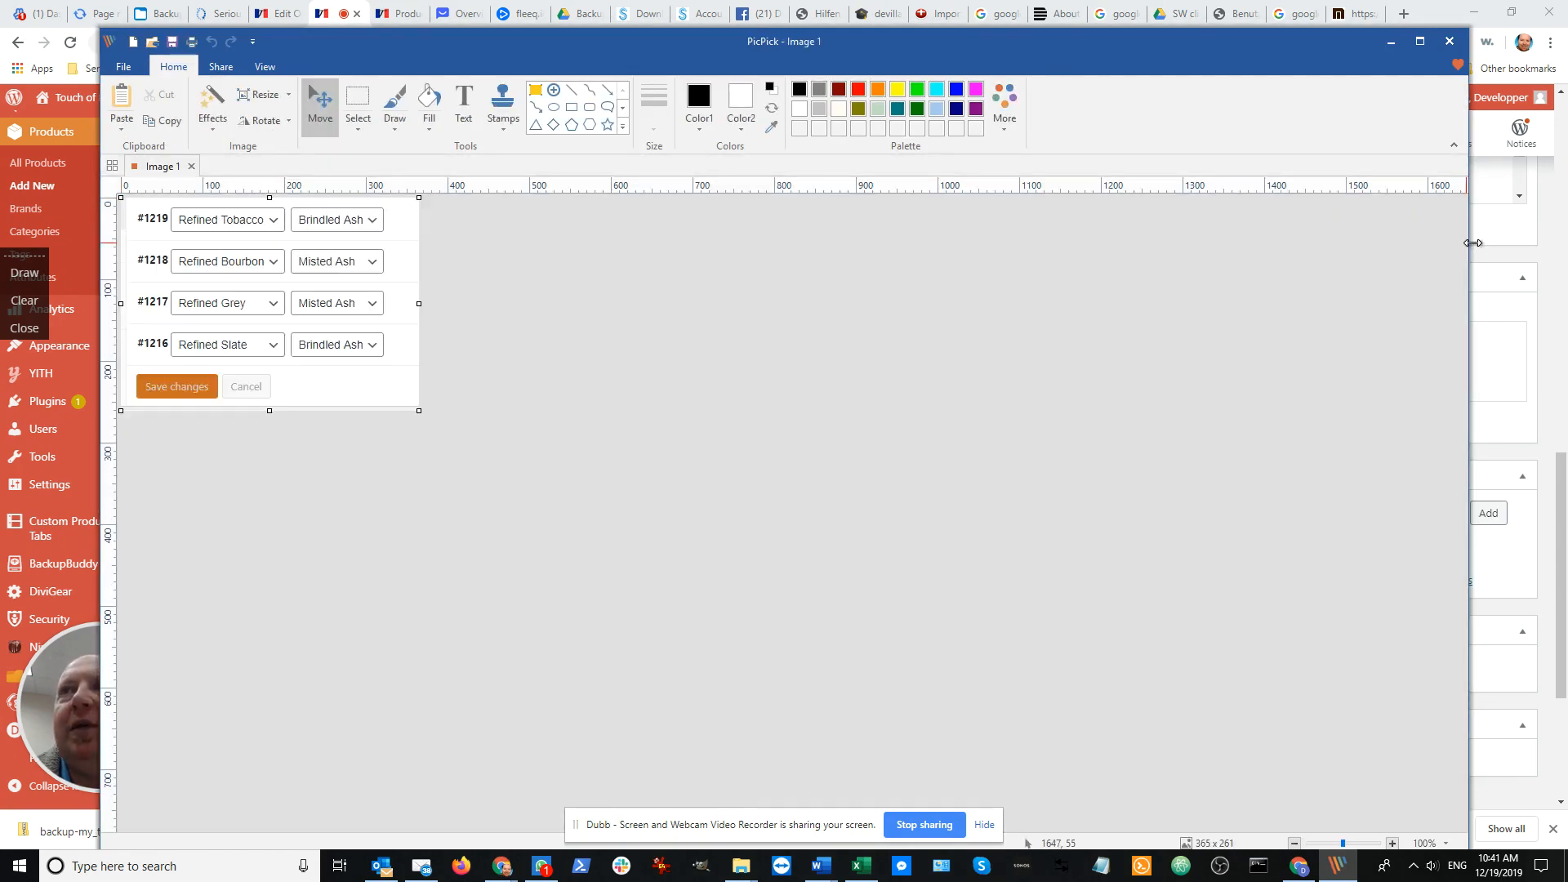
left_click_drag(1472, 243, 630, 242)
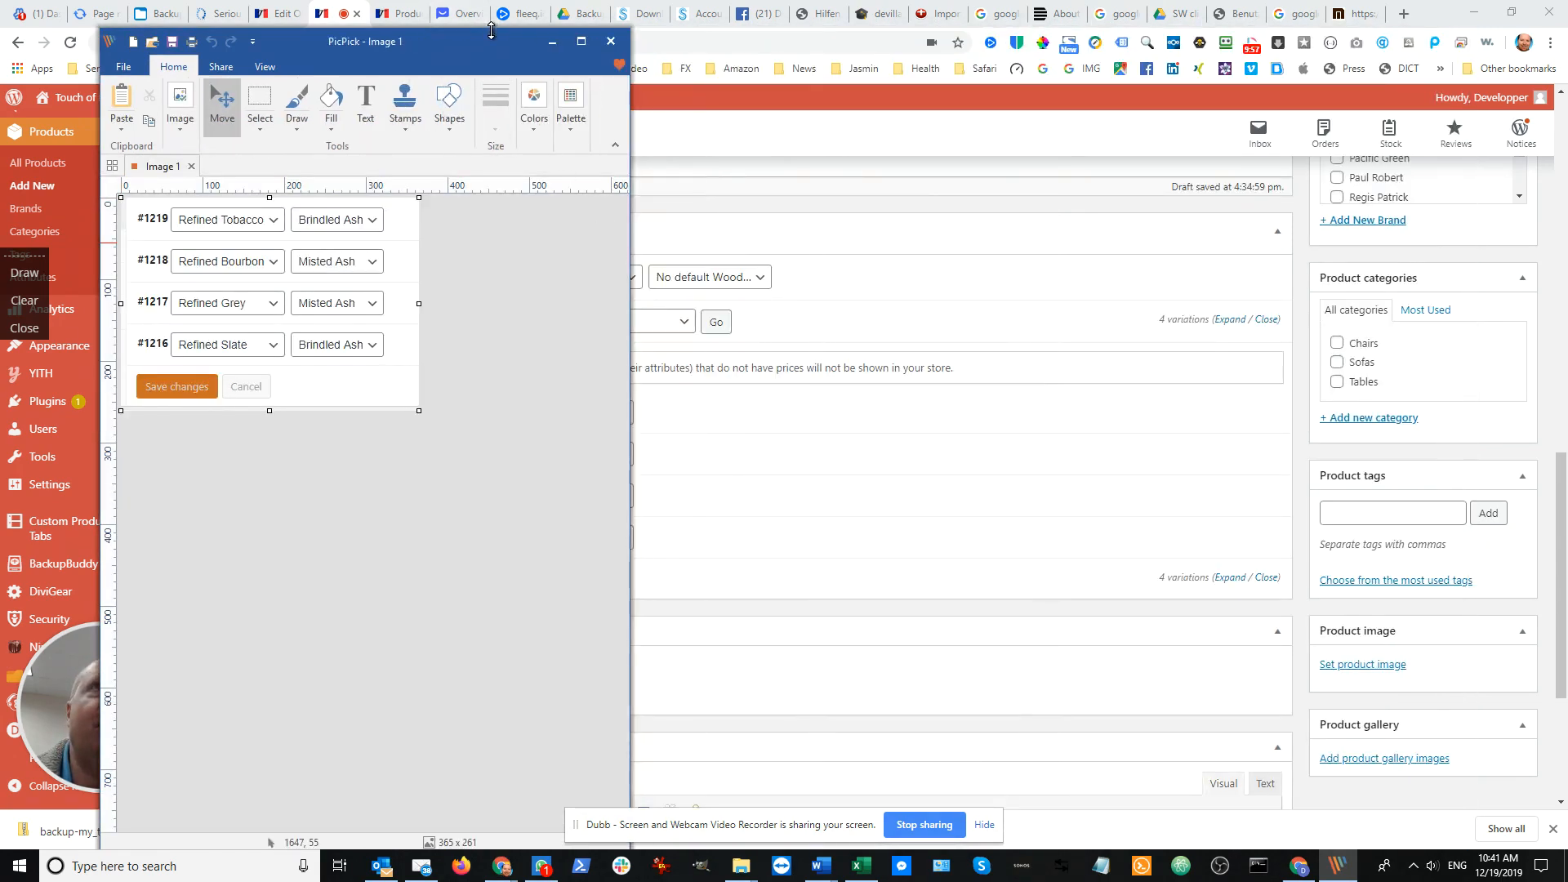
left_click_drag(491, 30, 1130, 237)
left_click(603, 226)
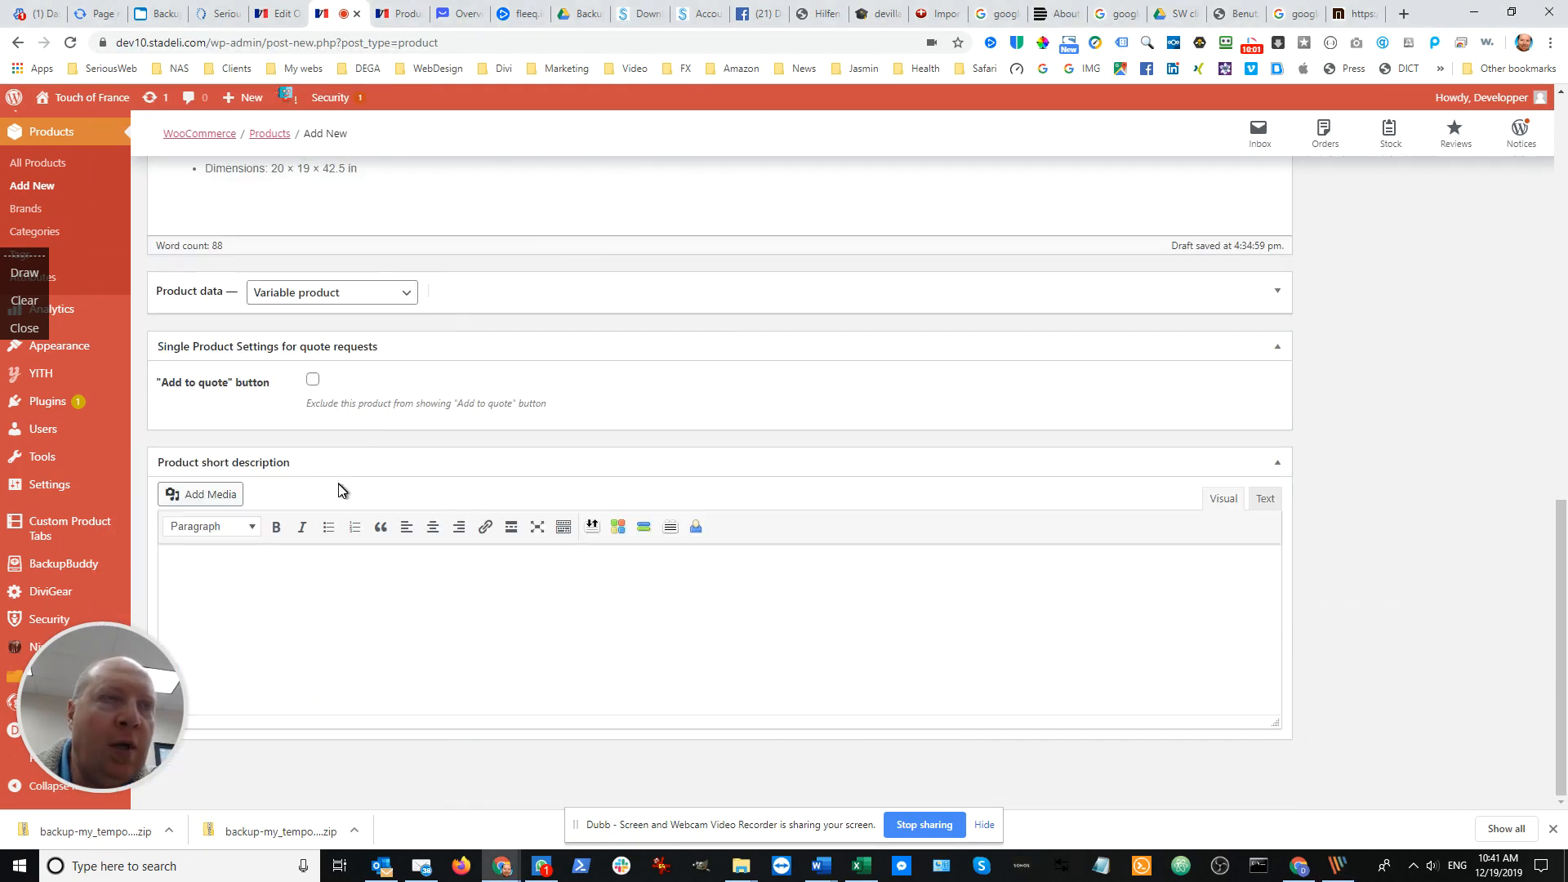
Expand the product data and review its Get more options, Inventory and Shipping settings
scroll(389, 400, "up", 3)
scroll(376, 412, "down", 3)
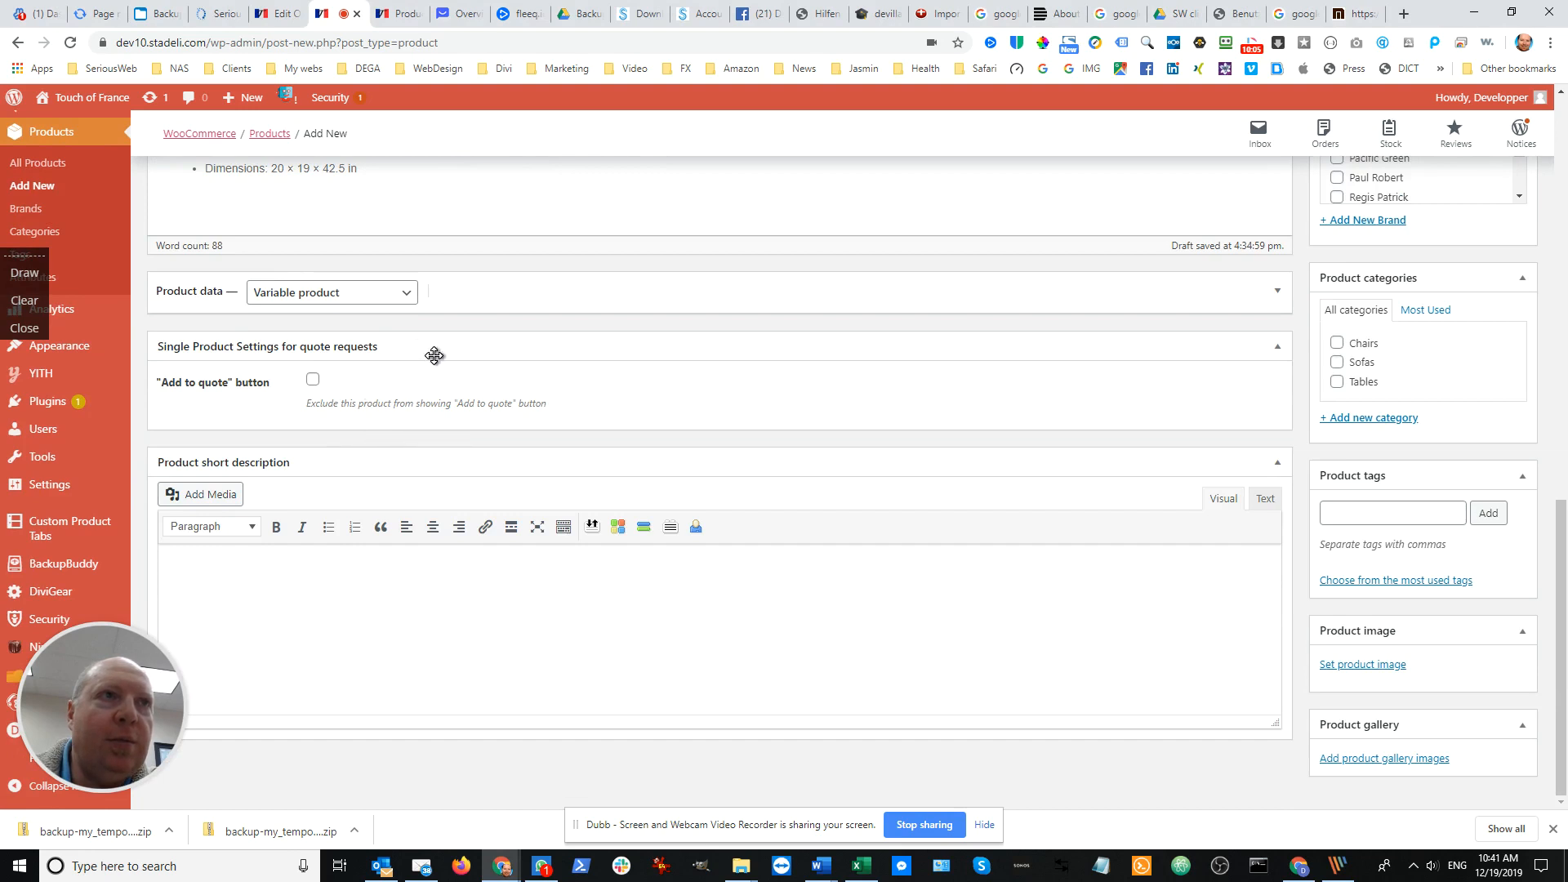
scroll(620, 331, "up", 1)
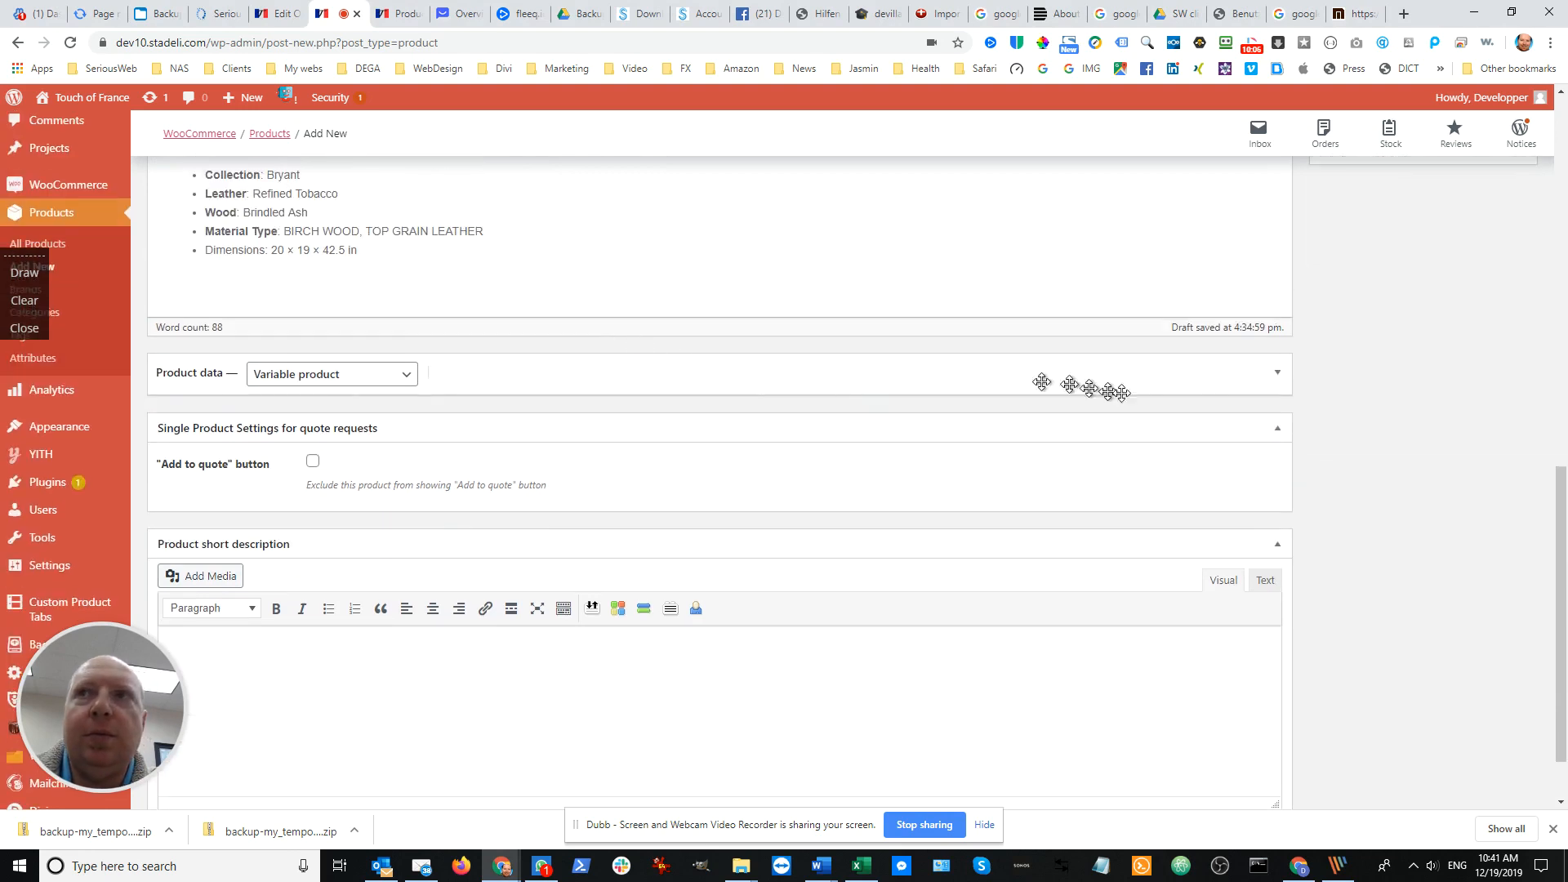
left_click(1278, 378)
scroll(947, 448, "down", 3)
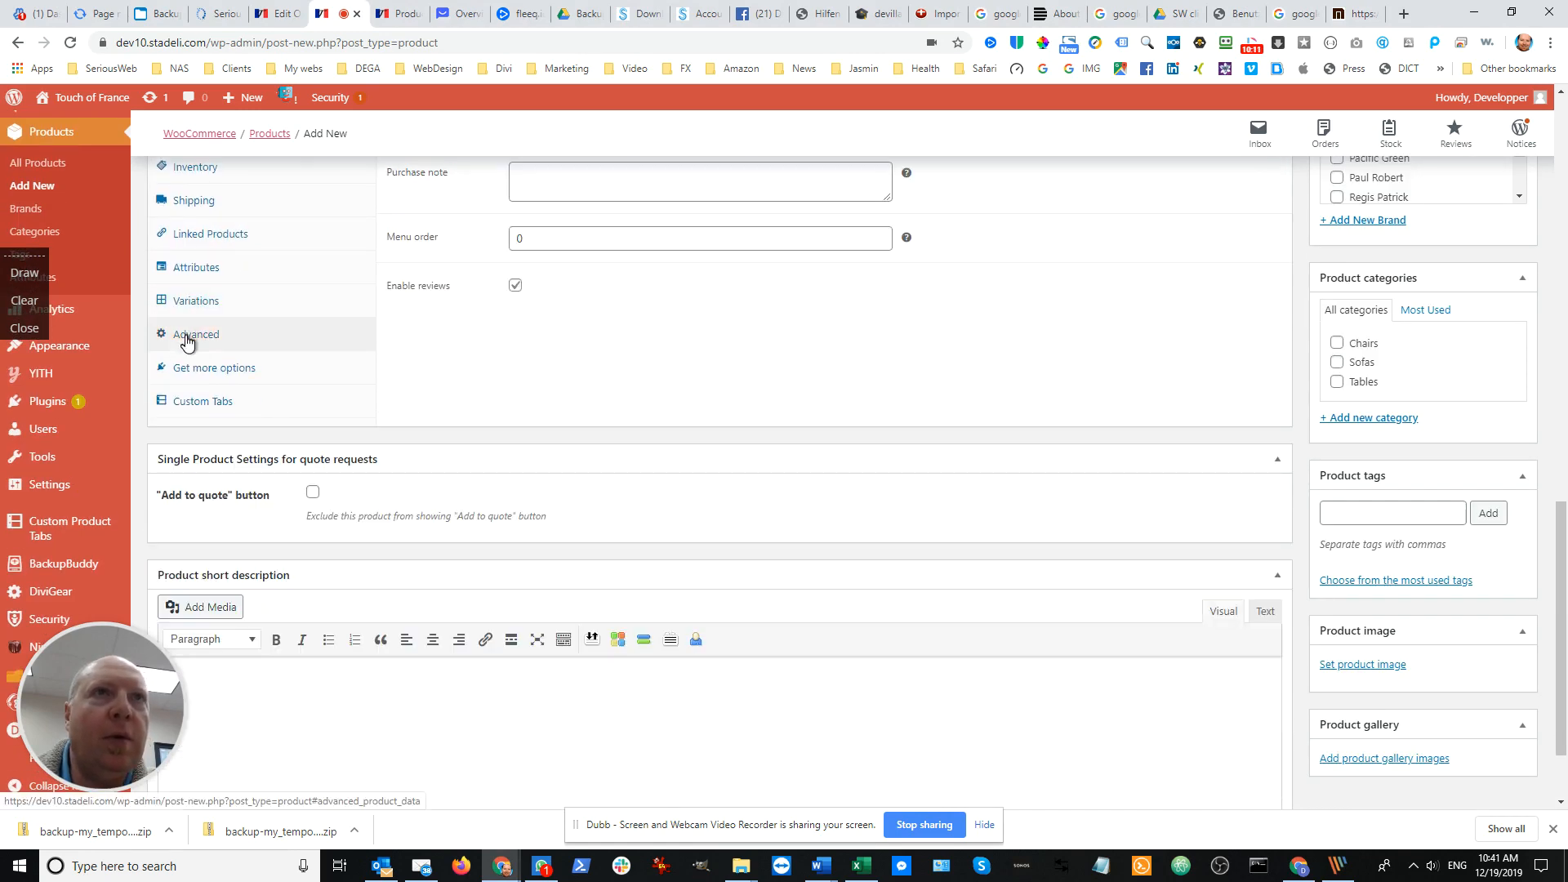
scroll(445, 389, "up", 1)
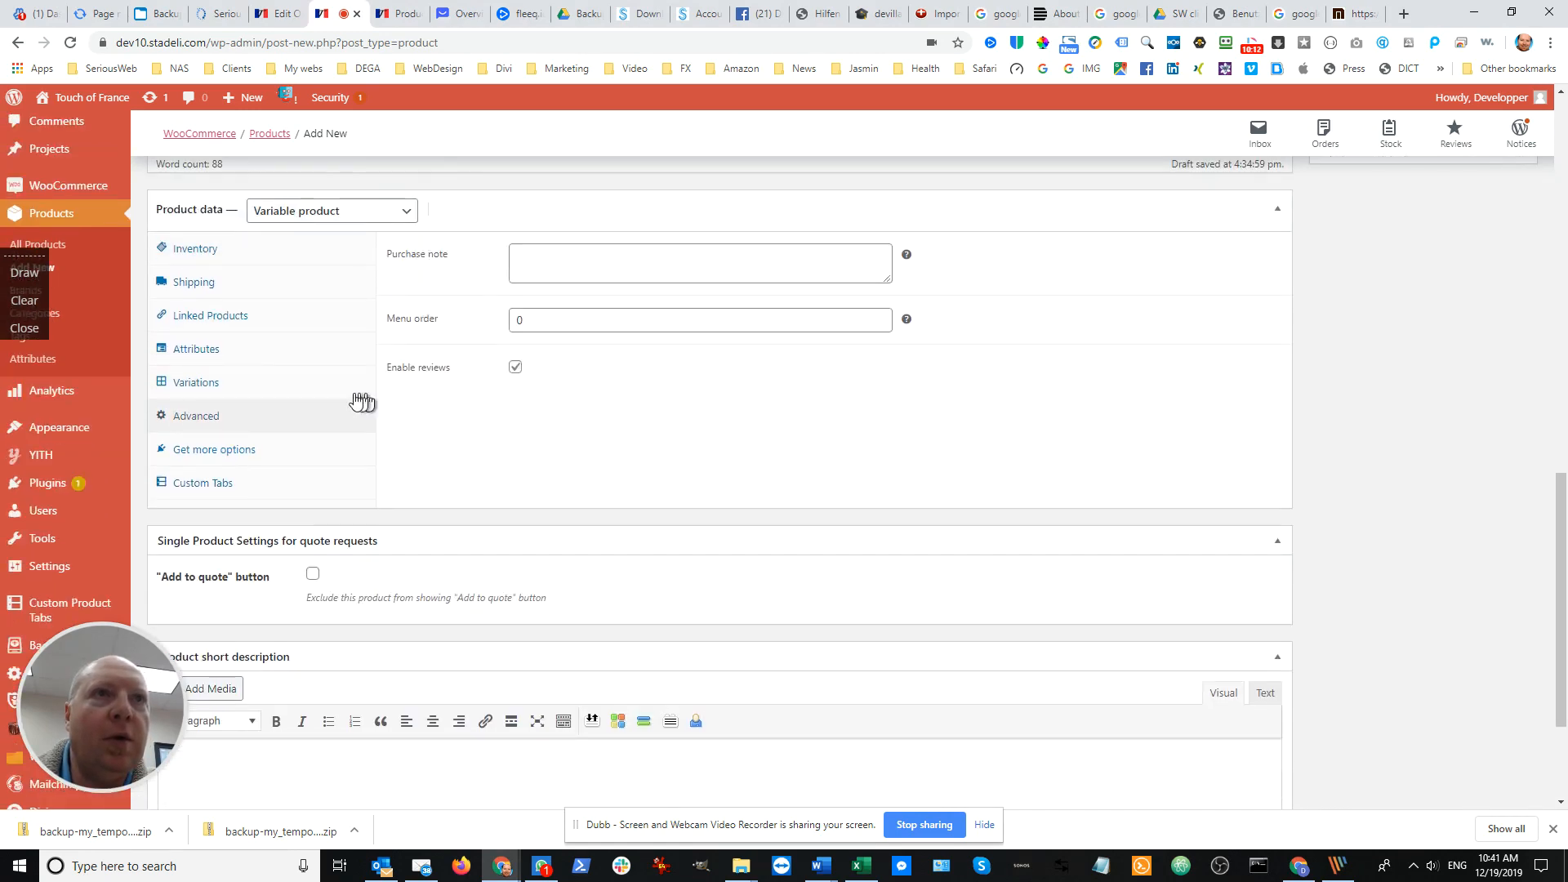
left_click(210, 454)
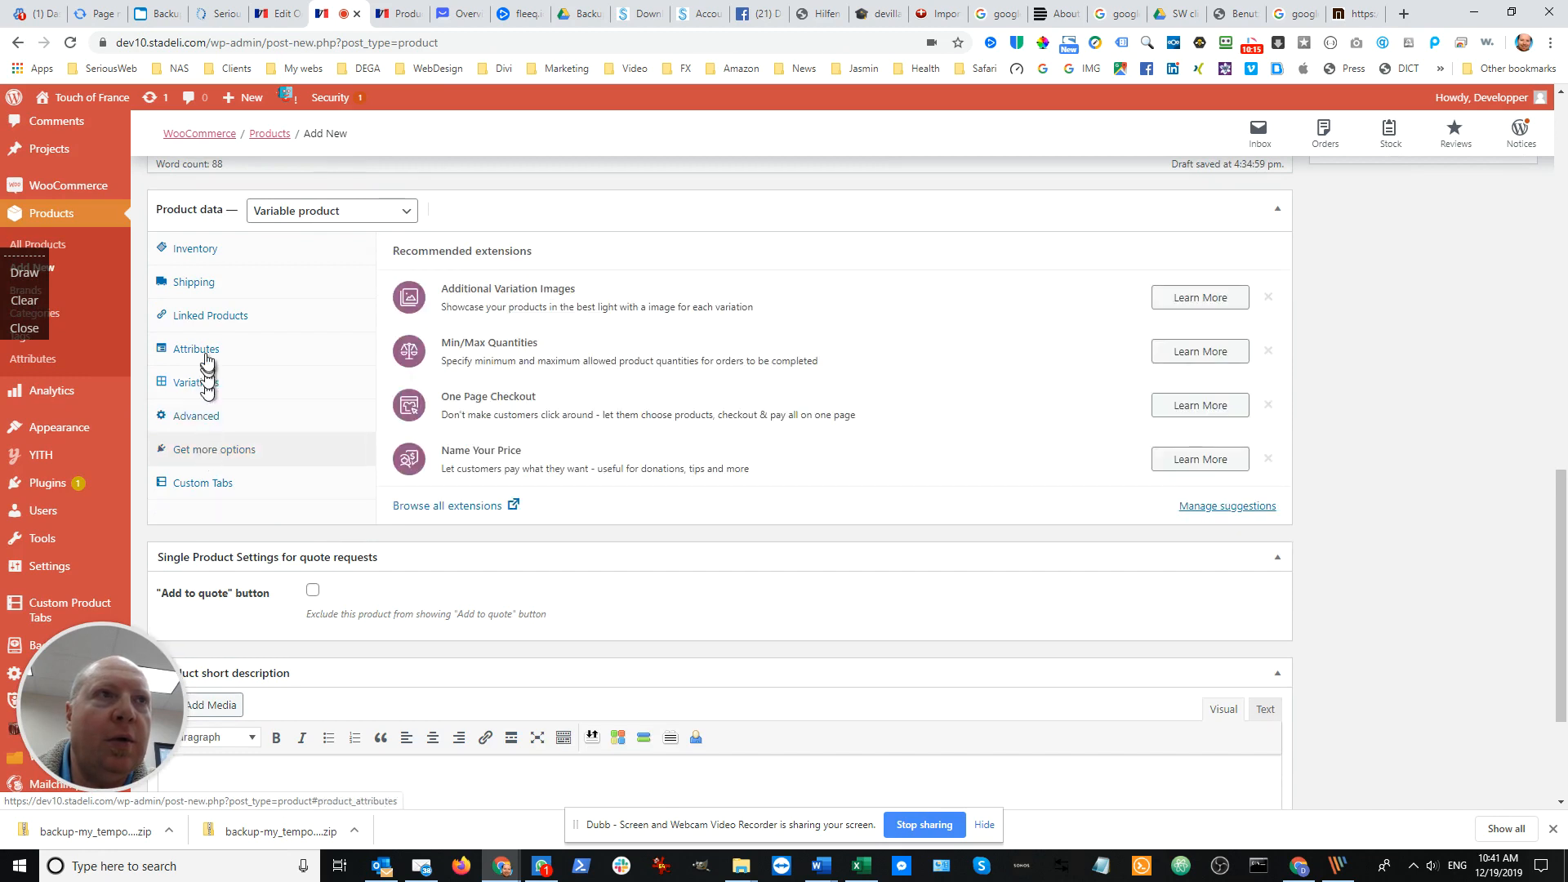
left_click(203, 260)
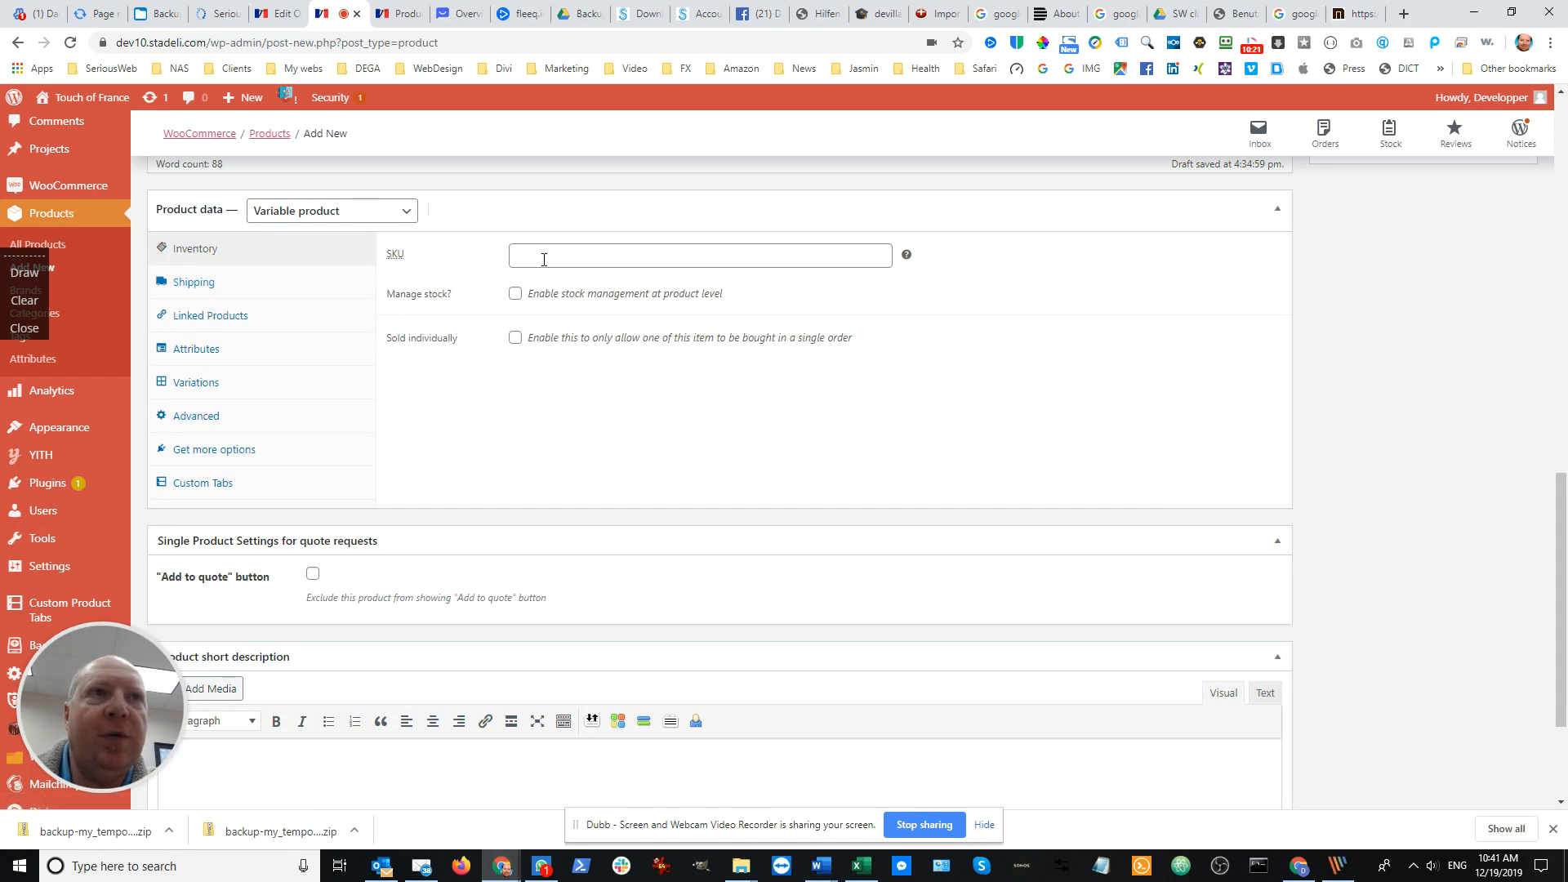
scroll(523, 327, "up", 1)
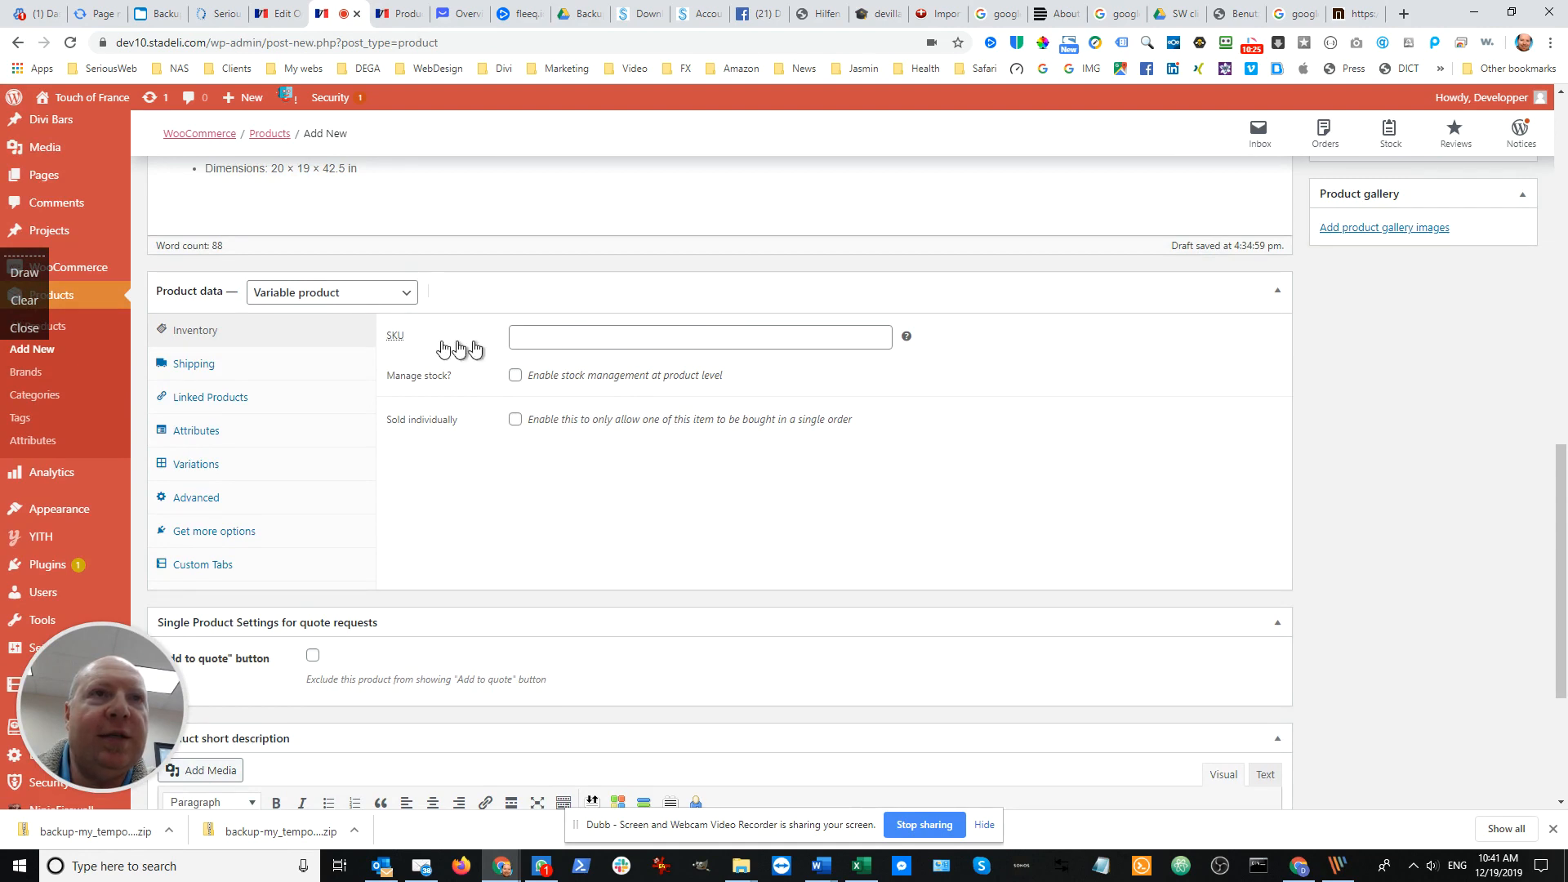
left_click(196, 369)
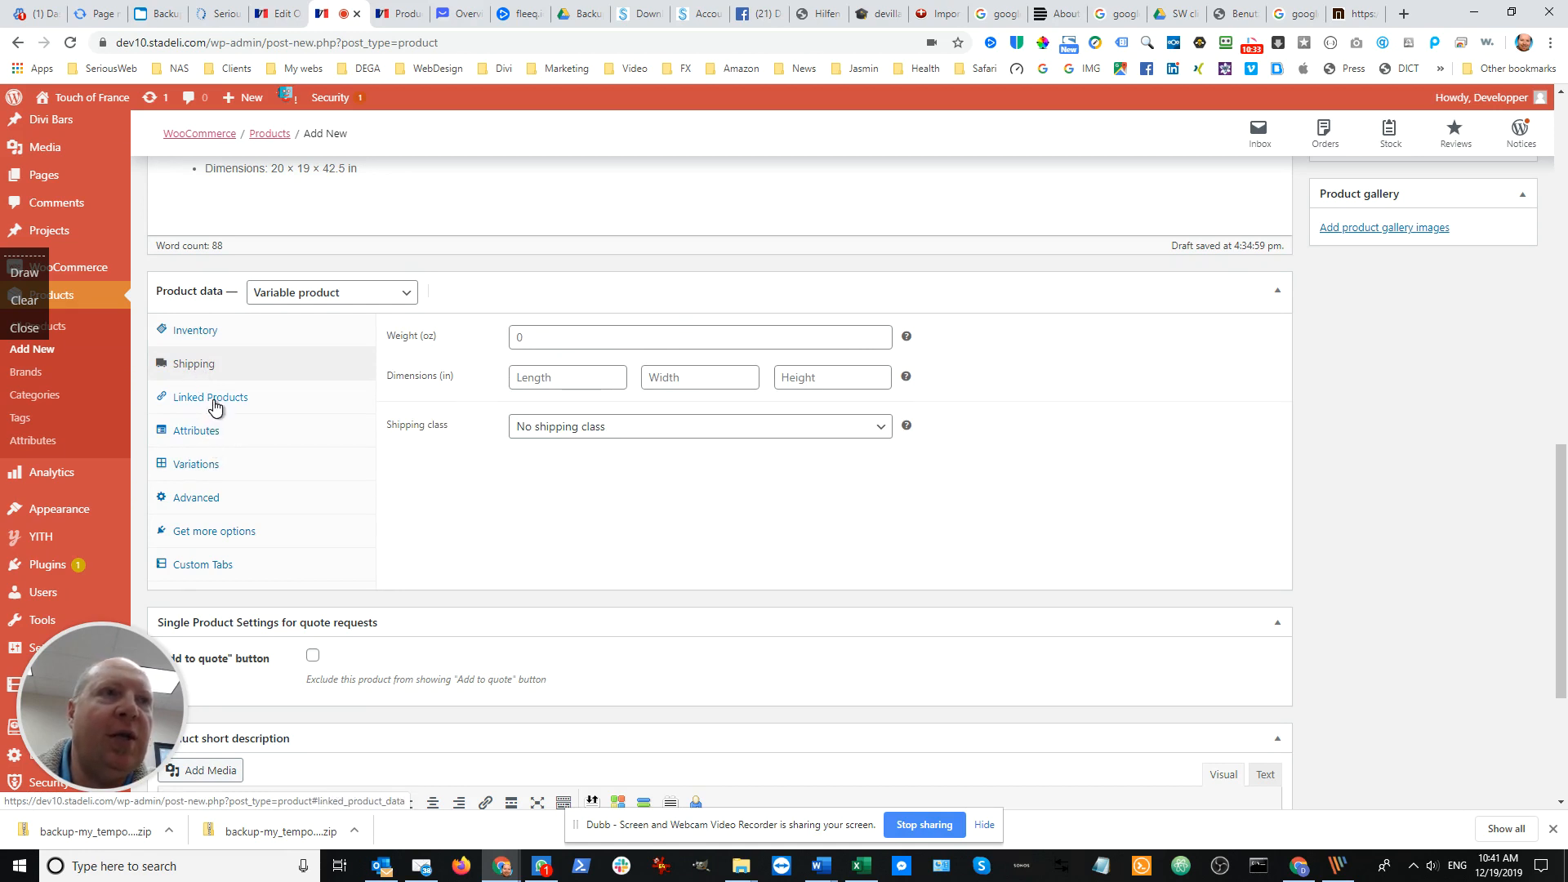
In the linked products, search the cross-sells for "tab" and the upsells for "chair" without adding any product
left_click(215, 402)
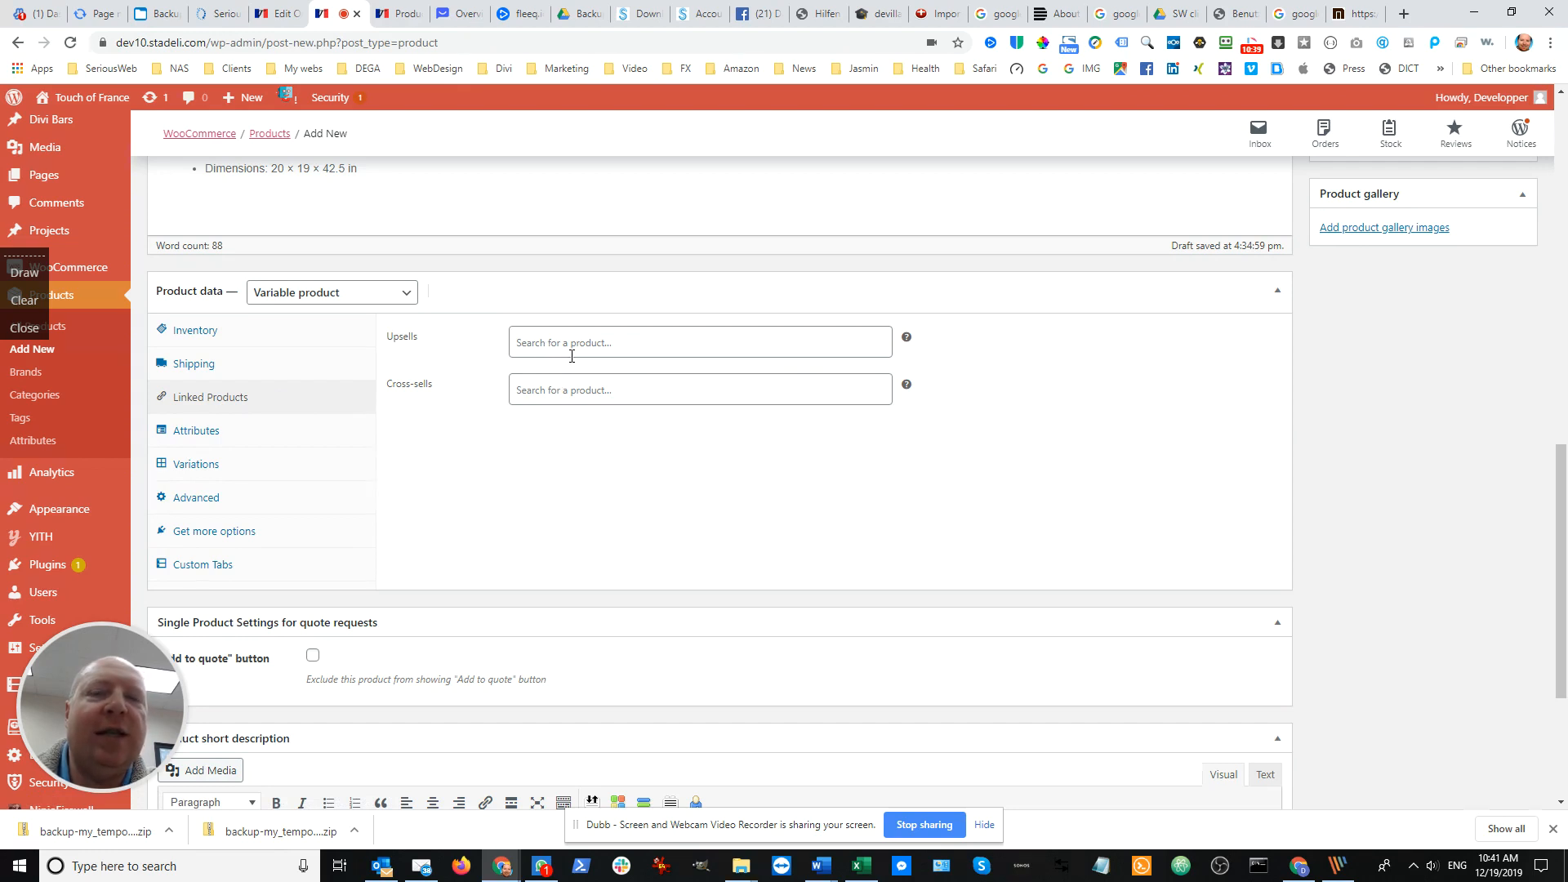
left_click(543, 396)
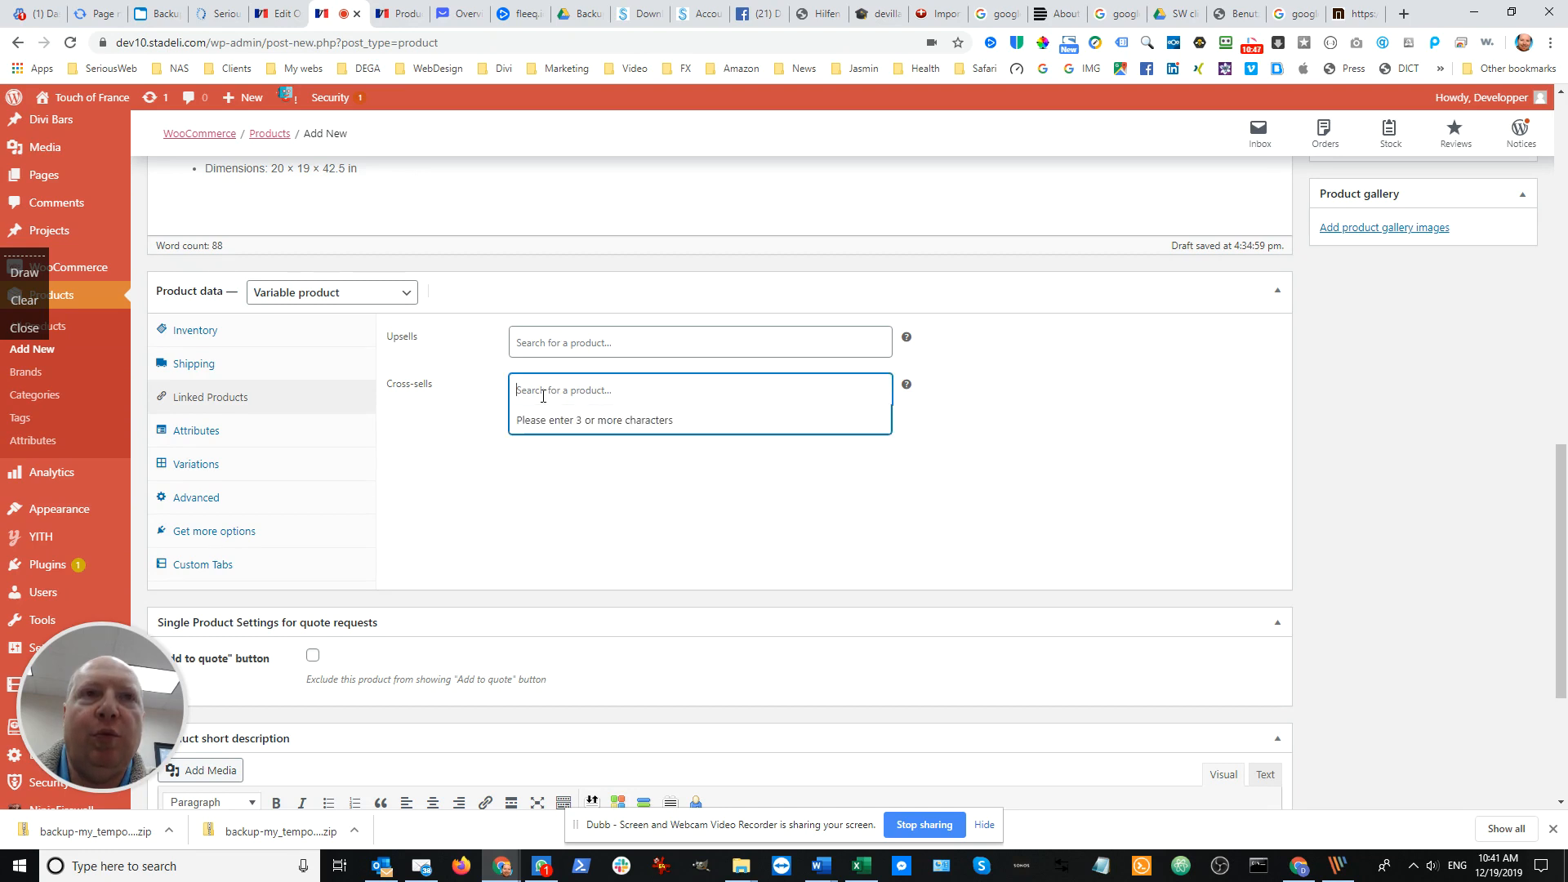
type("tab")
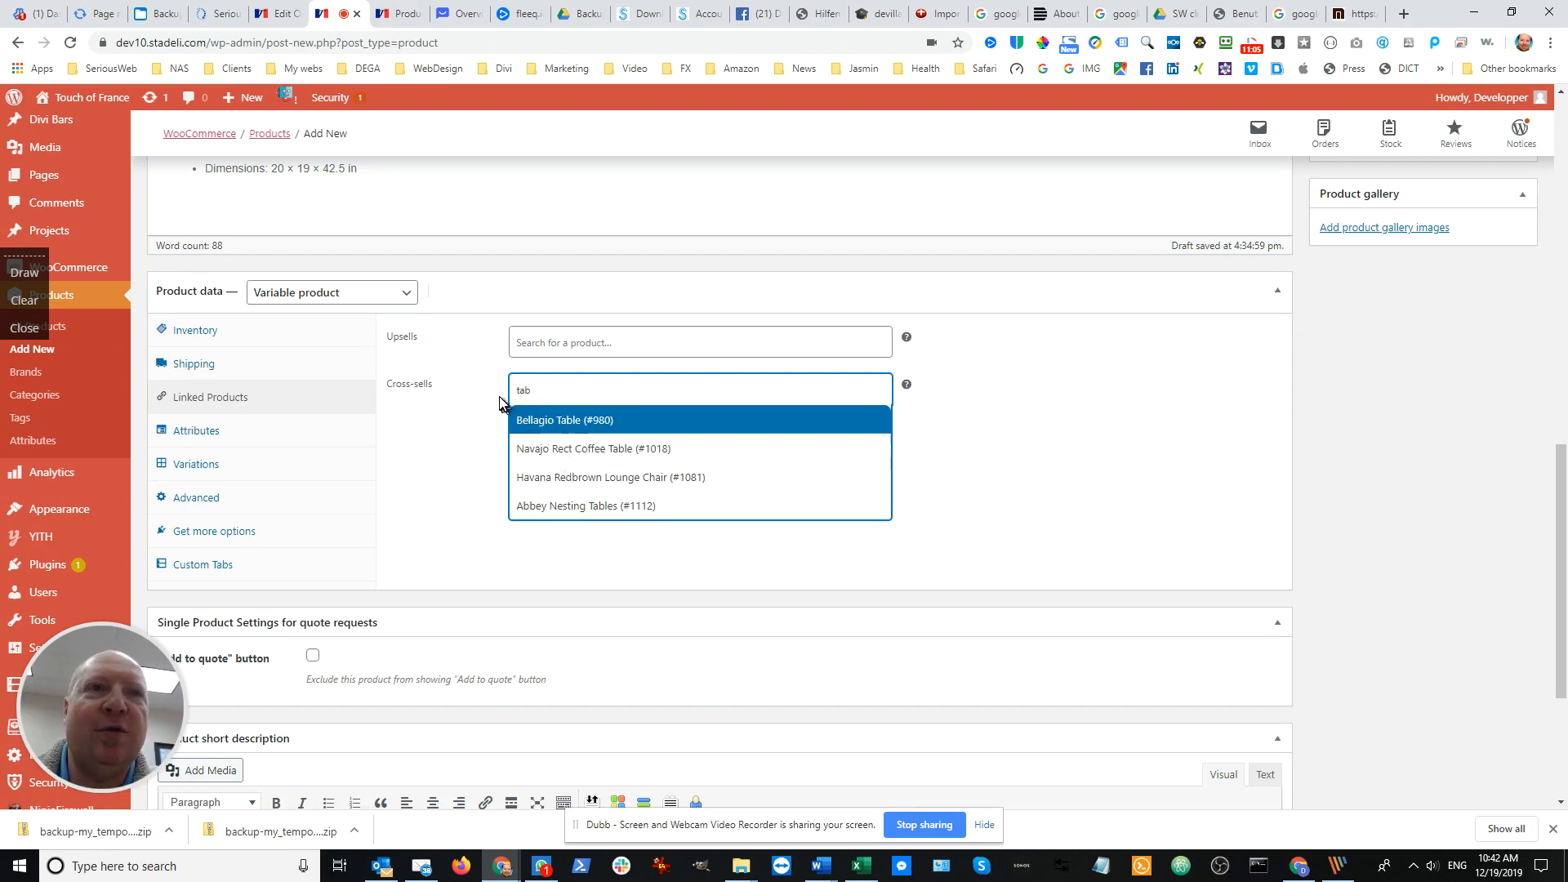
left_click_drag(540, 390, 501, 396)
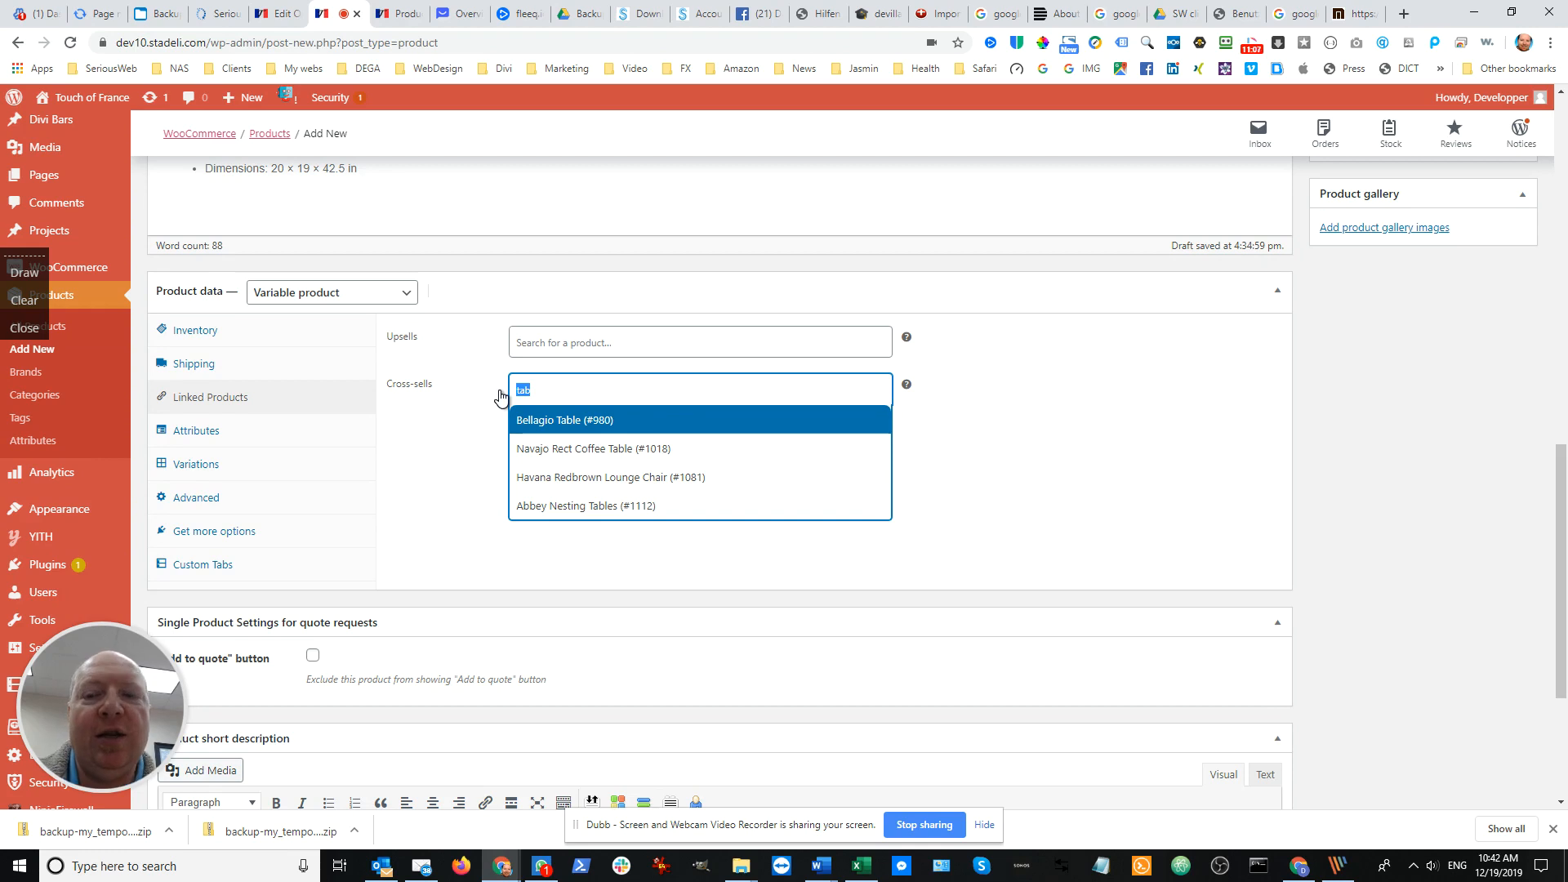
key("BackSpace")
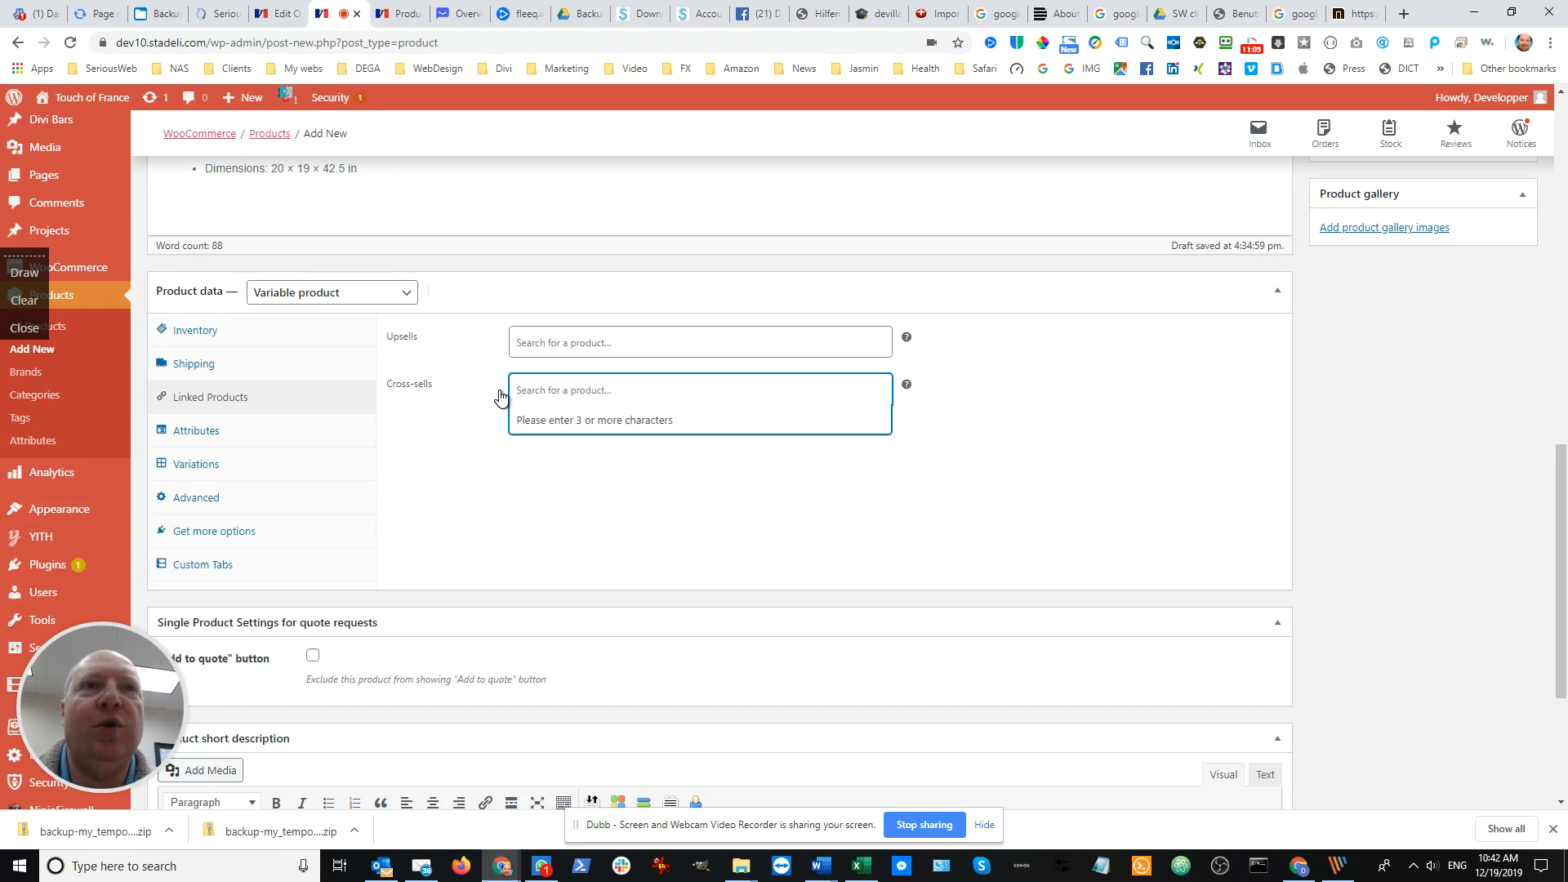
left_click(580, 345)
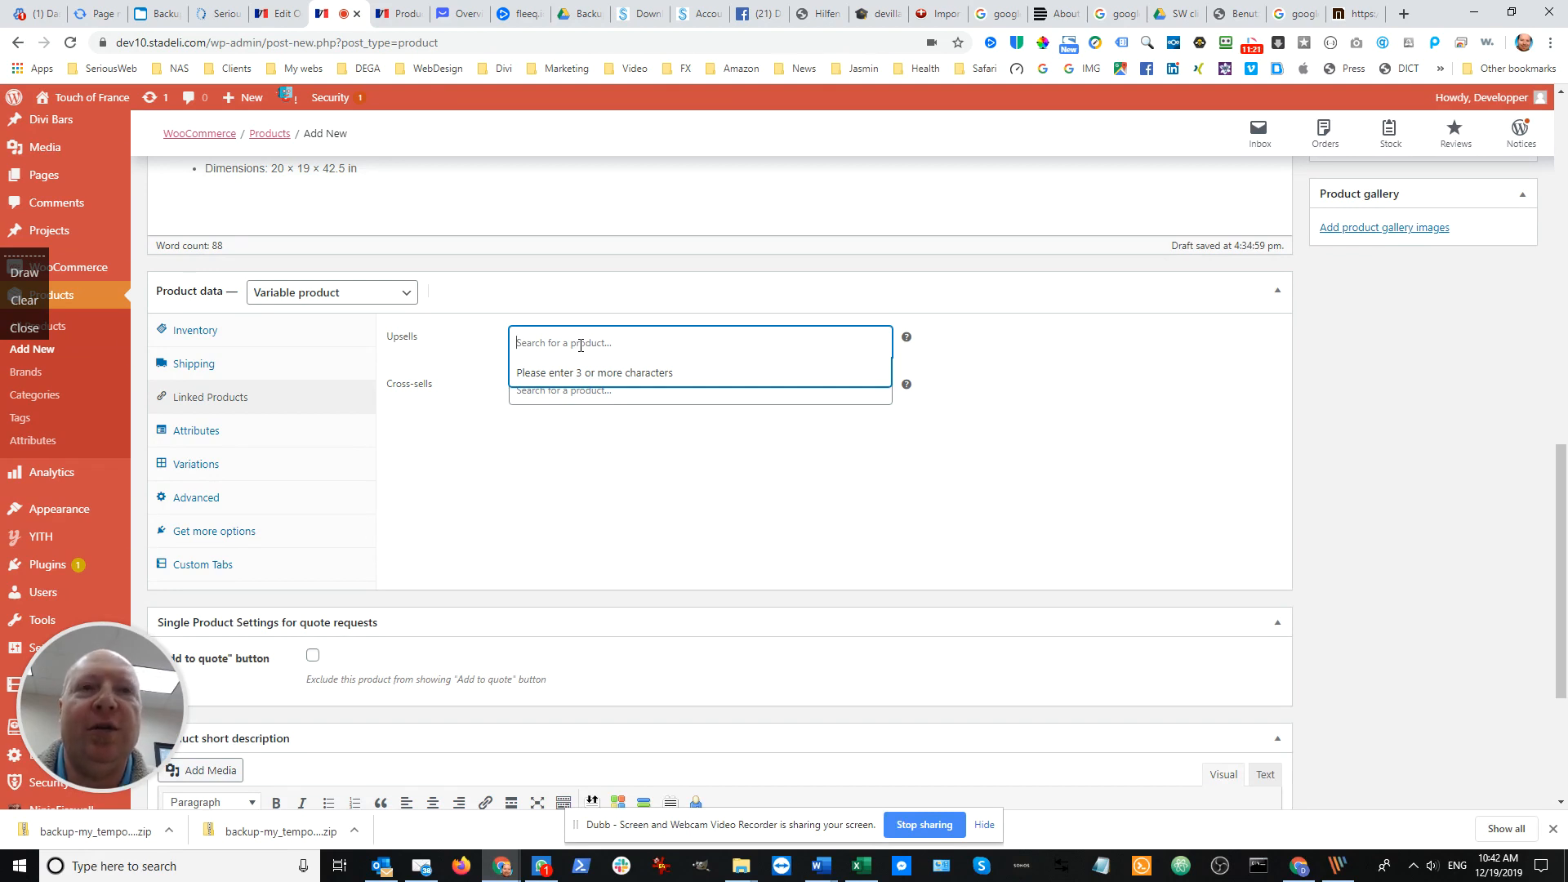
type("chair")
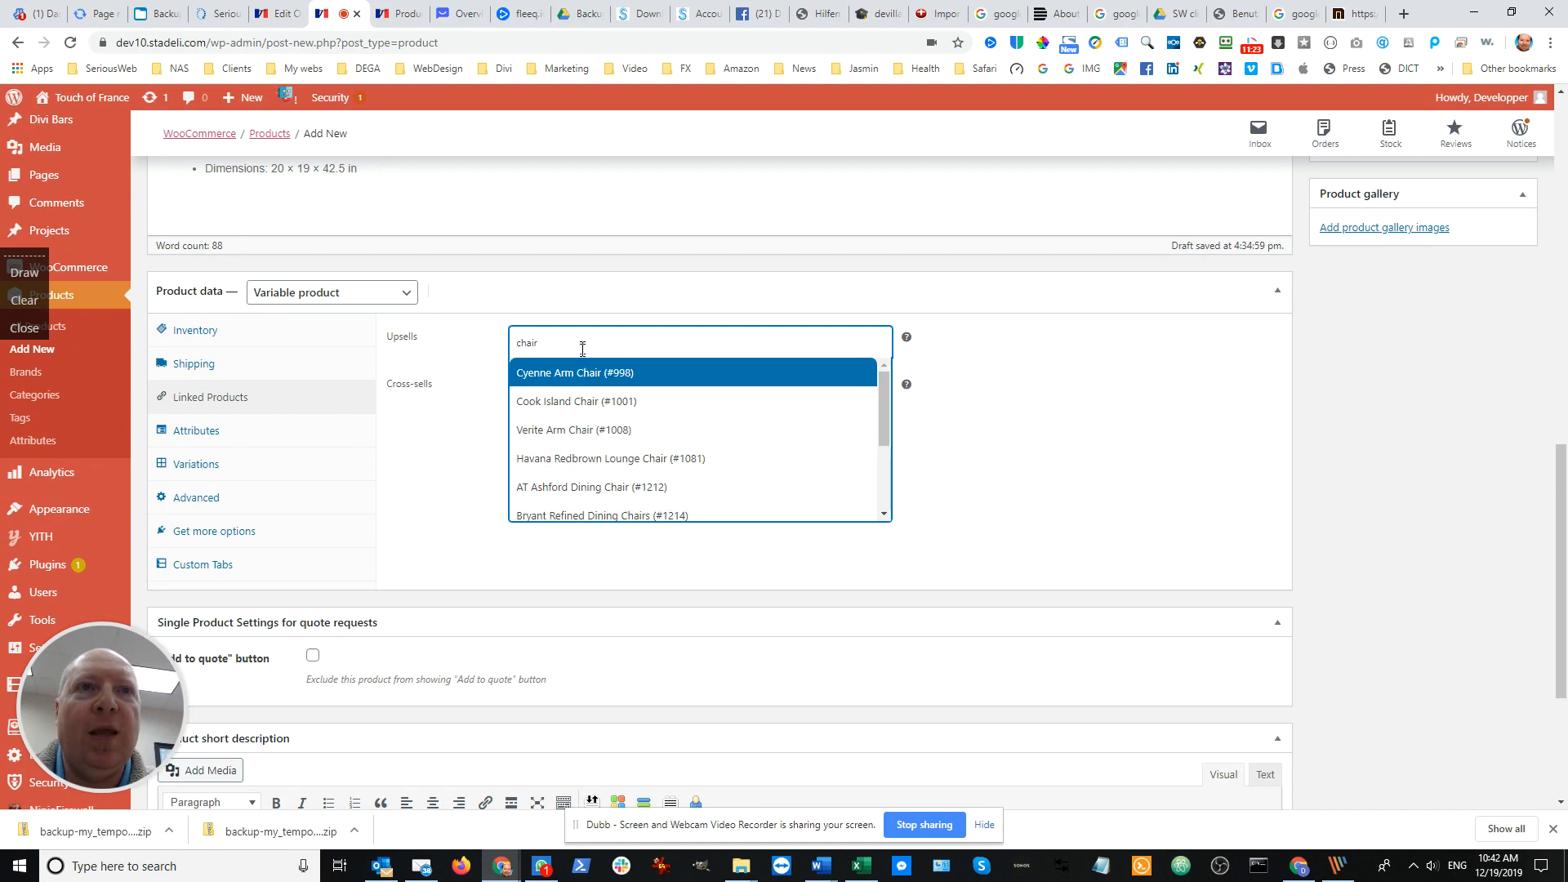
left_click(420, 441)
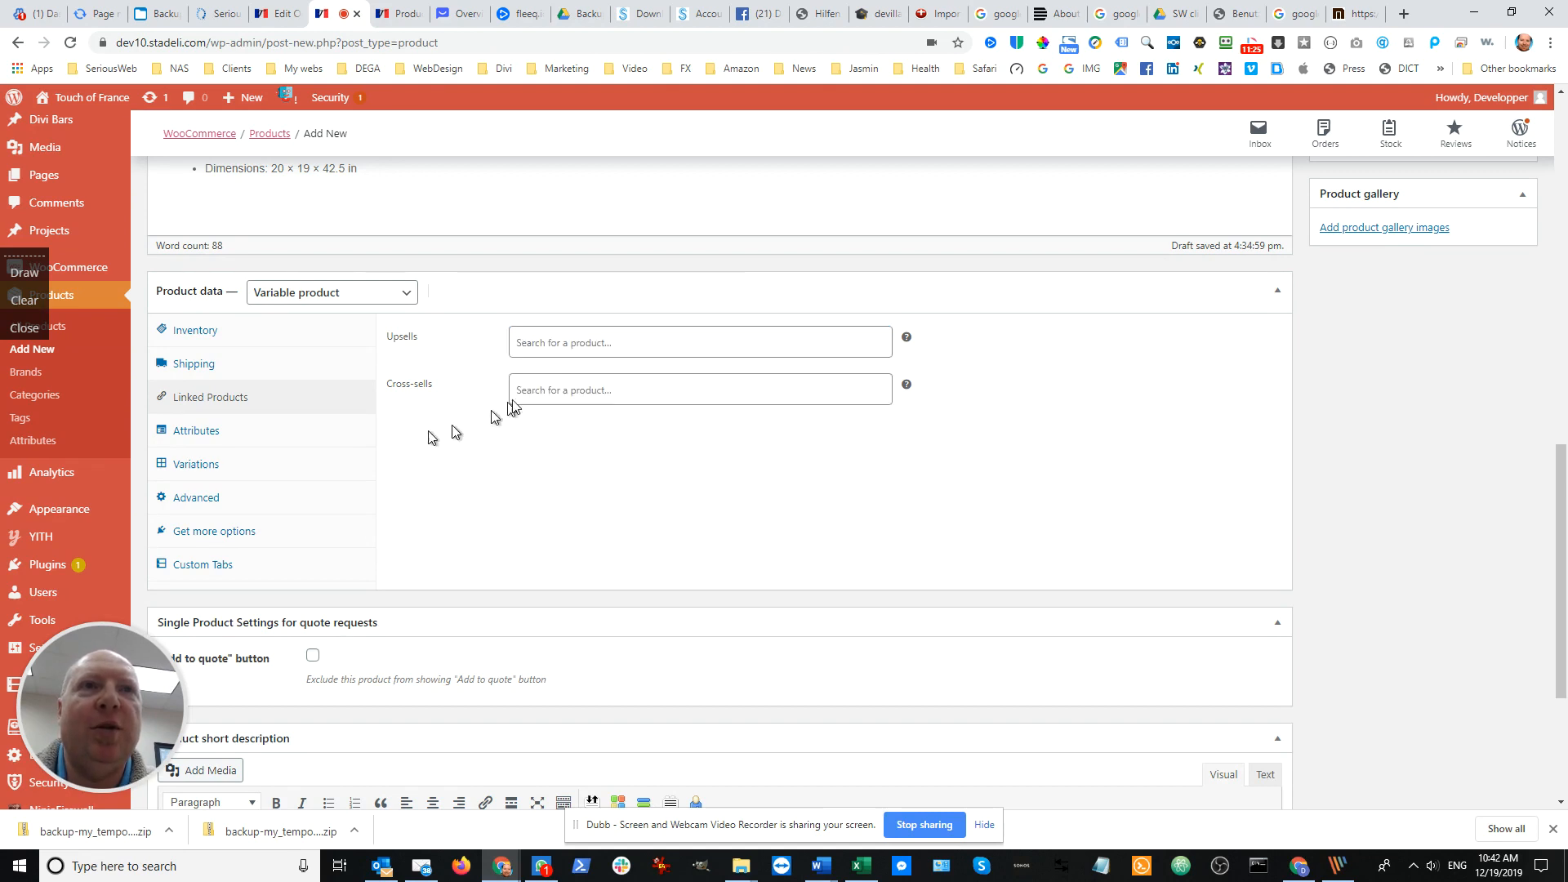
Review the product's attributes and variations, and expand the Refined Tobacco / Brindled Ash variation to examine its price, stock, shipping and description fields
left_click(210, 431)
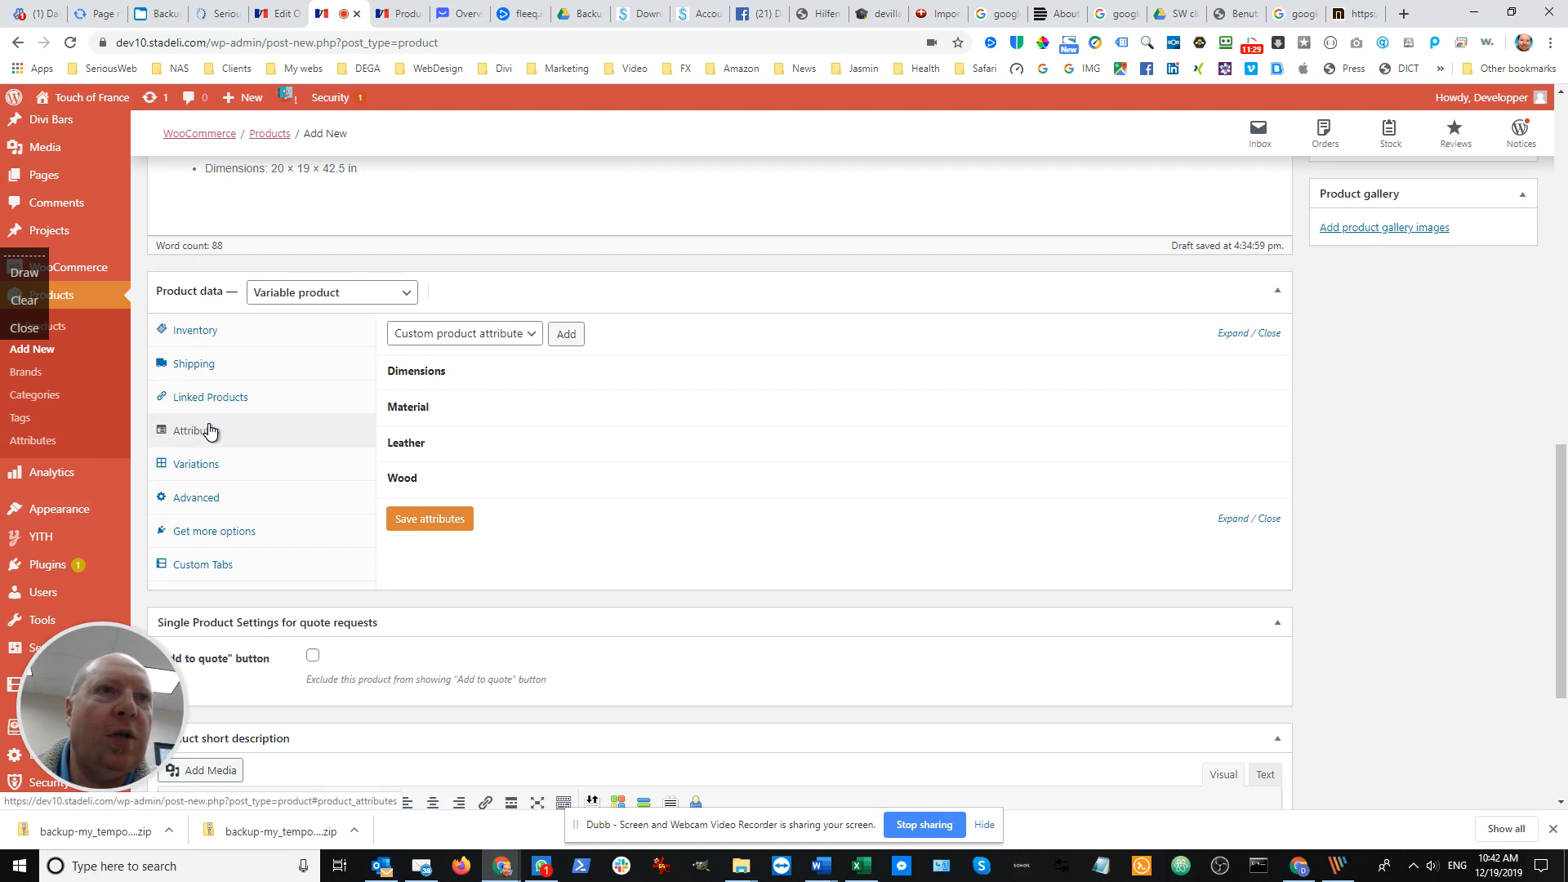
left_click(191, 472)
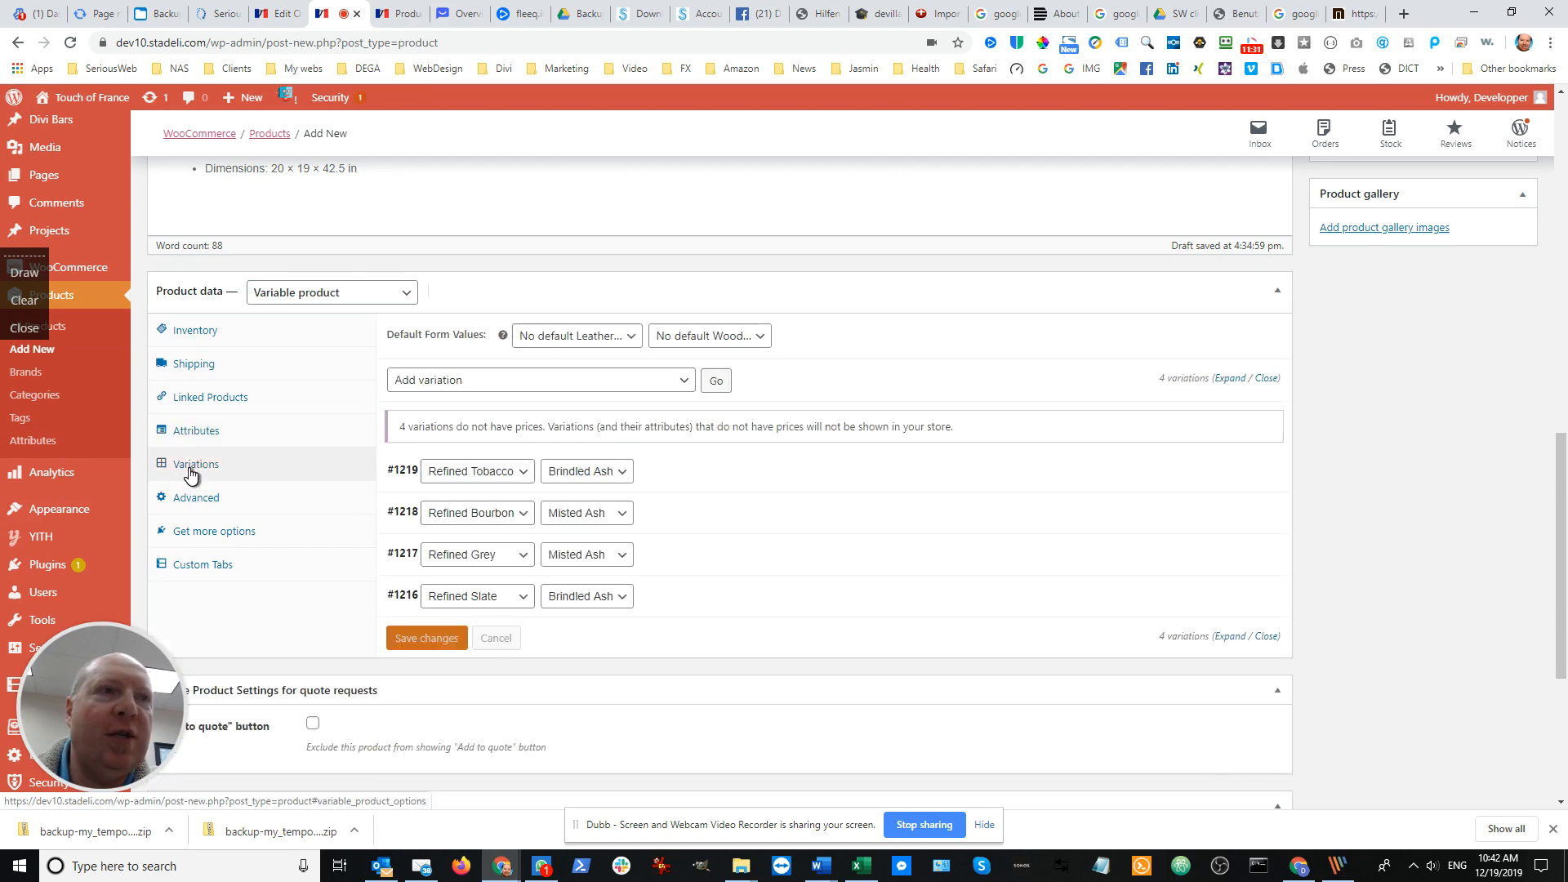
left_click(694, 478)
scroll(694, 478, "down", 2)
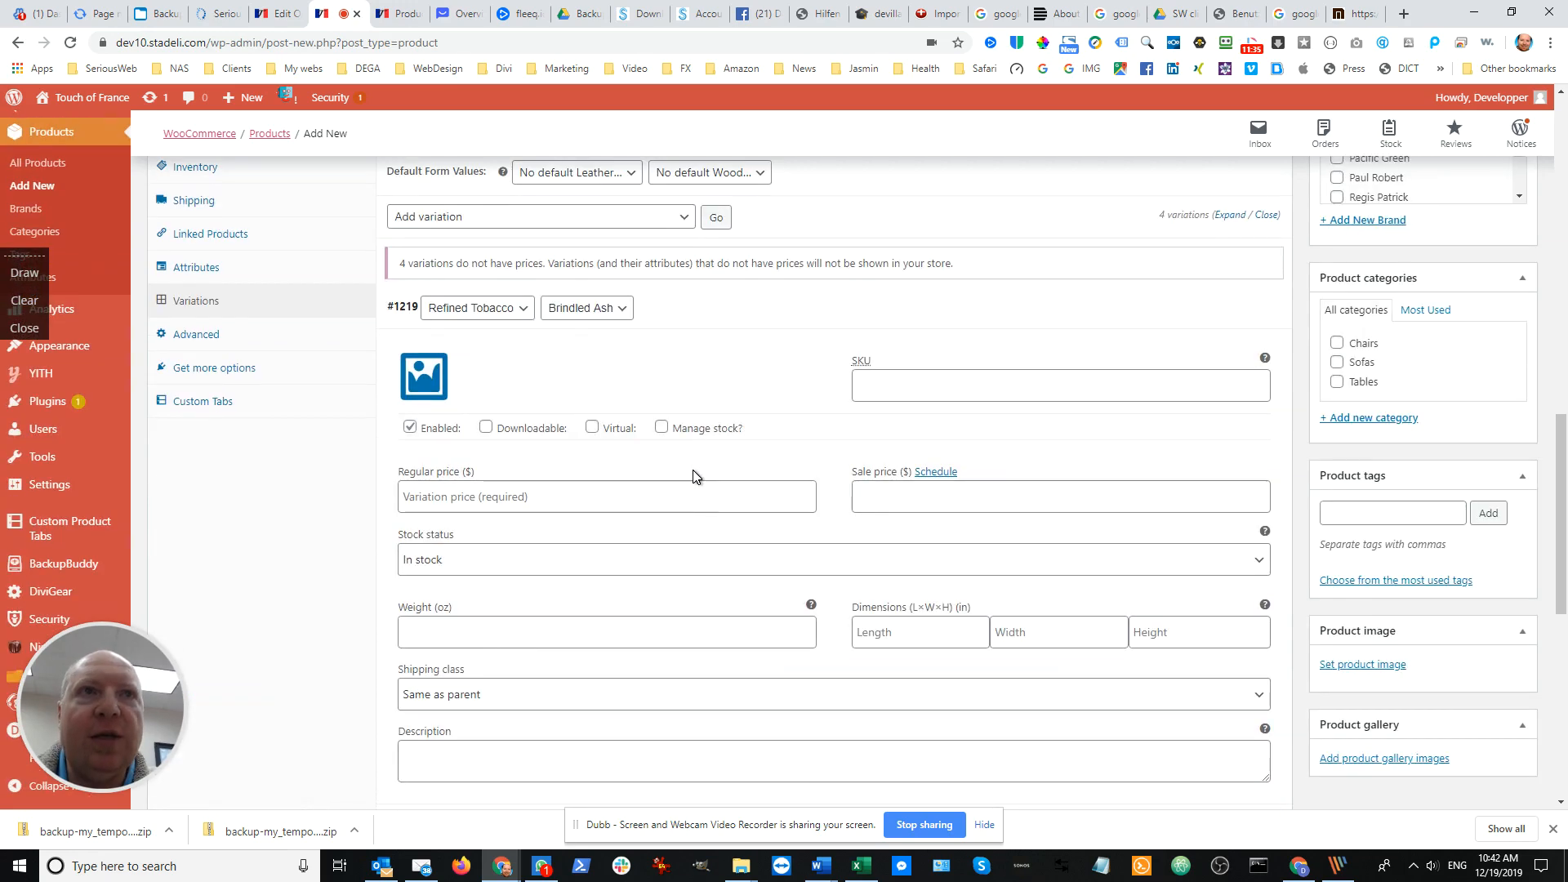
left_click(678, 319)
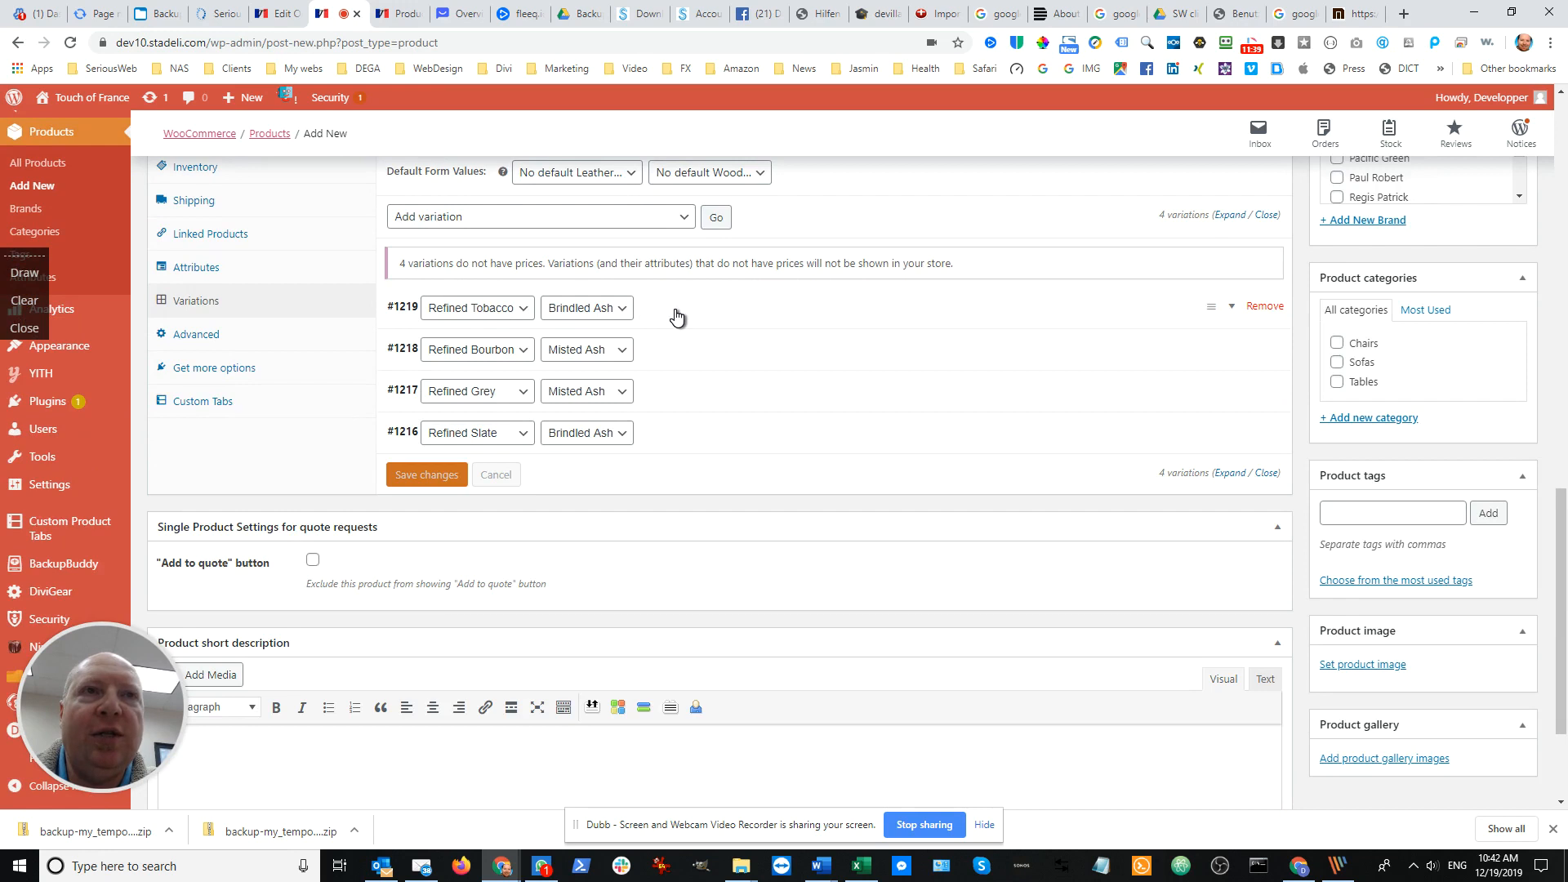
left_click(678, 319)
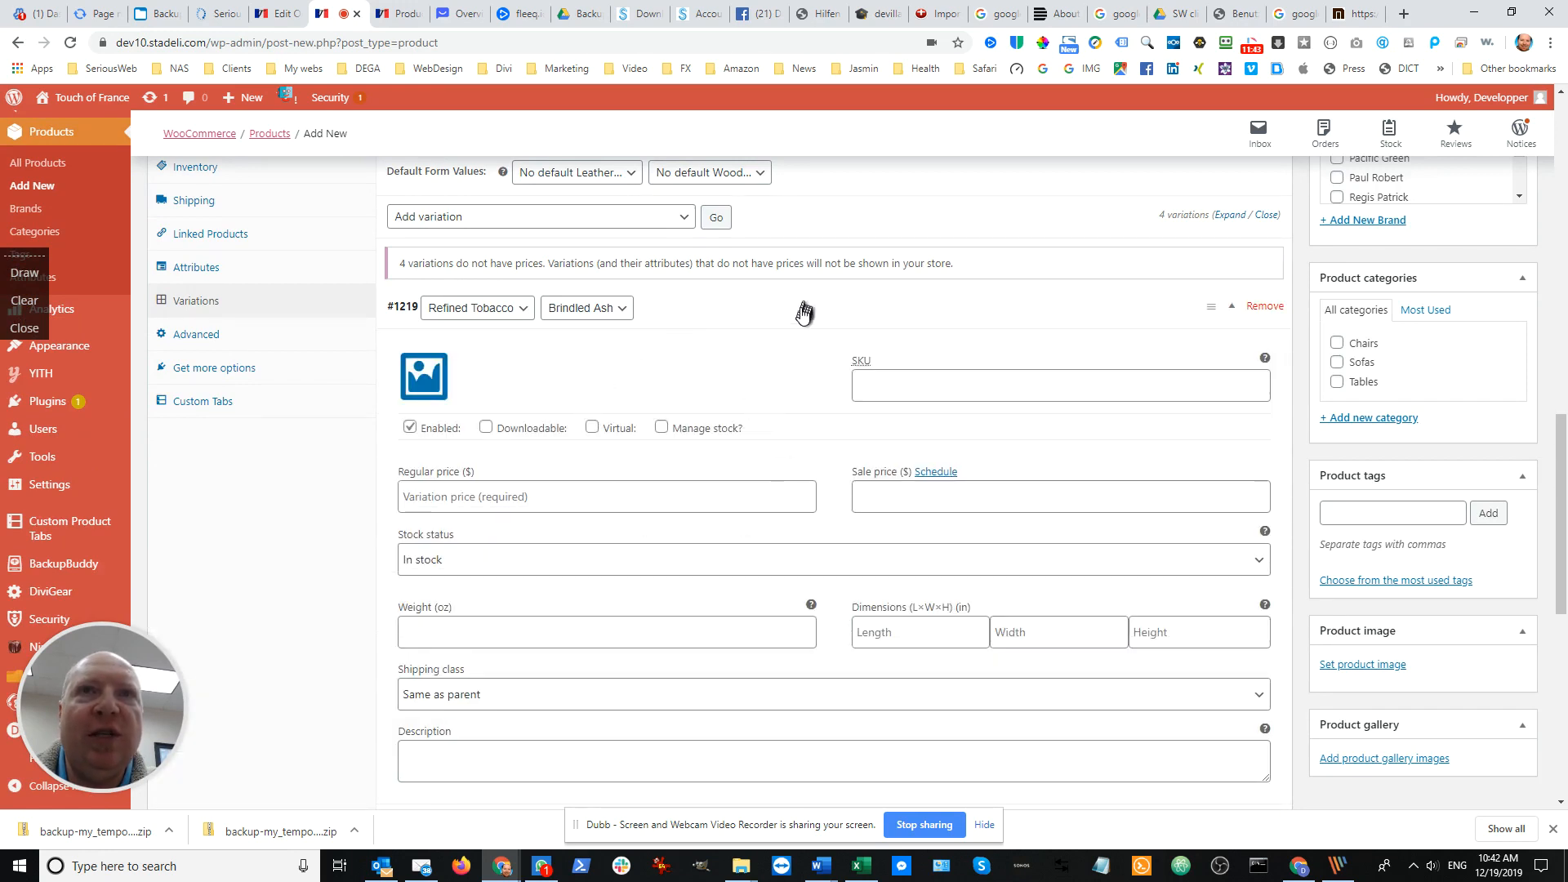
left_click(697, 316)
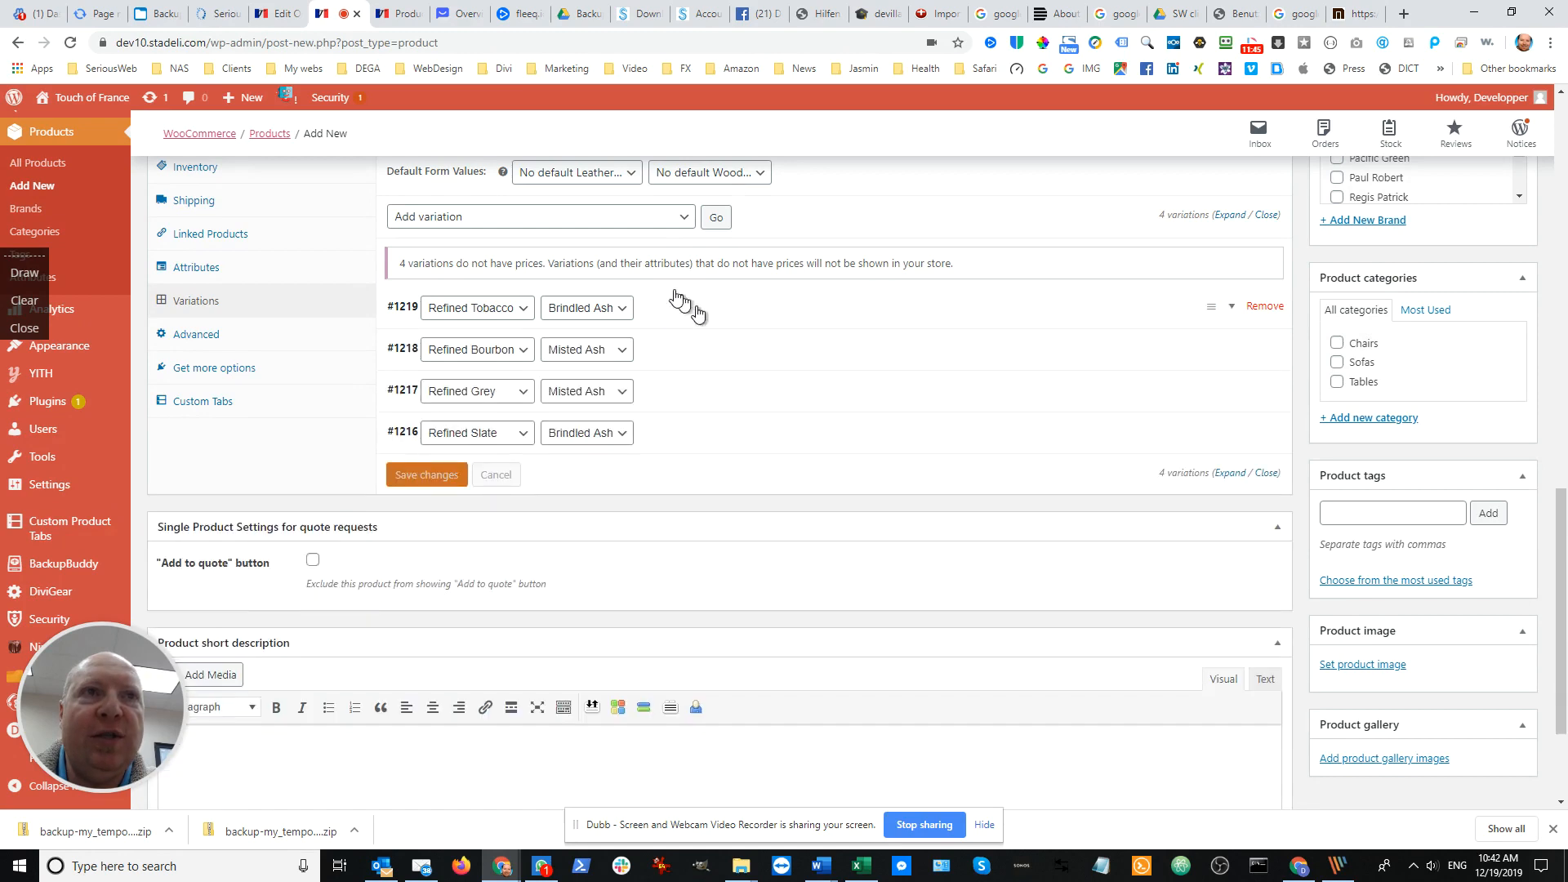
left_click(696, 315)
scroll(694, 315, "down", 2)
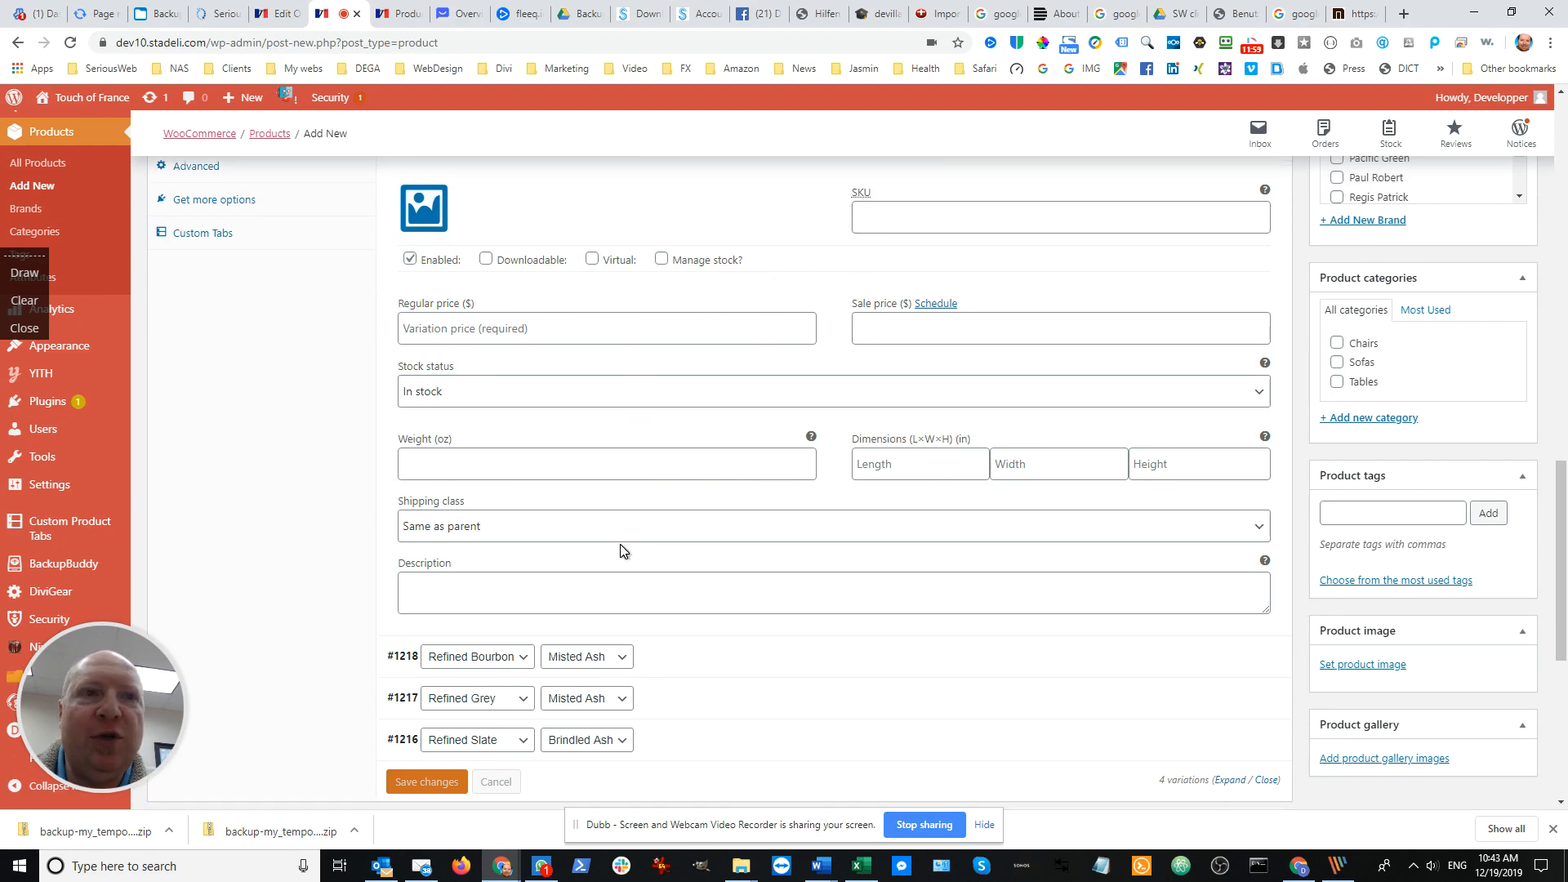
scroll(623, 550, "down", 1)
scroll(623, 550, "up", 2)
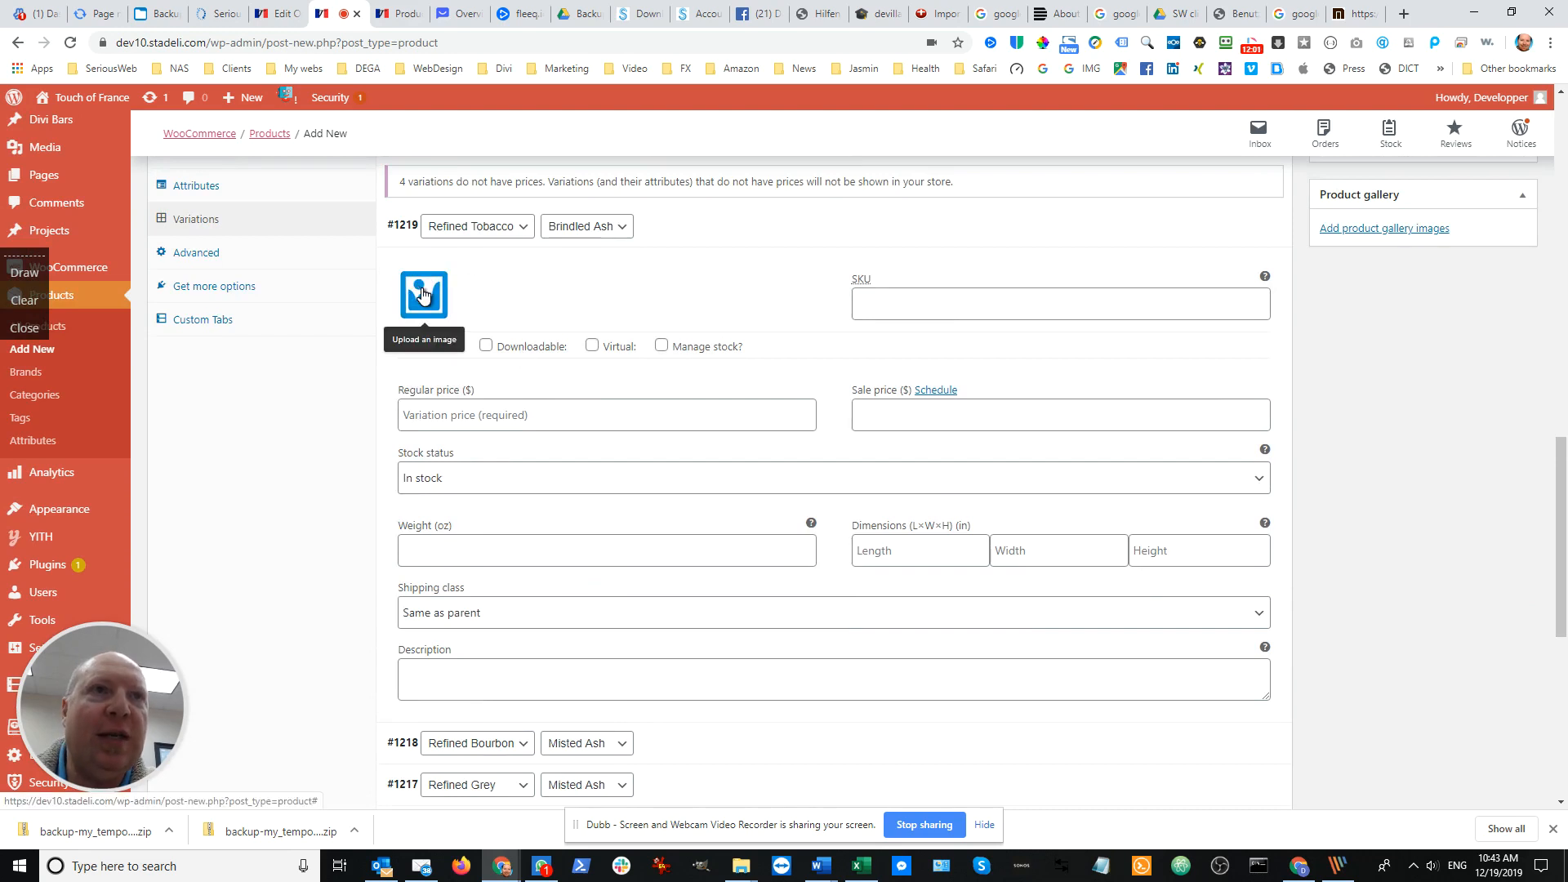
From the Refined Tobacco variation's image chooser, upload the four Bryant chair pictures (Grey, Bourbon, Slate, Tobacco) from the DINING CHAIRS folder to the media library
left_click(422, 295)
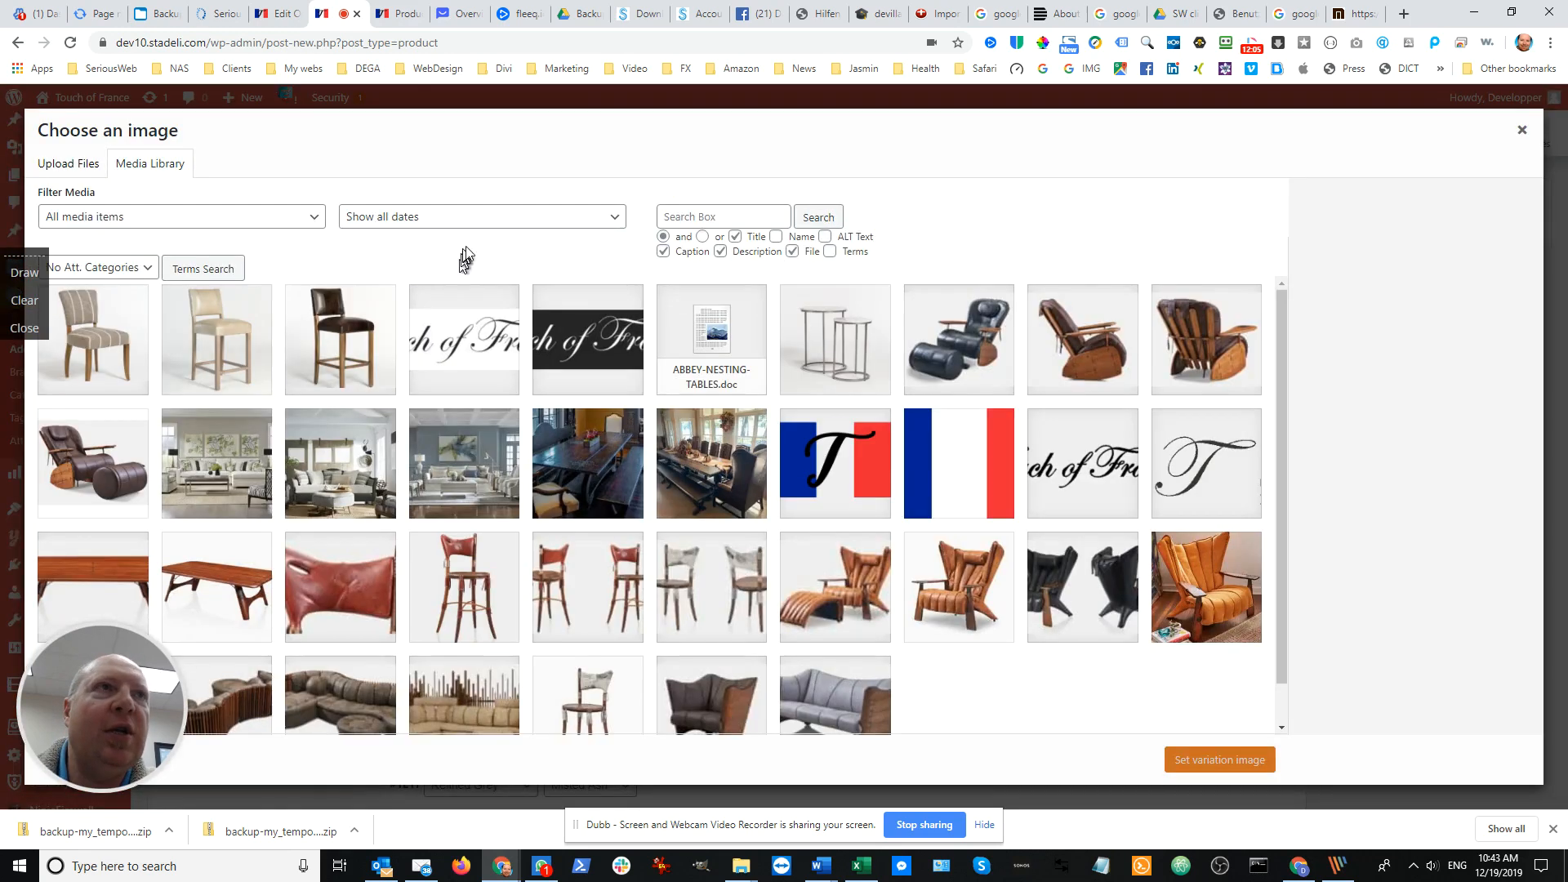
left_click(1524, 137)
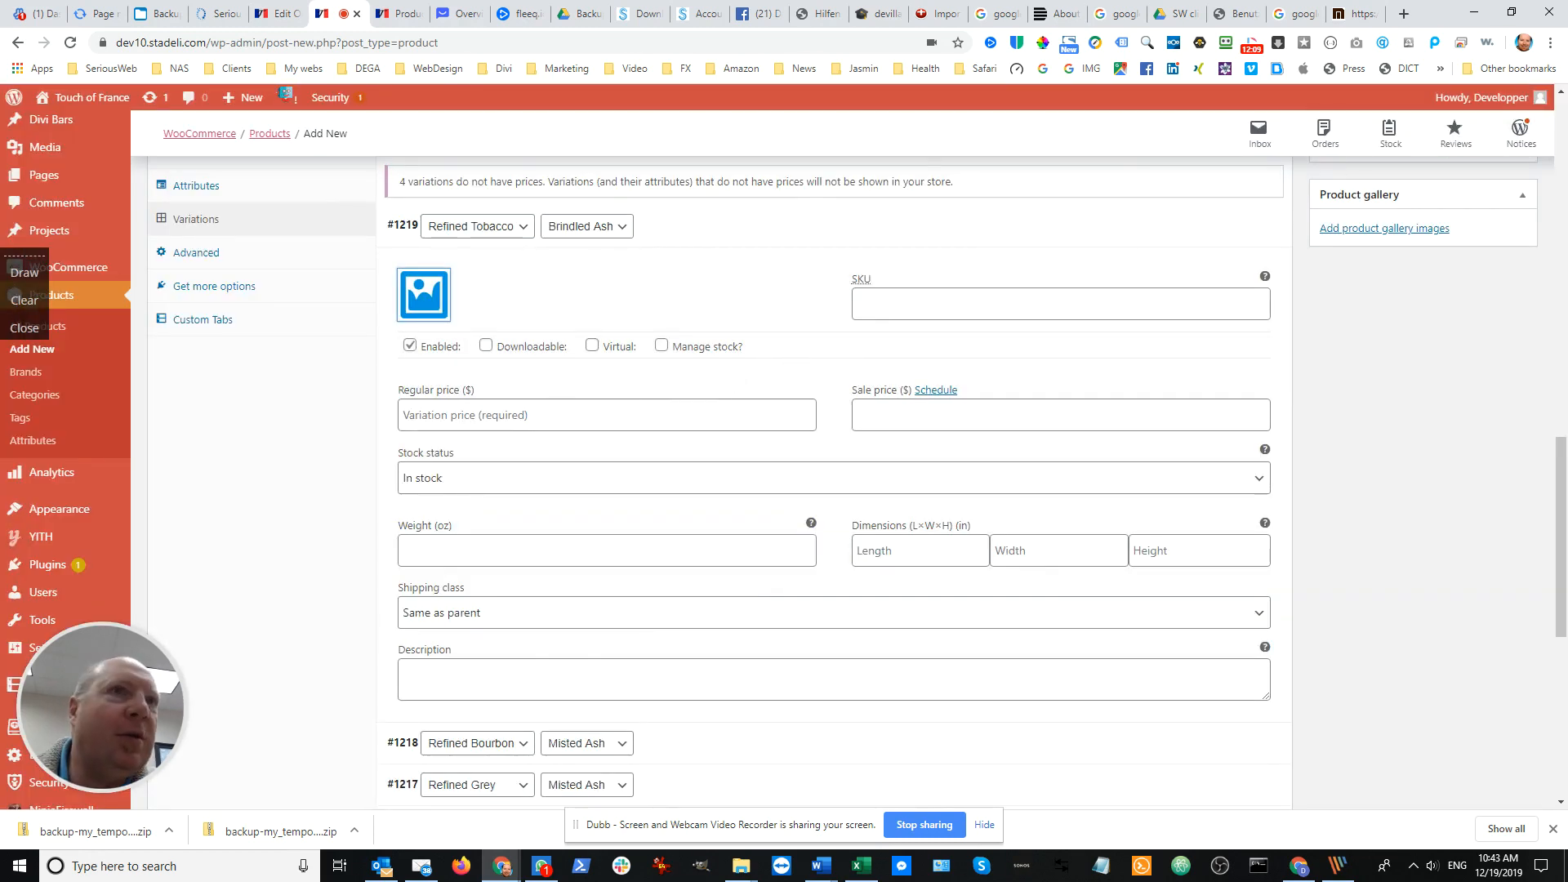
left_click(417, 290)
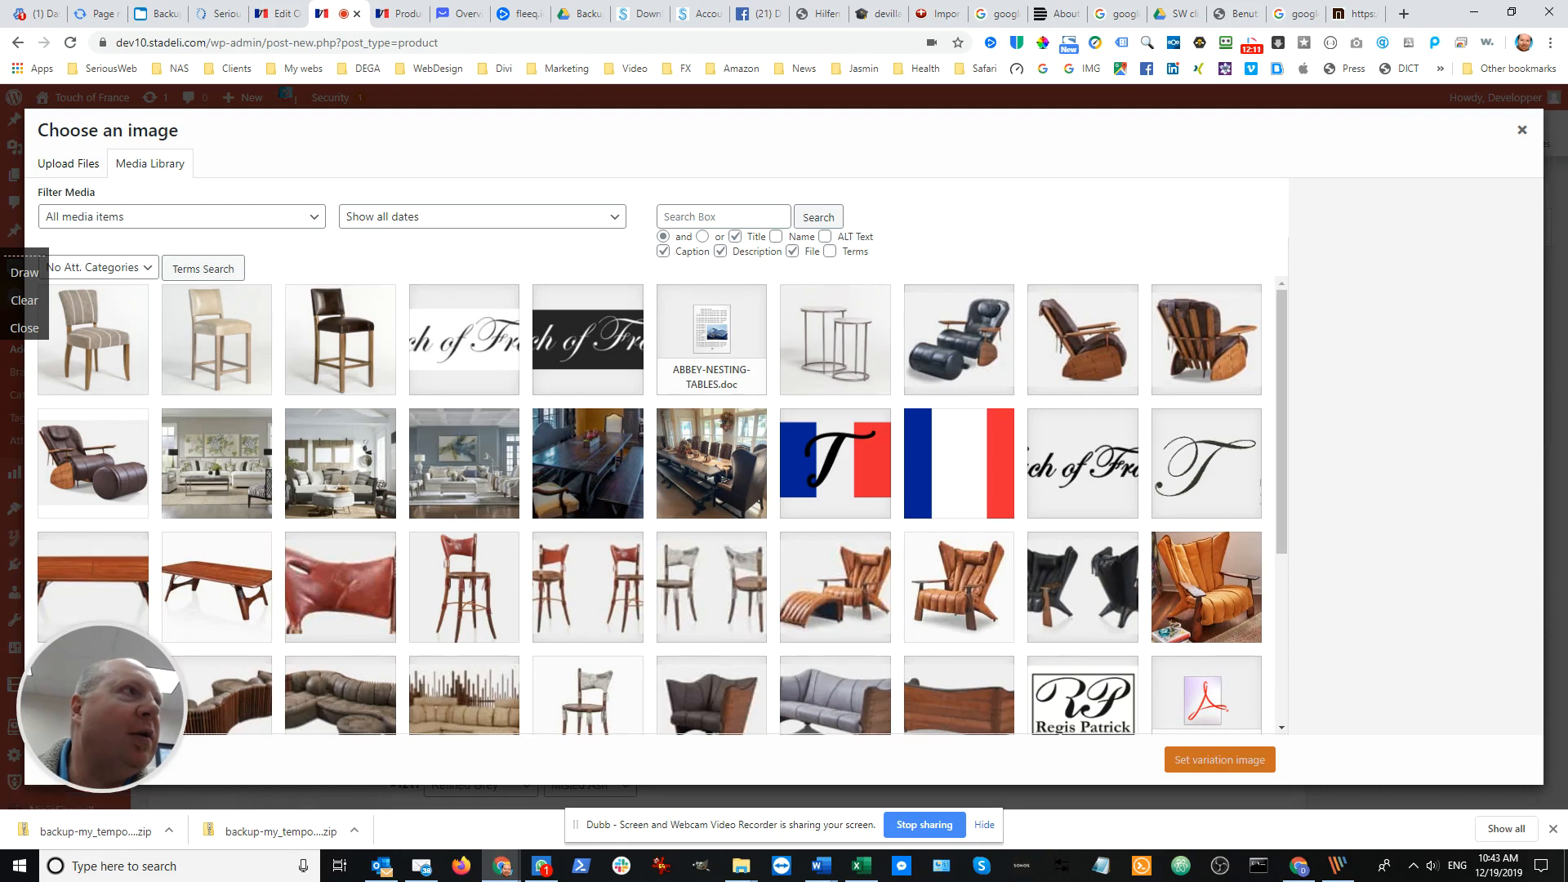
left_click_drag(0, 157, 1207, 107)
left_click(1058, 306)
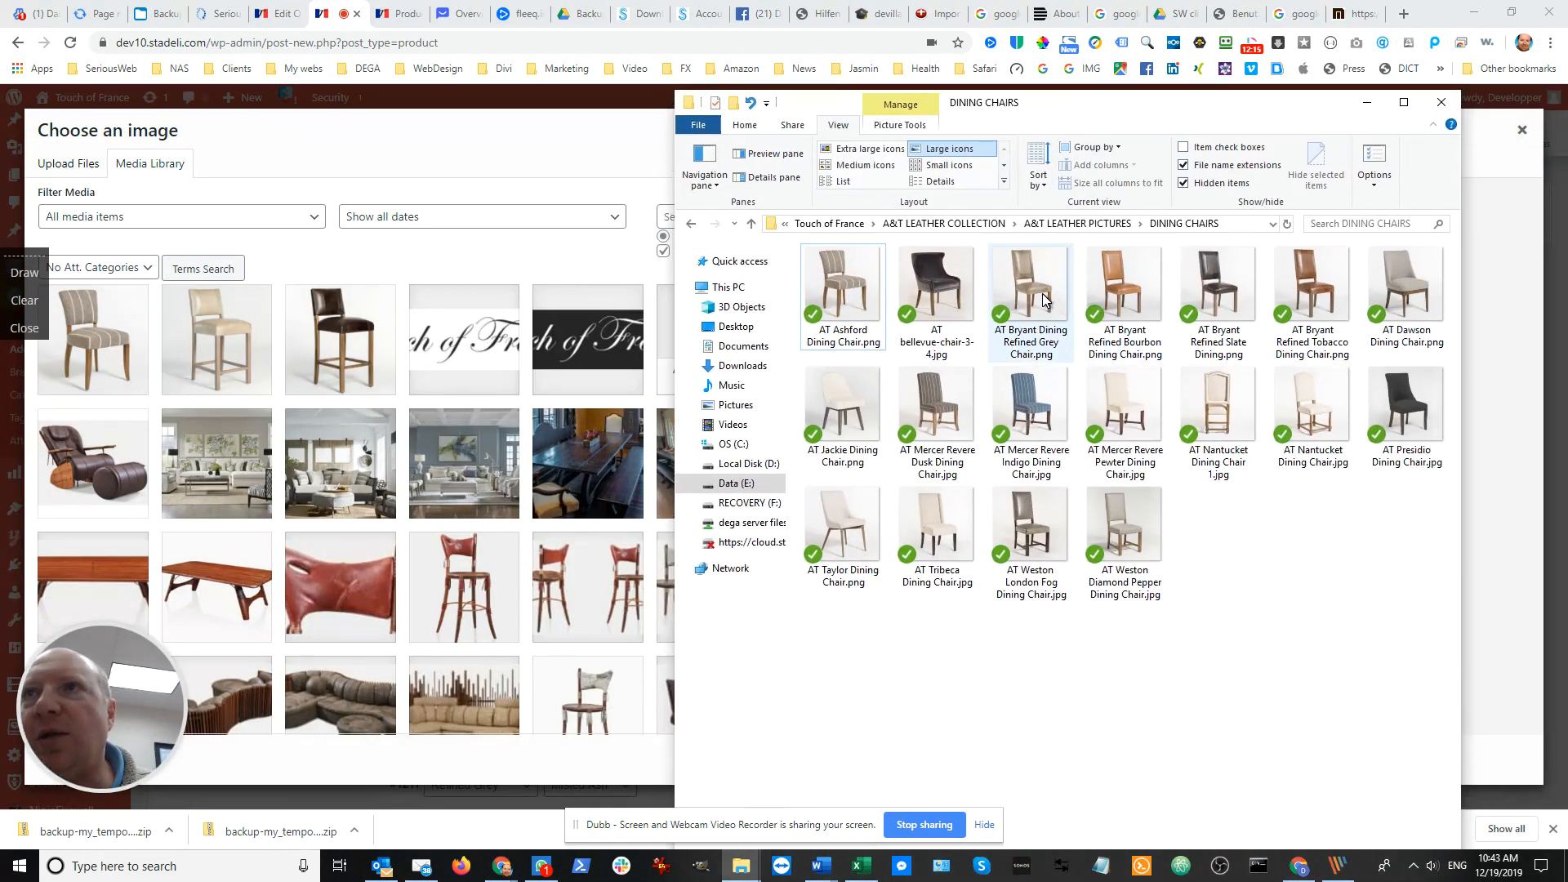
left_click(1308, 295, "shift")
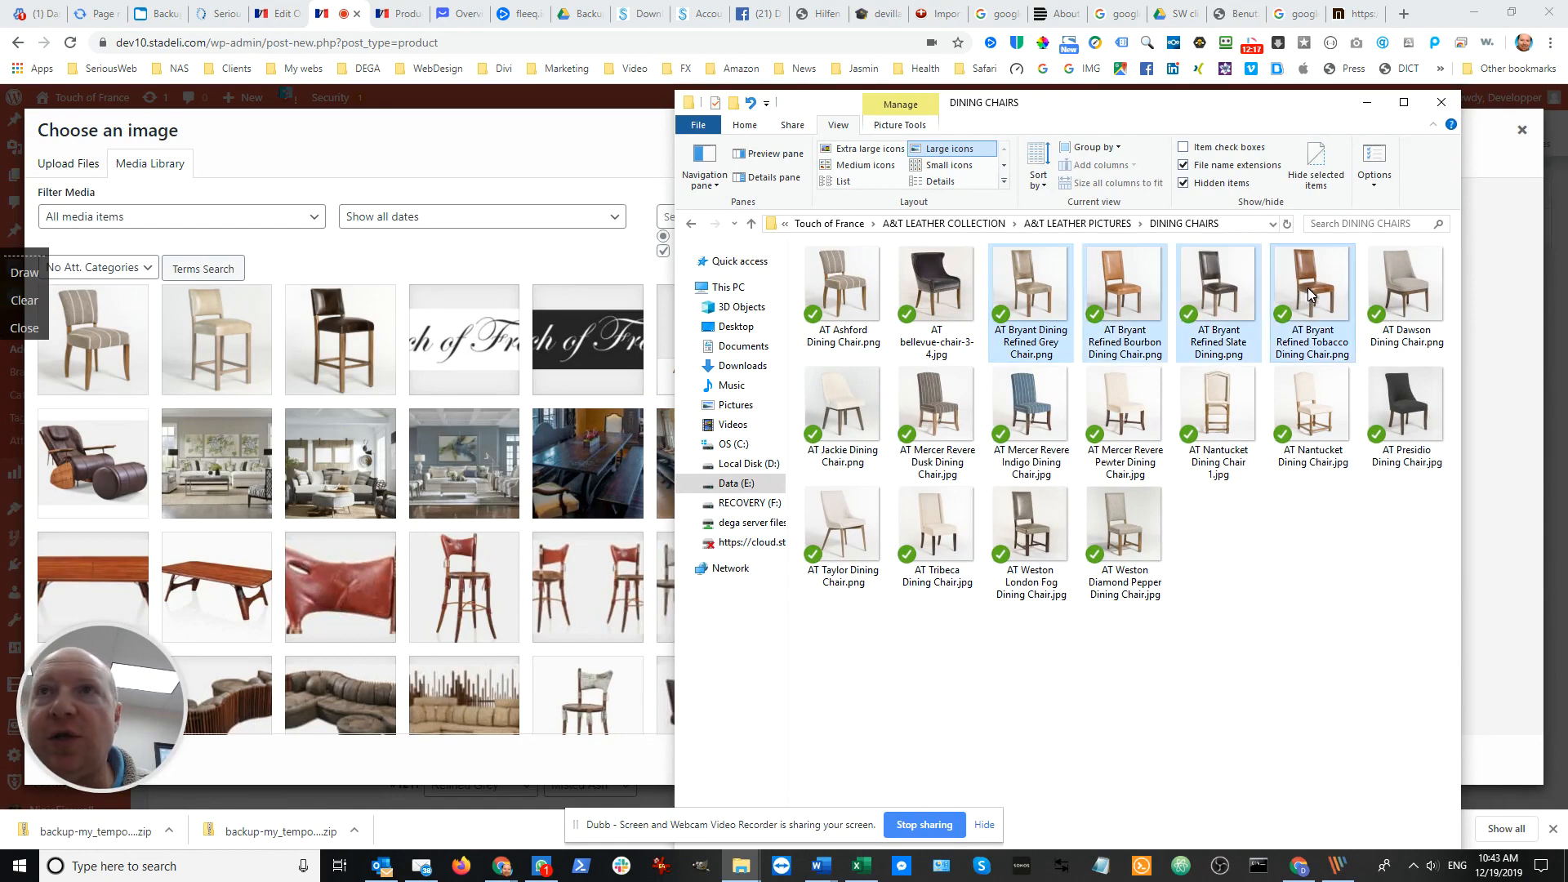
left_click_drag(1288, 292, 542, 346)
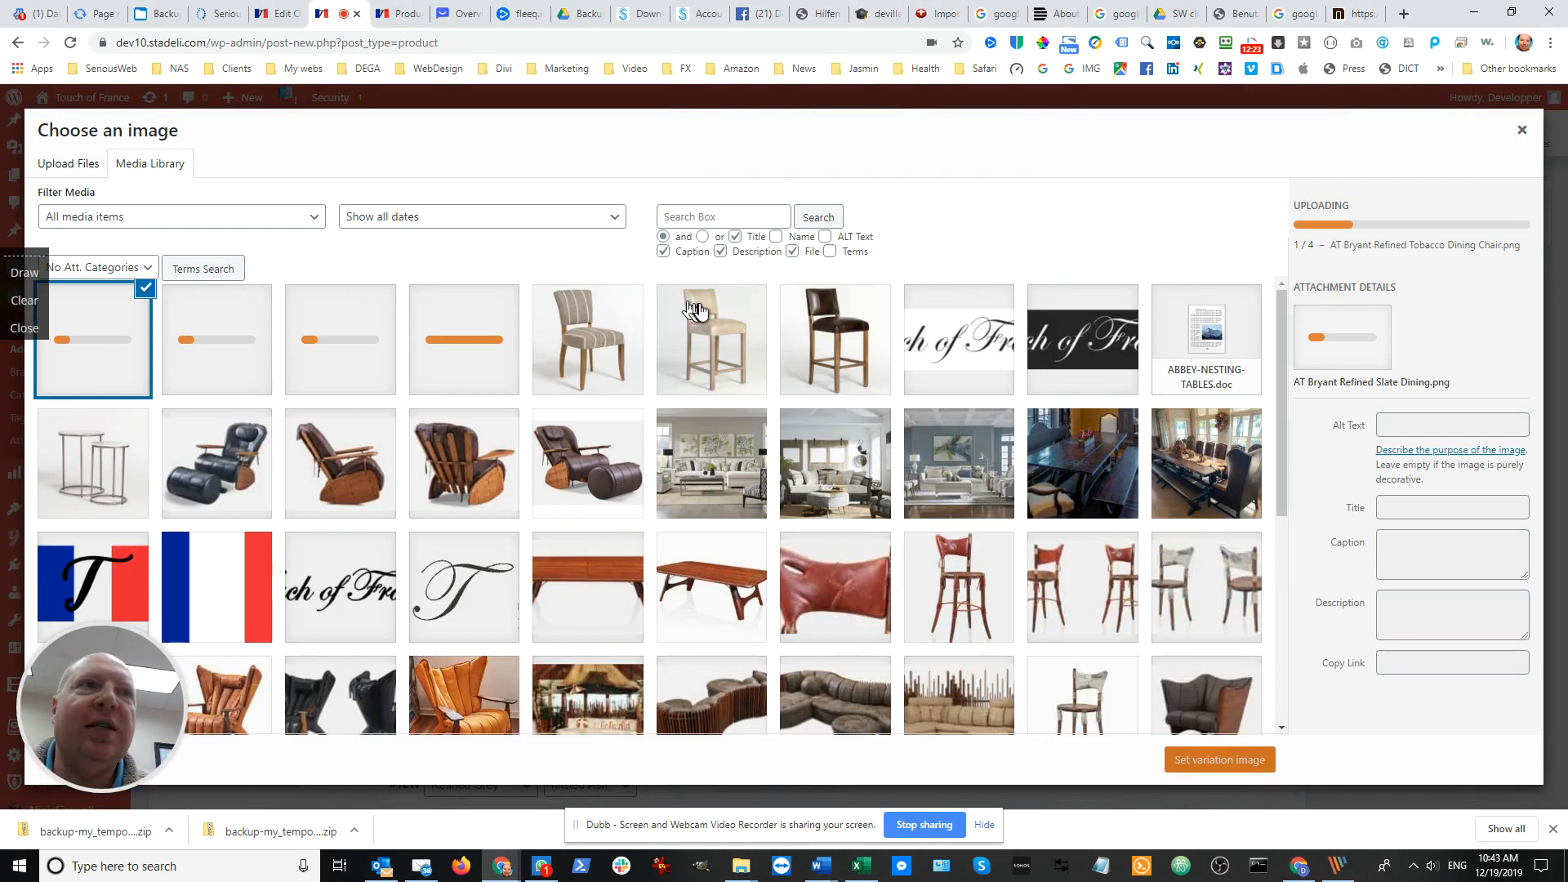
left_click(37, 329)
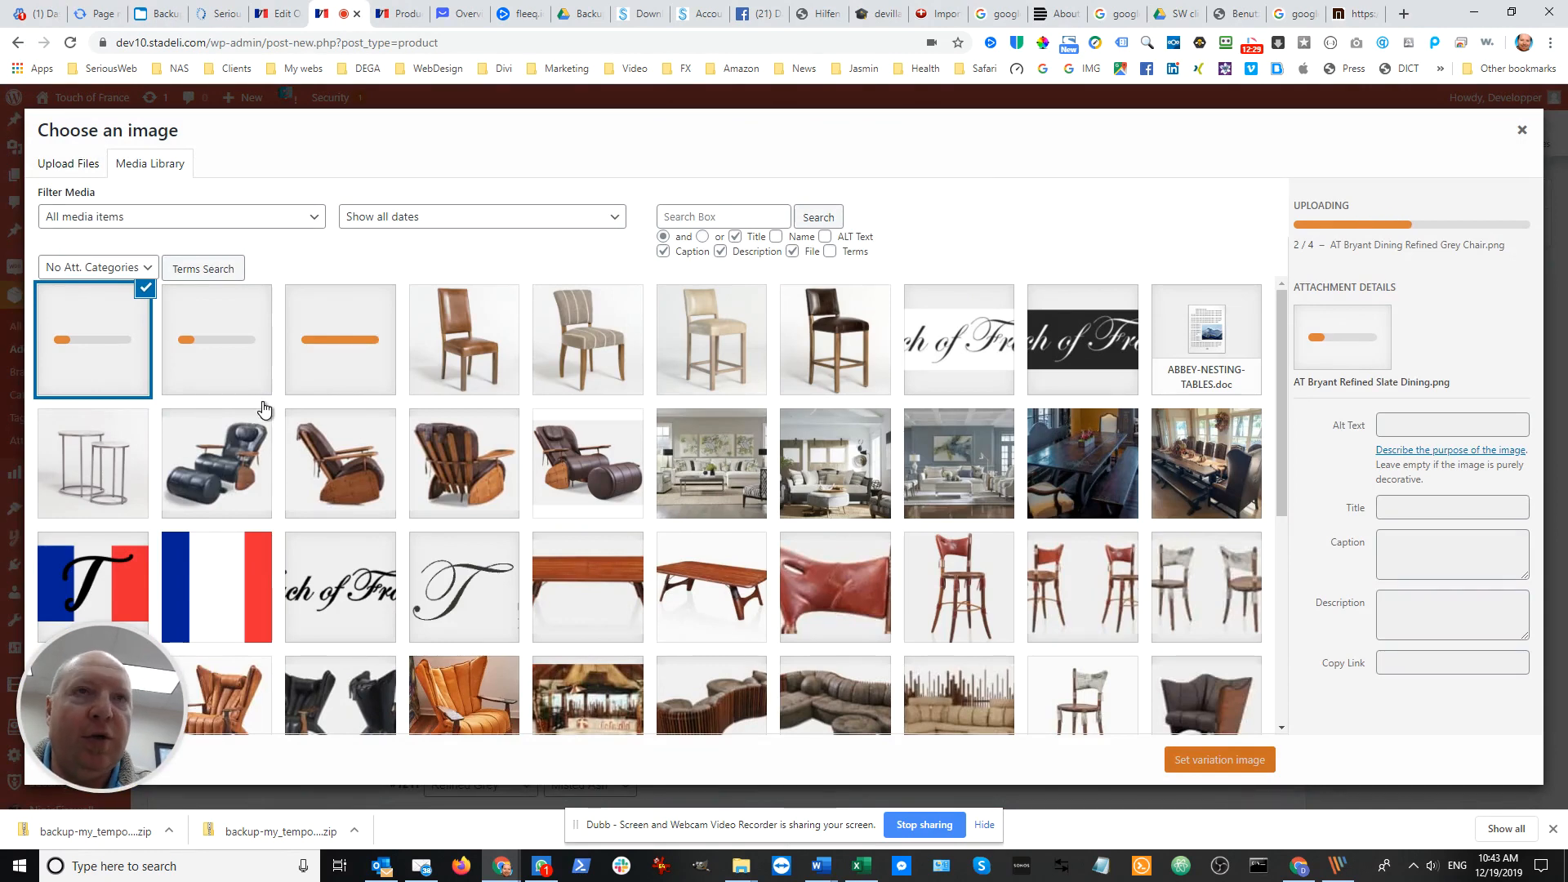
Switch to the DINING CHAIRS folder in File Explorer and show it in Details view to check the picture file sizes
key("alt+Tab")
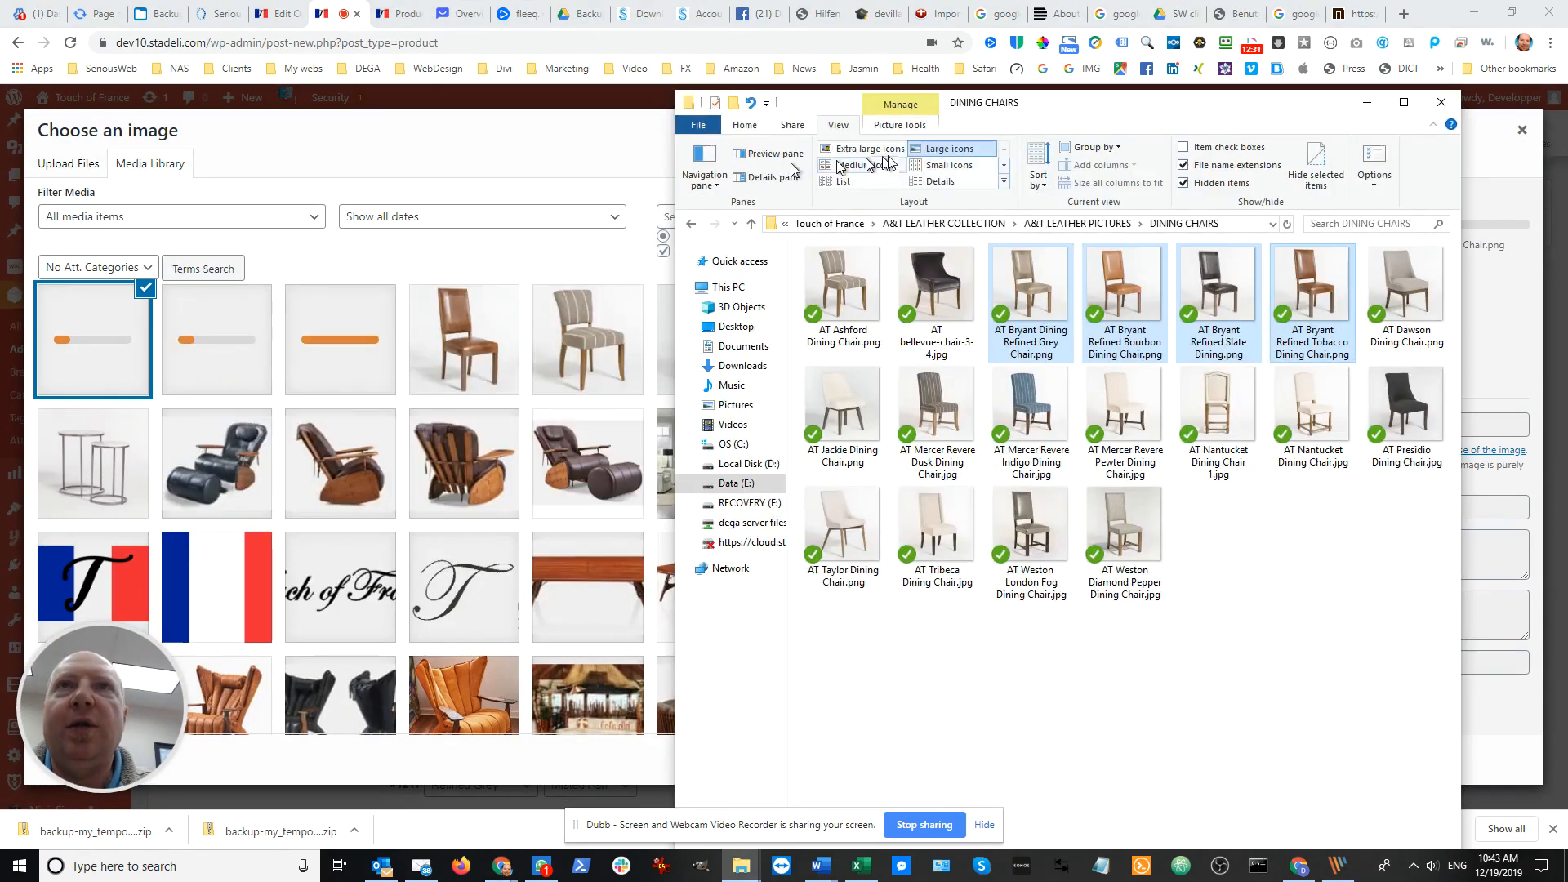
left_click(954, 181)
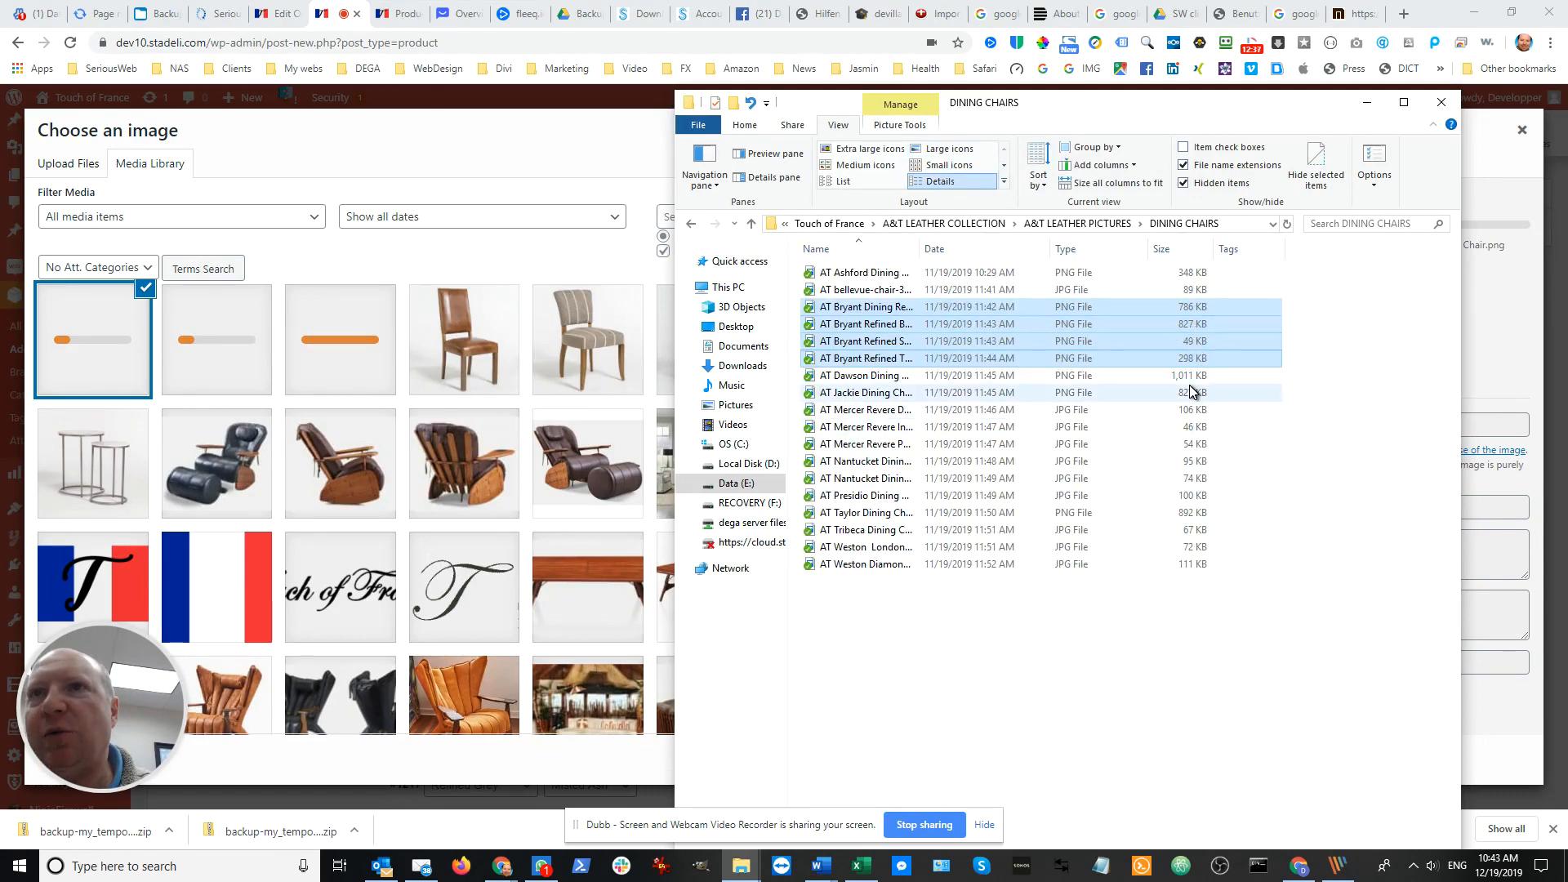
left_click(1108, 646)
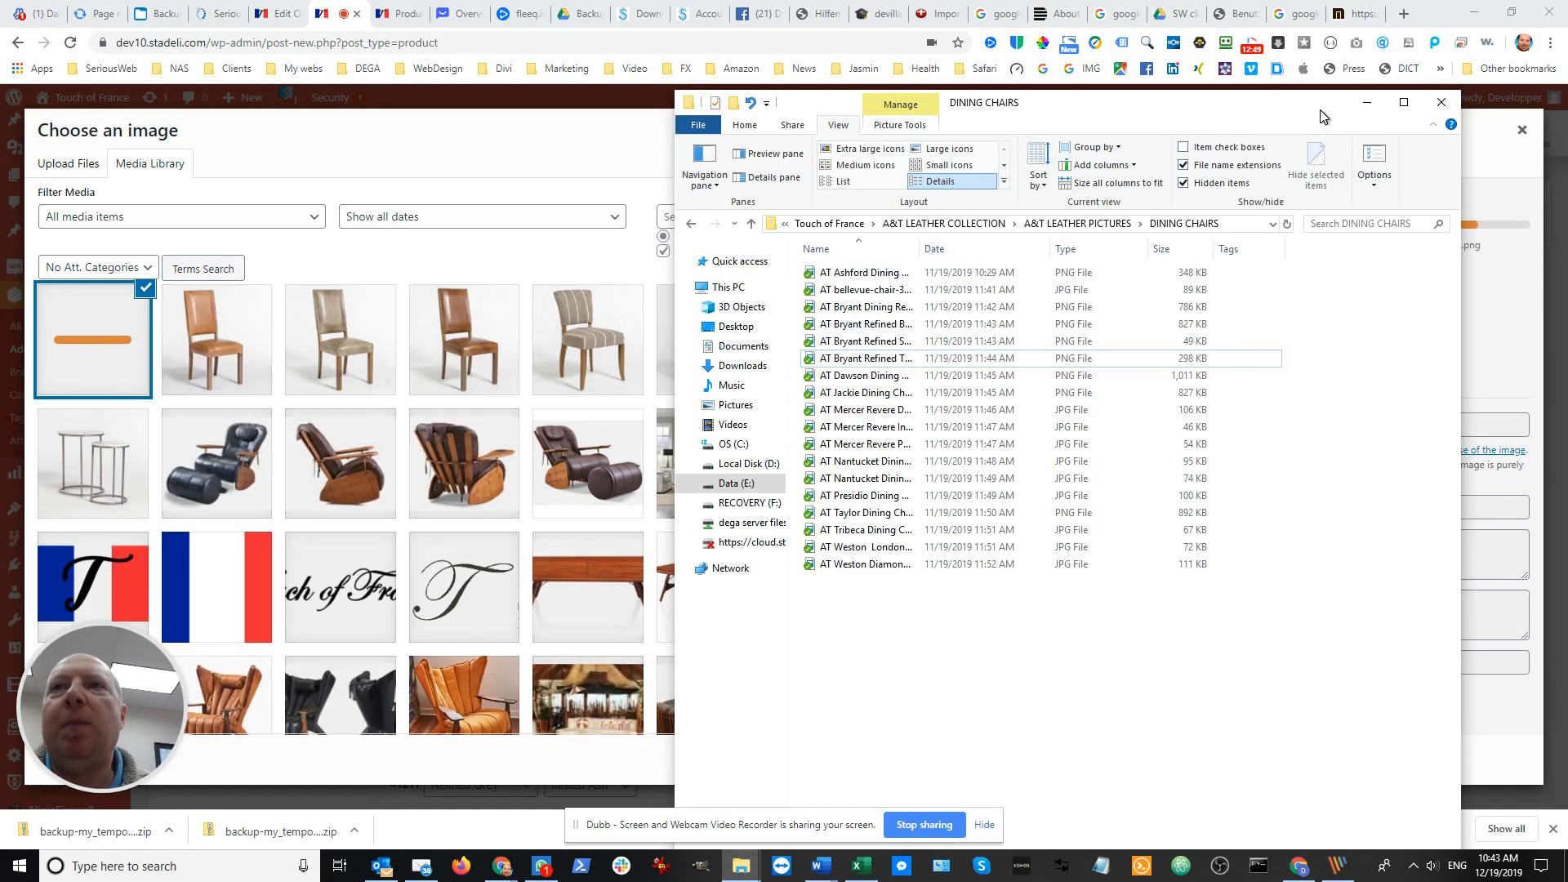
left_click_drag(1321, 117, 1312, 120)
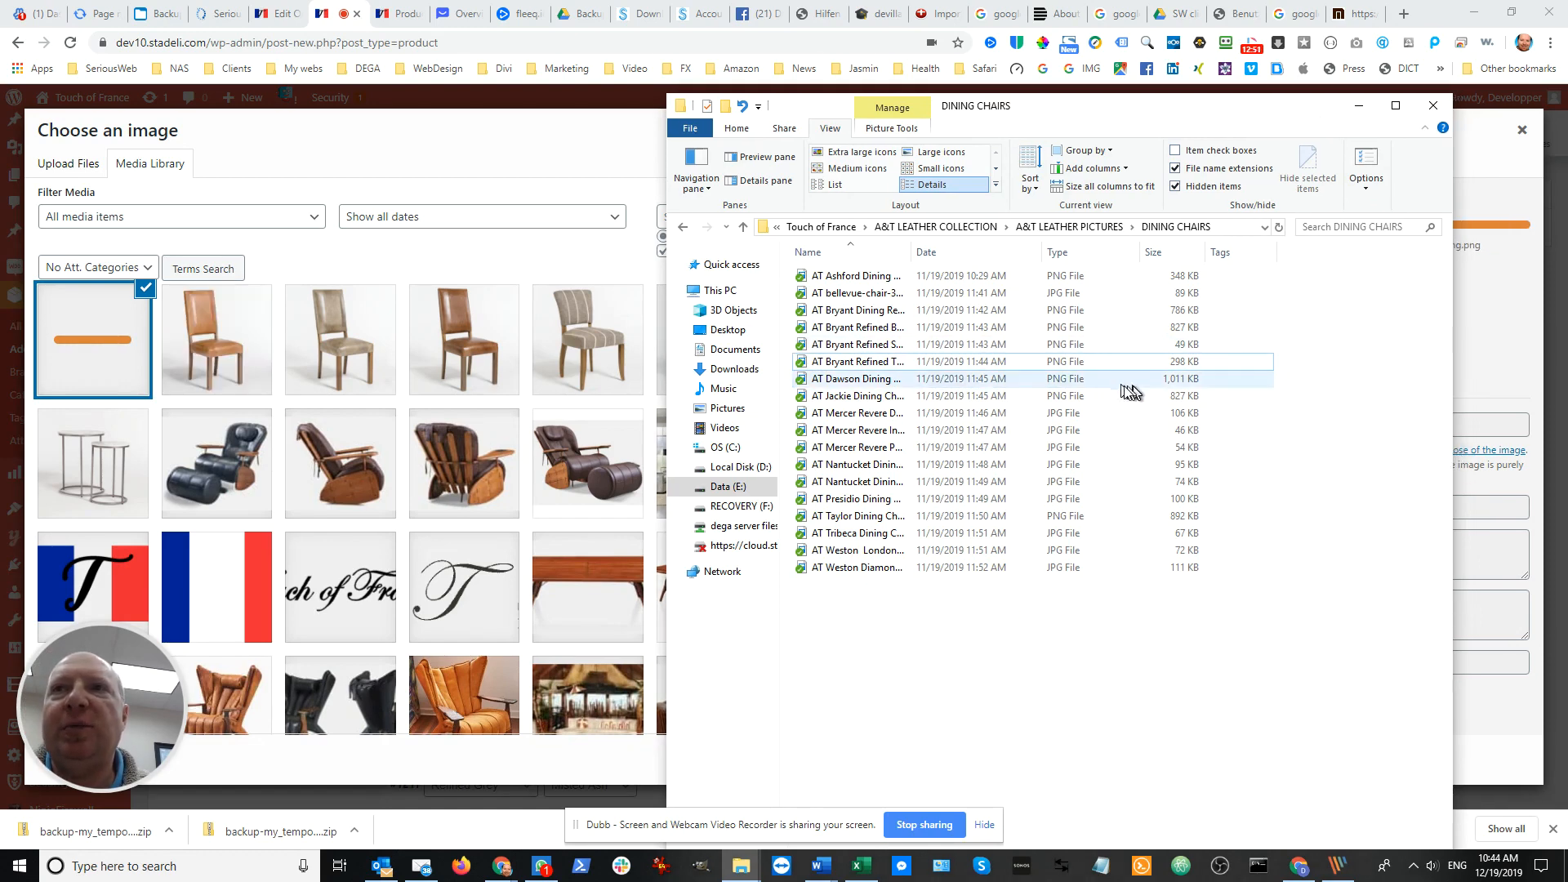
Return to the product page and set AT-Bryant-Refined-Tobacco-Dining-Chair.png as the image of the Refined Tobacco / Brindled Ash variation
left_click_drag(1307, 109, 0, 257)
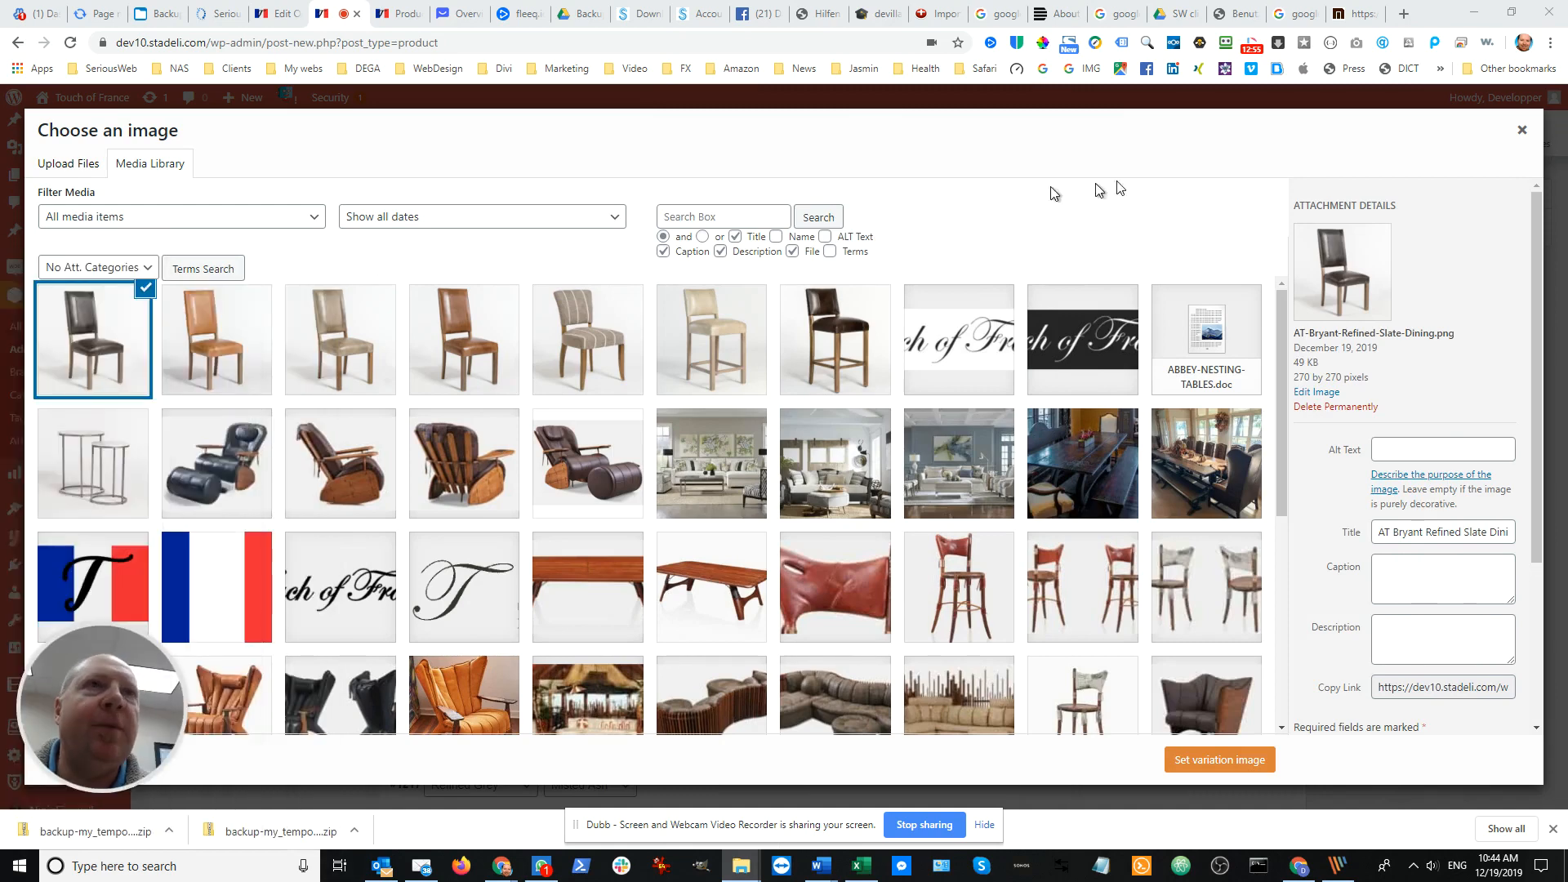
left_click(1523, 133)
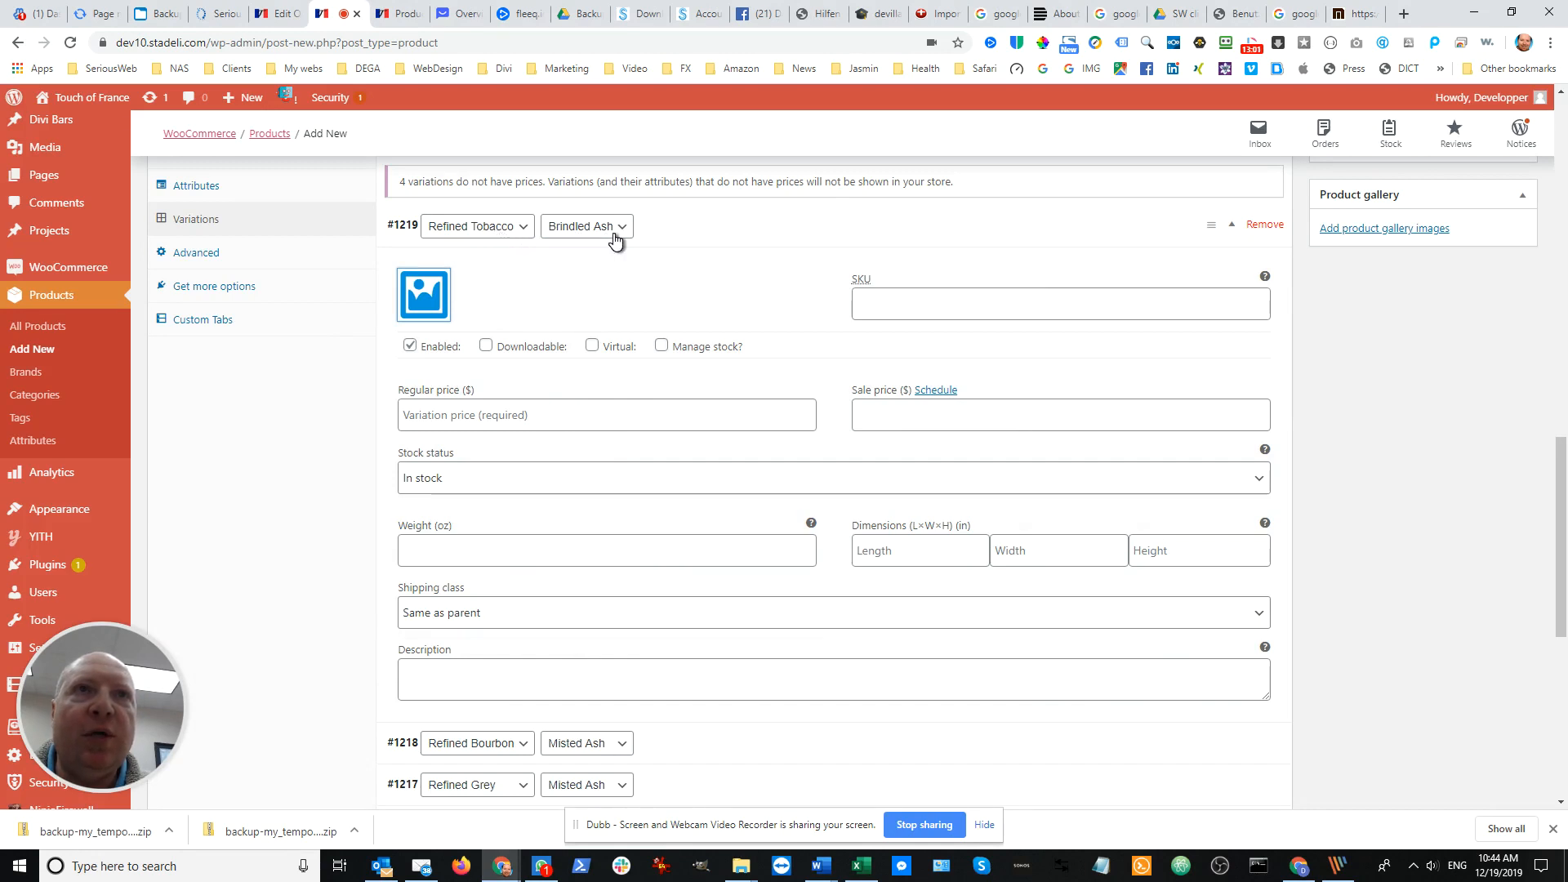
left_click(430, 312)
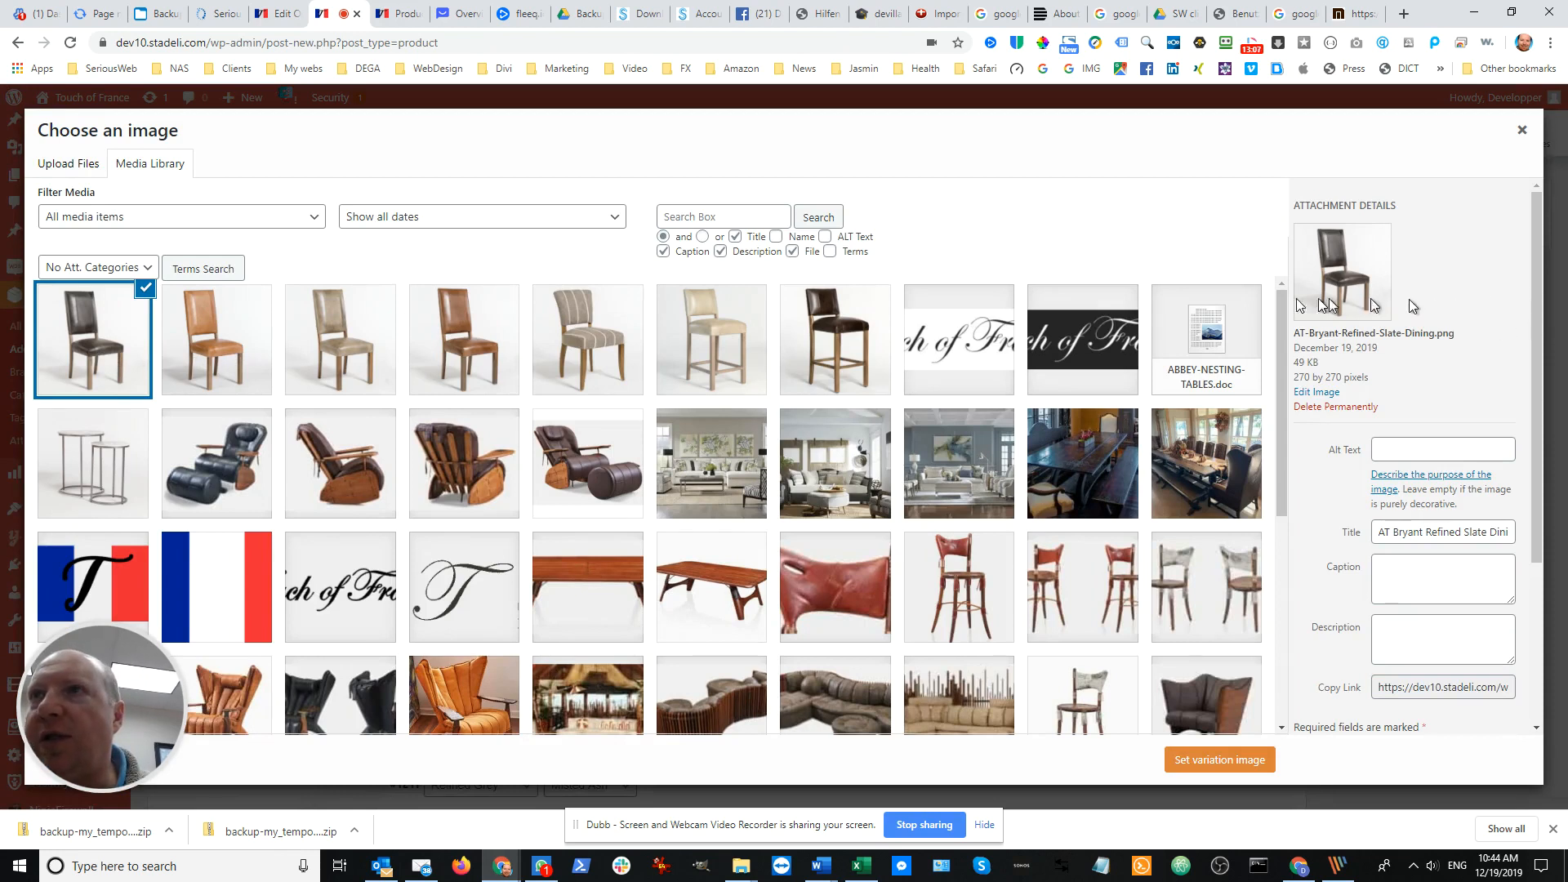
left_click(197, 333)
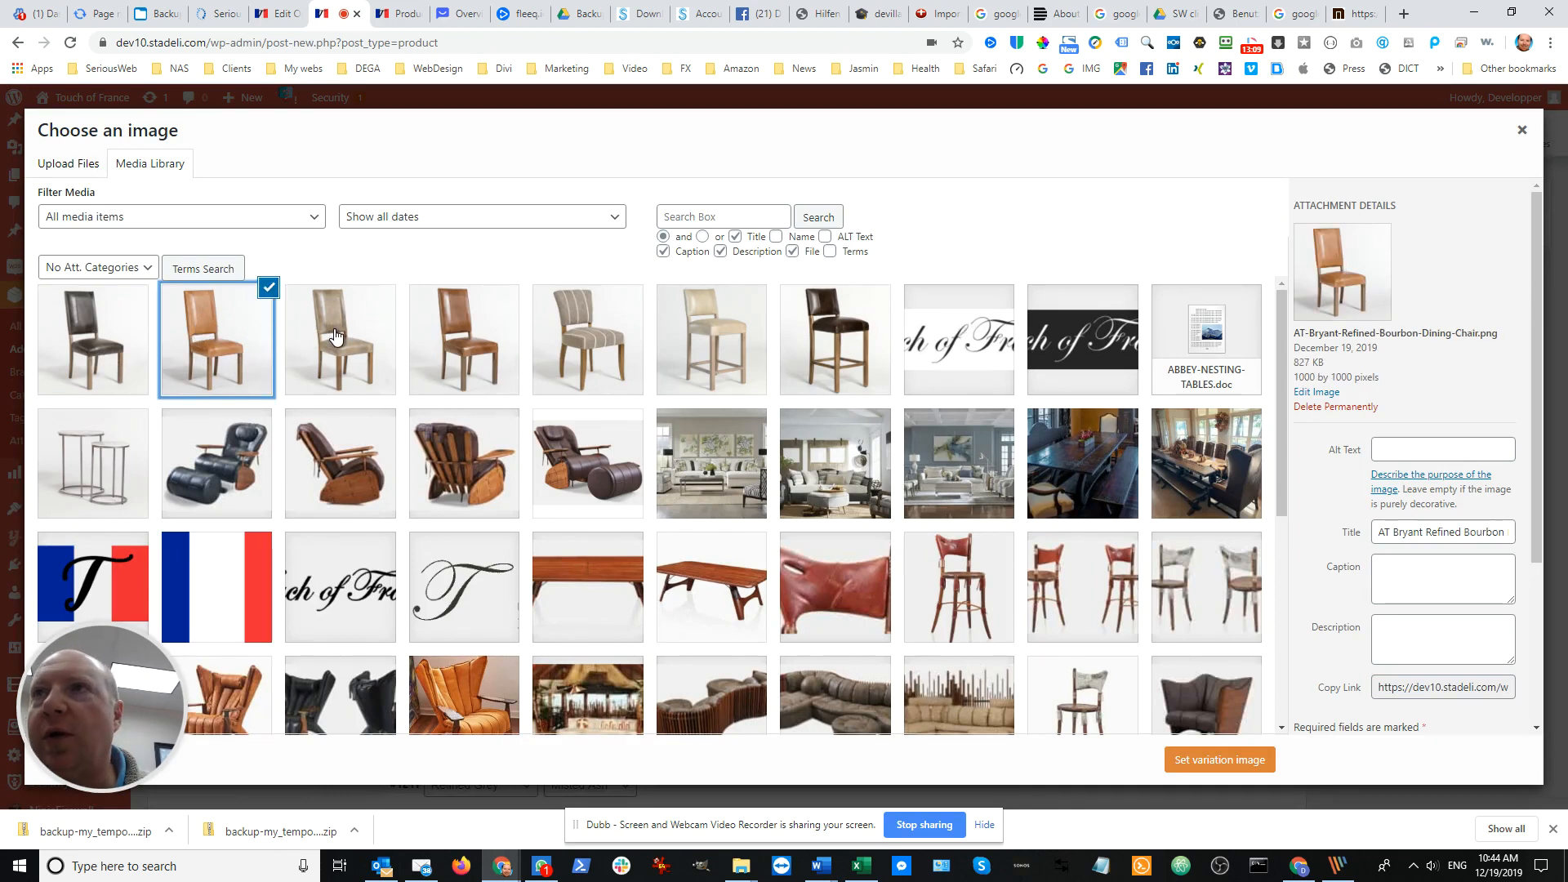
left_click(335, 335)
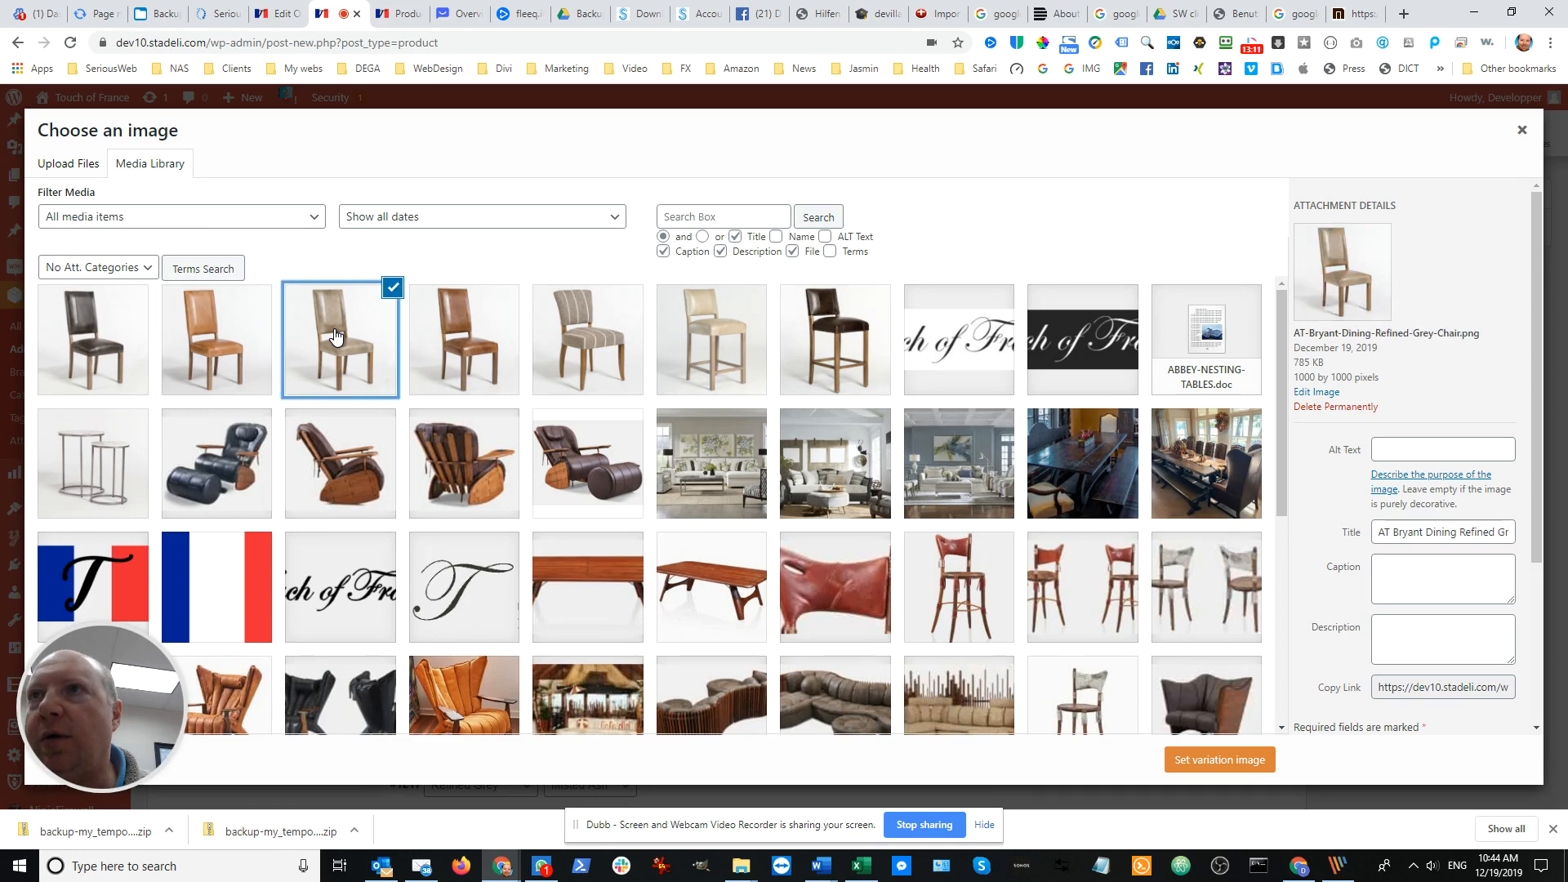
left_click(461, 351)
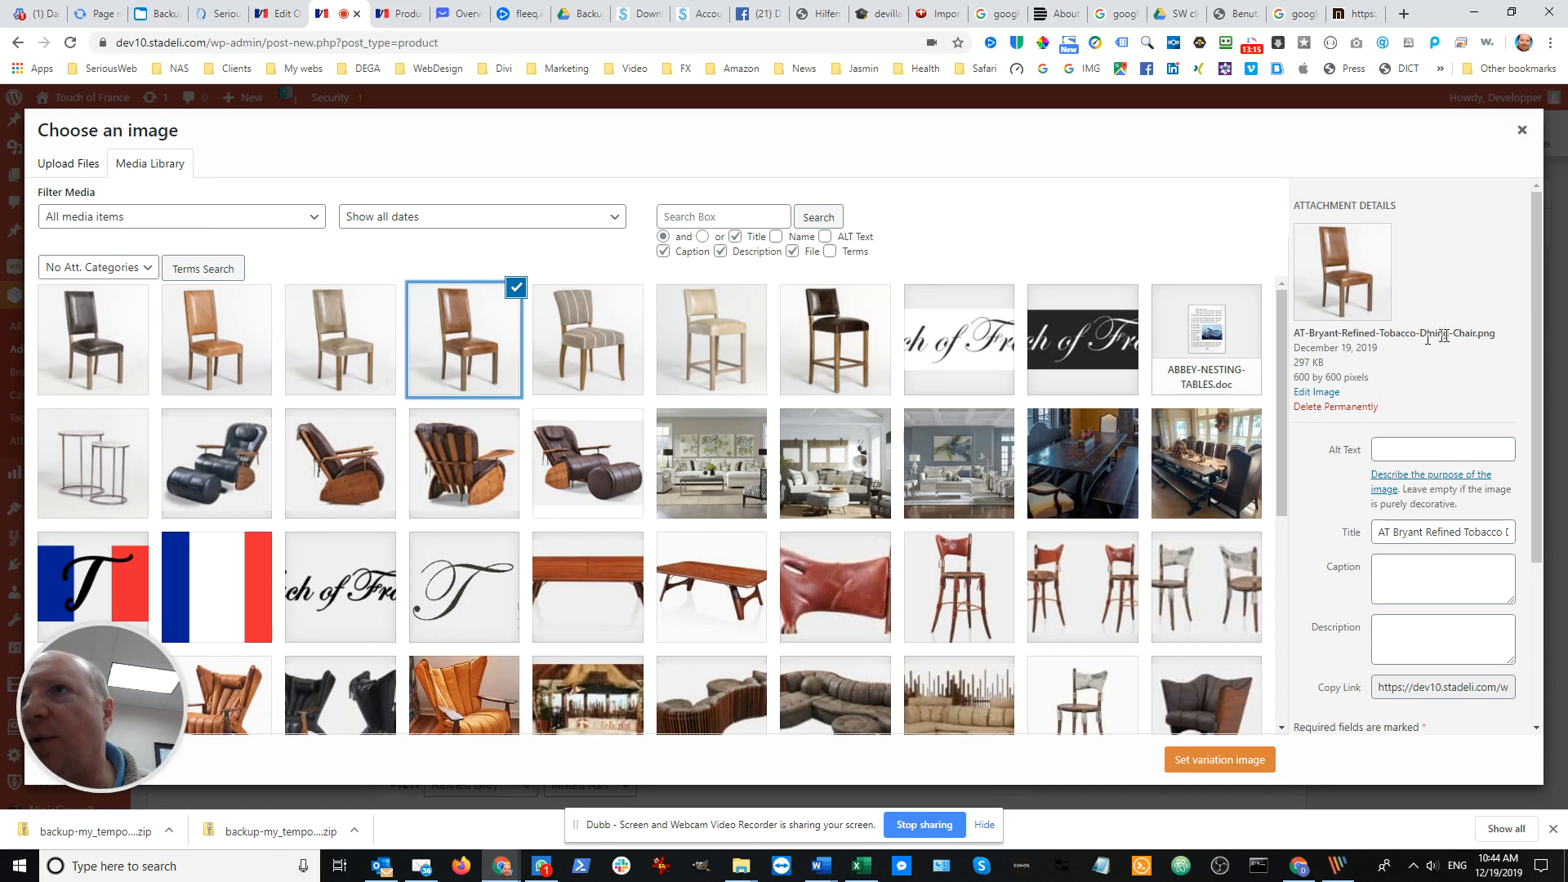
left_click(1210, 763)
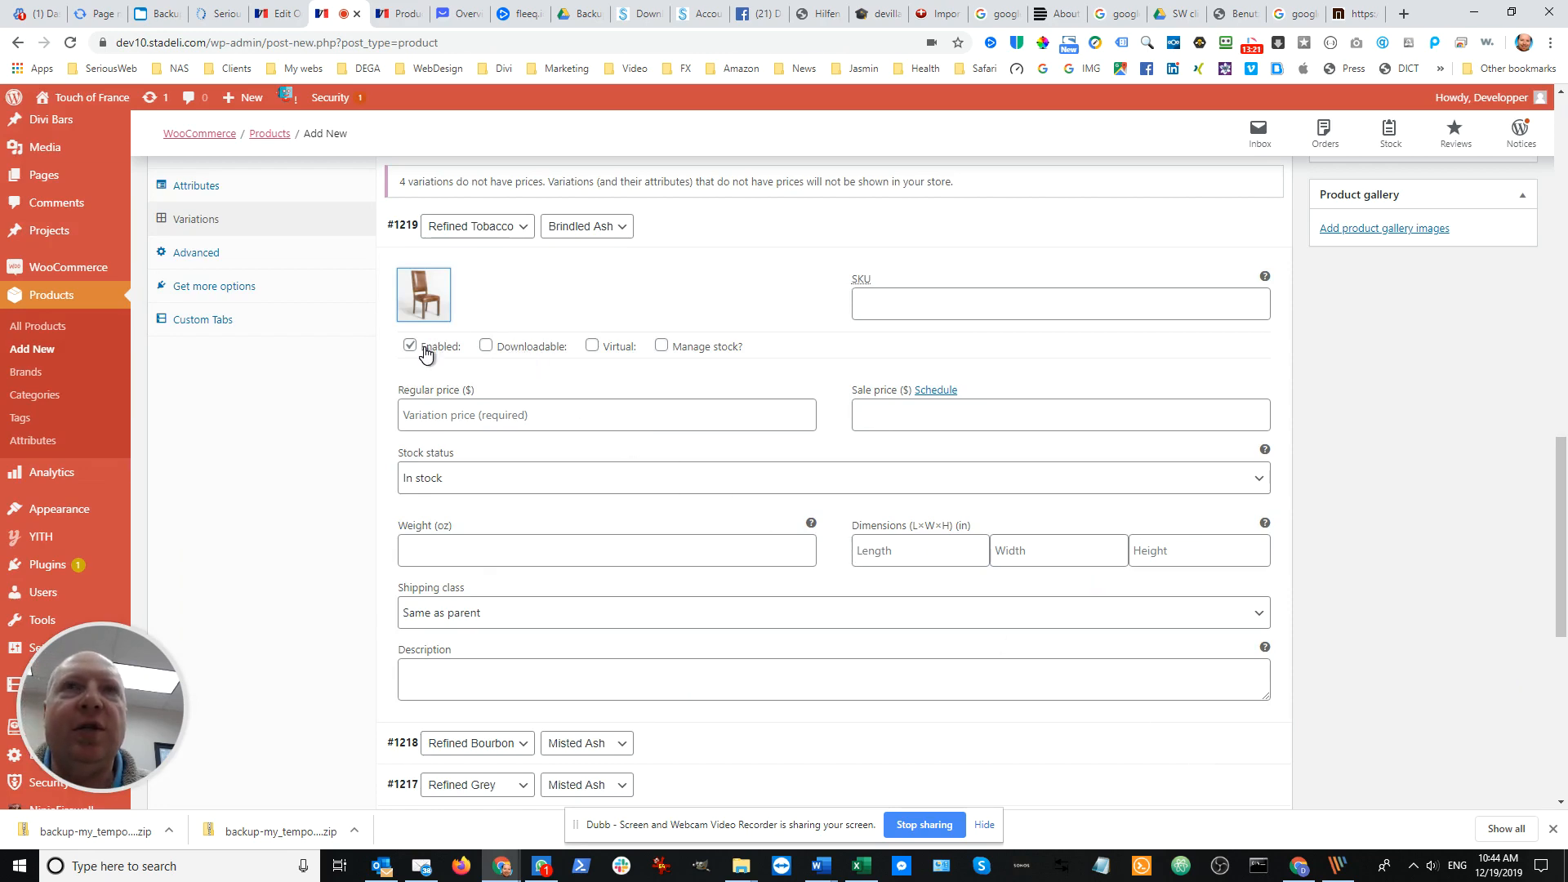
Expand the Refined Bourbon / Misted Ash variation and set AT-Bryant-Refined-Bourbon-Dining-Chair.png as its image
scroll(433, 368, "down", 4)
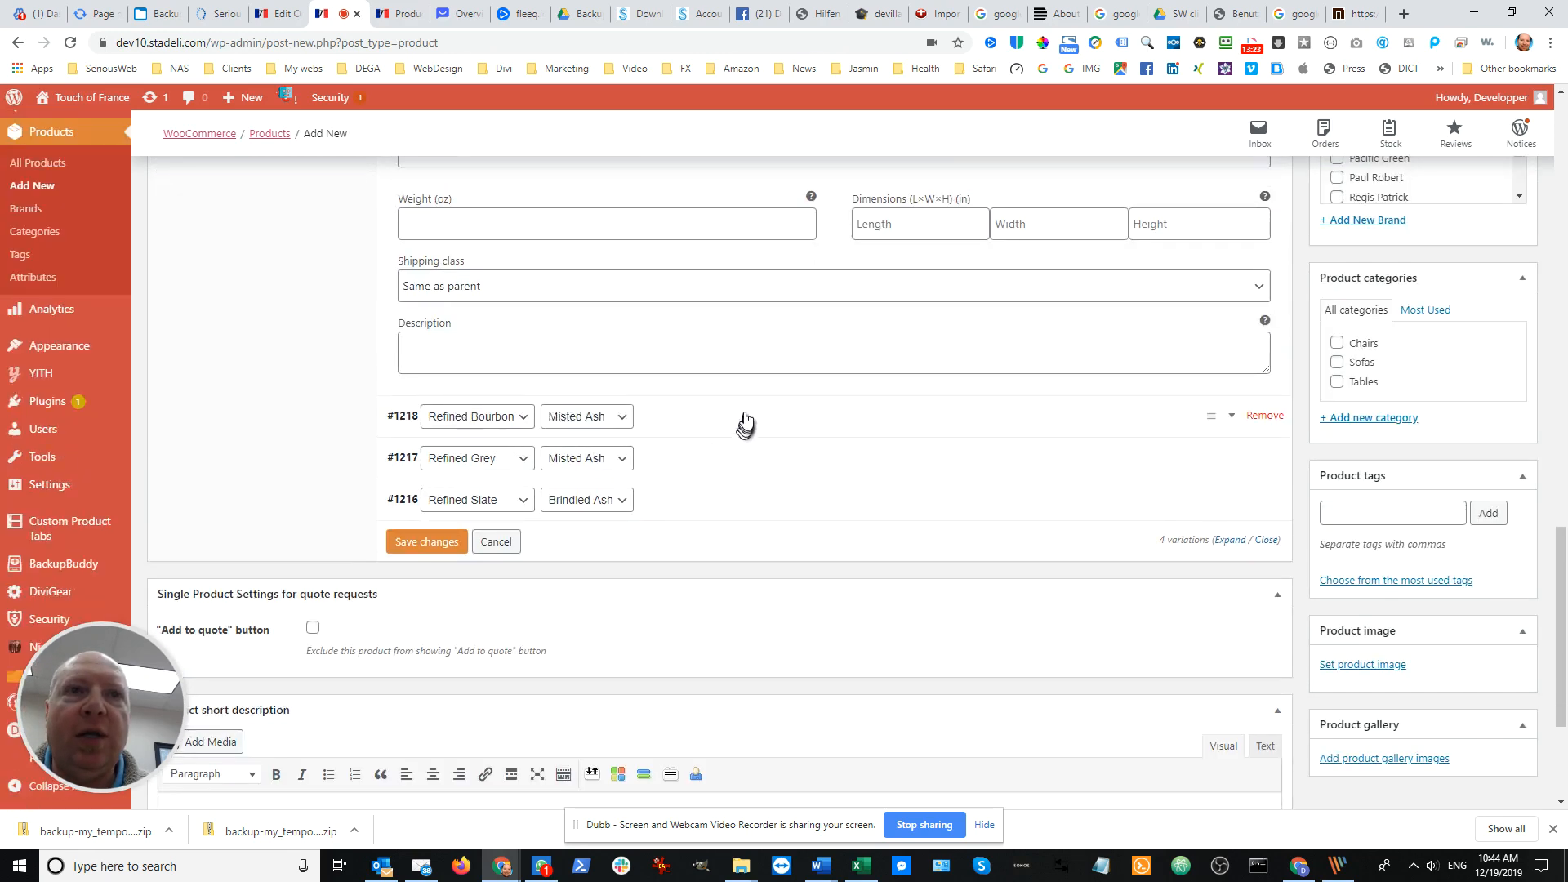
left_click(745, 421)
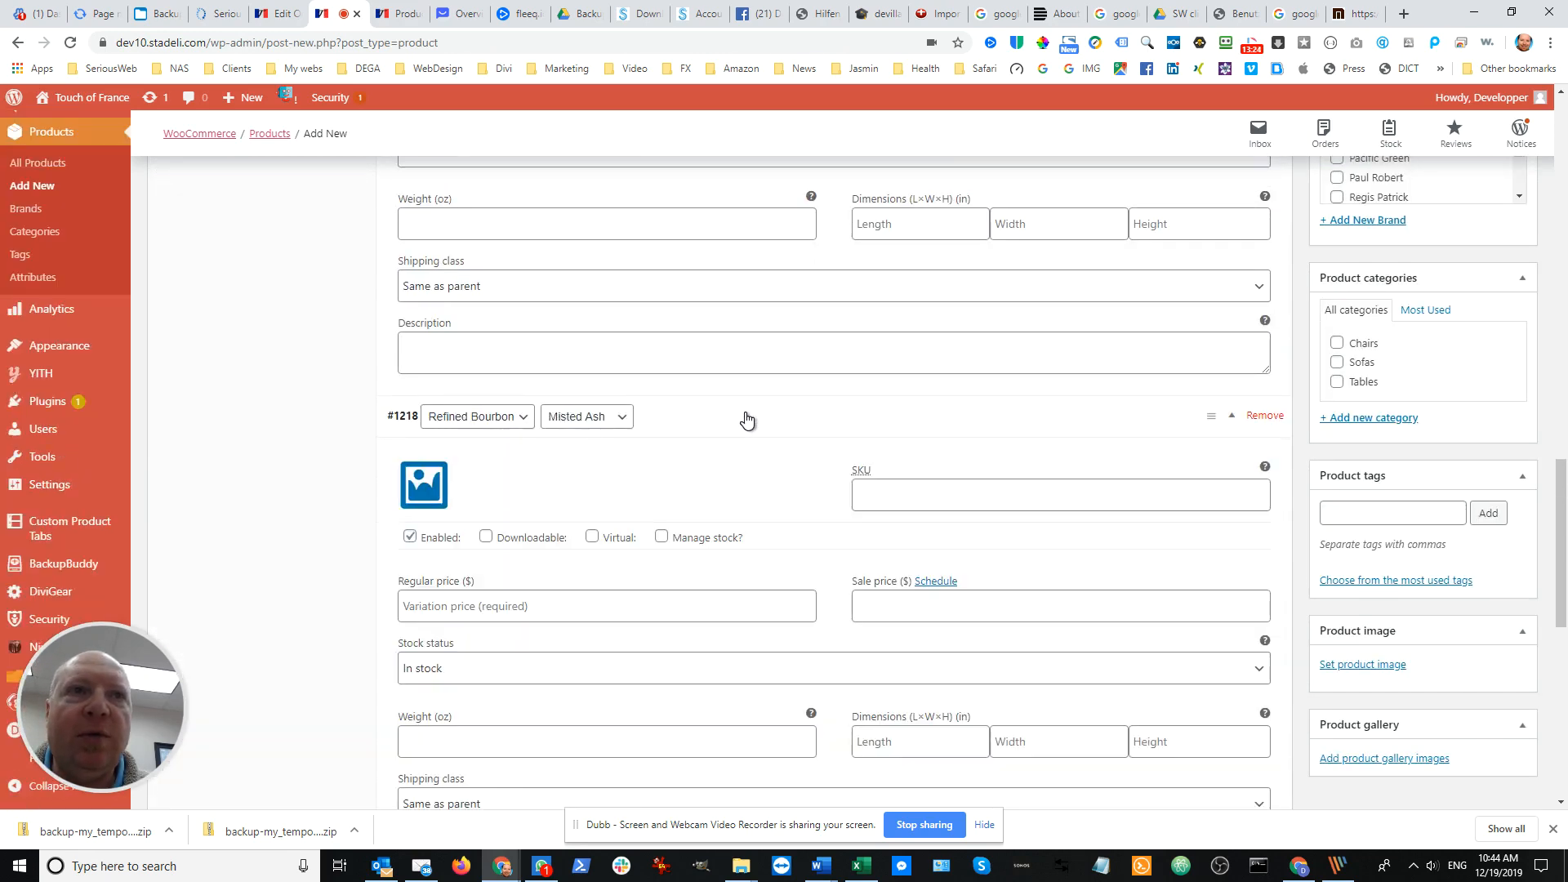
left_click(425, 492)
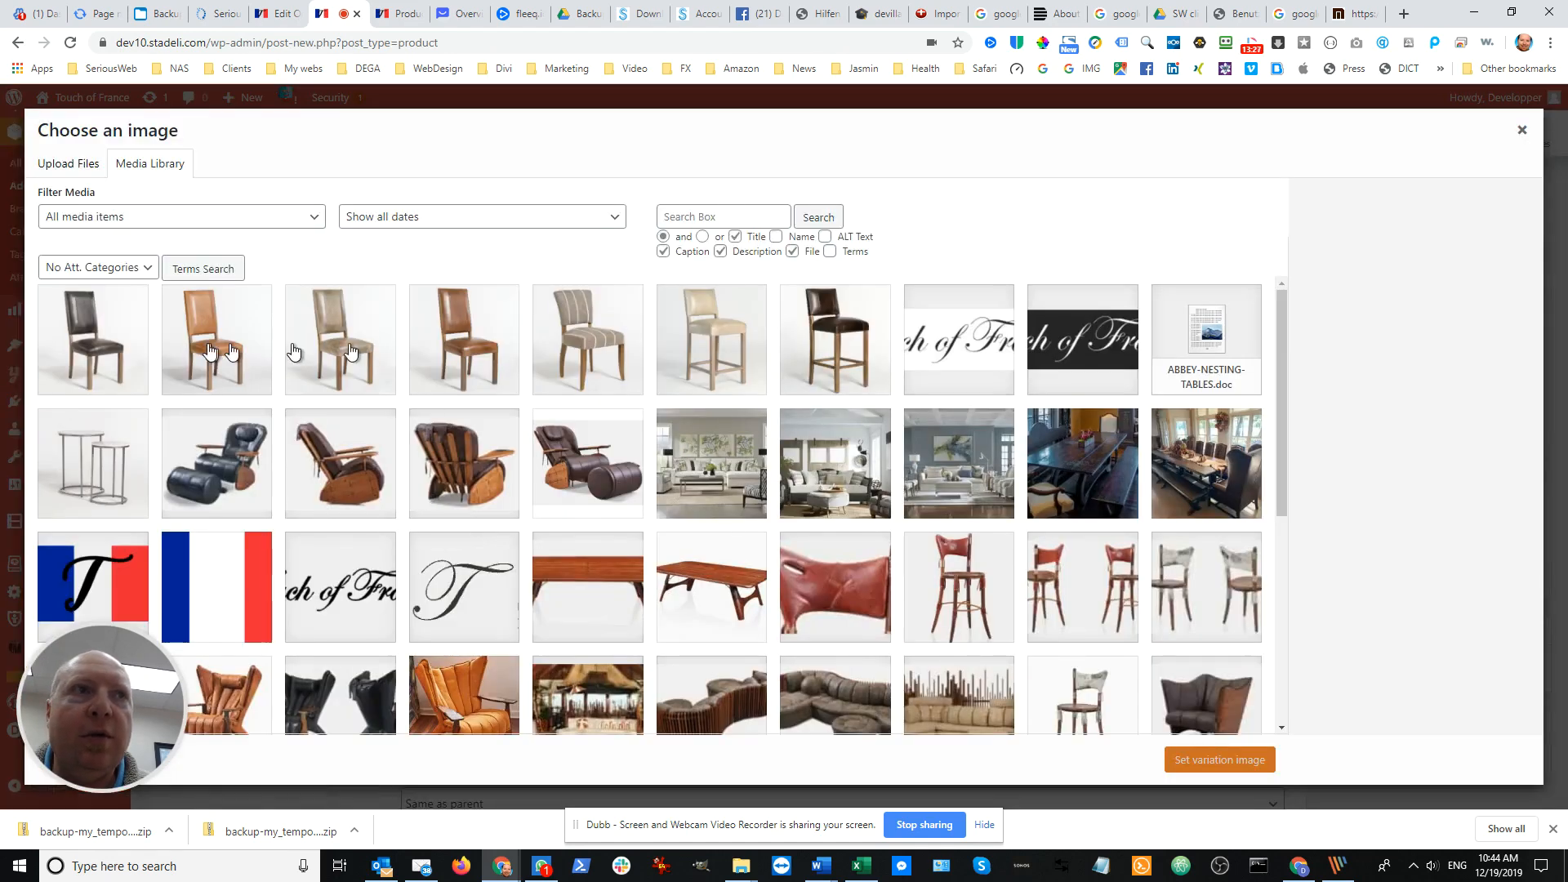
left_click(214, 347)
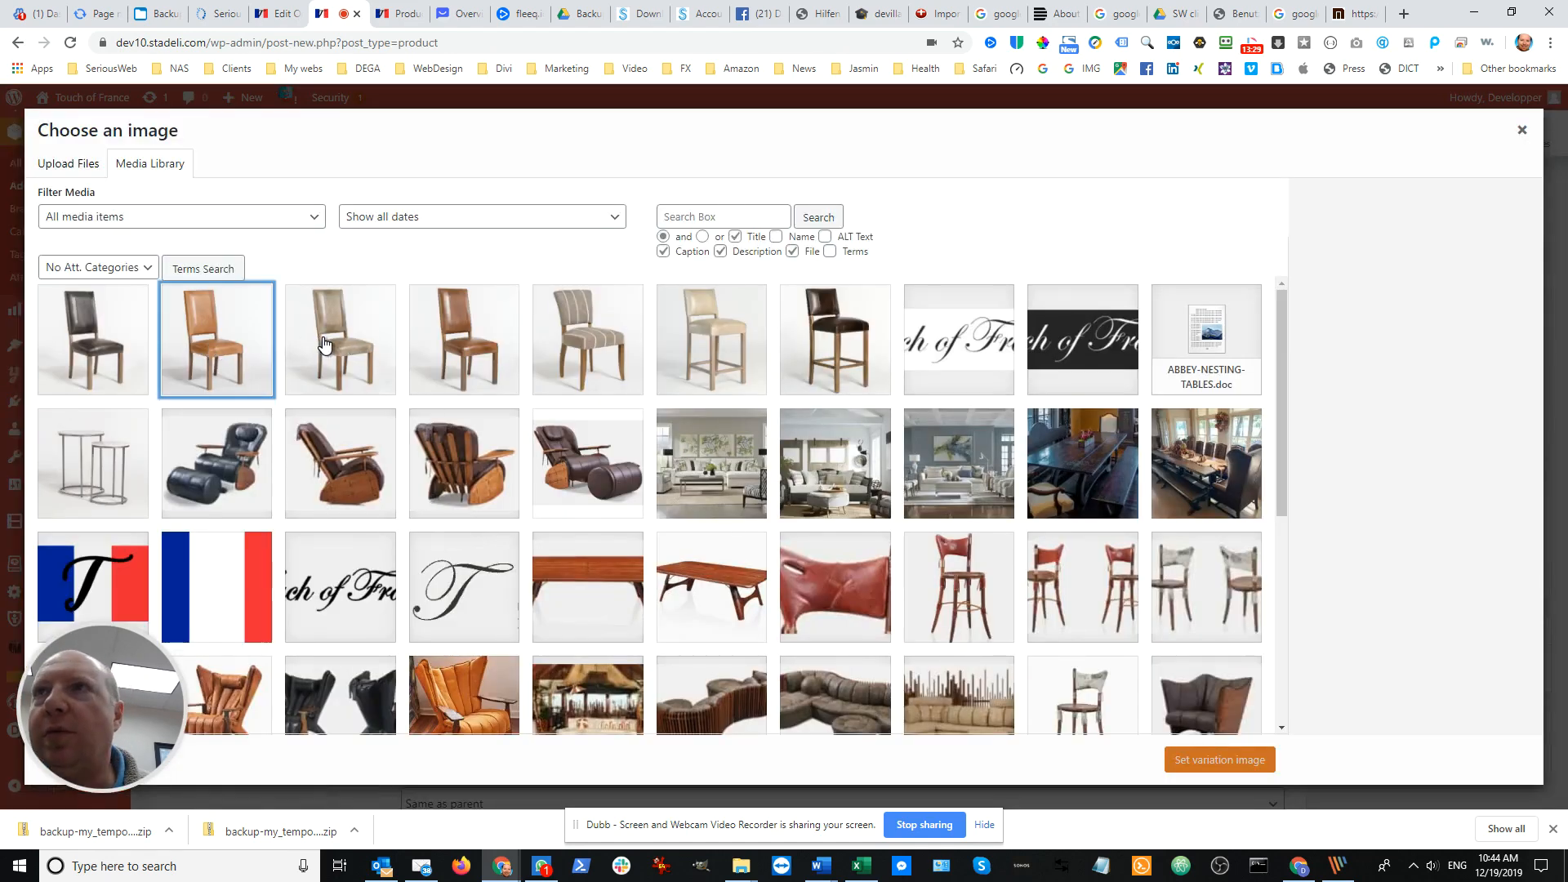
left_click(242, 358)
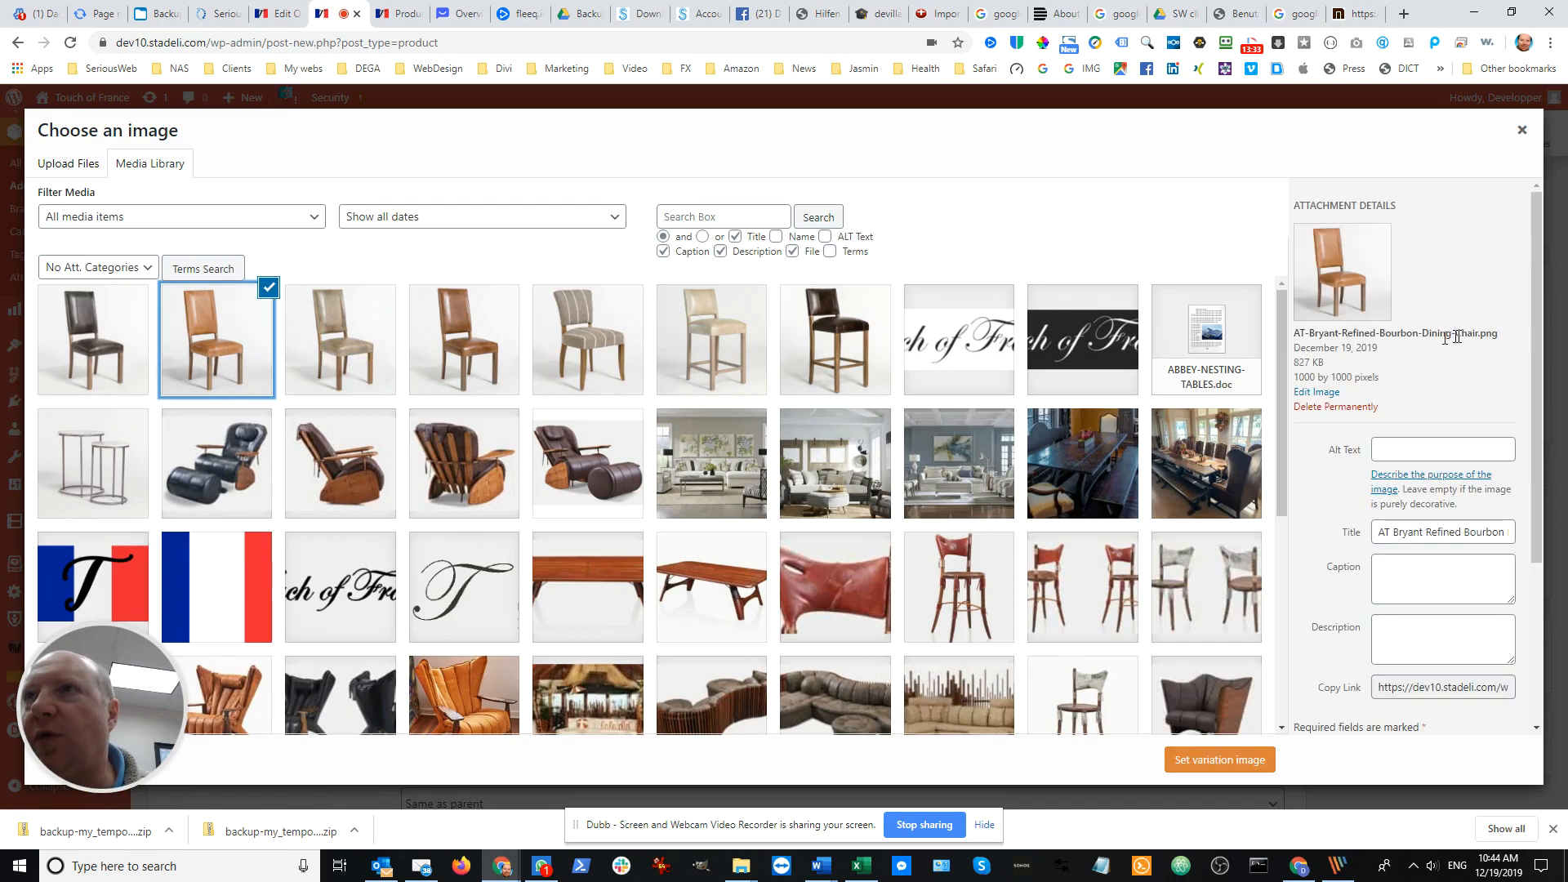
left_click(1217, 760)
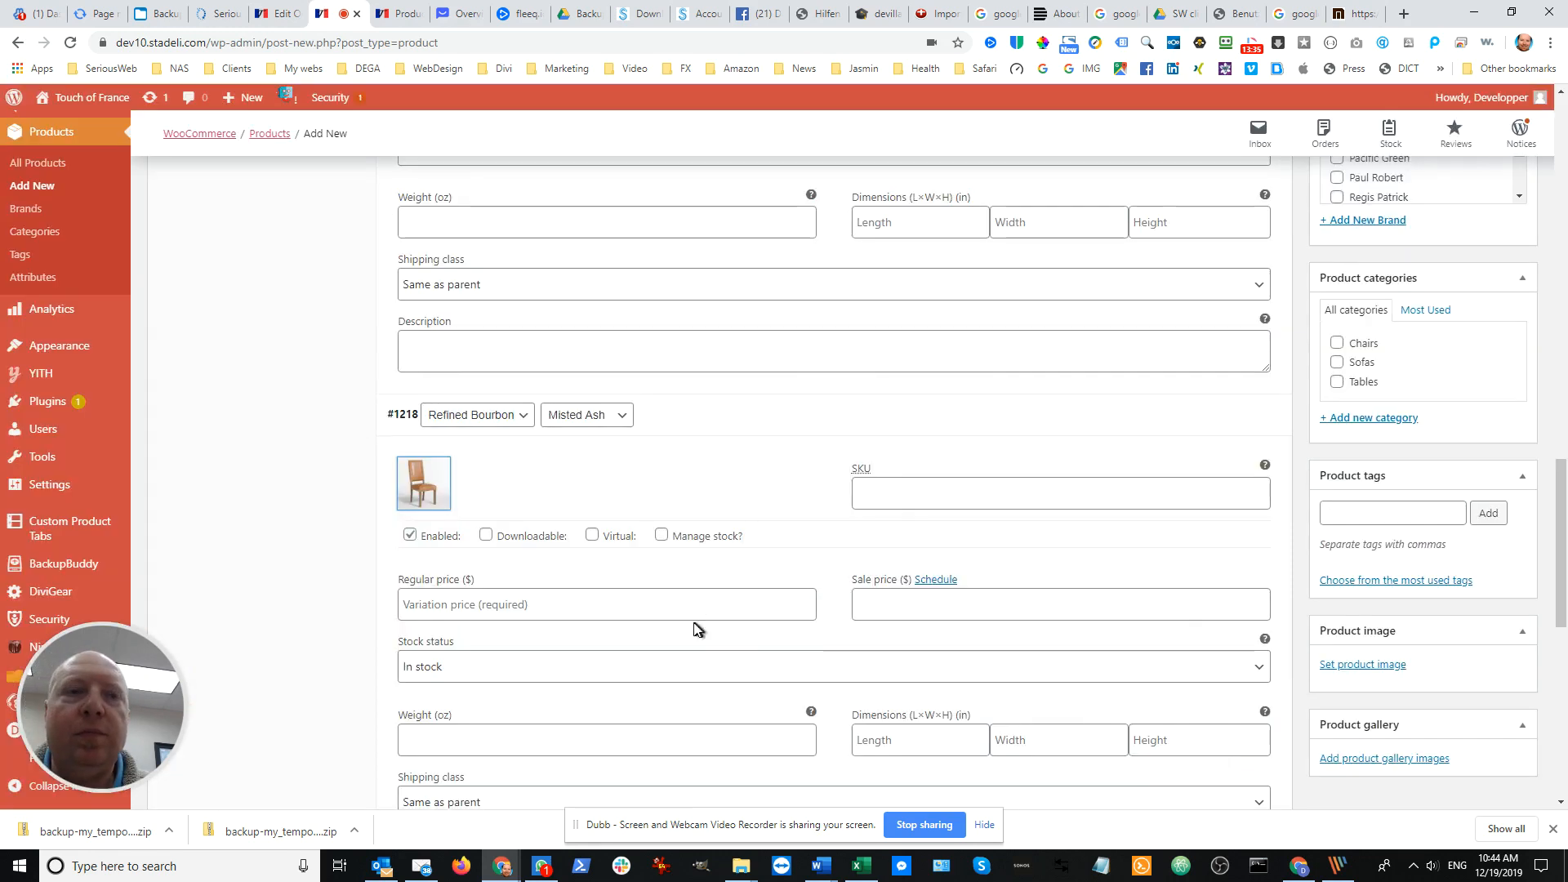
Expand the Refined Grey / Misted Ash variation and set AT-Bryant-Dining-Refined-Grey-Chair.png as its image
scroll(662, 618, "down", 5)
left_click(730, 539)
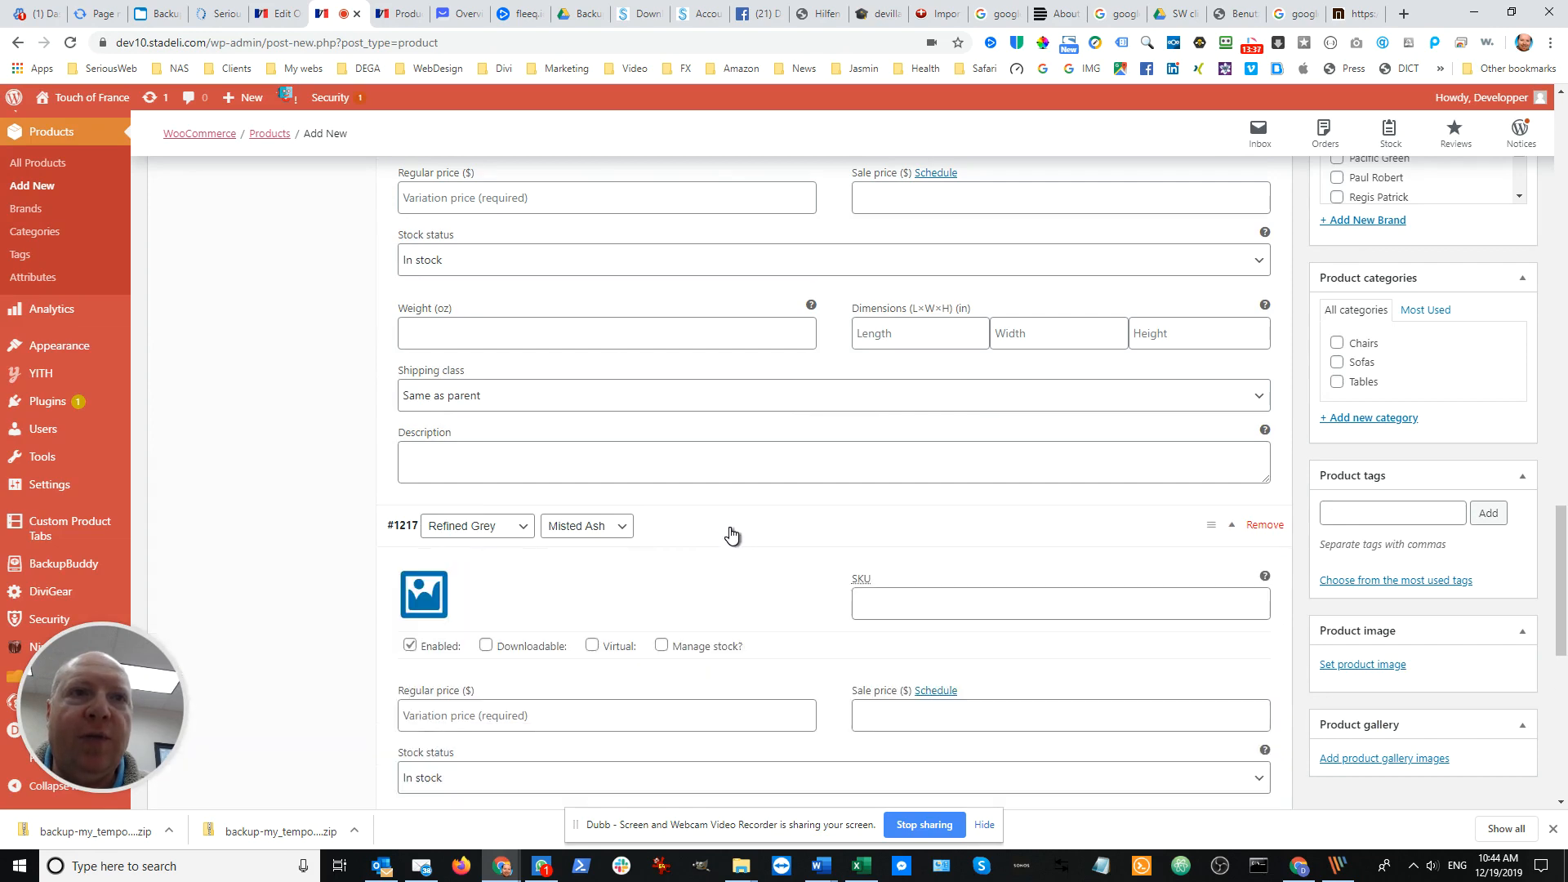
left_click(424, 594)
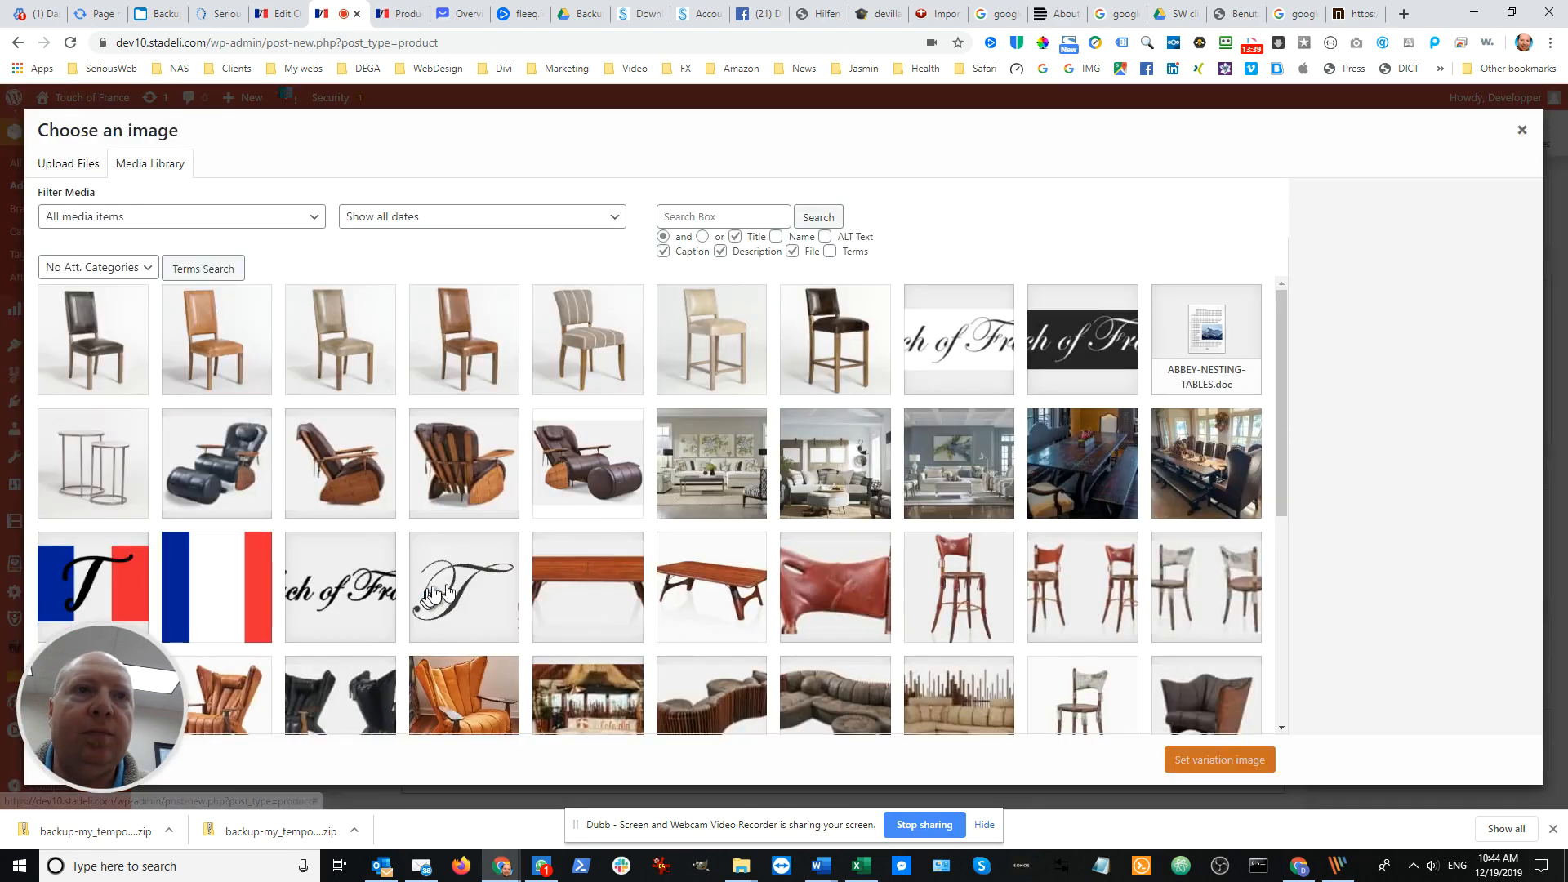
left_click(360, 343)
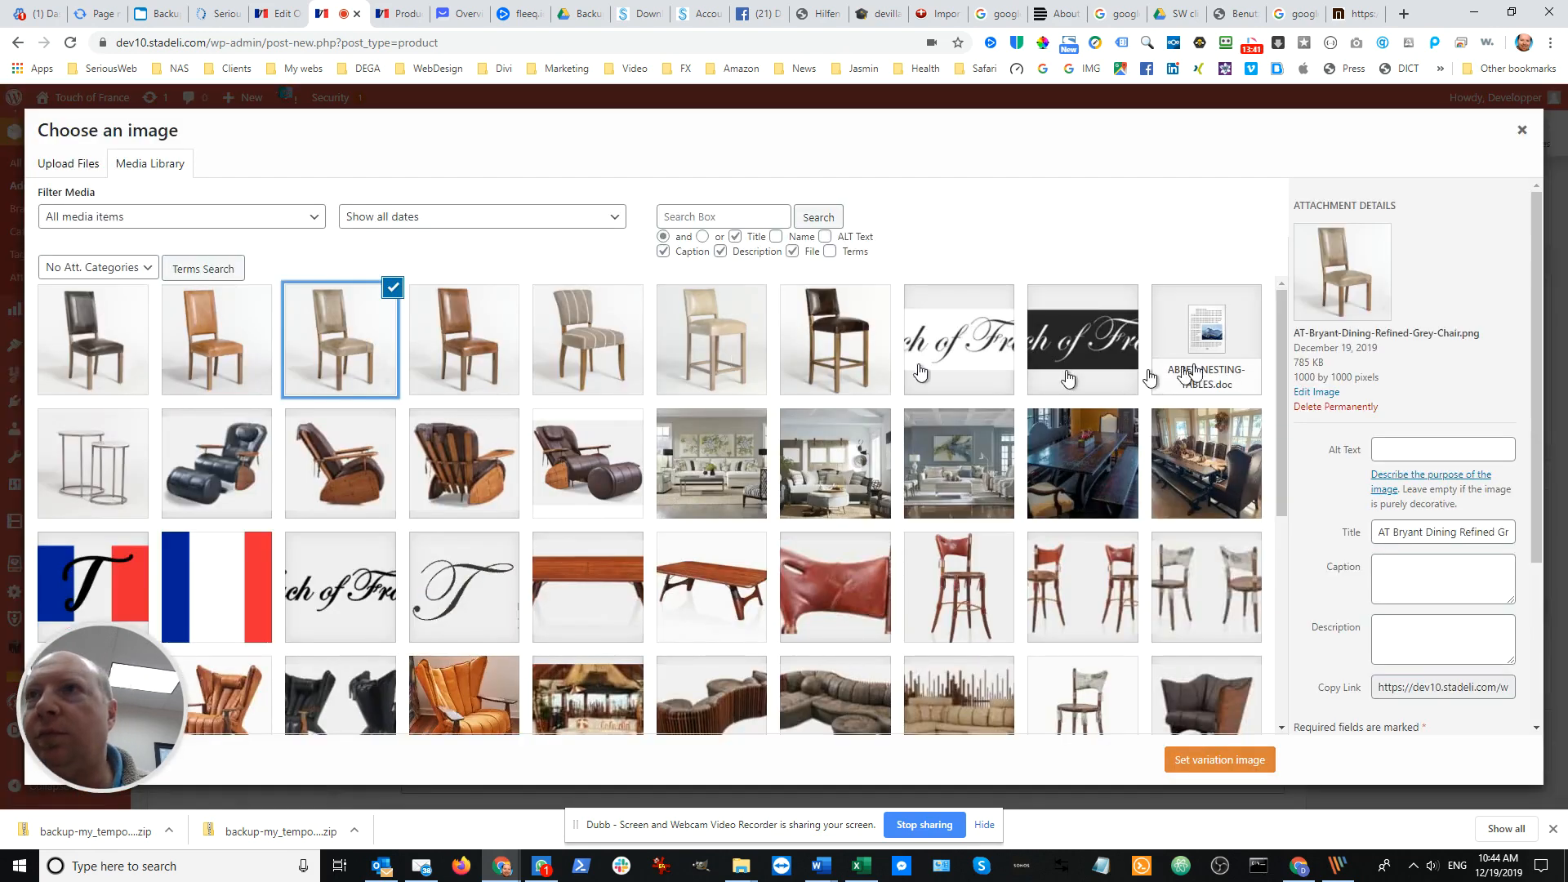
left_click(1232, 760)
Expand the Refined Slate / Brindled Ash variation and set AT-Bryant-Refined-Slate-Dining.png as its image
scroll(825, 582, "down", 1)
scroll(823, 581, "down", 5)
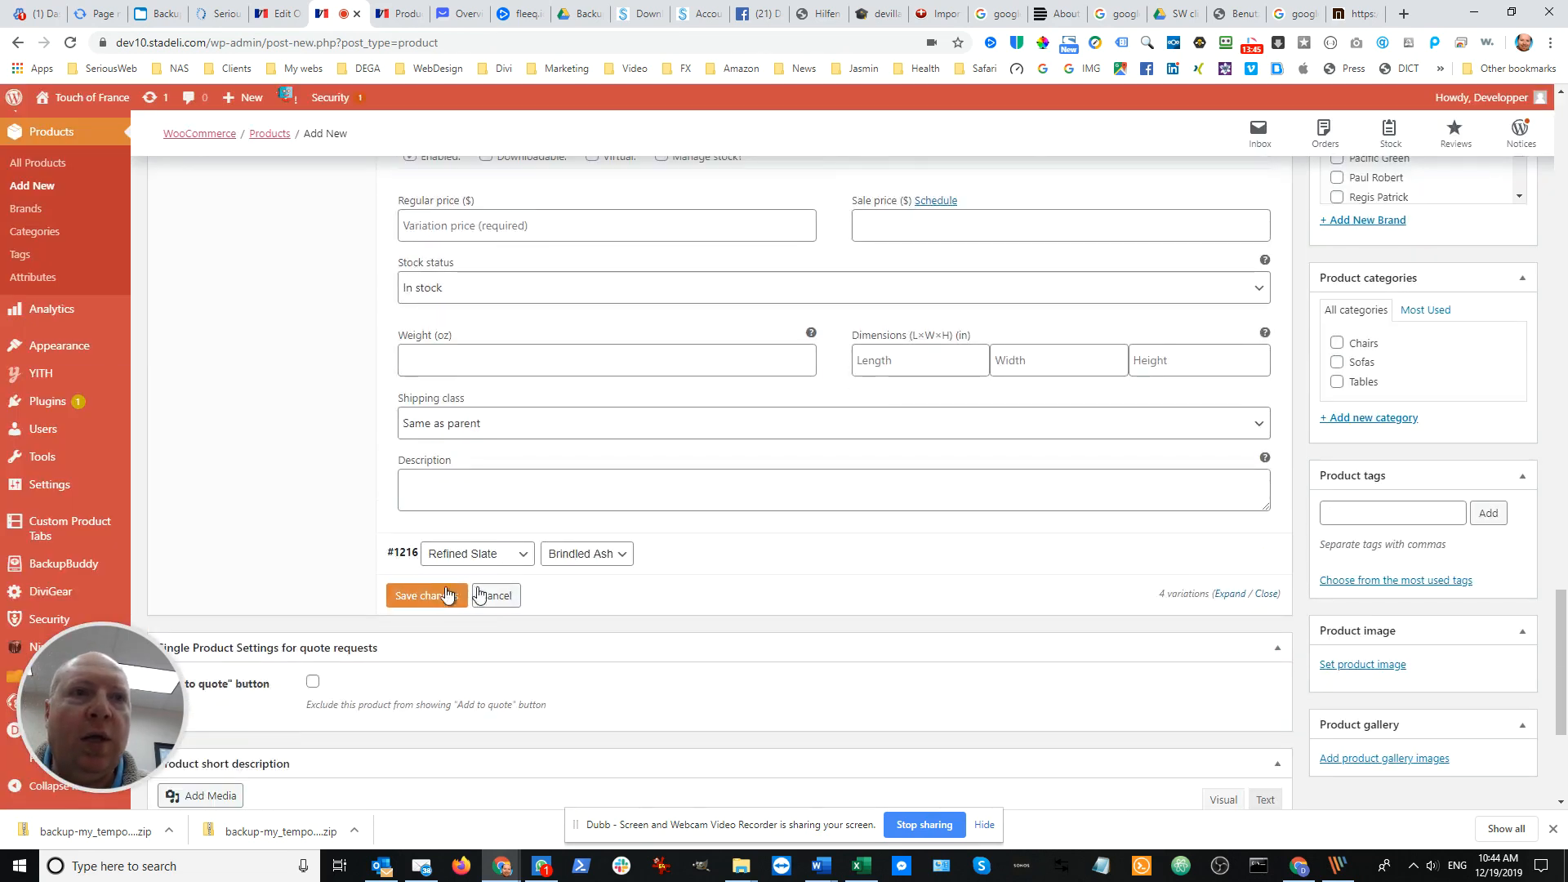
left_click(710, 564)
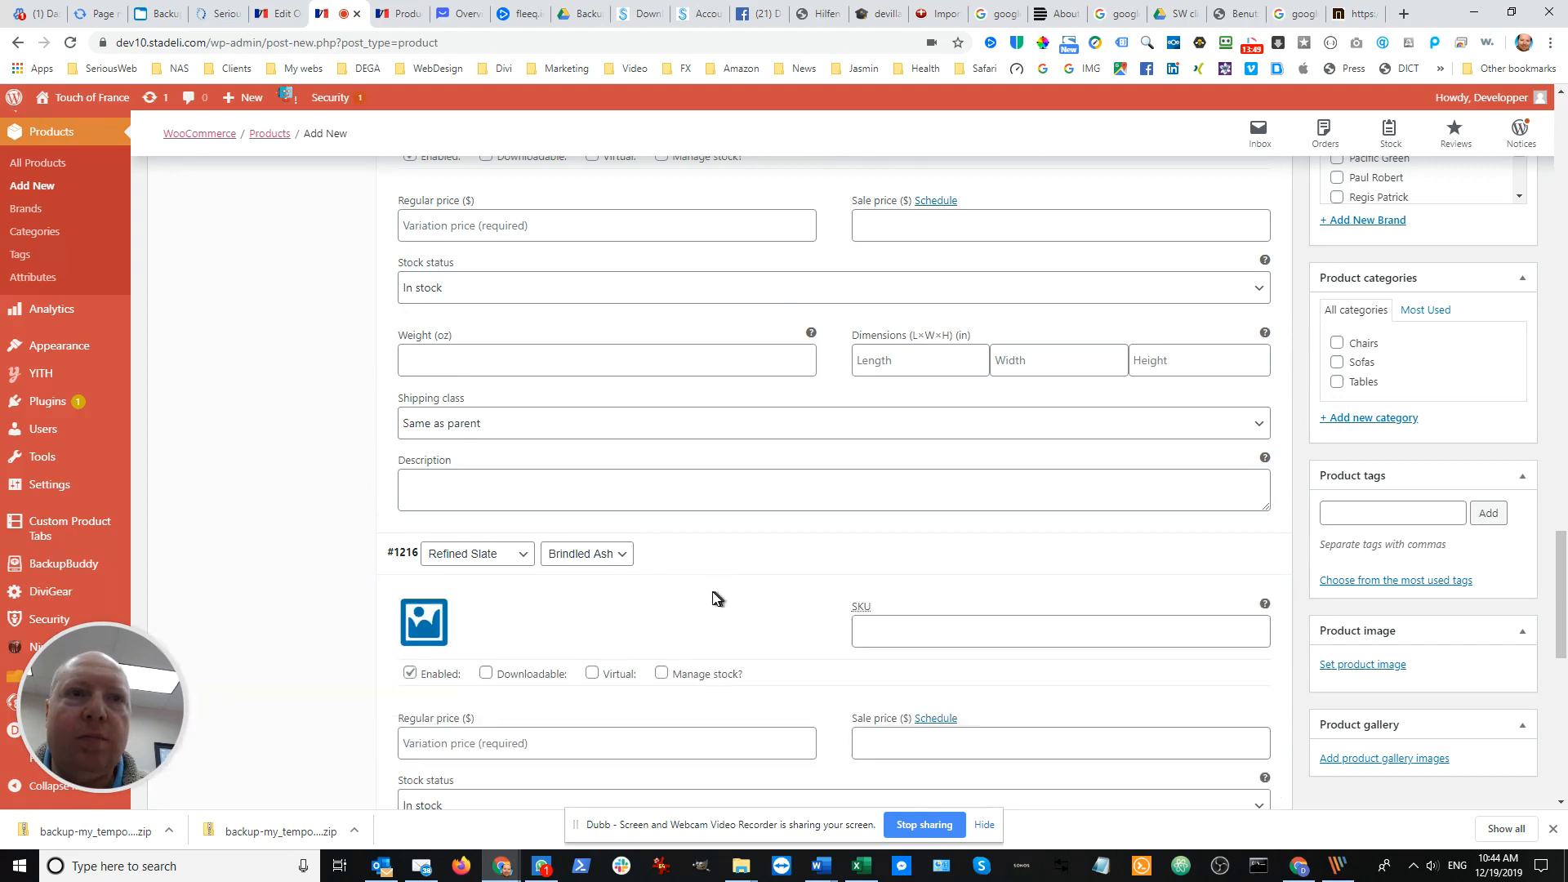
scroll(493, 480, "down", 3)
left_click(439, 389)
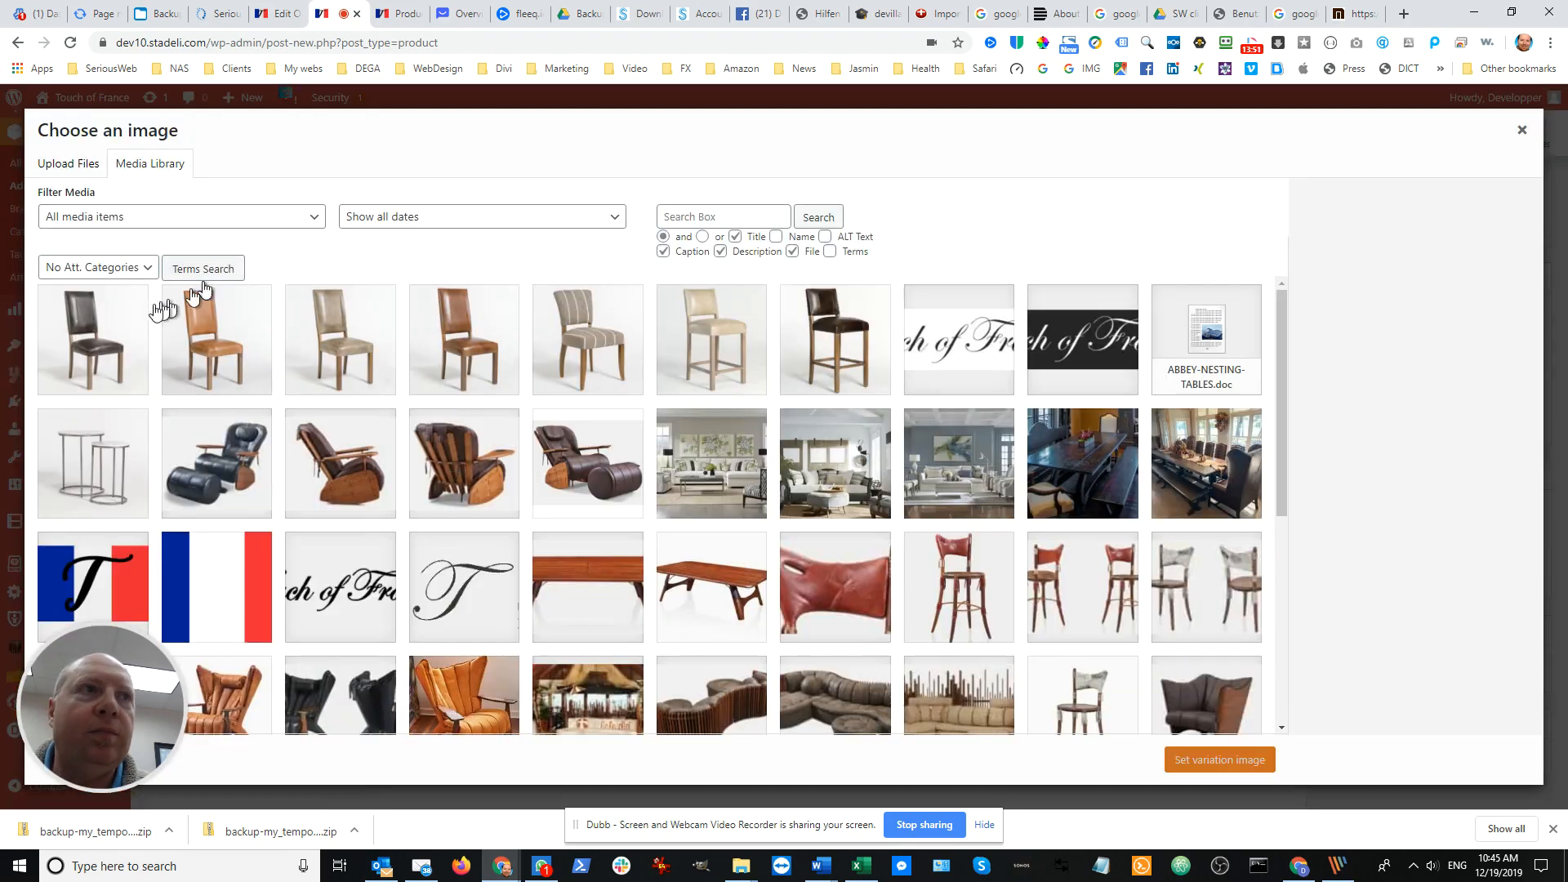
left_click(106, 326)
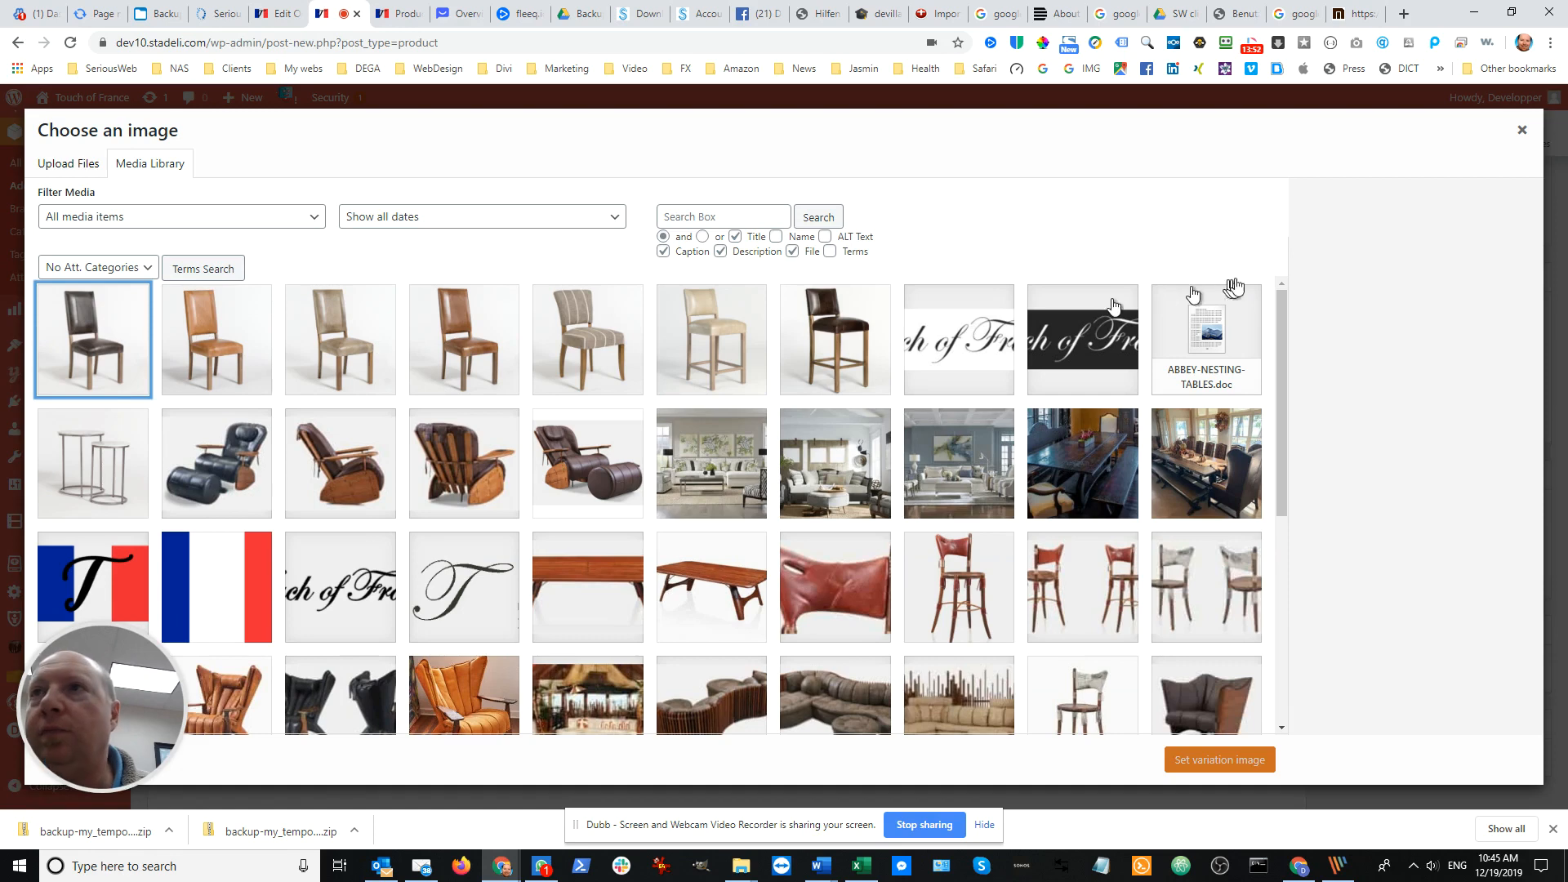
left_click(118, 342)
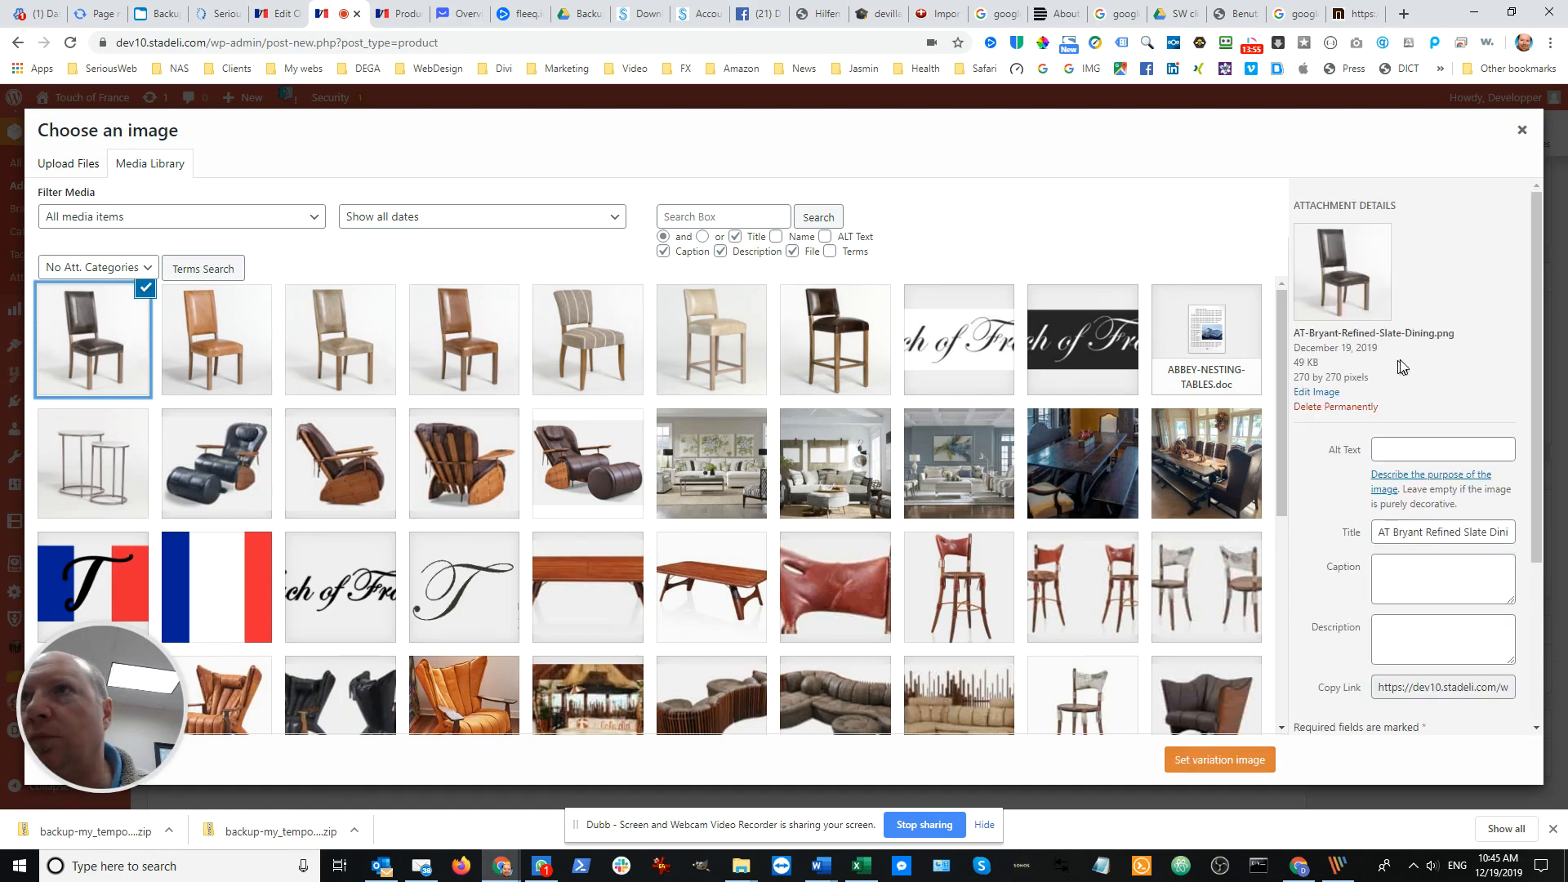
left_click(1240, 763)
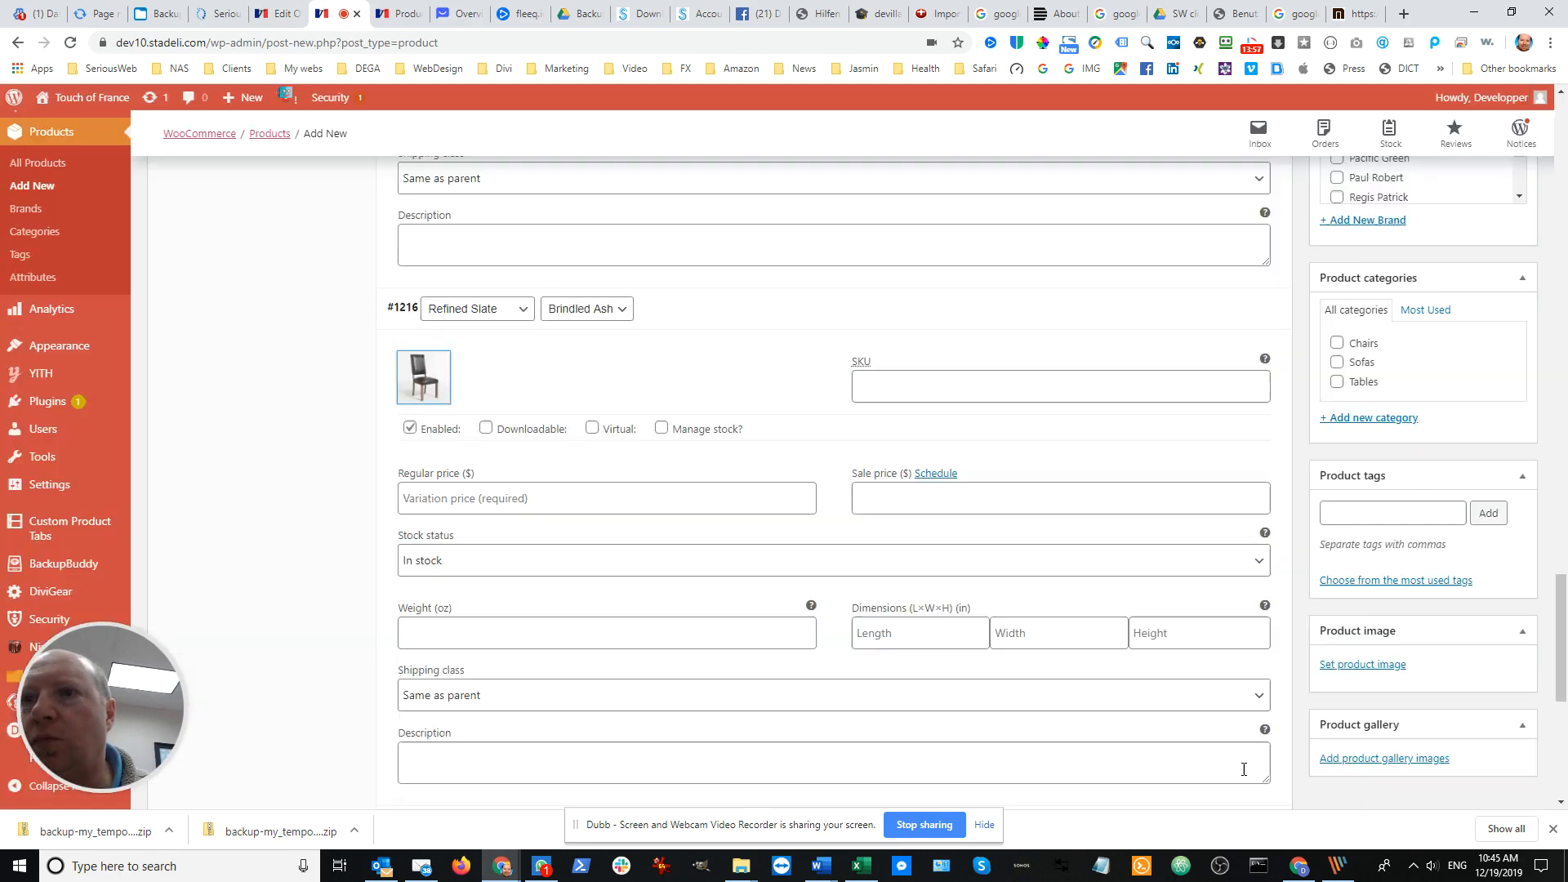
Review the variation images and publish the Bryant Refined Dining Chairs product
scroll(1212, 644, "up", 5)
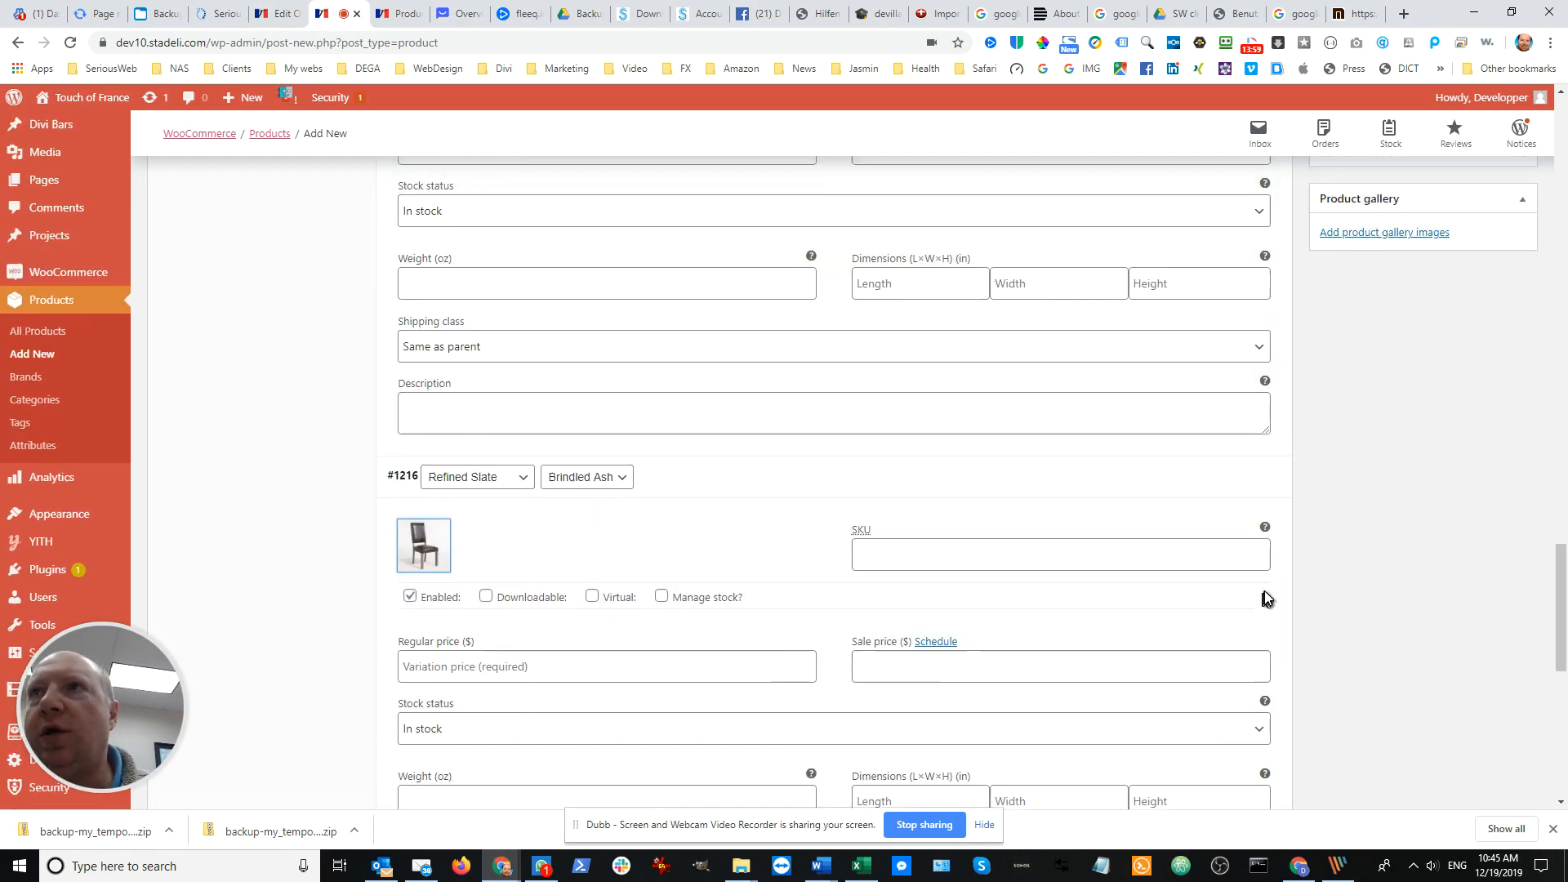
scroll(1346, 511, "up", 3)
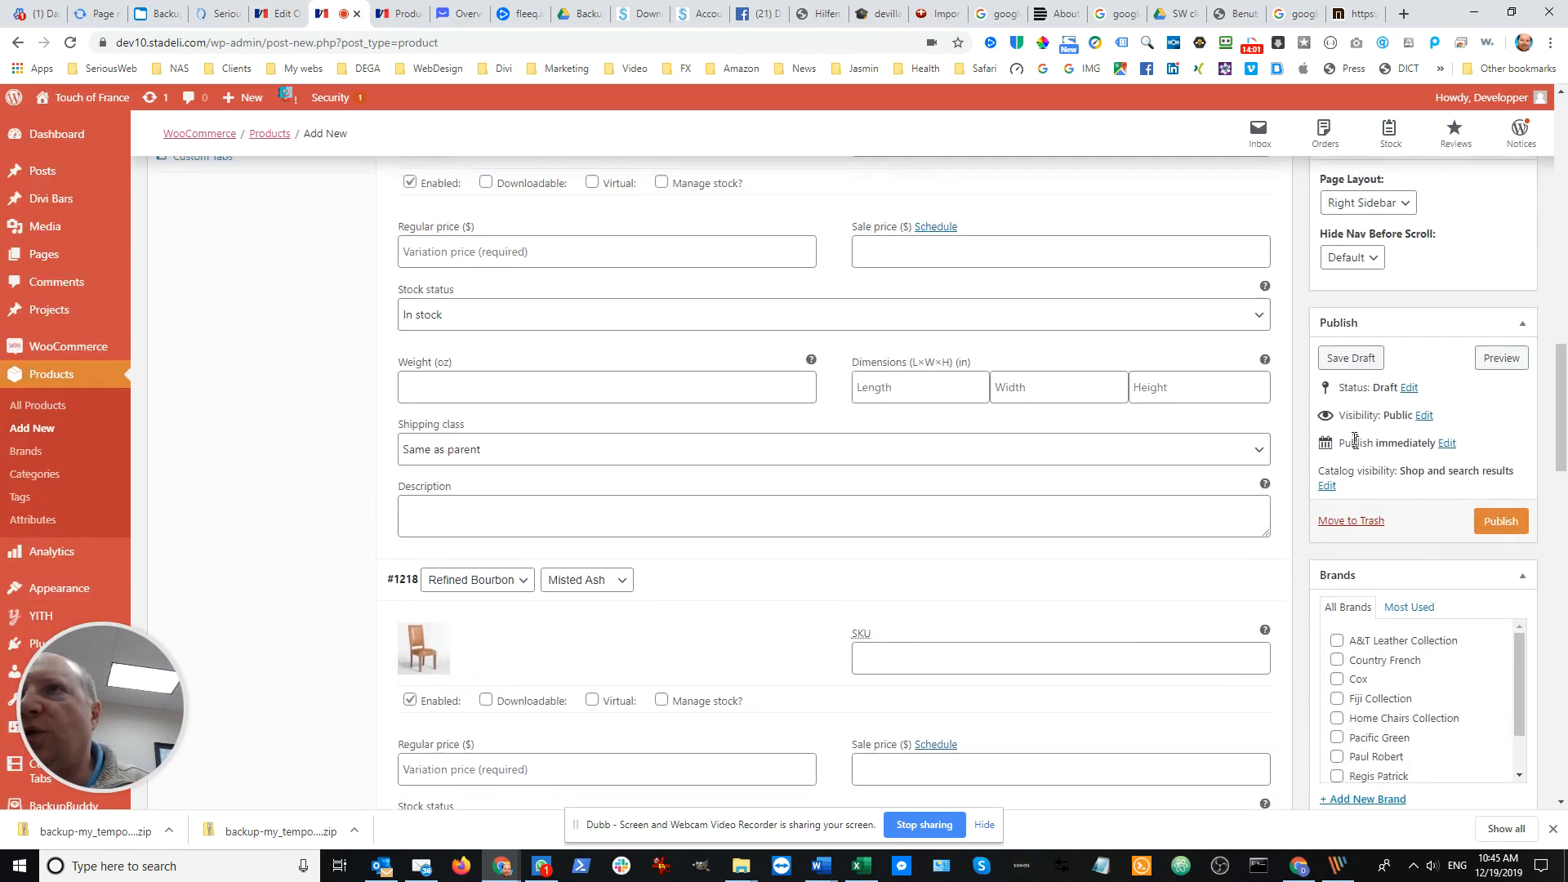
scroll(1353, 425, "down", 4)
scroll(1358, 435, "up", 8)
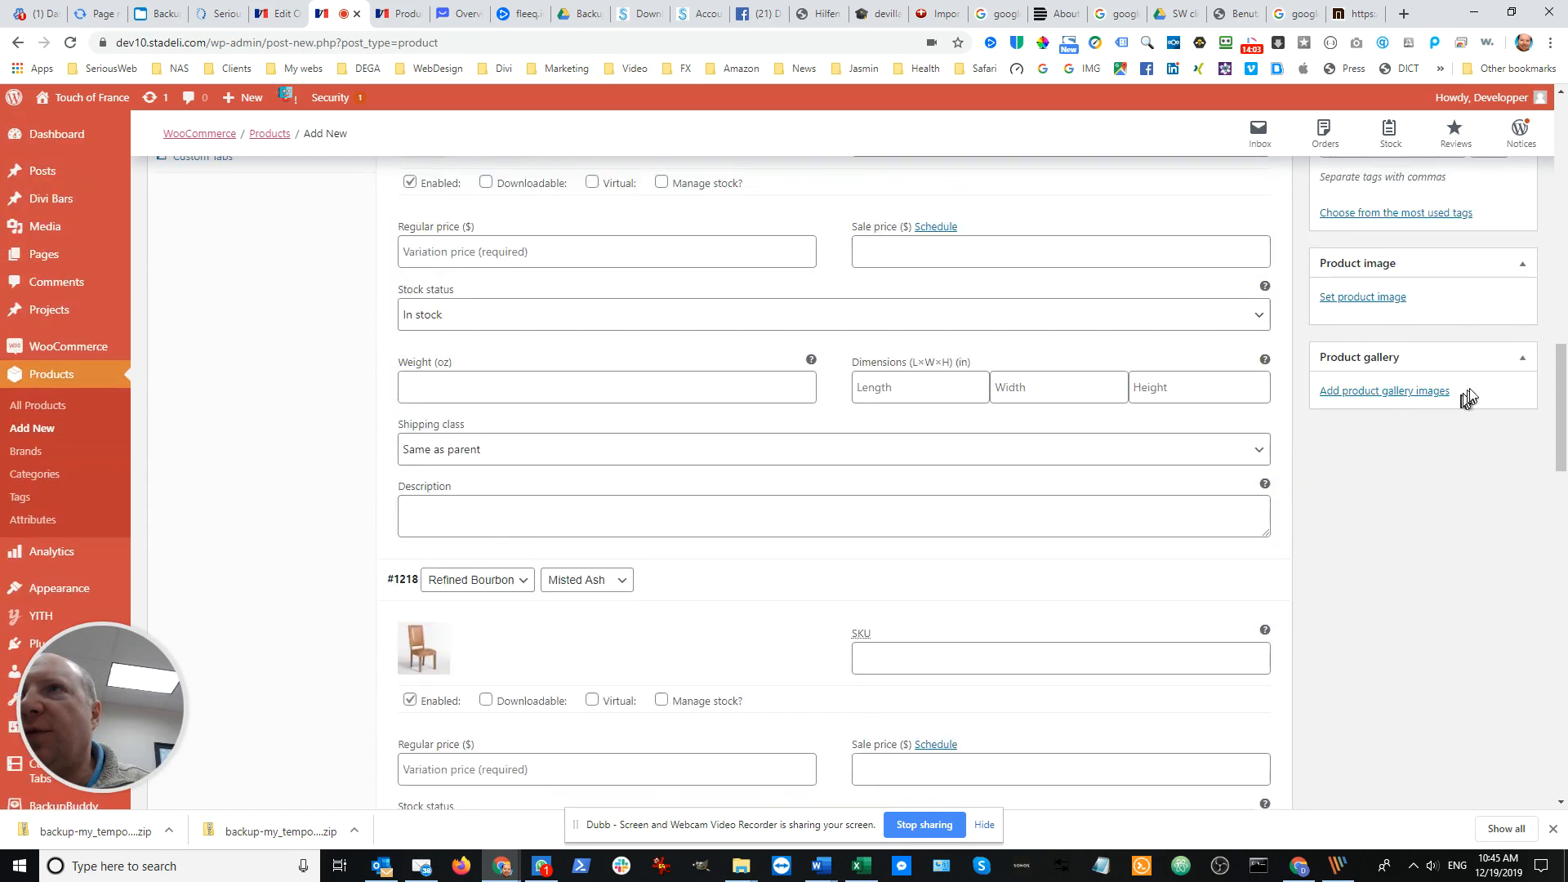
scroll(1489, 376, "up", 10)
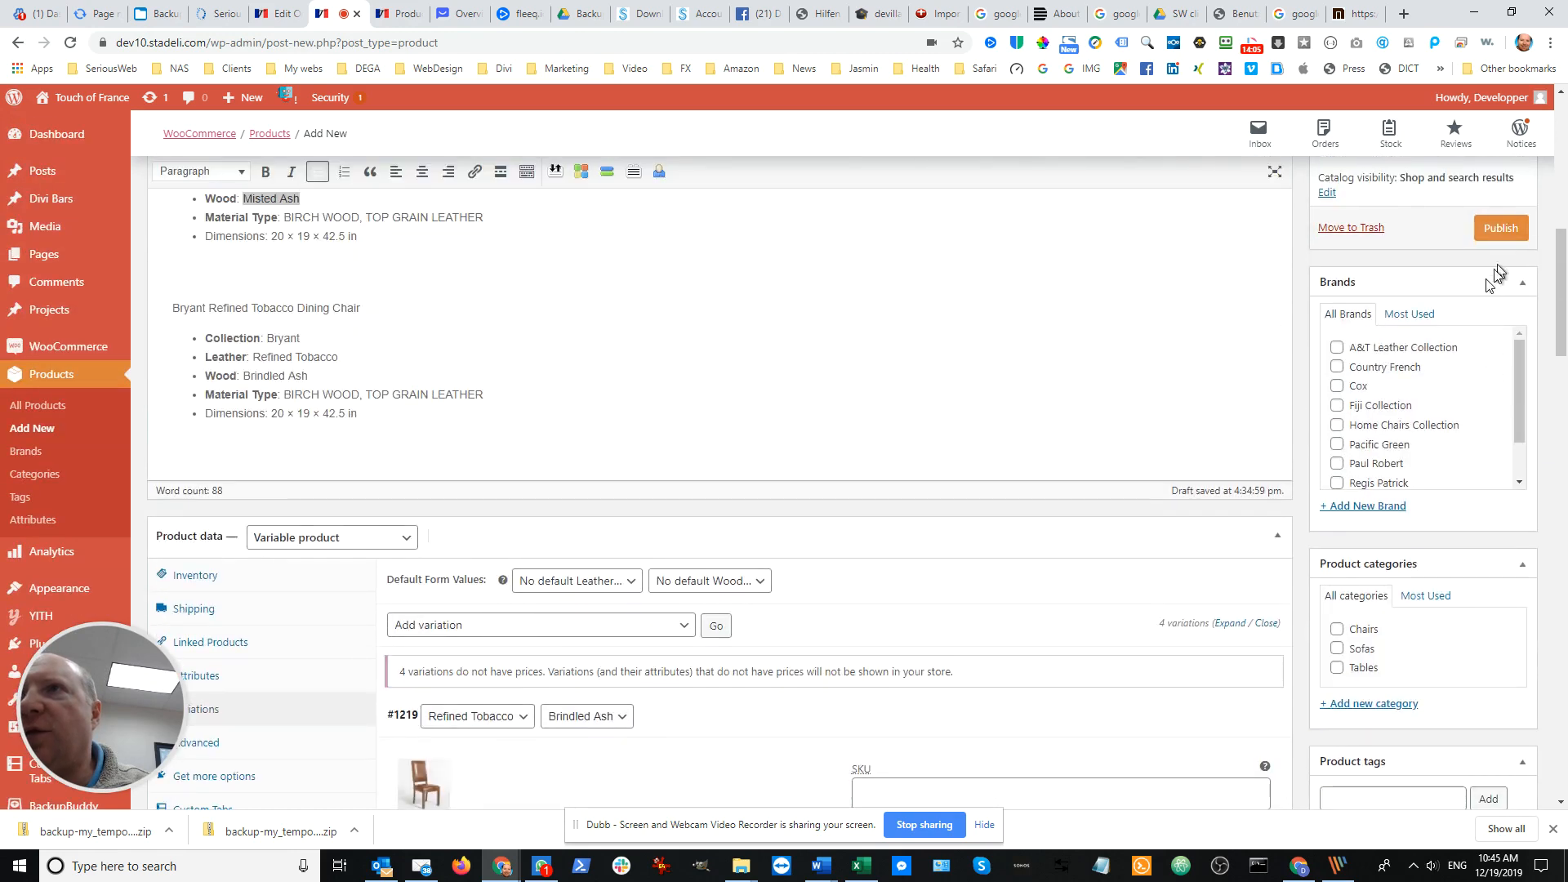
scroll(1476, 603, "up", 2)
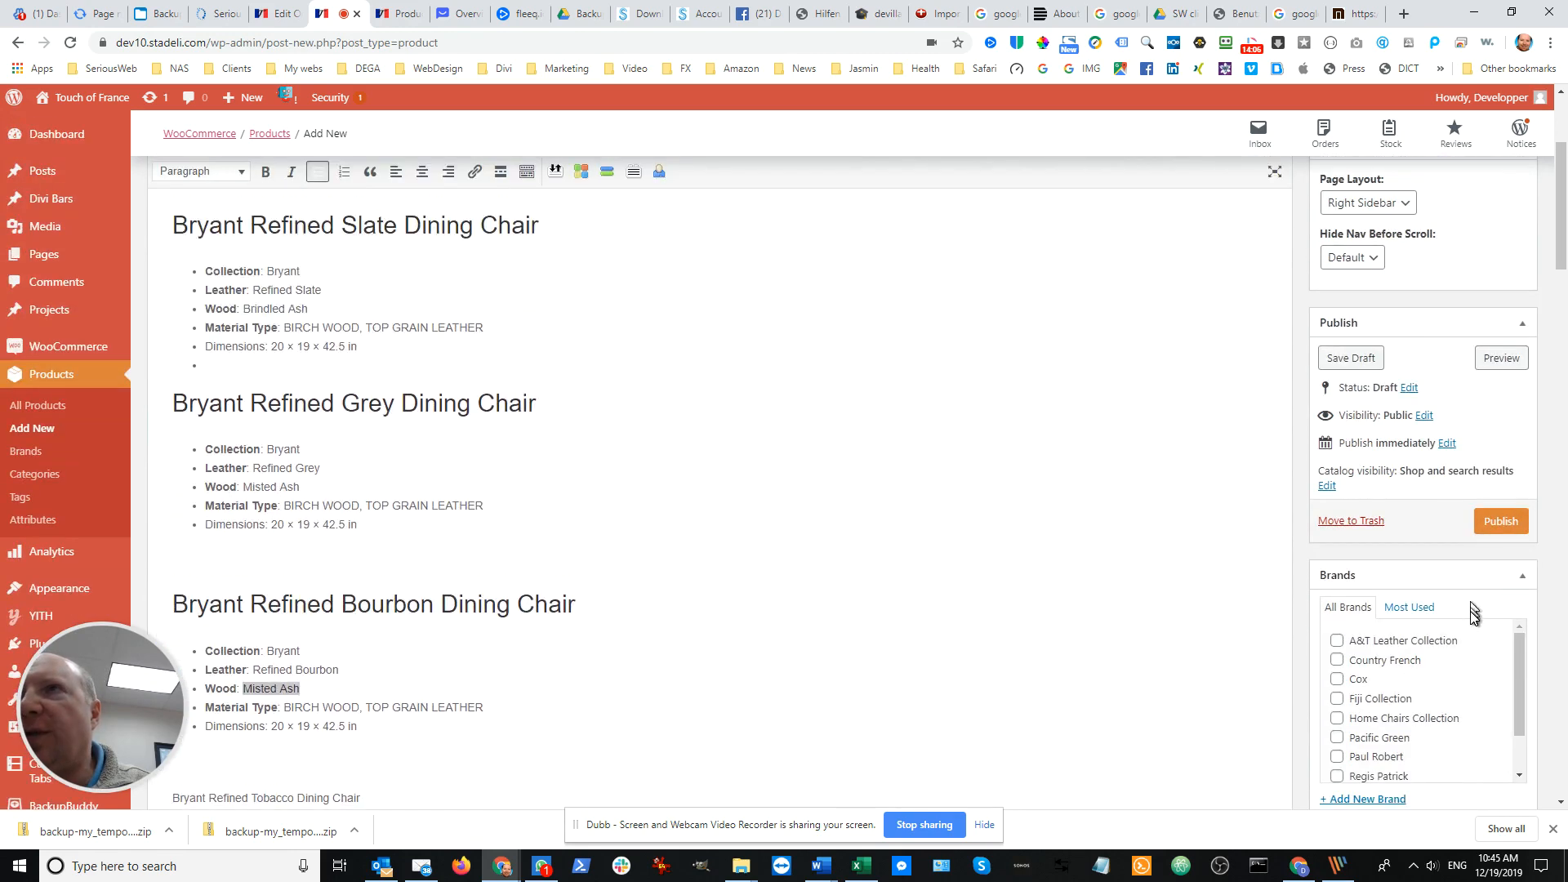
left_click(1499, 523)
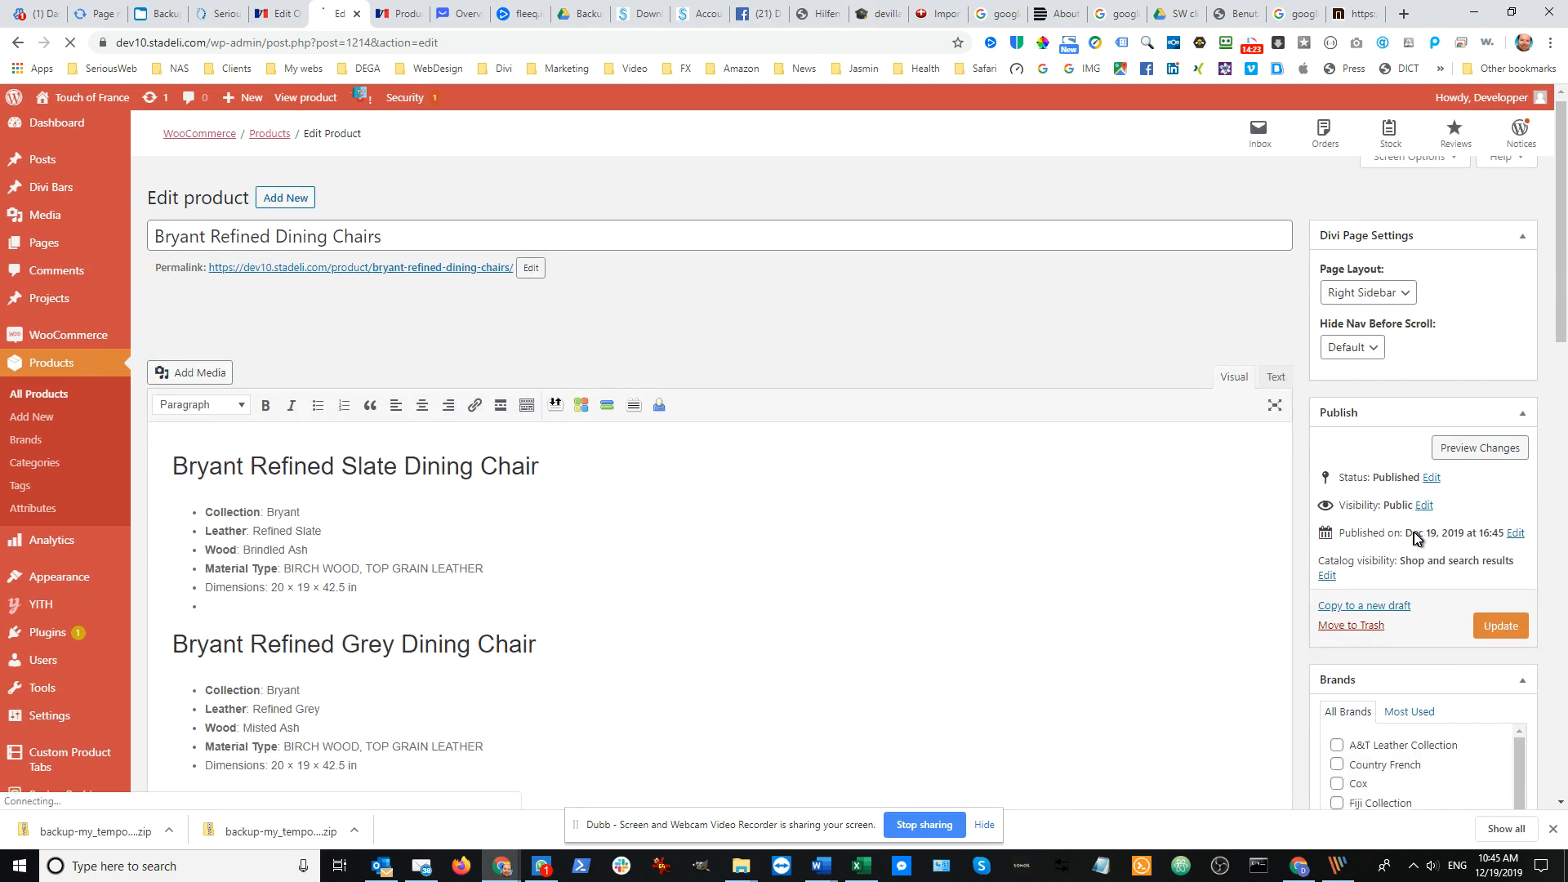
Assign the product to the A&T Leather Collection brand and the Chairs product category
scroll(1421, 515, "down", 5)
scroll(1388, 482, "up", 2)
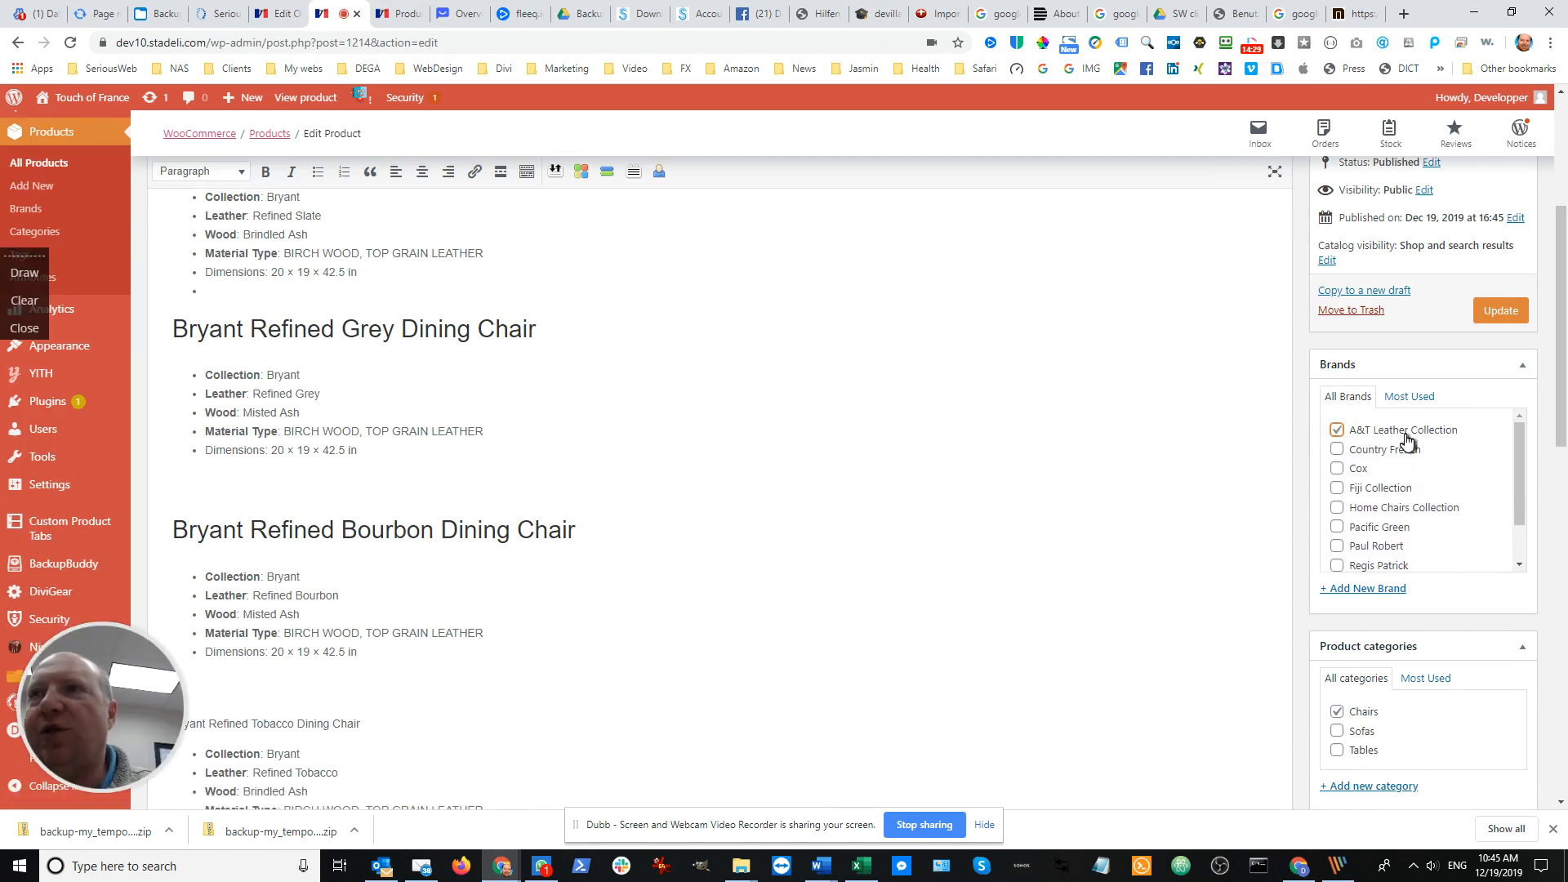
scroll(1310, 578, "down", 3)
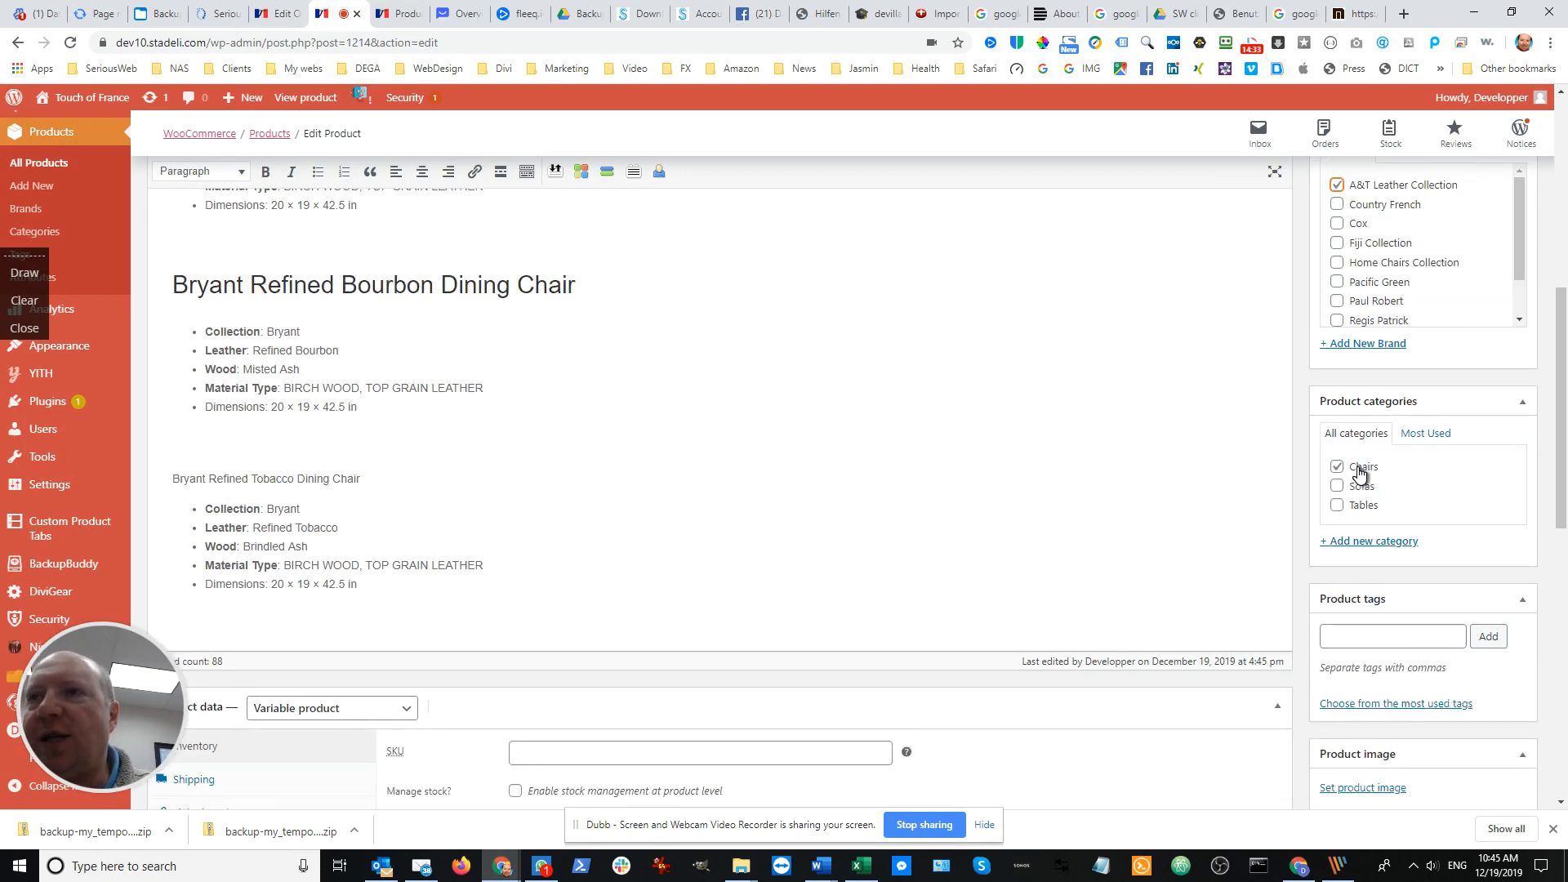
Add the Dining tag to the product from the most used product tags
left_click(1365, 641)
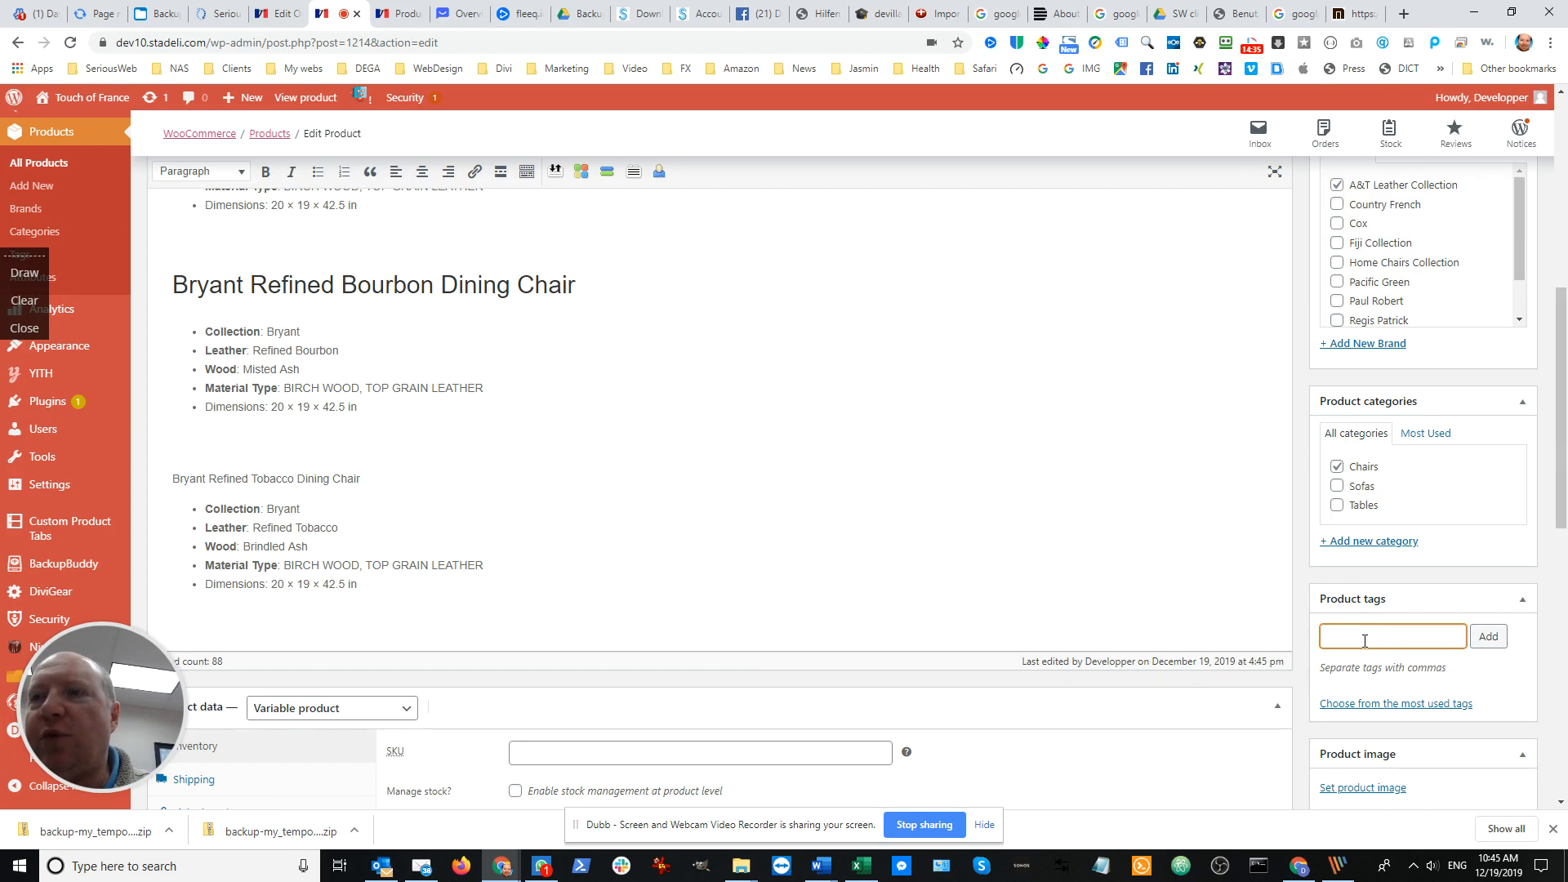
left_click(1368, 704)
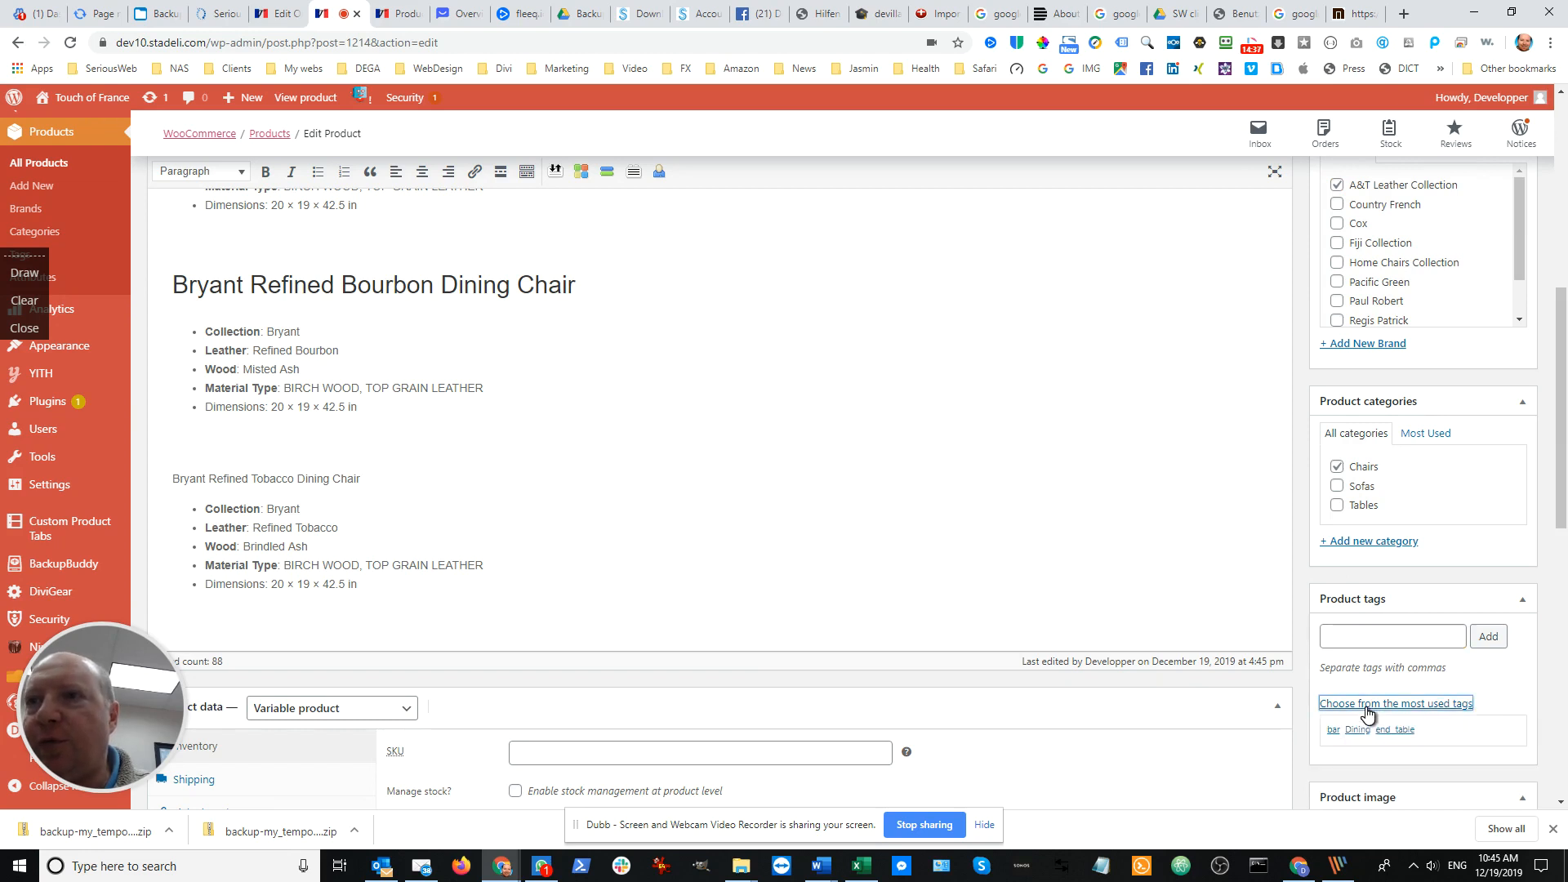
scroll(1483, 695, "down", 3)
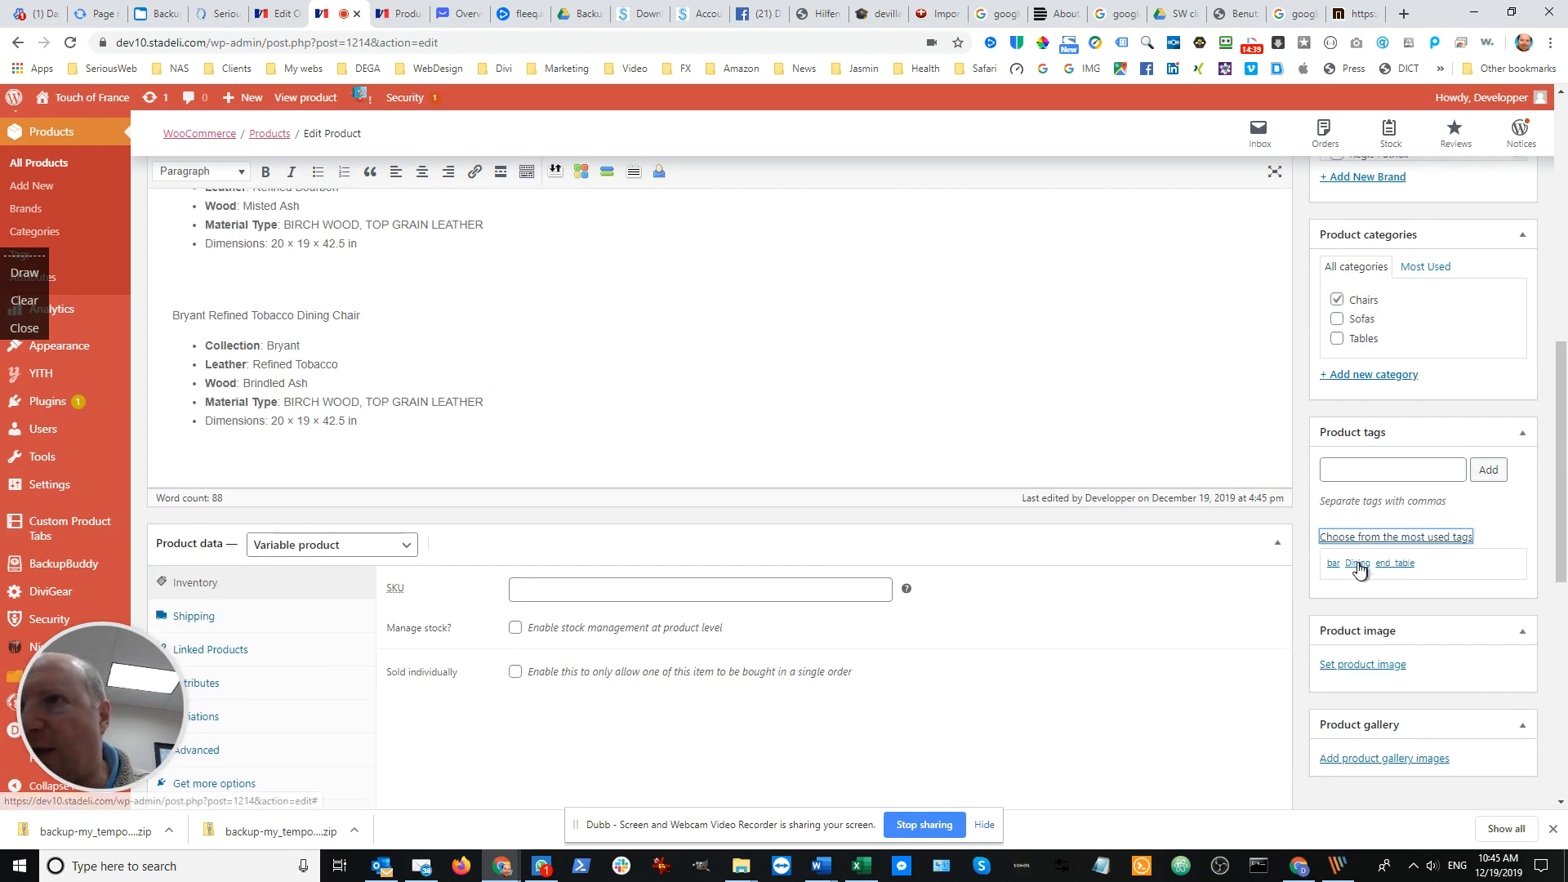
left_click(1359, 565)
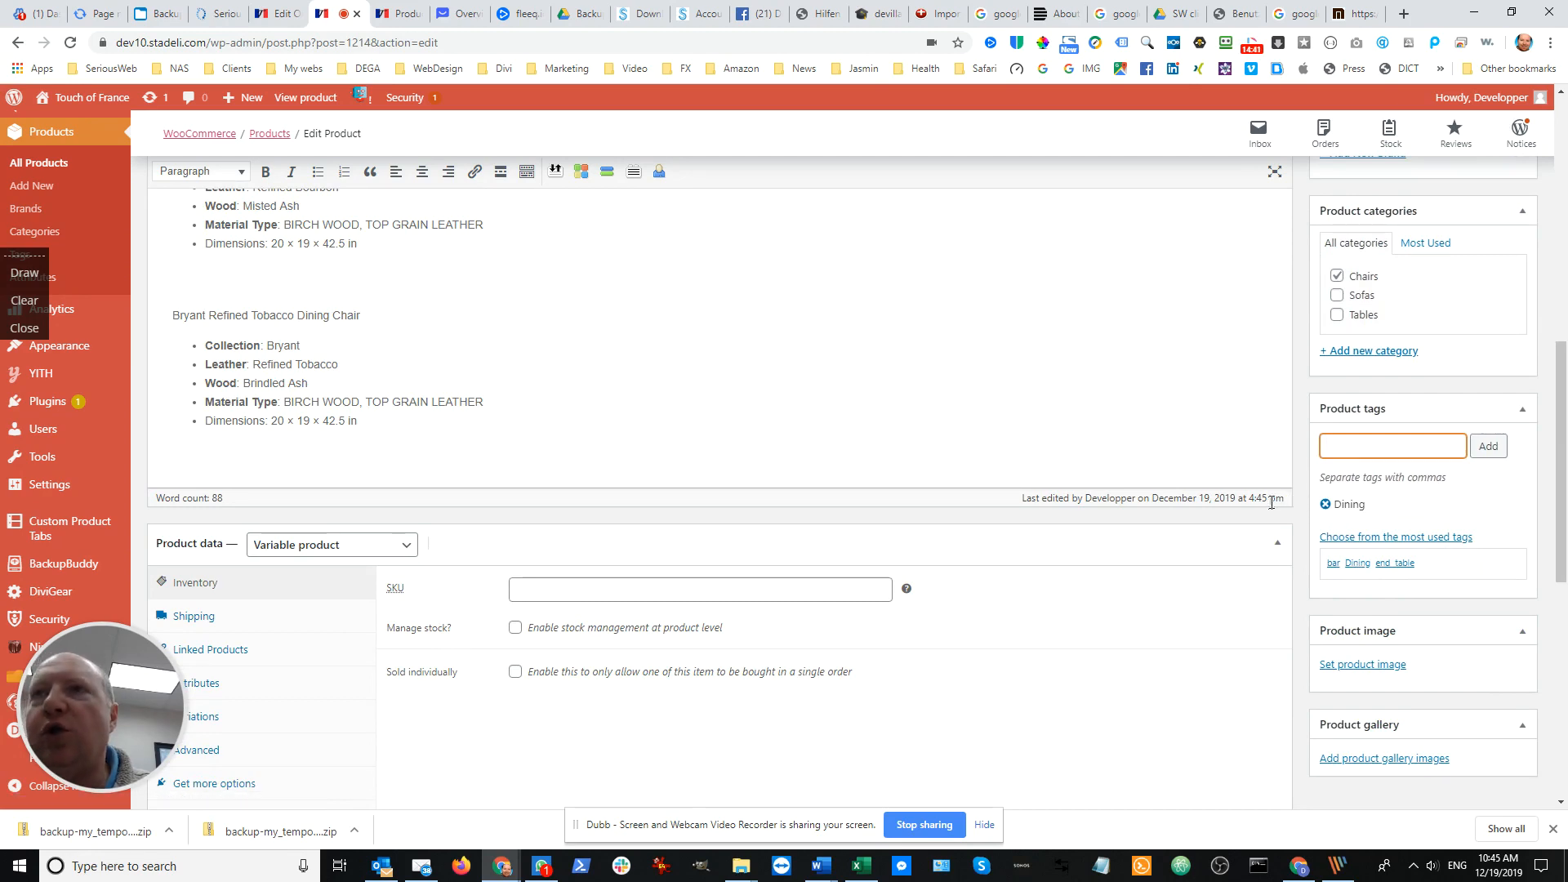
scroll(1273, 500, "up", 1)
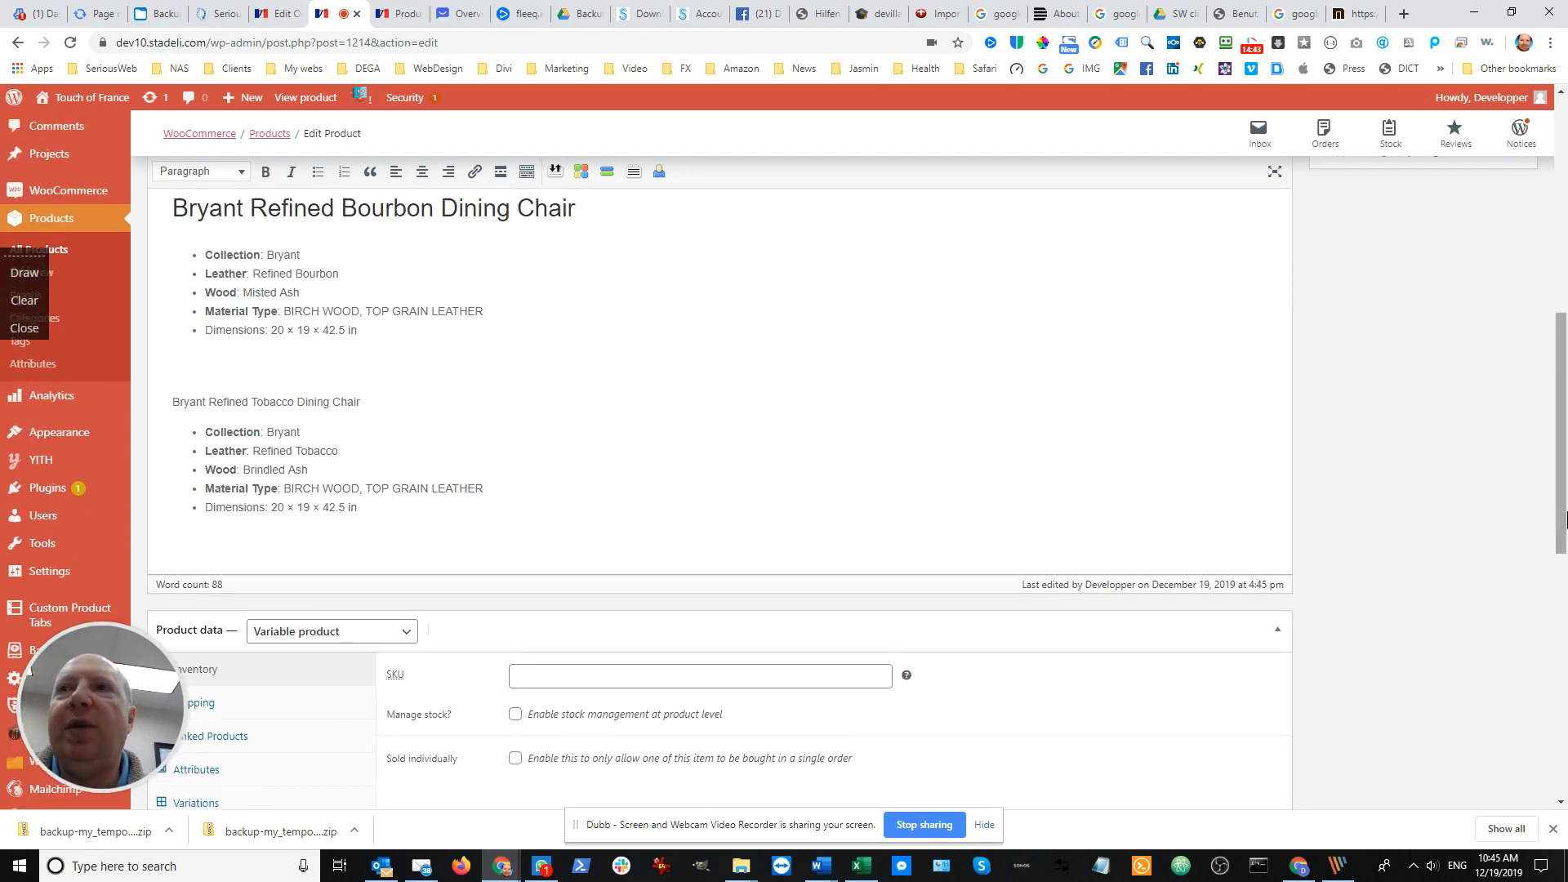
Set AT-Bryant-Refined-Tobacco-Dining-Chair.png from the media library as the main product image
scroll(1442, 514, "up", 6)
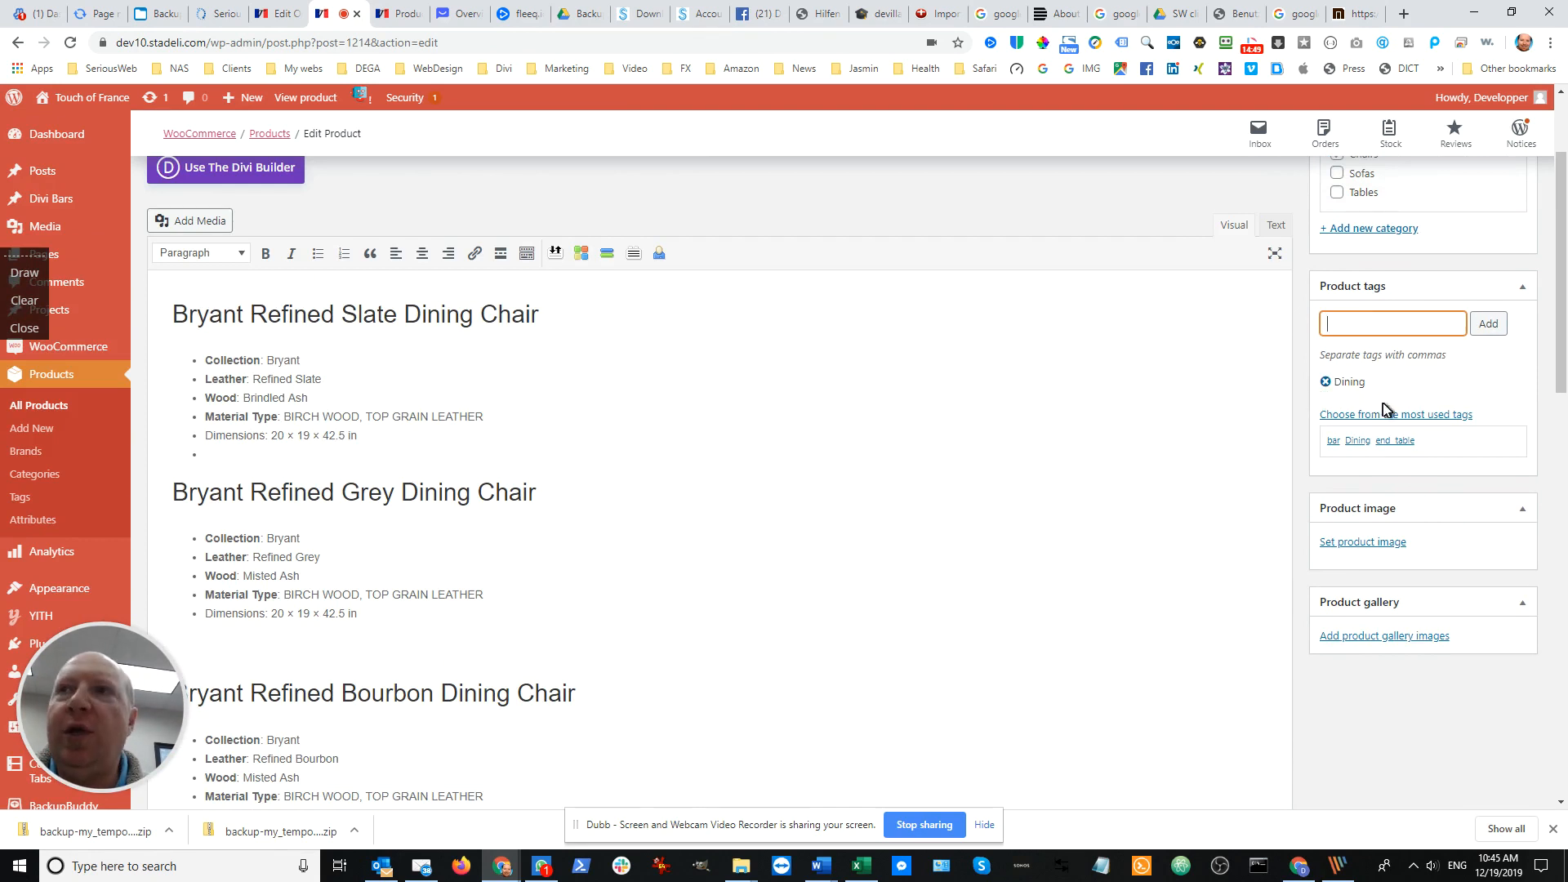
scroll(1393, 350, "up", 10)
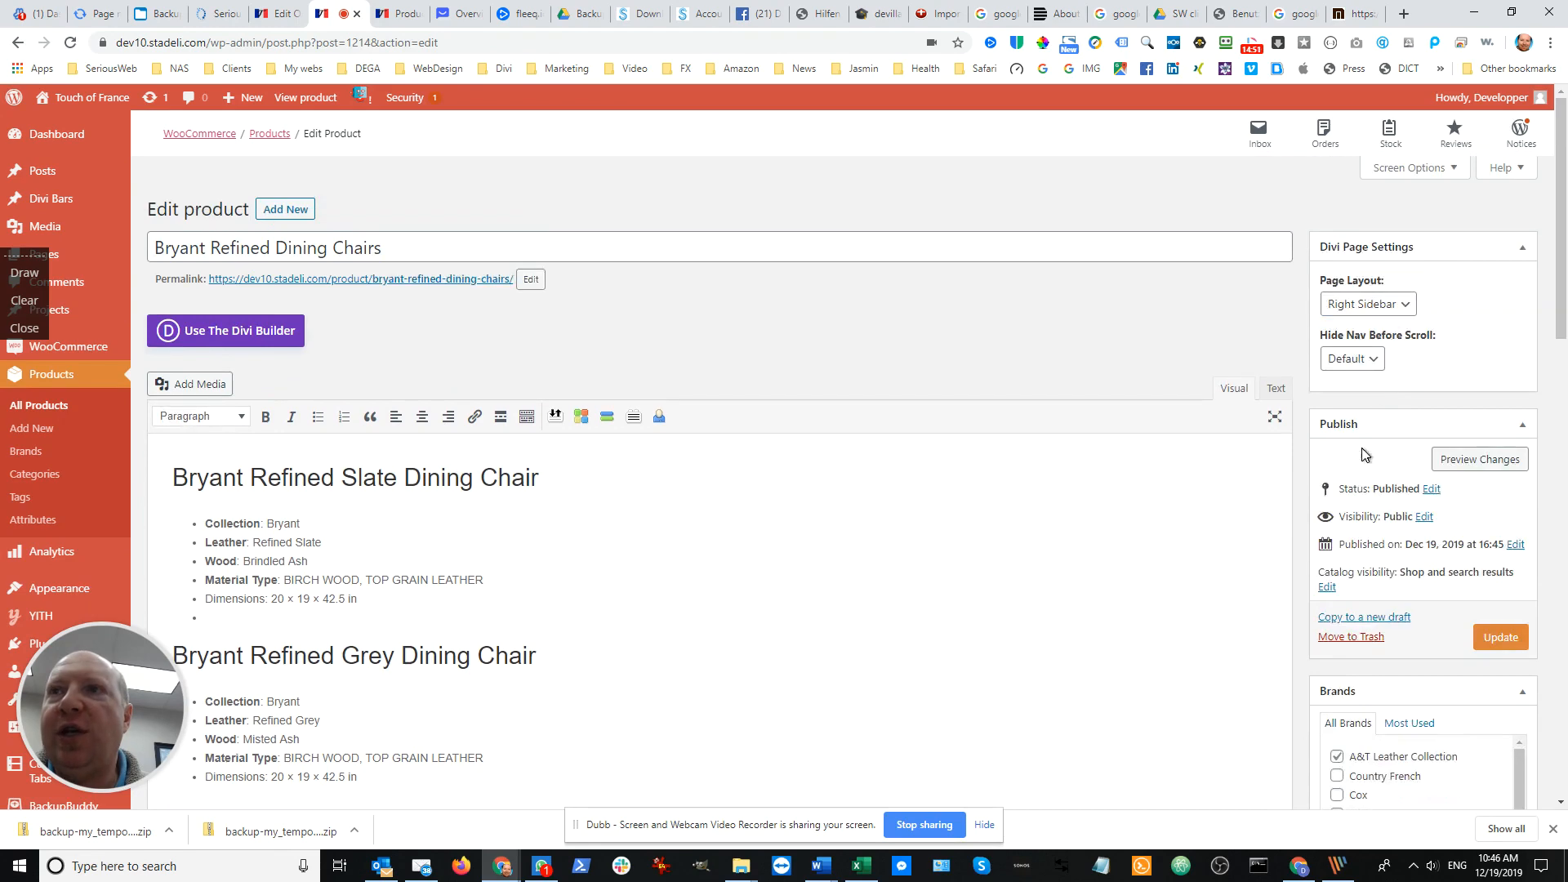
scroll(1380, 588, "down", 2)
scroll(1389, 601, "down", 4)
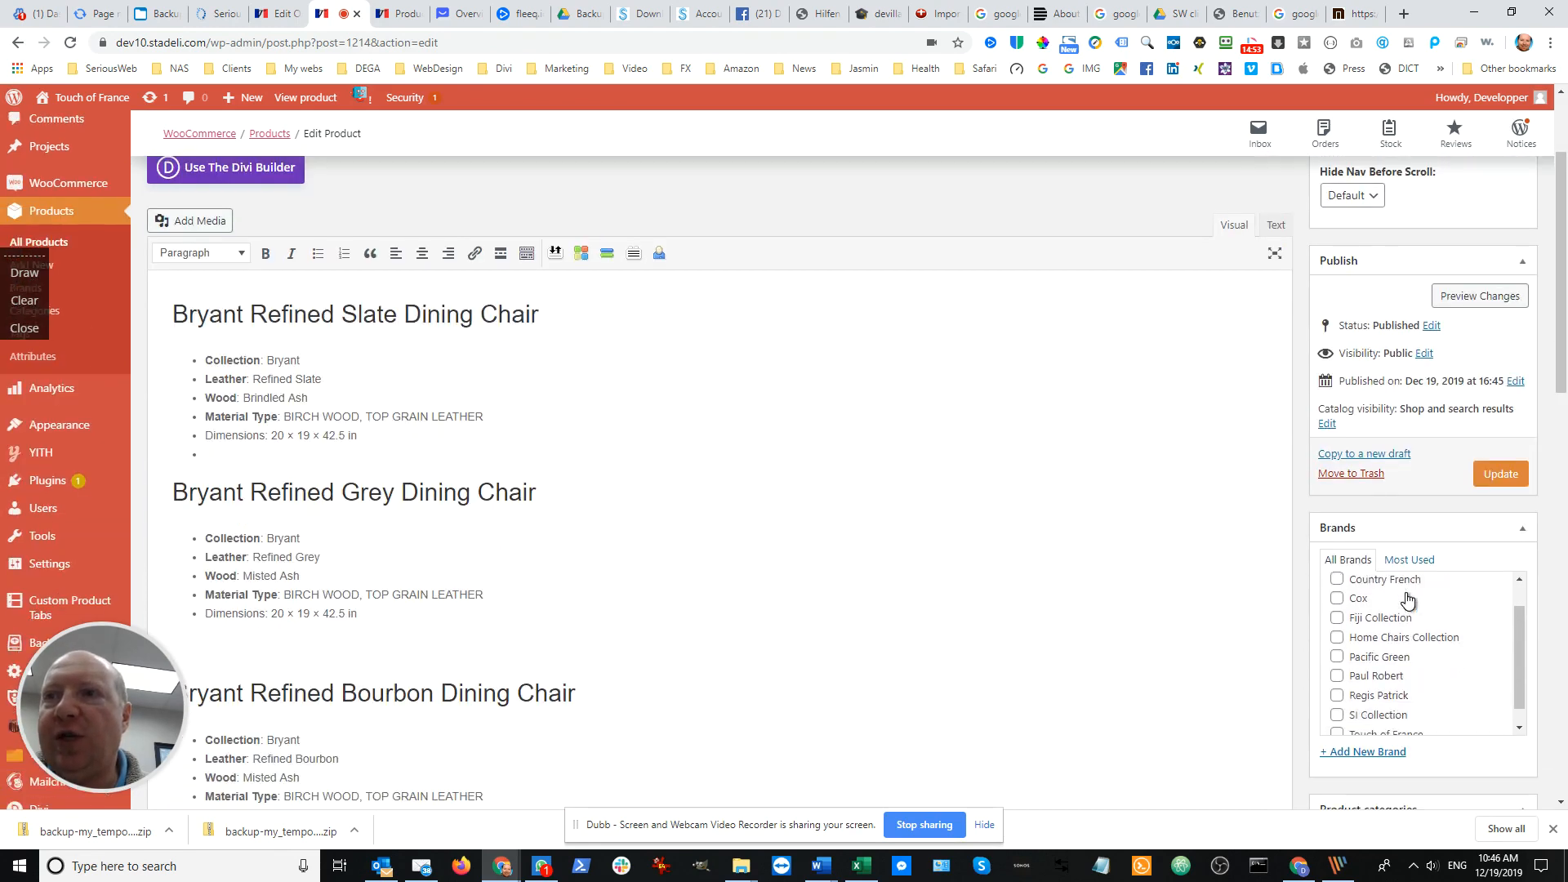
scroll(1353, 611, "down", 3)
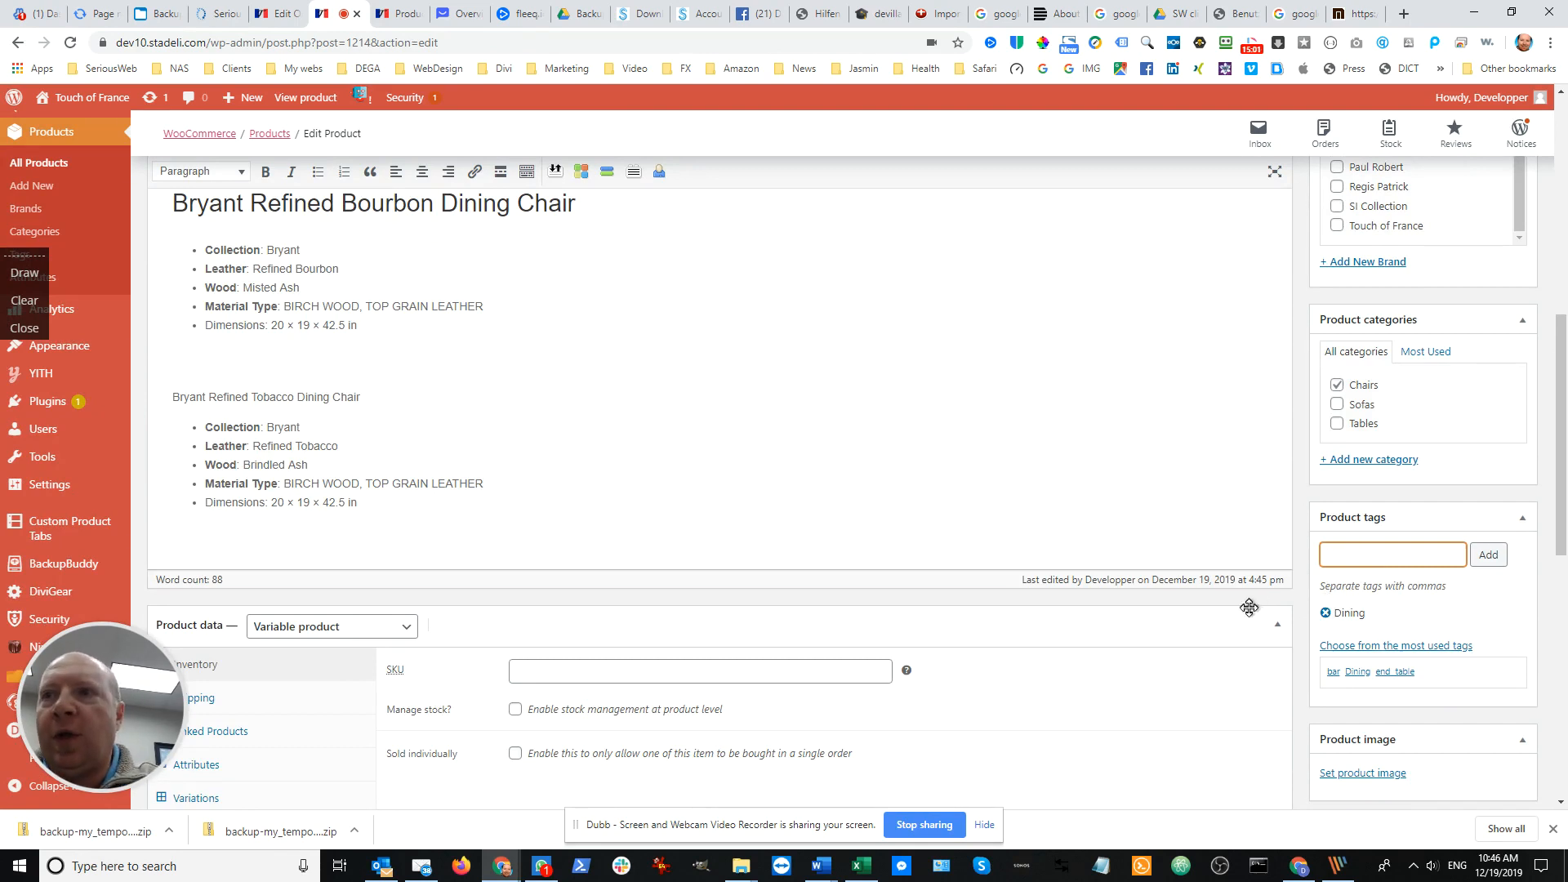
scroll(1249, 607, "down", 3)
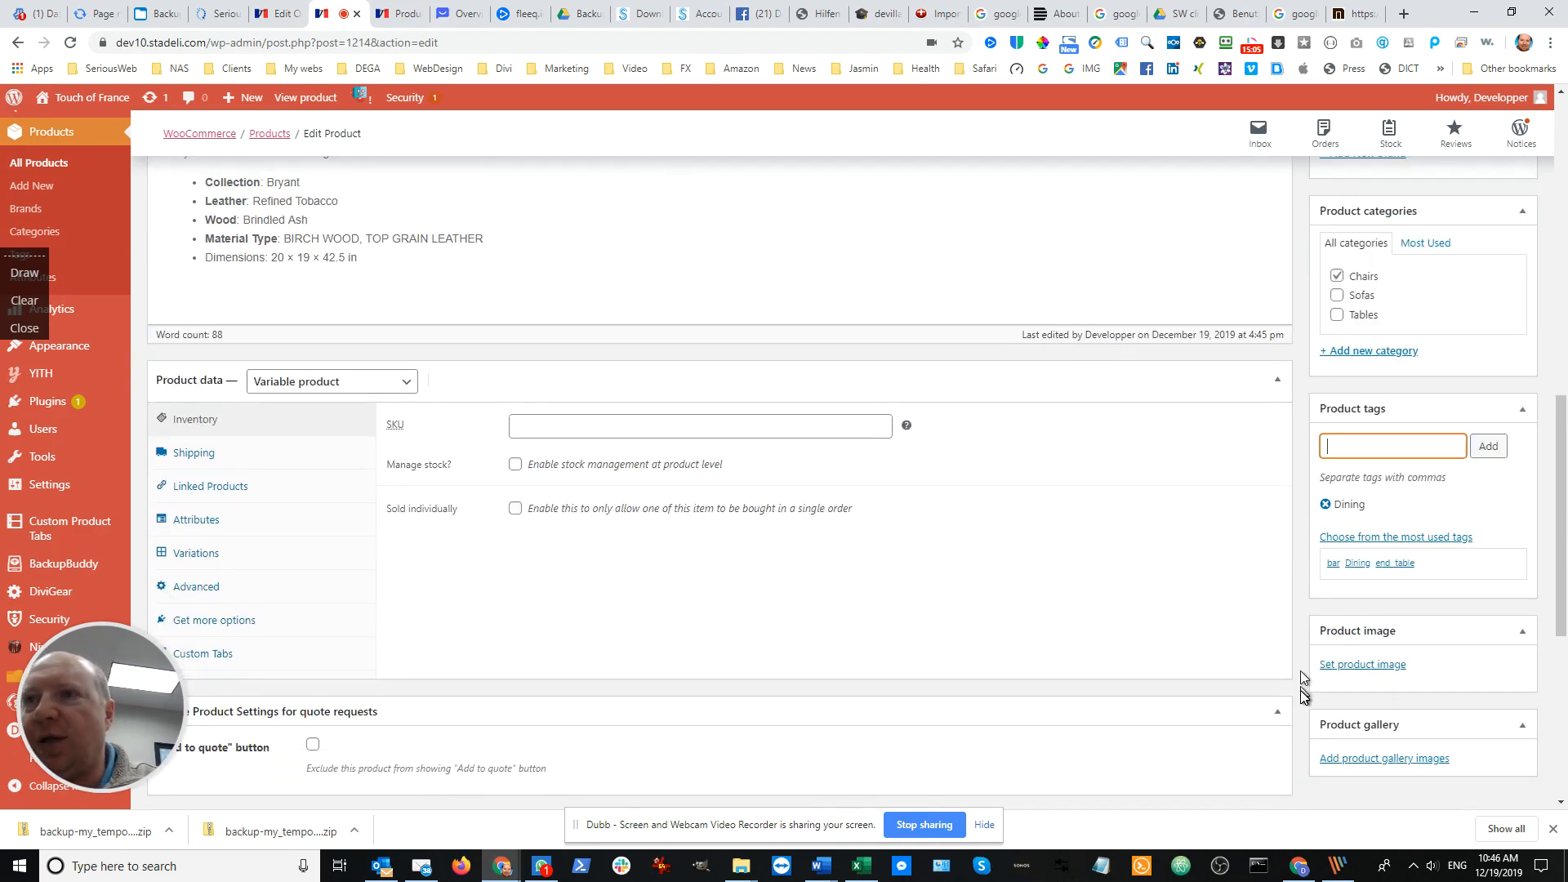
left_click(1397, 667)
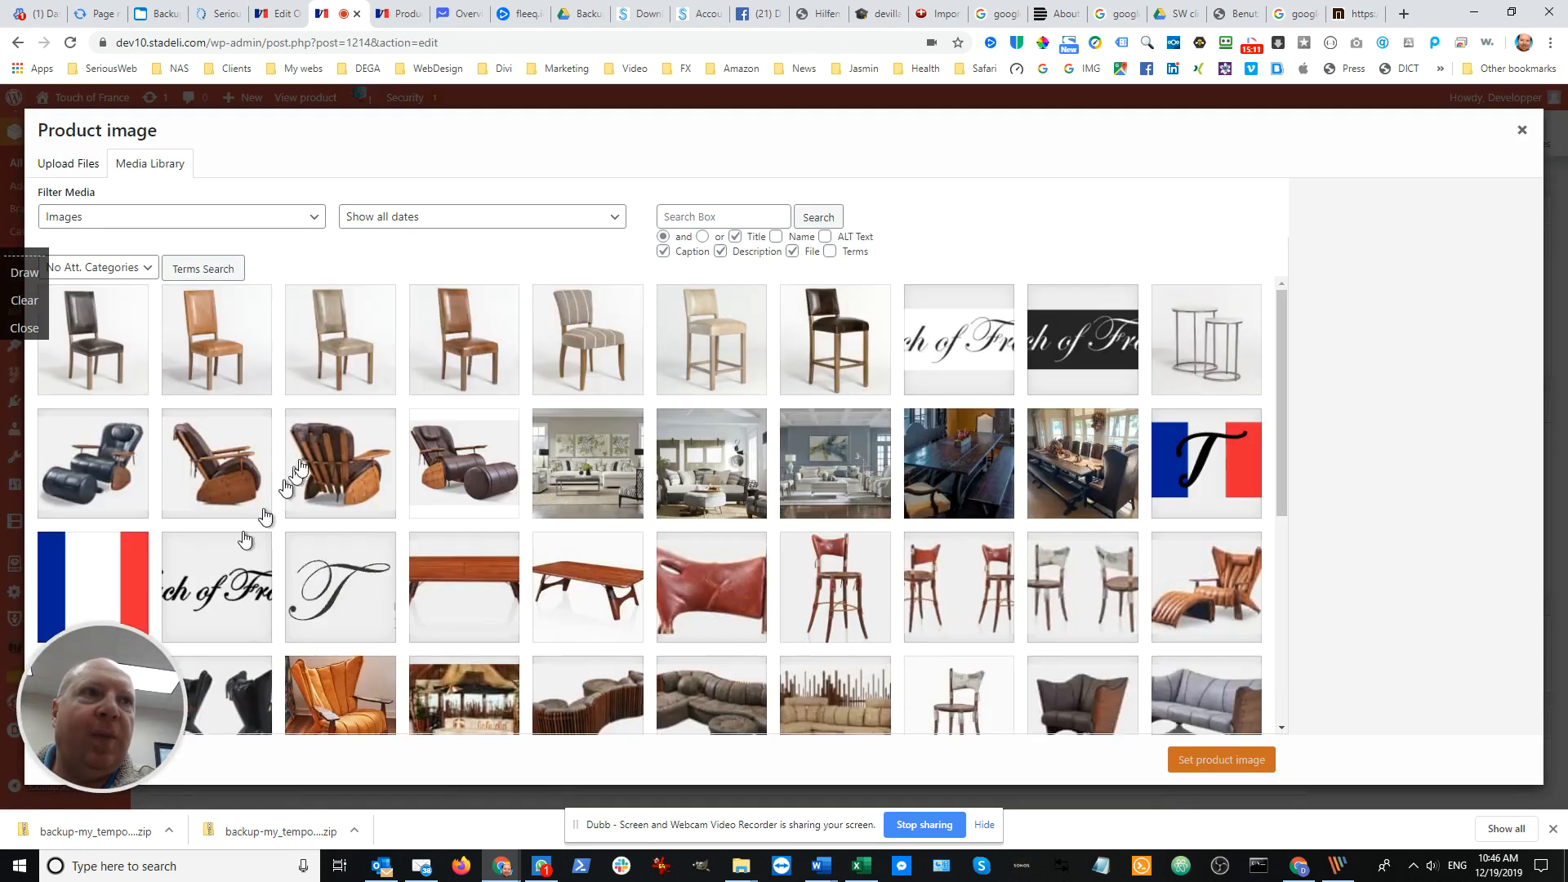
left_click(462, 374)
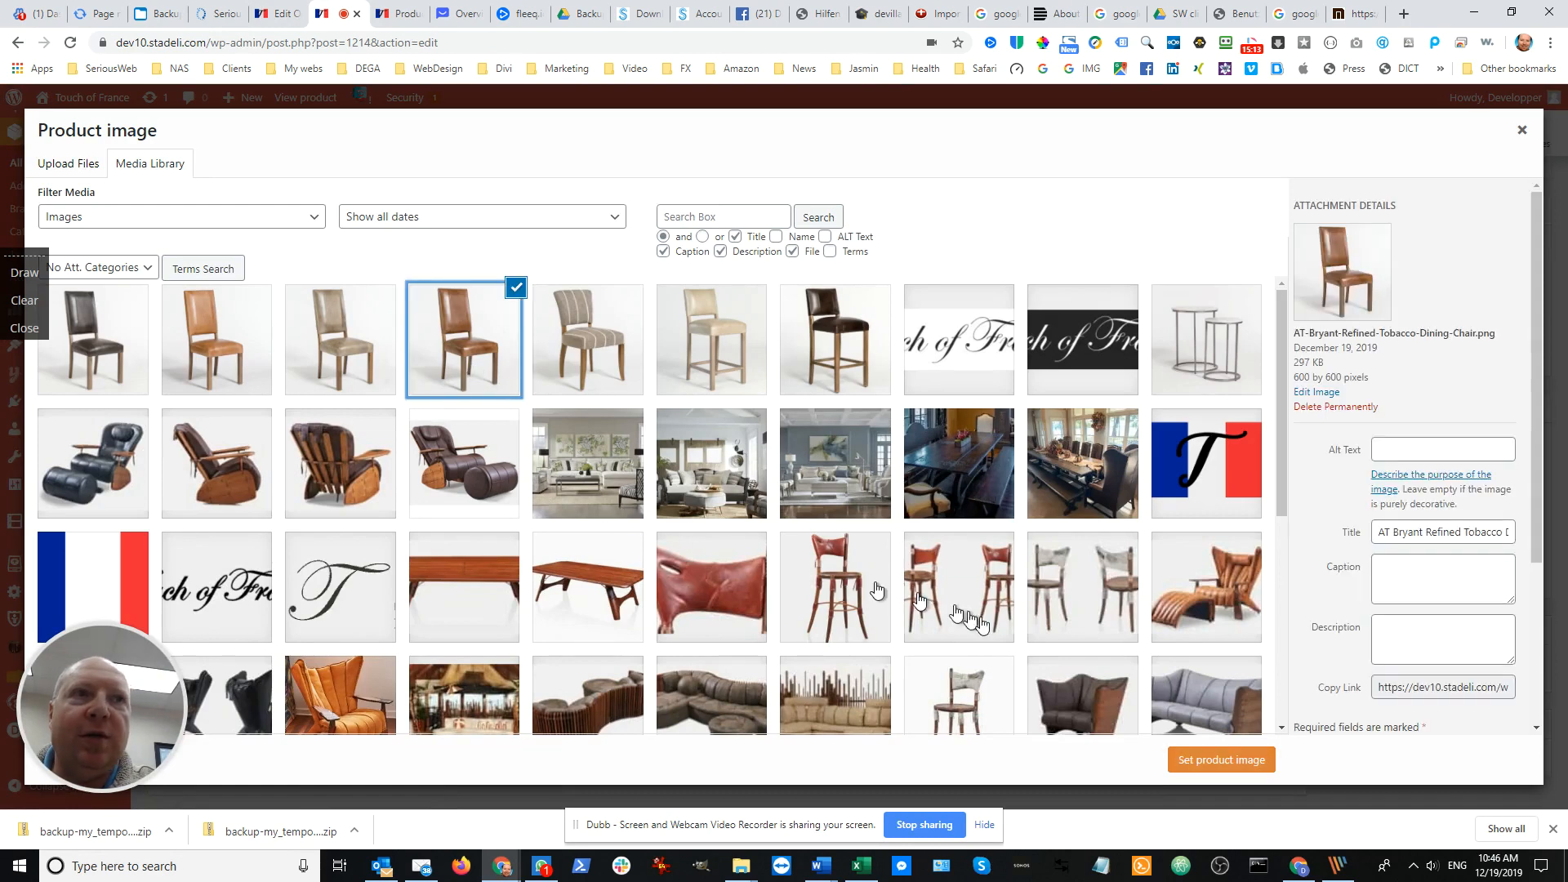
left_click(1200, 760)
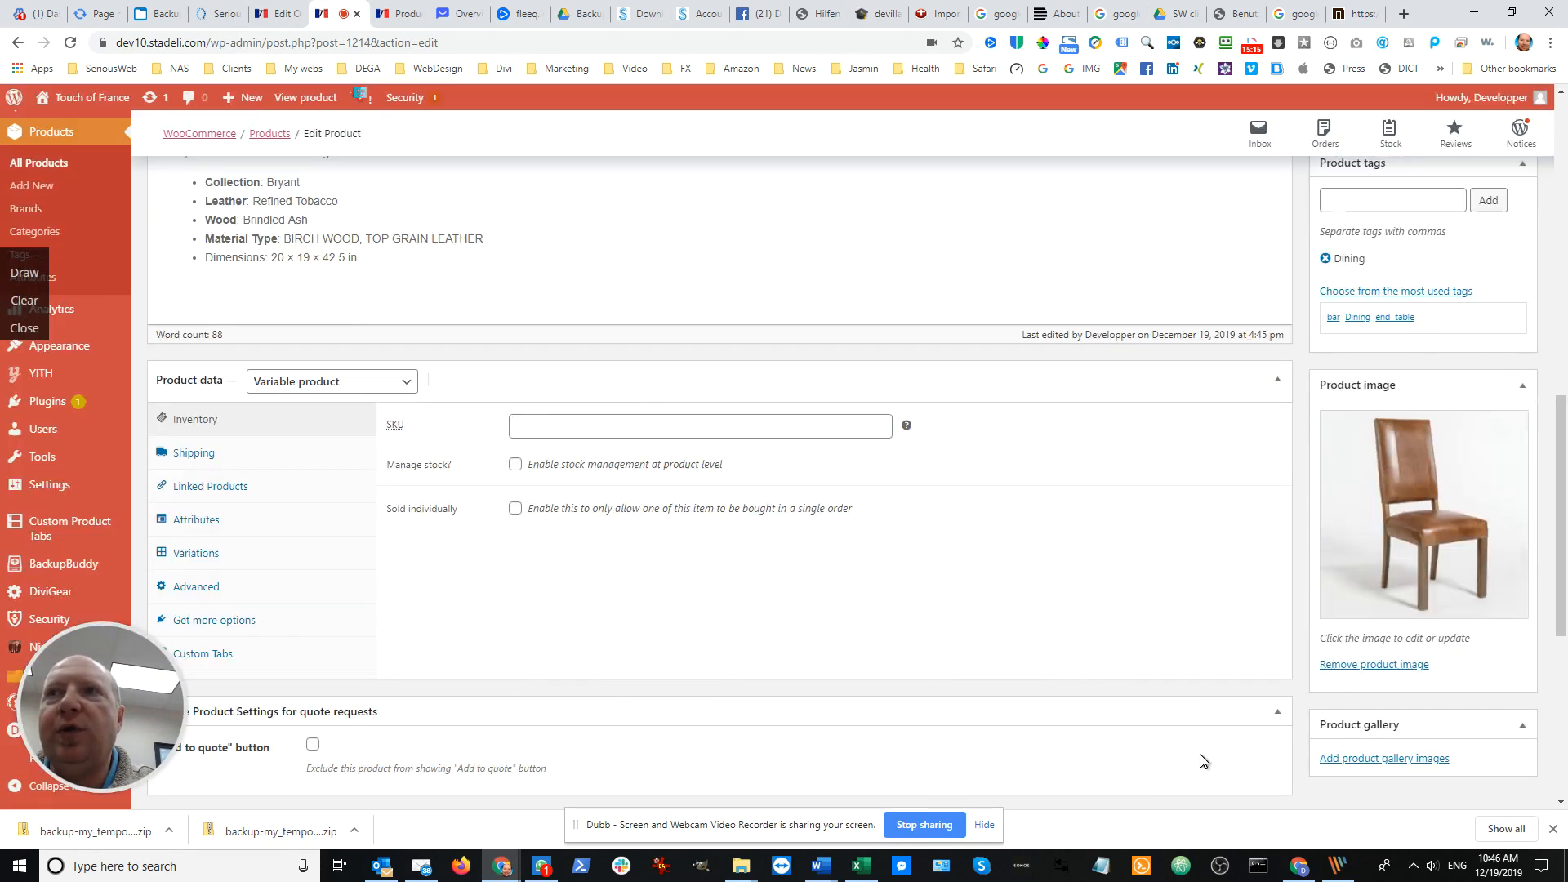
Update the published Bryant Refined Dining Chairs product to save its changes
scroll(1348, 646, "up", 6)
scroll(1410, 583, "up", 5)
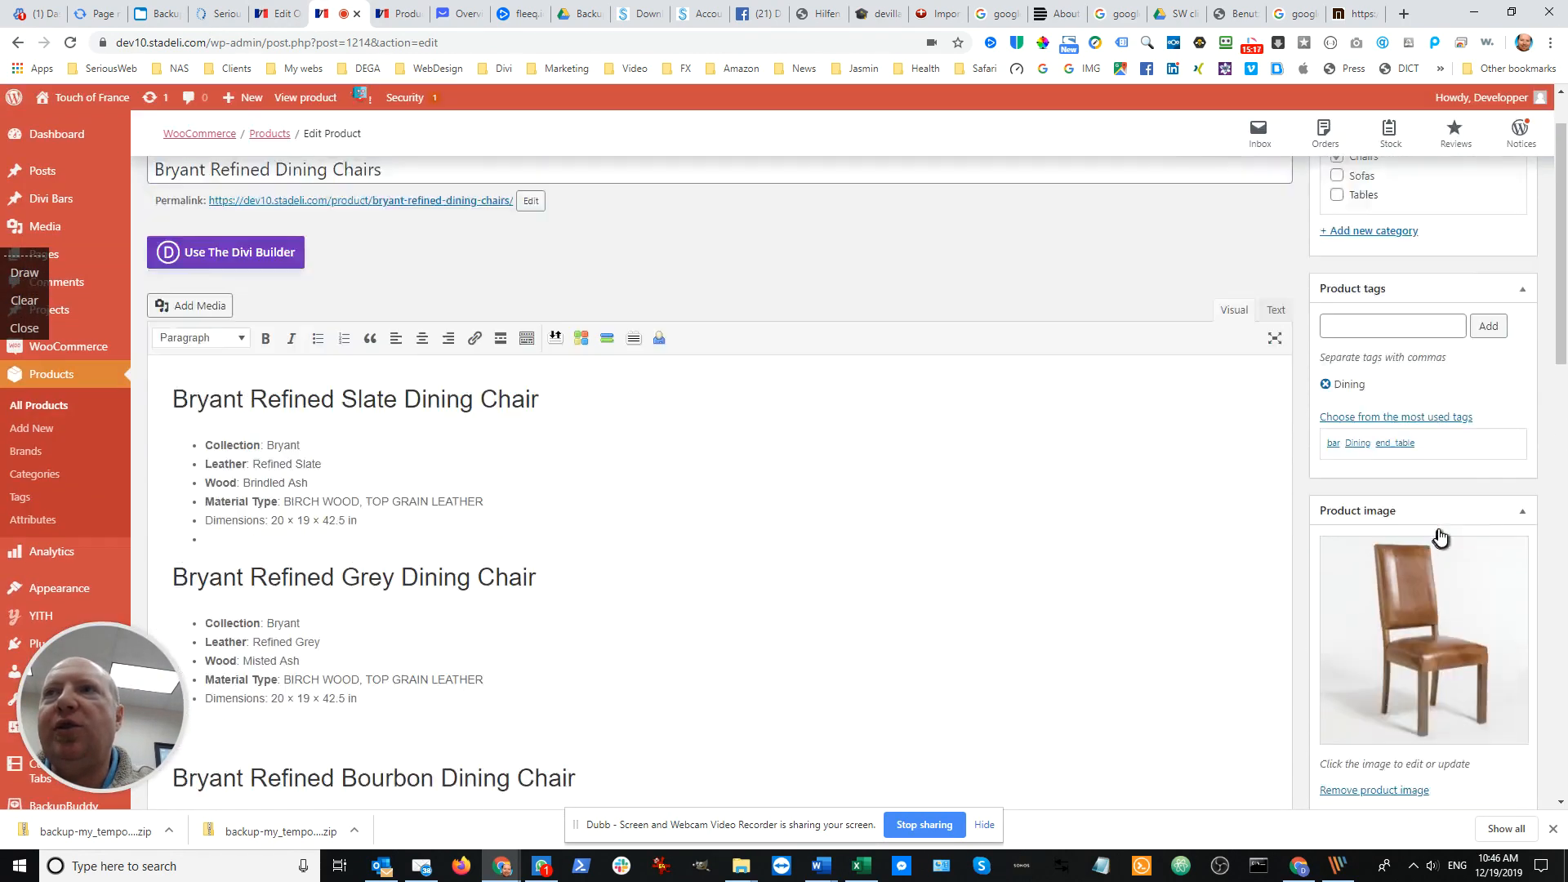
left_click(1495, 638)
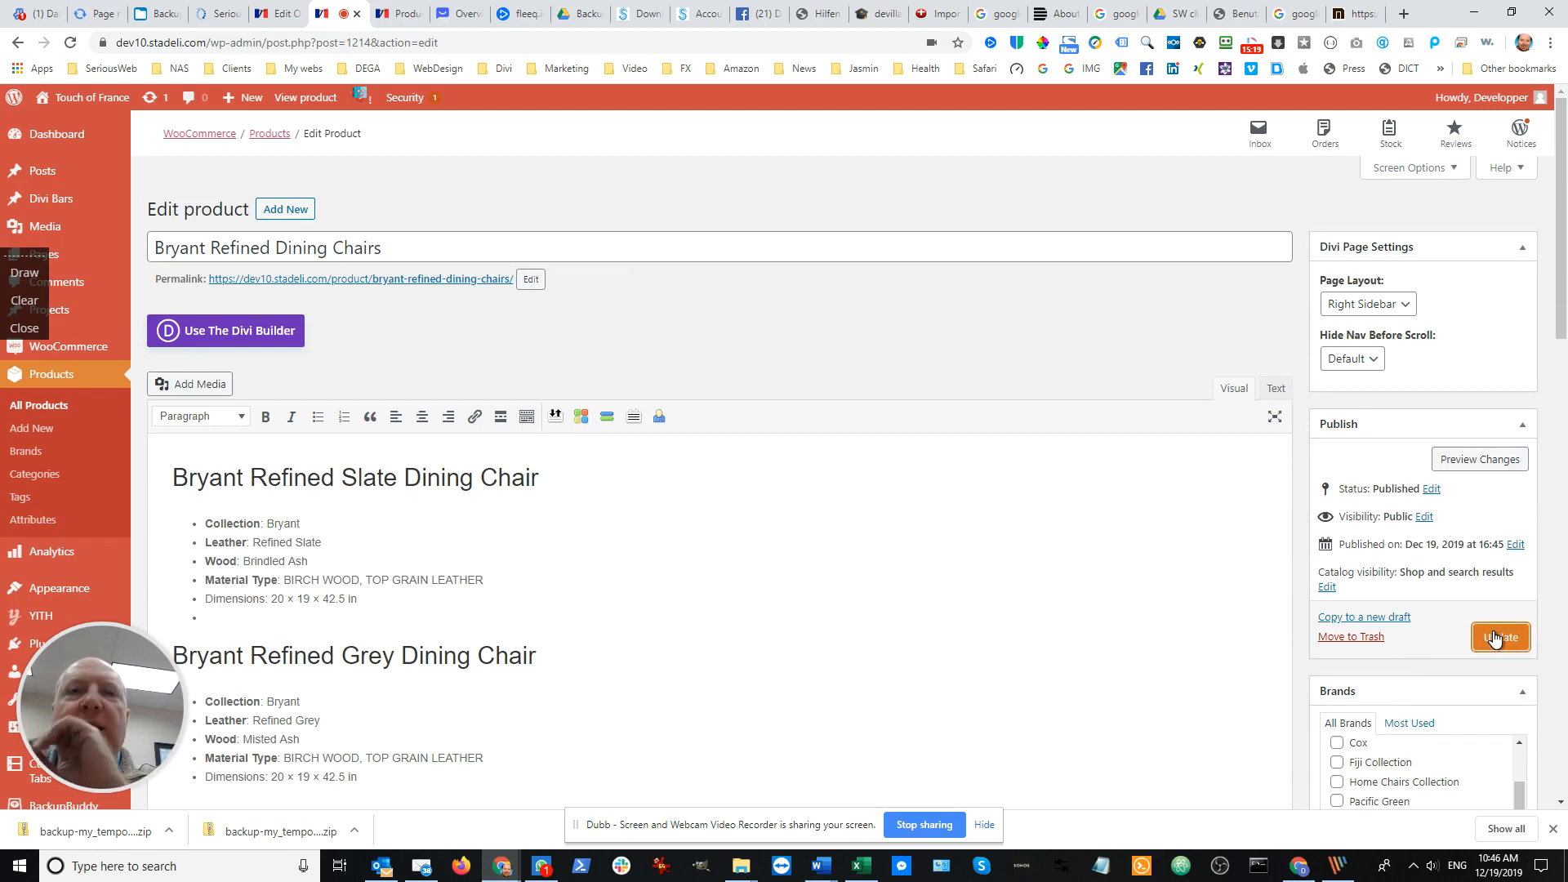
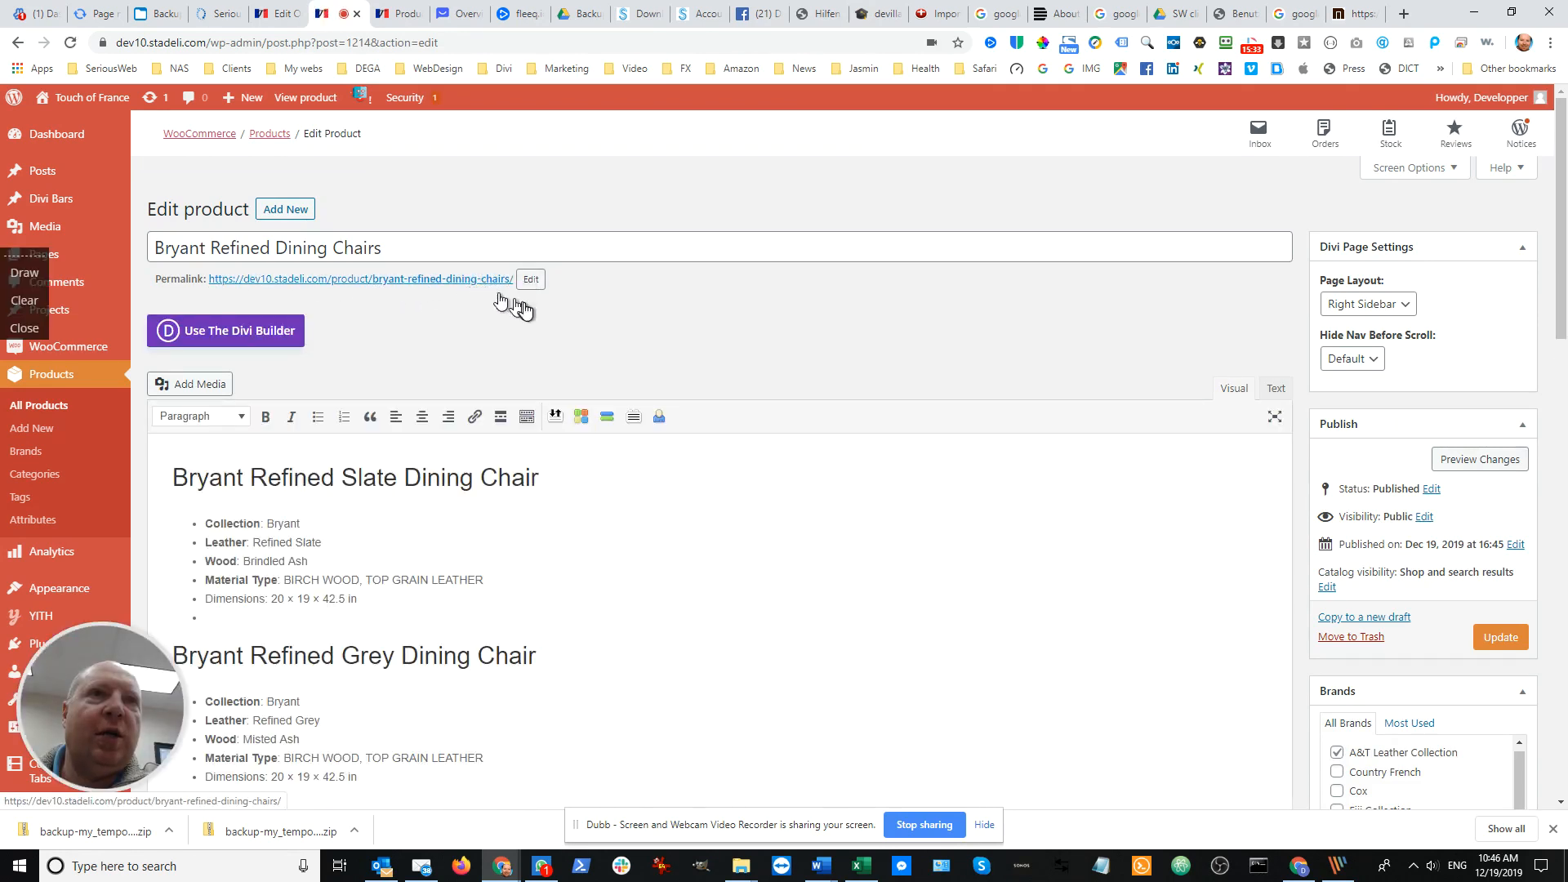
Open the live Bryant Refined Dining Chairs product page from its permalink in a new browser tab
right_click(421, 287)
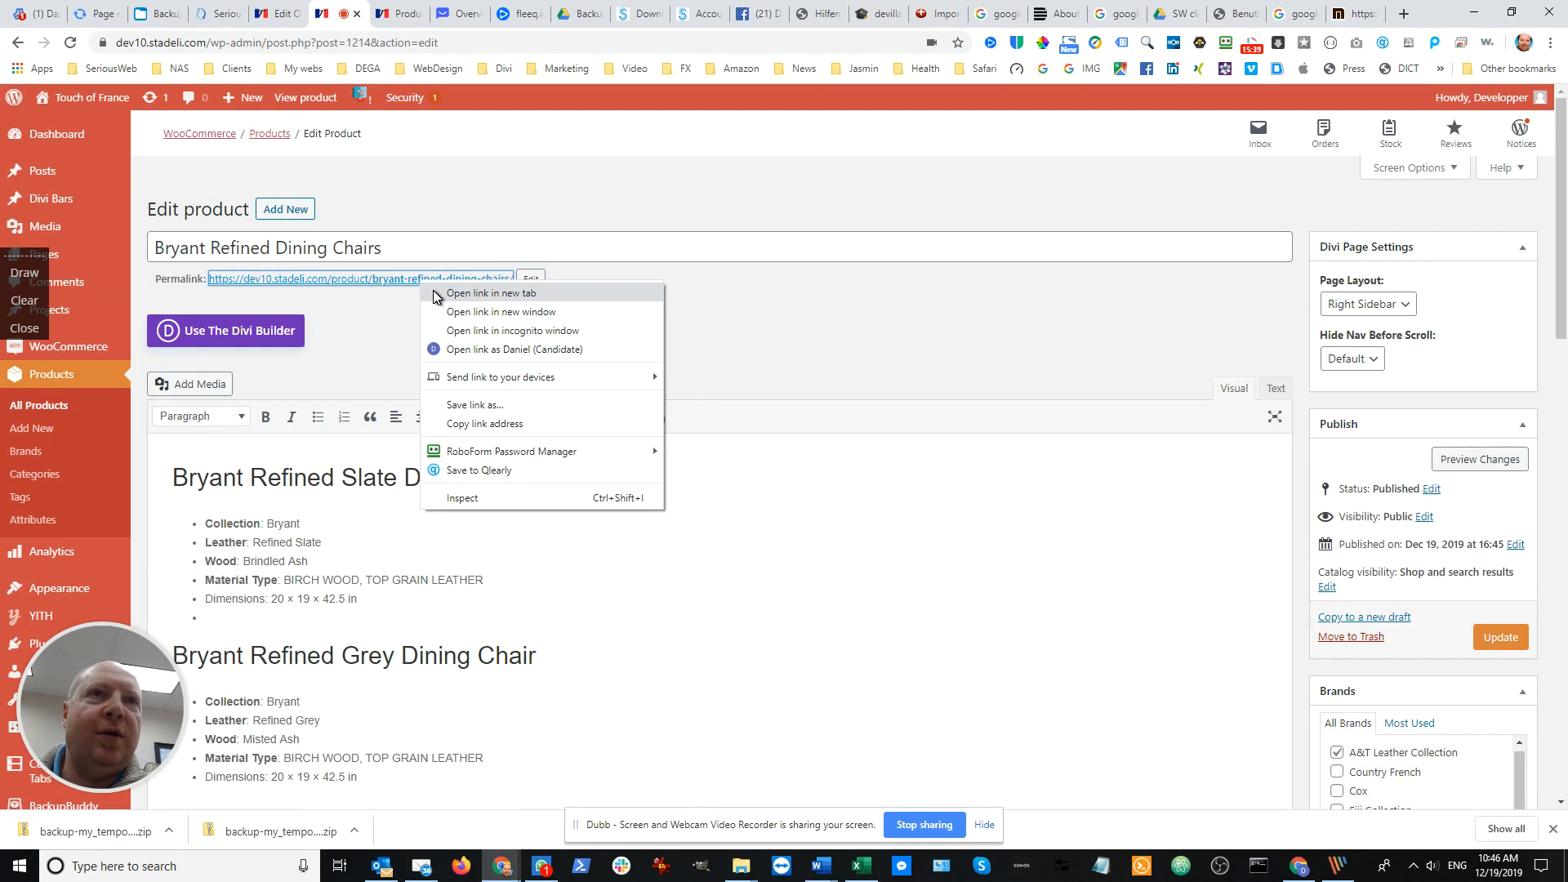
left_click(433, 294)
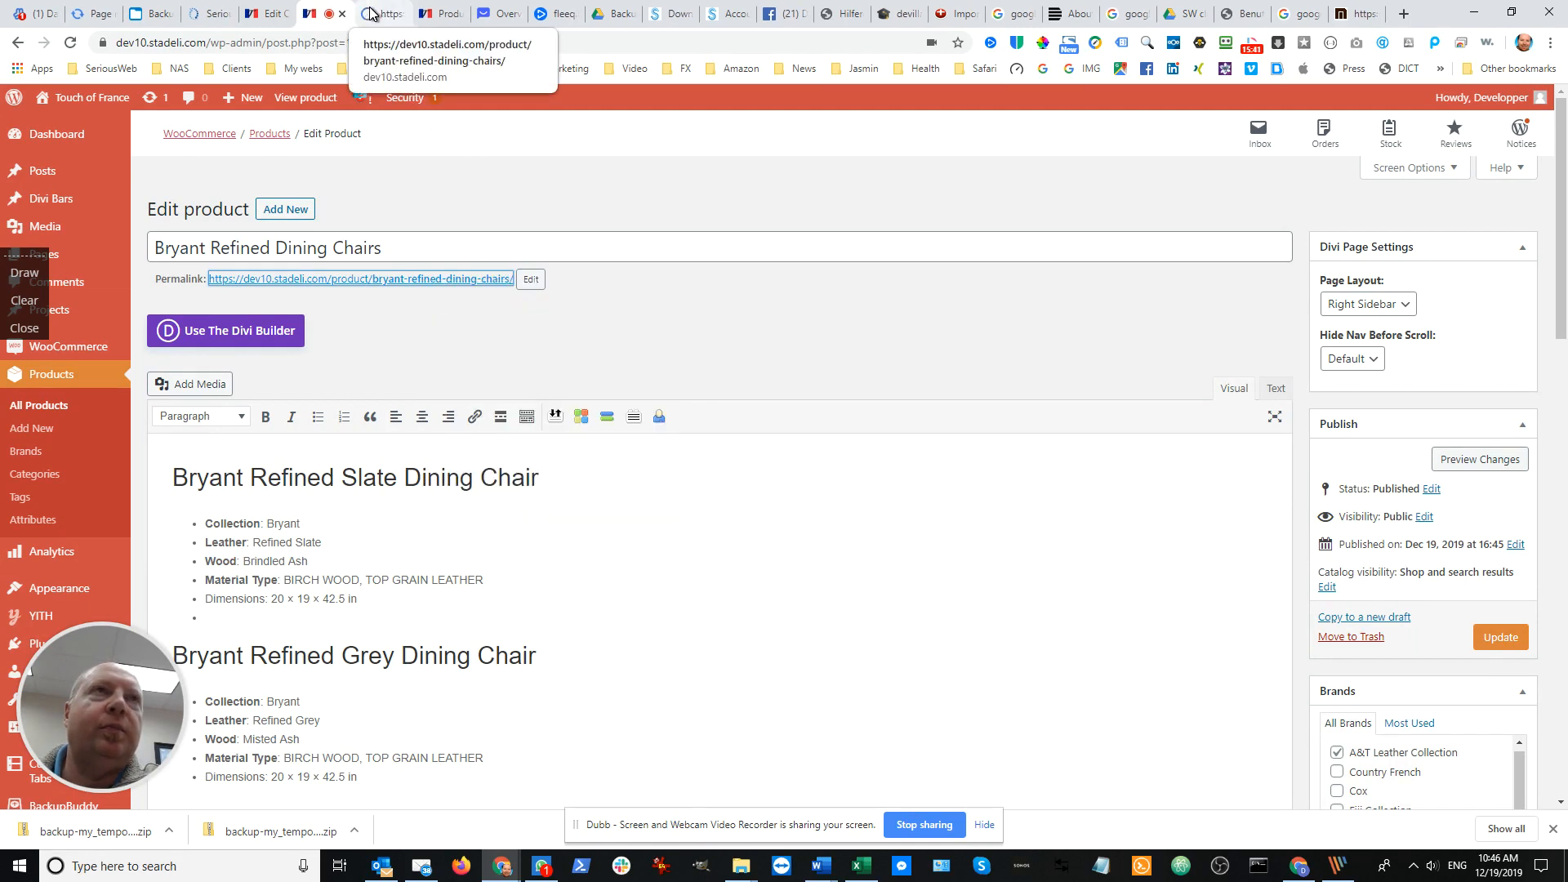
left_click(371, 14)
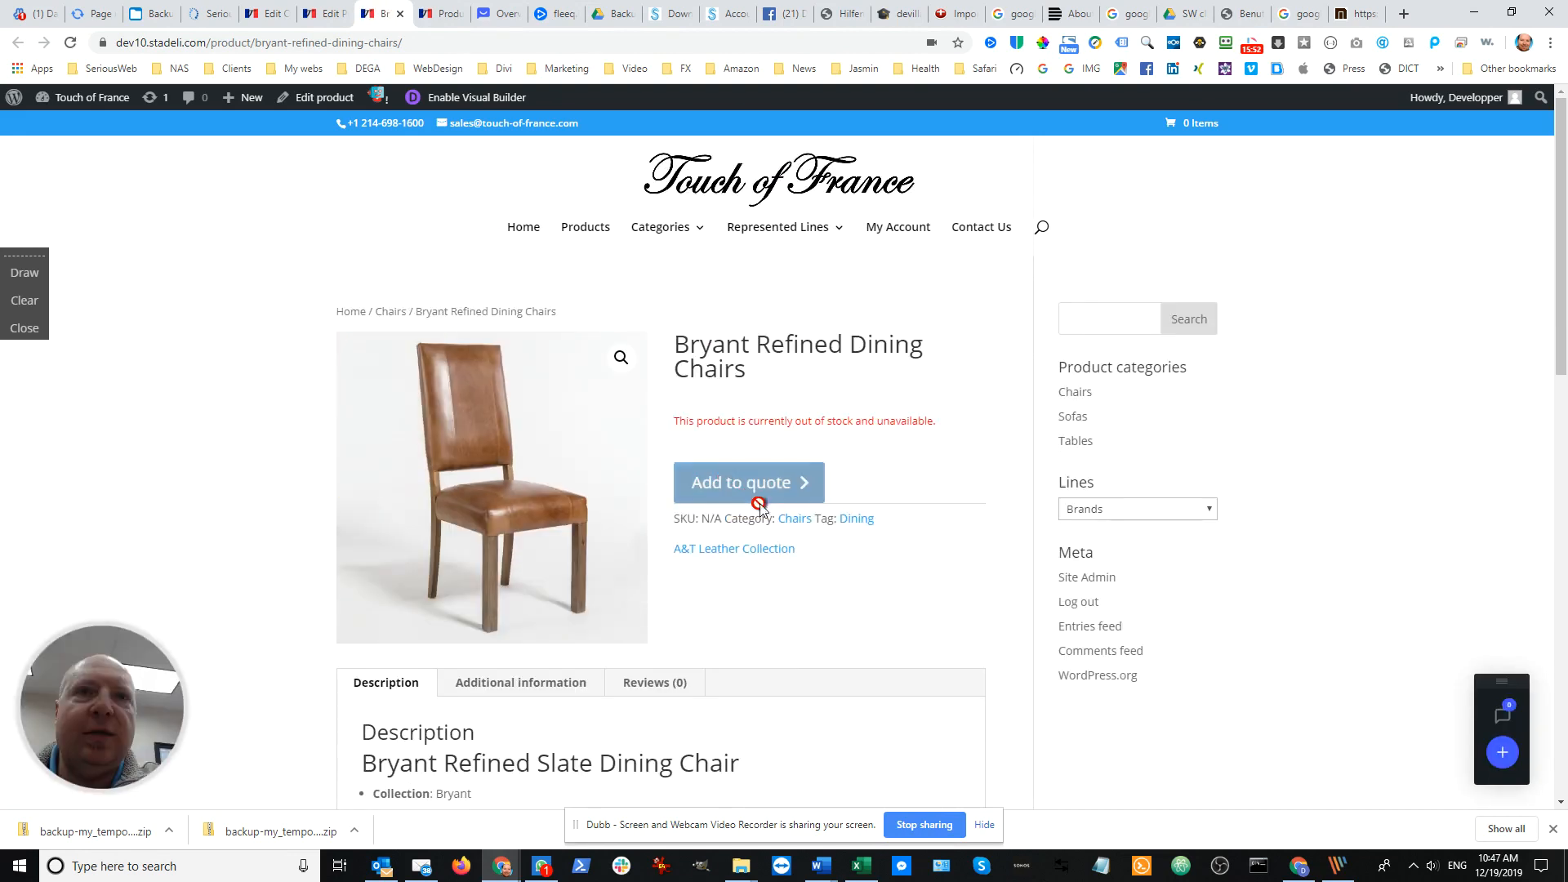
Open the product's Dining tag page in a new browser tab to check which products it lists
scroll(912, 494, "down", 1)
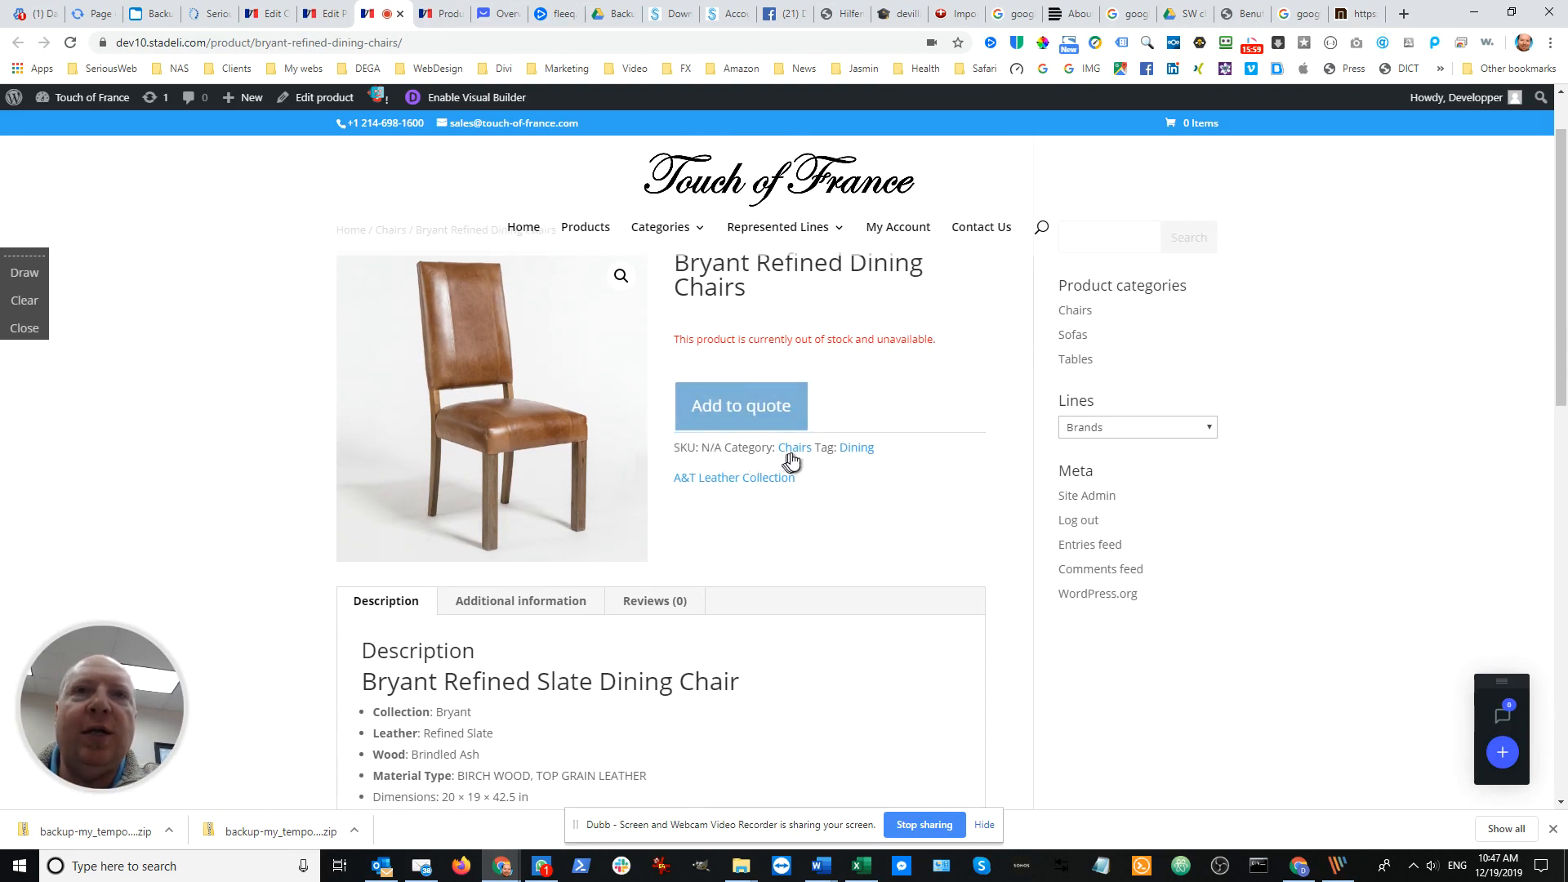
right_click(853, 452)
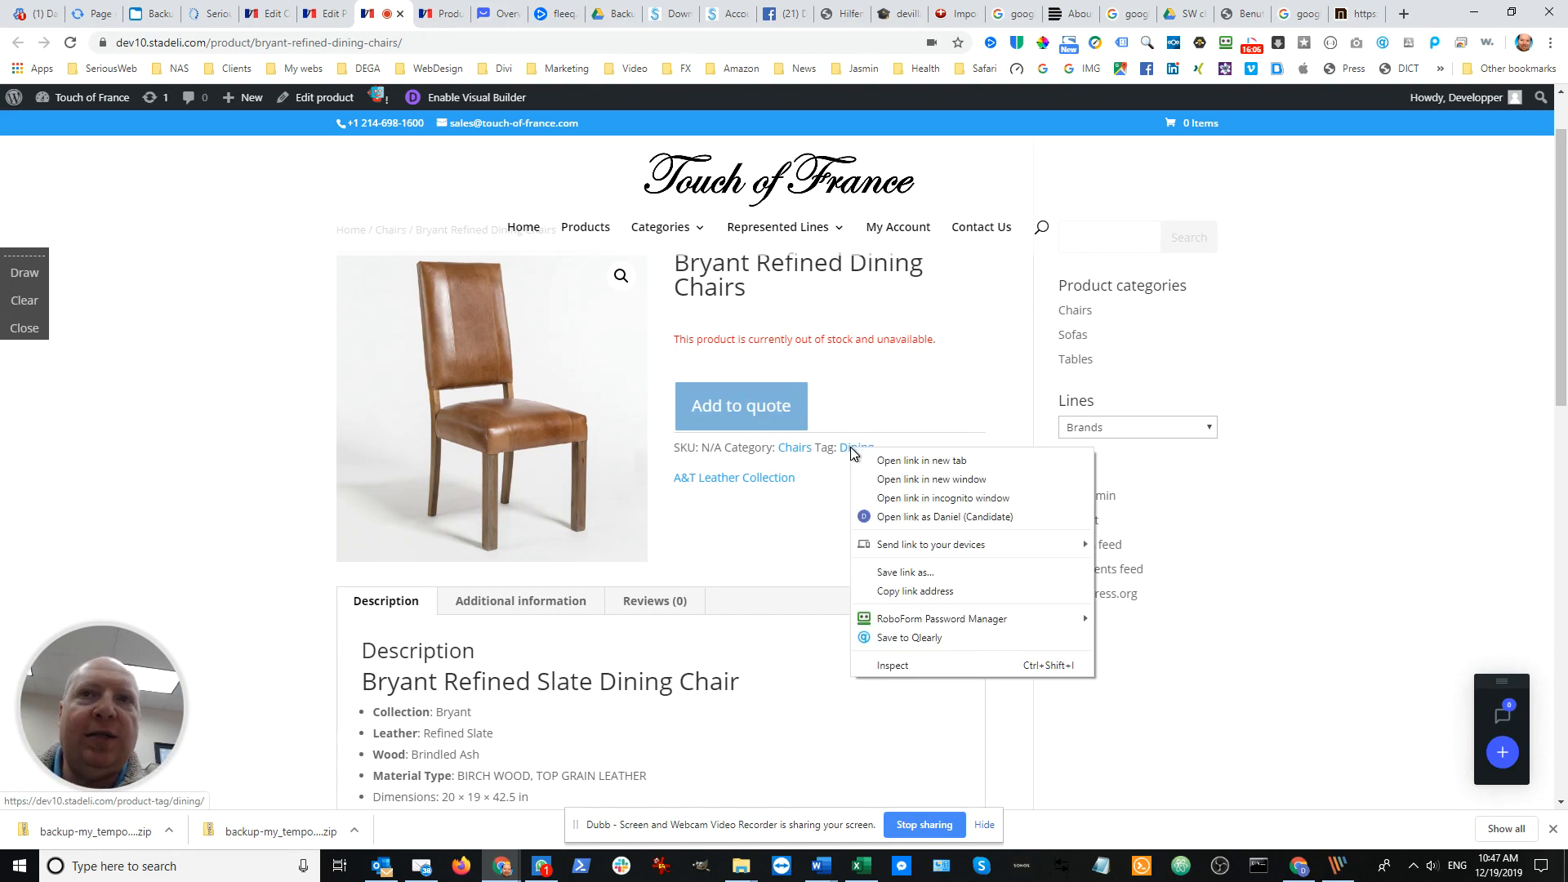
left_click(908, 463)
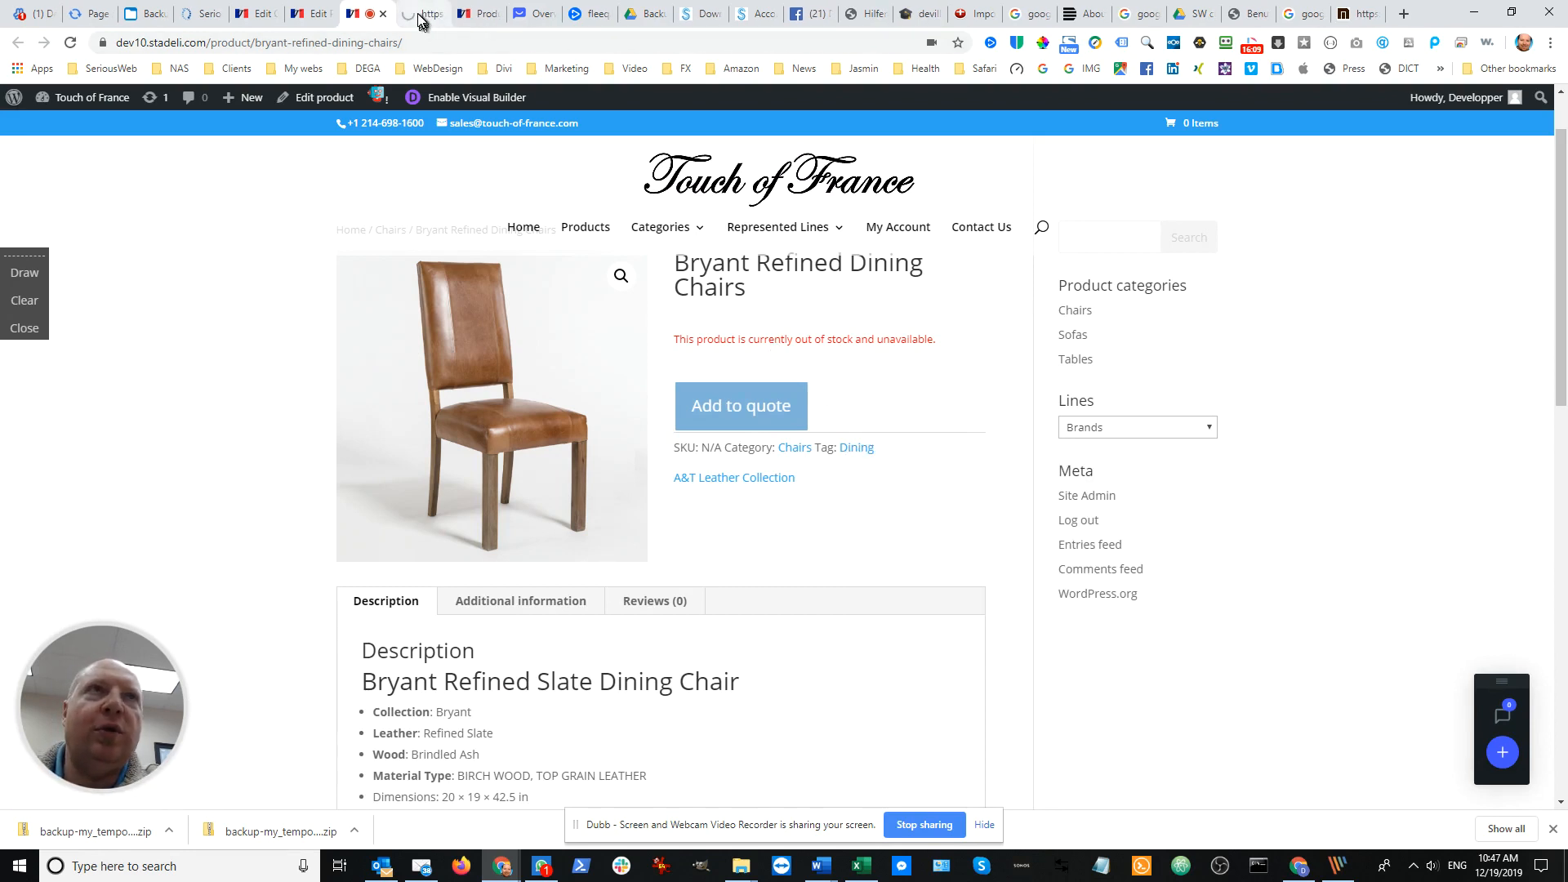
left_click(418, 15)
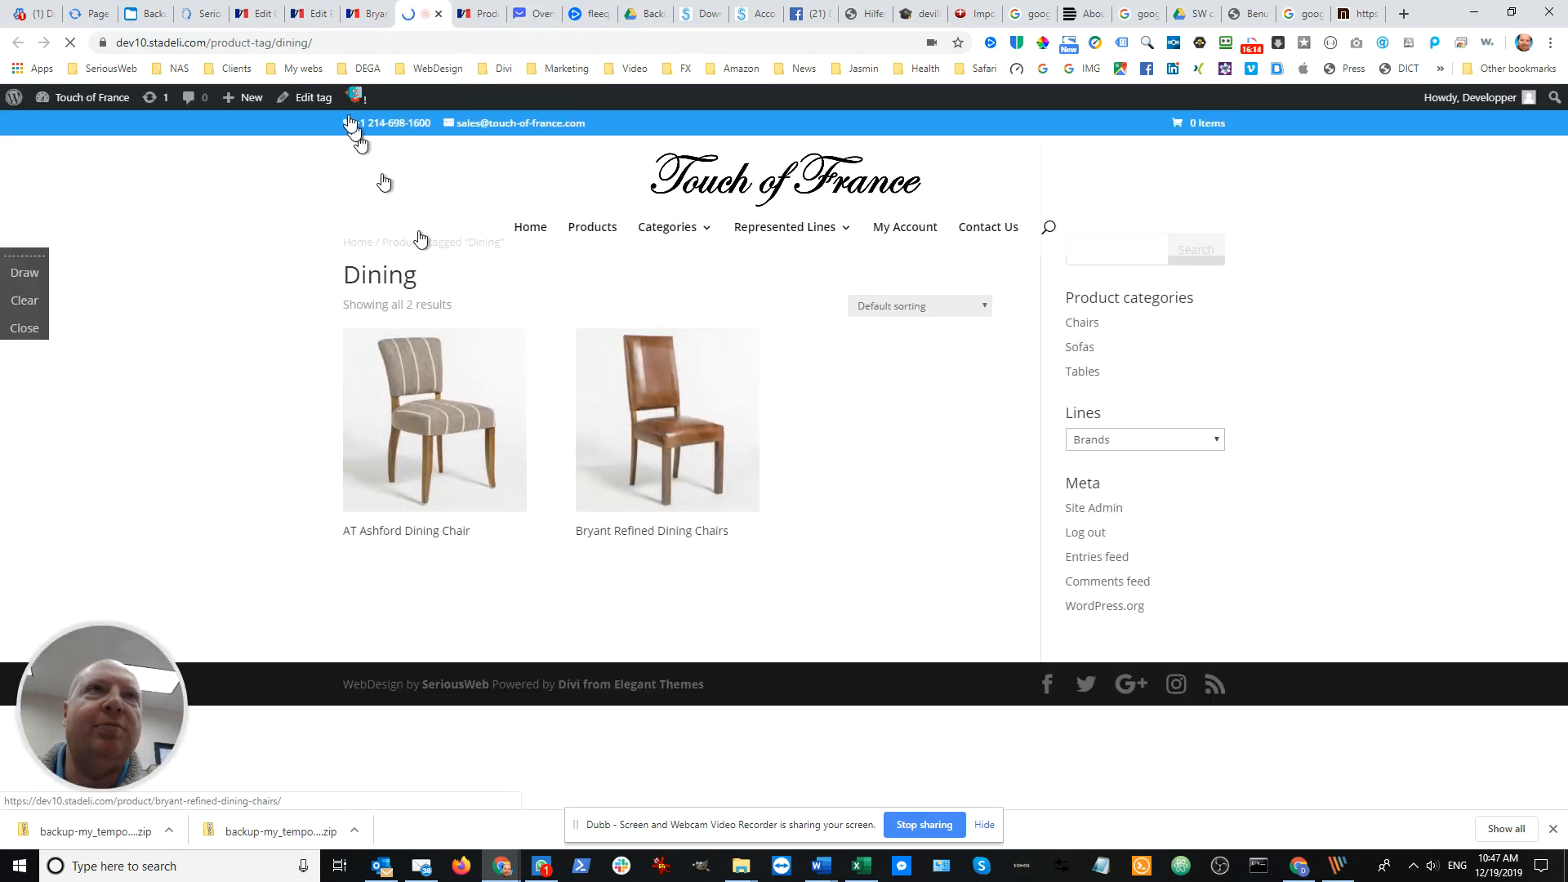
Return to the live product page and review its summary and the full description of the chair versions
left_click(365, 14)
scroll(749, 550, "down", 2)
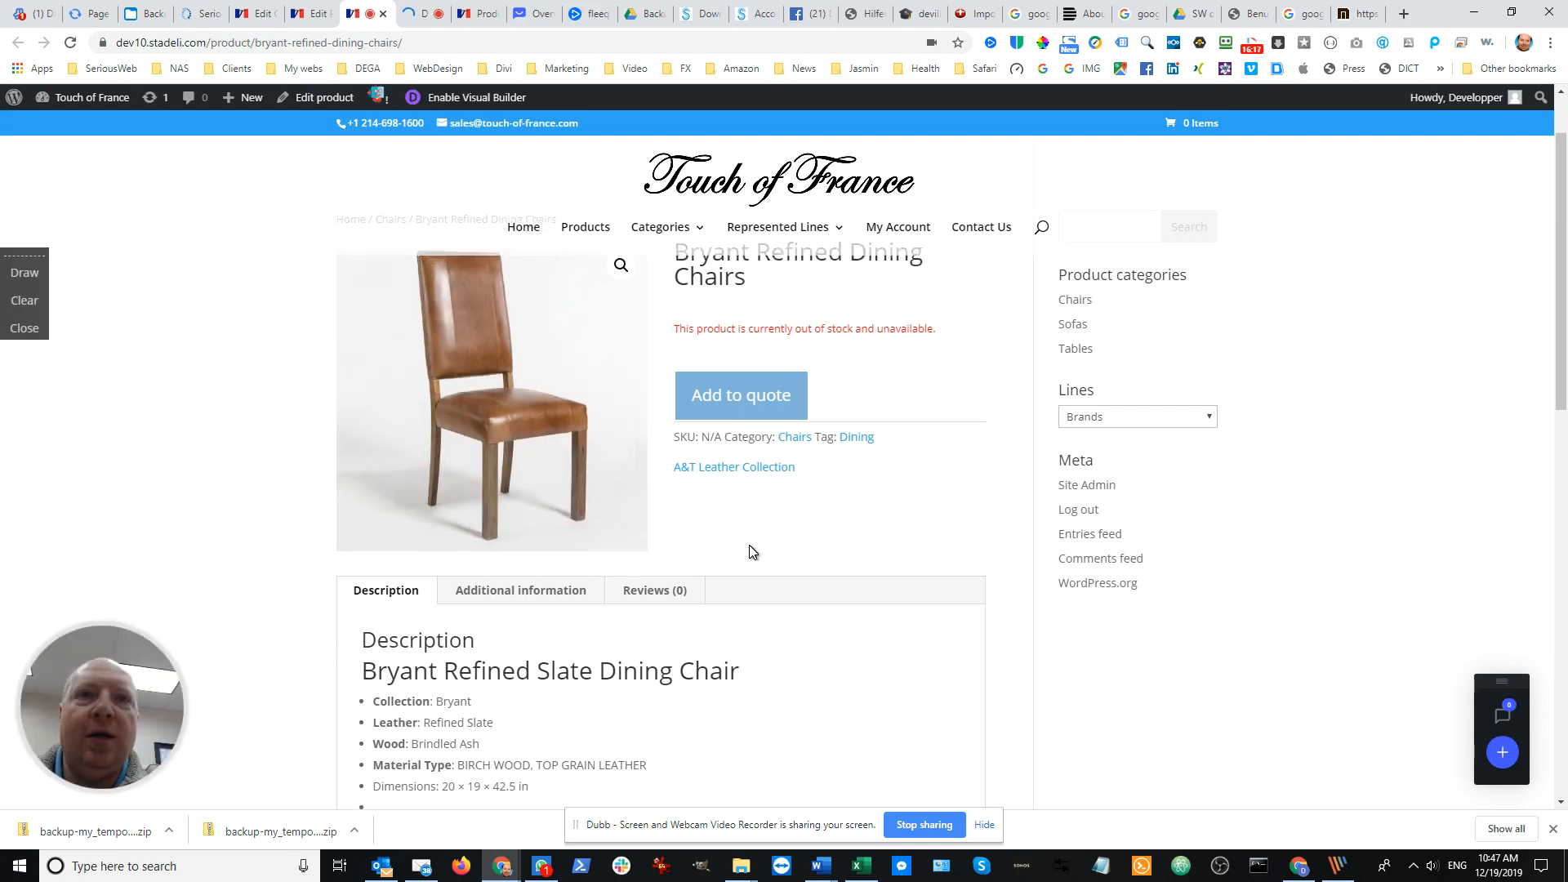
scroll(742, 490, "up", 1)
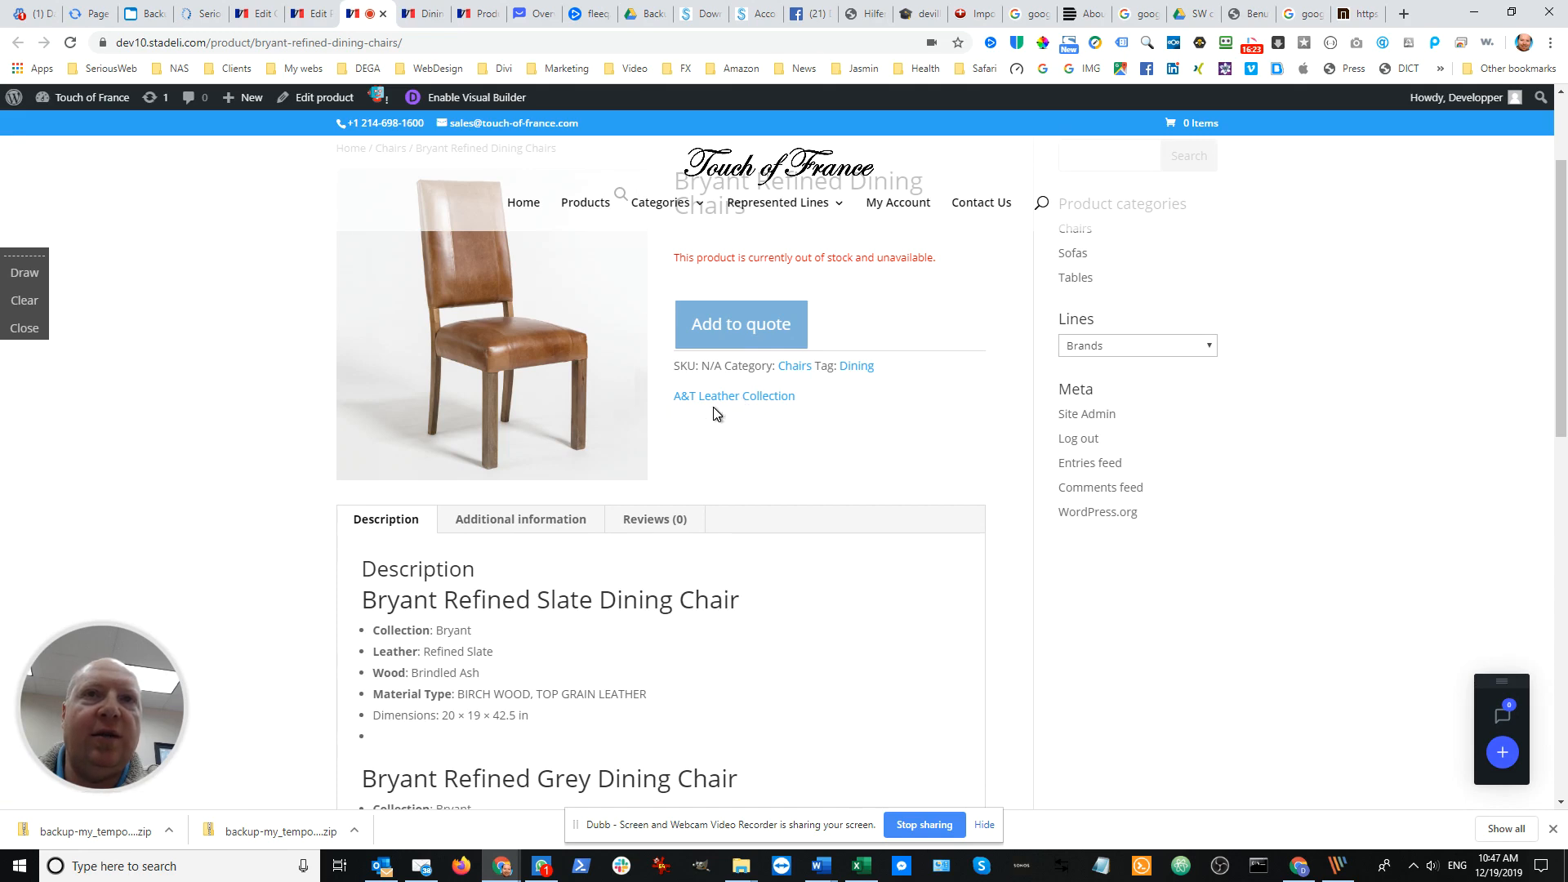
scroll(629, 501, "down", 1)
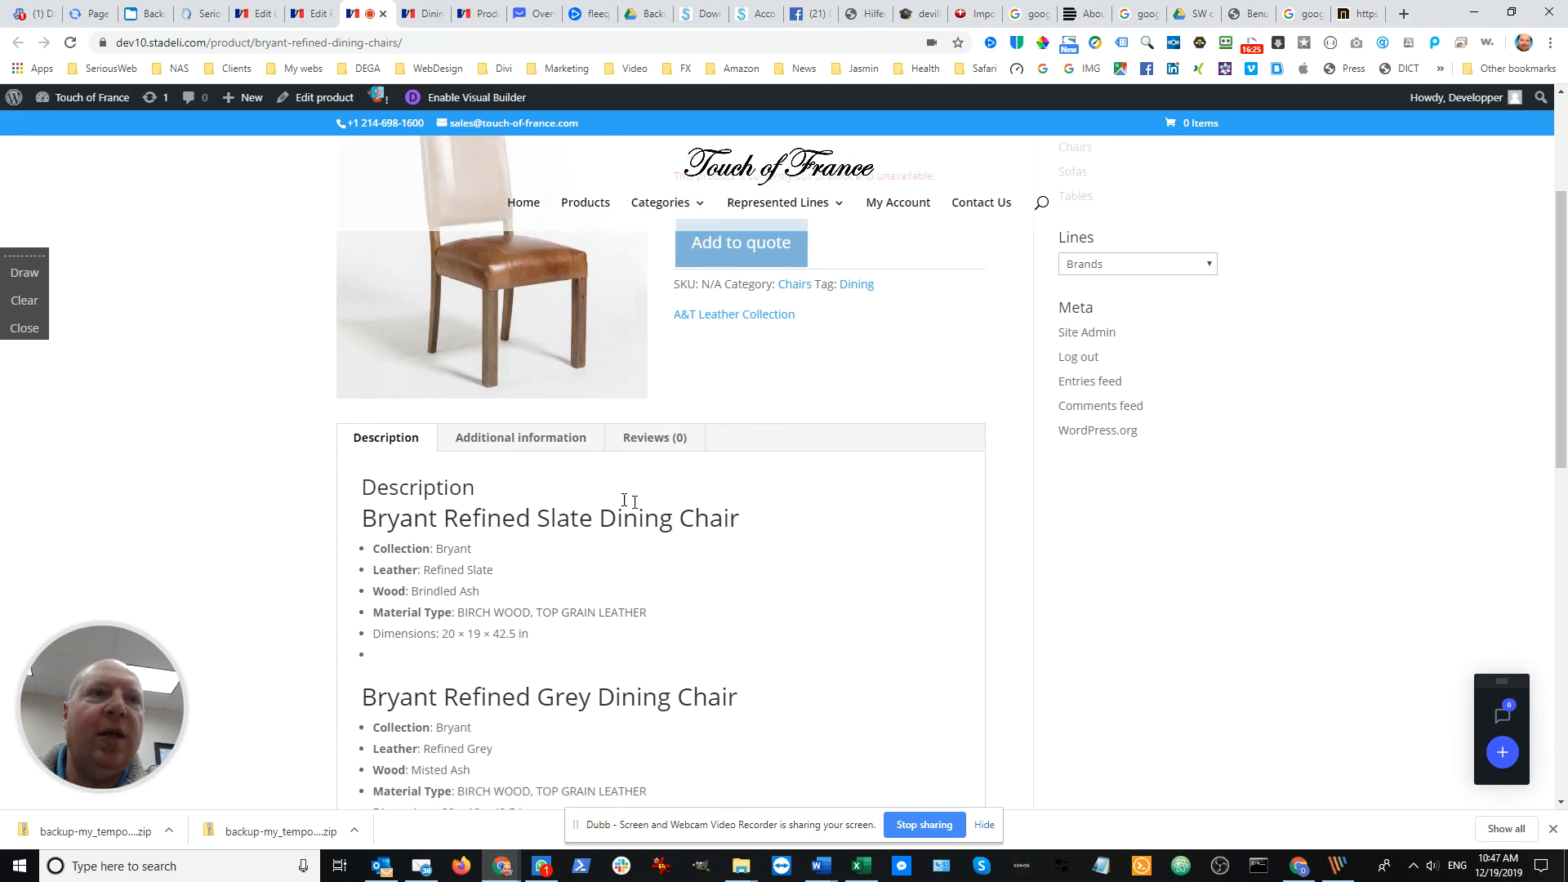
scroll(474, 580, "down", 6)
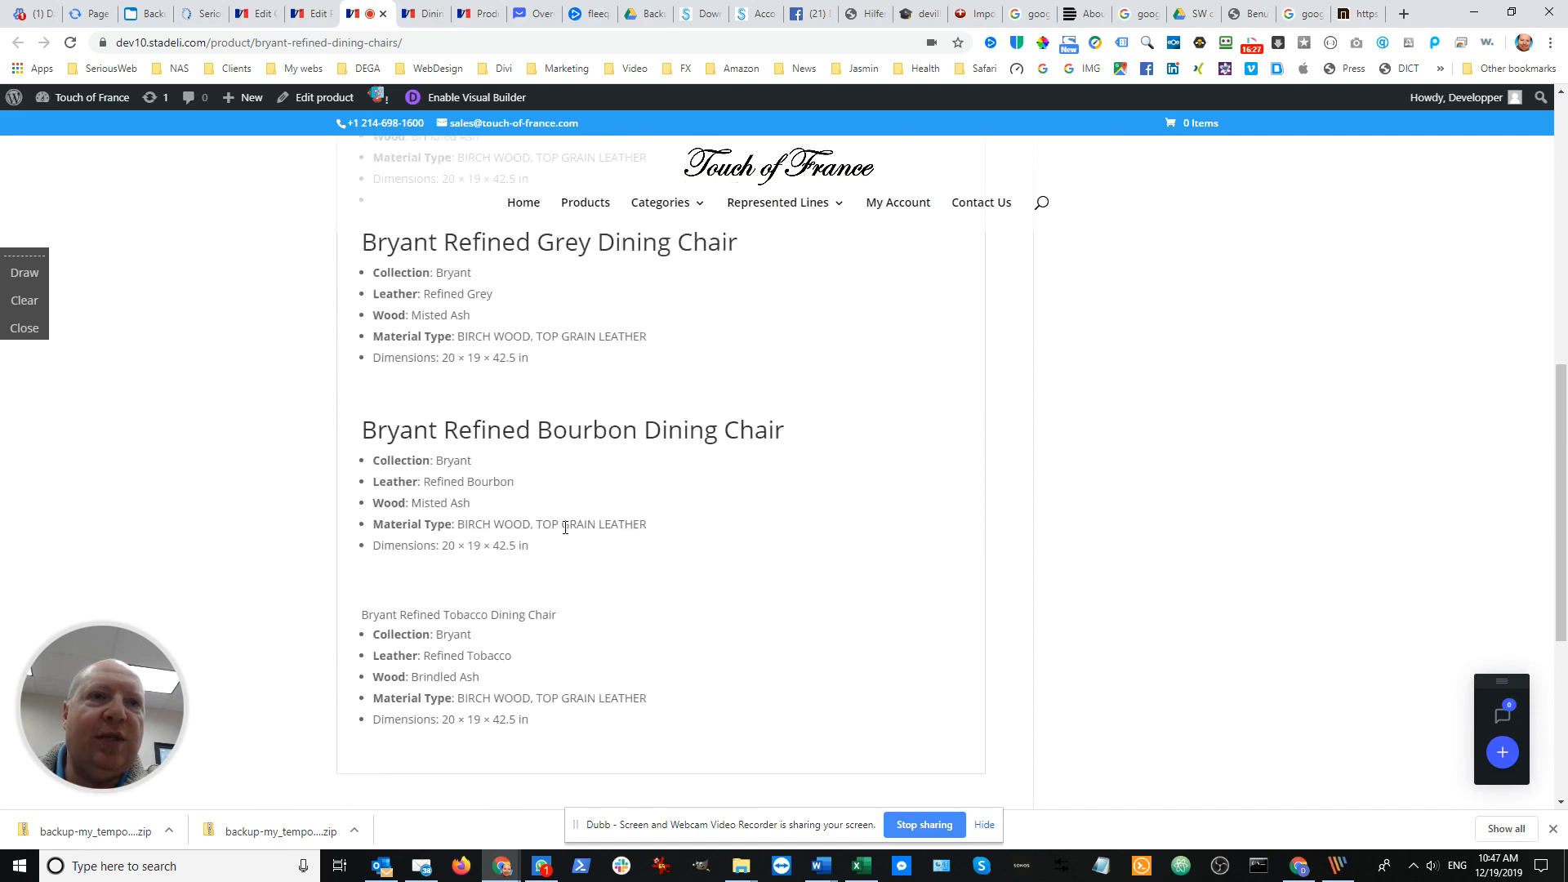
scroll(565, 528, "down", 2)
scroll(563, 527, "up", 7)
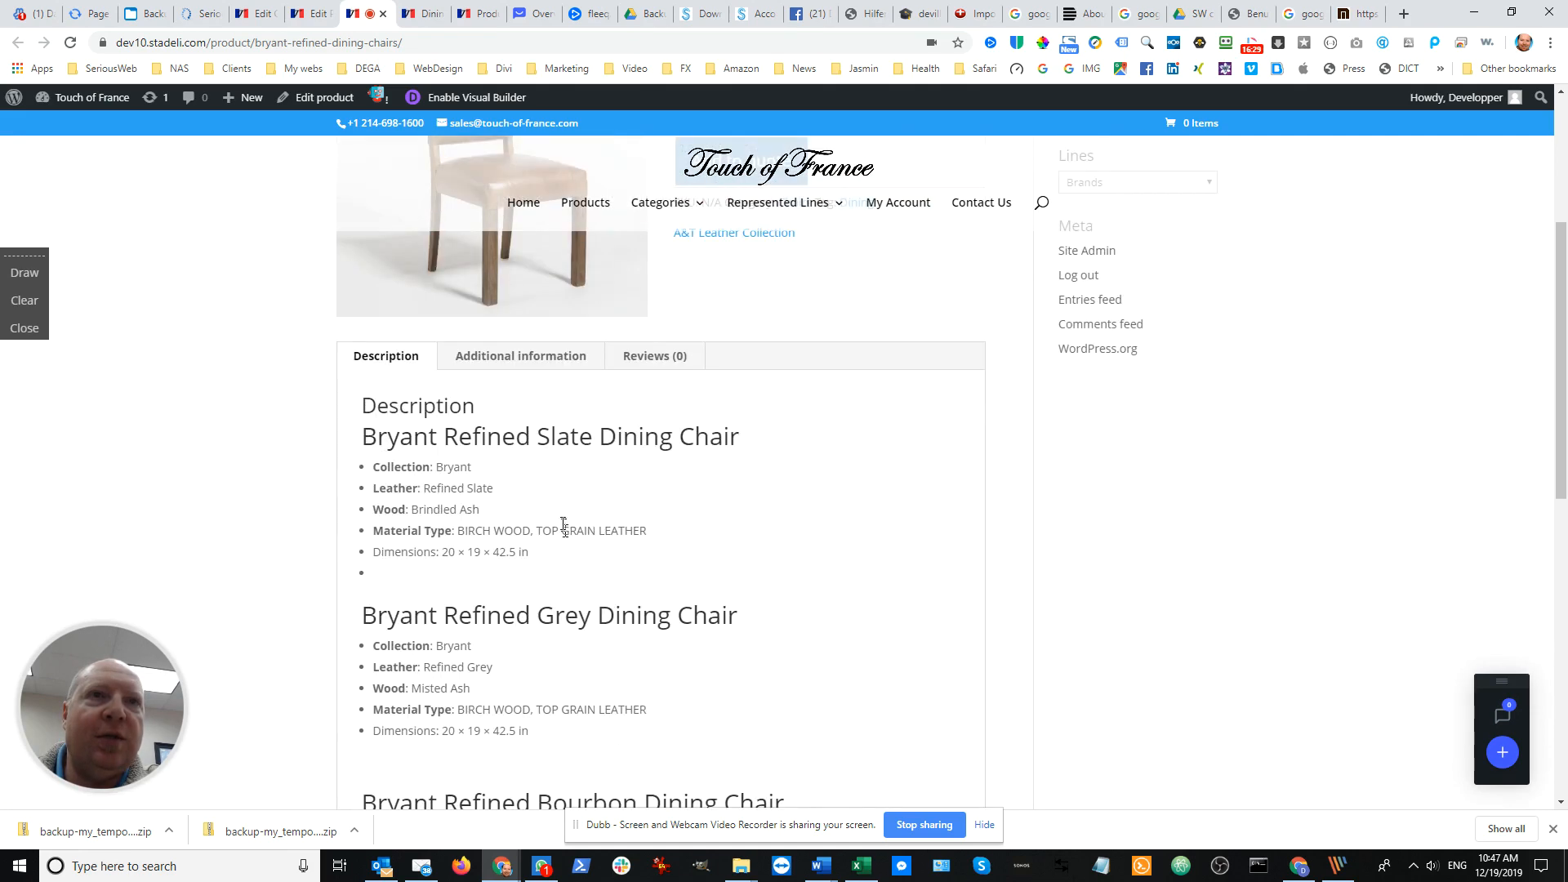
scroll(525, 441, "up", 1)
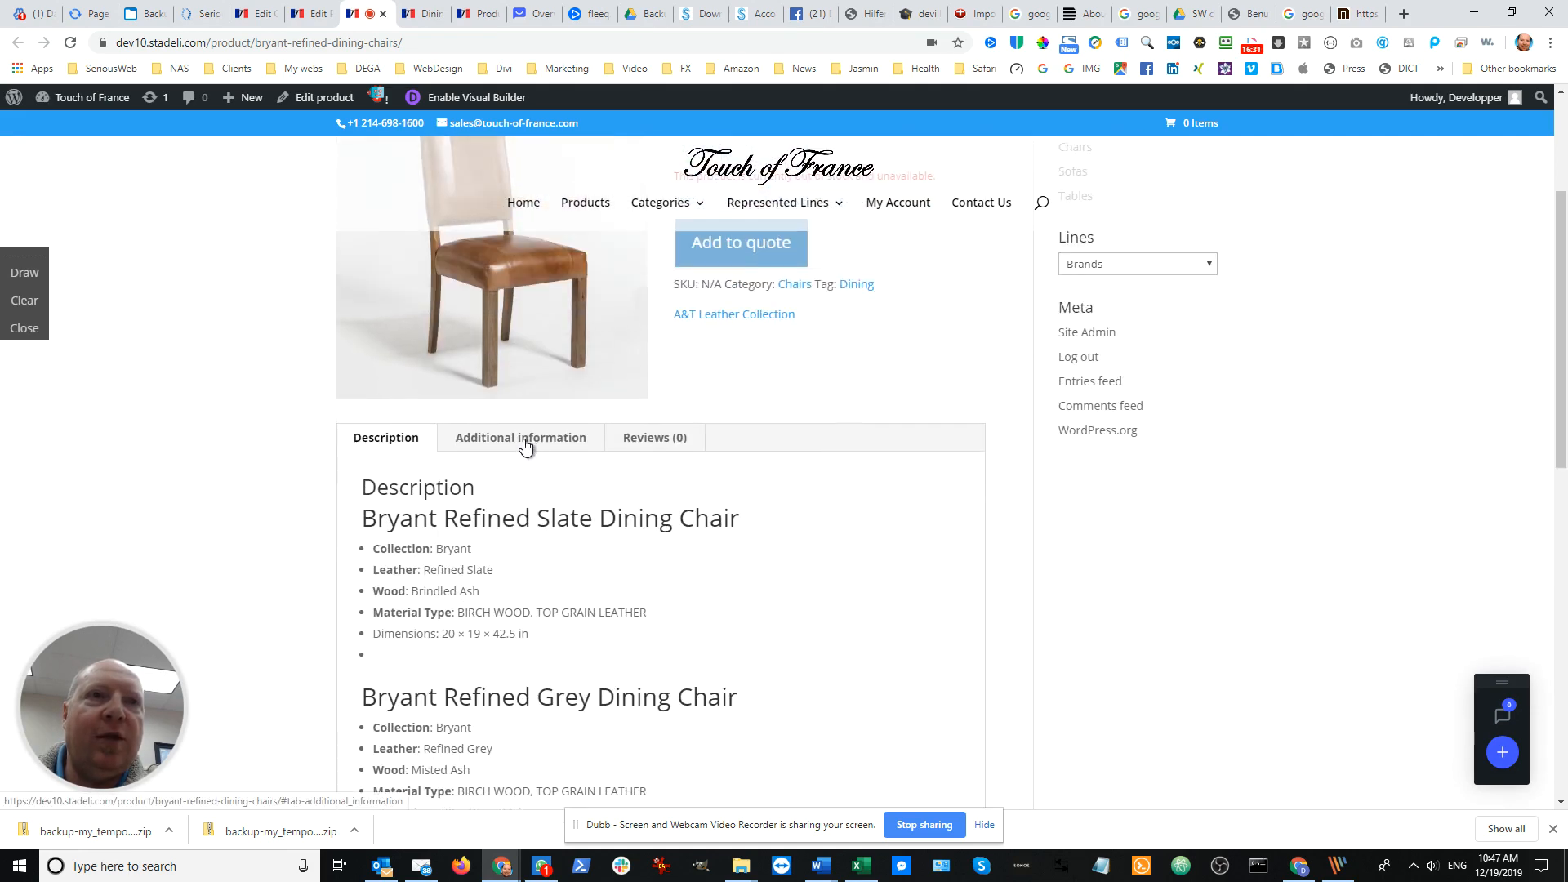
Review the live product's additional information with its dimensions, material, leather and wood attributes, and return to the description
left_click(525, 441)
scroll(605, 498, "down", 1)
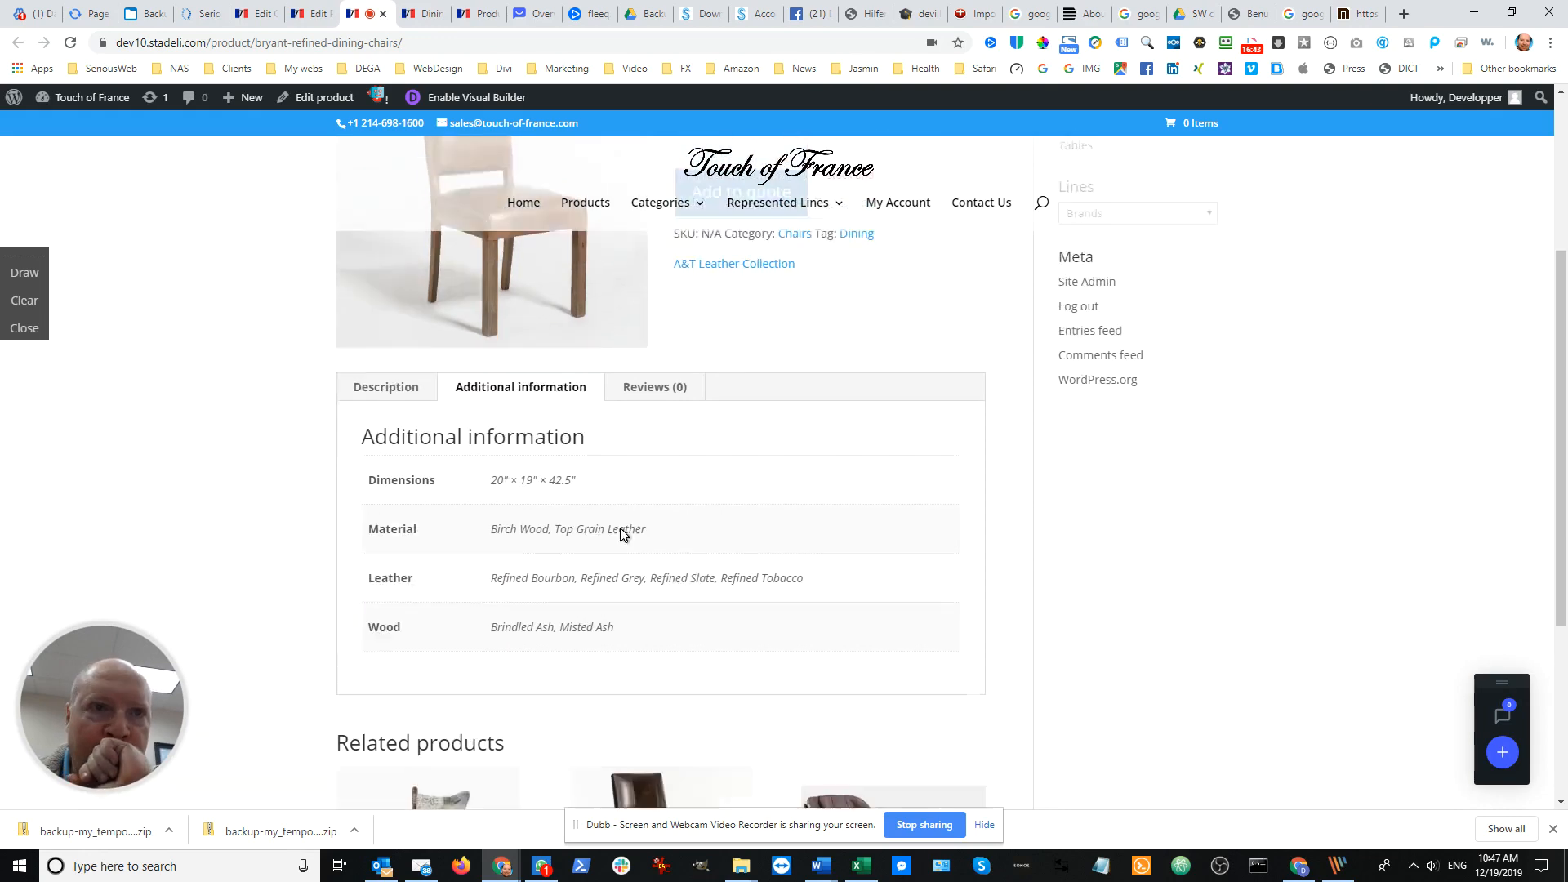
scroll(621, 531, "down", 3)
scroll(635, 575, "up", 2)
scroll(634, 574, "up", 4)
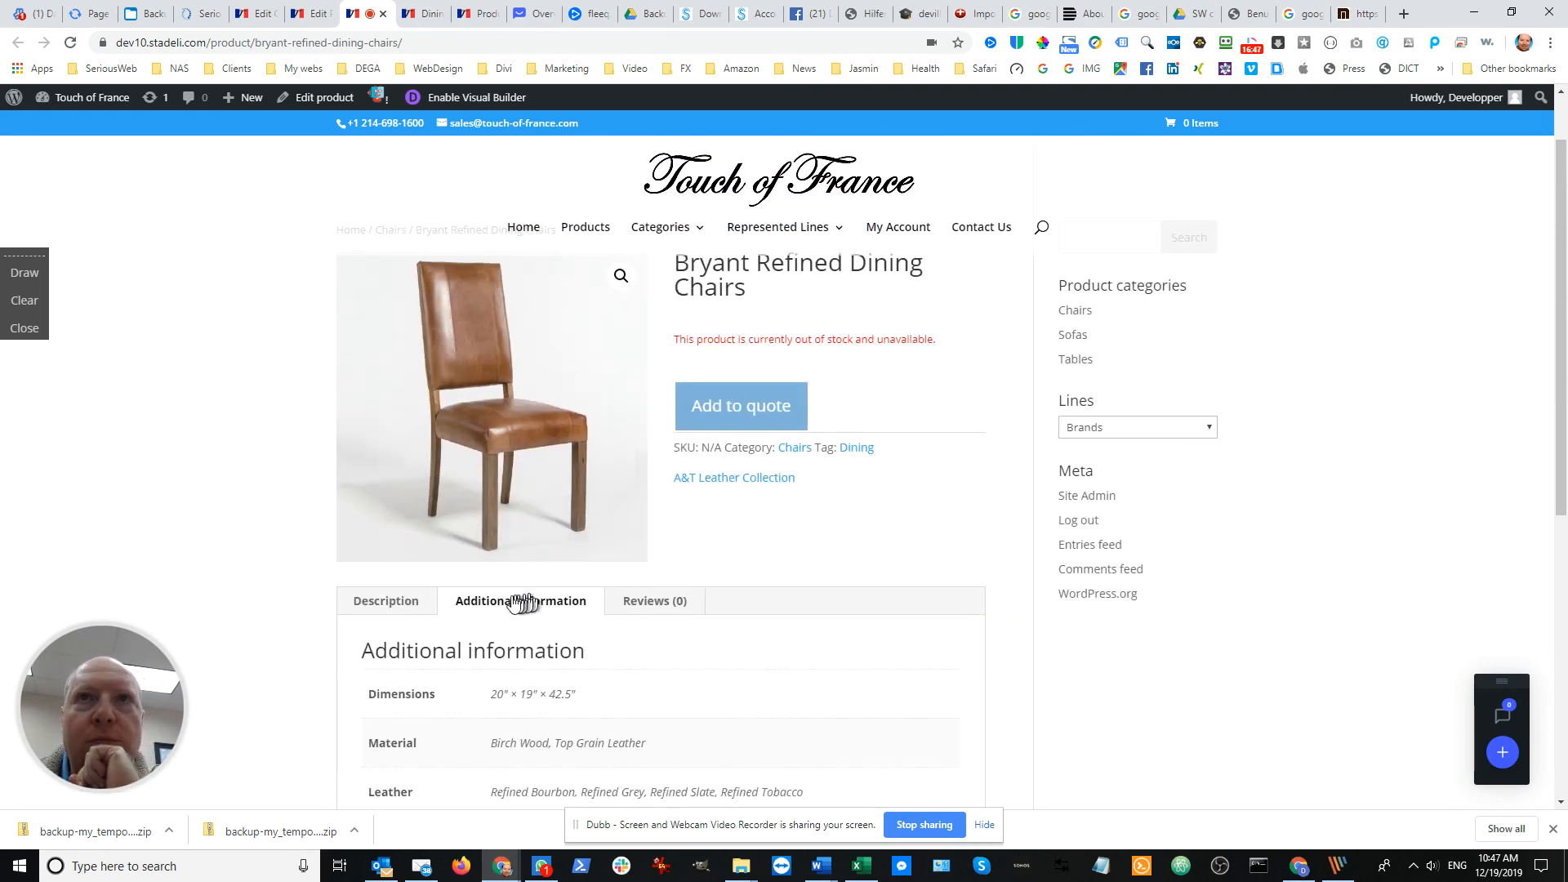
scroll(518, 602, "up", 1)
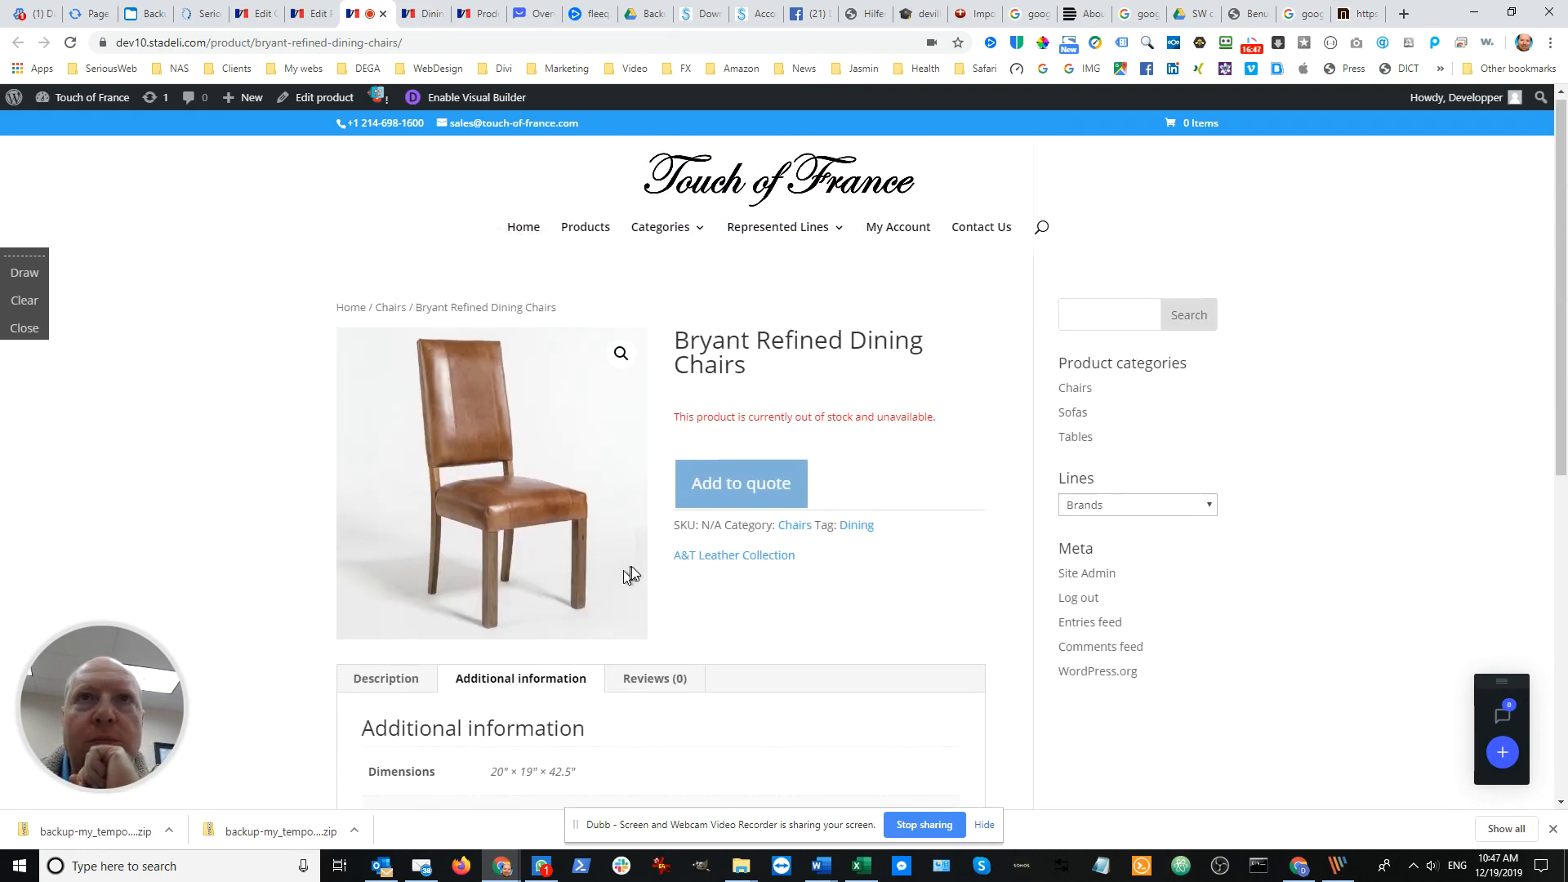
left_click(397, 684)
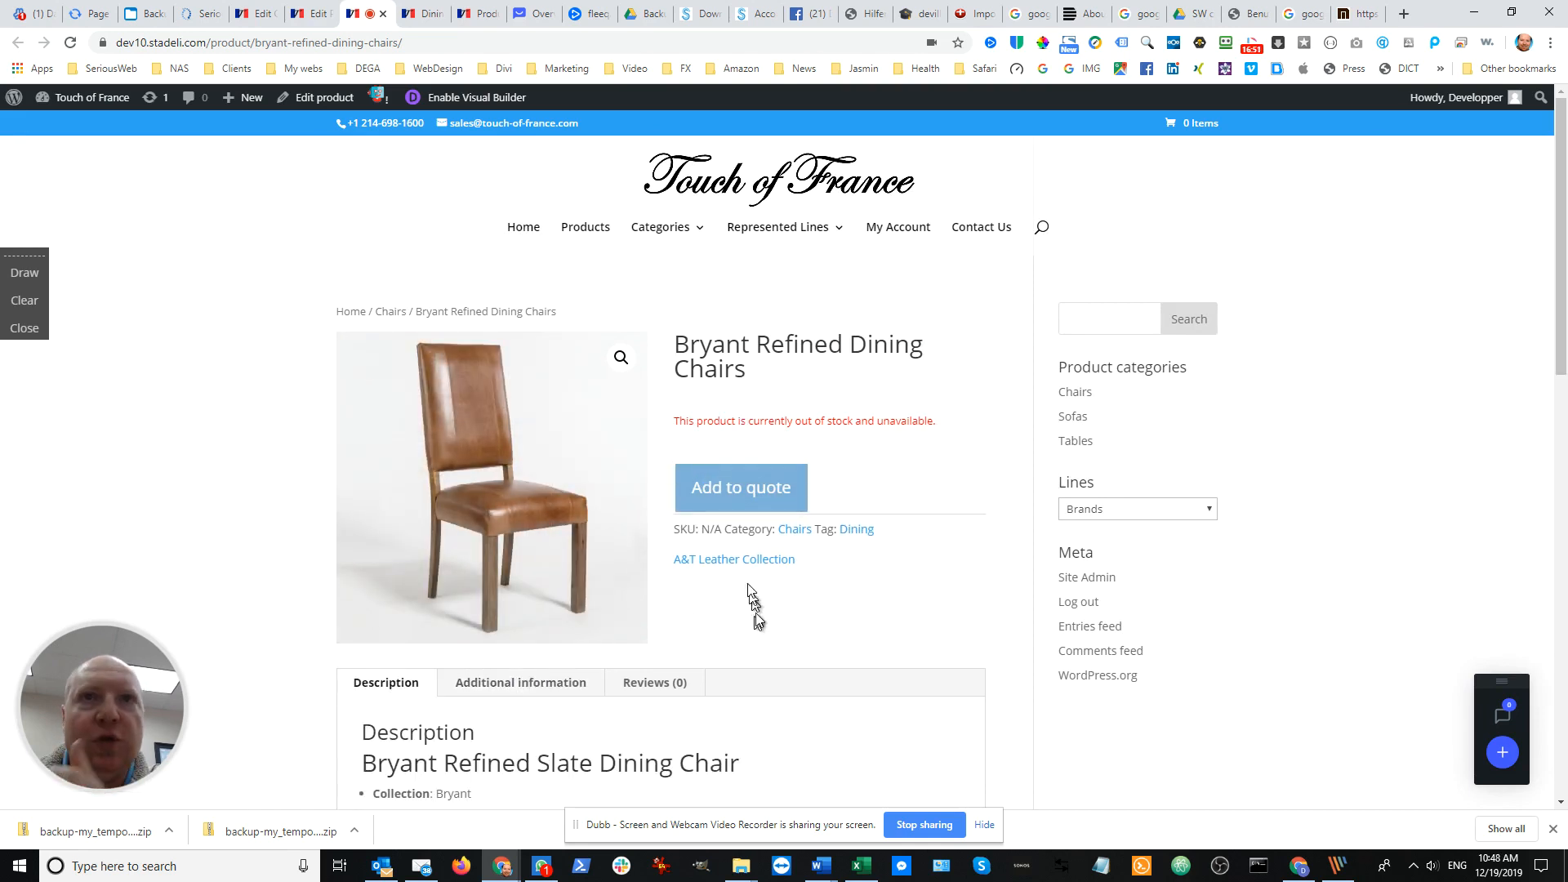
In the product editor, delete the Grey, Bourbon and Tobacco chair sections from the description, keeping only the Slate section
left_click(306, 15)
scroll(610, 449, "down", 3)
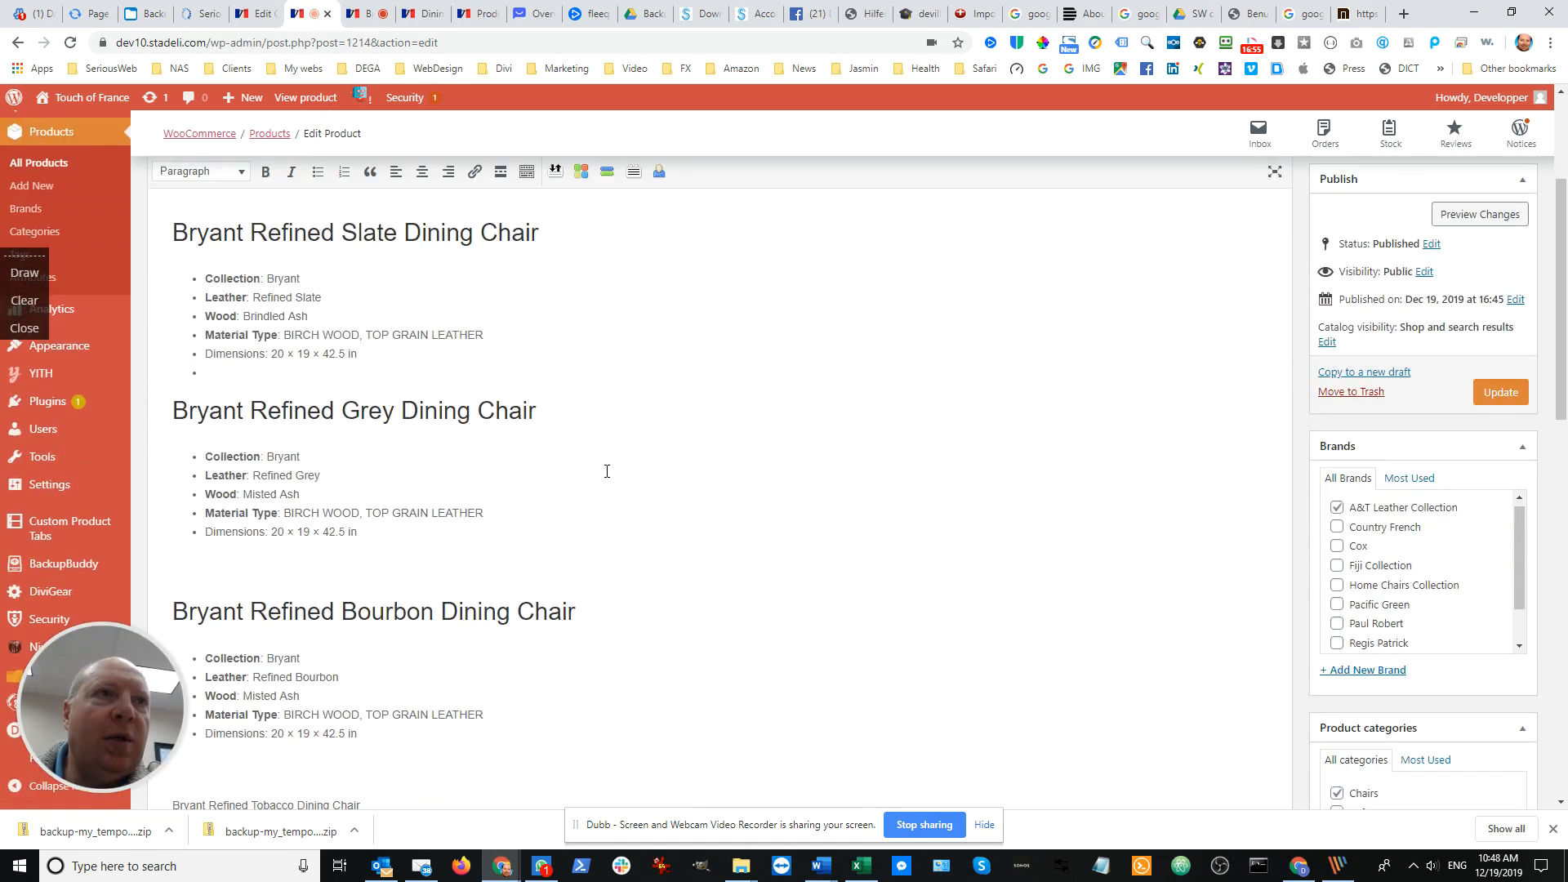
scroll(571, 492, "down", 2)
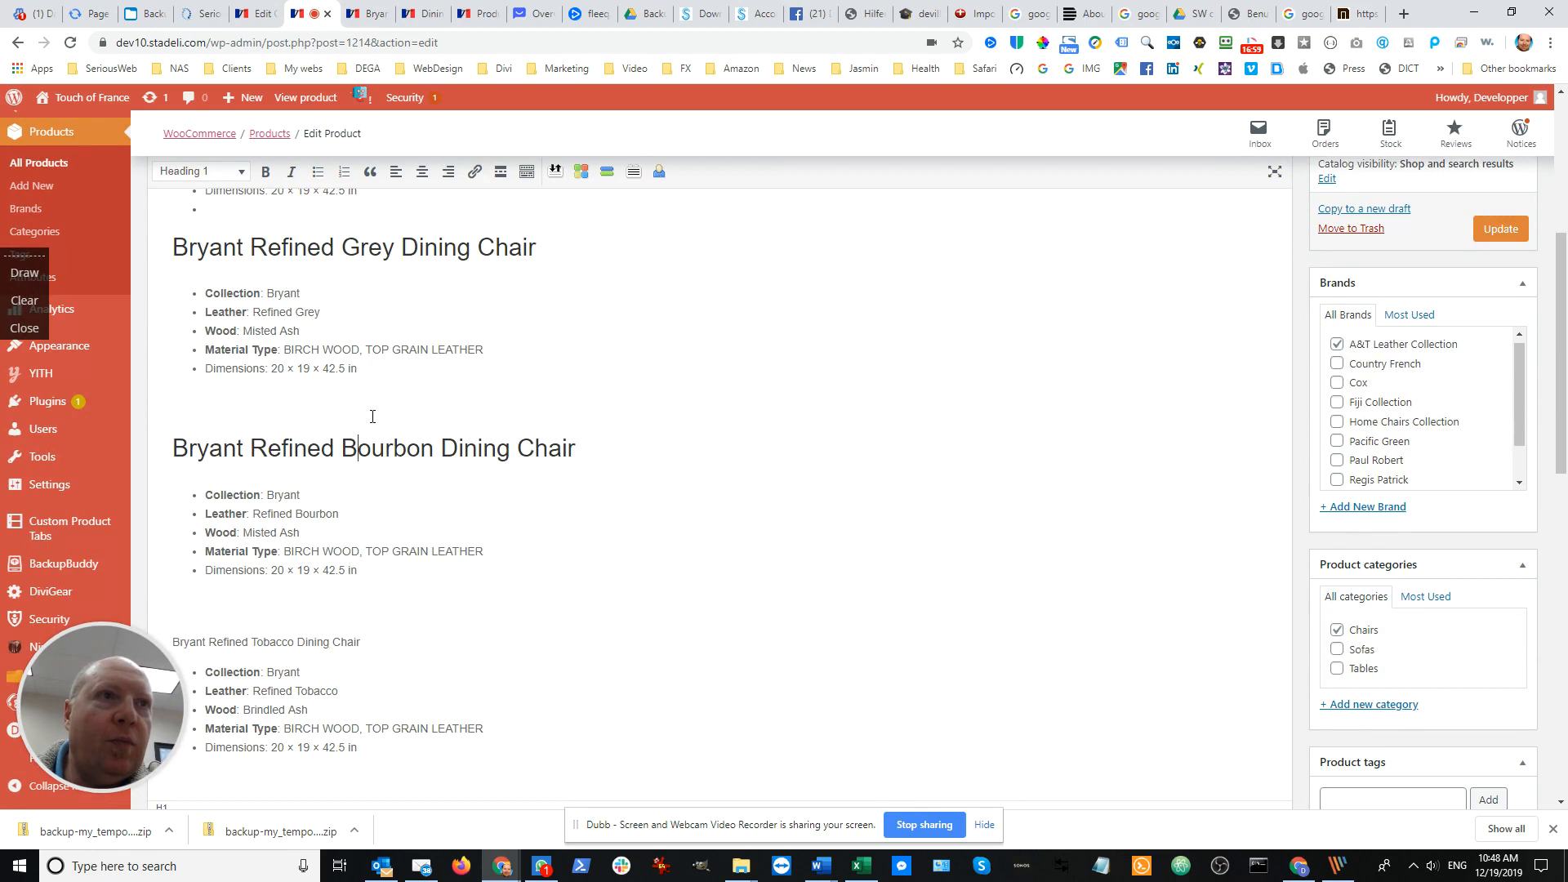
left_click(380, 403)
key("BackSpace")
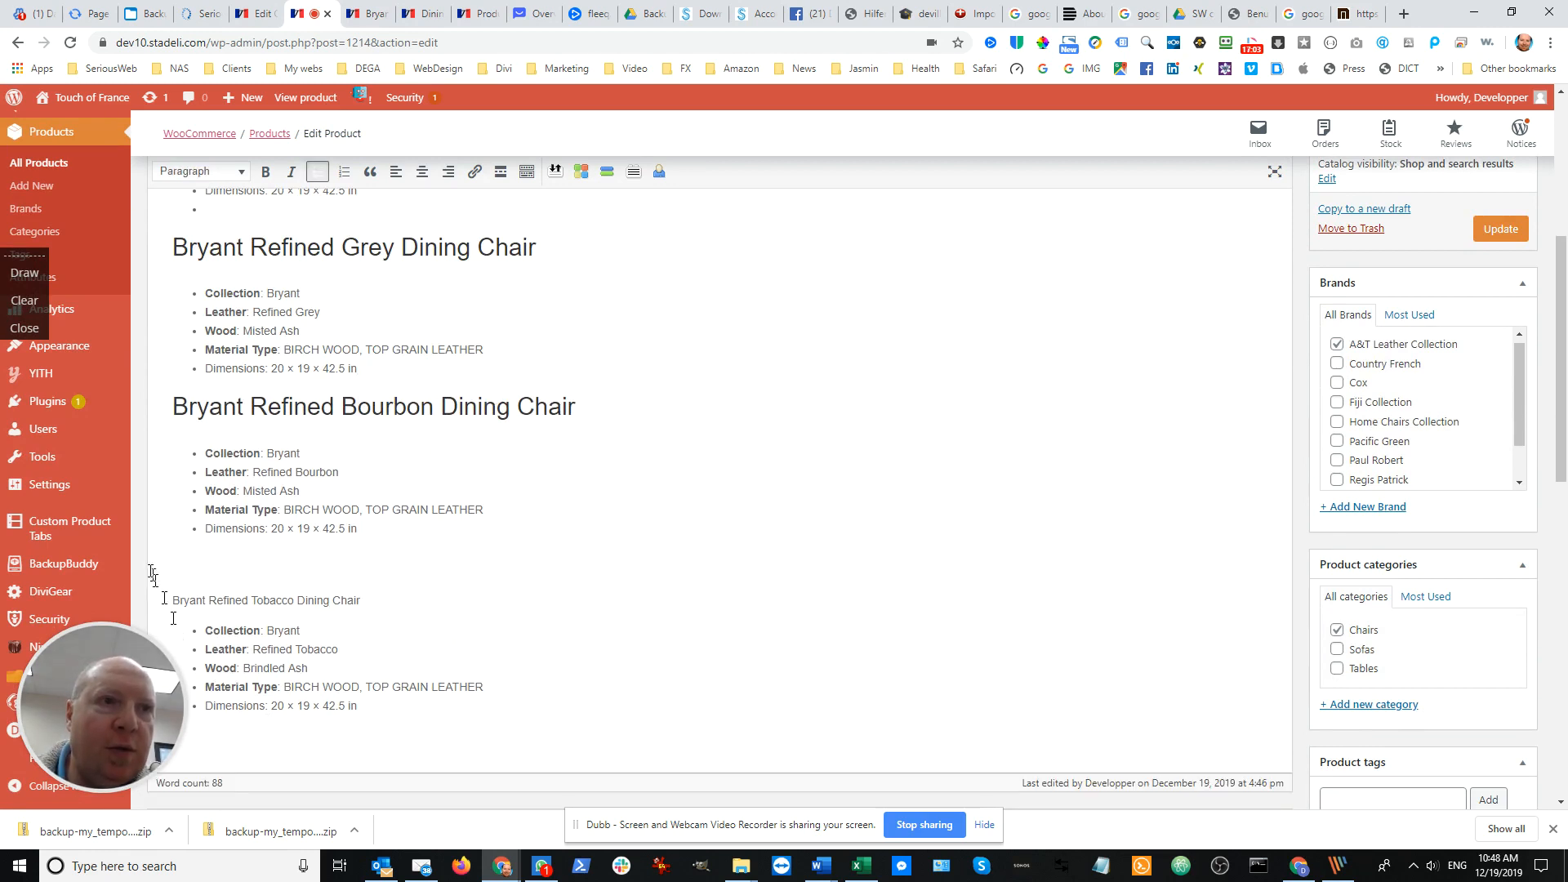
left_click_drag(382, 708, 165, 495)
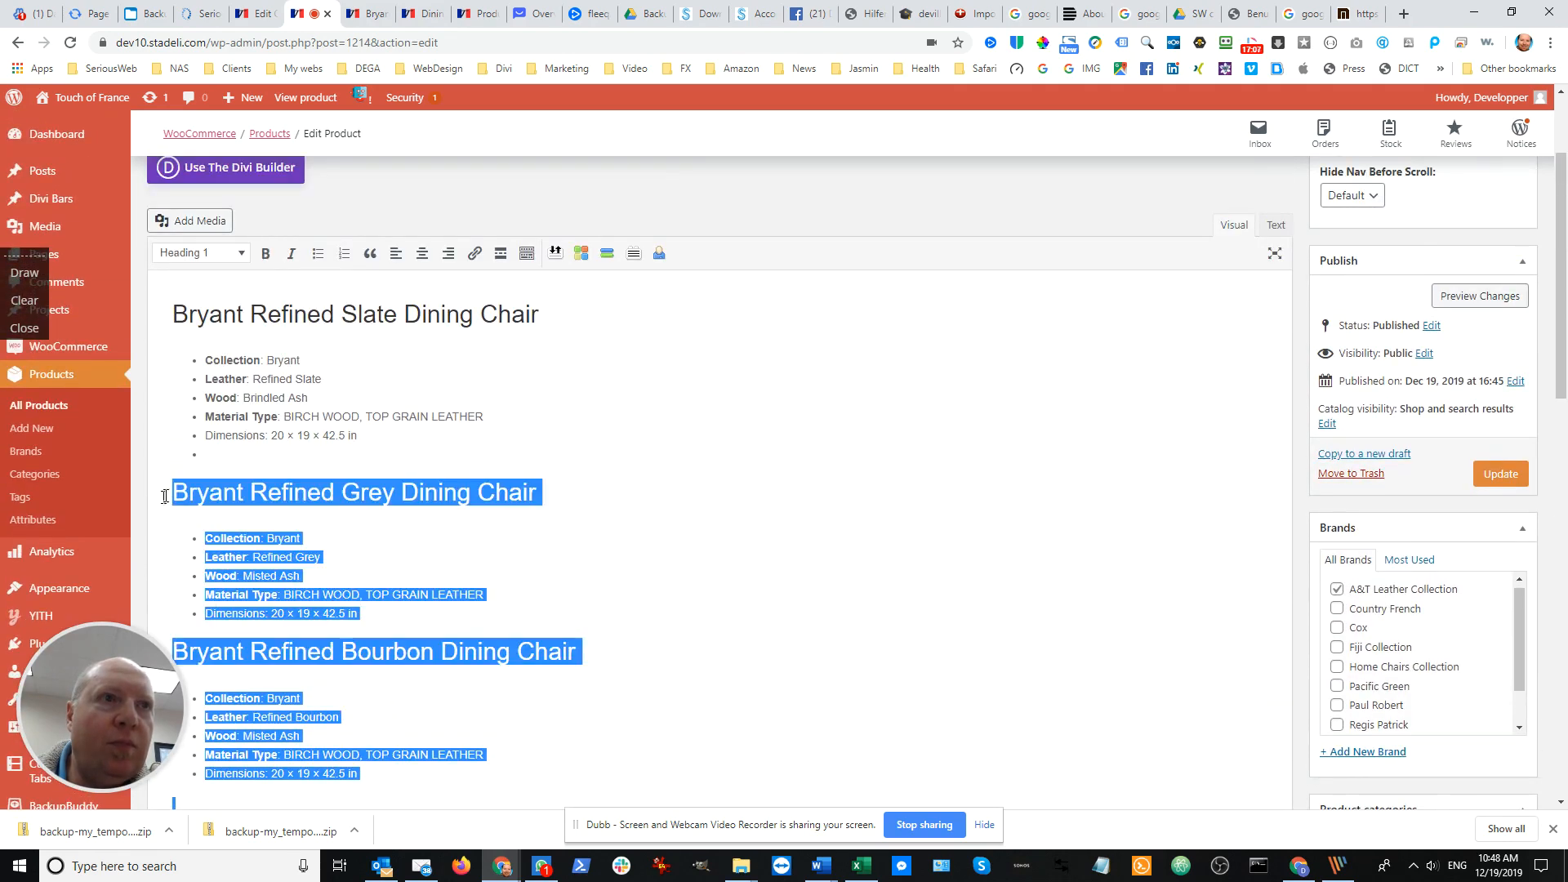
key("BackSpace")
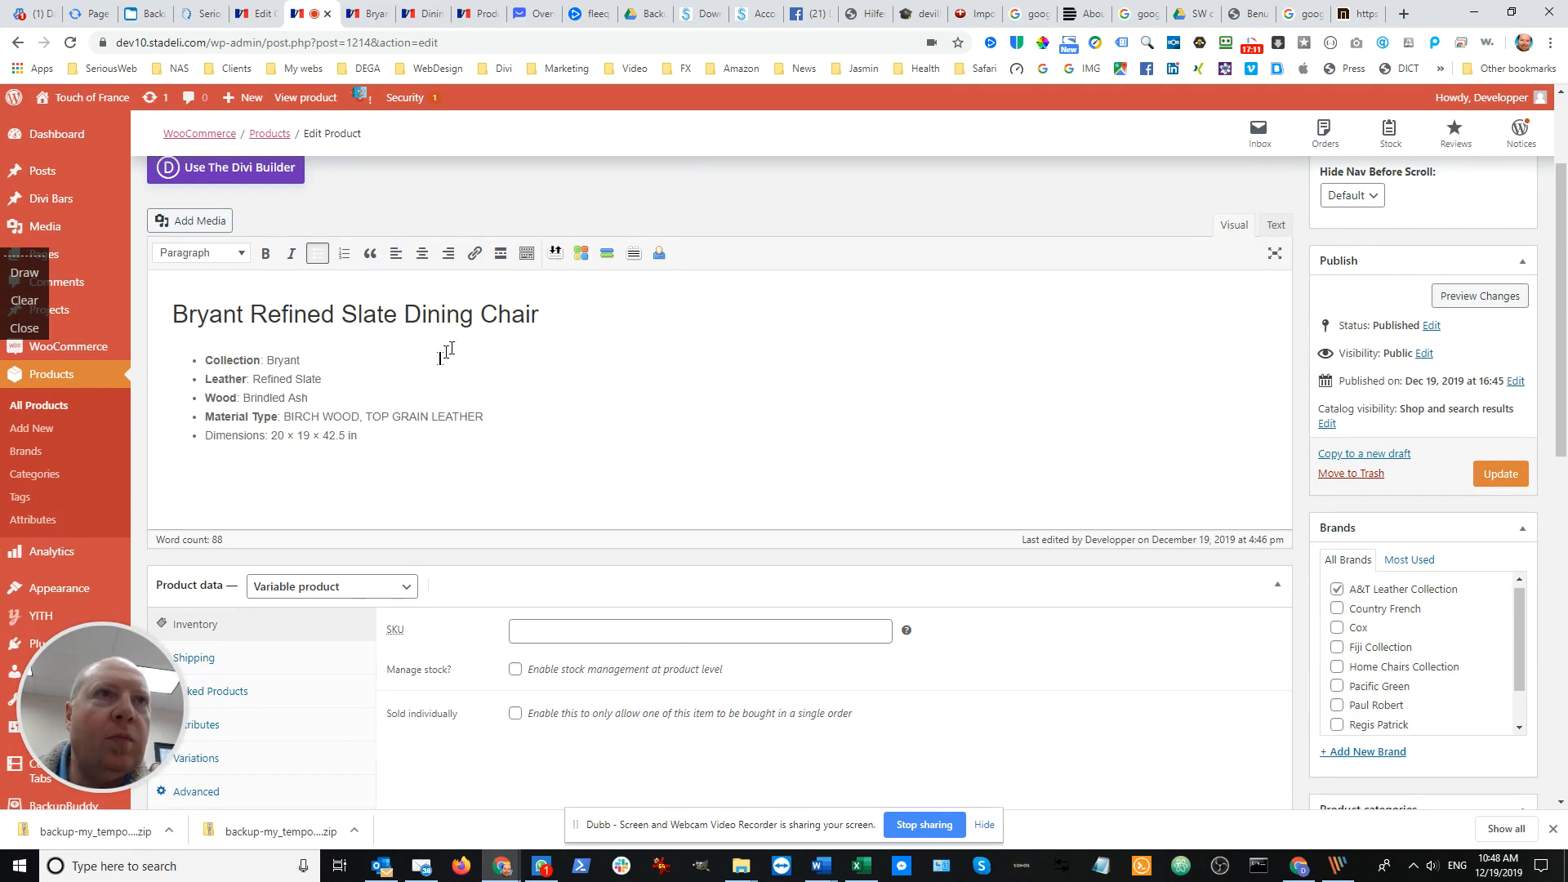
Remove the word Slate from the heading and the Leather and Wood lines from the description, and update the product
double_click(369, 315)
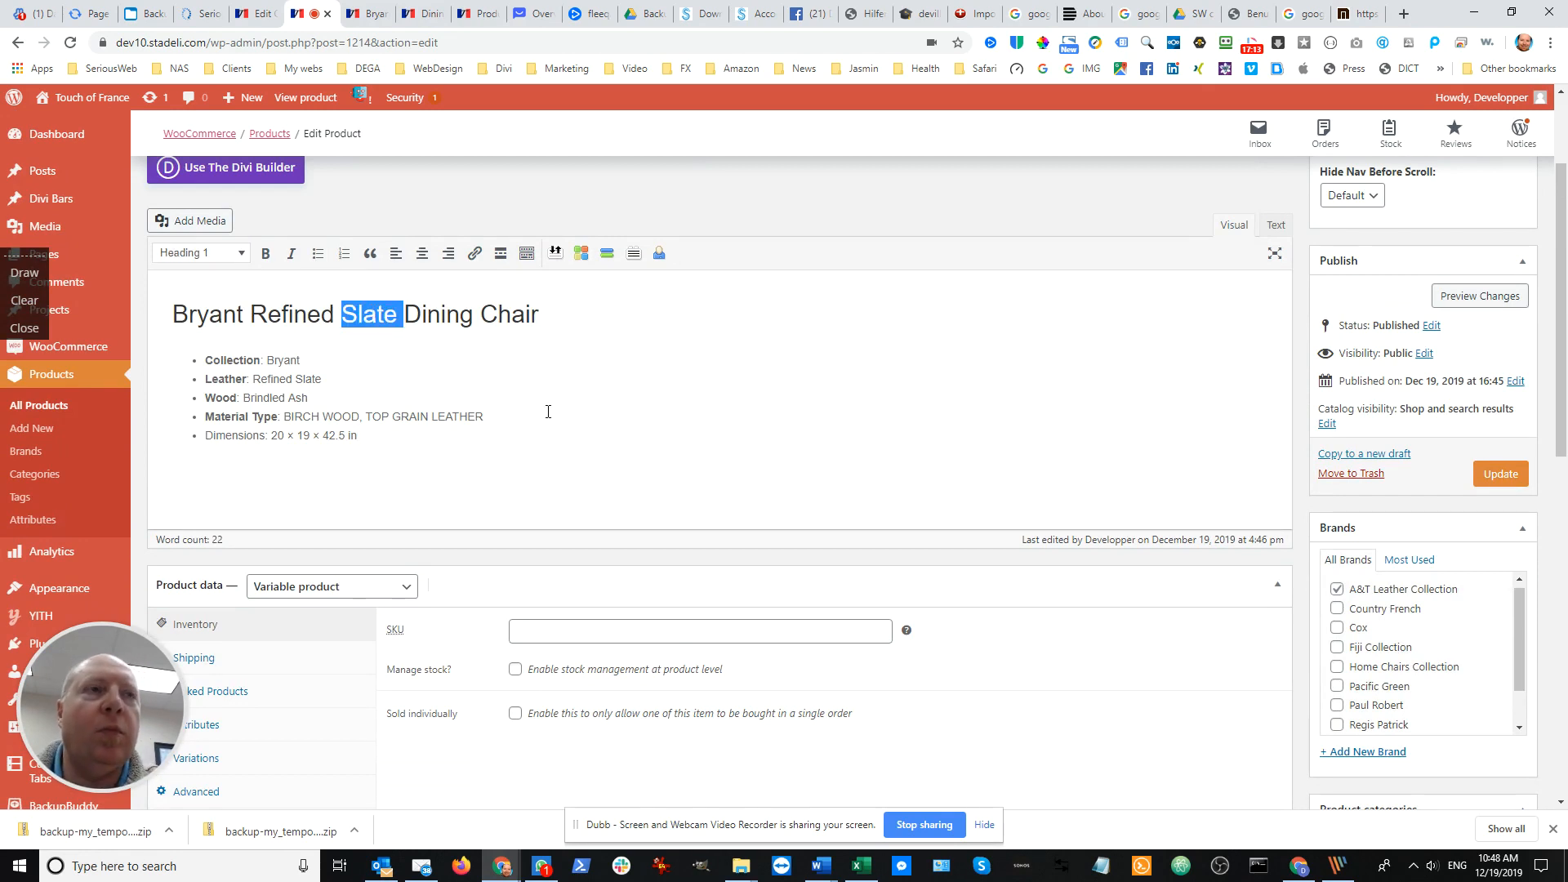
key("BackSpace")
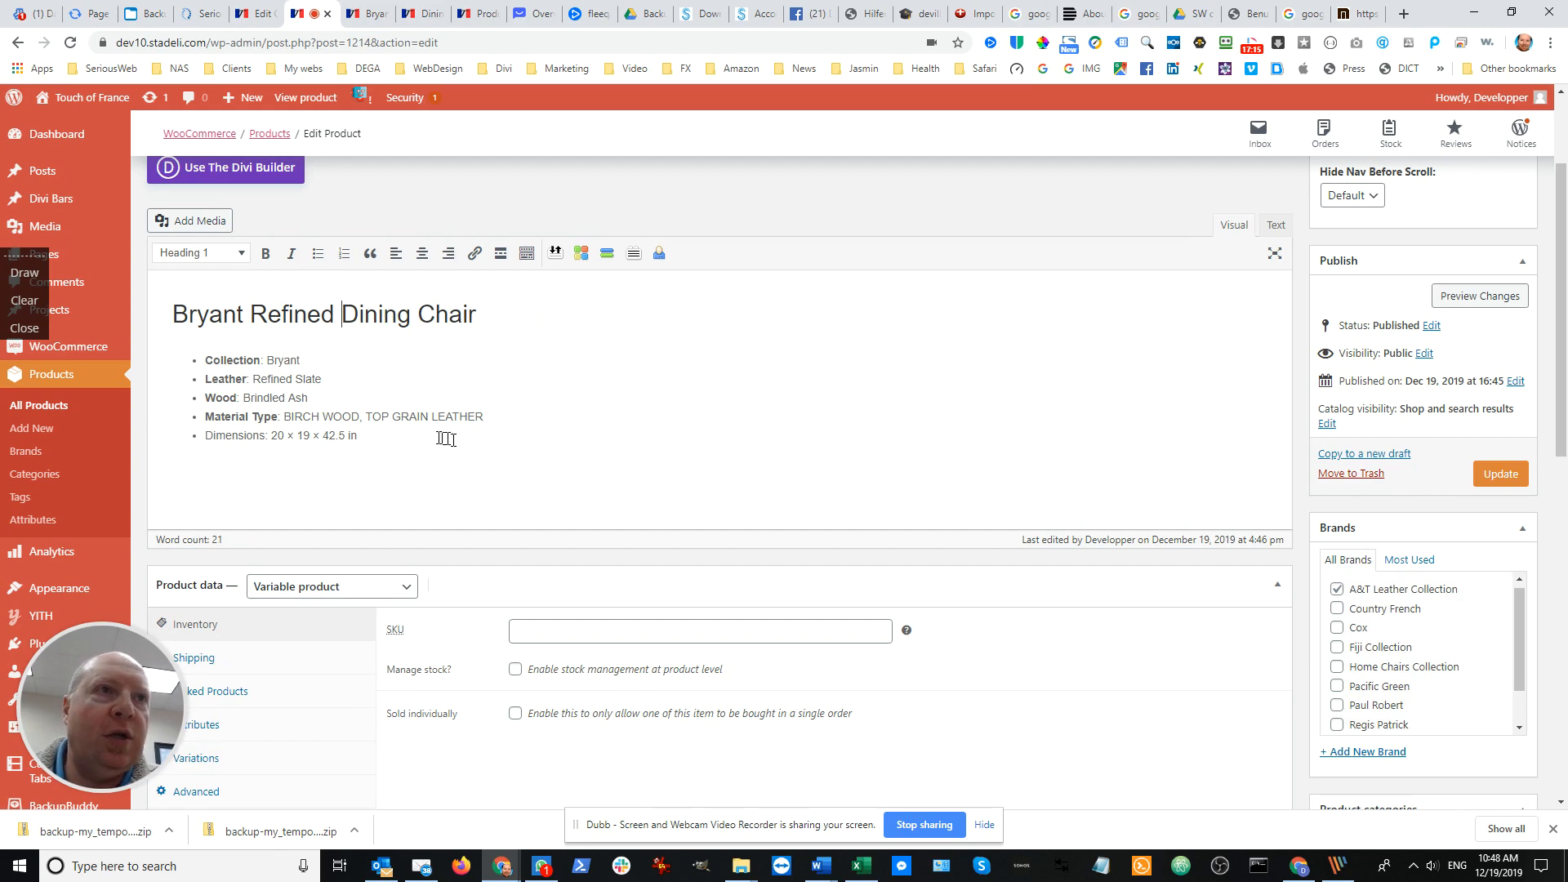
left_click(332, 397)
left_click_drag(404, 402, 140, 381)
key("BackSpace")
key("BackSpace")
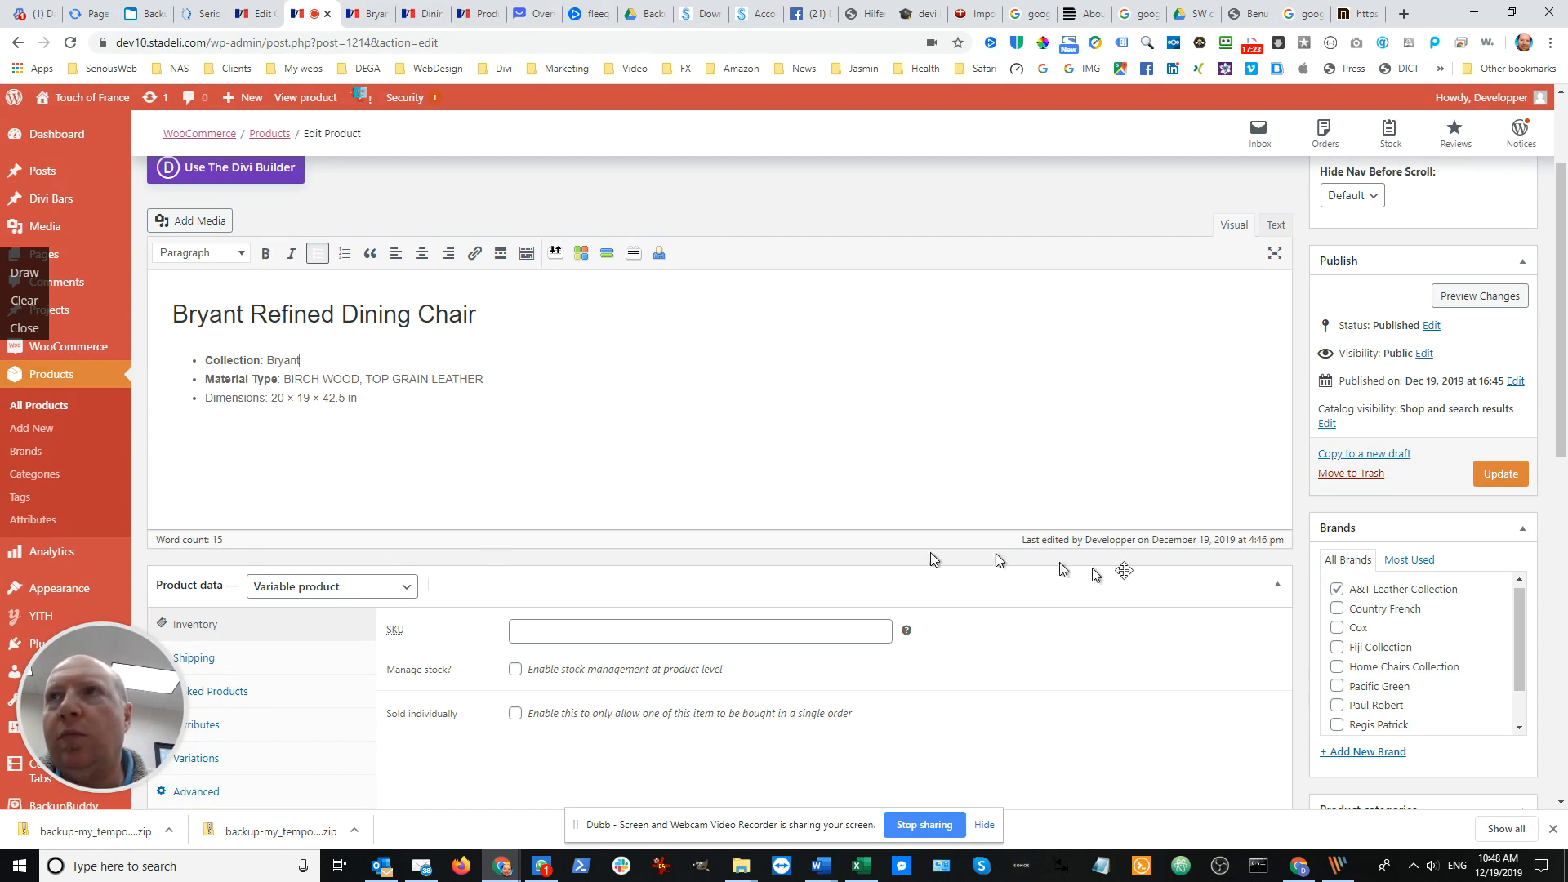
left_click(1497, 475)
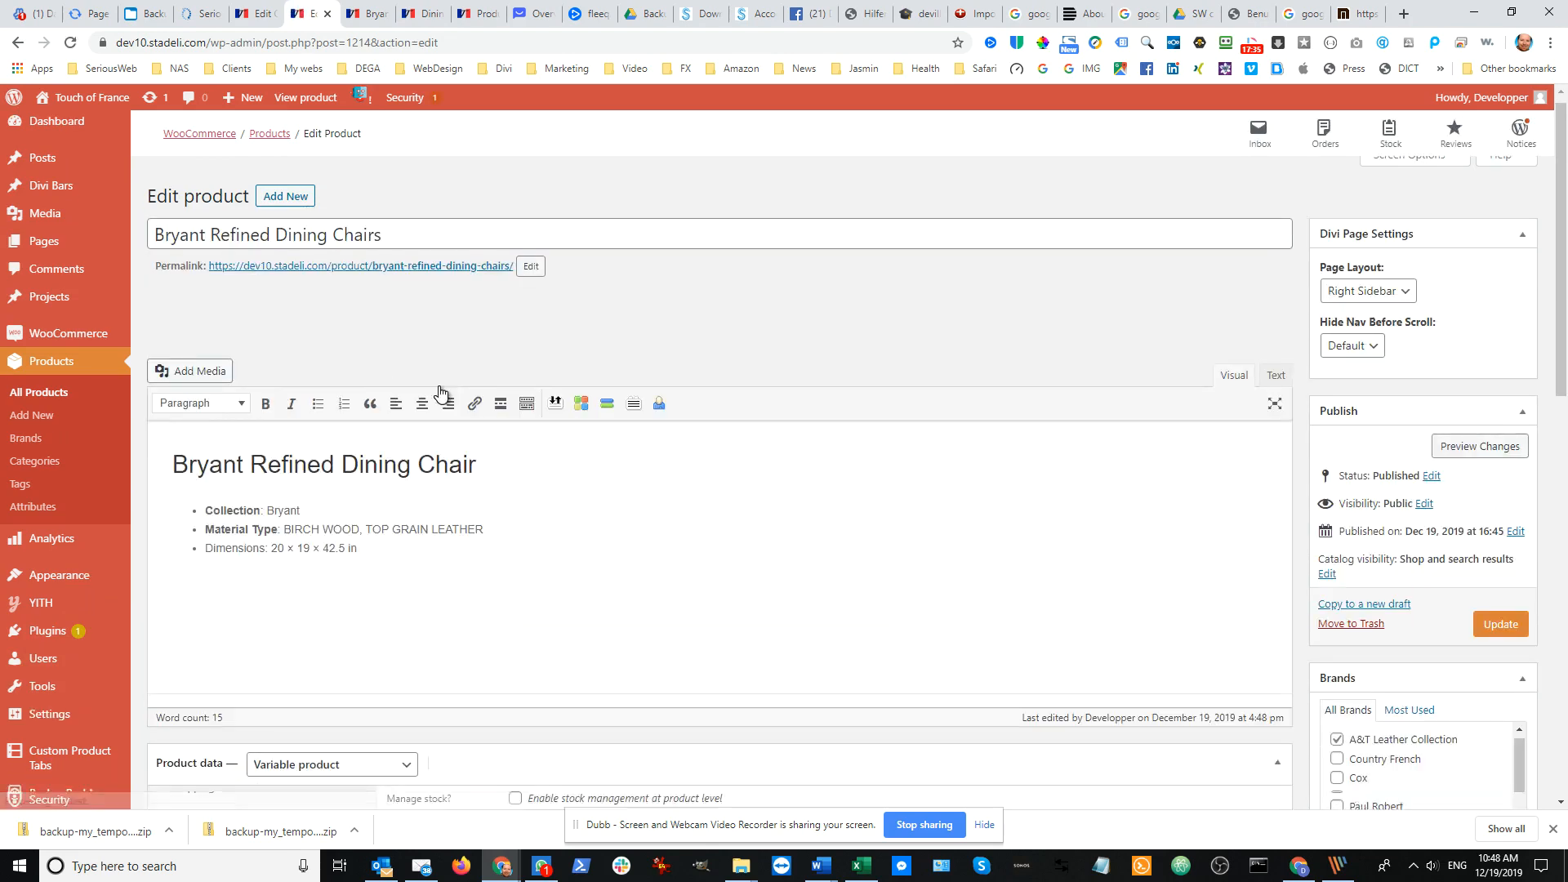
Set the regular price of the Refined Tobacco / Brindled Ash variation to 960
scroll(429, 404, "down", 4)
scroll(420, 417, "down", 1)
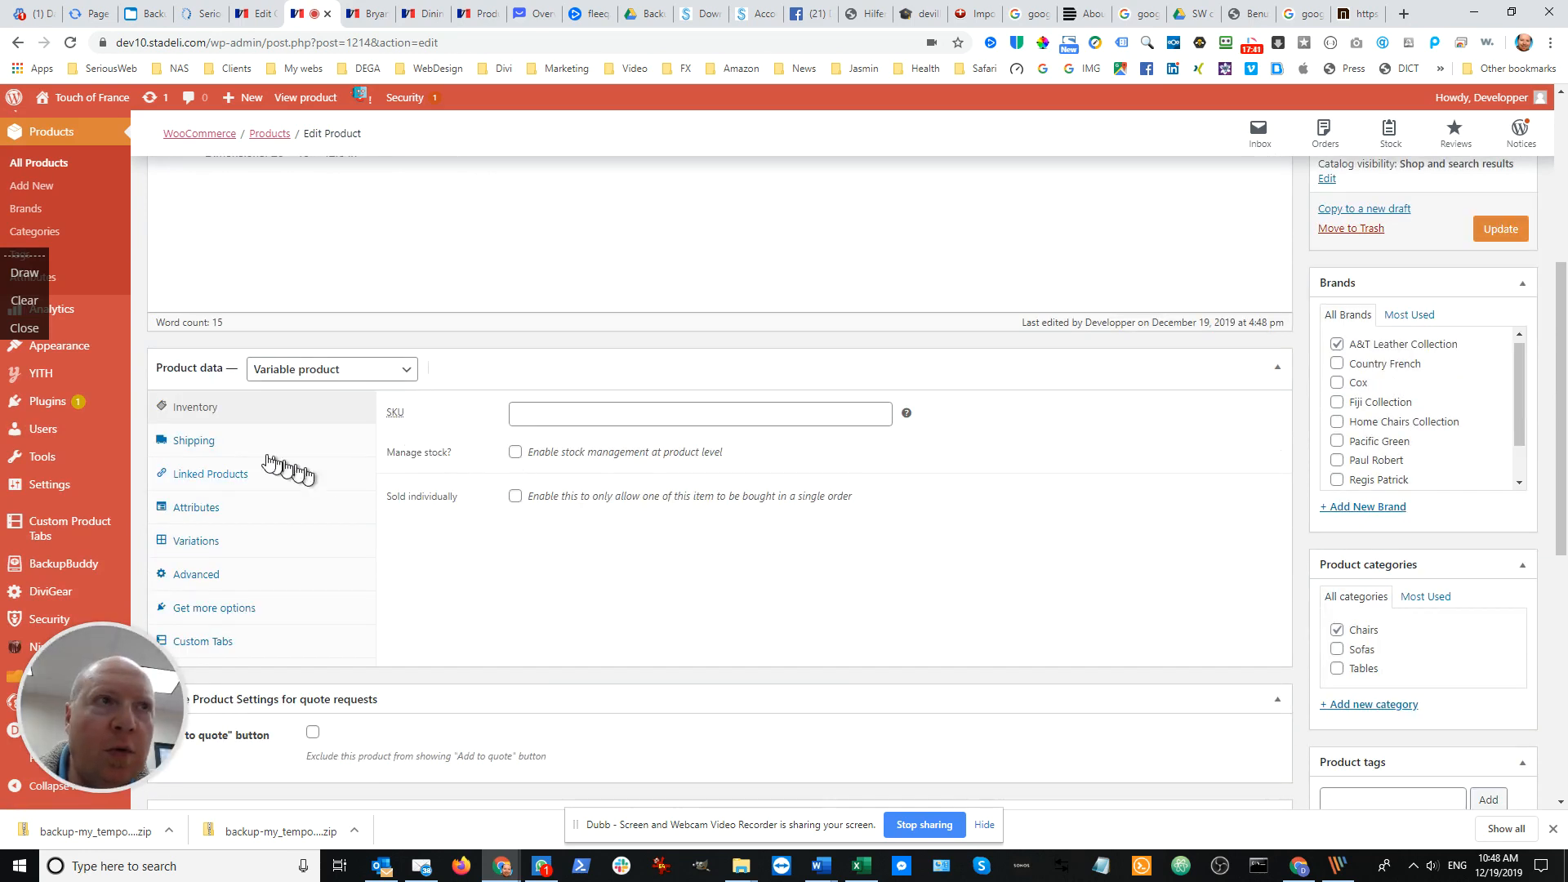
left_click(200, 544)
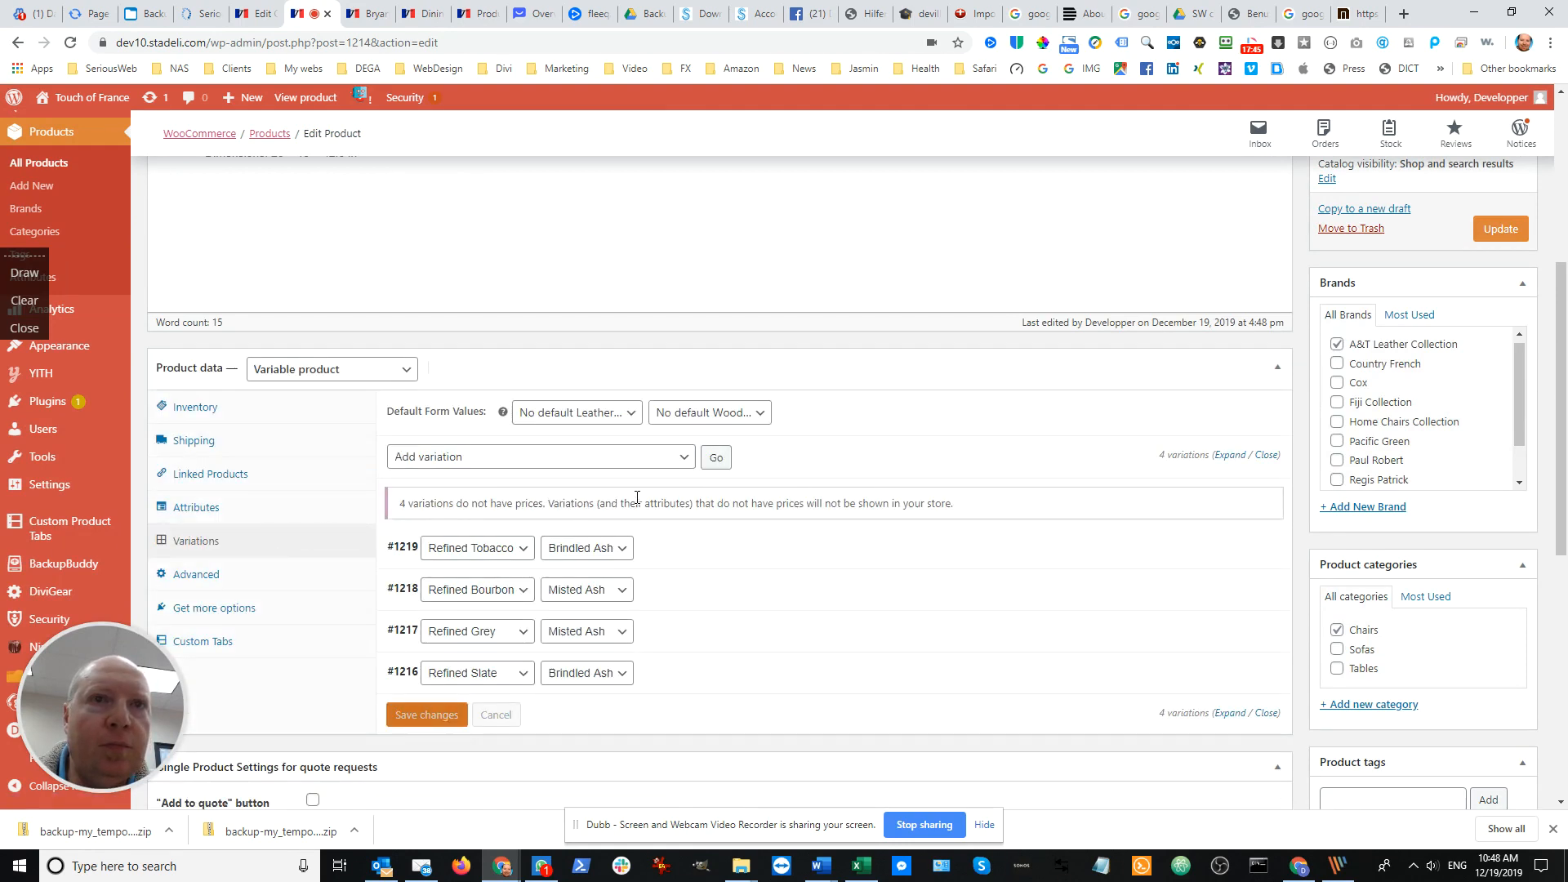
scroll(637, 496, "down", 2)
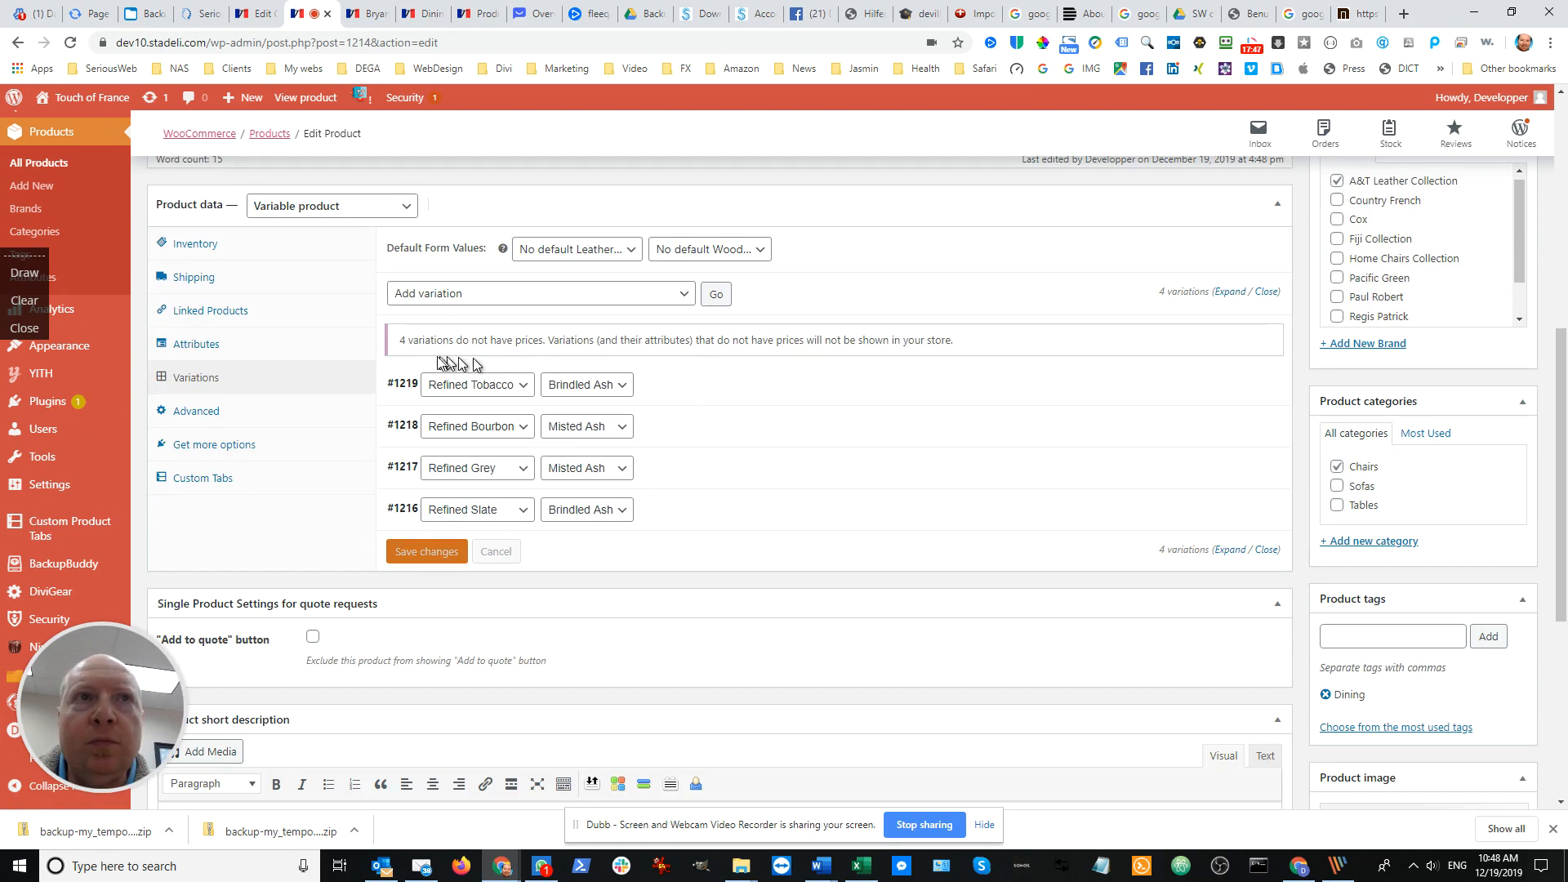
left_click(708, 379)
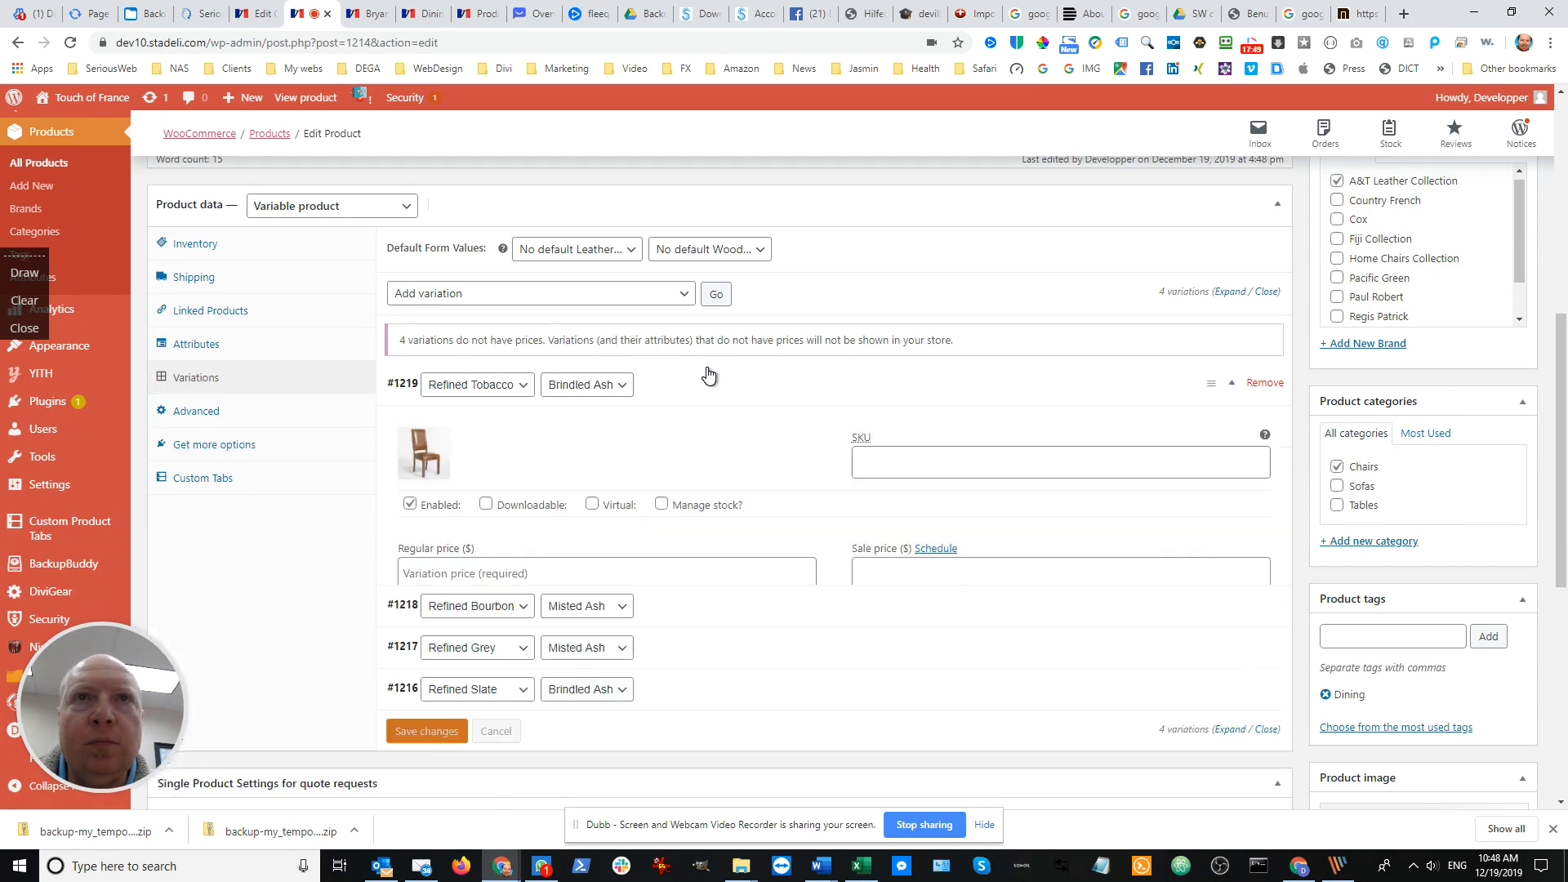
scroll(721, 383, "down", 1)
scroll(722, 384, "down", 1)
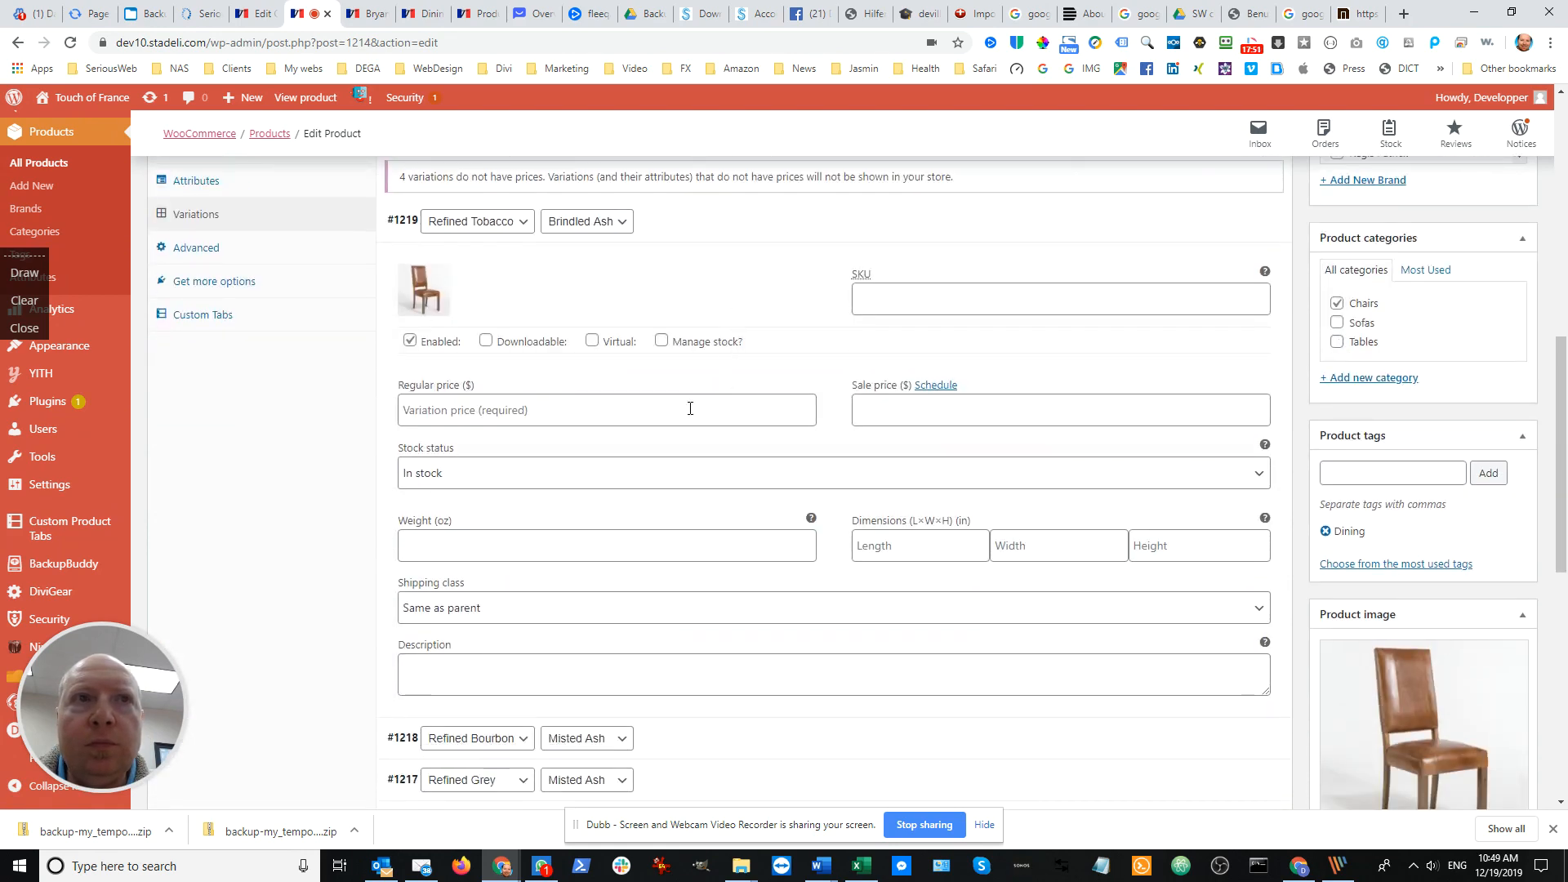
left_click(688, 403)
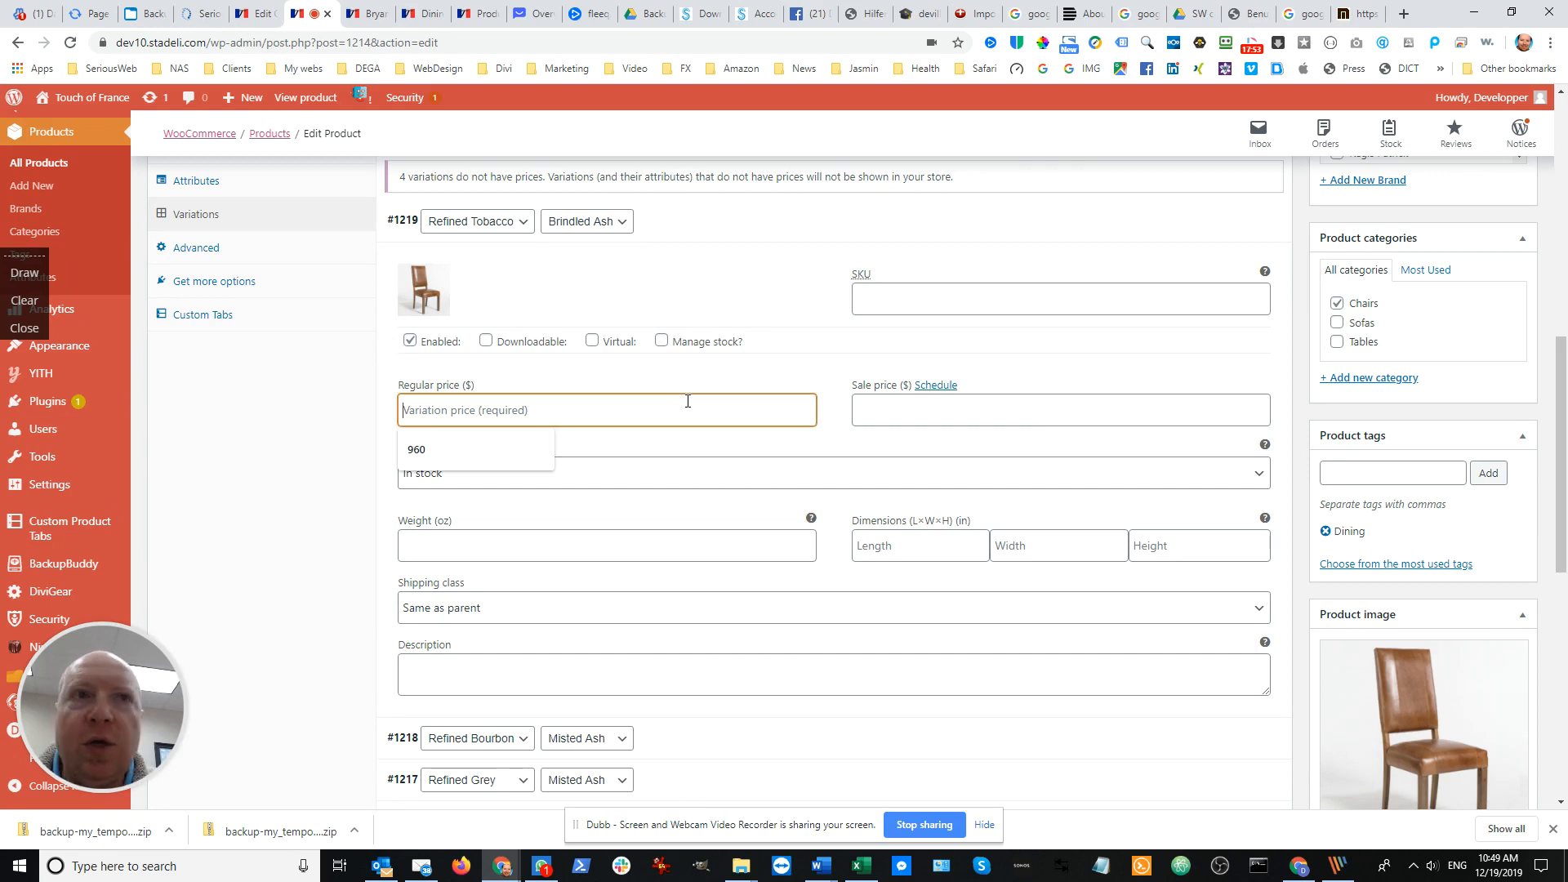
type("960")
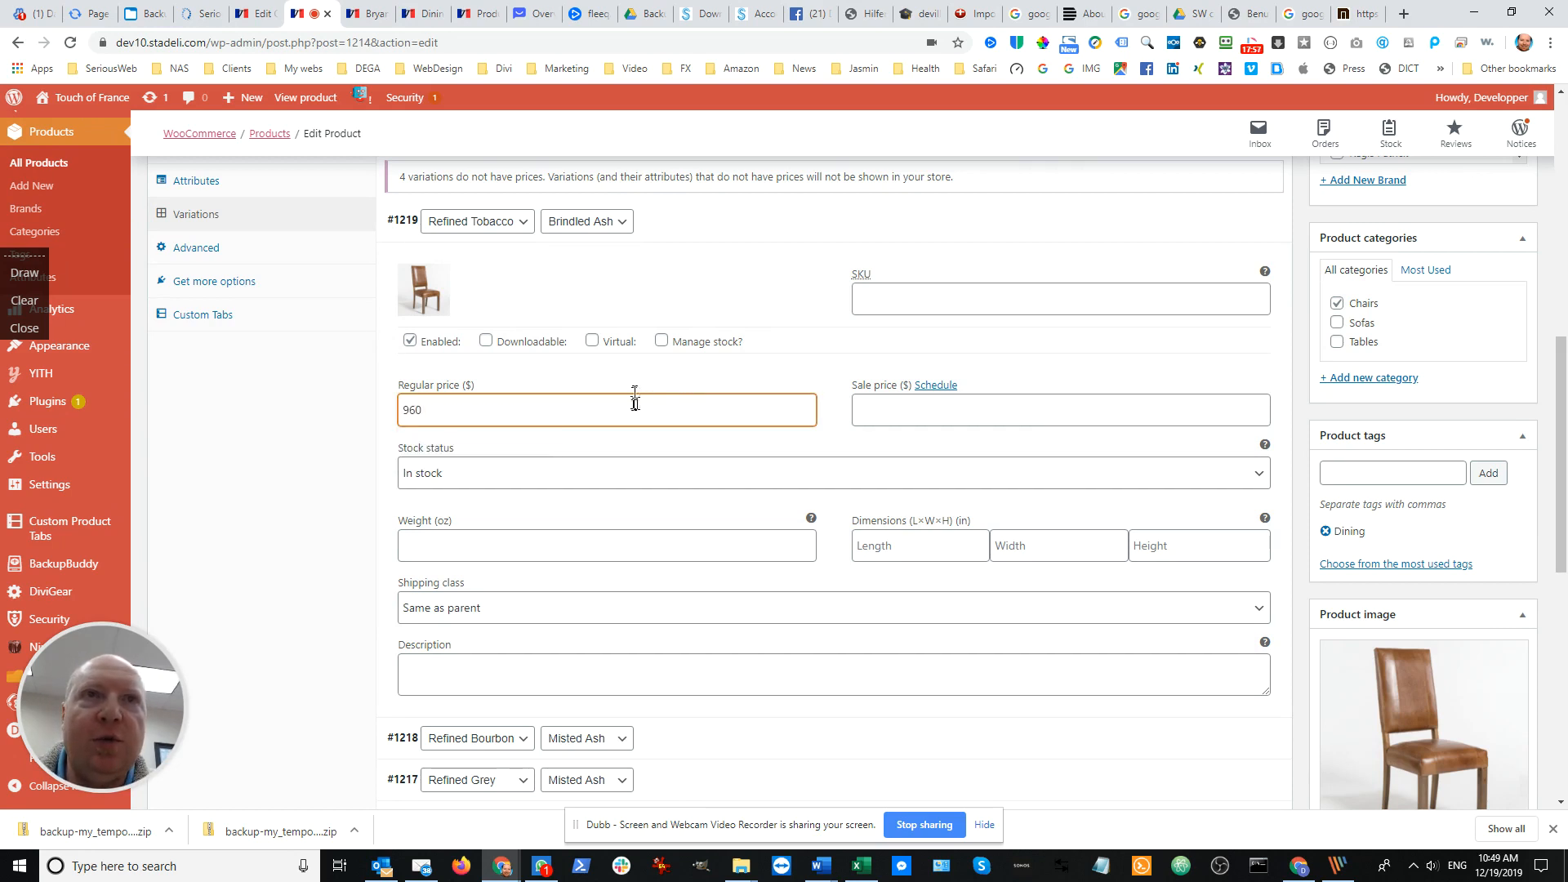
Change the regular price of the Refined Tobacco / Brindled Ash variation to 500
scroll(844, 384, "down", 3)
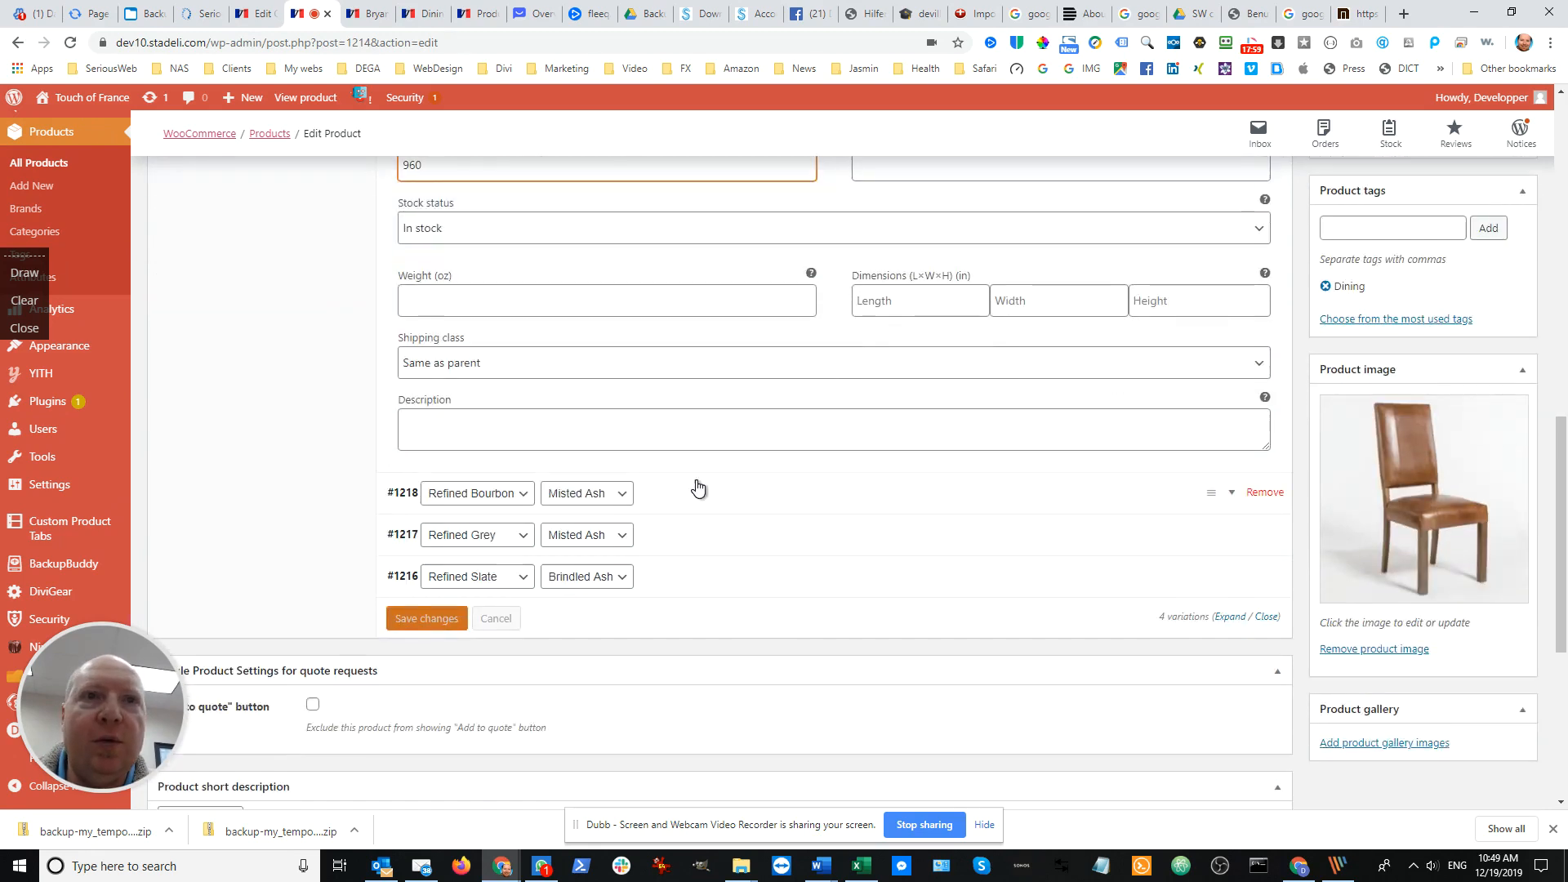
left_click(700, 501)
scroll(630, 441, "up", 4)
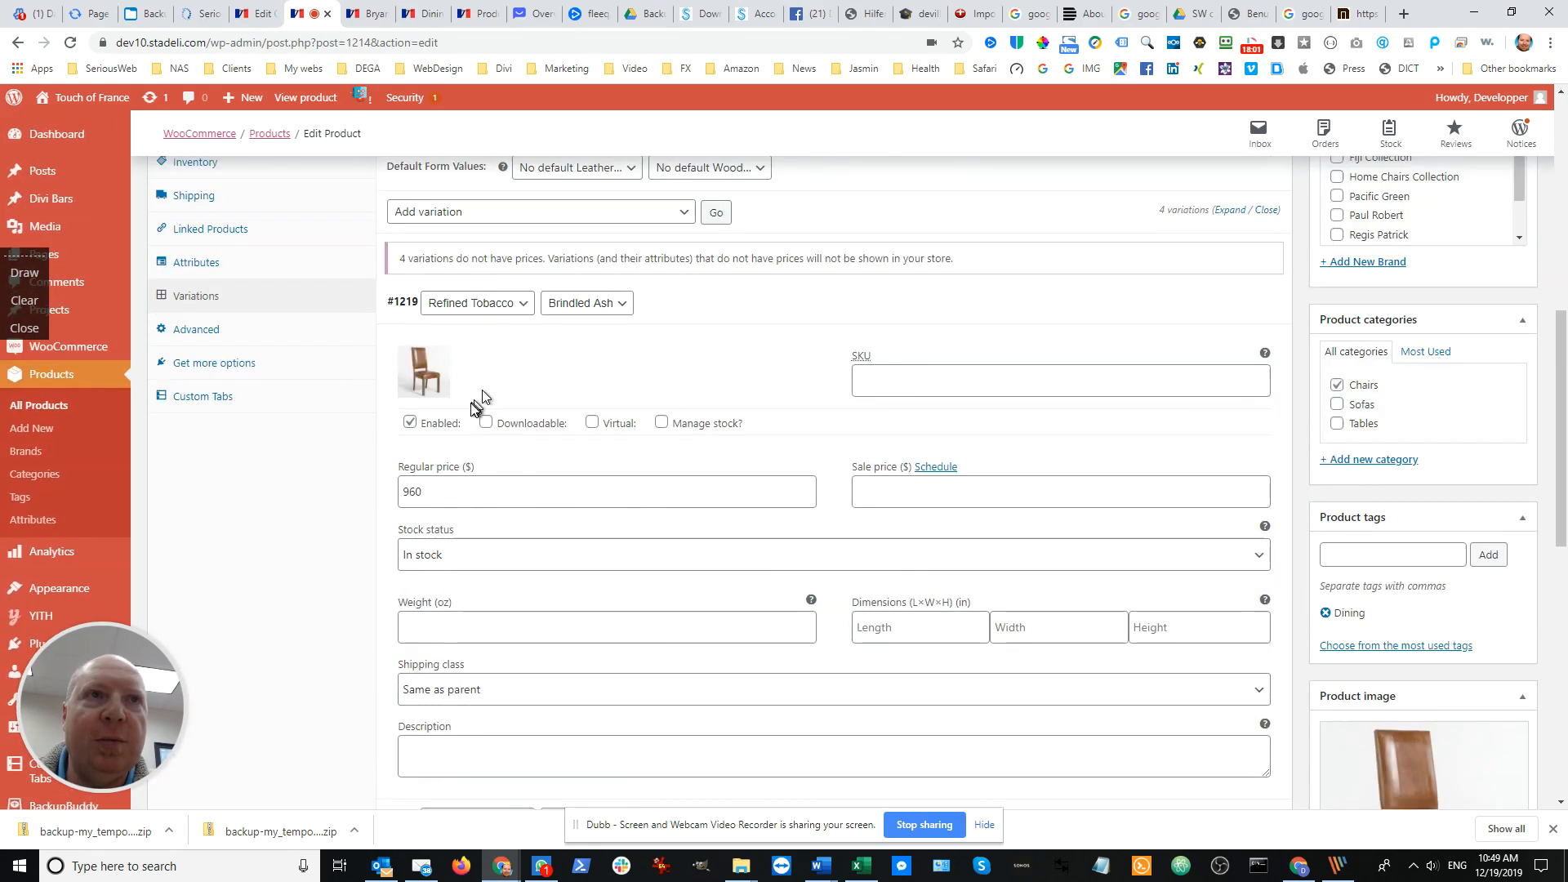
left_click_drag(477, 500, 333, 501)
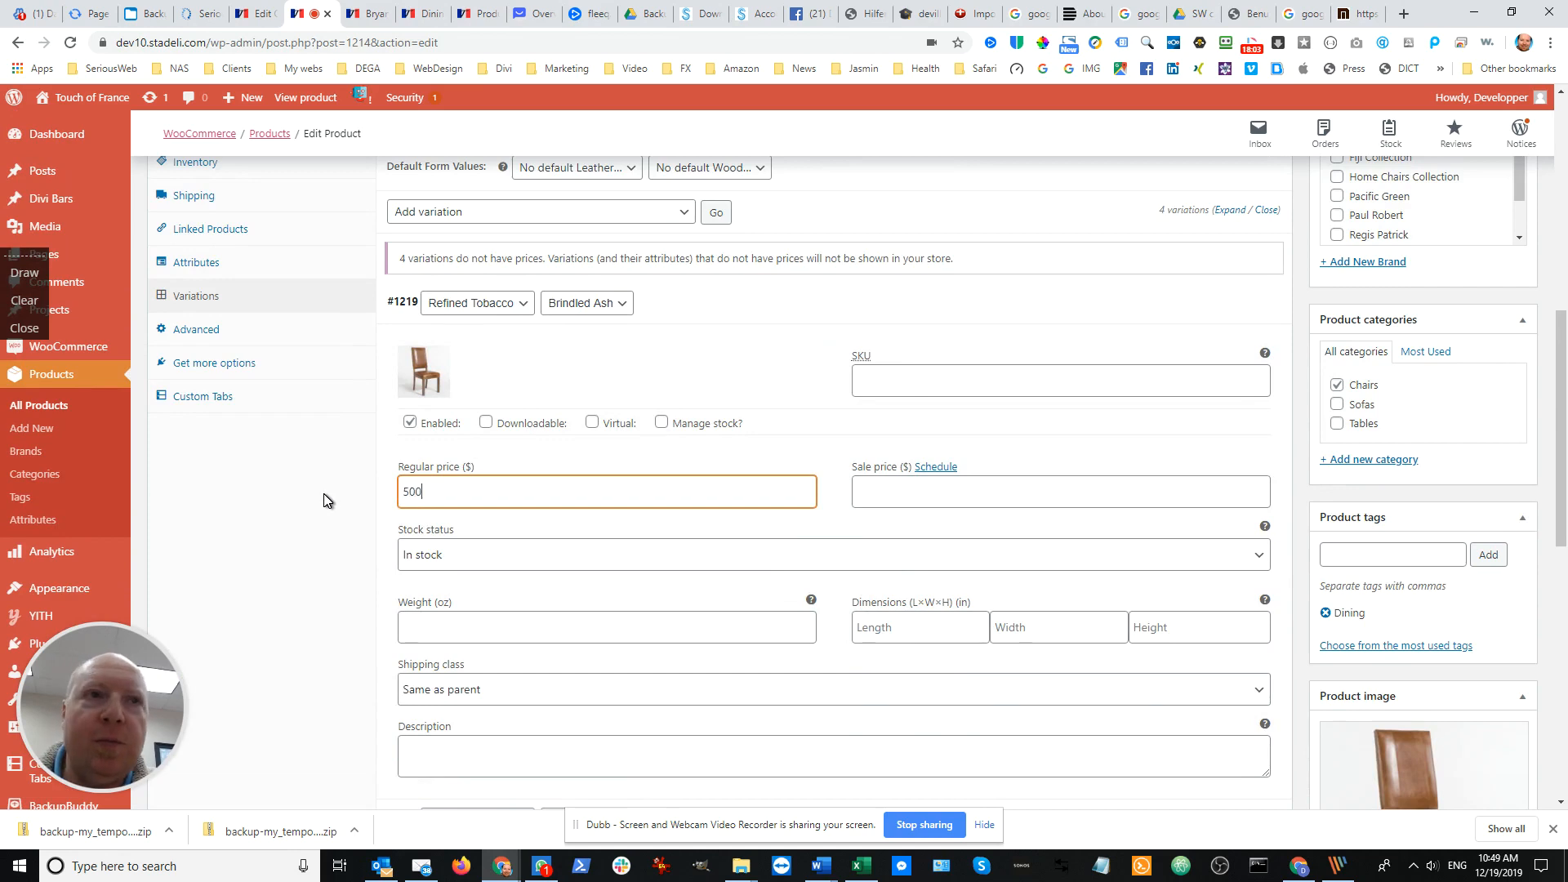
type("500")
Expand the Refined Bourbon / Misted Ash variation and set its regular price to 500
scroll(549, 497, "down", 6)
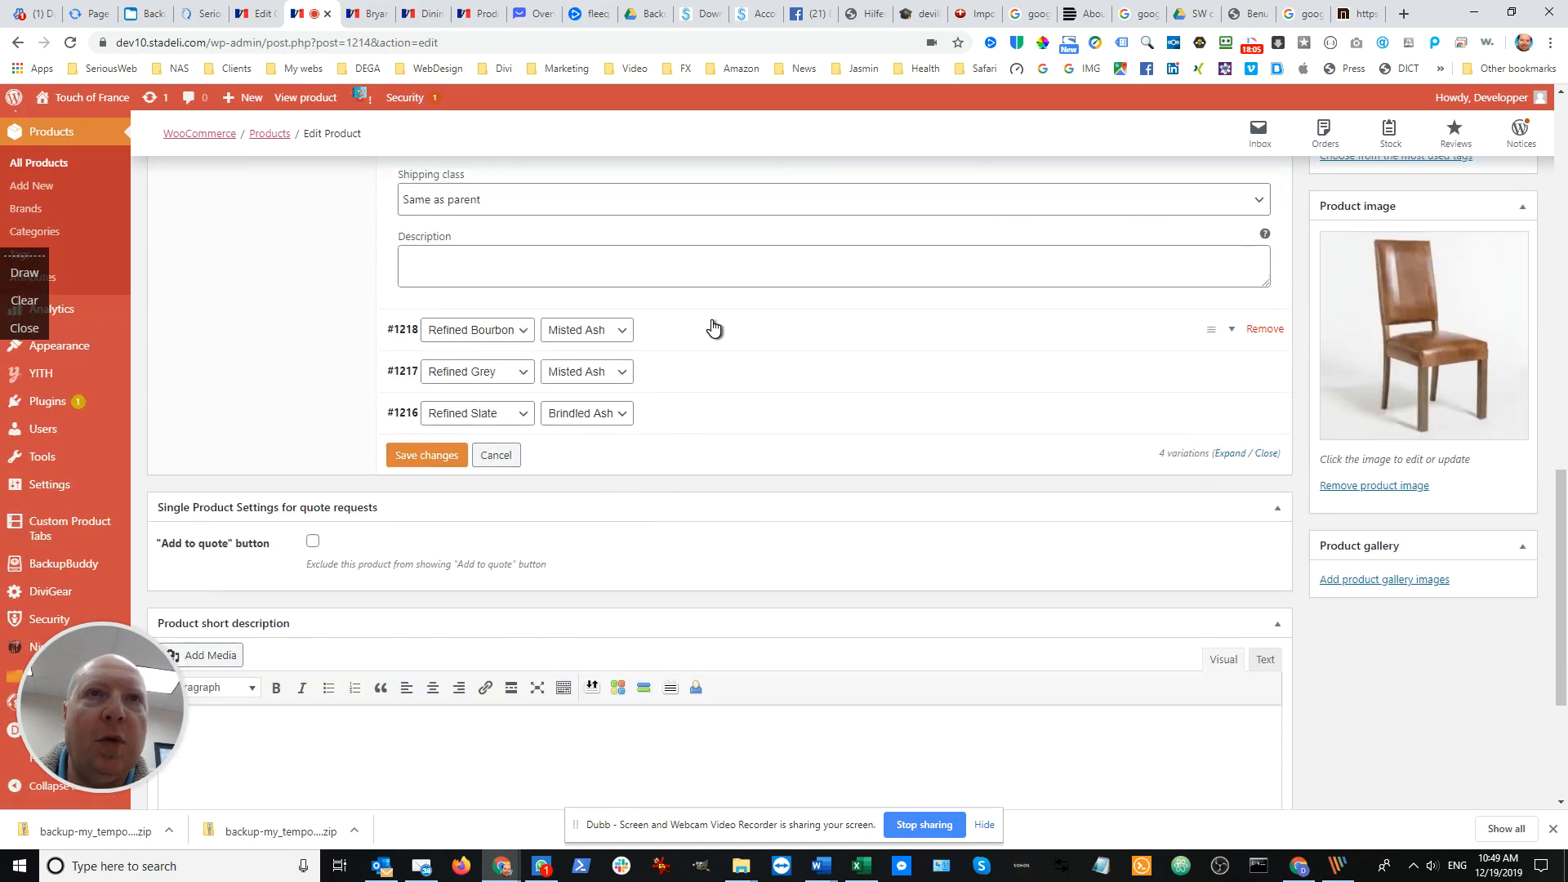
left_click(715, 329)
left_click(494, 518)
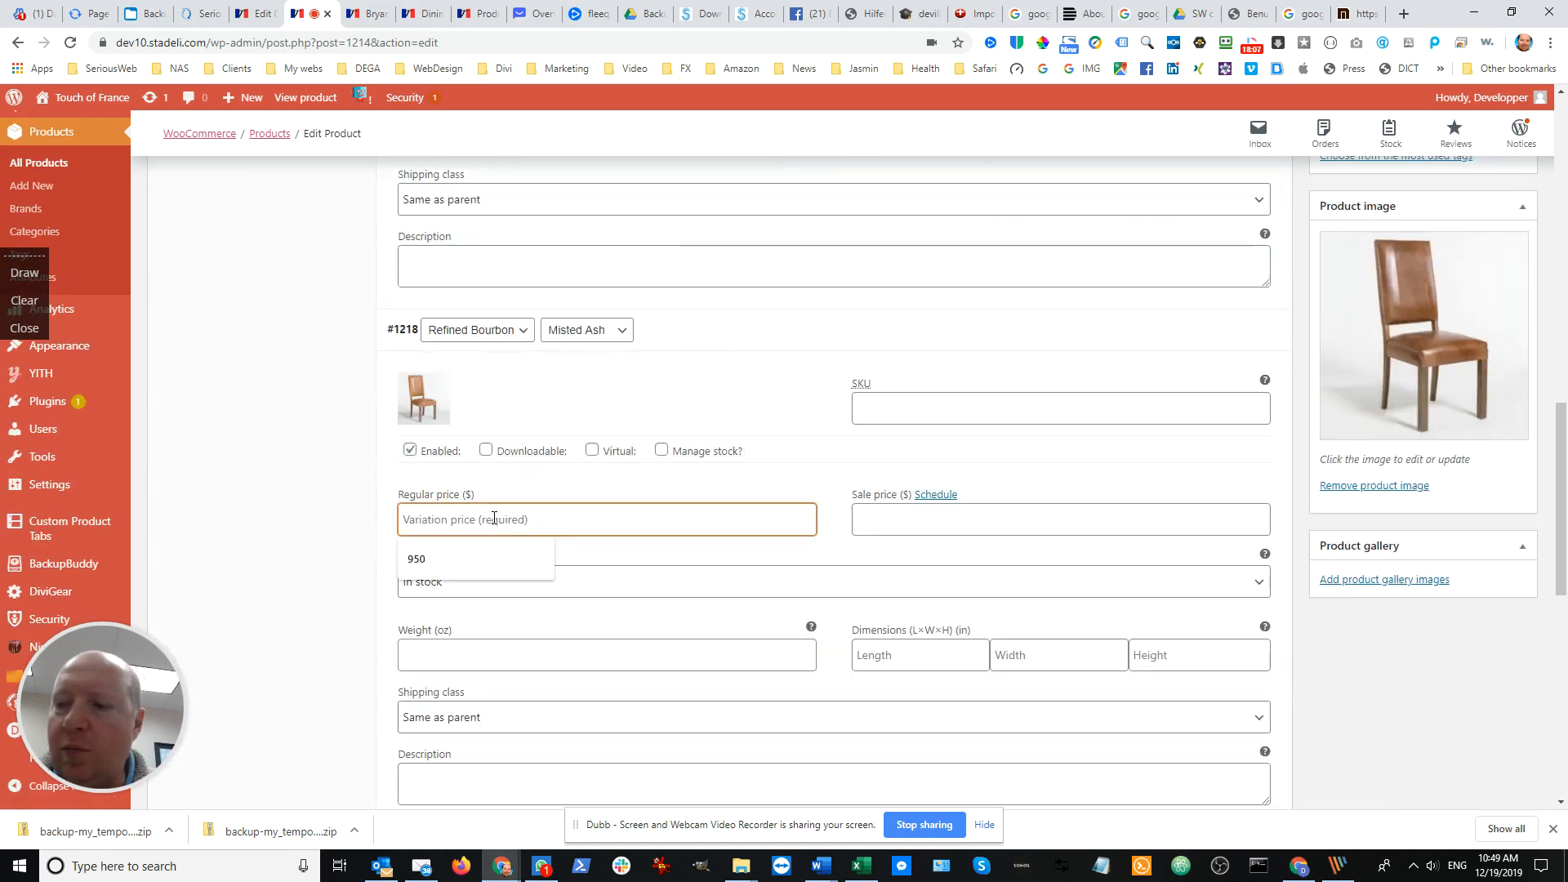
type("500")
Expand the Refined Grey / Misted Ash variation and set its regular price to 500
scroll(497, 519, "down", 4)
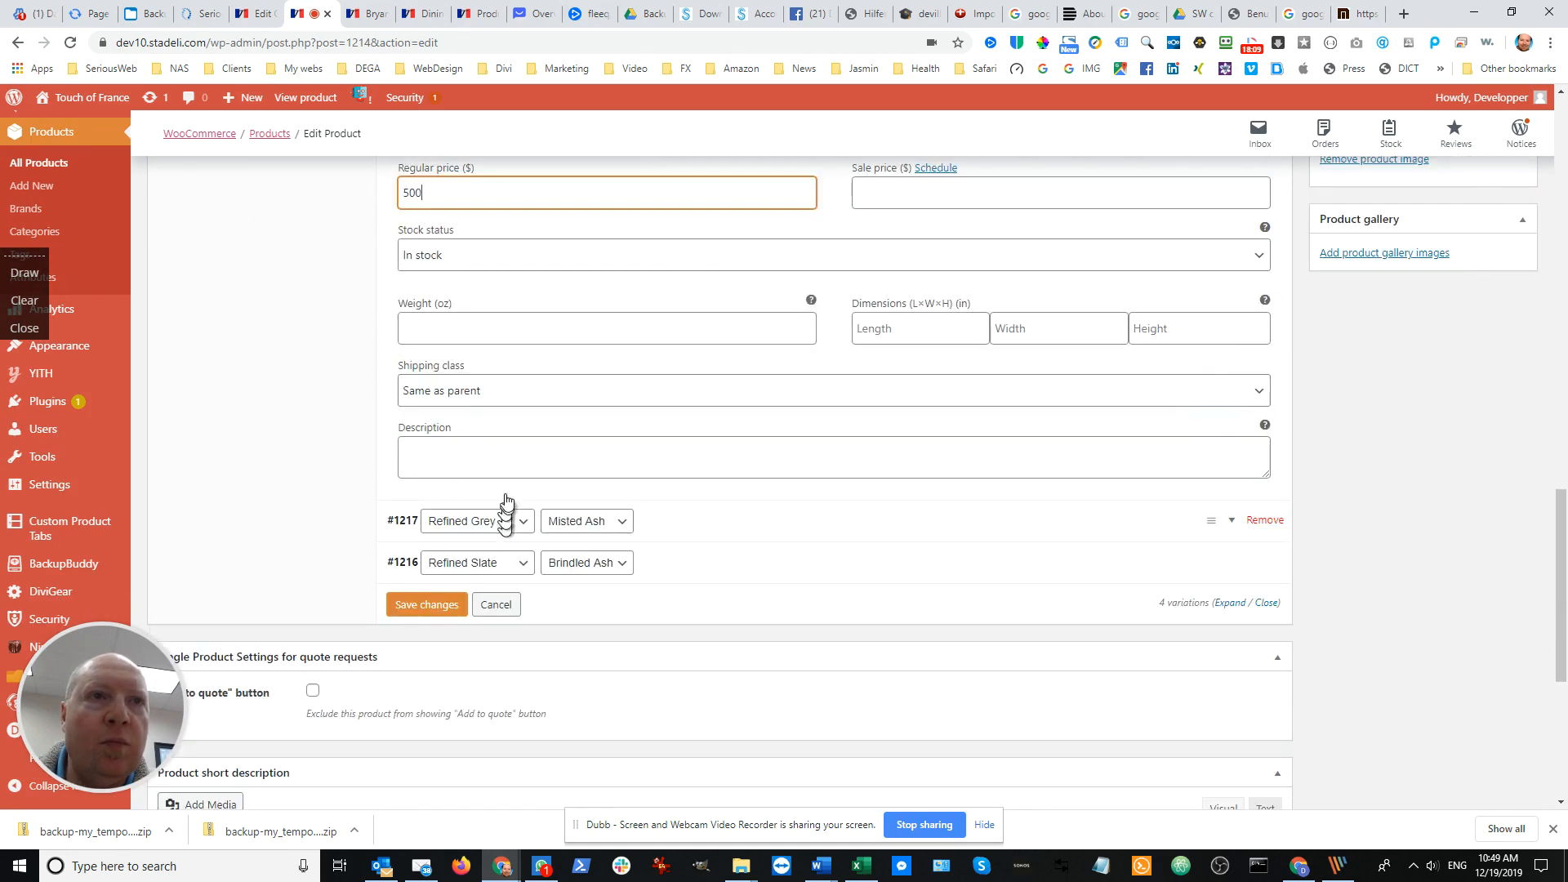
left_click(707, 531)
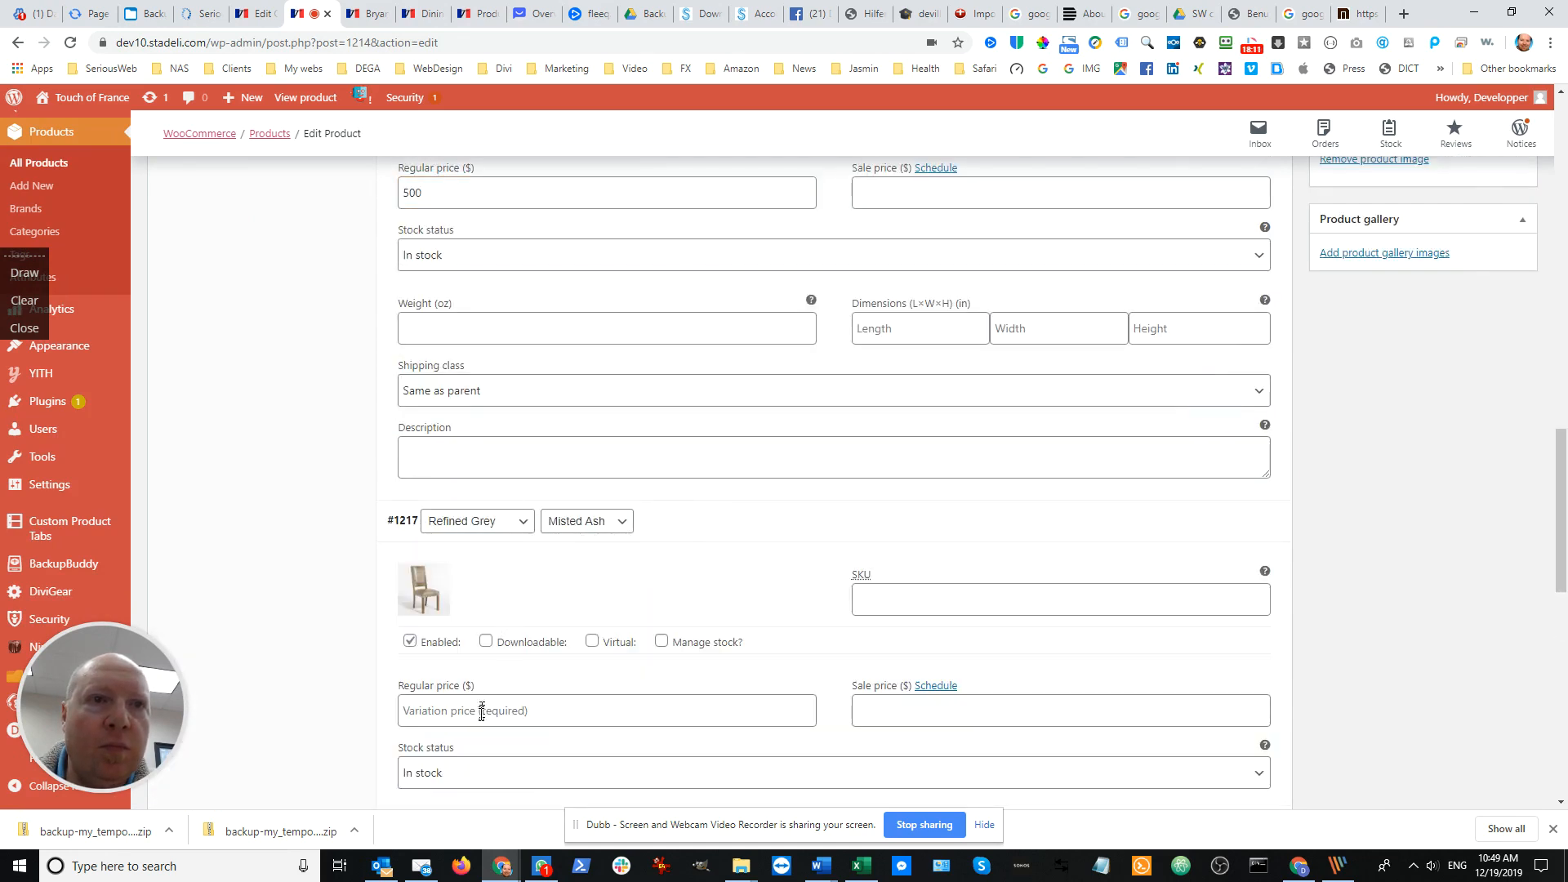
left_click(477, 700)
type("500")
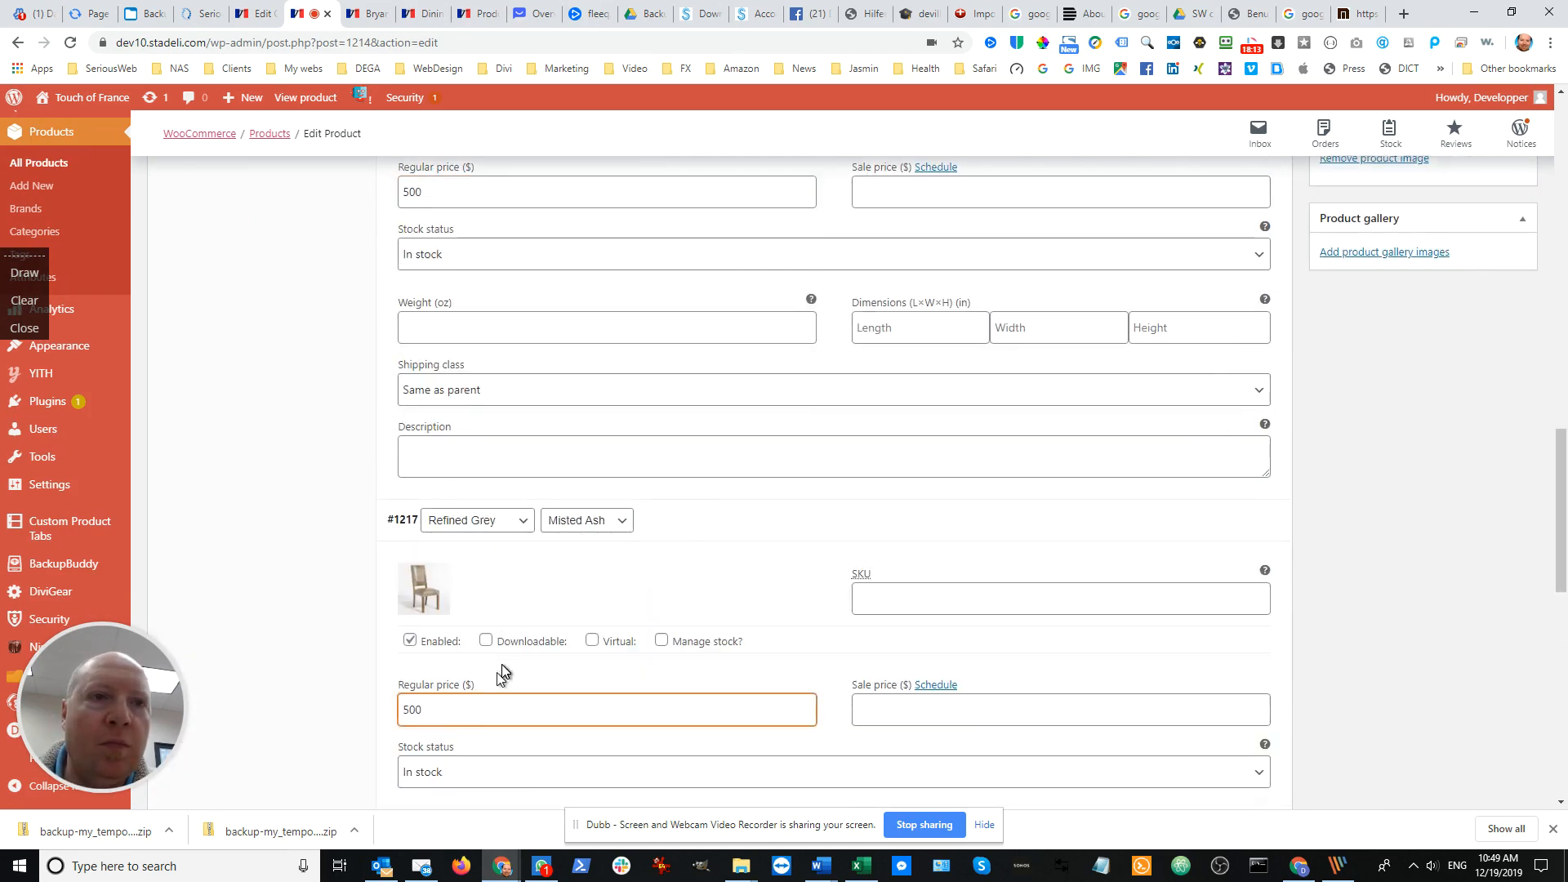
Set the regular price of the Refined Slate / Brindled Ash variation to 500 and save the variation changes
scroll(501, 672, "down", 5)
left_click(687, 629)
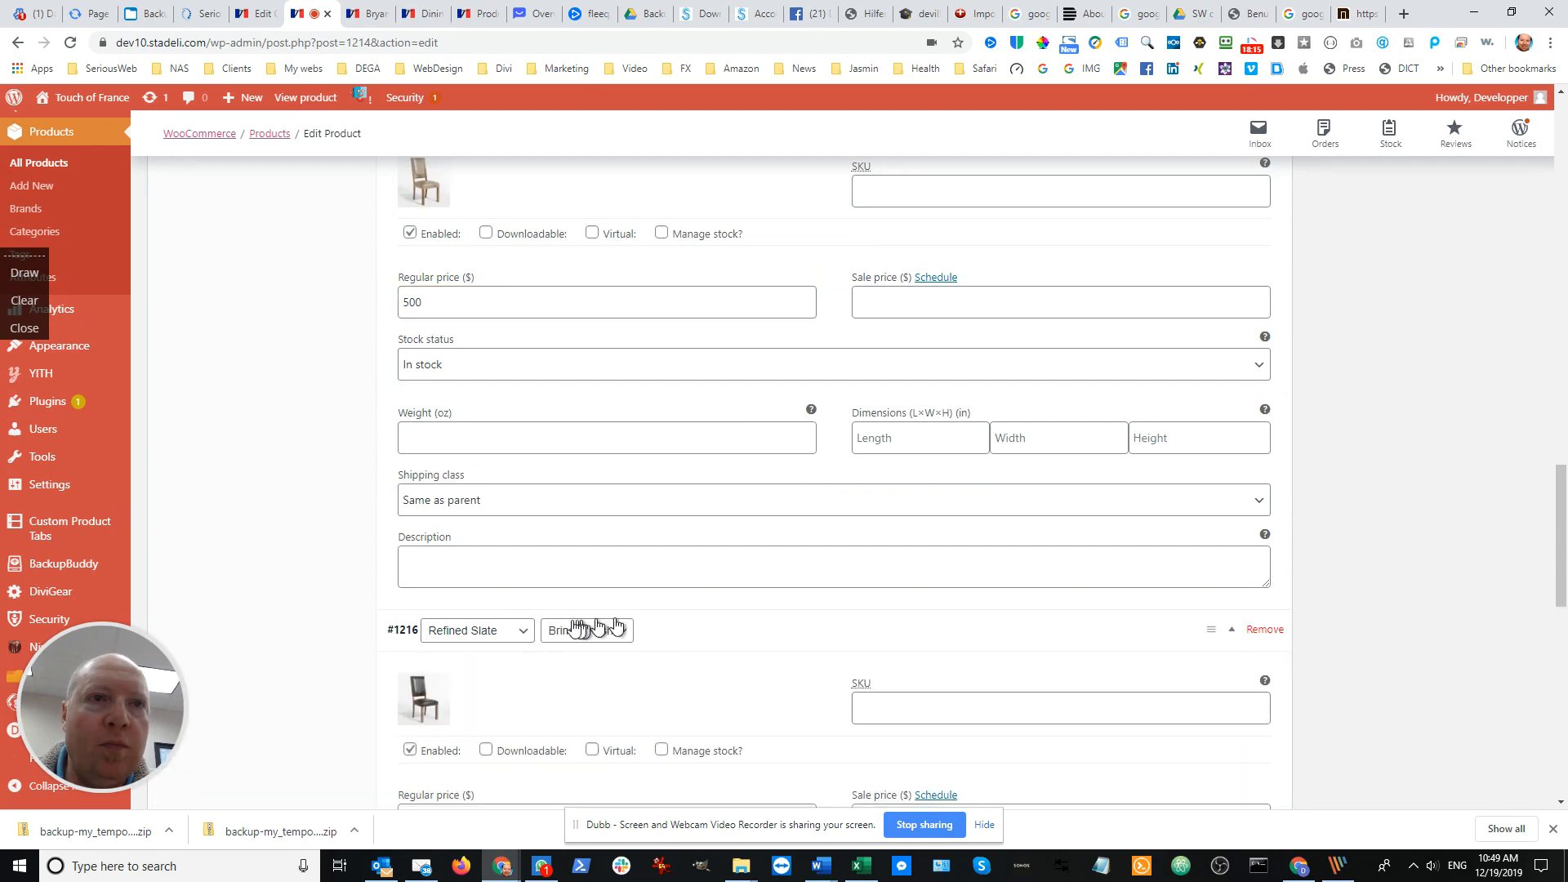
scroll(486, 758, "down", 3)
left_click(528, 576)
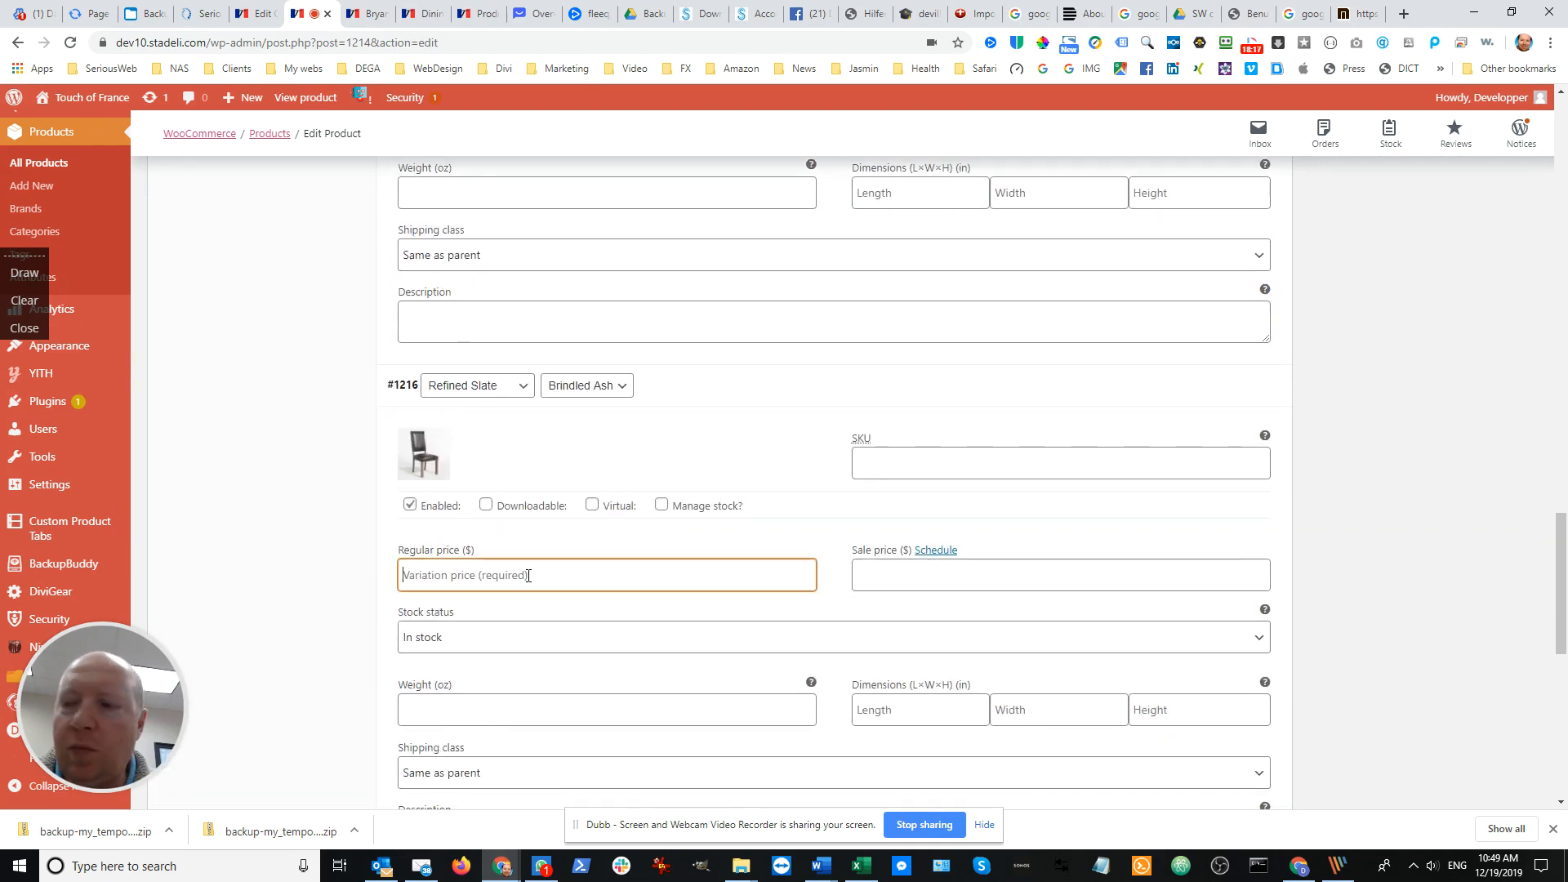
type("500")
scroll(539, 582, "down", 4)
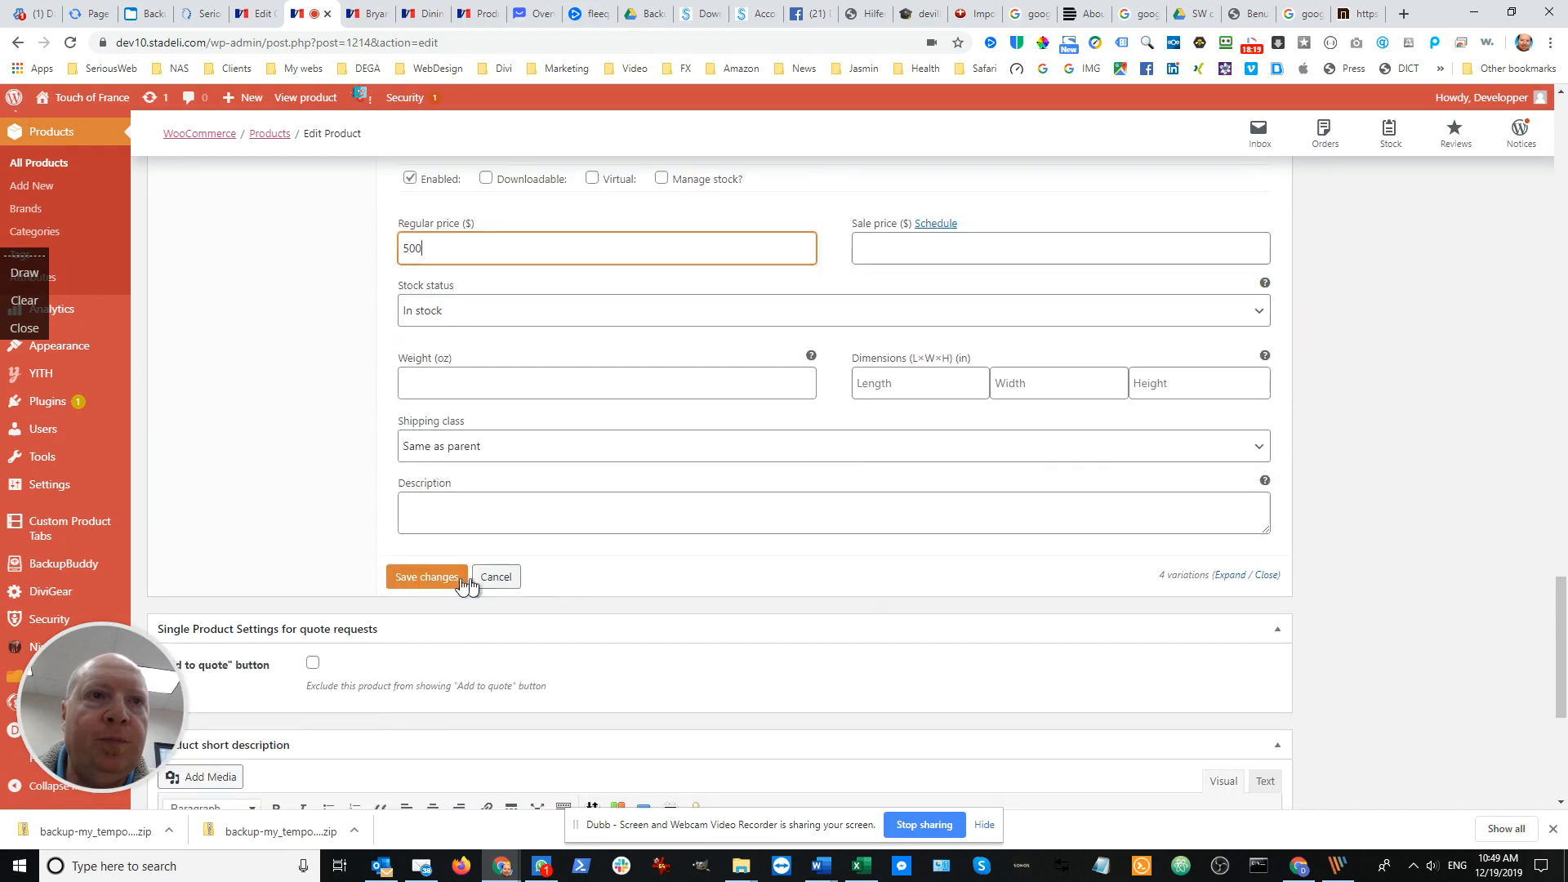
left_click(437, 582)
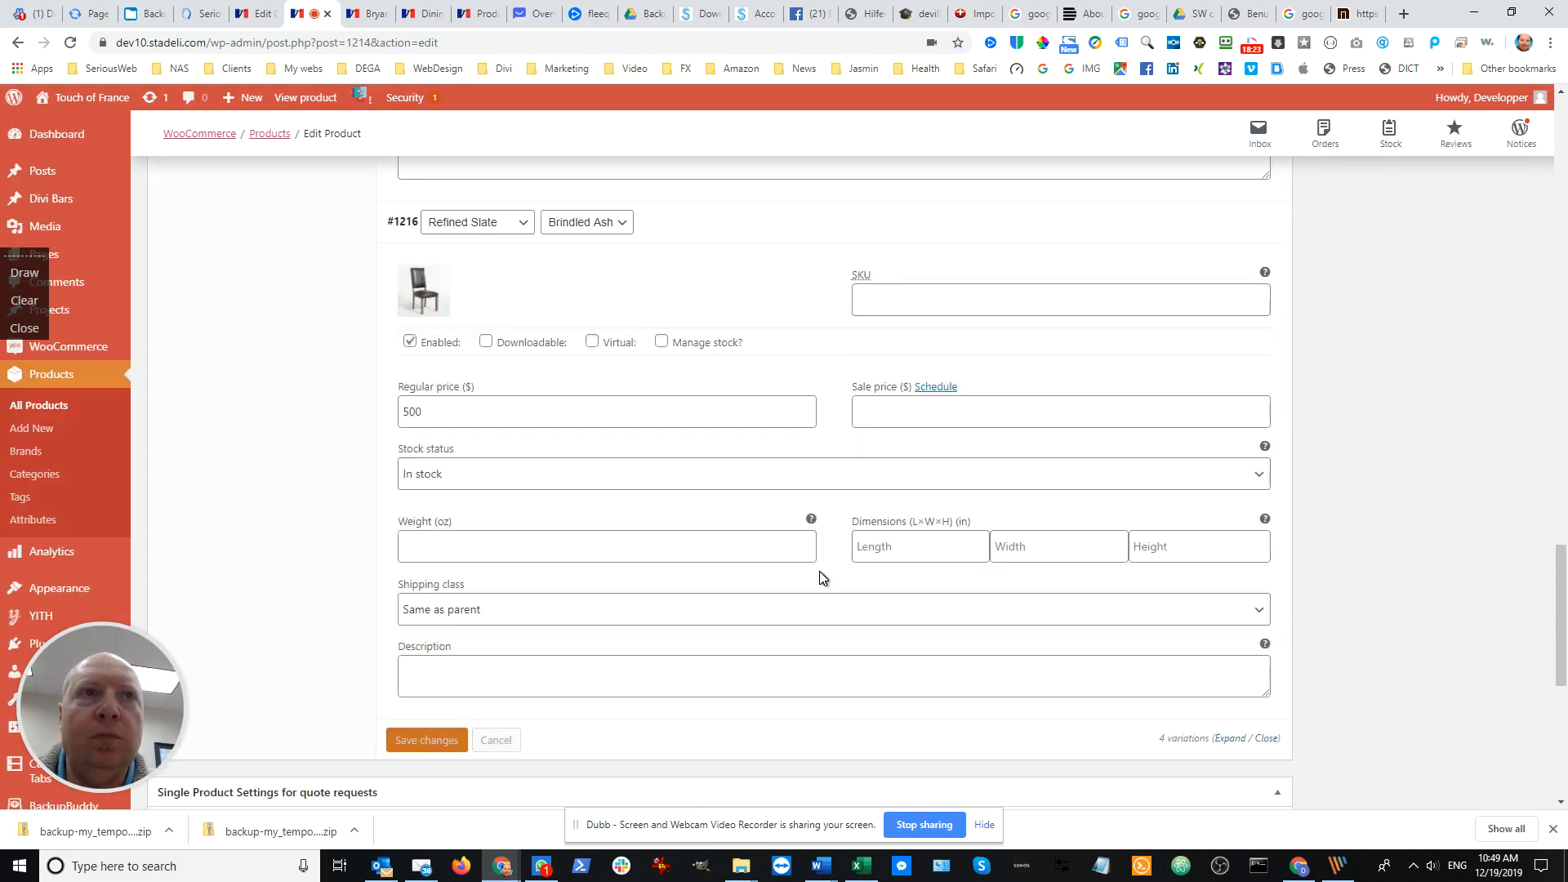
Update the published Bryant Refined Dining Chairs product with the priced variations
scroll(1029, 494, "up", 3)
scroll(1128, 432, "up", 3)
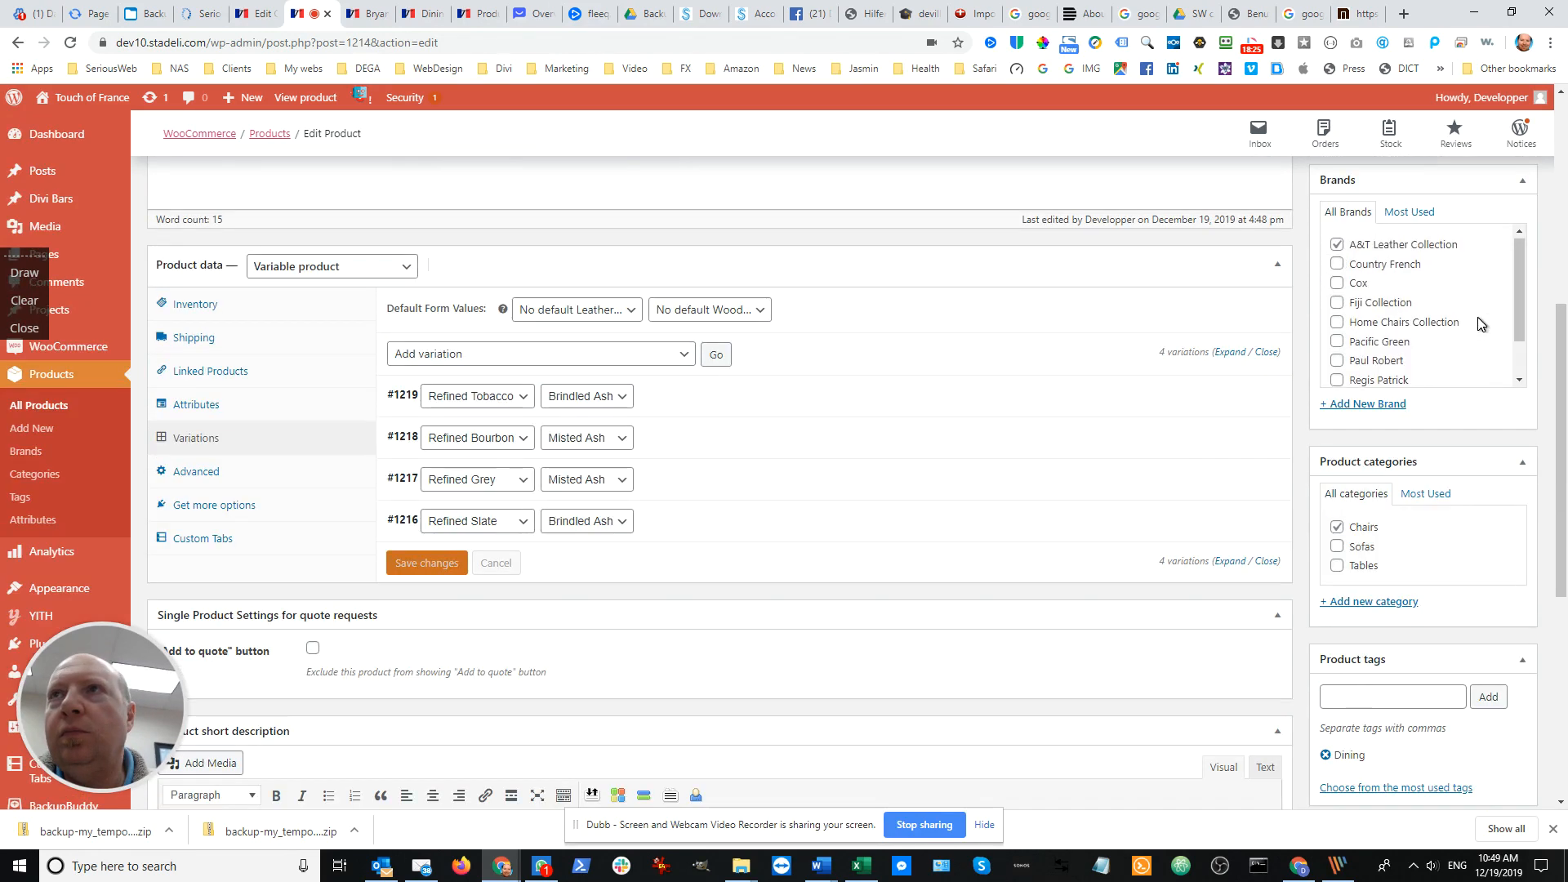
scroll(1462, 389, "down", 1)
scroll(1462, 389, "up", 5)
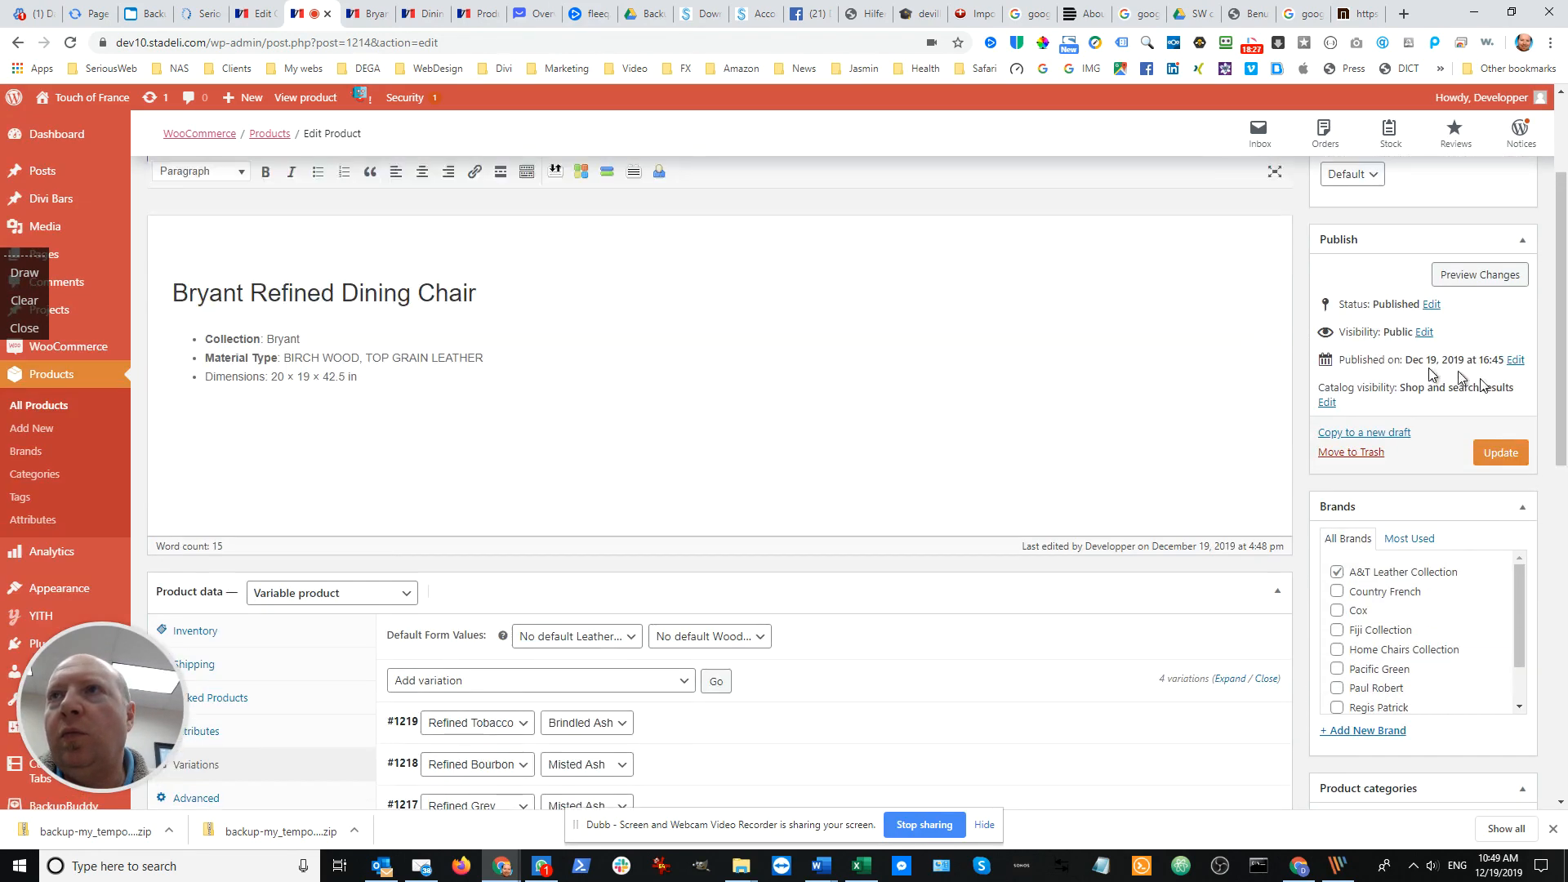
left_click(1501, 454)
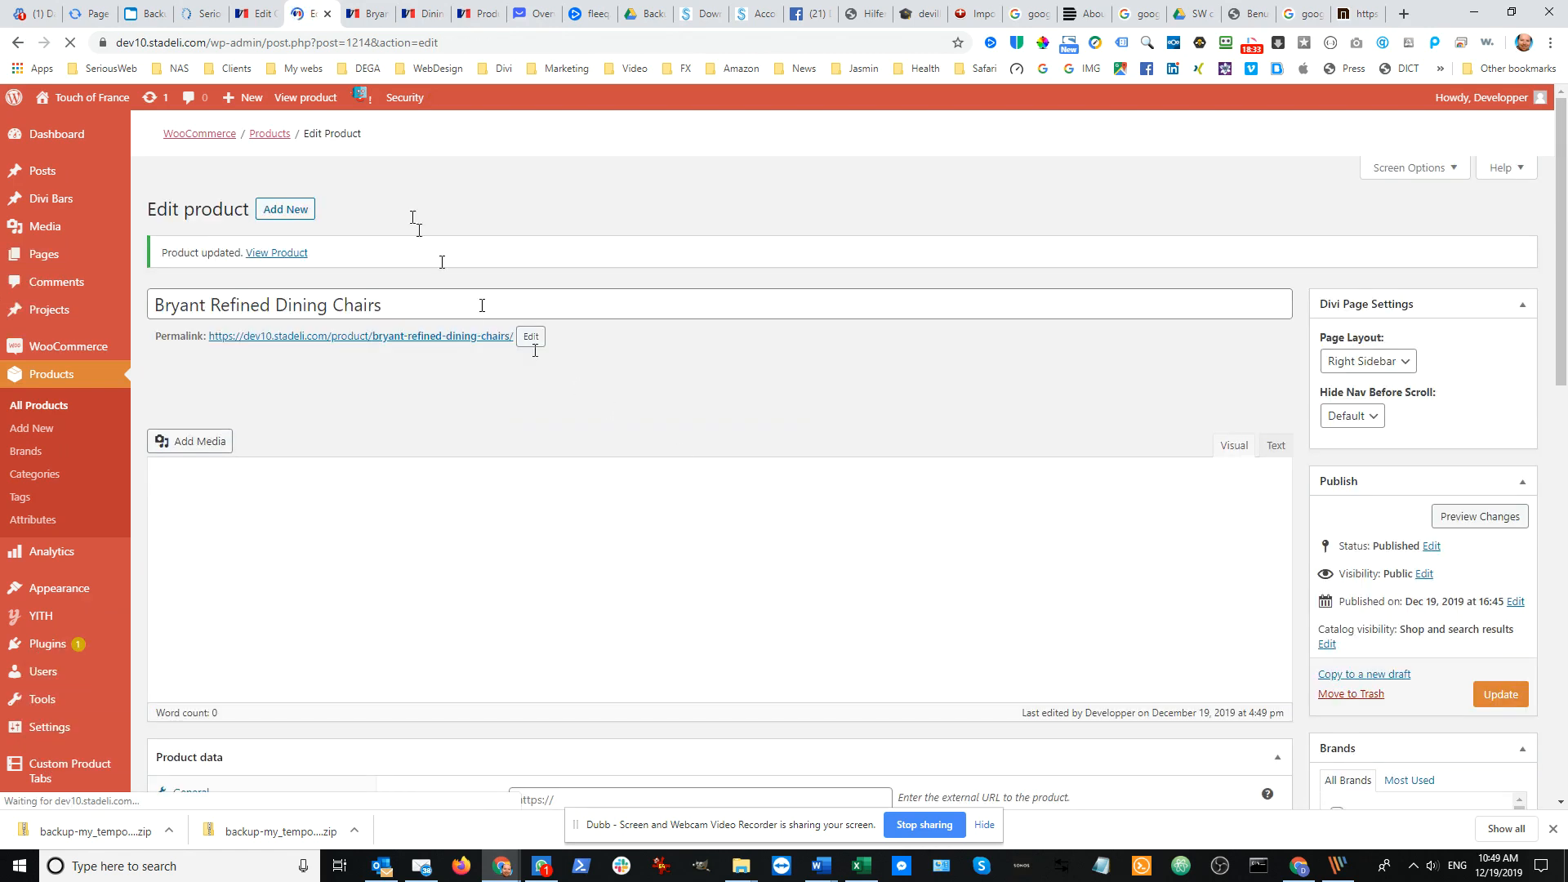
Reload the live product page and try Refined Bourbon leather, then preview Refined Grey leather with Misted Ash wood
left_click(363, 14)
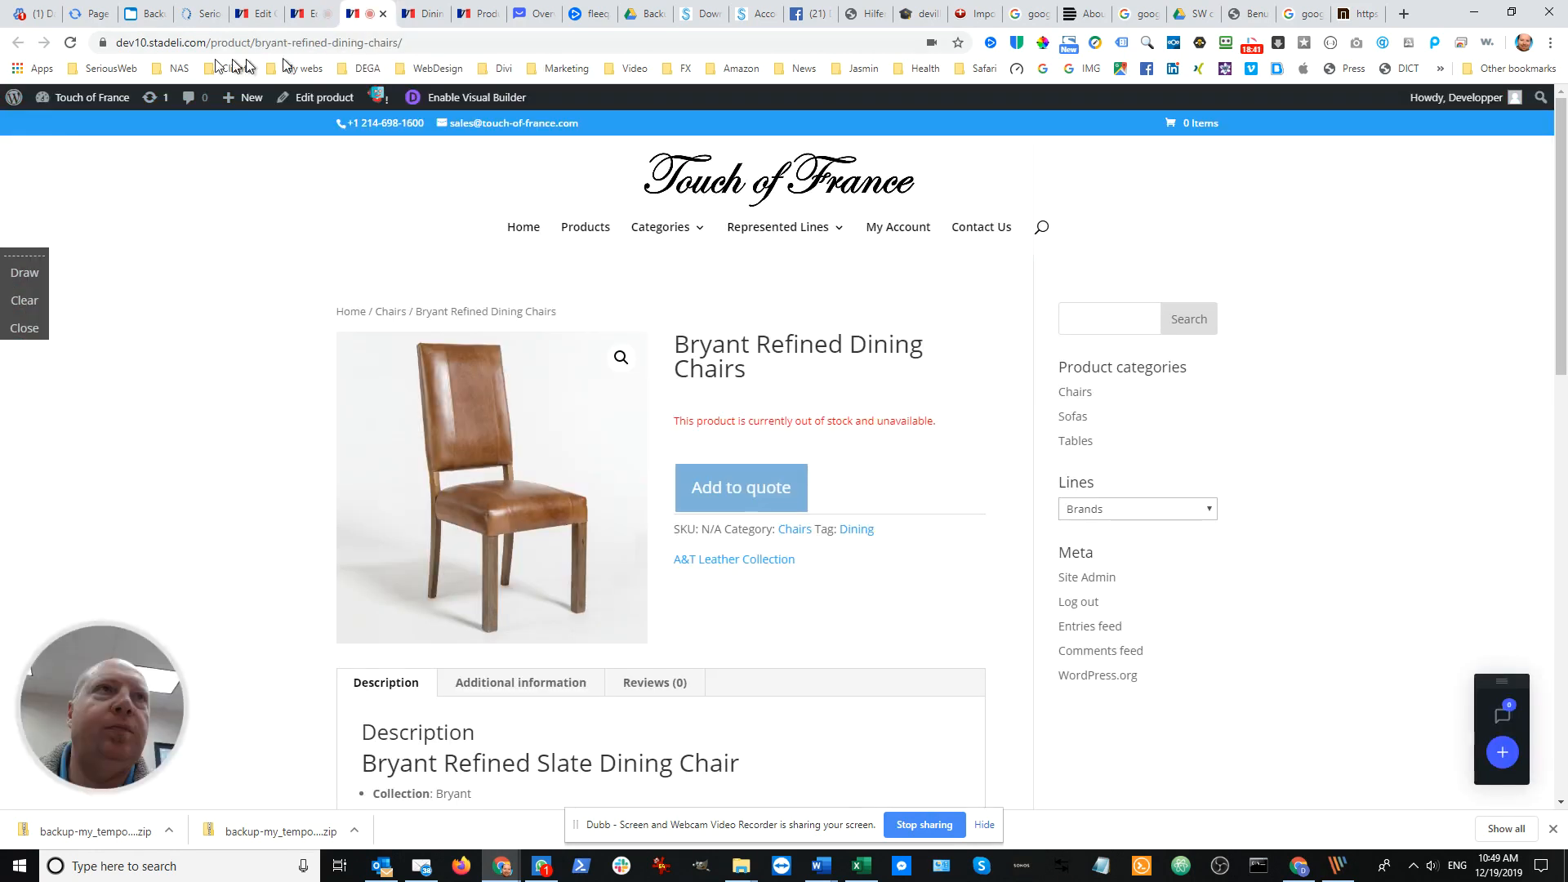
left_click(75, 45)
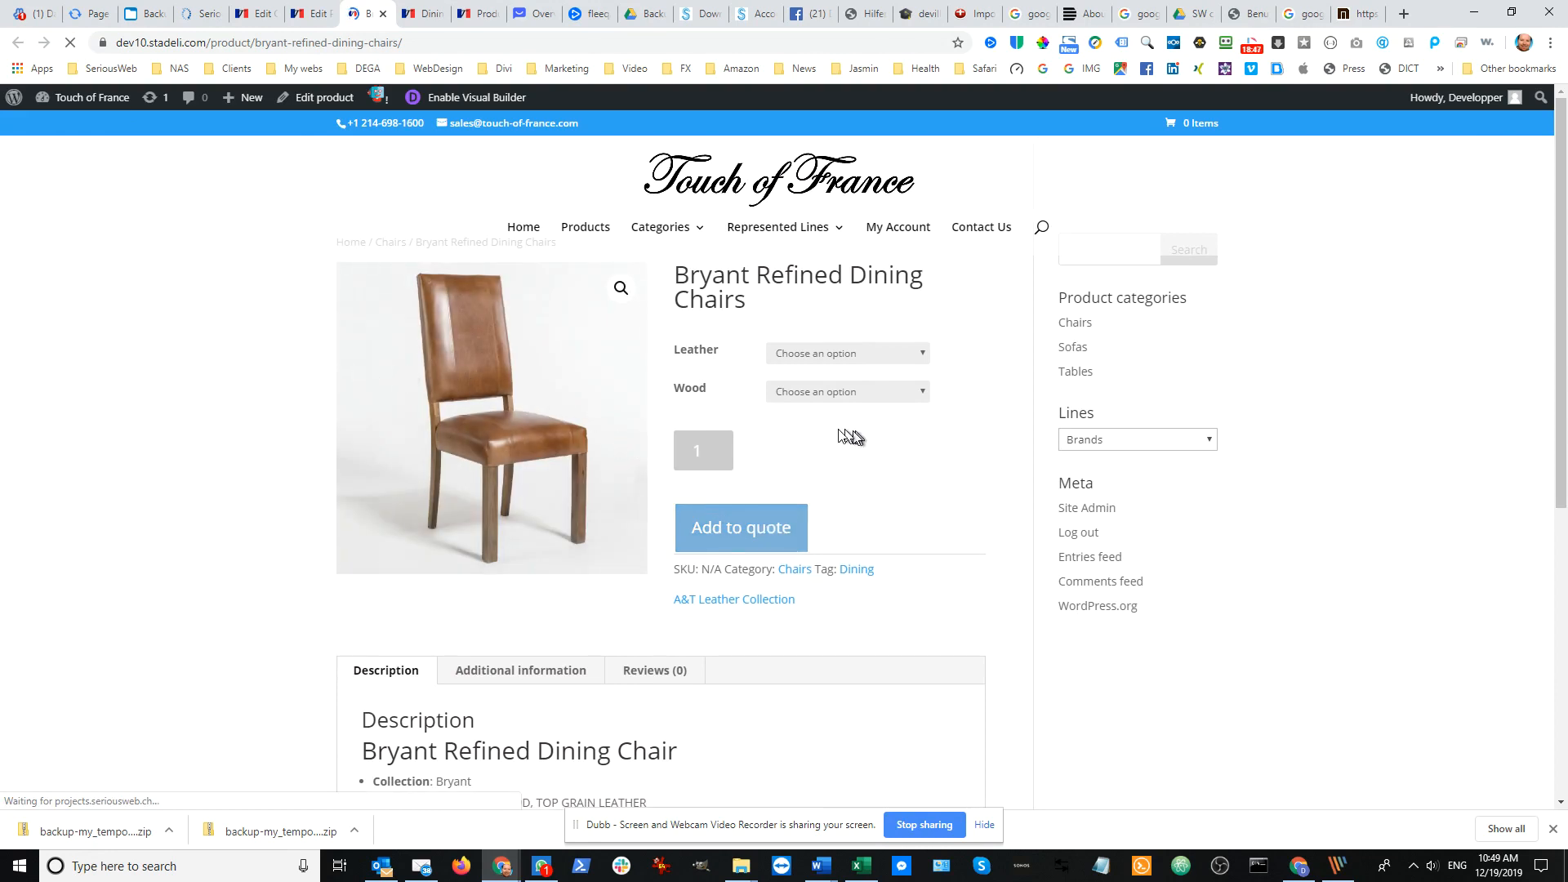
left_click(919, 357)
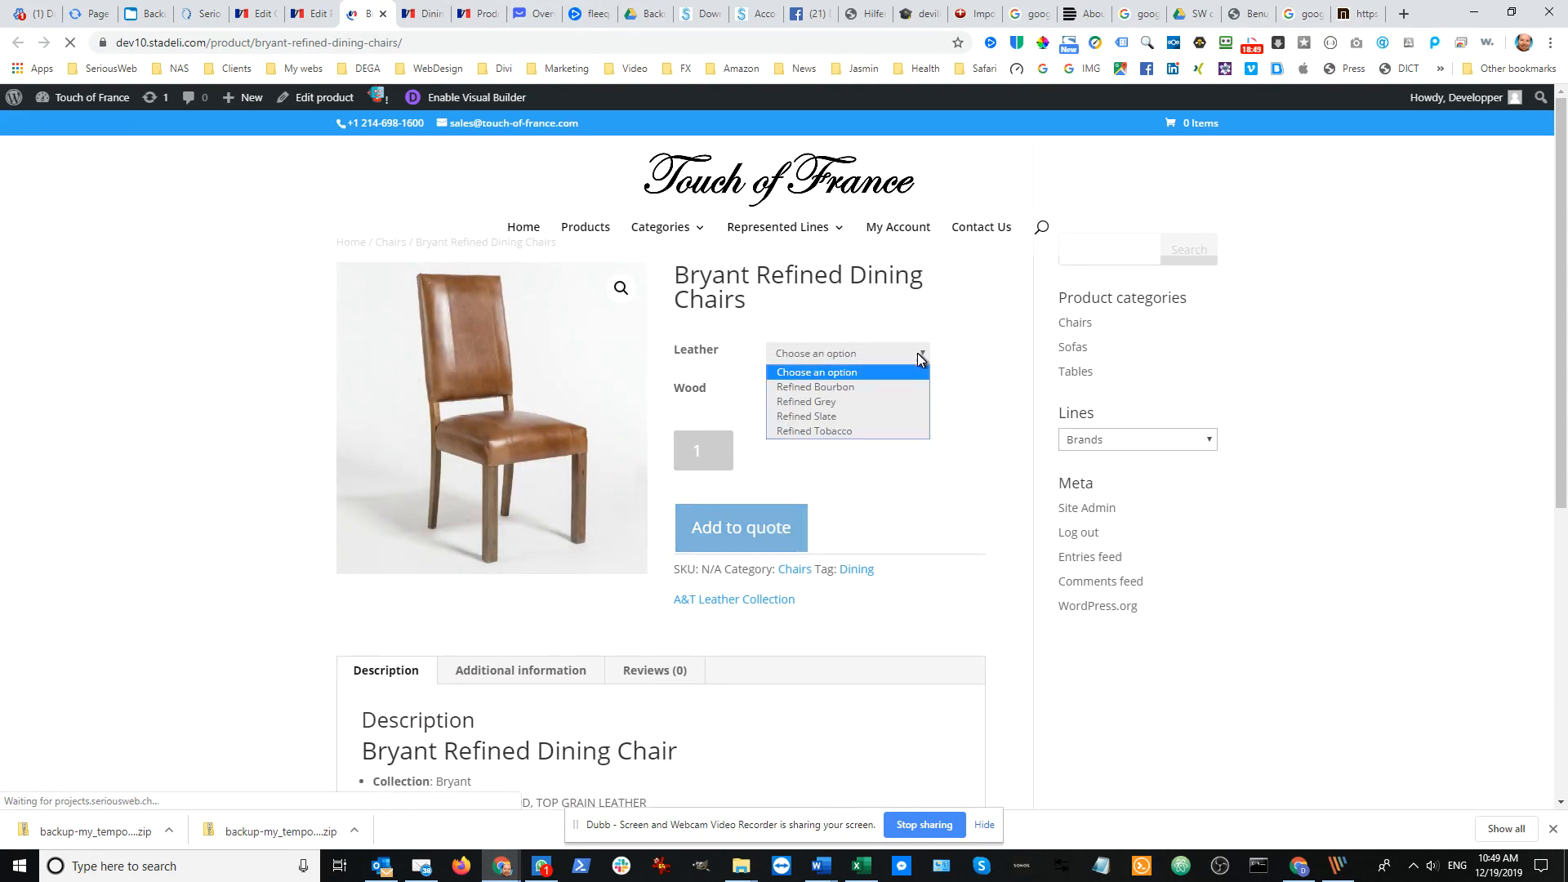
left_click(847, 389)
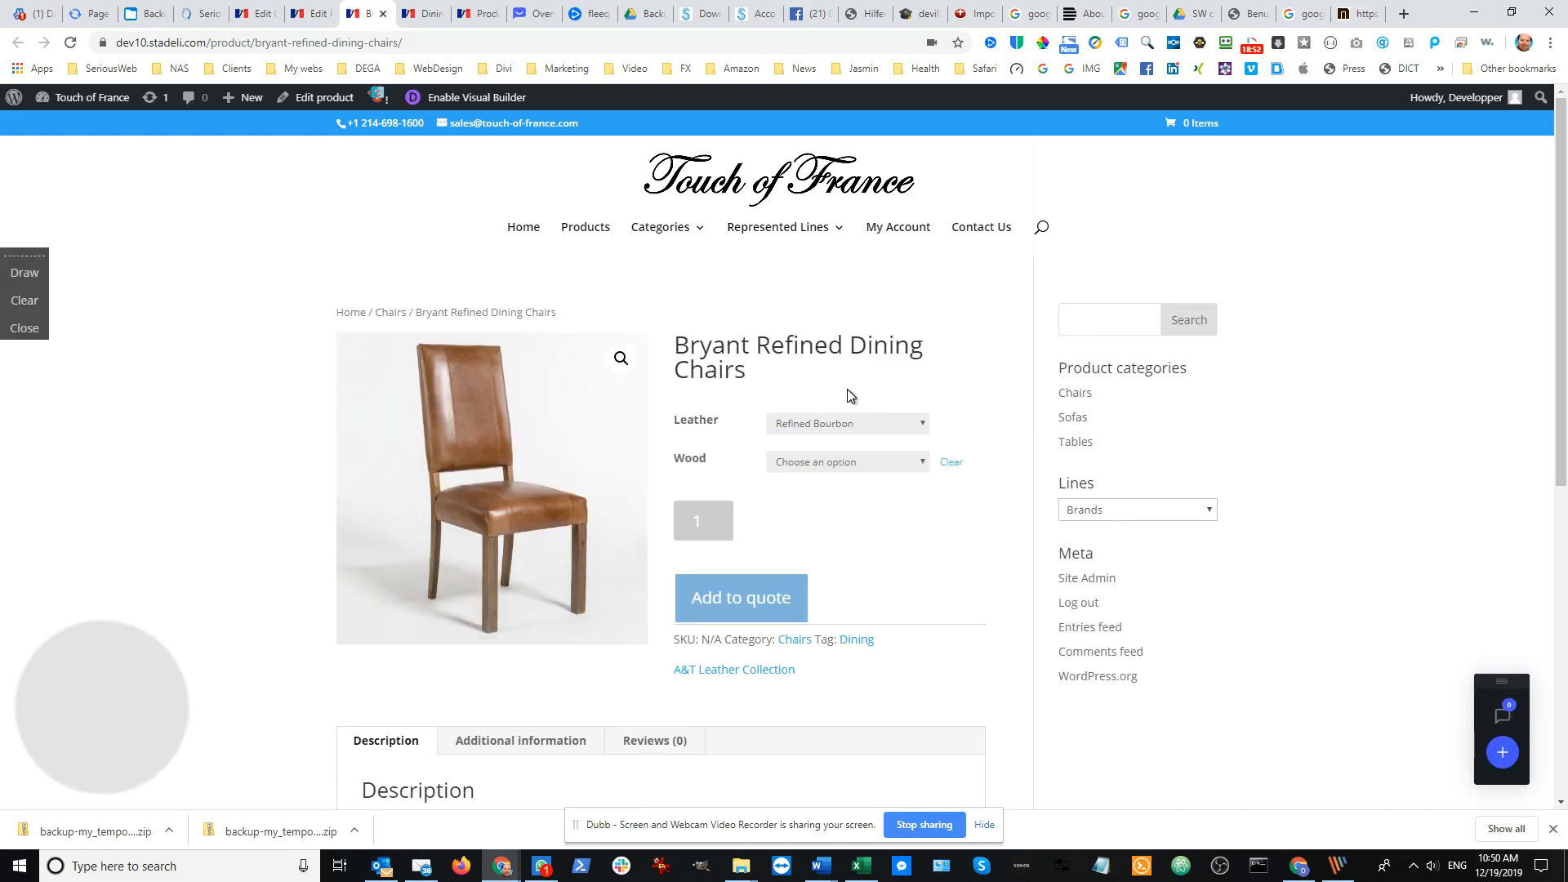
left_click(902, 432)
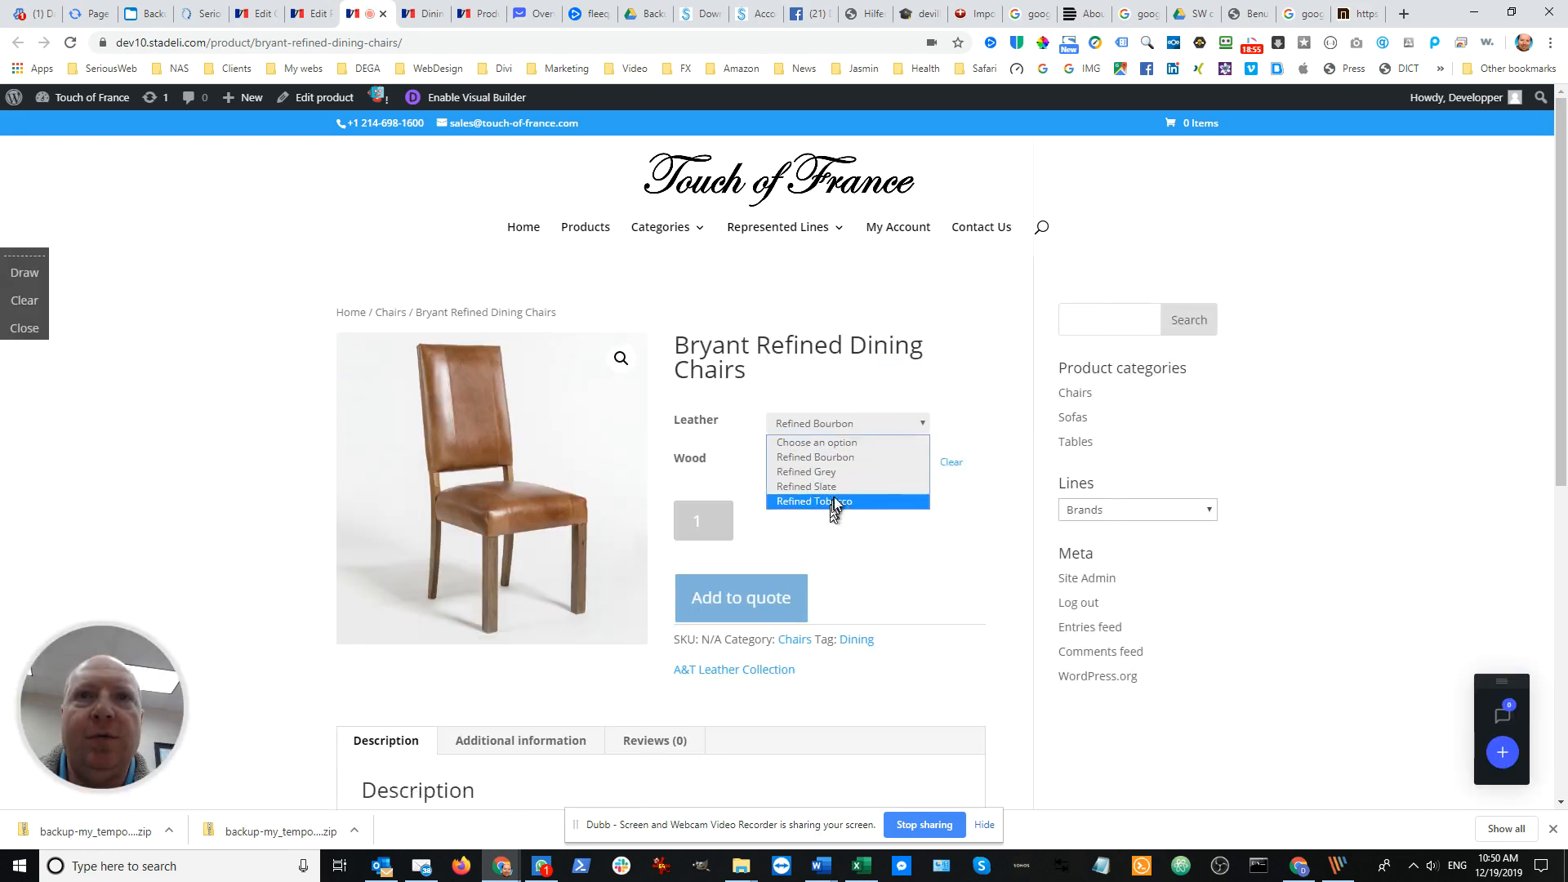
left_click(845, 476)
scroll(959, 441, "down", 2)
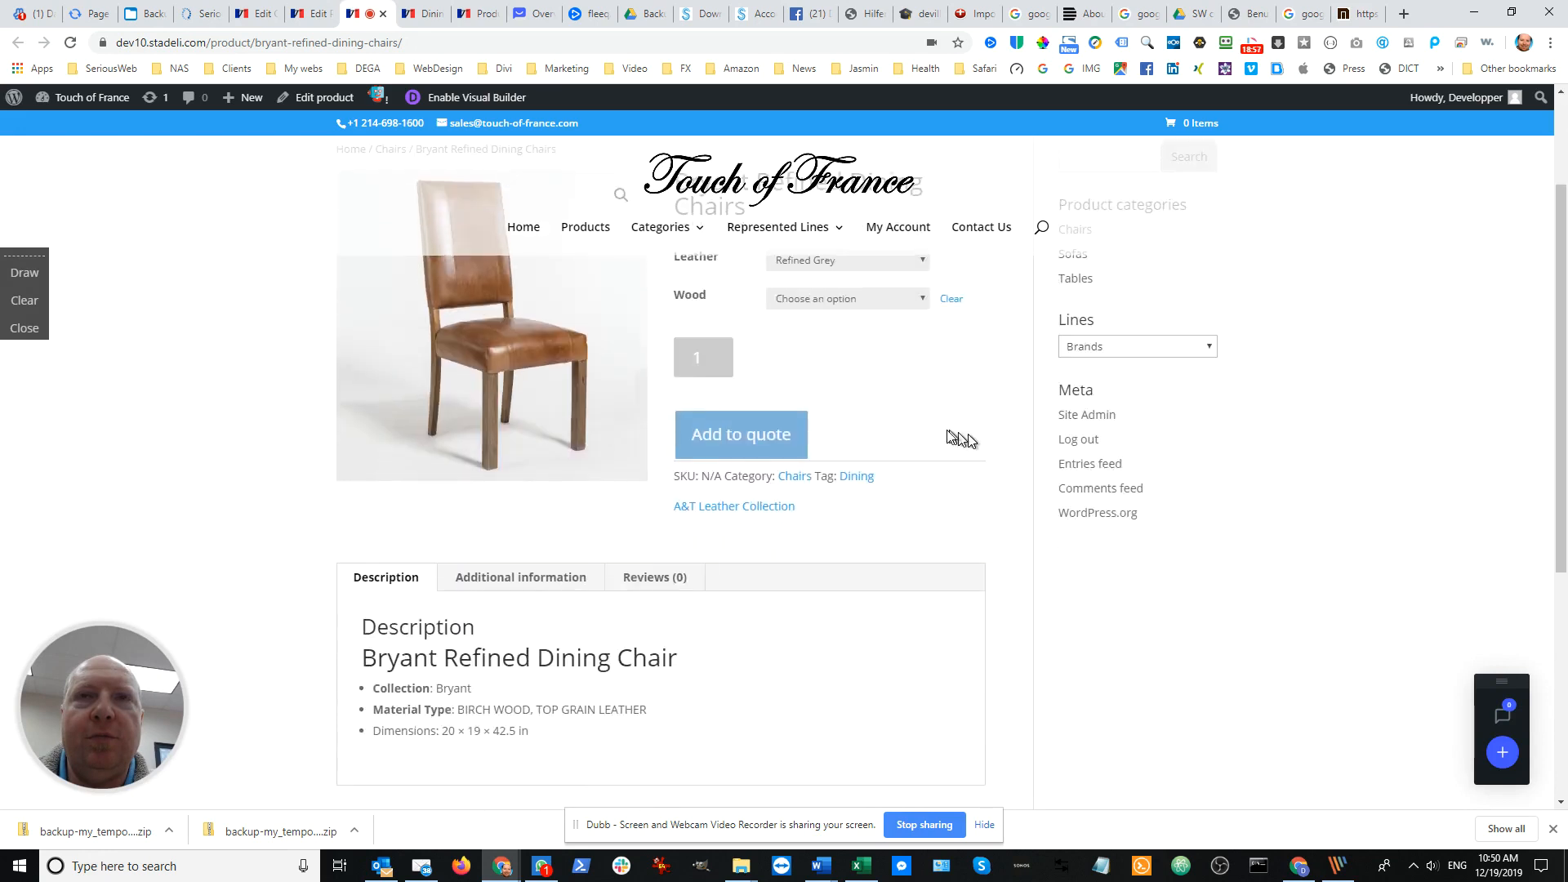
scroll(957, 437, "up", 1)
left_click(901, 385)
left_click(887, 409)
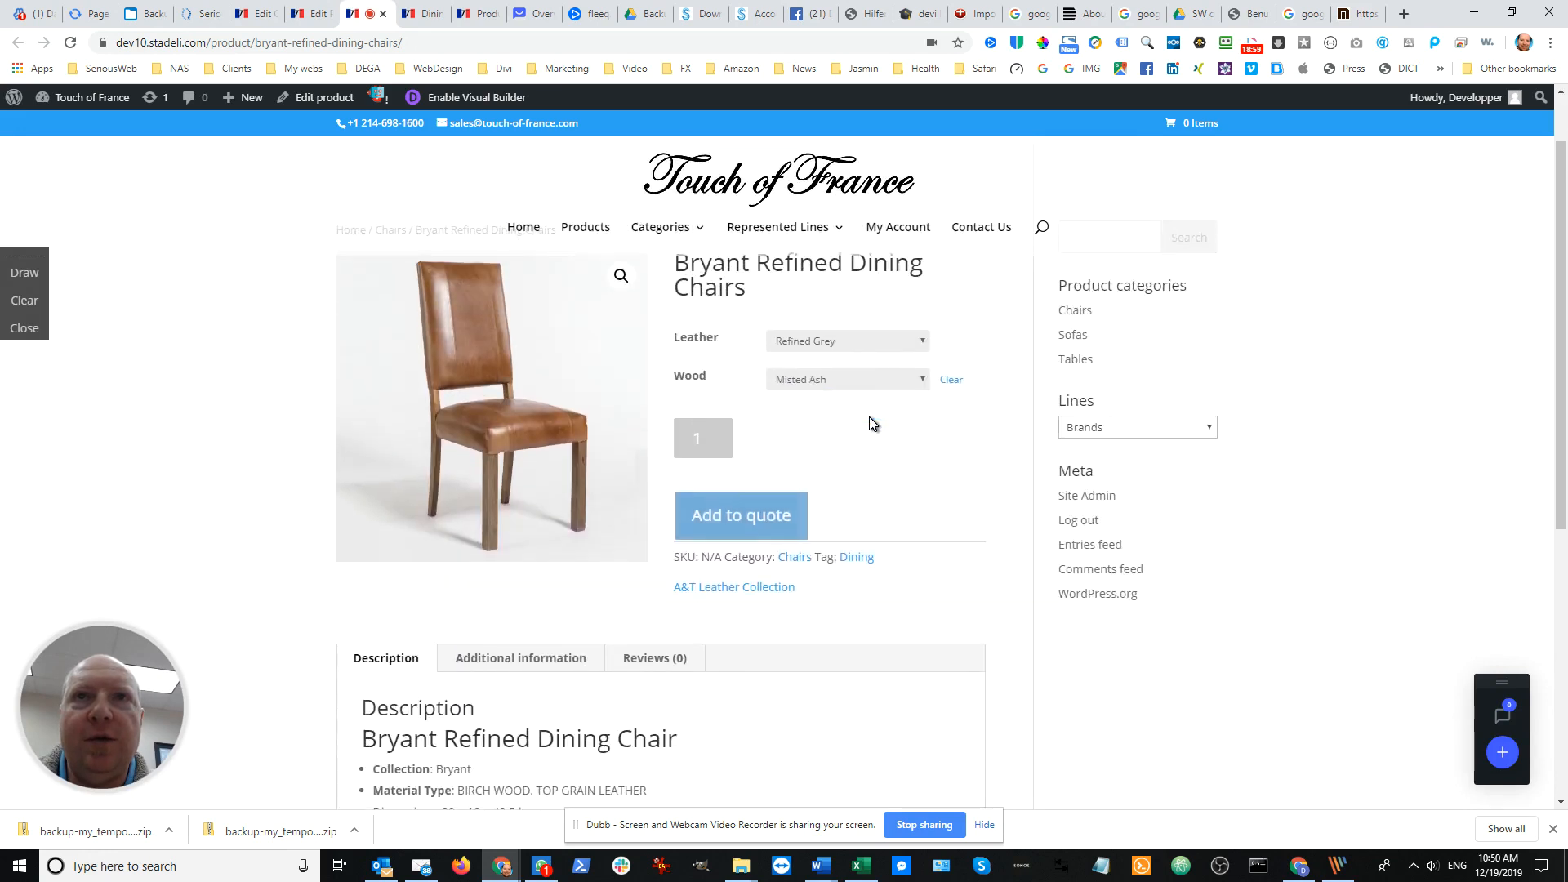
Switch the leather to Refined Bourbon on the live product page and check which wood options it offers
left_click(903, 342)
left_click(884, 375)
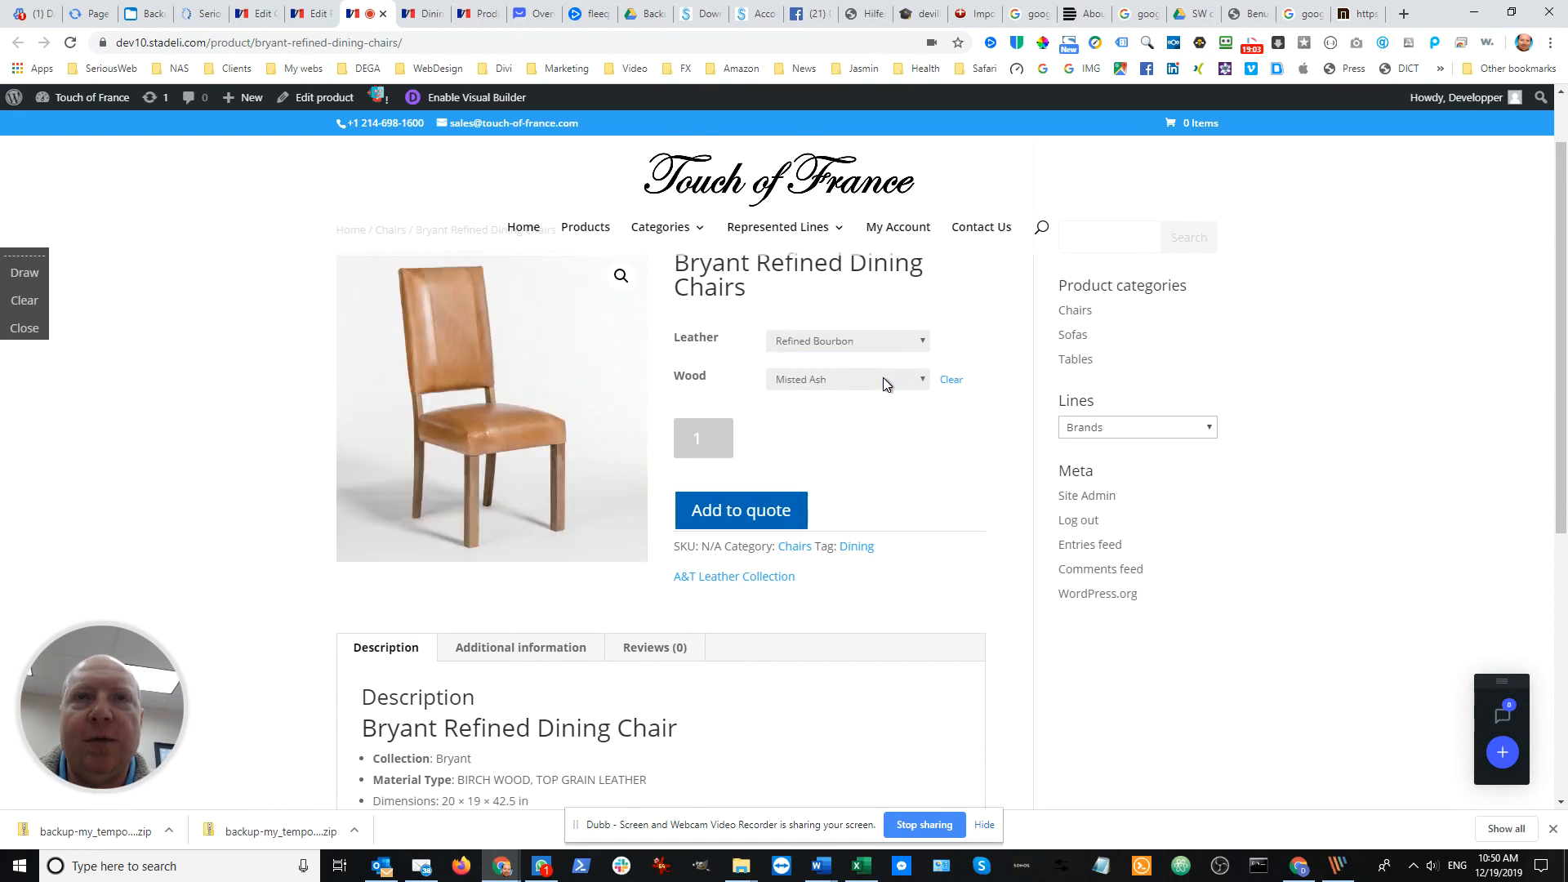
left_click(883, 377)
left_click(874, 413)
left_click(832, 379)
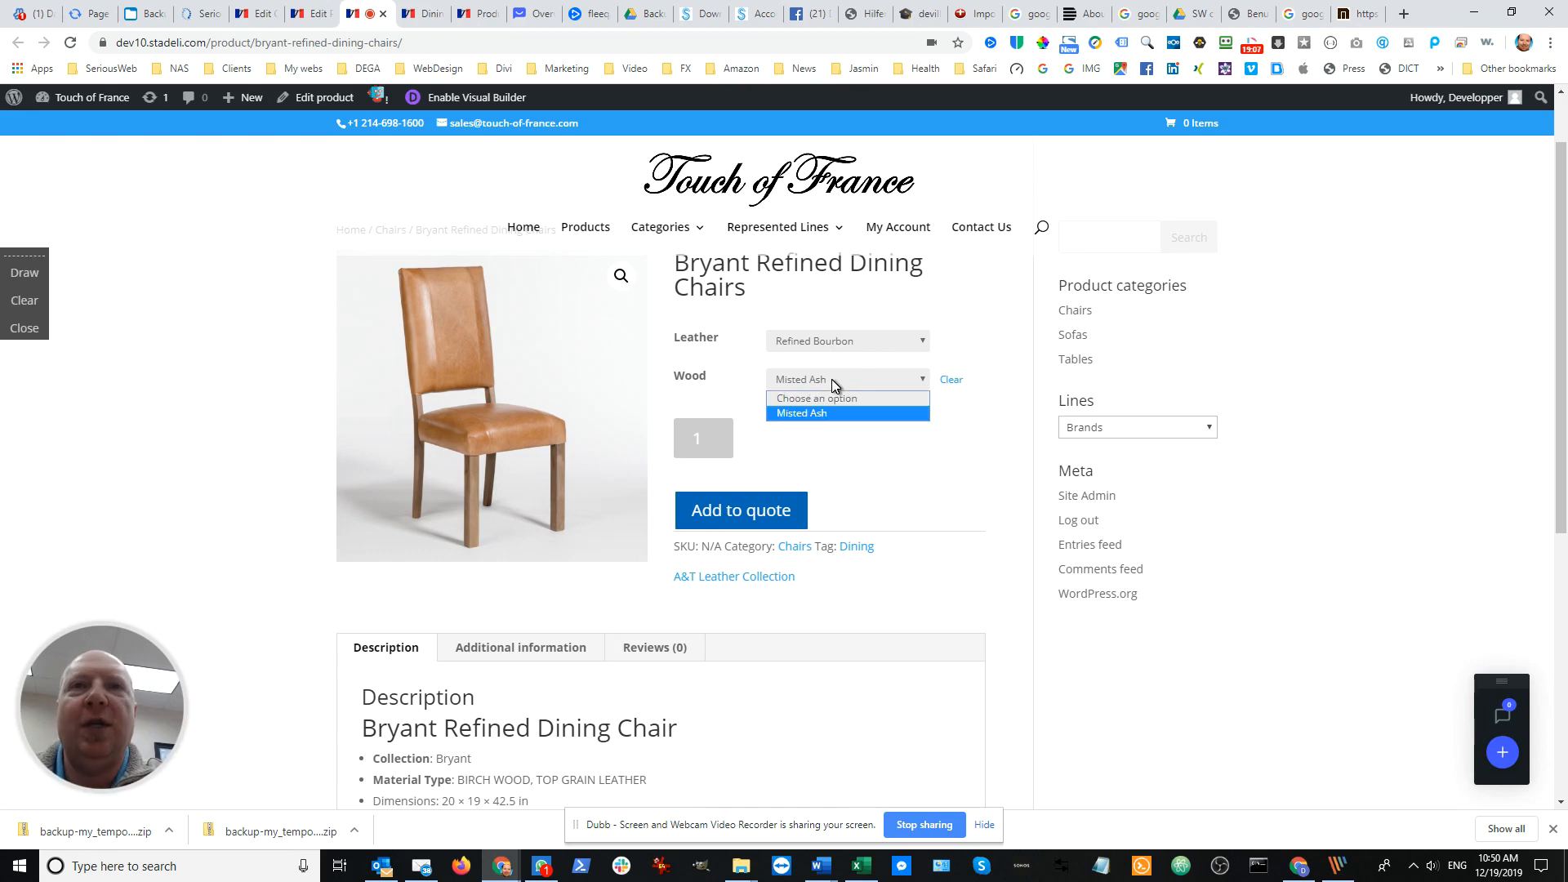
left_click(833, 383)
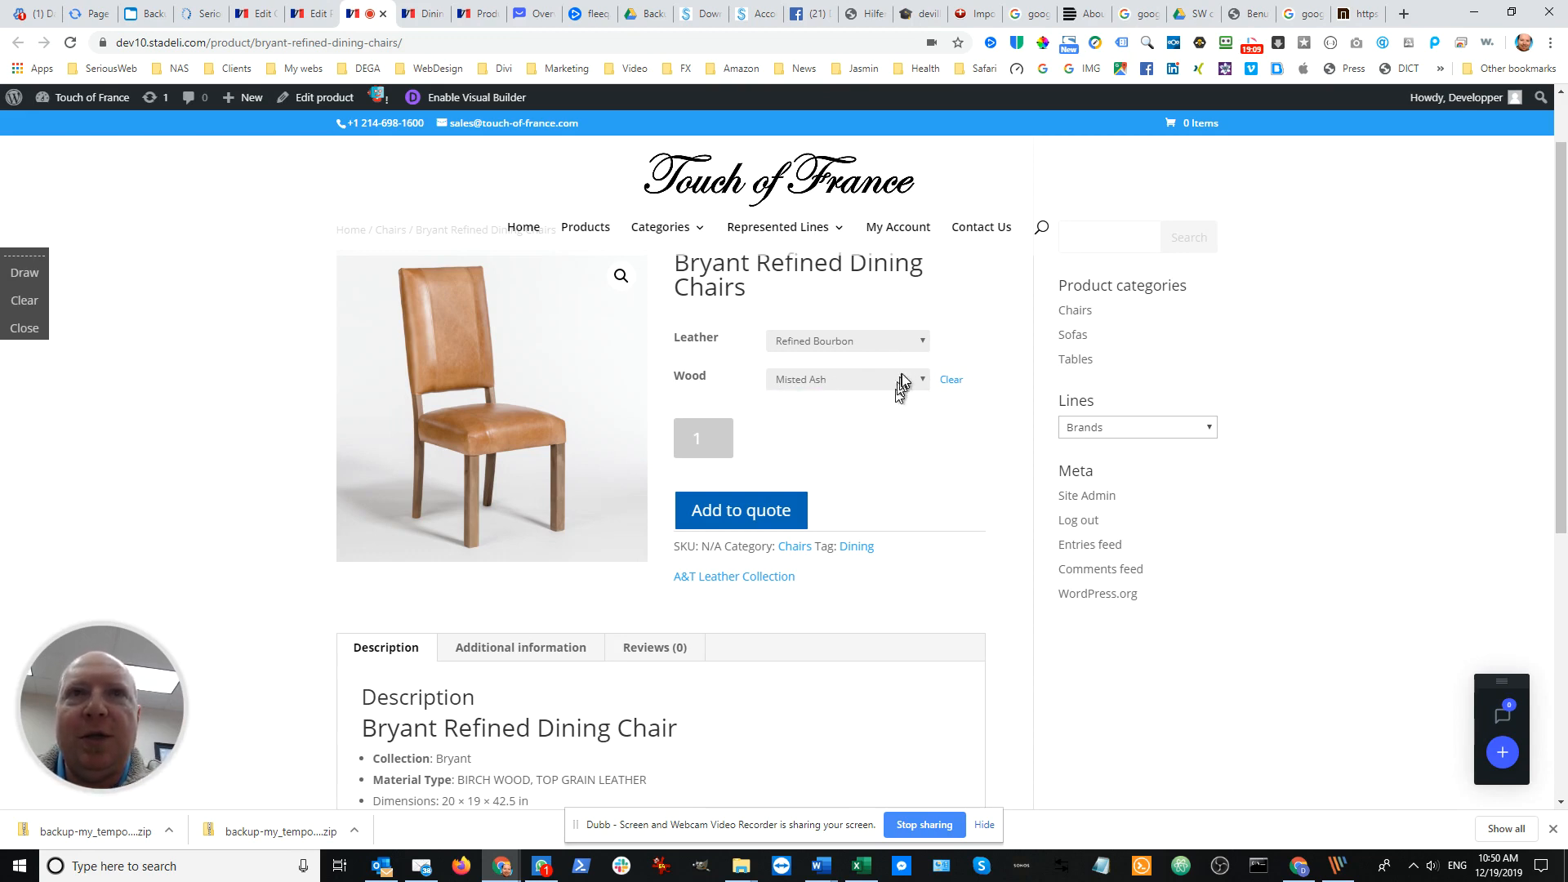
Reset the wood choice and preview the chair in Refined Tobacco leather with Brindled Ash wood
left_click(915, 344)
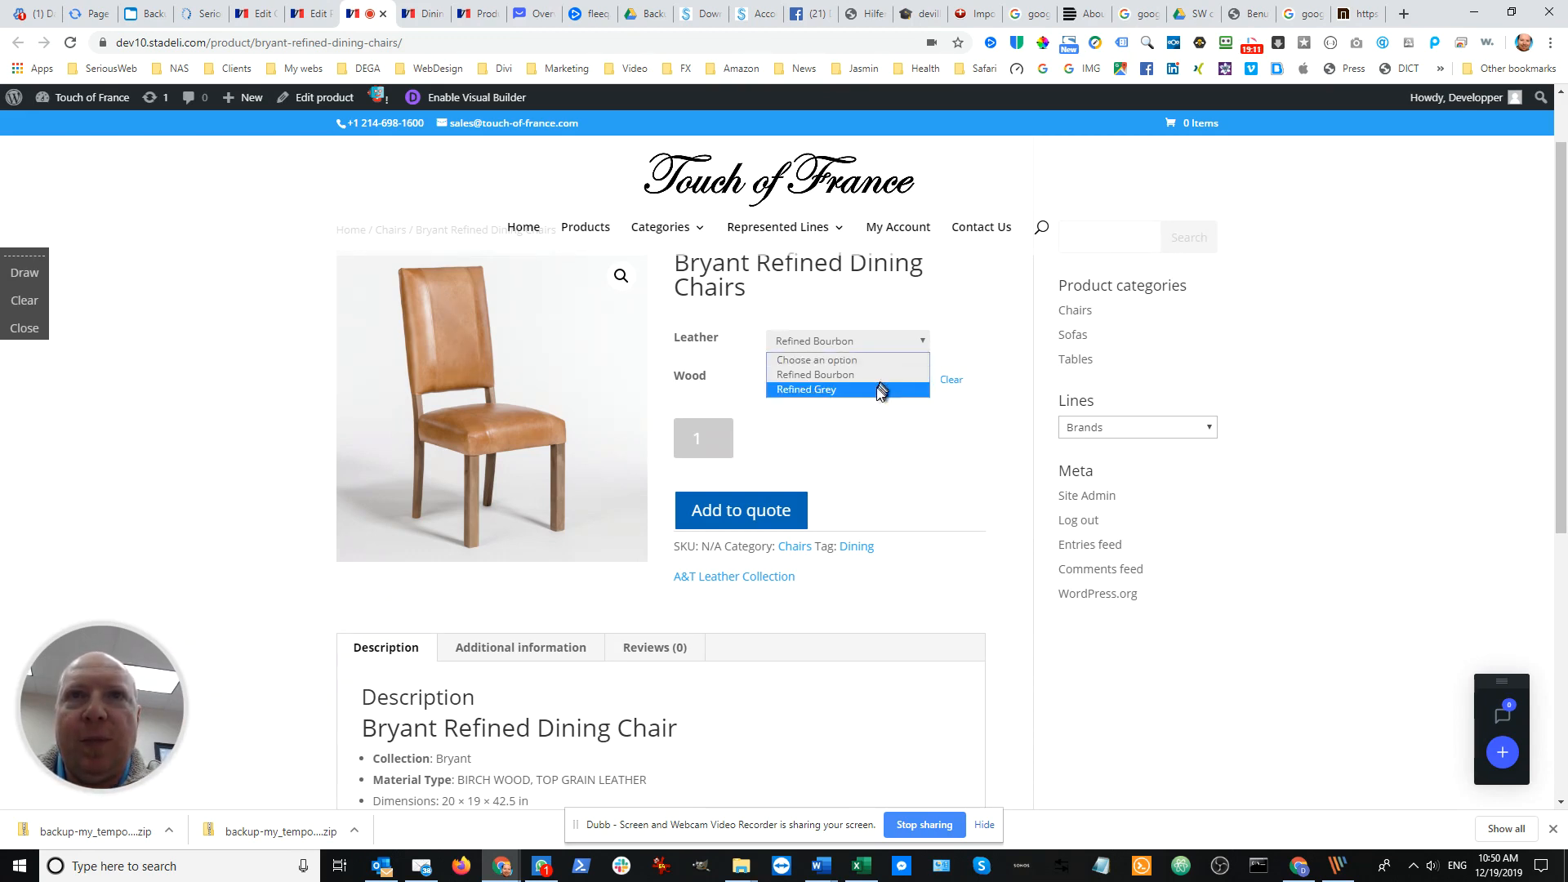
left_click(875, 431)
left_click(876, 385)
left_click(874, 397)
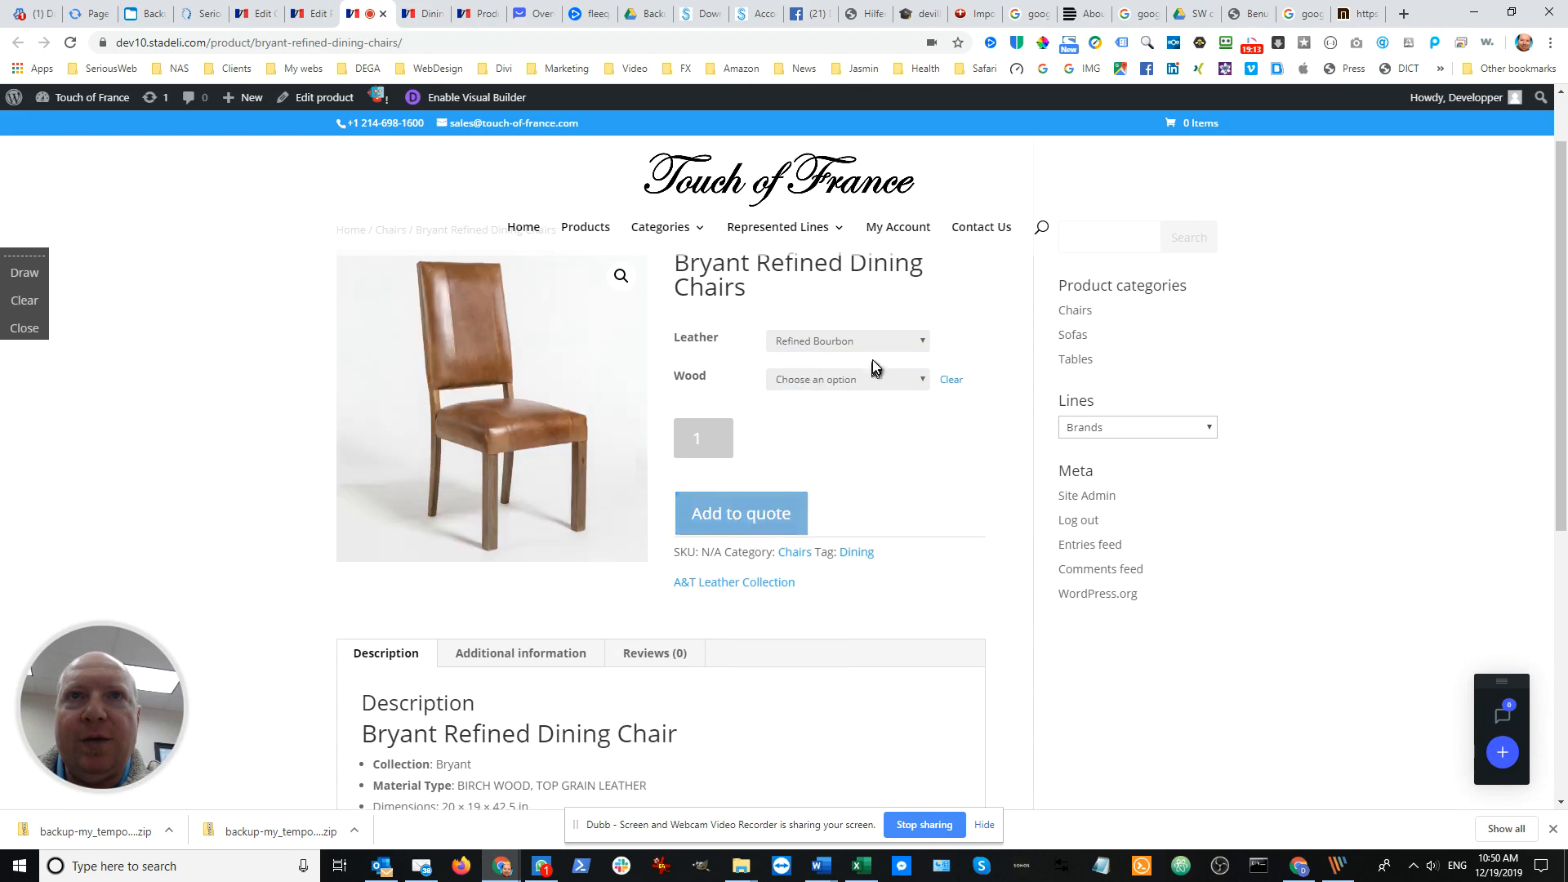
left_click(876, 343)
left_click(849, 420)
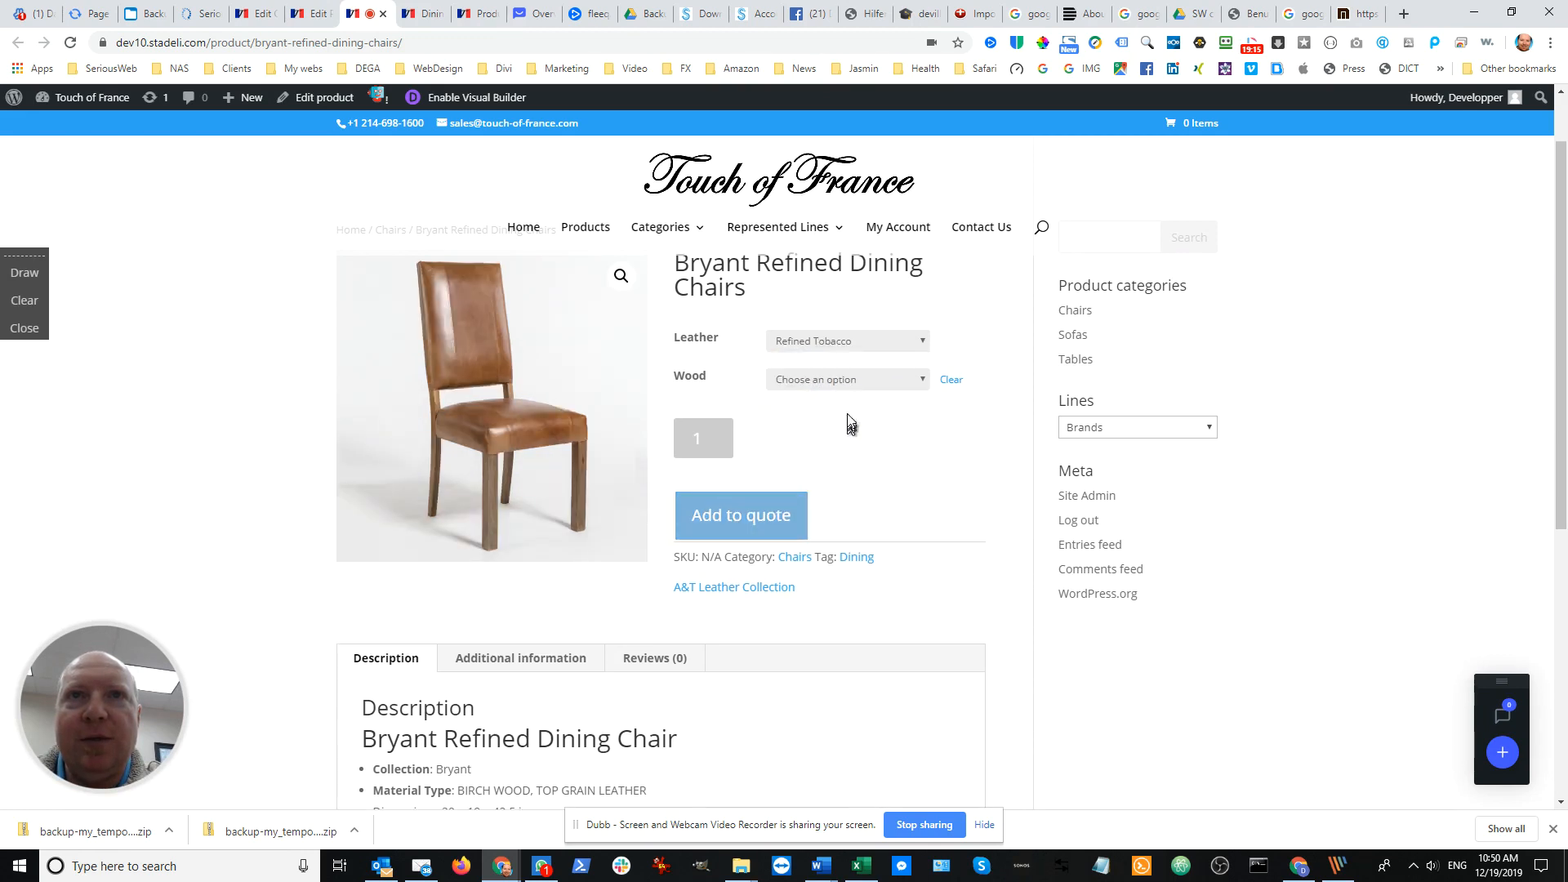
left_click(862, 380)
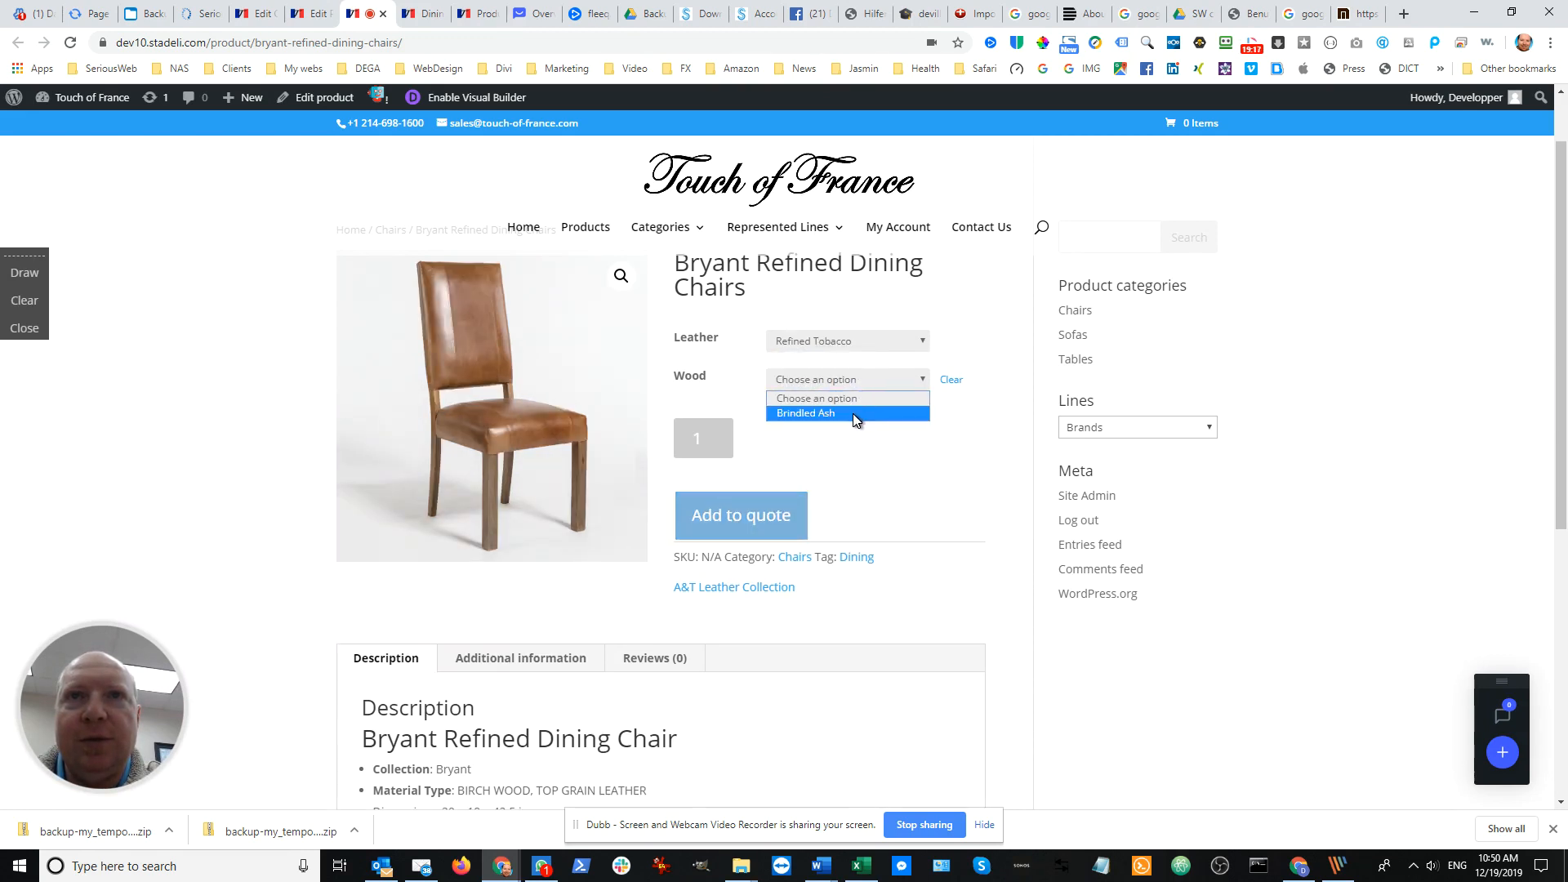
left_click(852, 413)
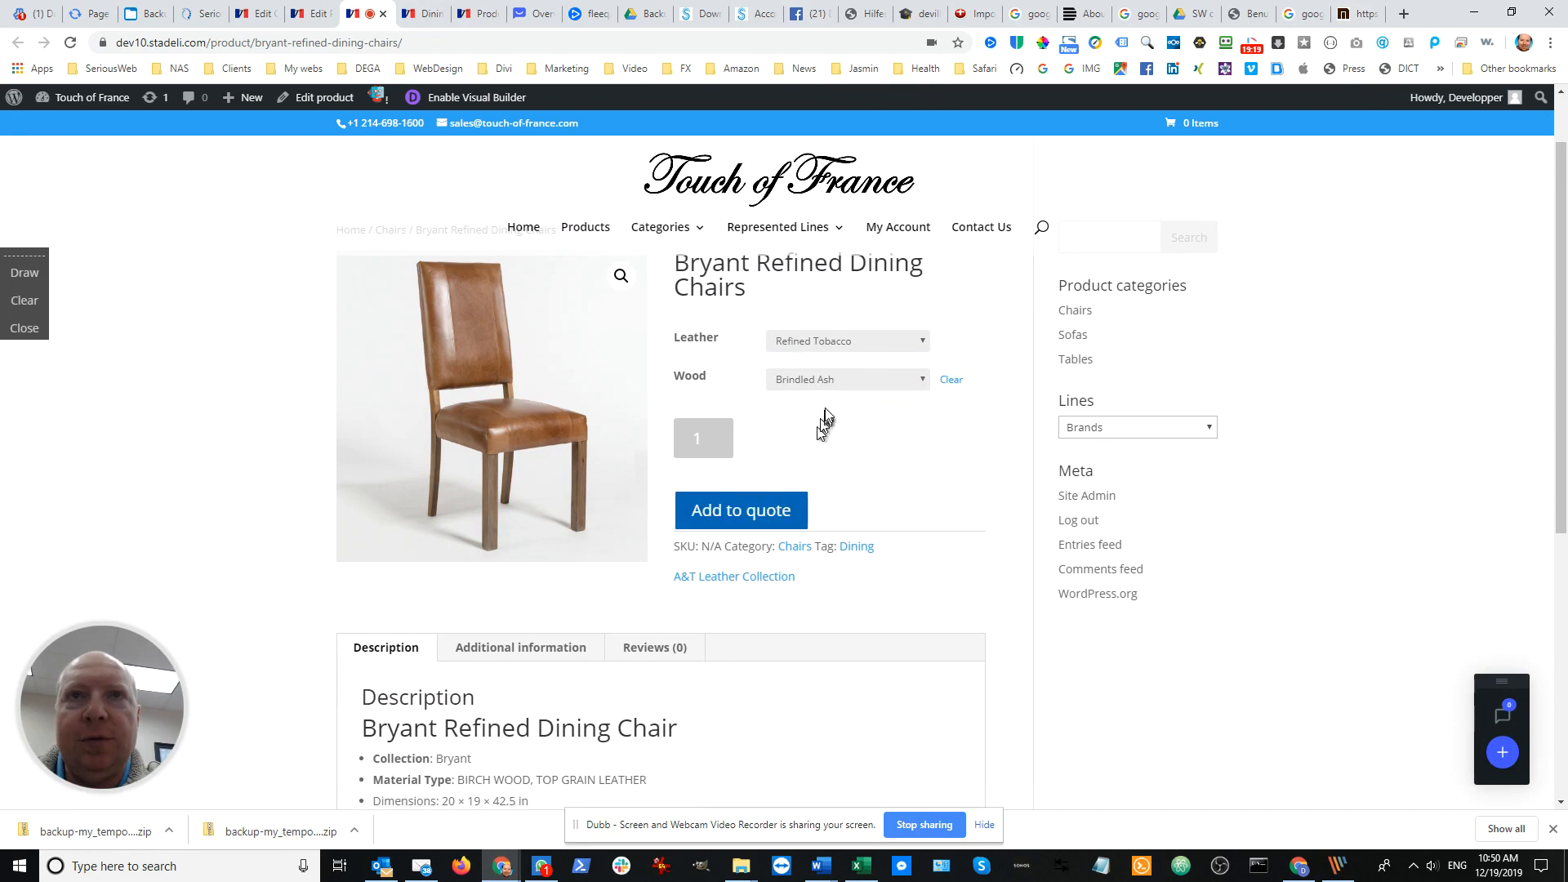
Preview the Refined Slate leather chair and review the product's additional information on dimensions, material, leather and wood
left_click(856, 343)
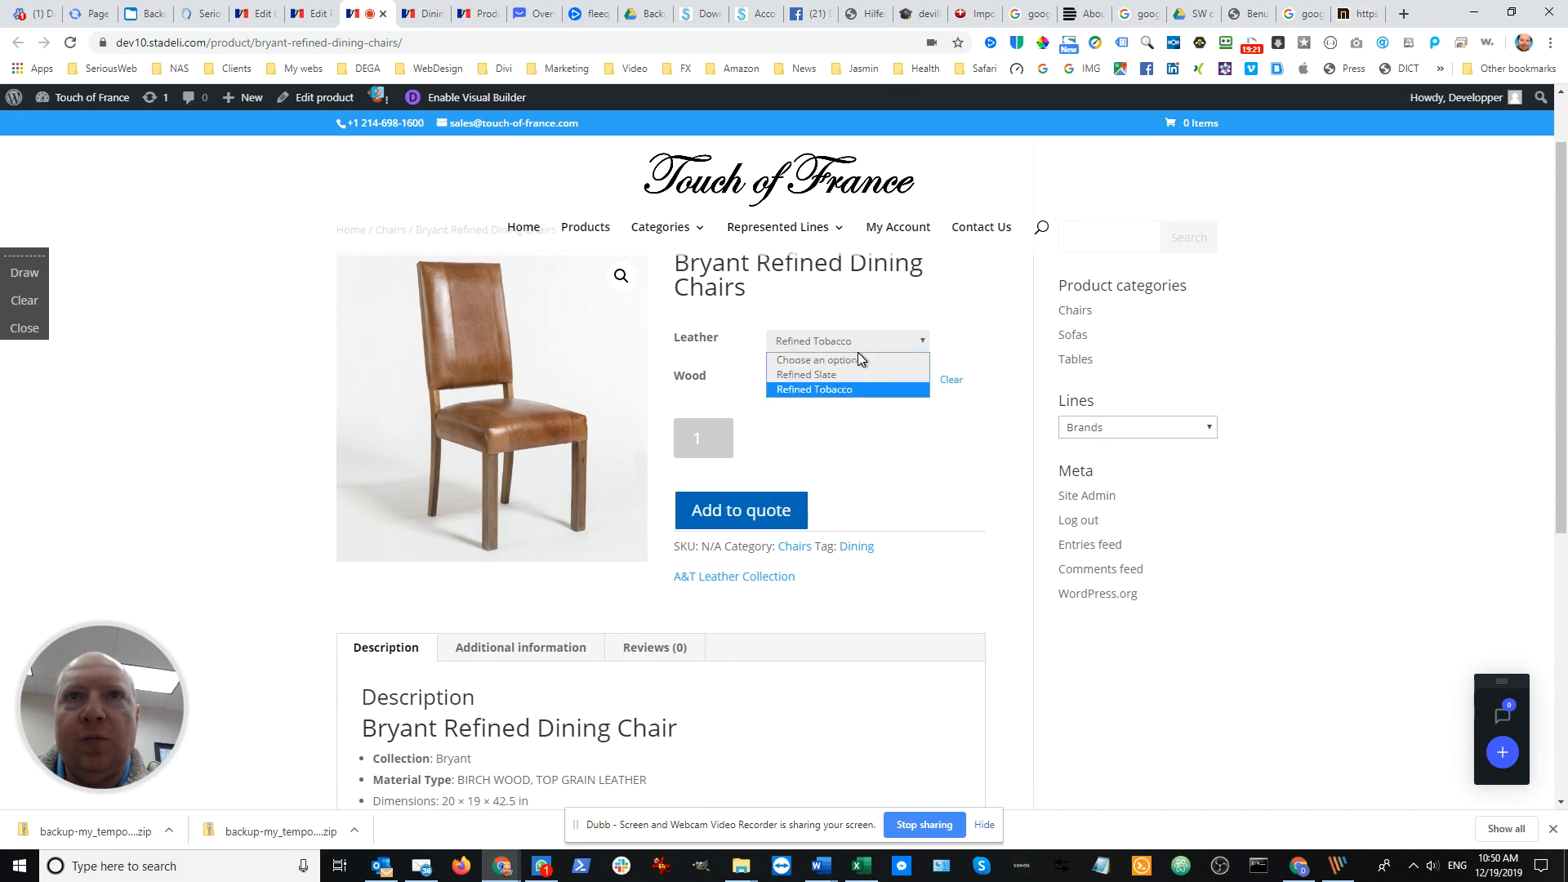
left_click(852, 374)
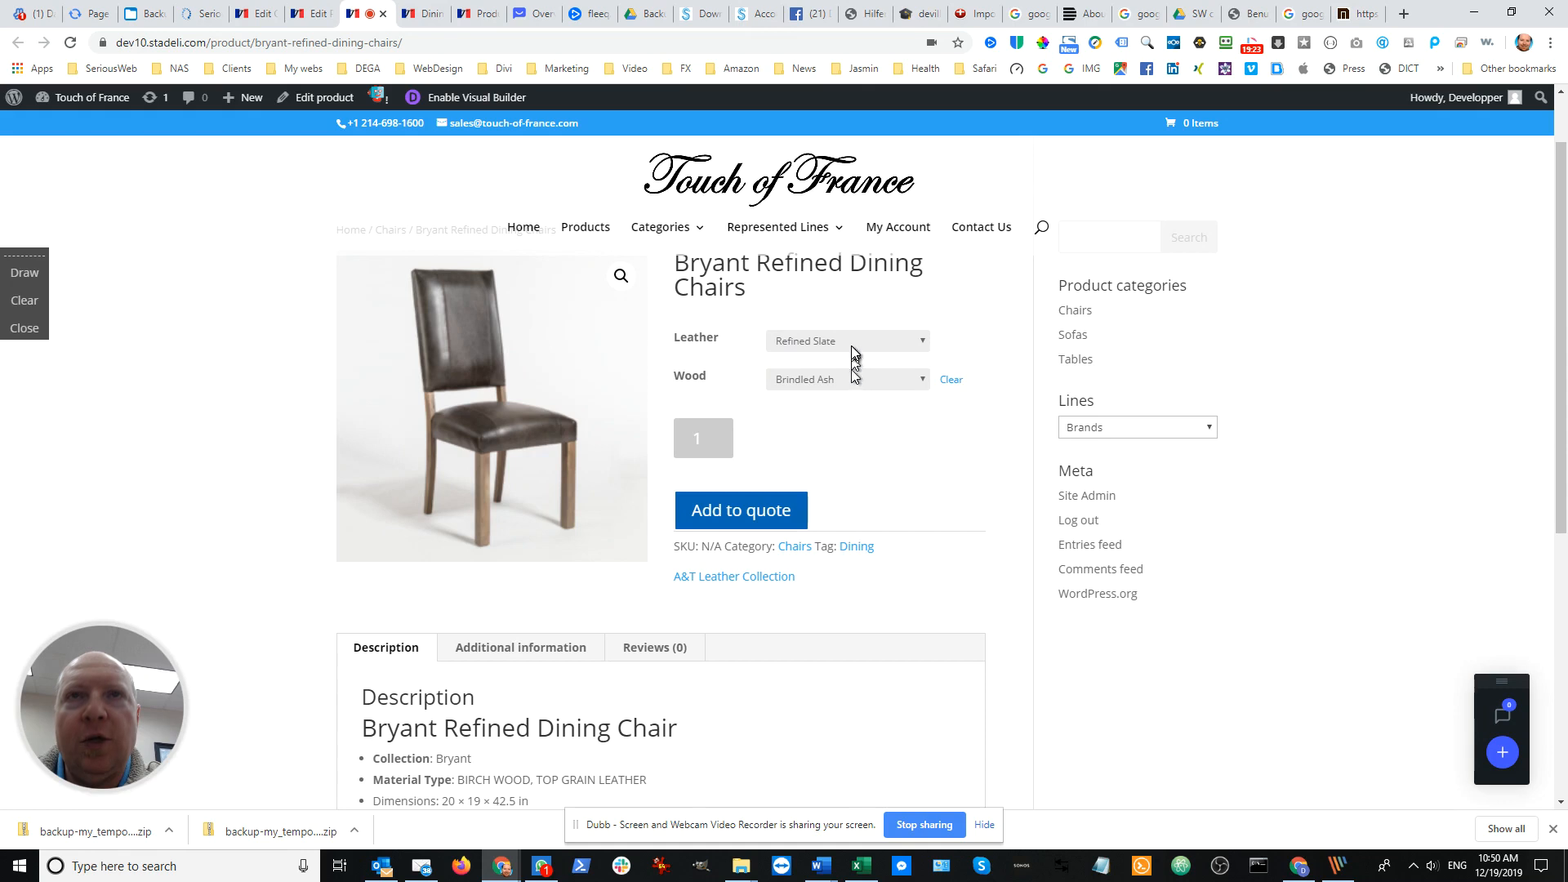
scroll(817, 488, "down", 3)
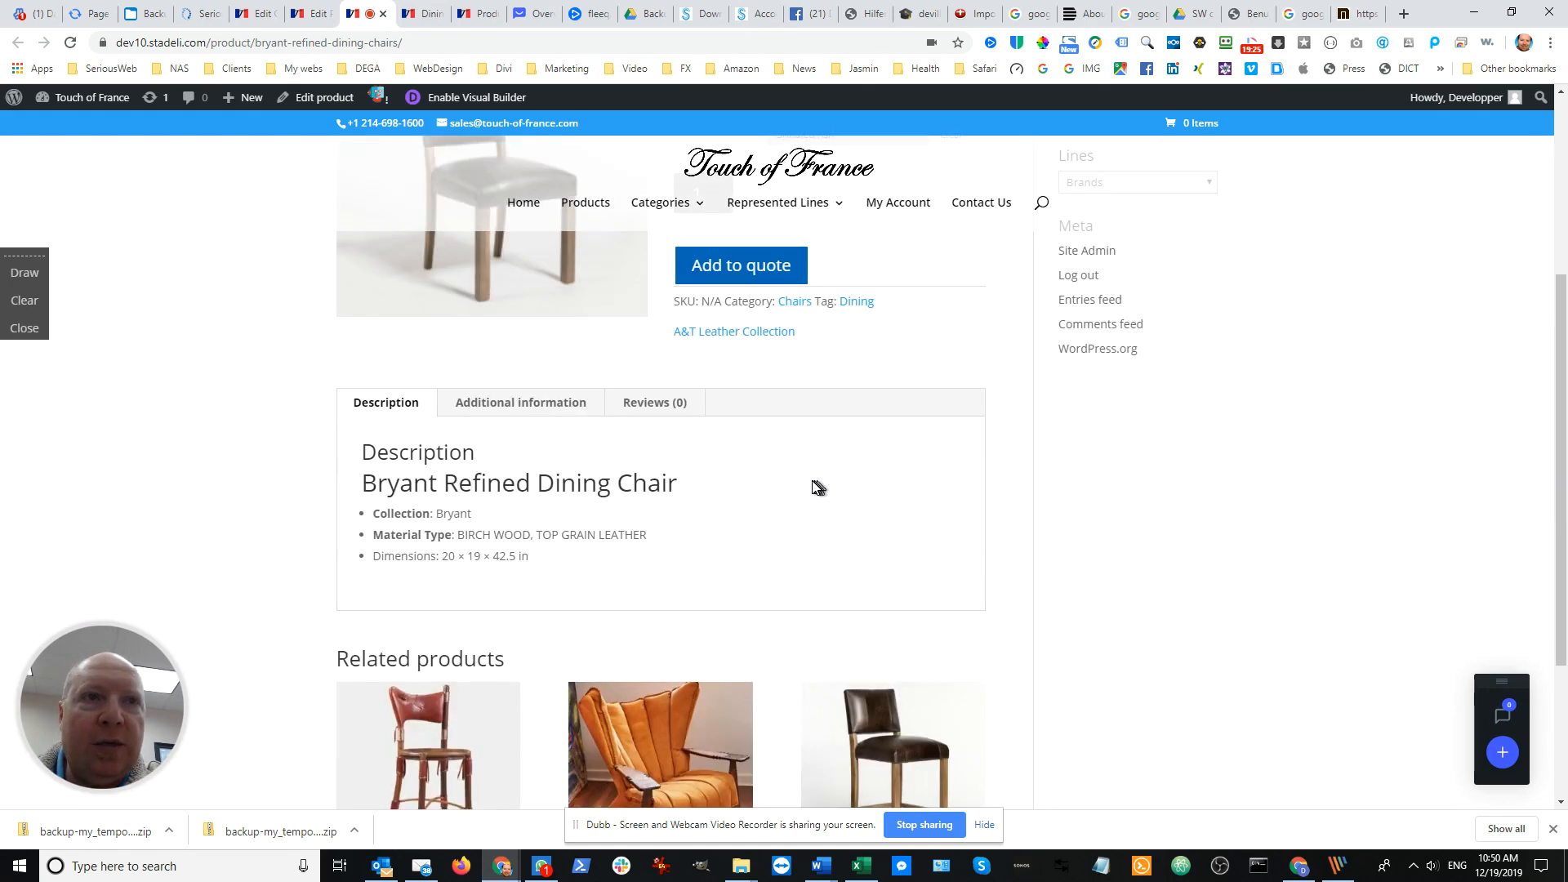
left_click(507, 405)
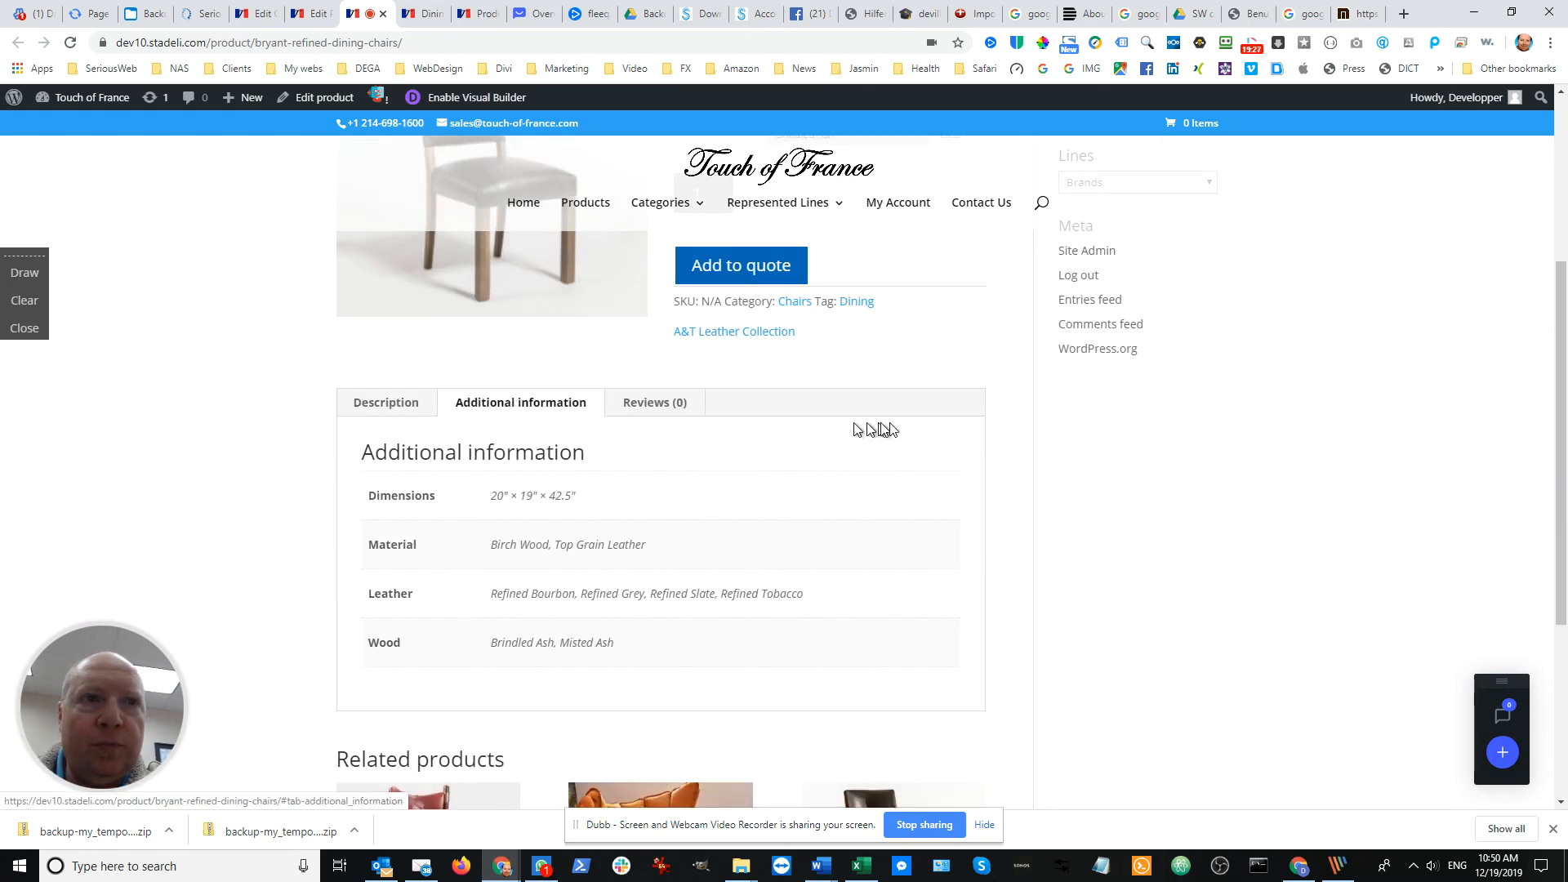
scroll(902, 420, "up", 1)
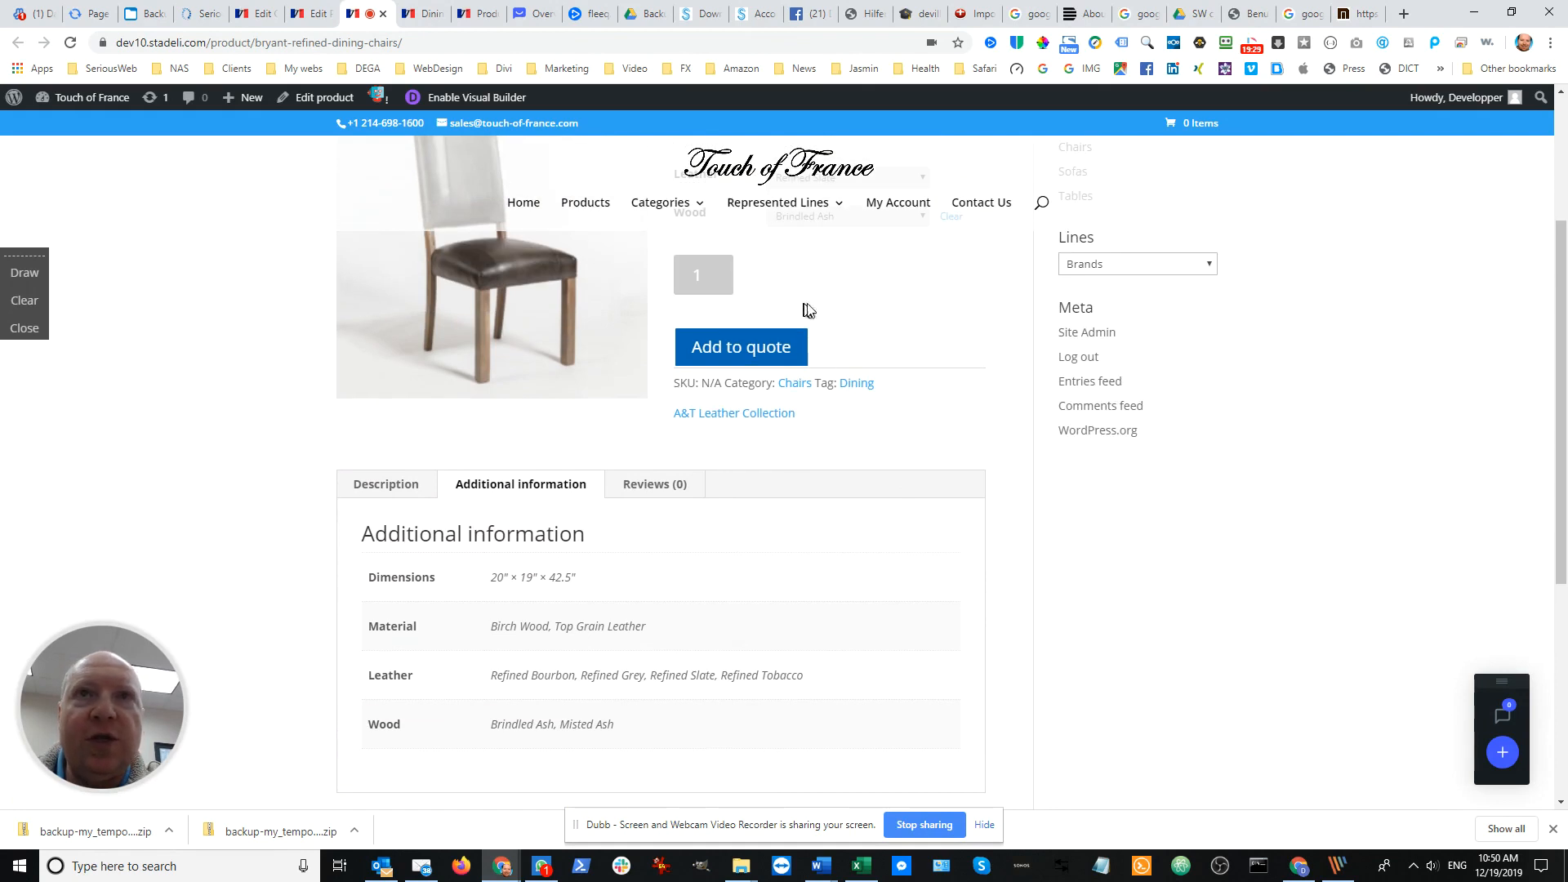
Check the leather choices offered on the live product page against the leathers listed in the additional information
scroll(809, 309, "up", 1)
left_click(843, 263)
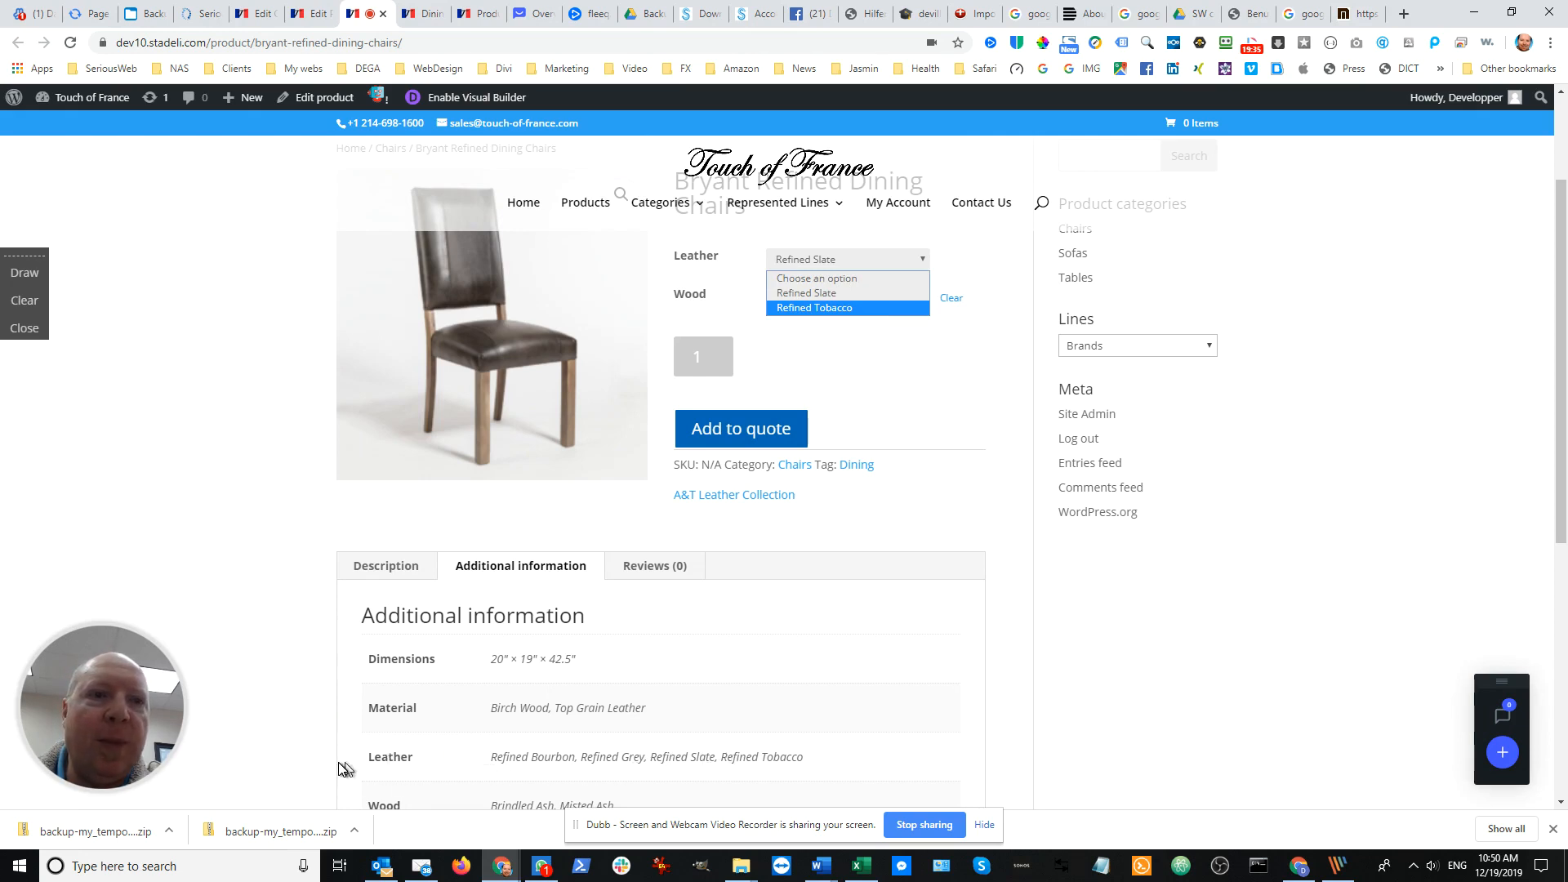
left_click_drag(804, 760, 465, 772)
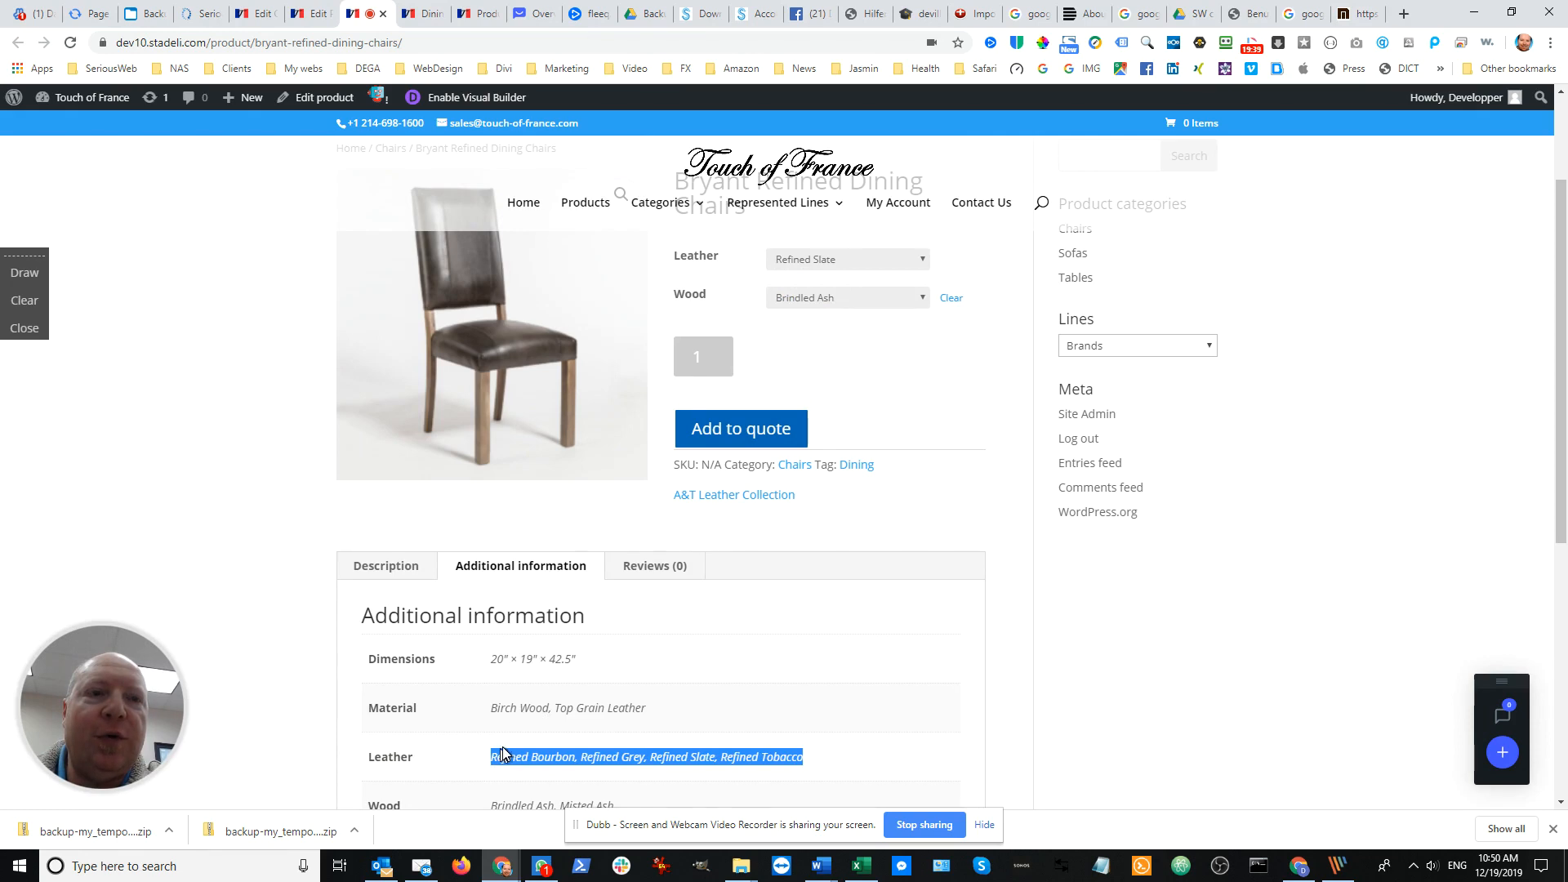
scroll(506, 748, "down", 1)
scroll(728, 466, "up", 2)
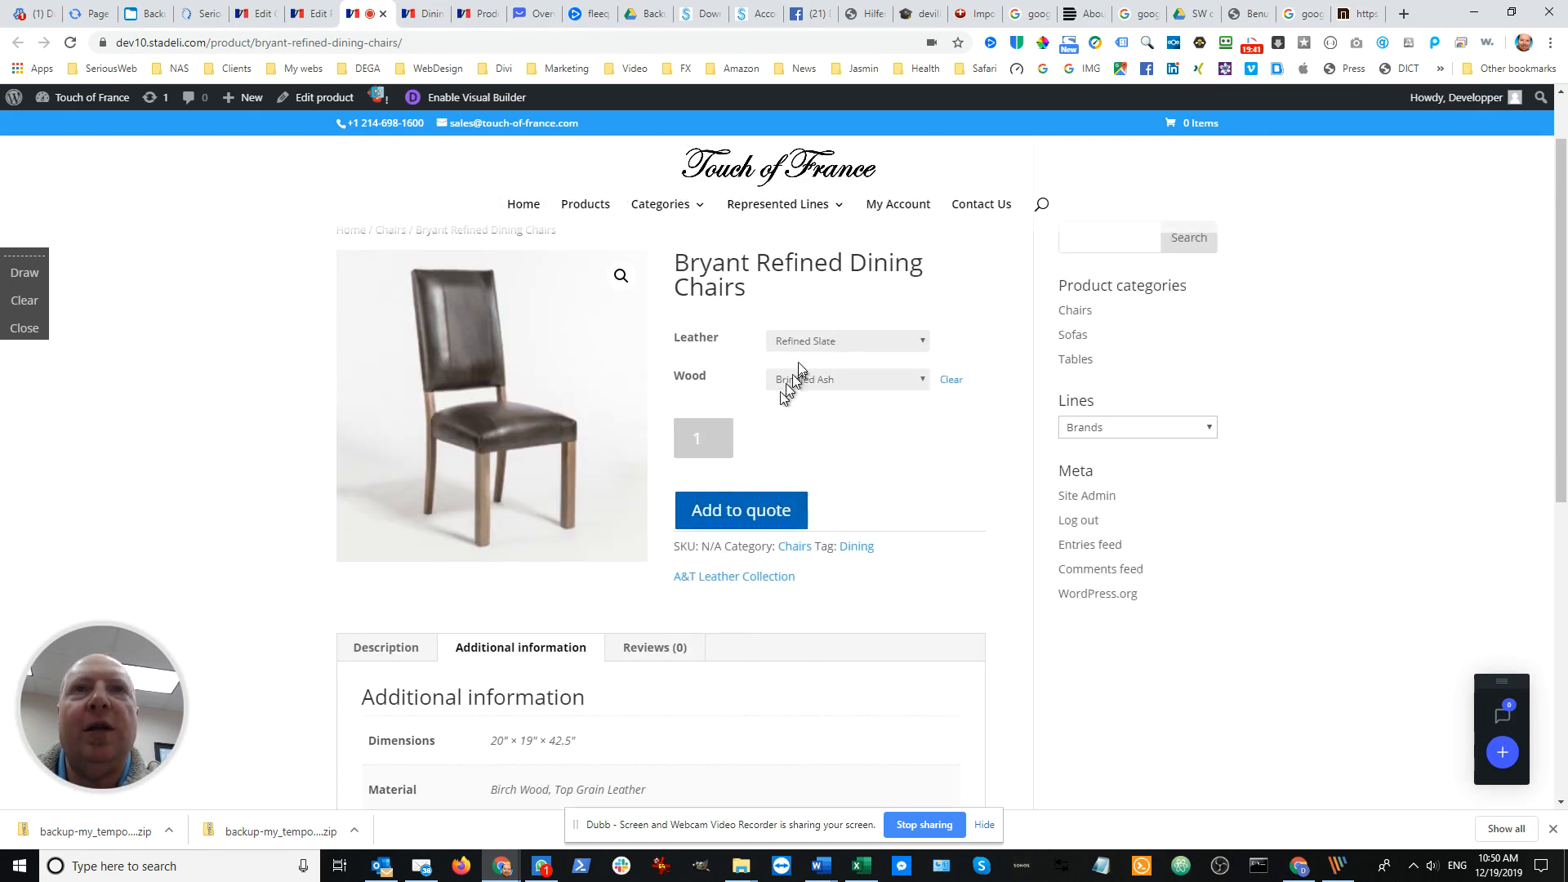
scroll(813, 380, "up", 1)
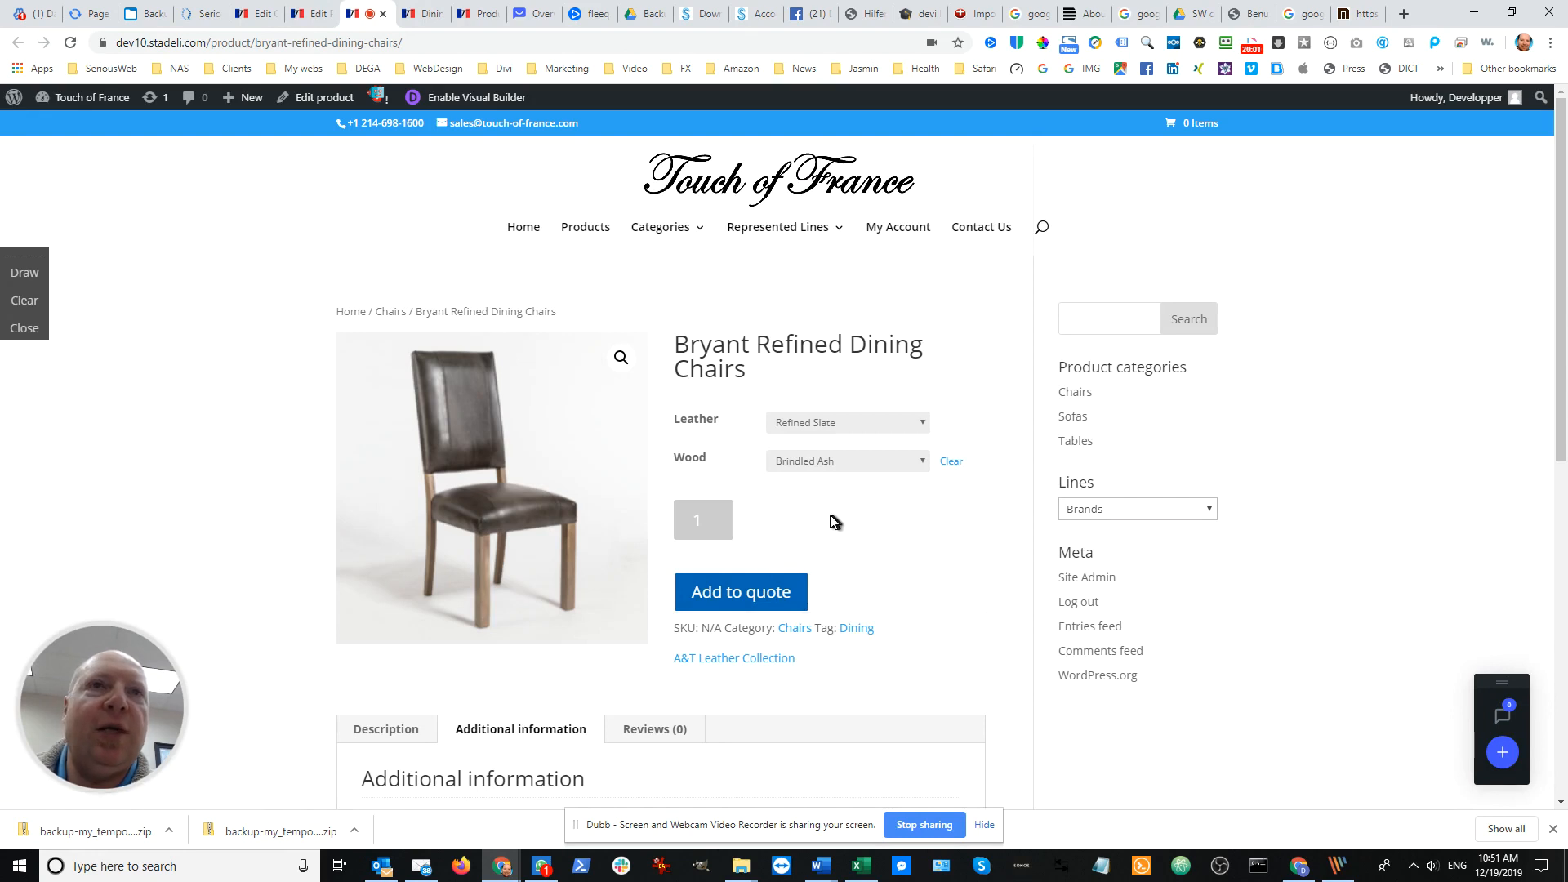
scroll(826, 513, "down", 2)
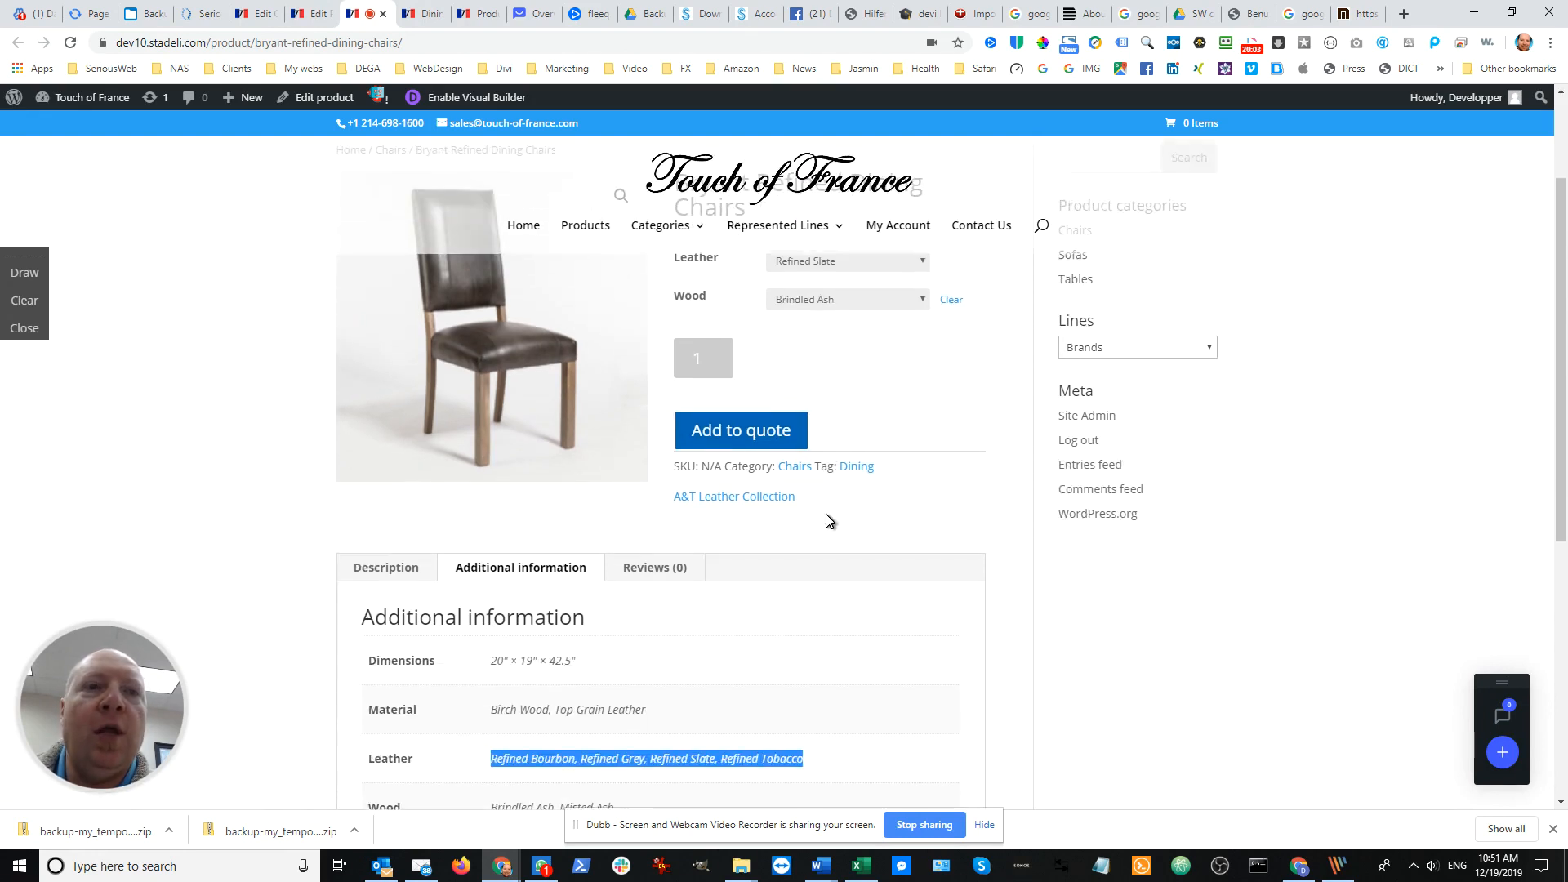
Switch to File Explorer, open the Dining chairs folder under A&T LEATHER TEARSHEETS, and move the window off the browser
key("alt+Tab")
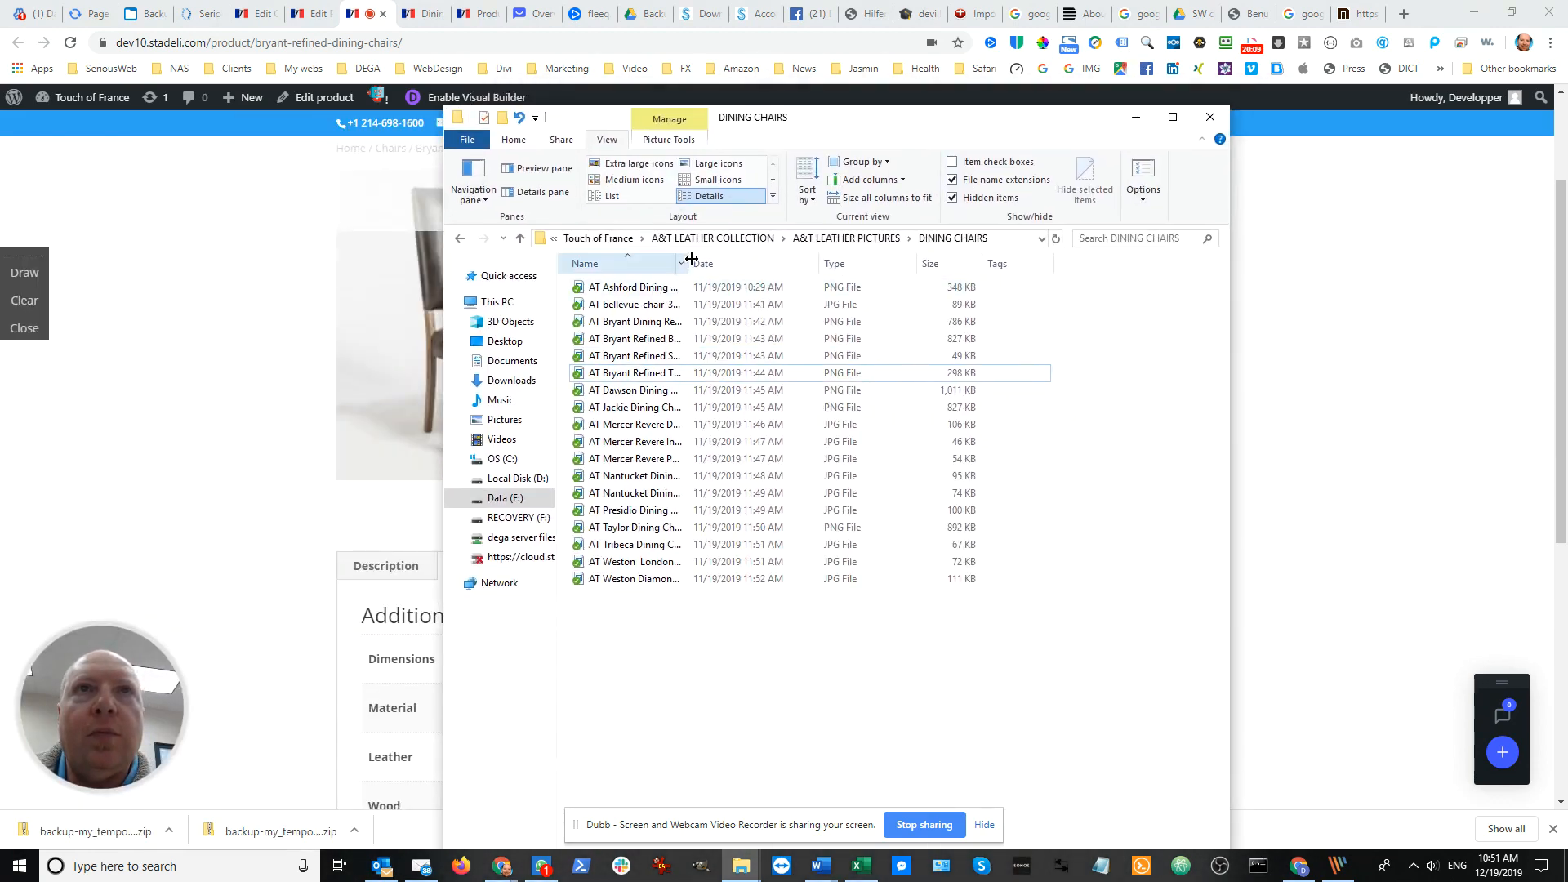
left_click_drag(691, 260, 884, 263)
left_click_drag(884, 263, 858, 263)
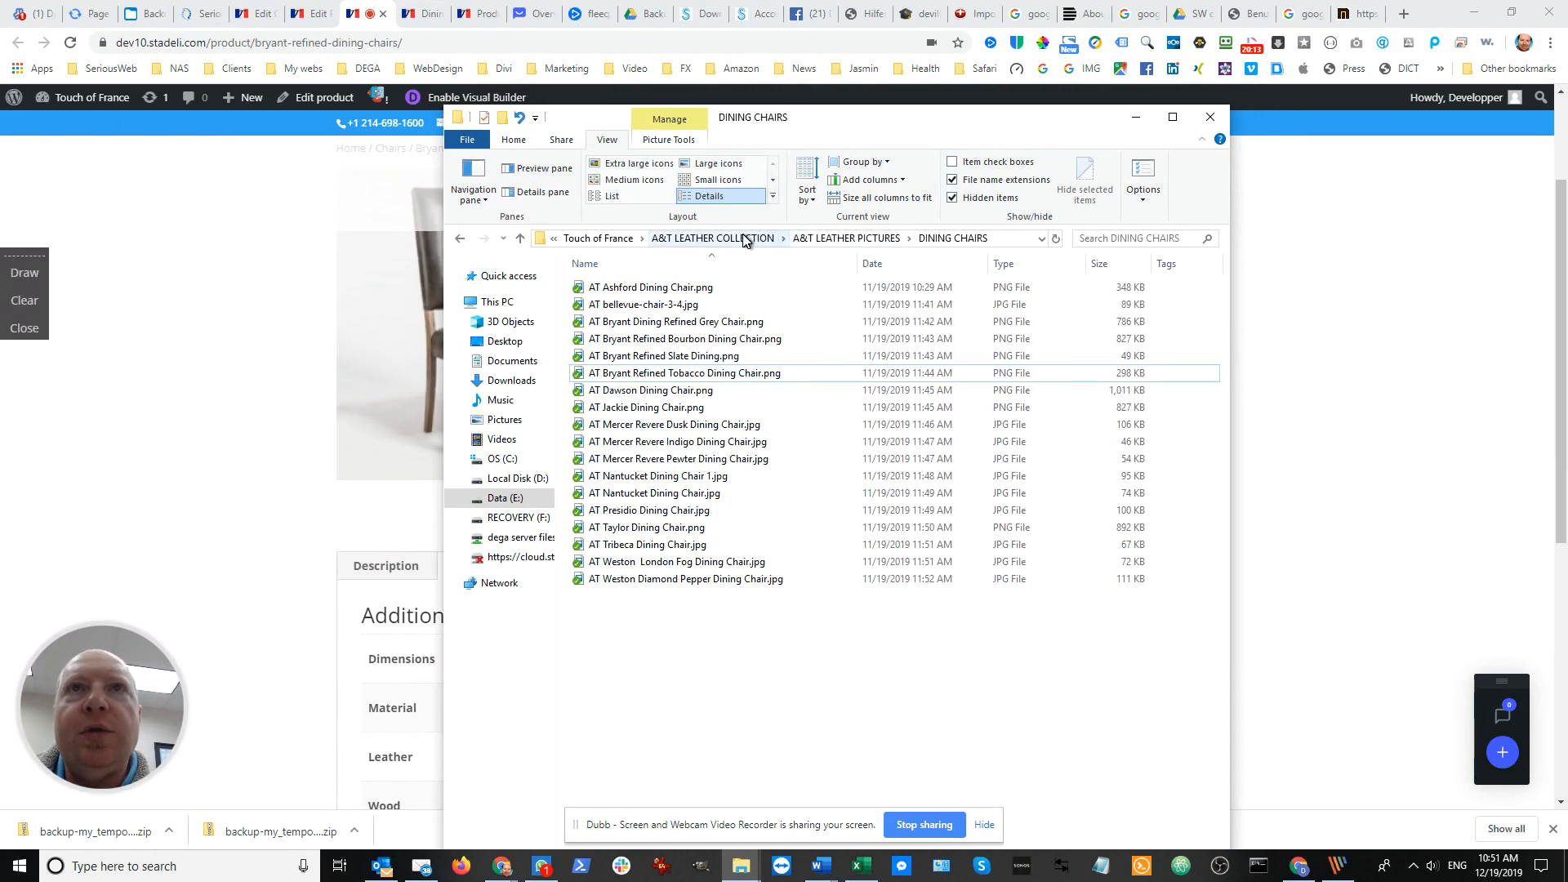
left_click(753, 238)
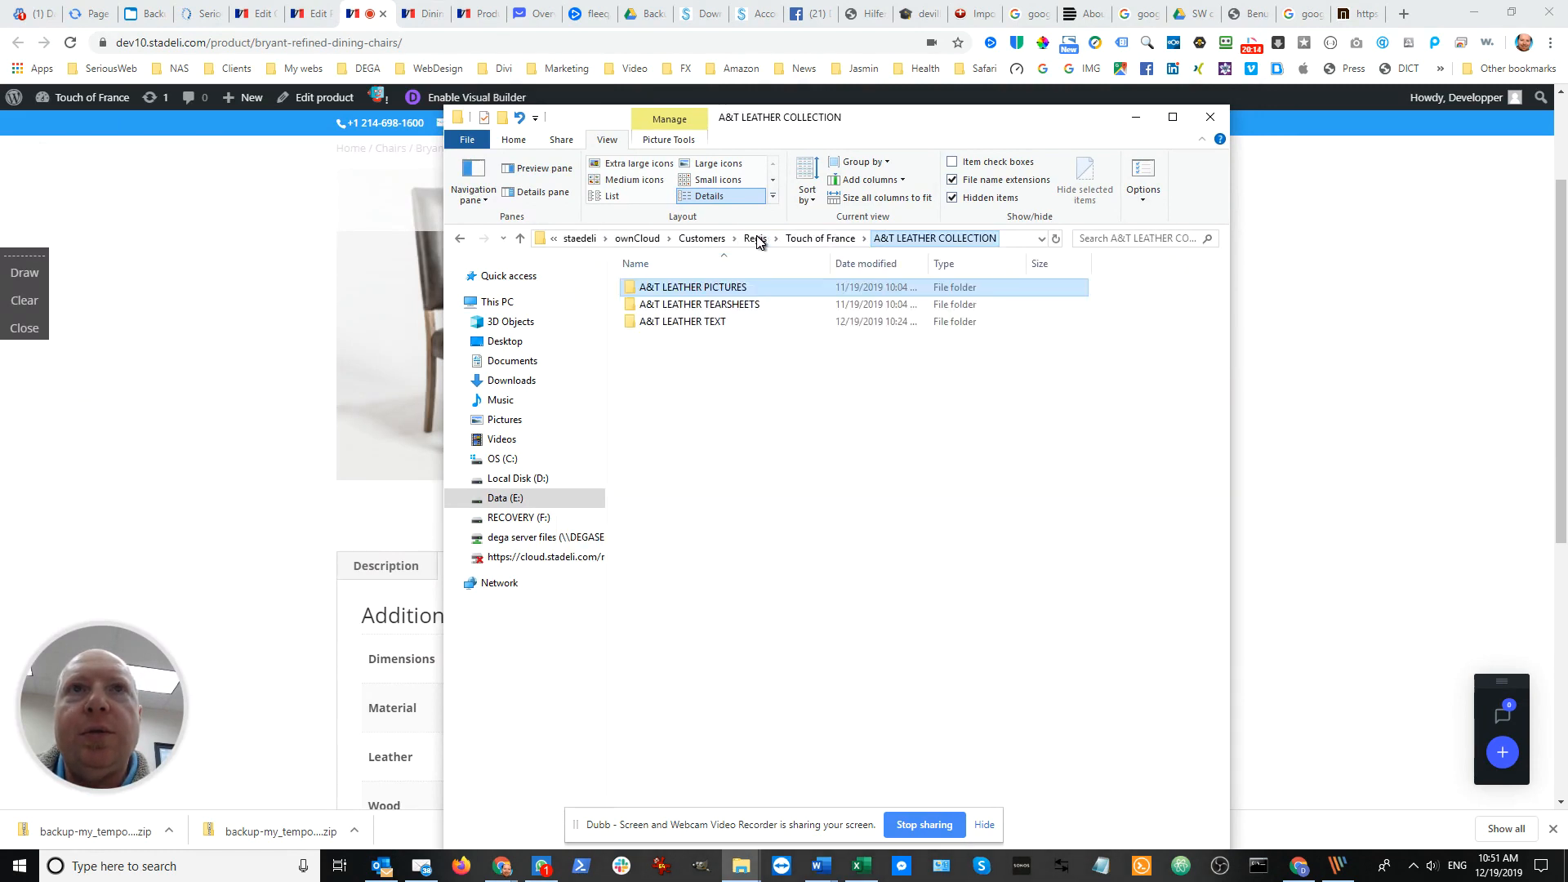
double_click(712, 307)
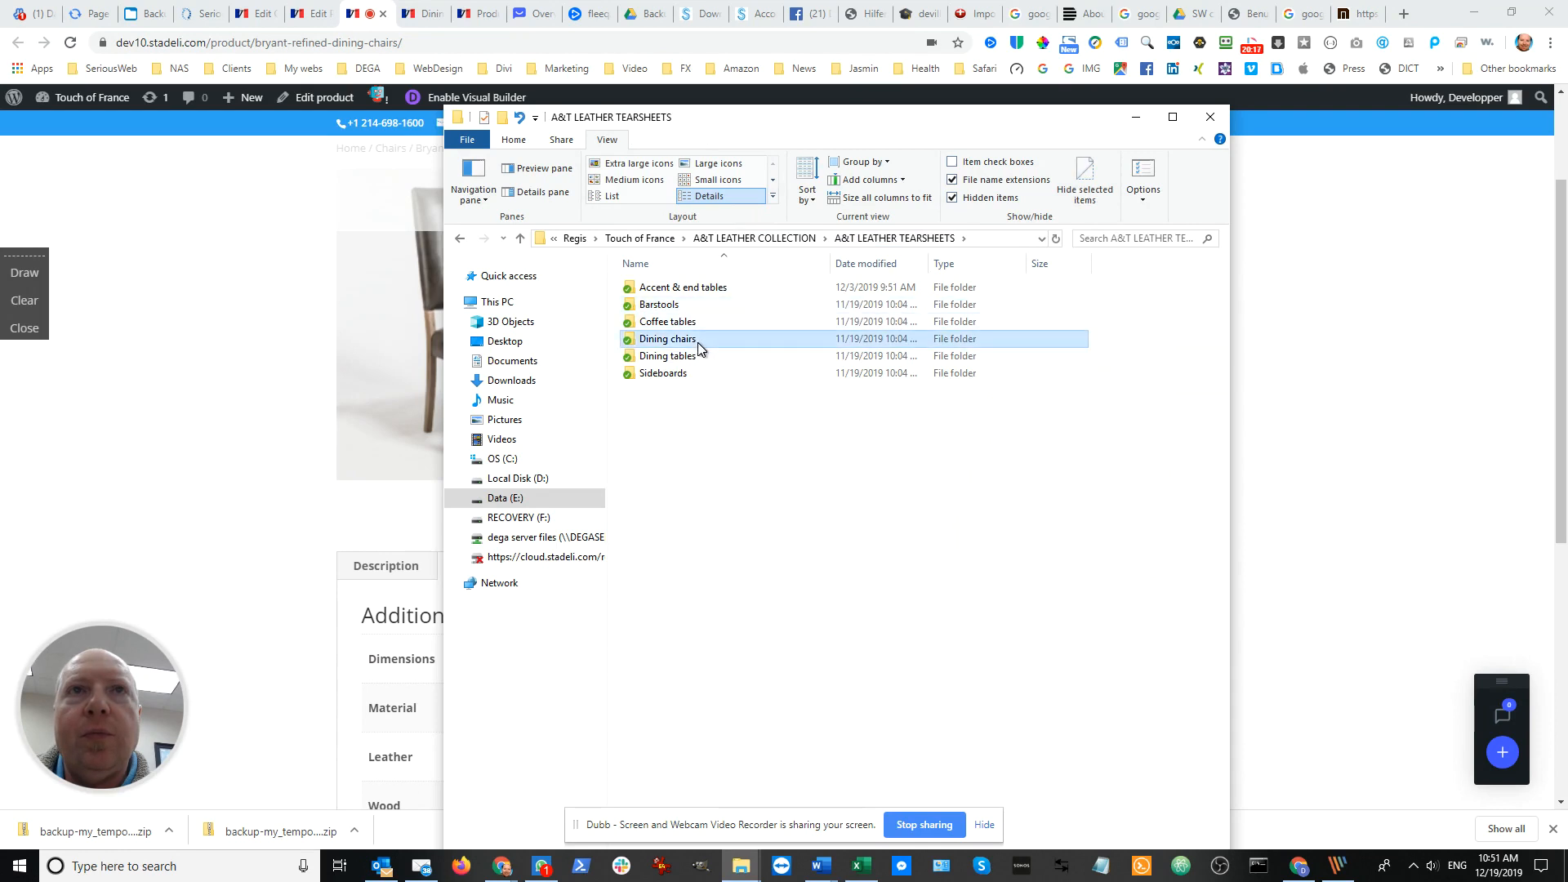
double_click(699, 342)
left_click_drag(954, 117, 0, 131)
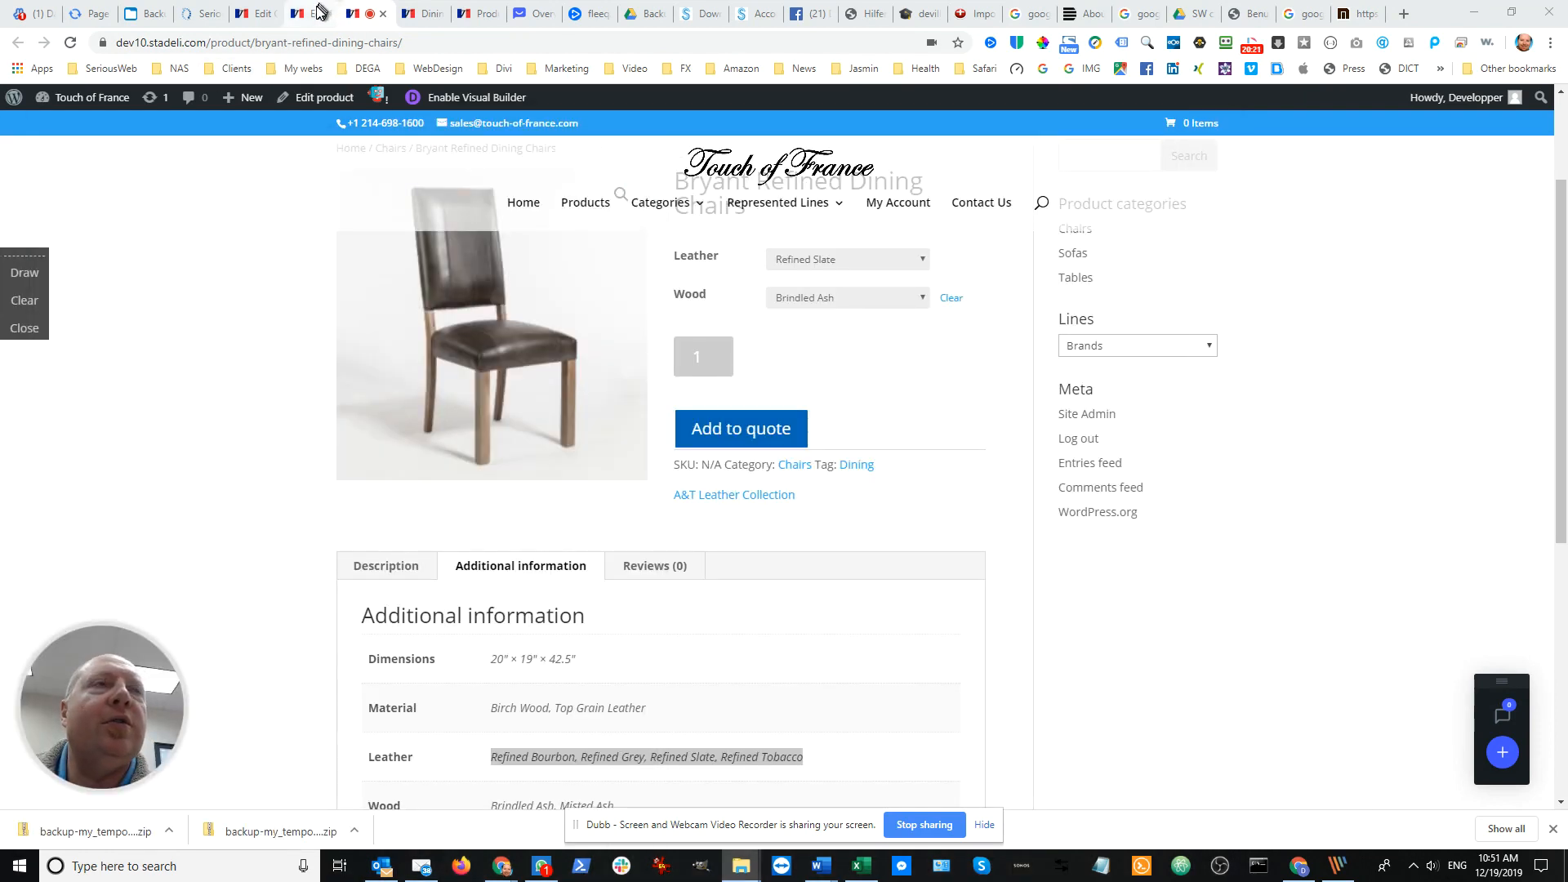
Return to the product's edit page in the browser and open its custom tabs settings in the product data
left_click(317, 14)
scroll(595, 343, "down", 7)
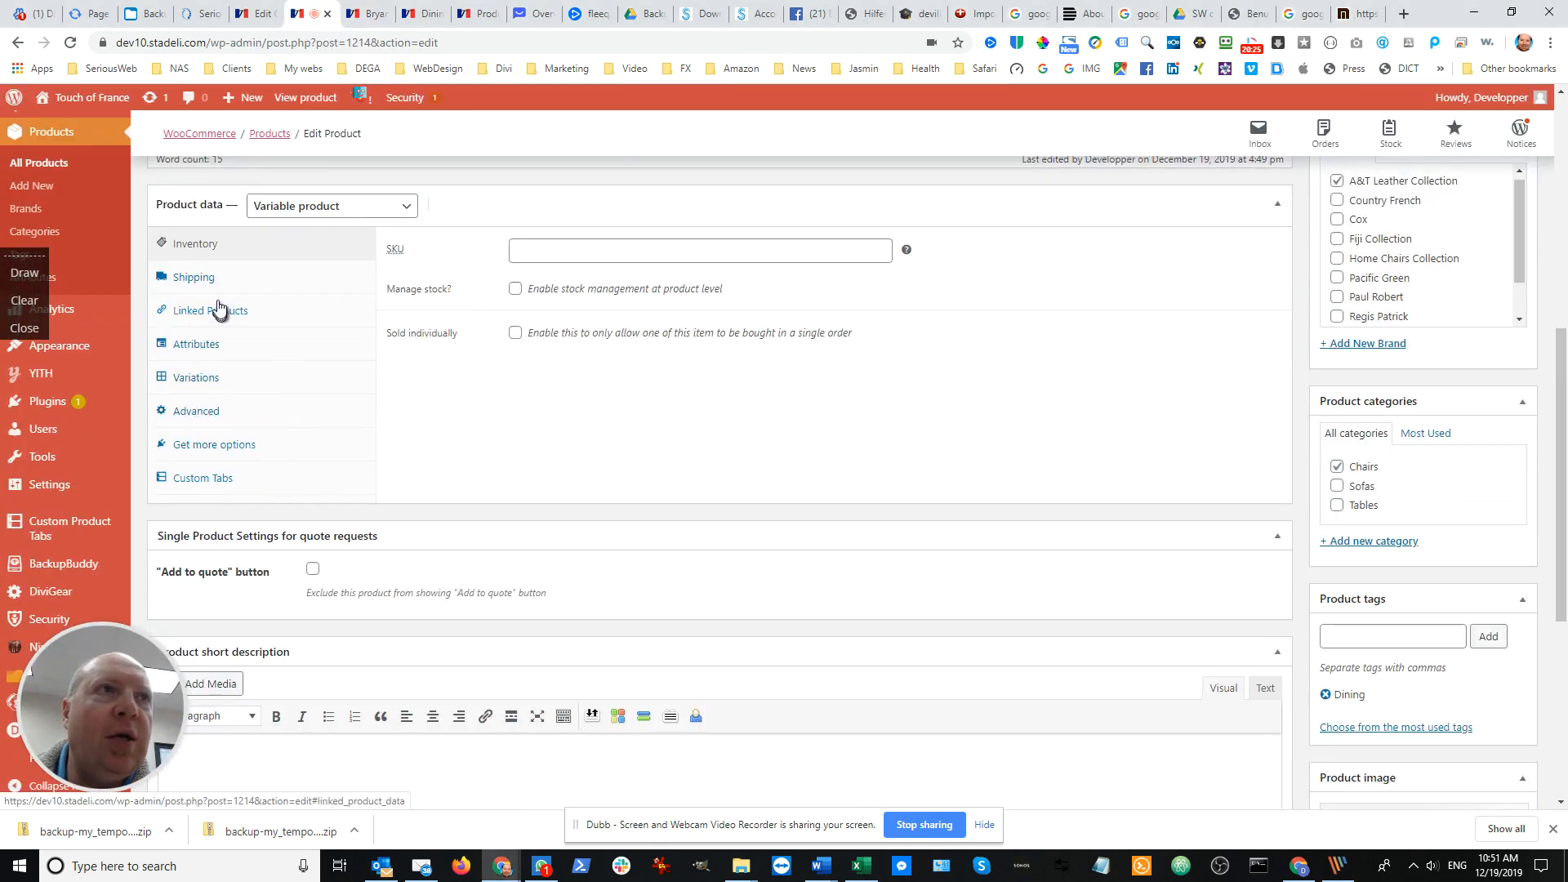
scroll(238, 372, "up", 2)
scroll(220, 441, "down", 2)
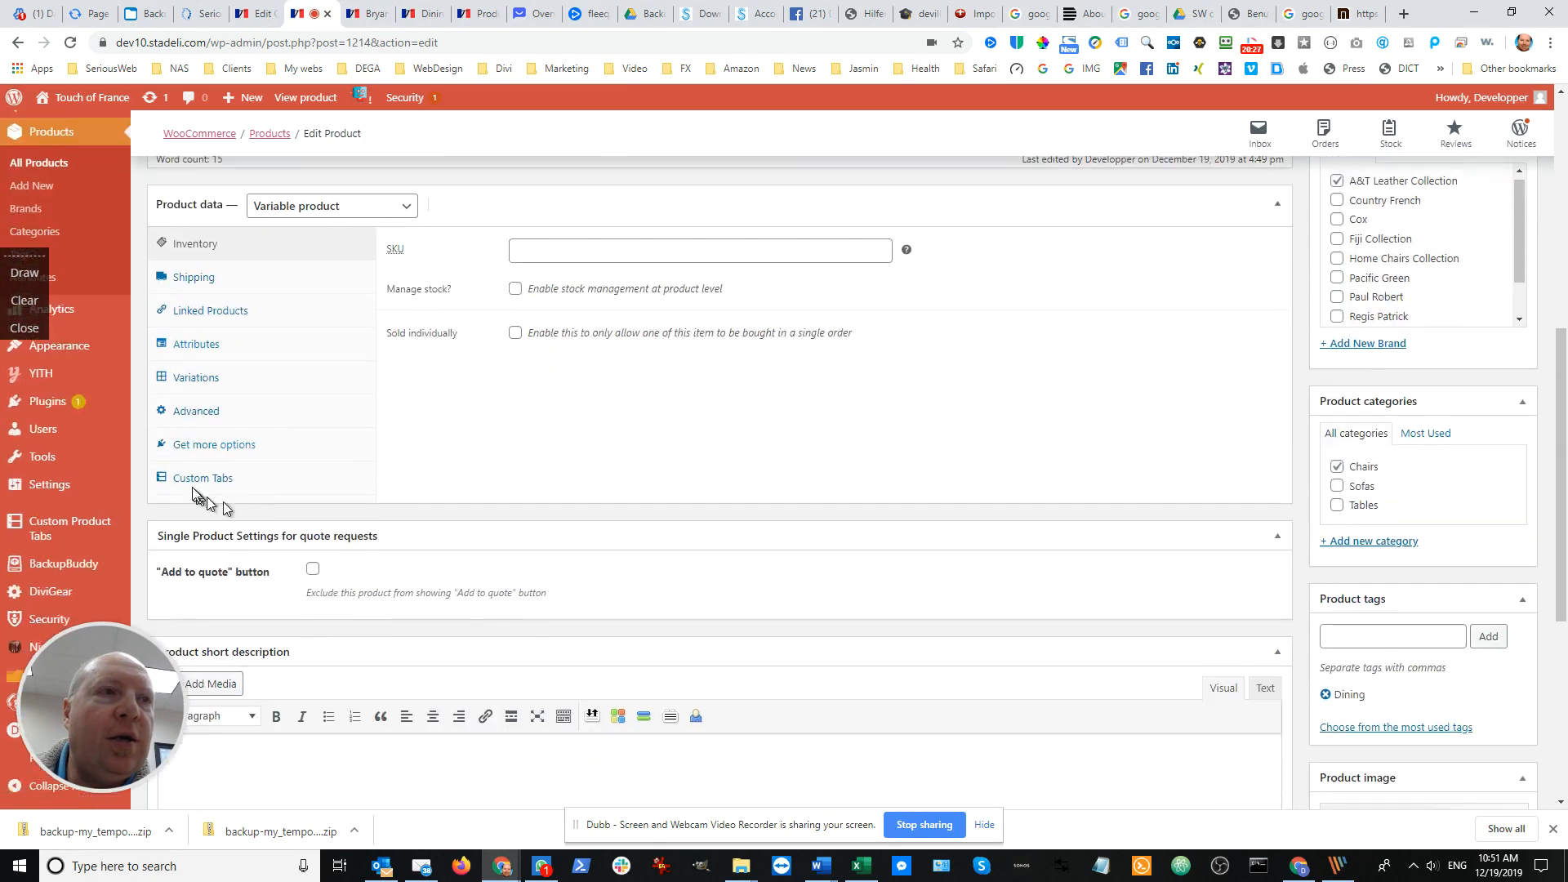
left_click(187, 482)
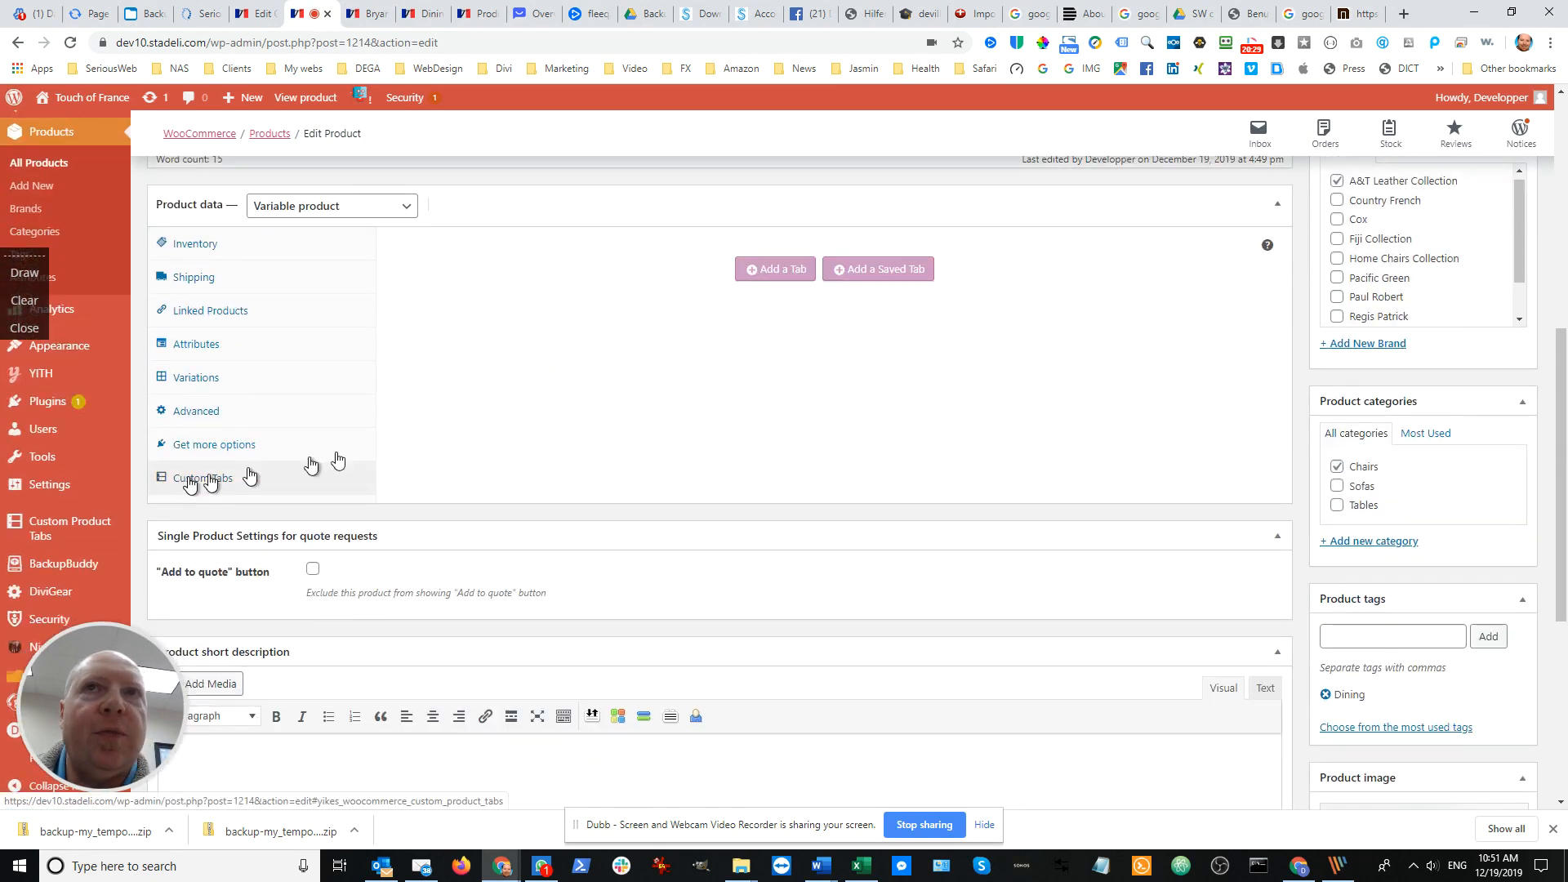
Add a new custom tab to the product and title it Tearsheet
left_click(874, 275)
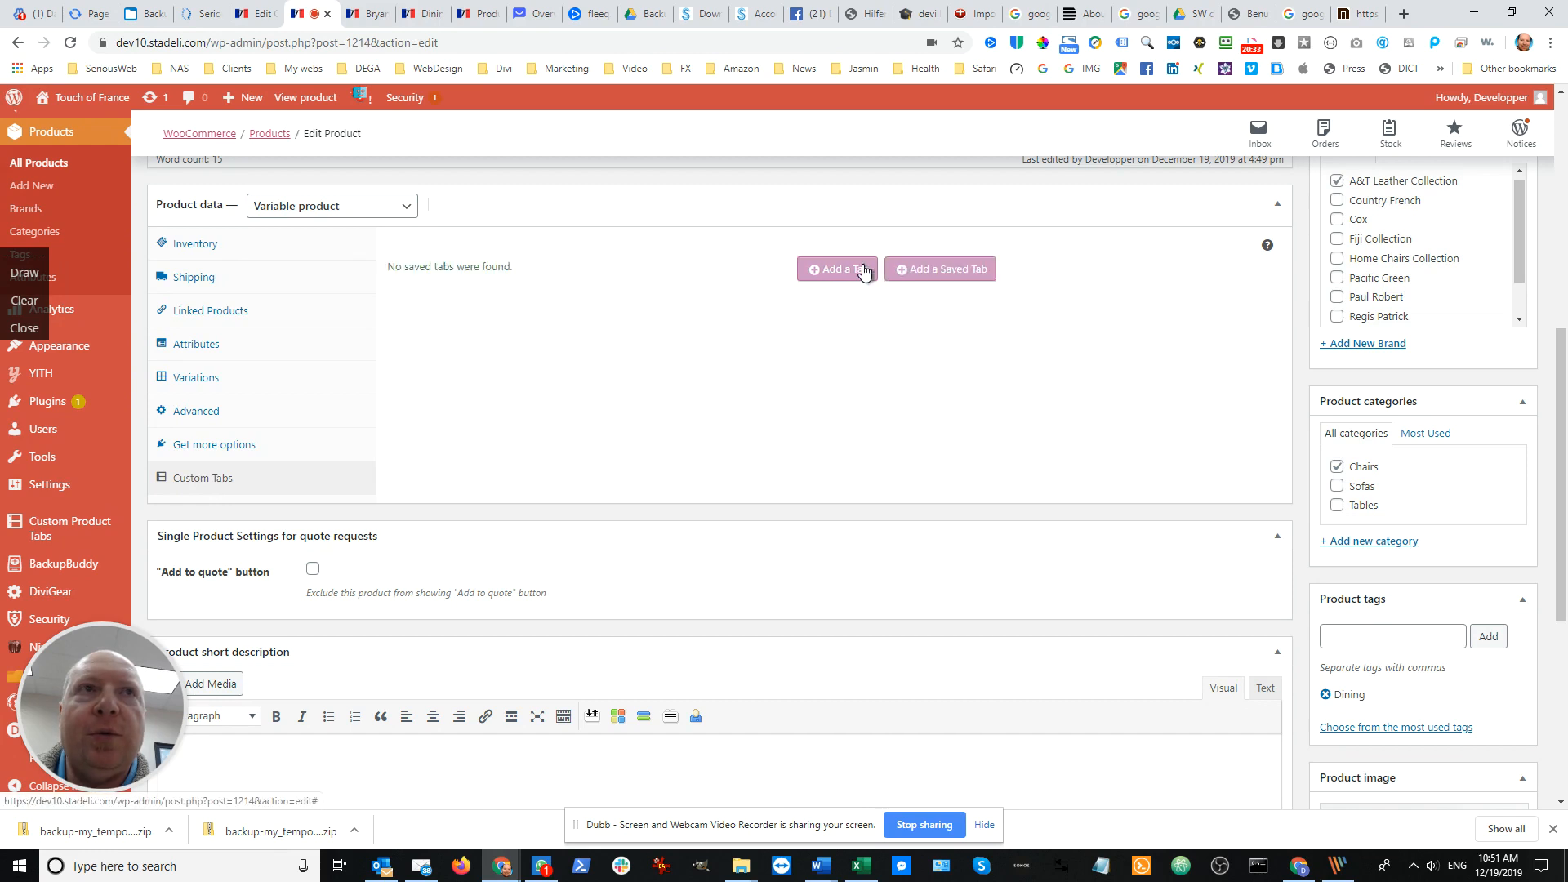
left_click(841, 272)
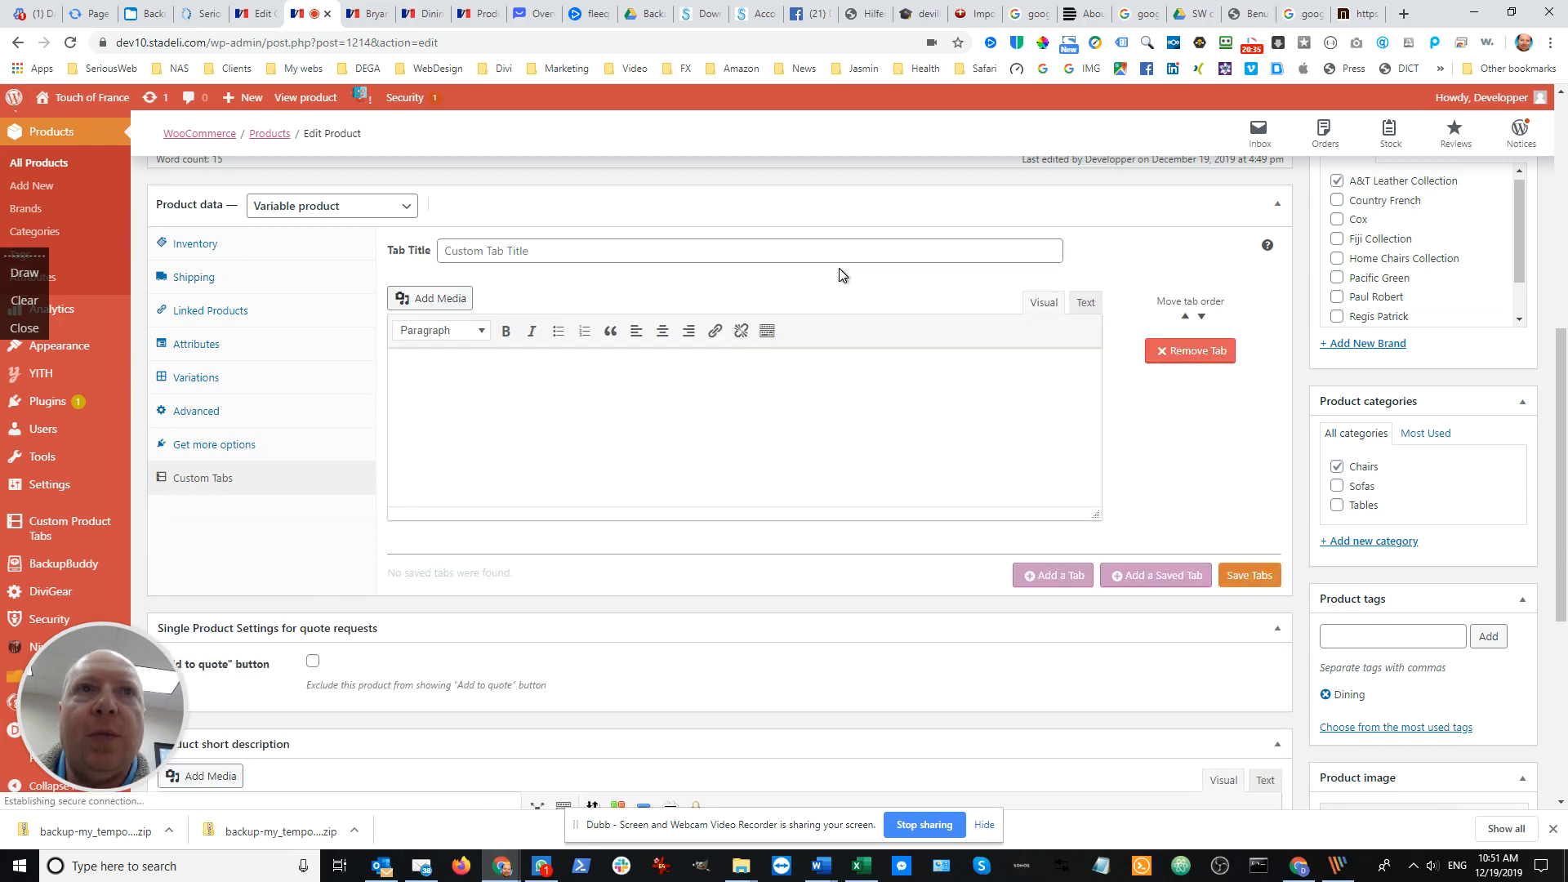
left_click(643, 255)
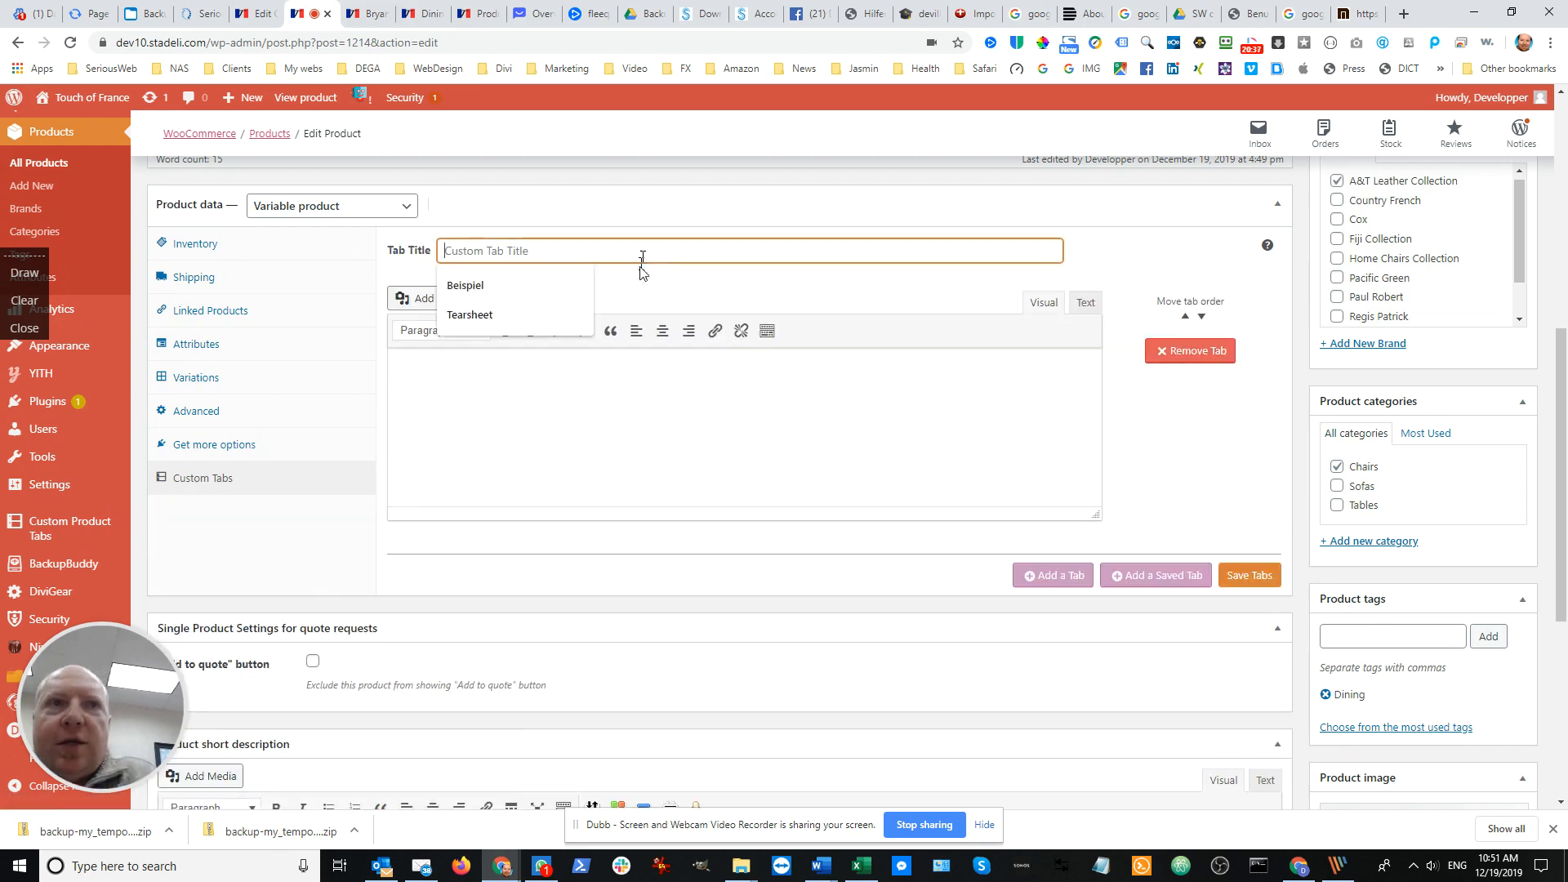
left_click(518, 316)
left_click(509, 370)
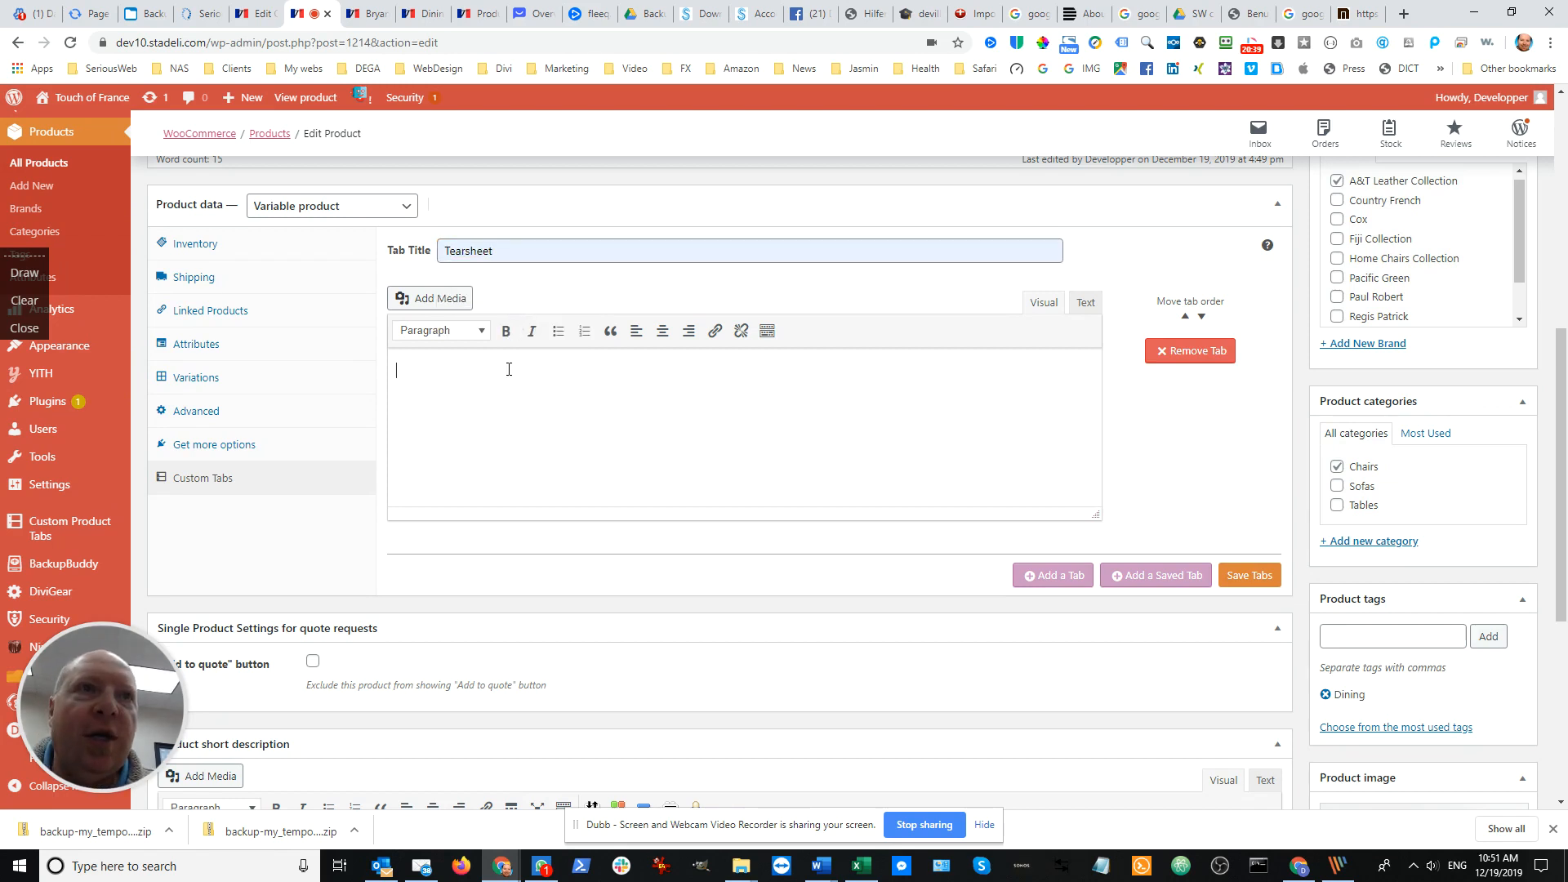
Open the media library for the Tearsheet content and bring up the Accent & end tables tearsheet folder in File Explorer
left_click(441, 304)
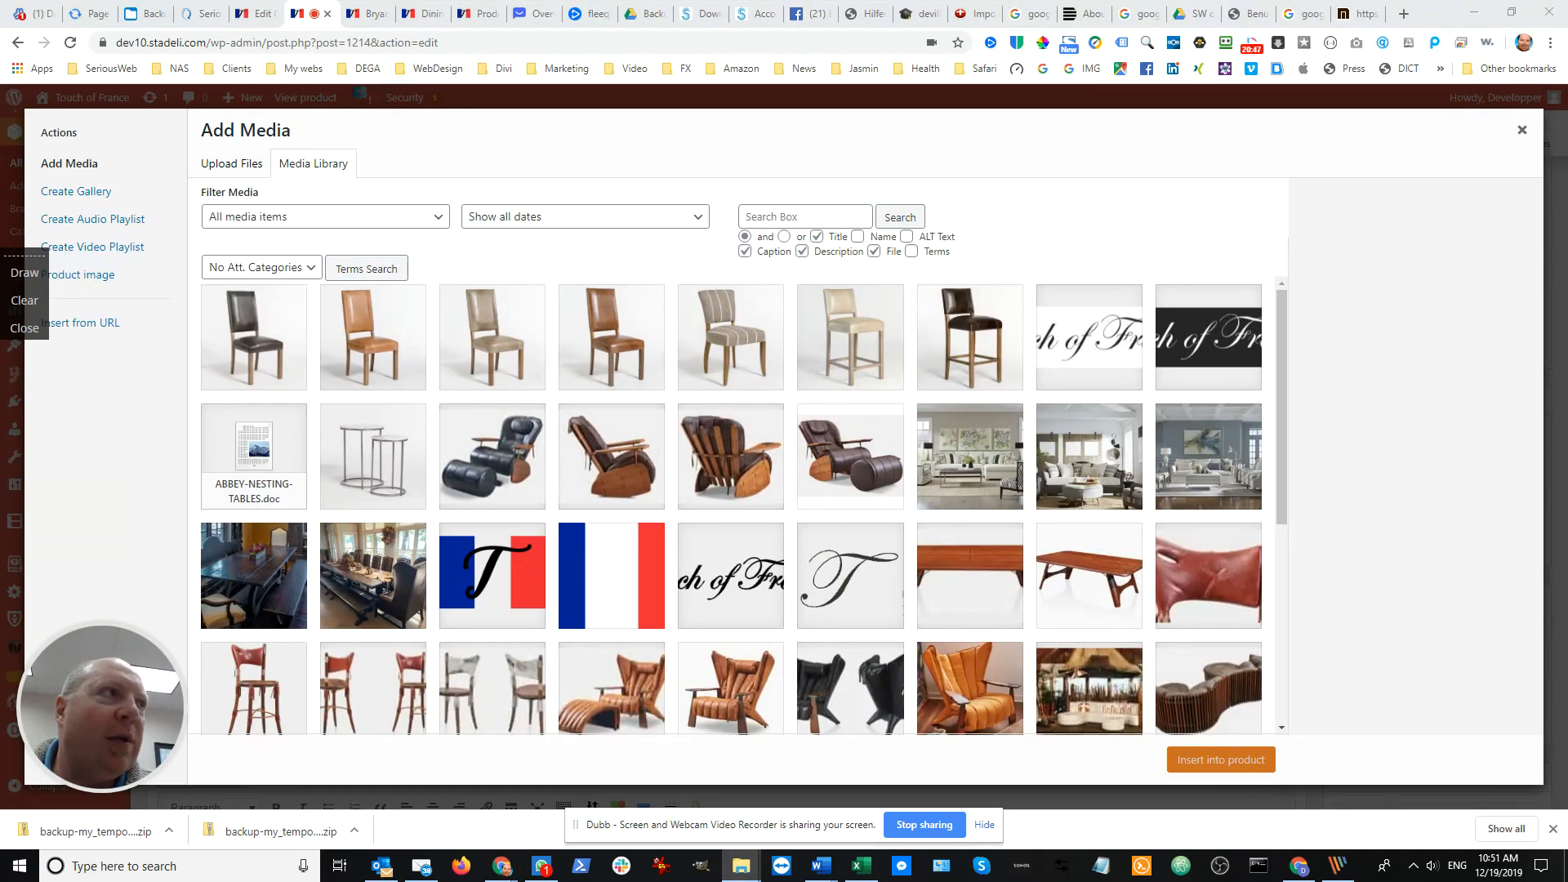
left_click_drag(0, 180, 1031, 103)
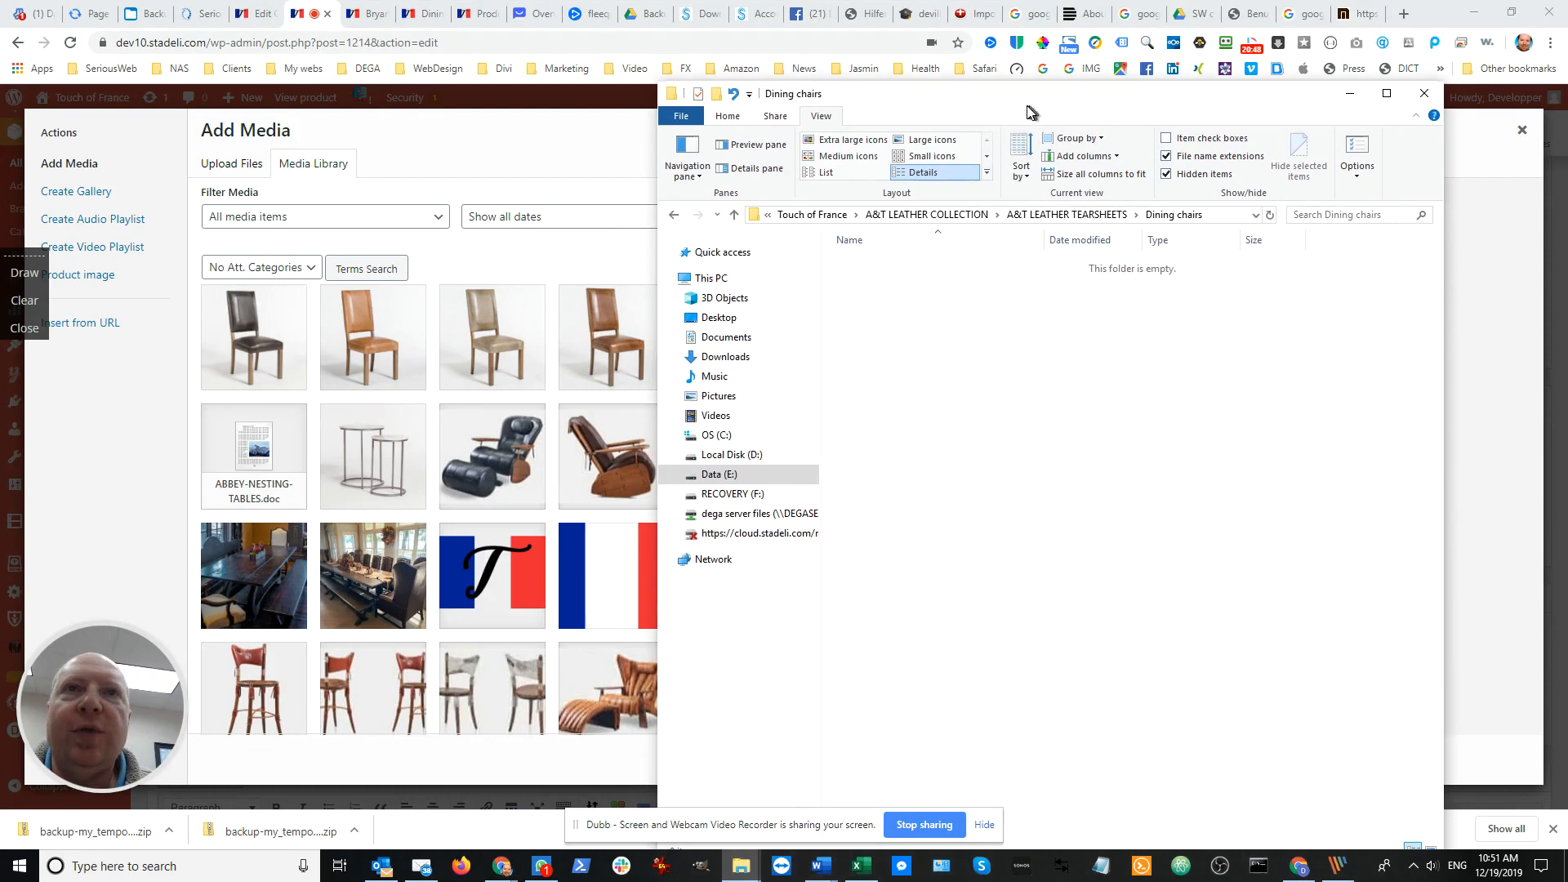
left_click(1058, 210)
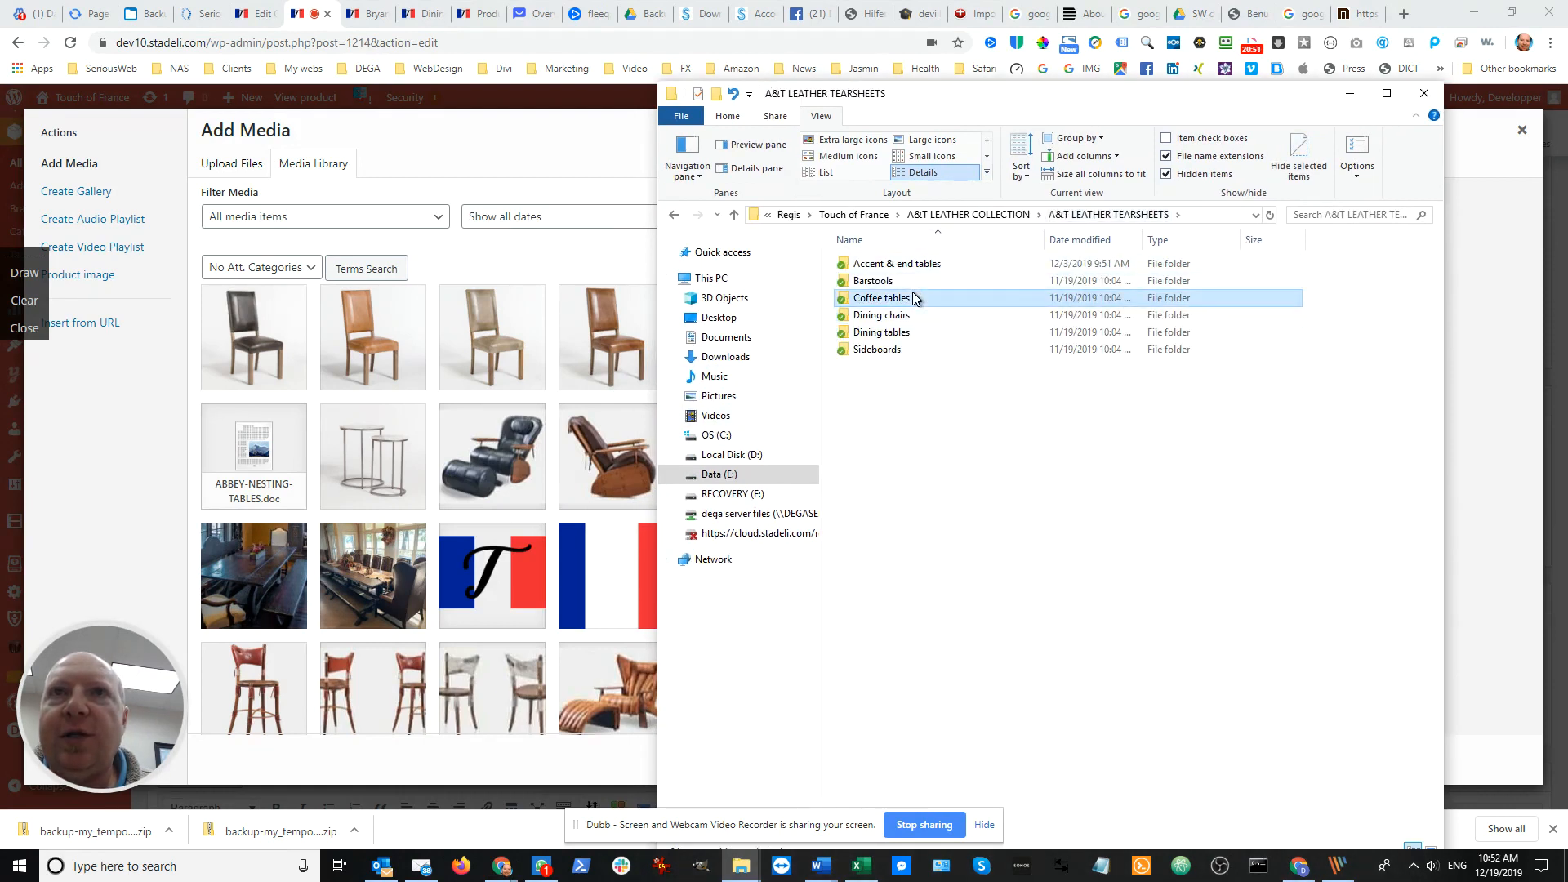
double_click(913, 298)
left_click(1068, 214)
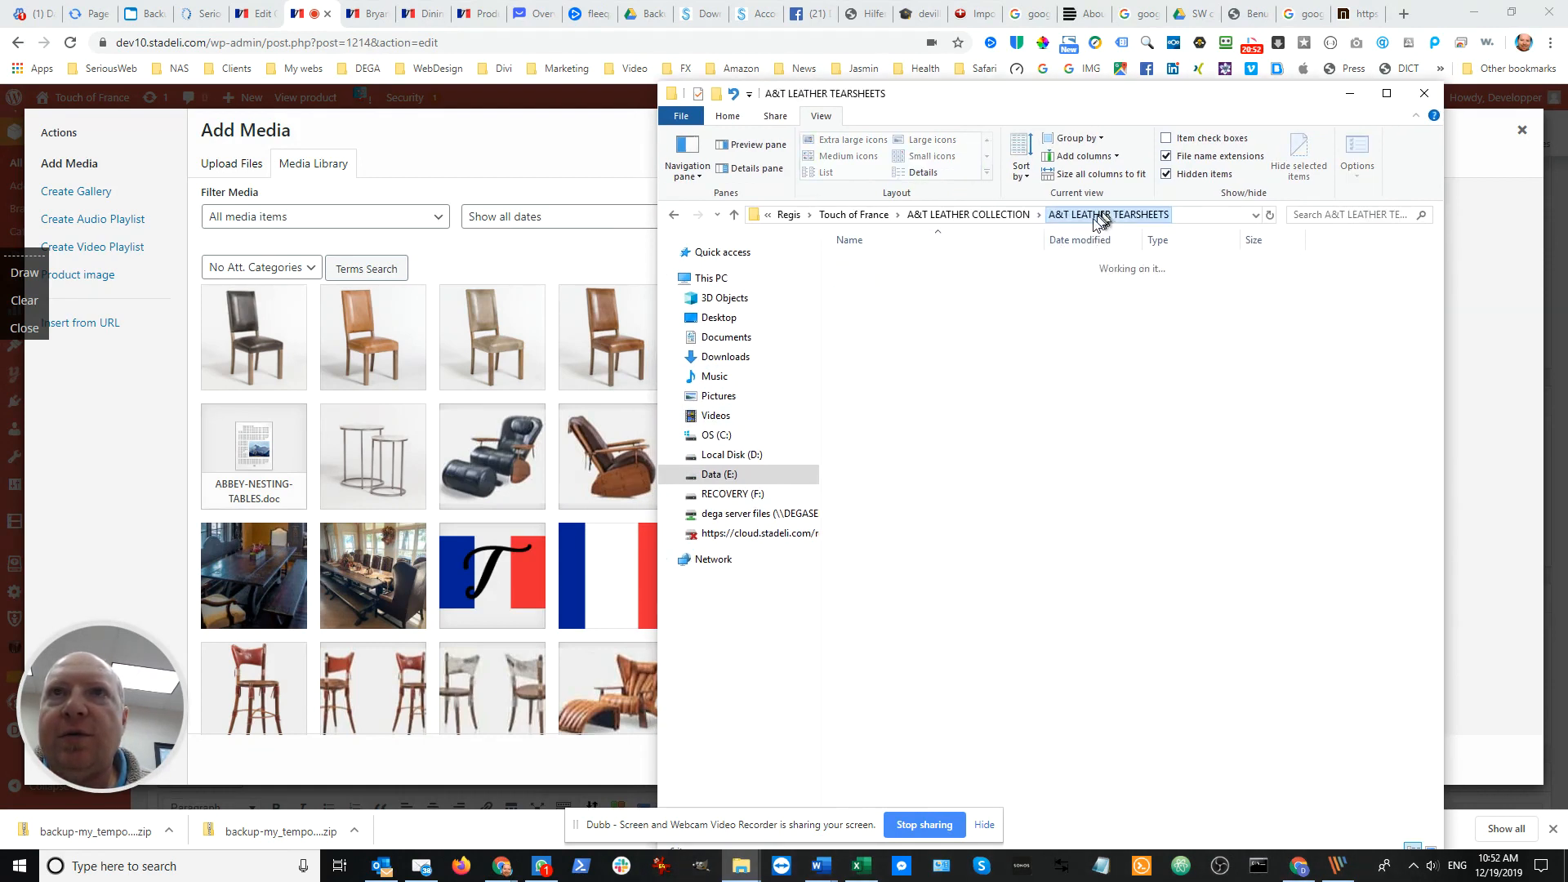
double_click(906, 267)
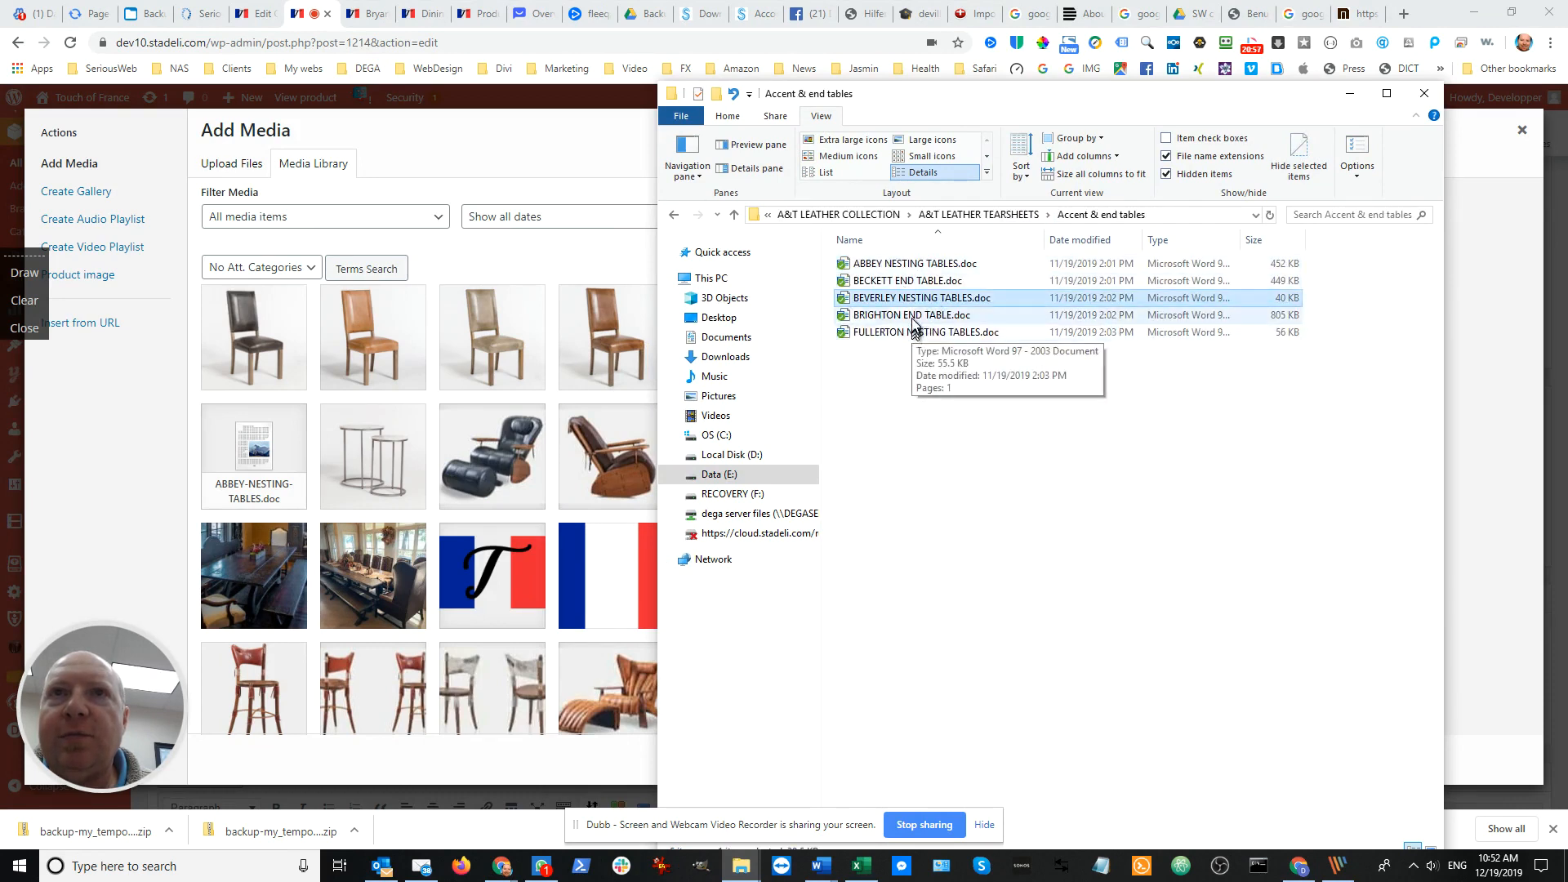
Upload BRIGHTON END TABLE.doc to the media library and insert it into the Tearsheet tab's content
left_click(947, 318)
left_click_drag(959, 320, 492, 336)
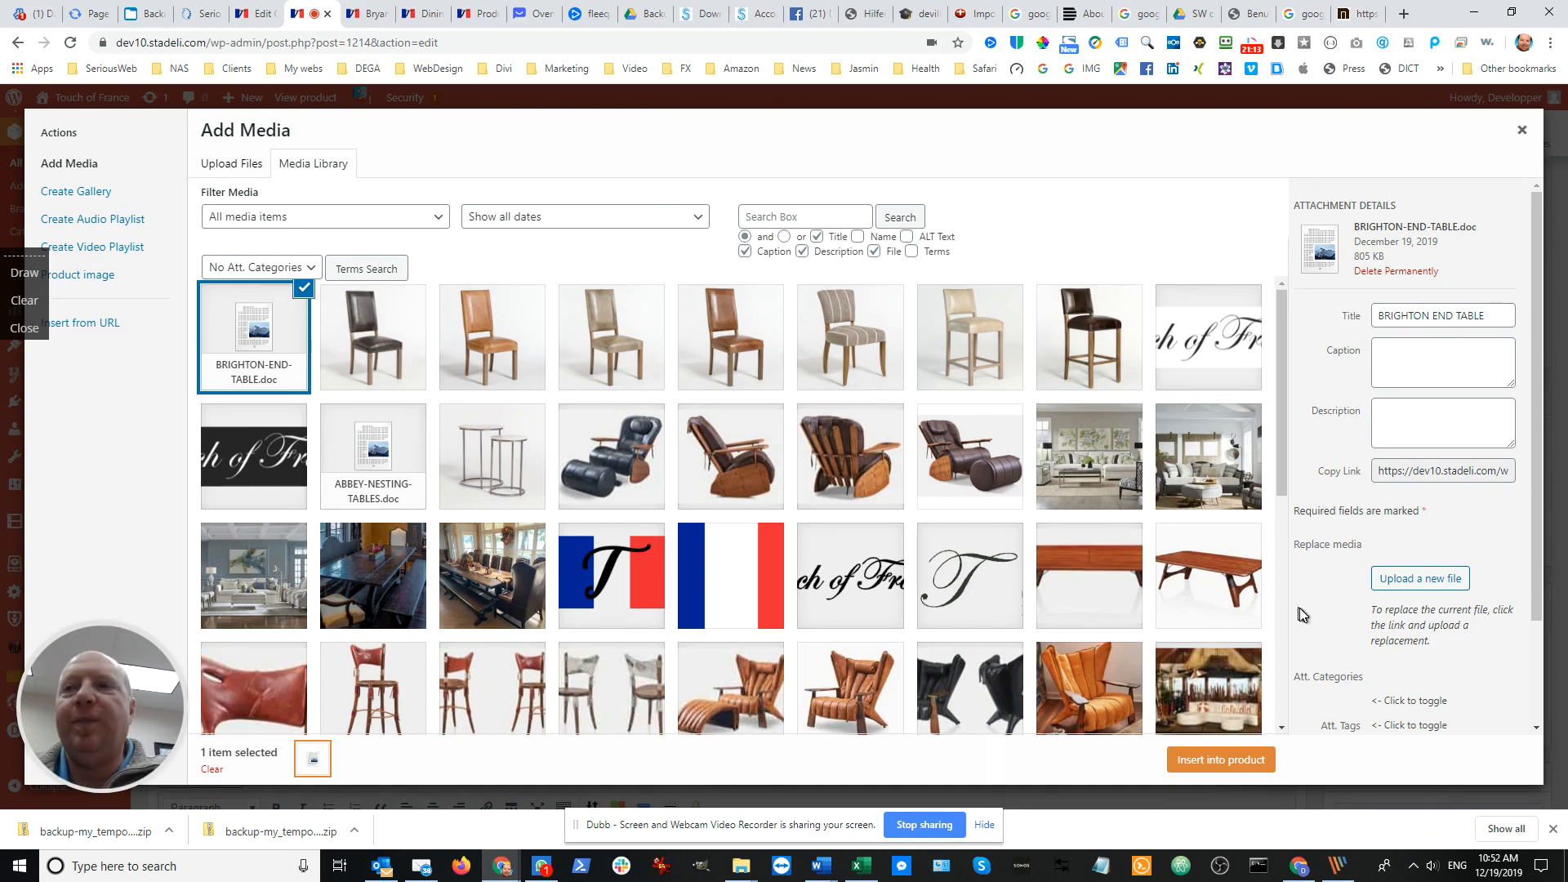
left_click(1247, 762)
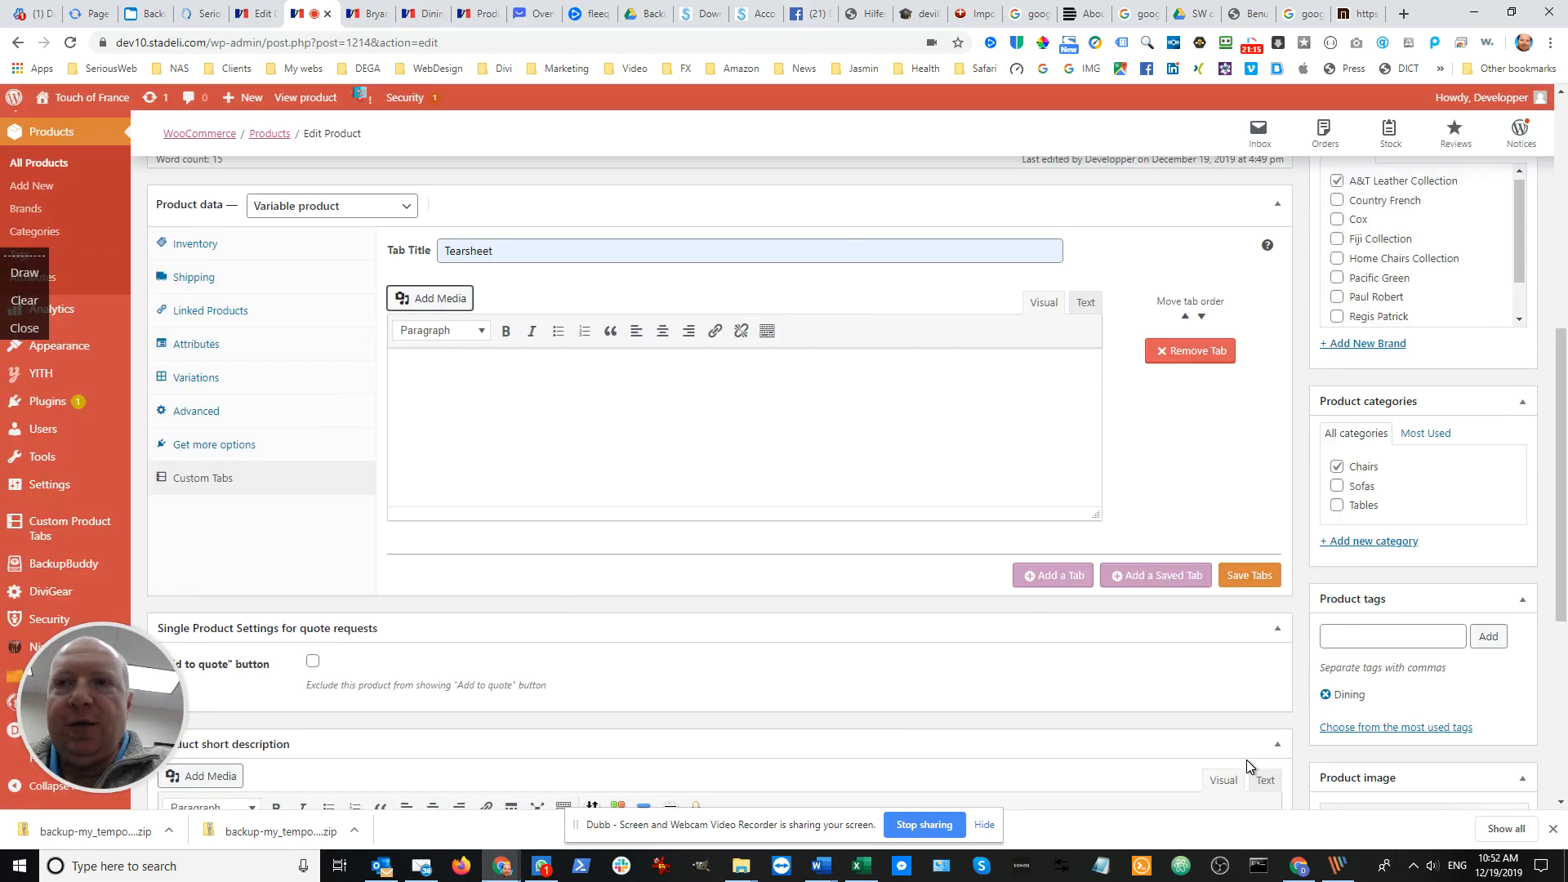
Try to add the word Download directly in front of the BRIGHTON END TABLE link text
left_click(584, 374)
key("Home")
type("Down")
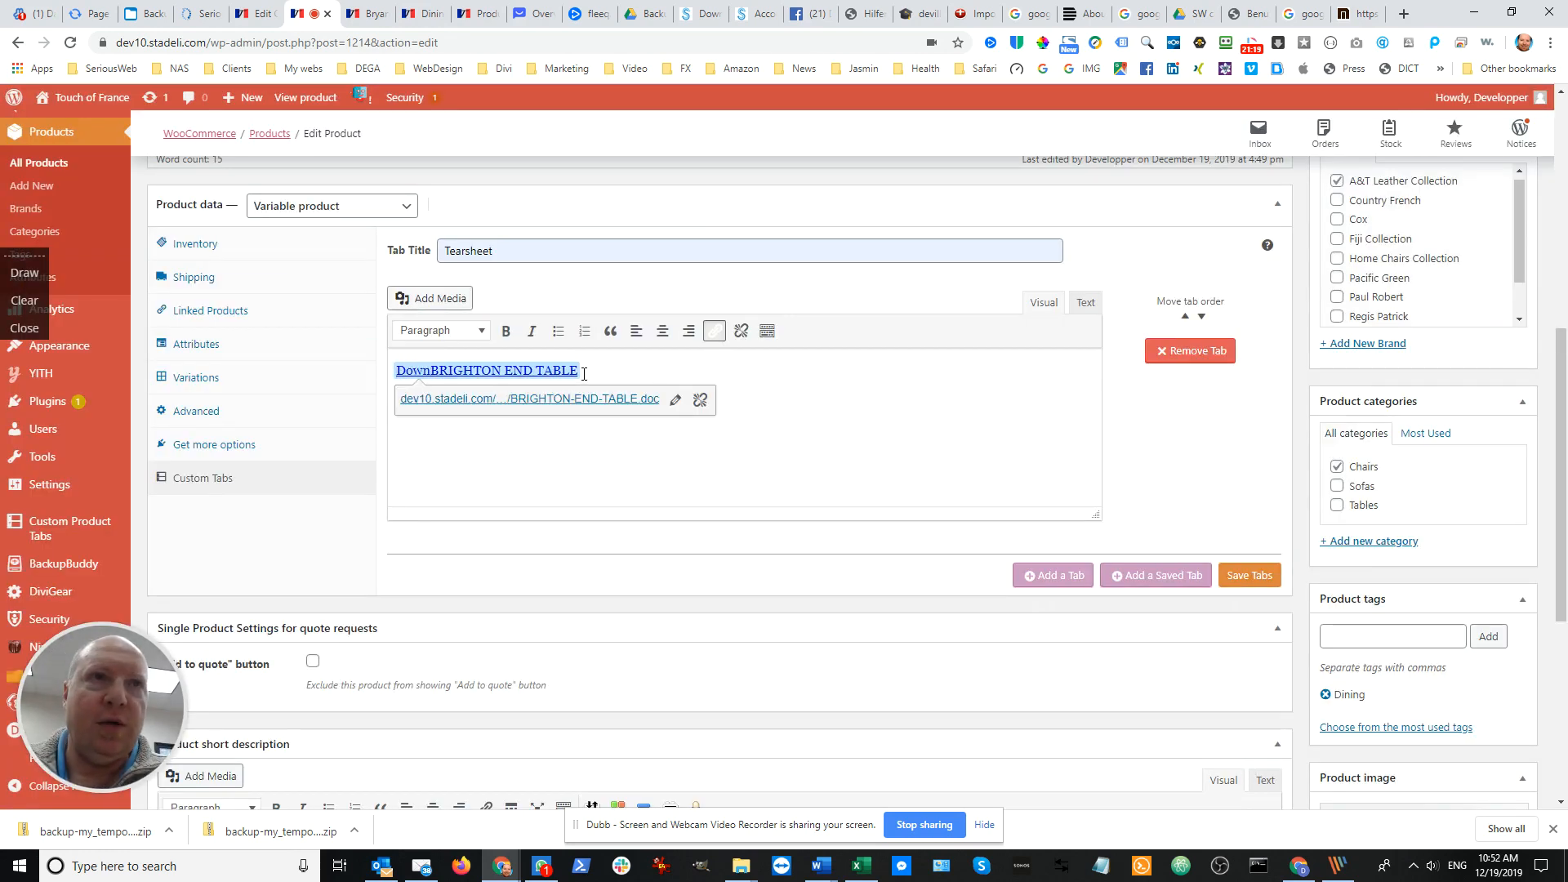
key("BackSpace")
key("BackSpace")
key("BackSpace")
key("BackSpace")
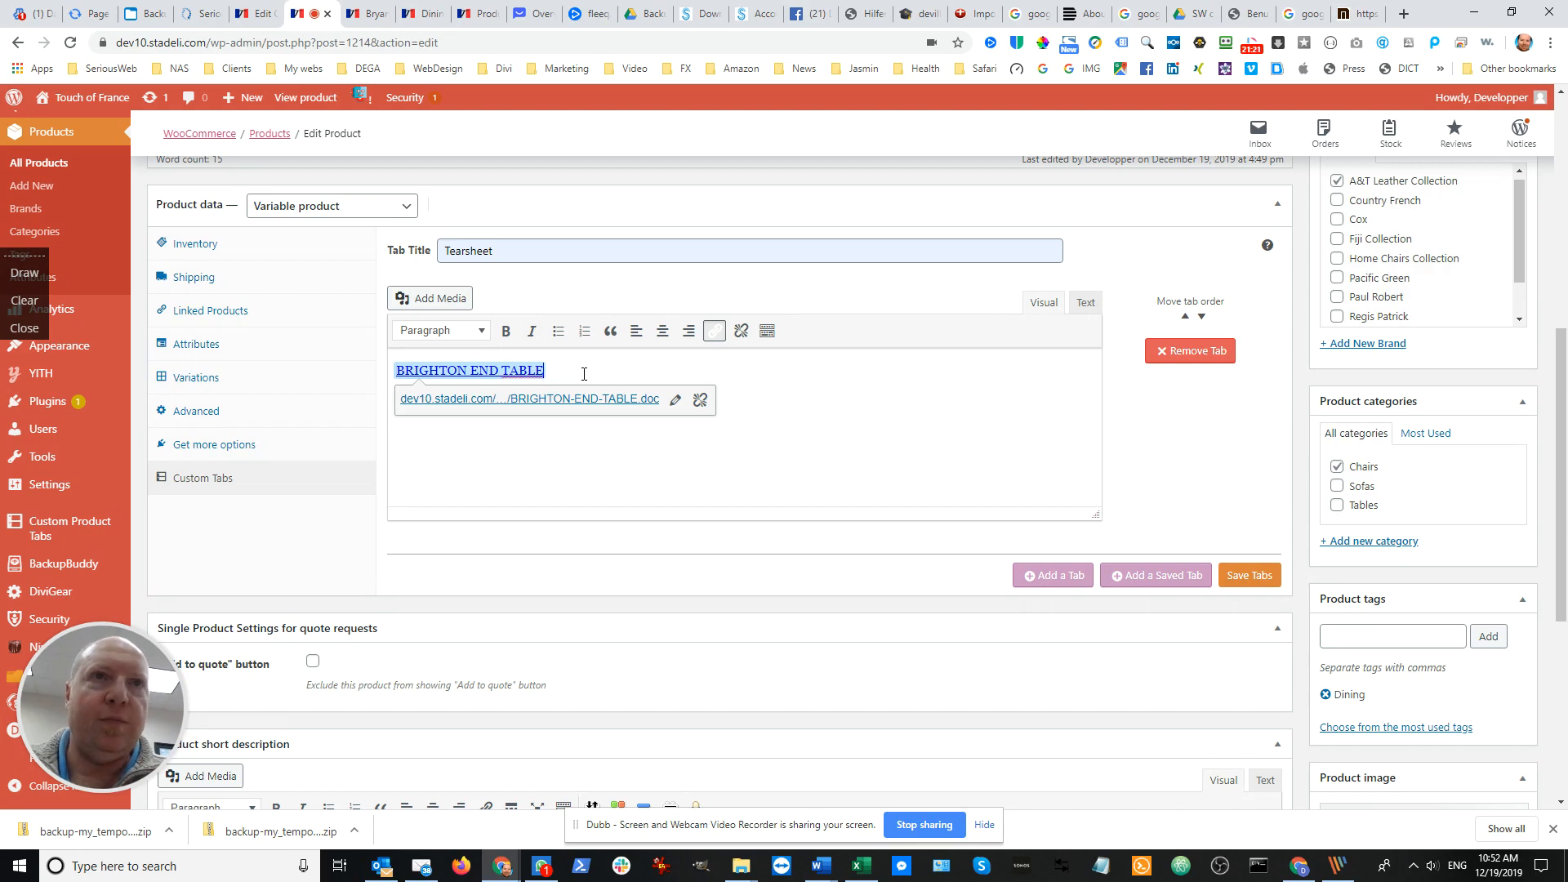
Write Download on a new line below the link and move it in front of BRIGHTON END TABLE
key("End")
key("Return")
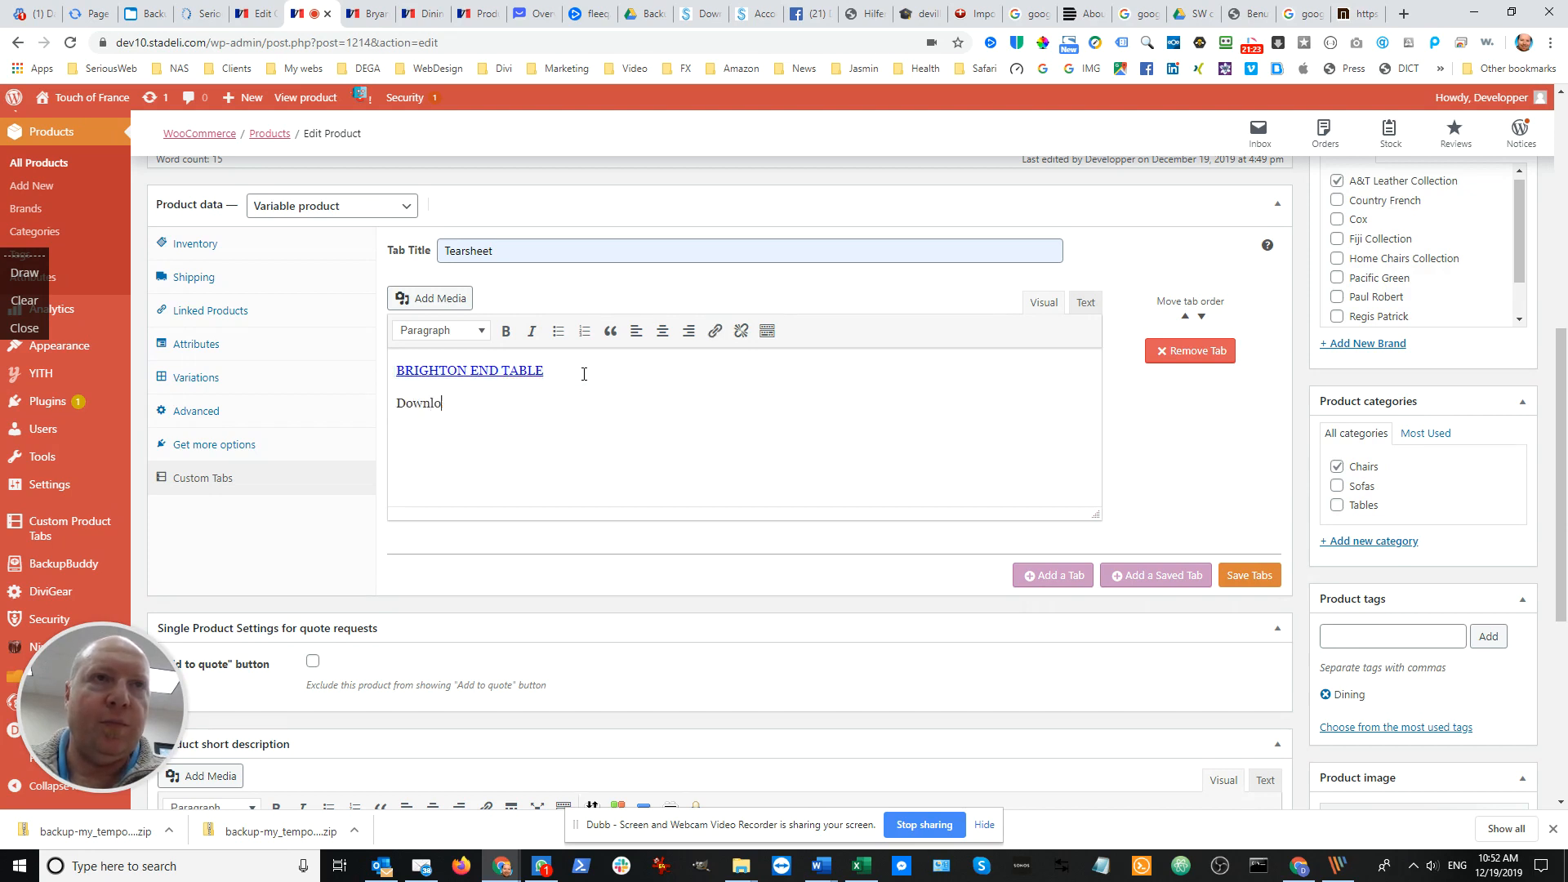
key("shift+Home")
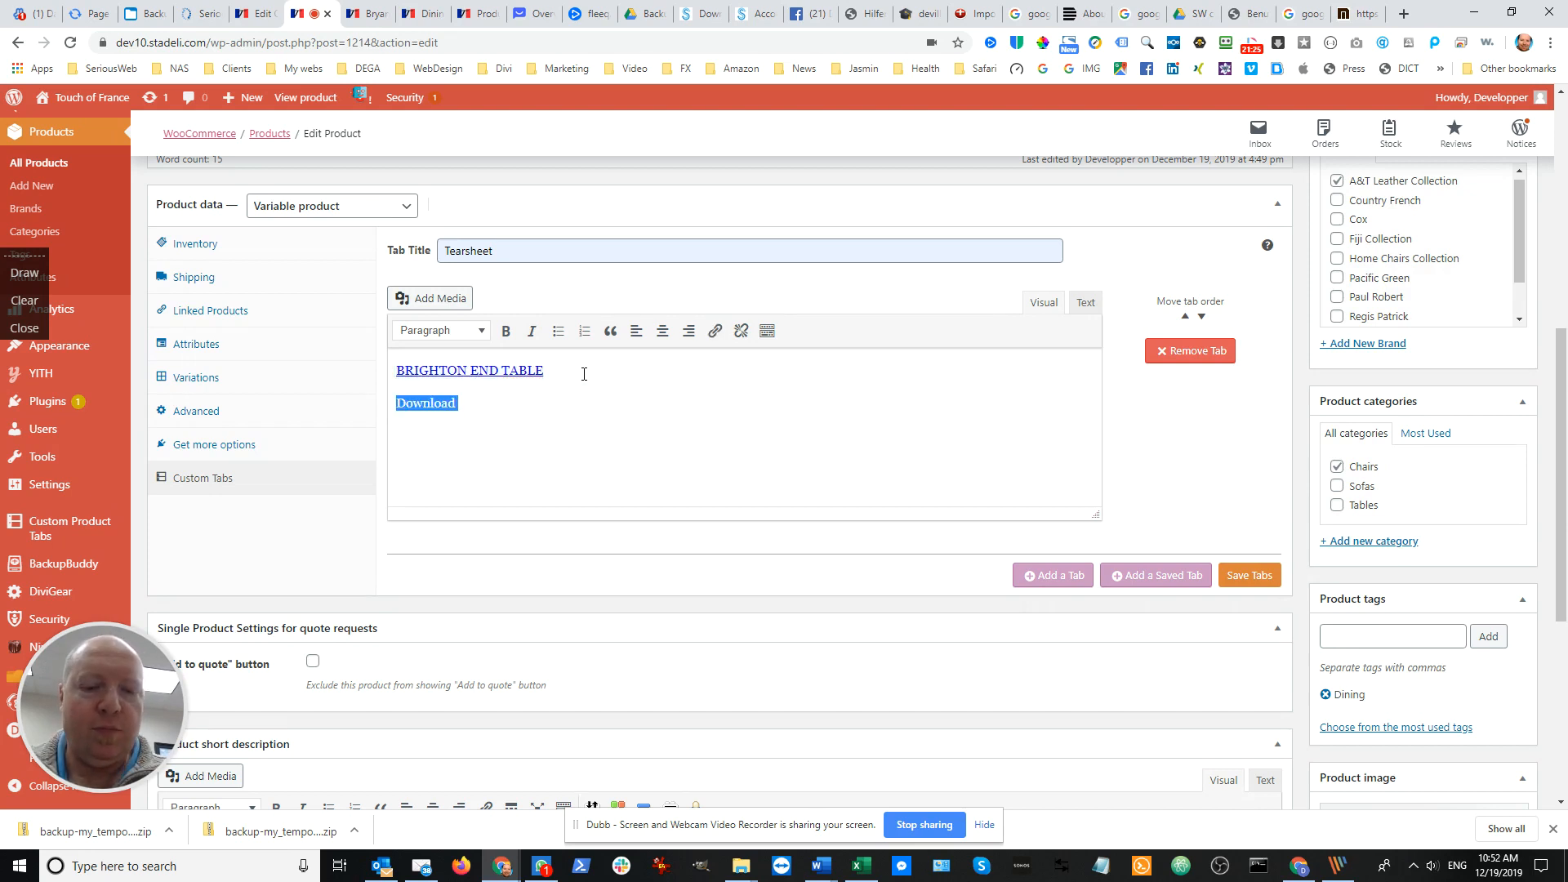
key("ctrl+x")
key("Up")
key("ctrl+v")
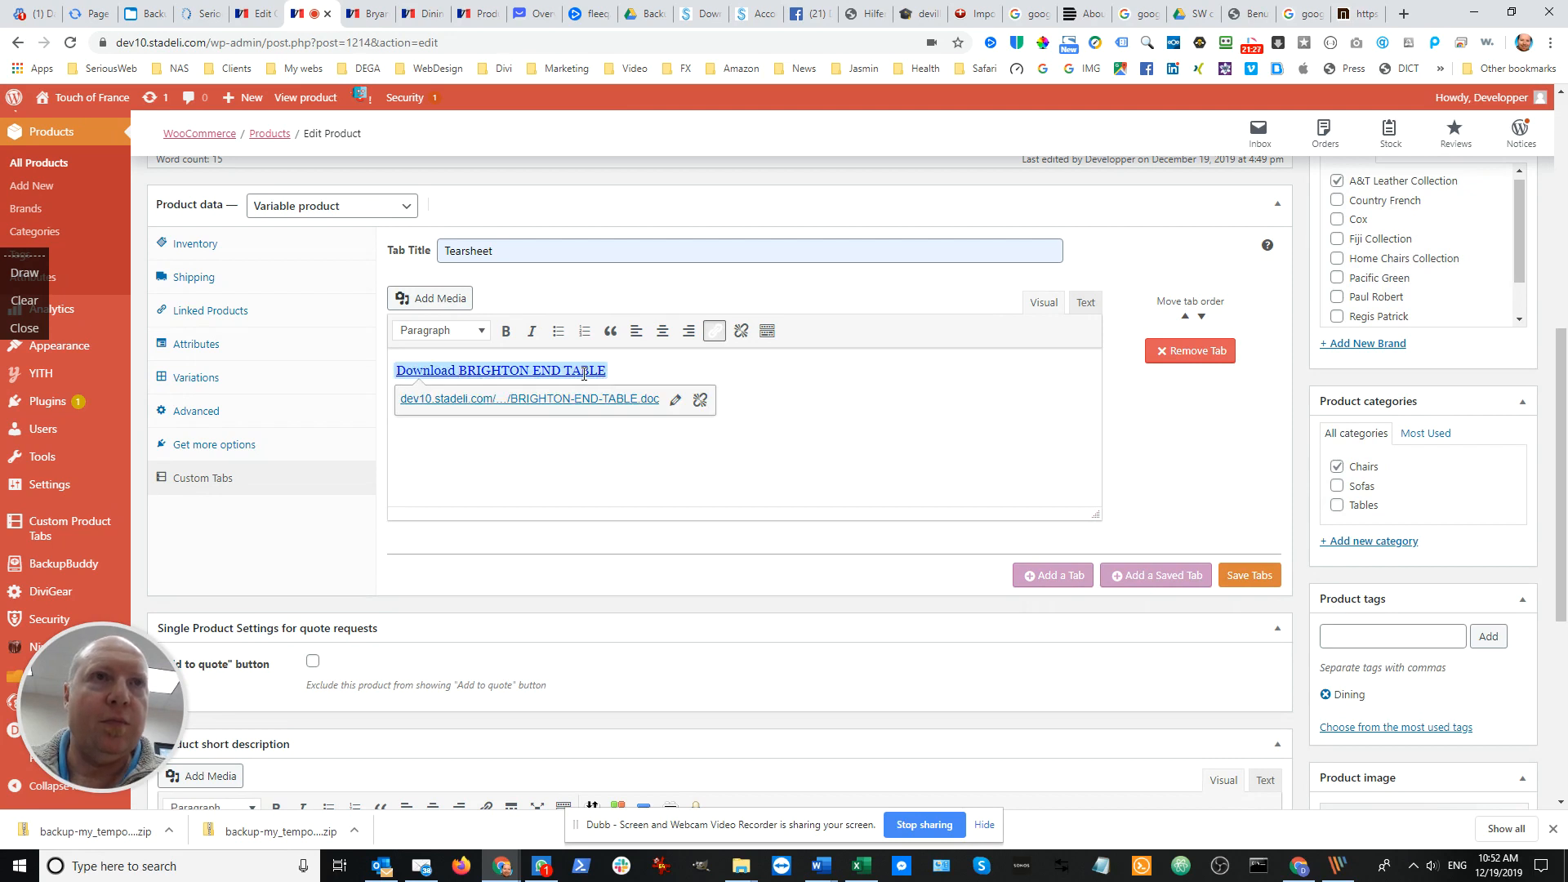
Delete the linked text from the Tearsheet content and write Download as plain text instead
key("BackSpace")
key("BackSpace")
key("BackSpace")
key("BackSpace")
key("BackSpace")
key("BackSpace")
key("BackSpace")
key("BackSpace")
key("BackSpace")
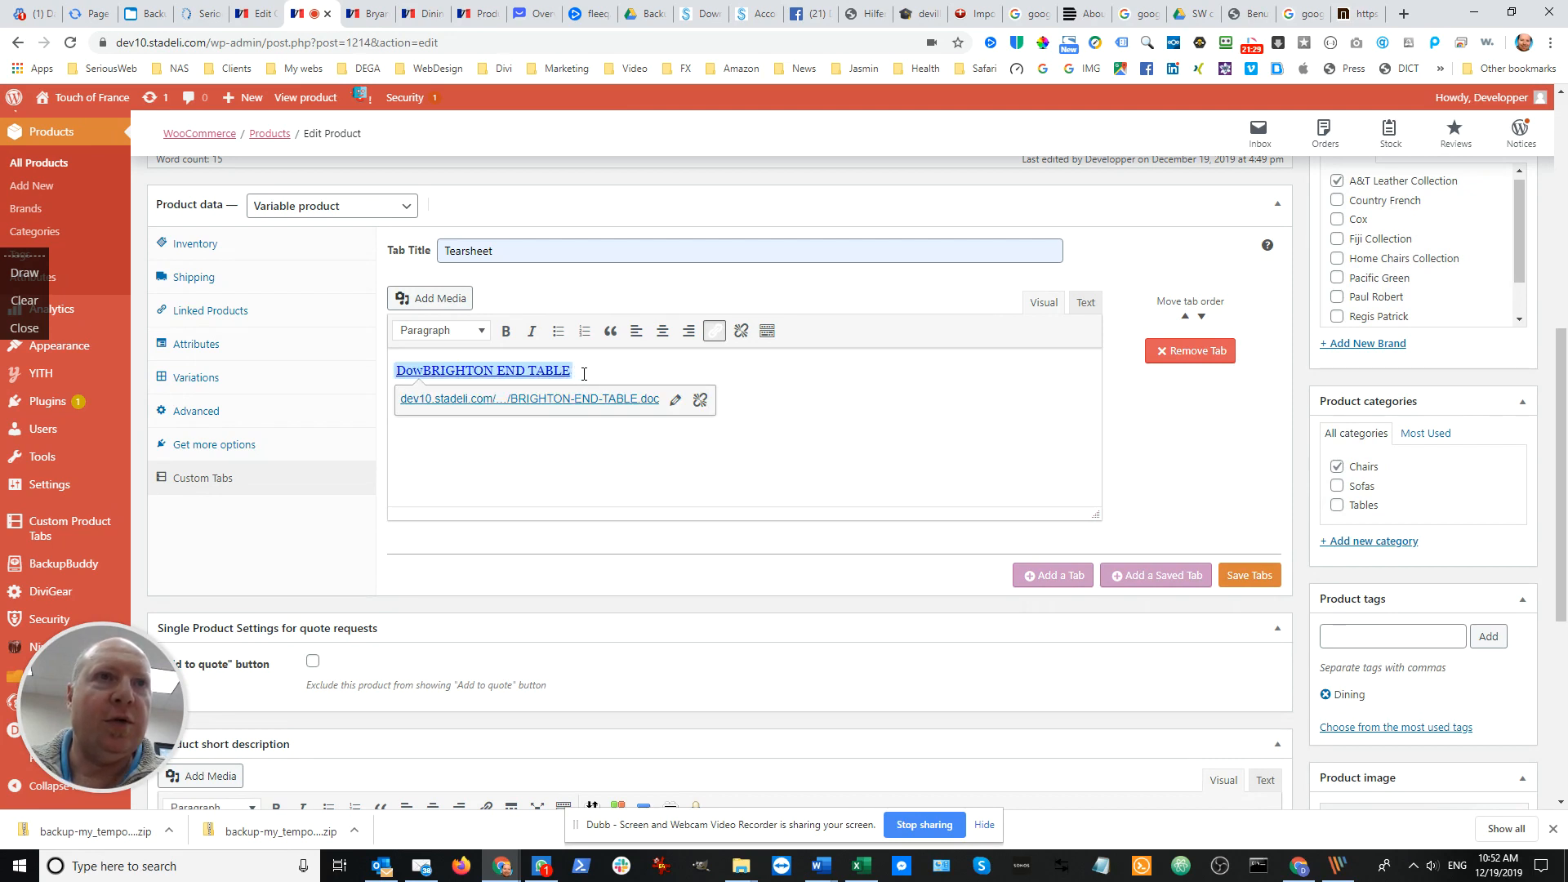
key("BackSpace")
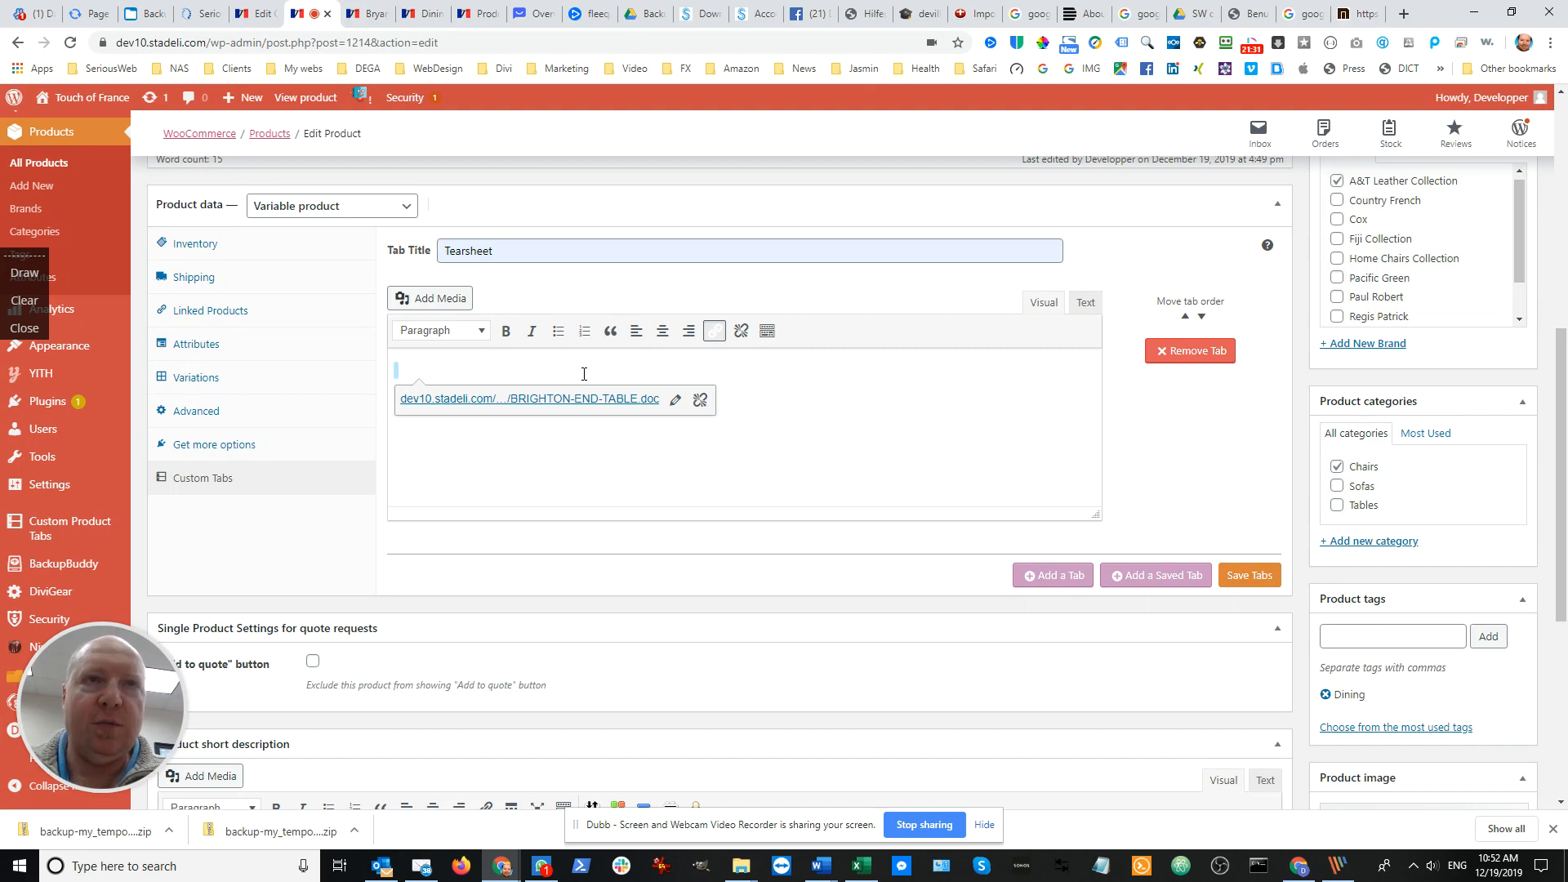
key("BackSpace")
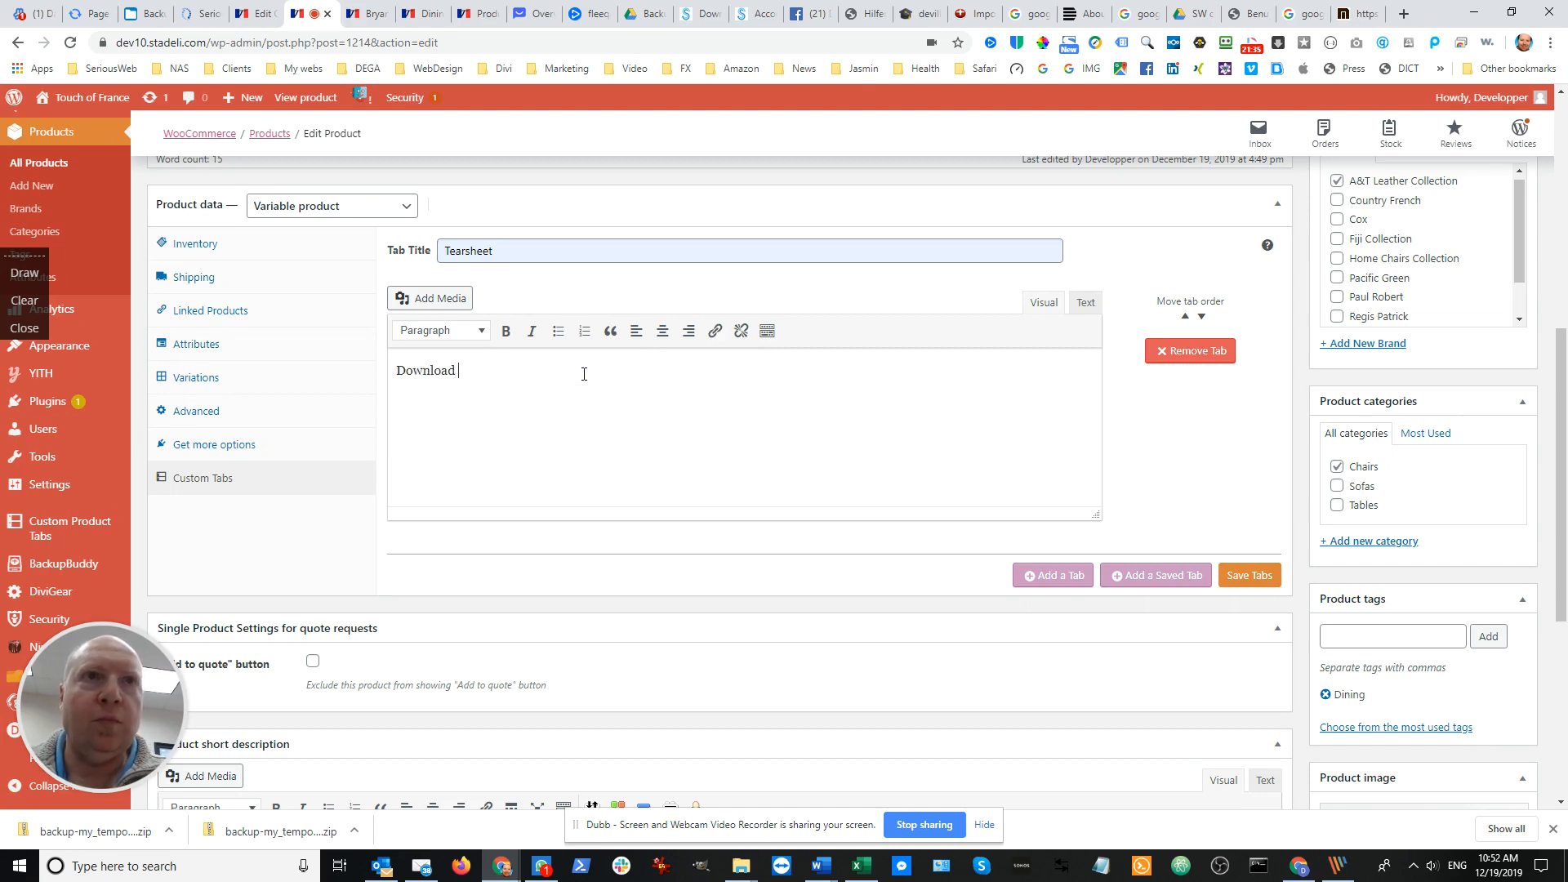
Insert the BRIGHTON-END-TABLE.doc file from the media library as a link after the word Download
left_click(442, 300)
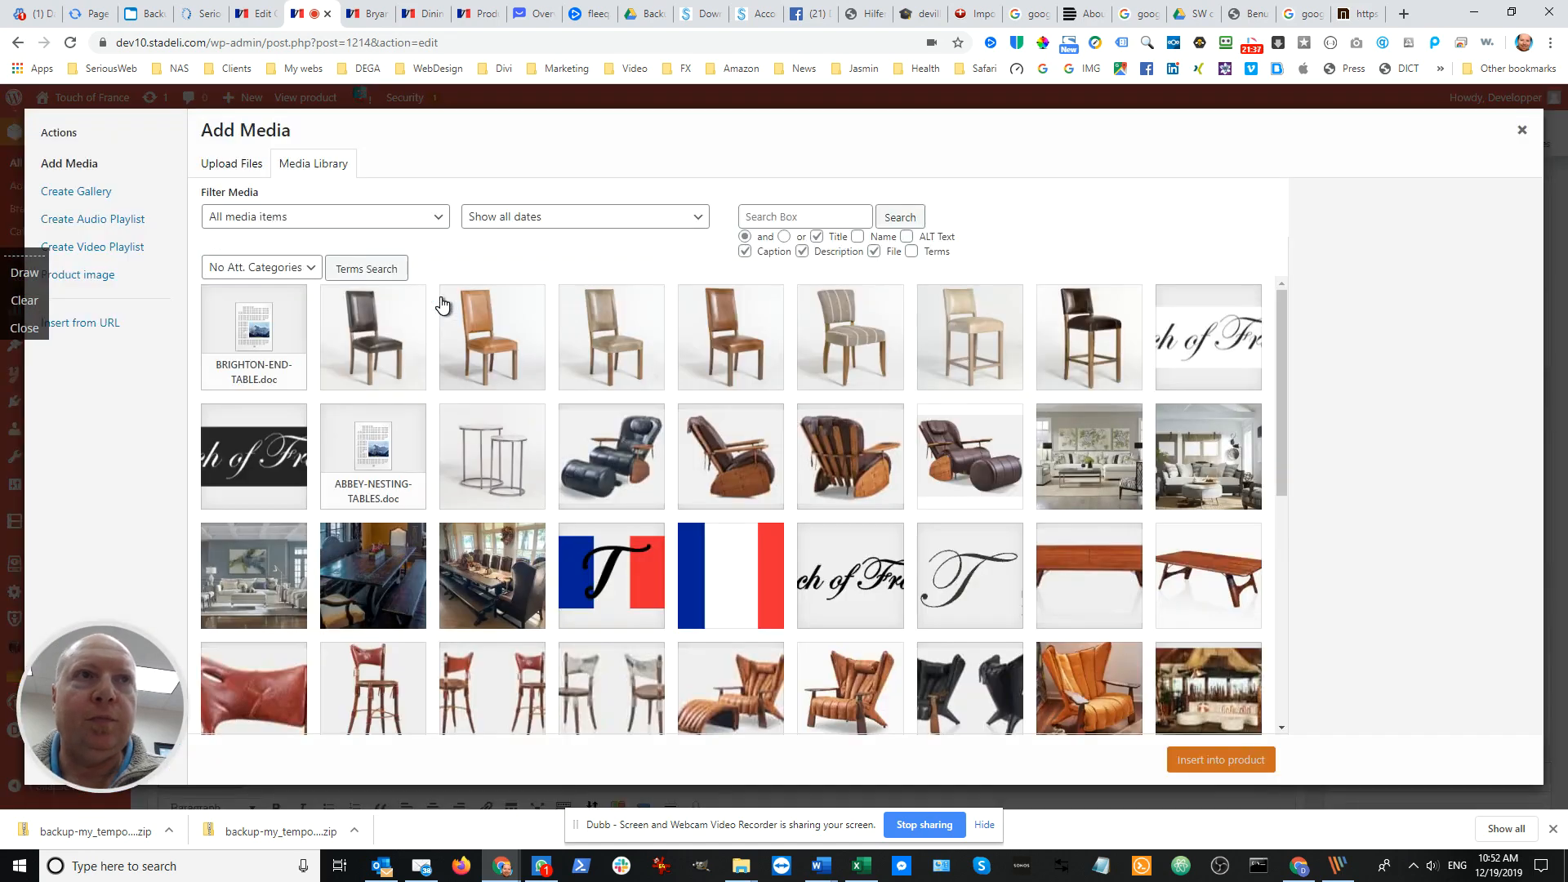
left_click(272, 347)
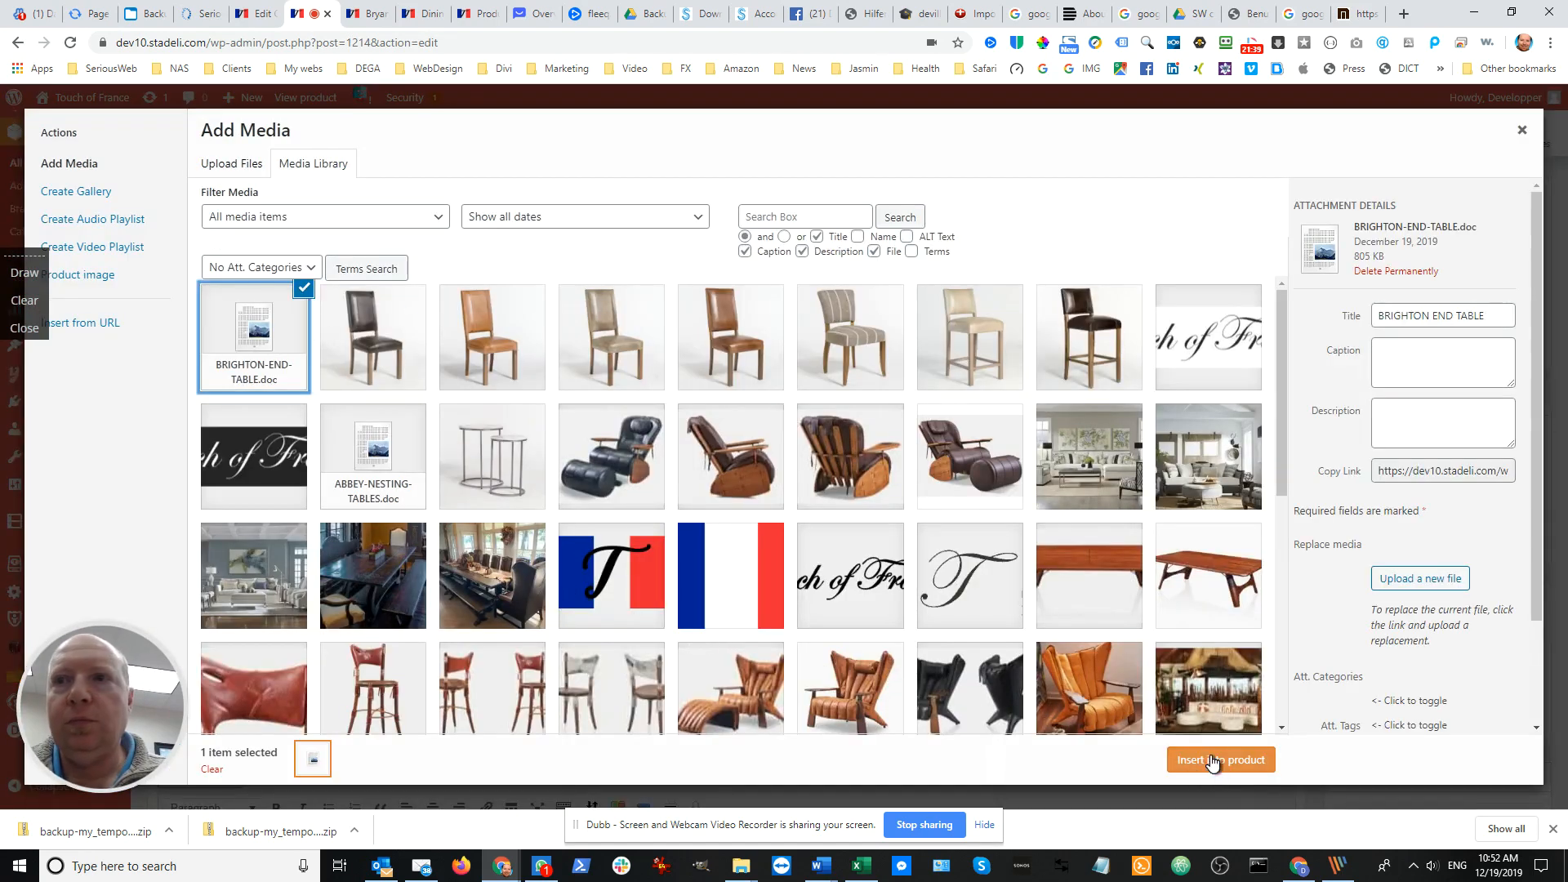
left_click(1209, 760)
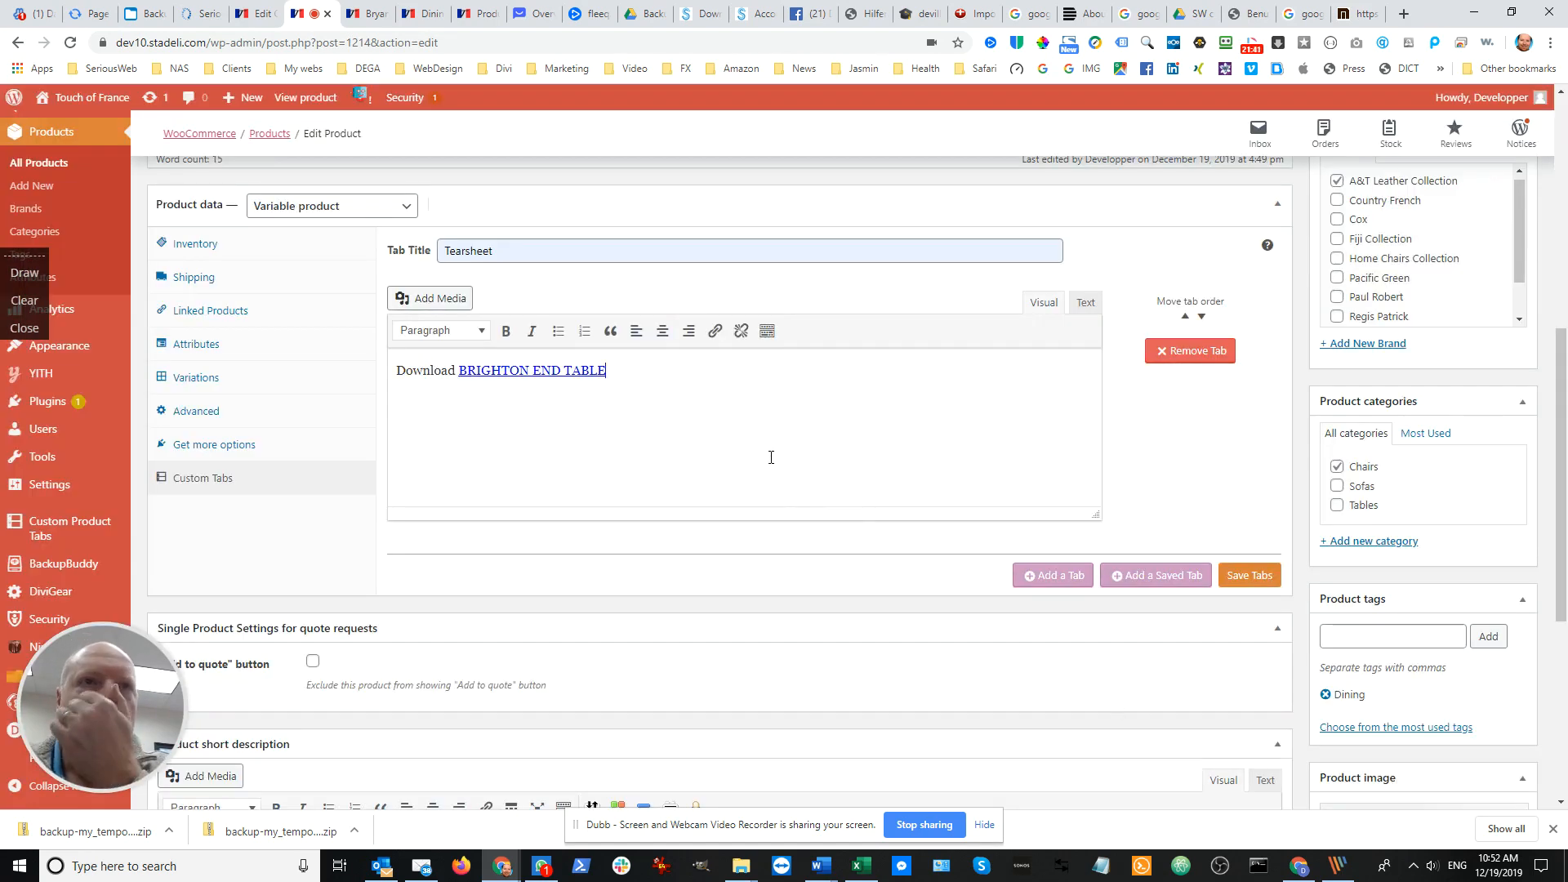
Set the BRIGHTON END TABLE link in the Tearsheet content to open in a new tab
left_click(617, 374)
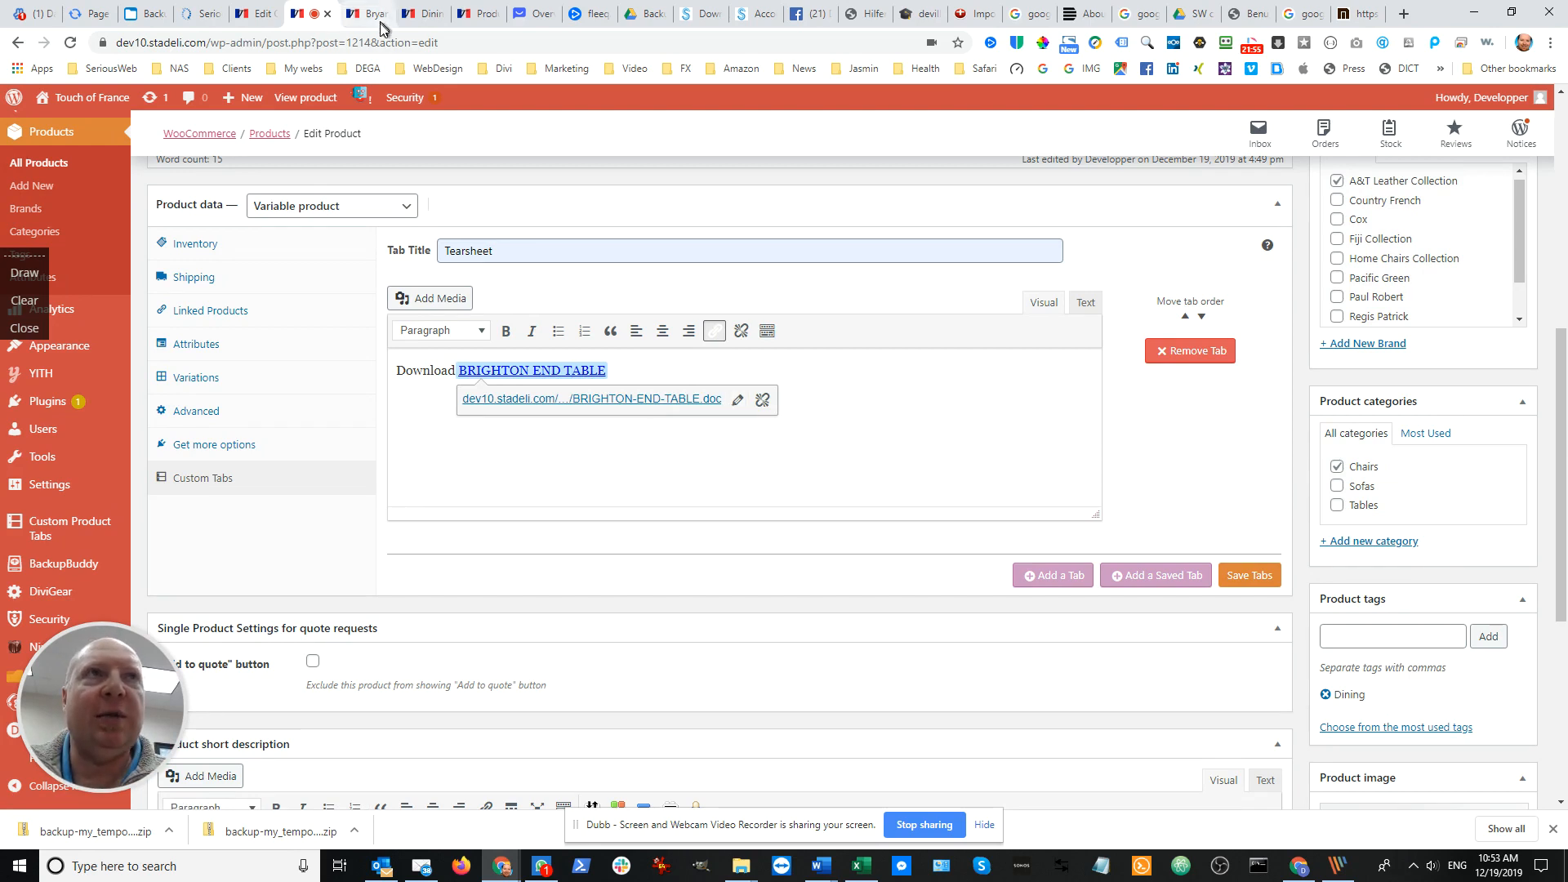
left_click(739, 406)
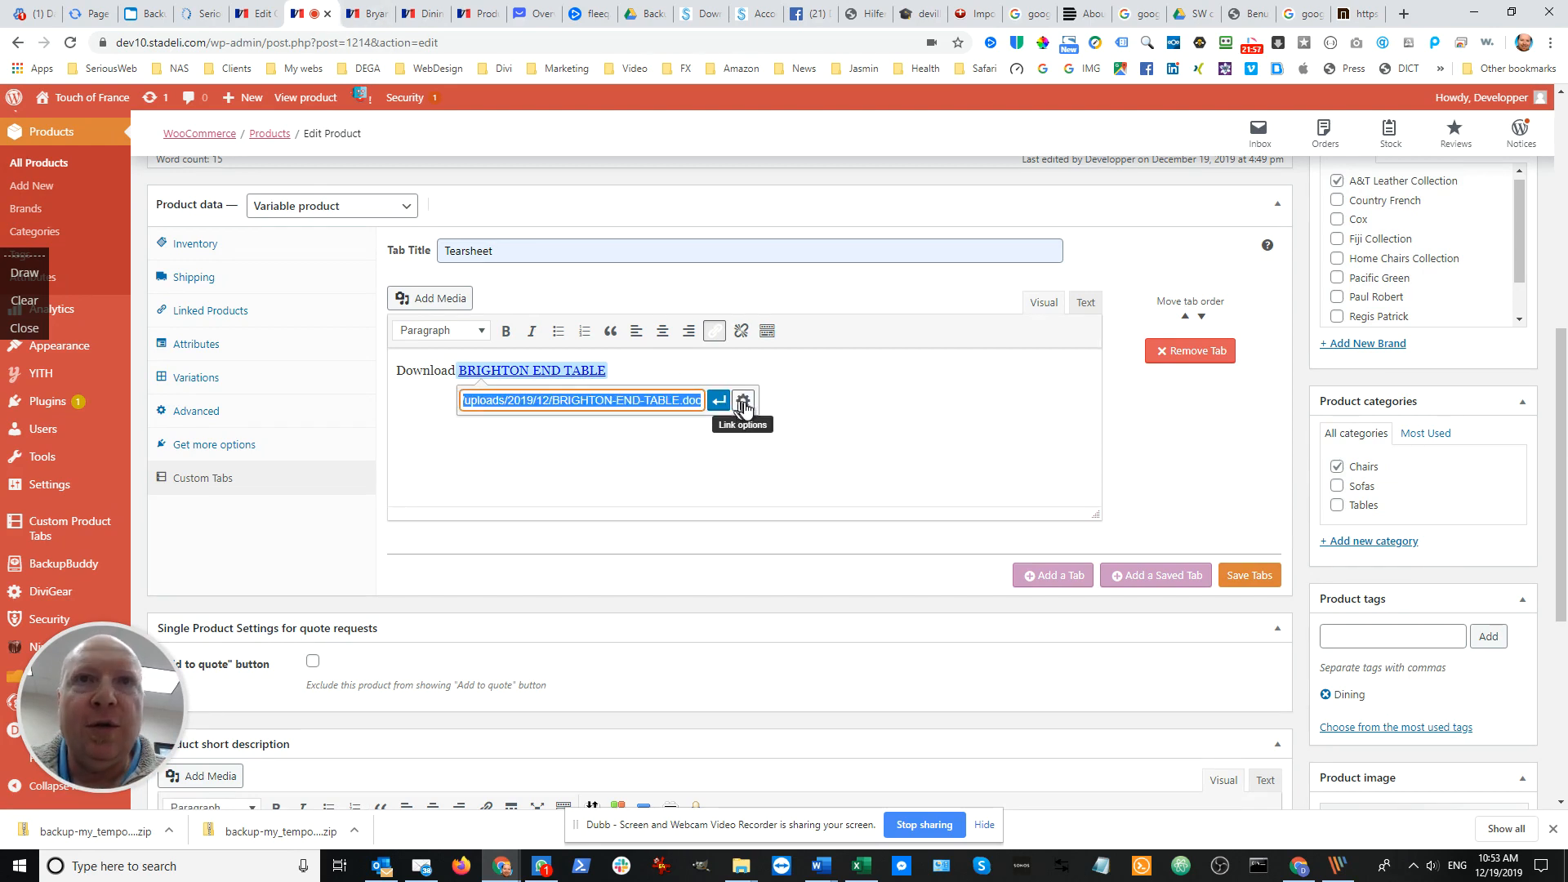
left_click(745, 402)
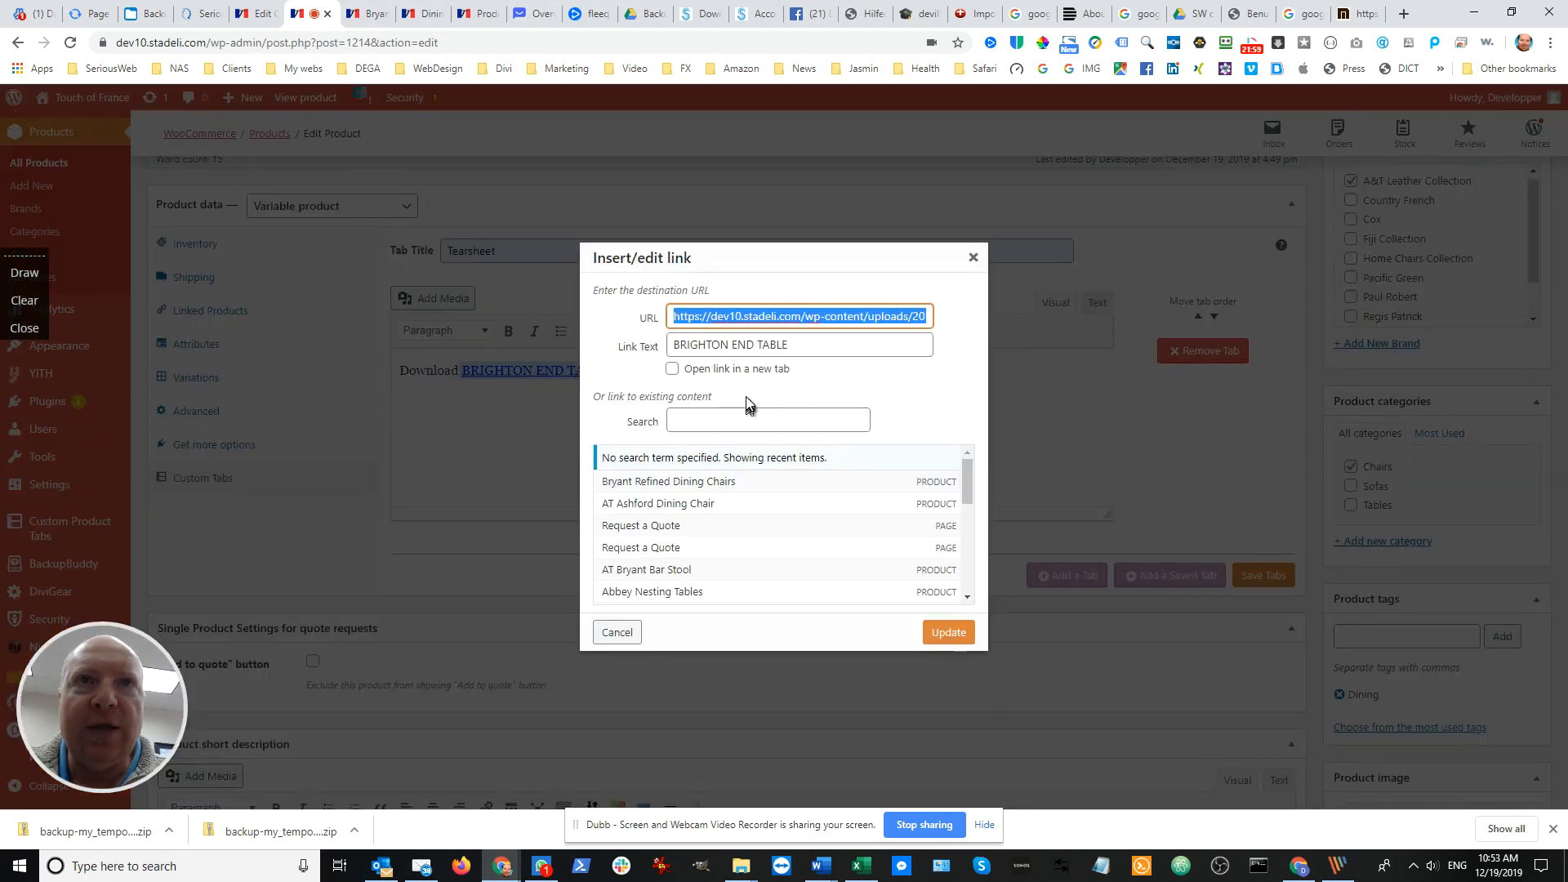
left_click(674, 371)
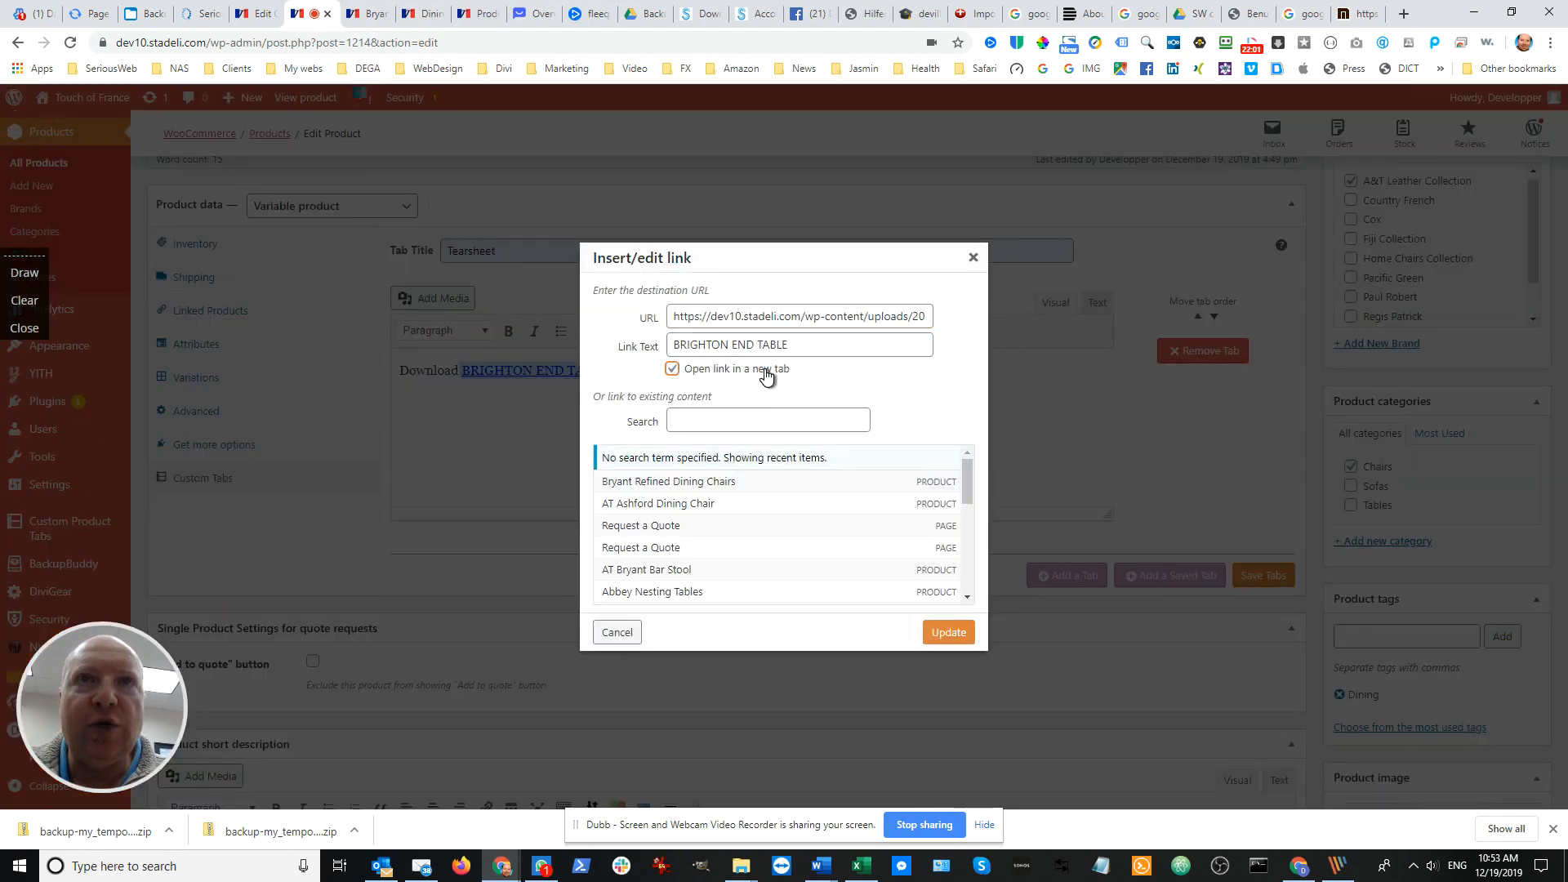
left_click(944, 631)
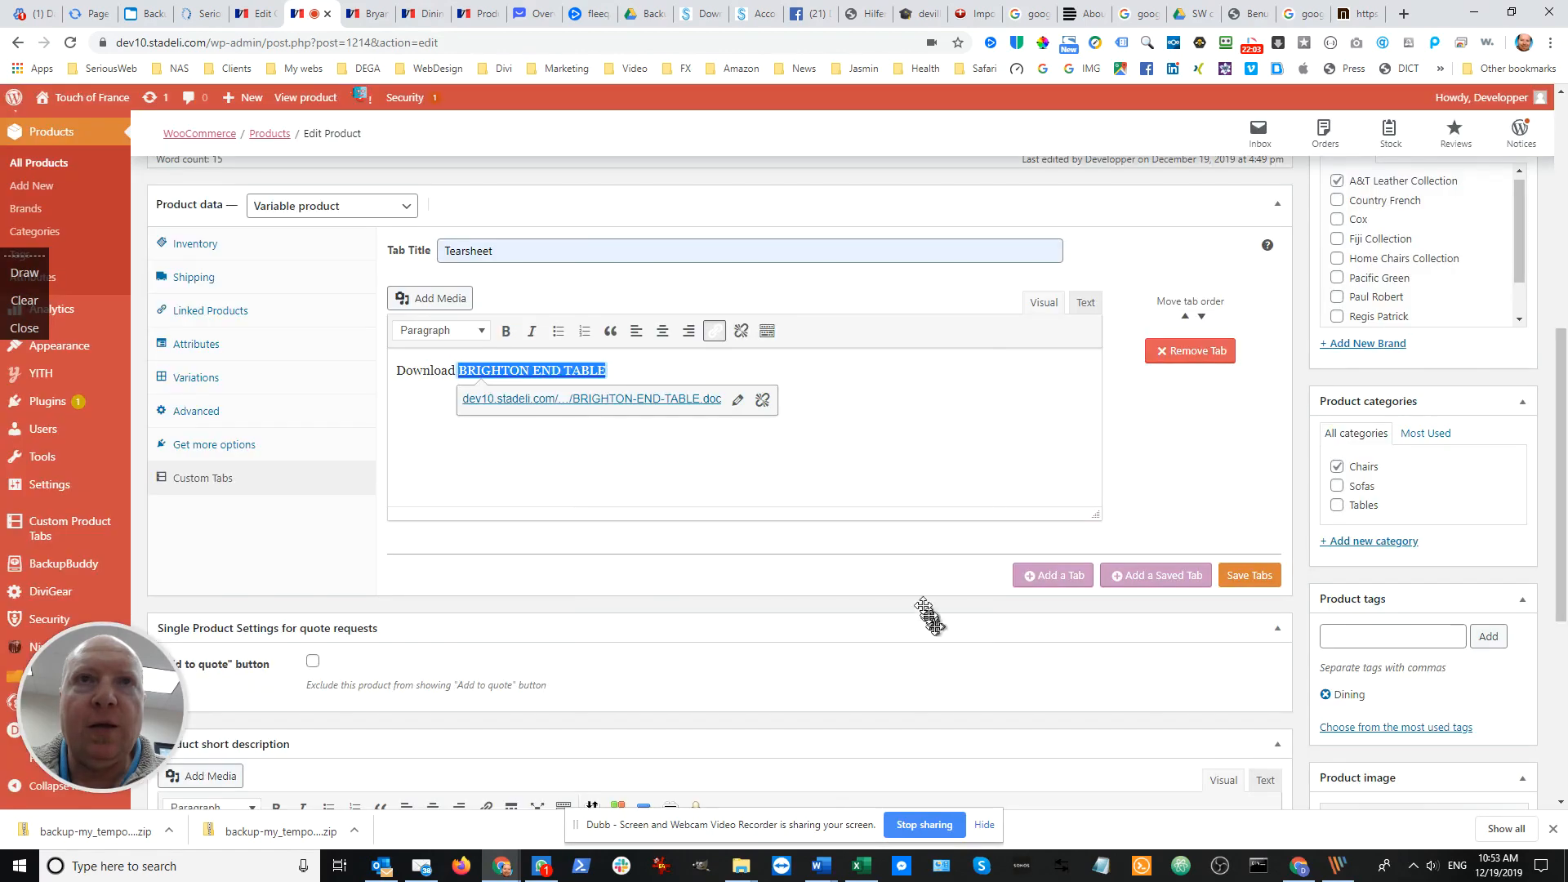
Save the custom tabs and update the Bryant Refined Dining Chairs product
left_click(1247, 575)
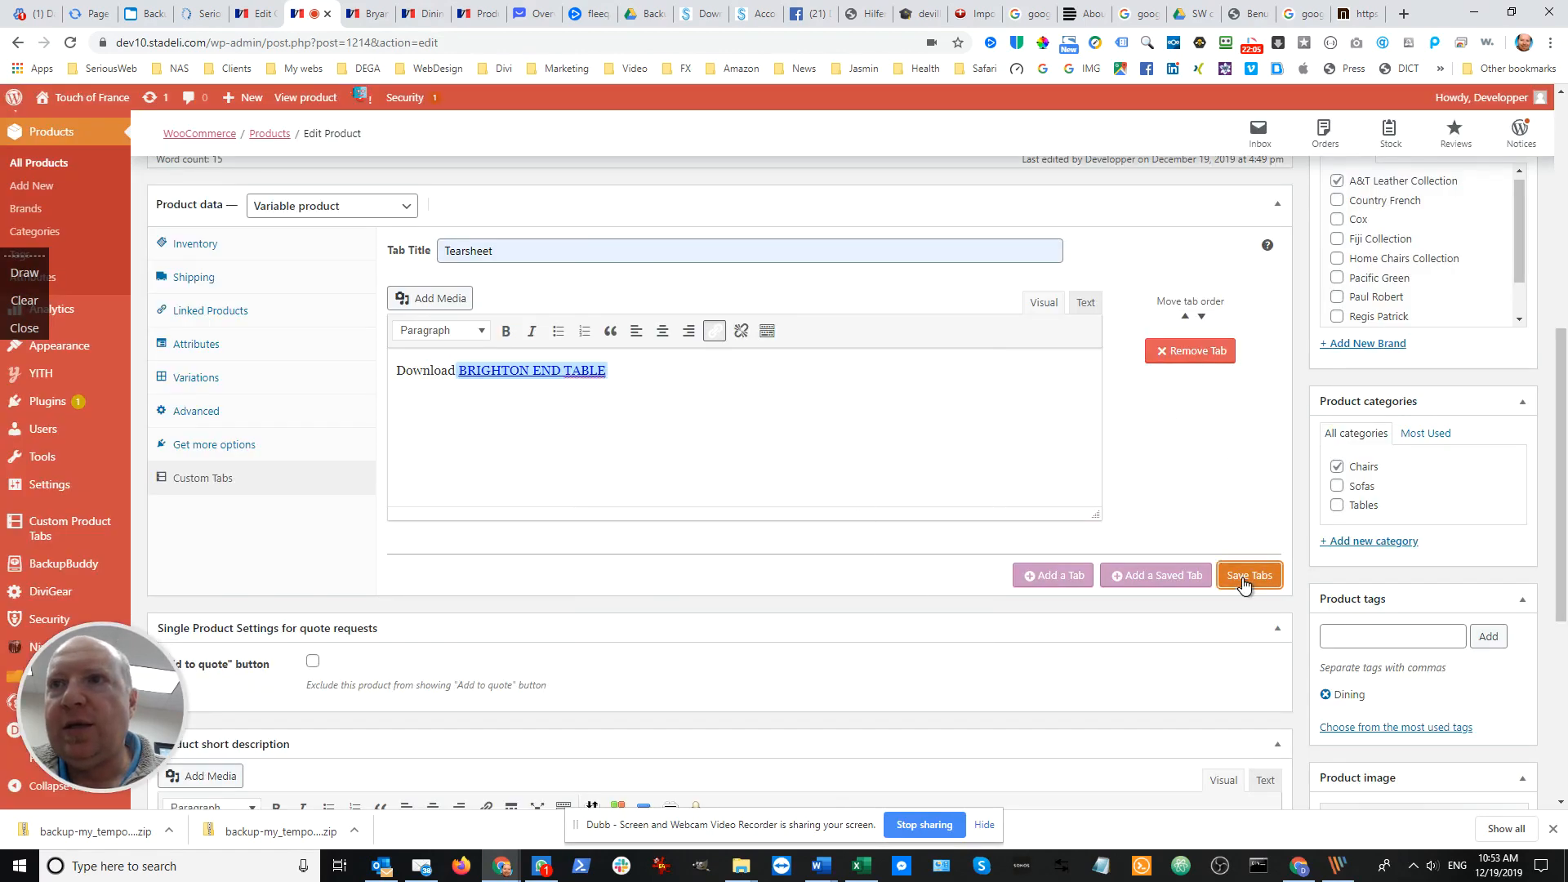
scroll(1478, 472, "up", 2)
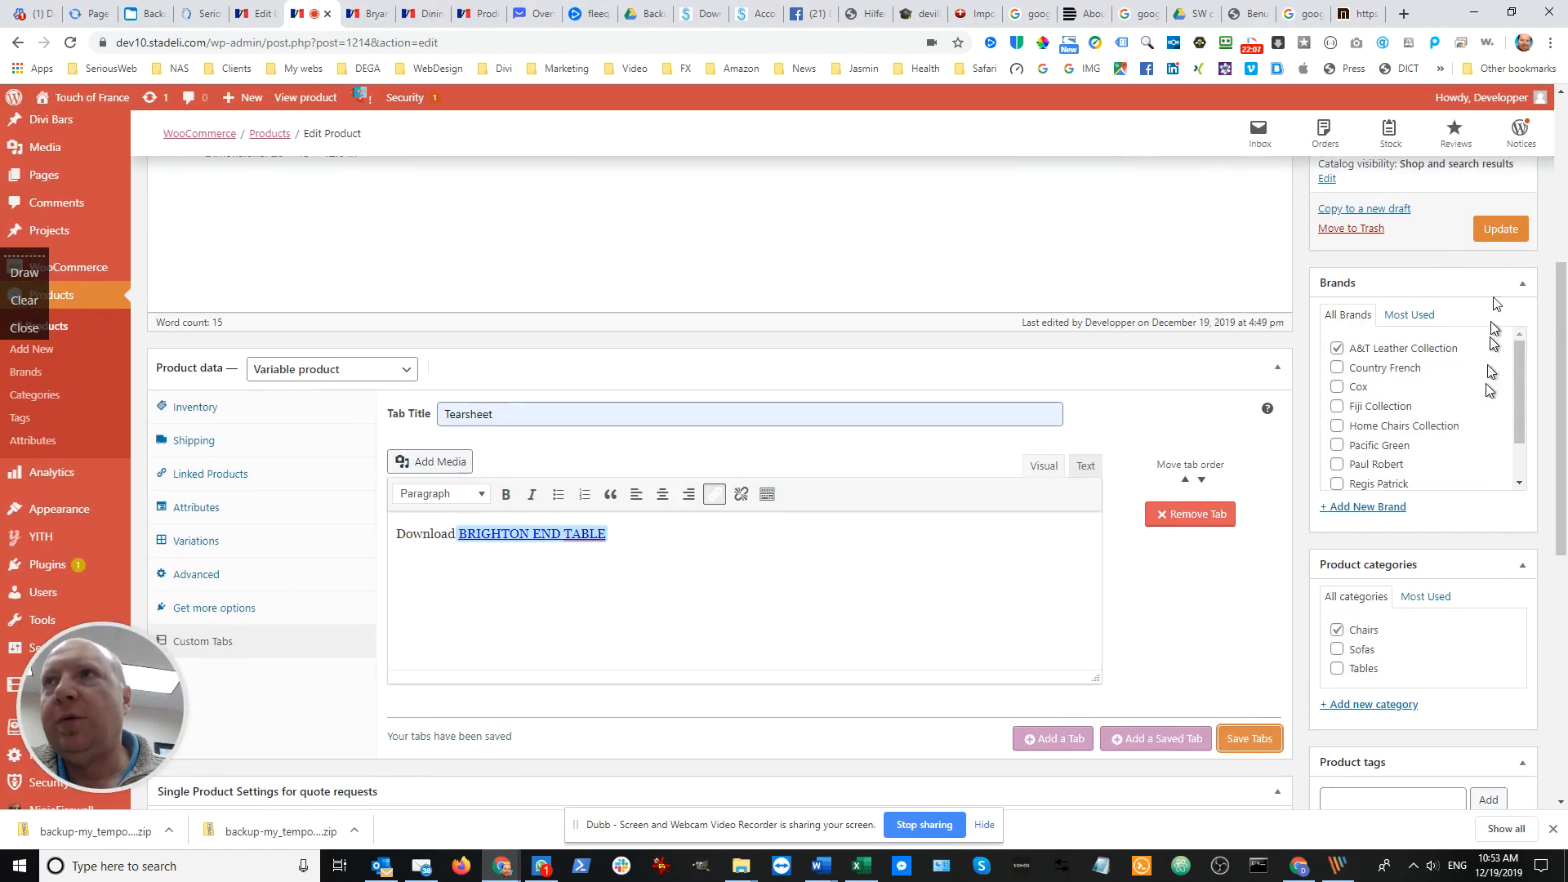
left_click(1501, 235)
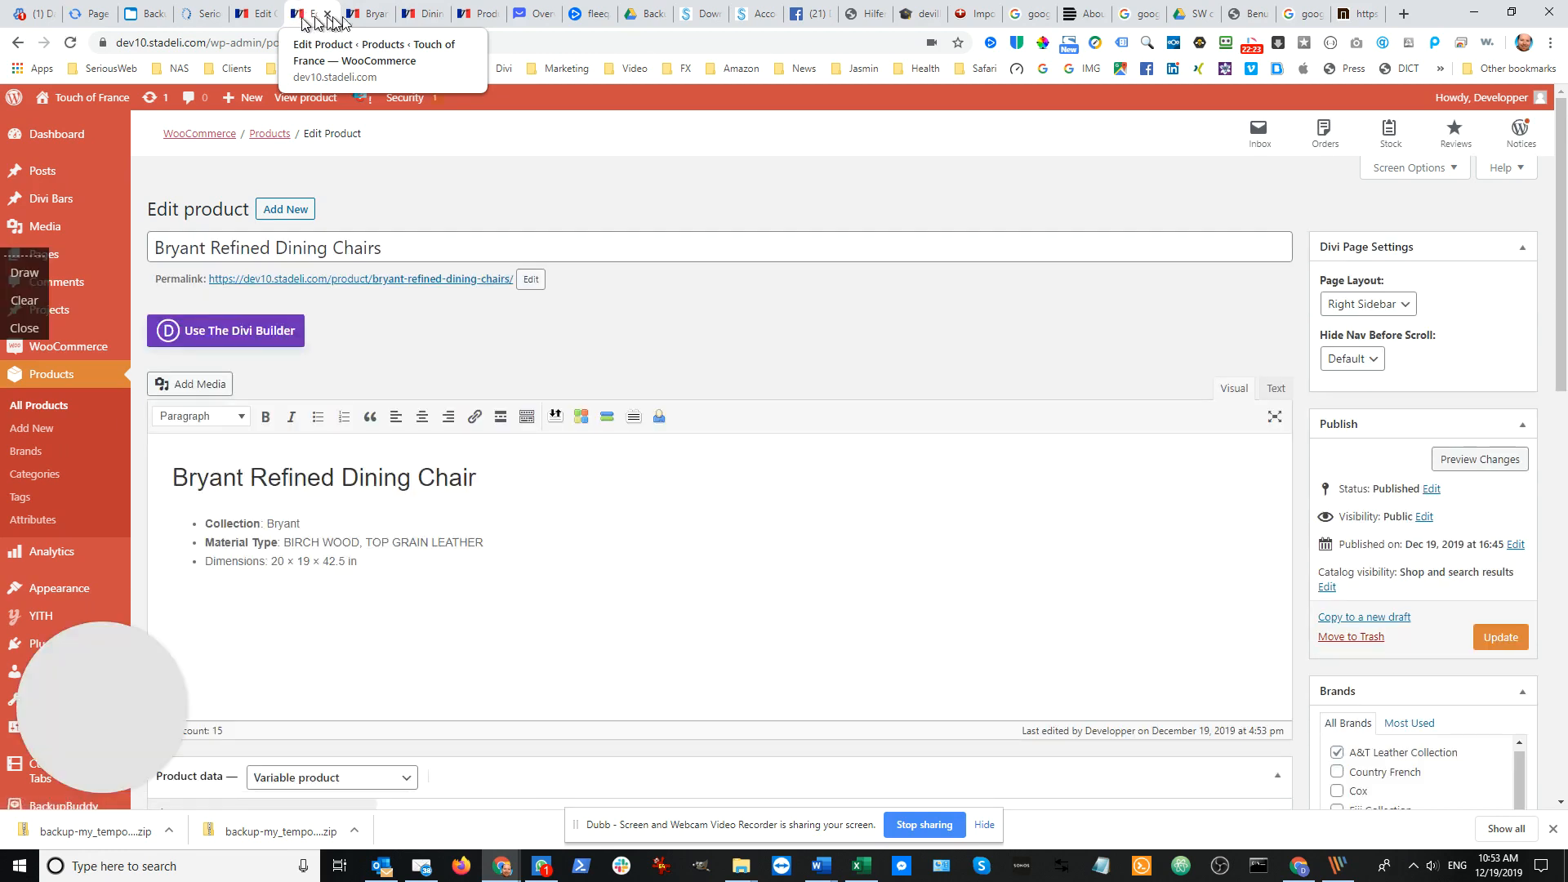
Reload the live Bryant Refined Dining Chairs page and open the BRIGHTON END TABLE link from its Tearsheet section
left_click(369, 14)
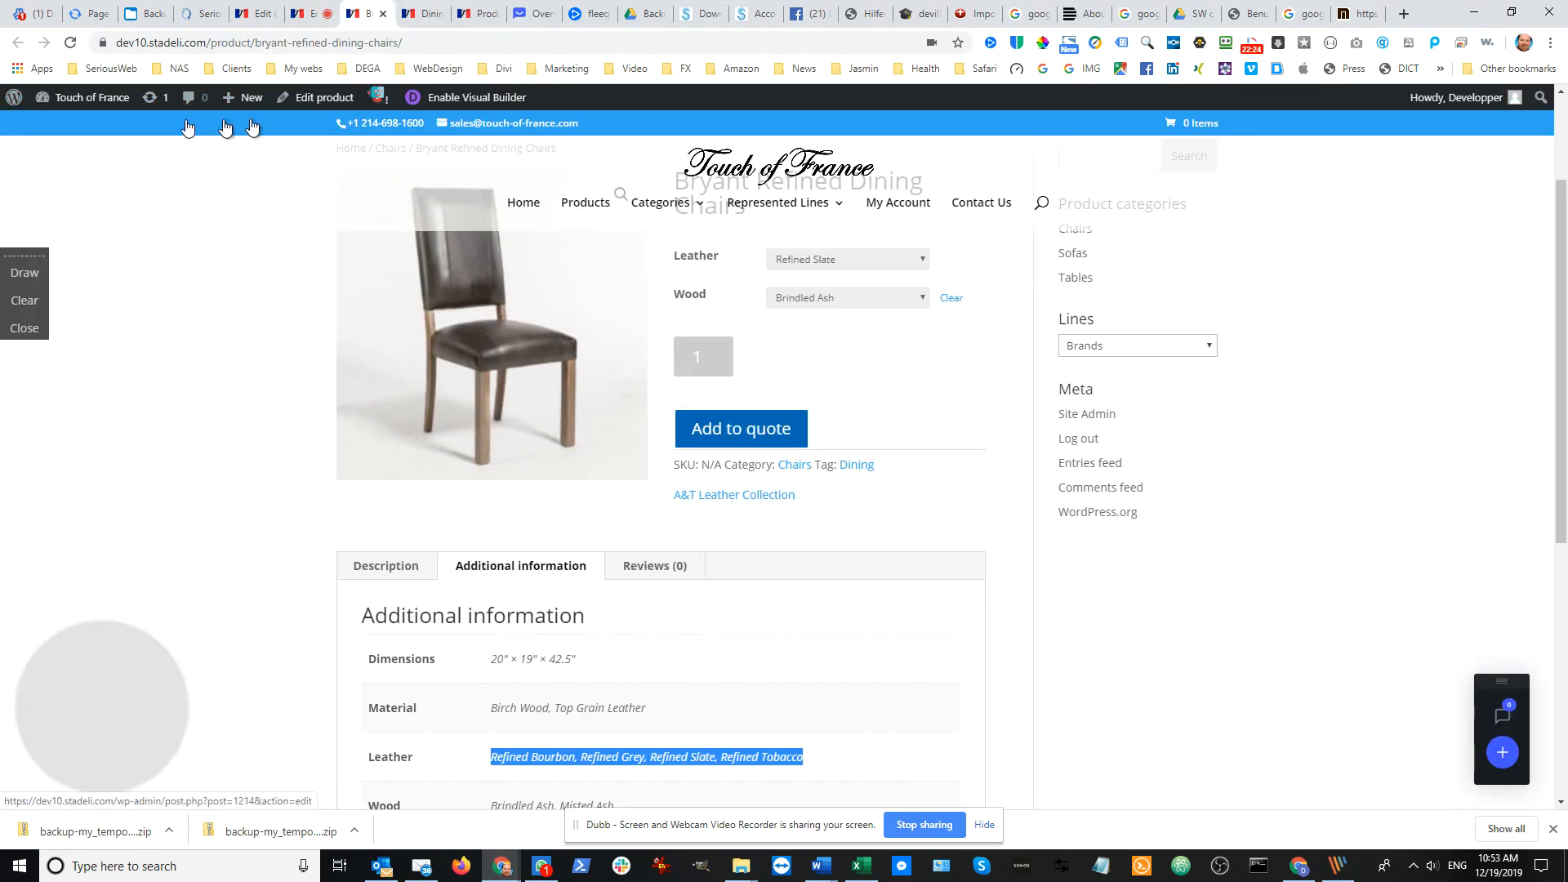
left_click(69, 45)
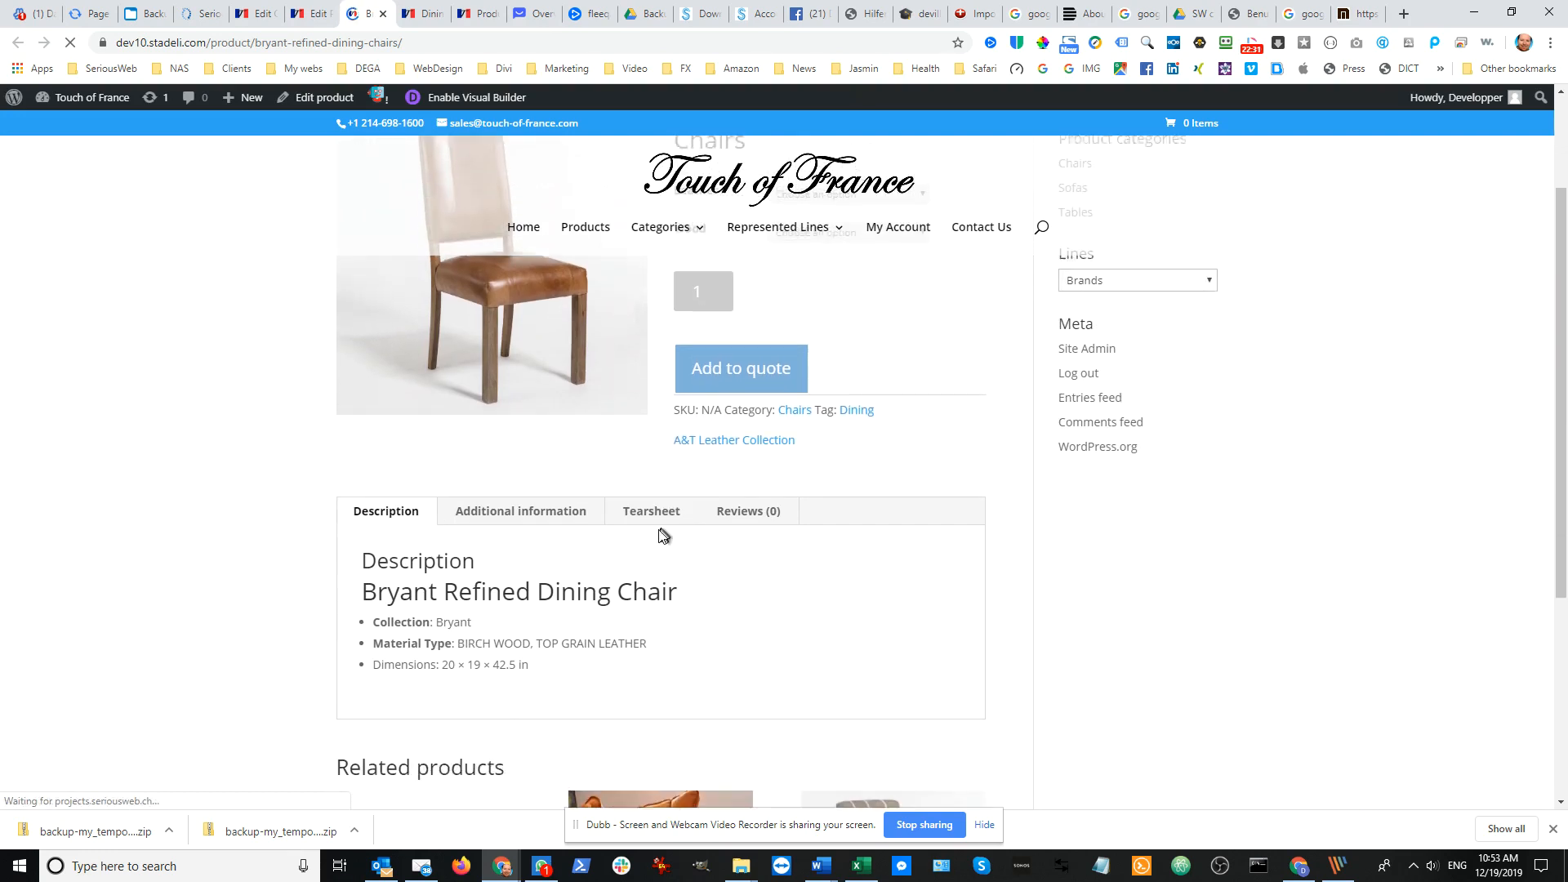
left_click(649, 515)
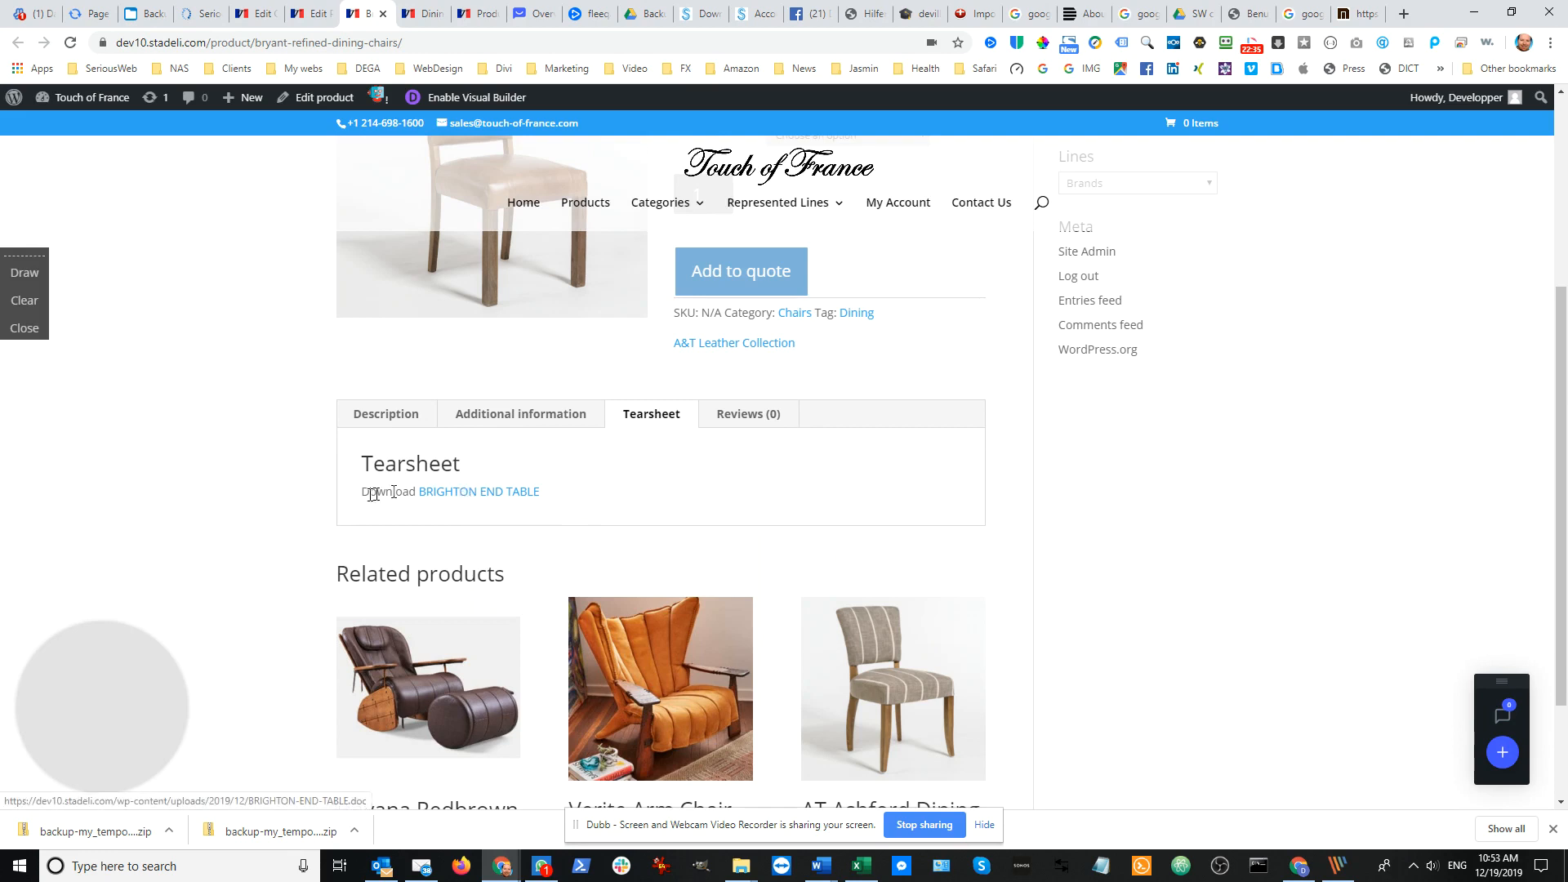
left_click(469, 498)
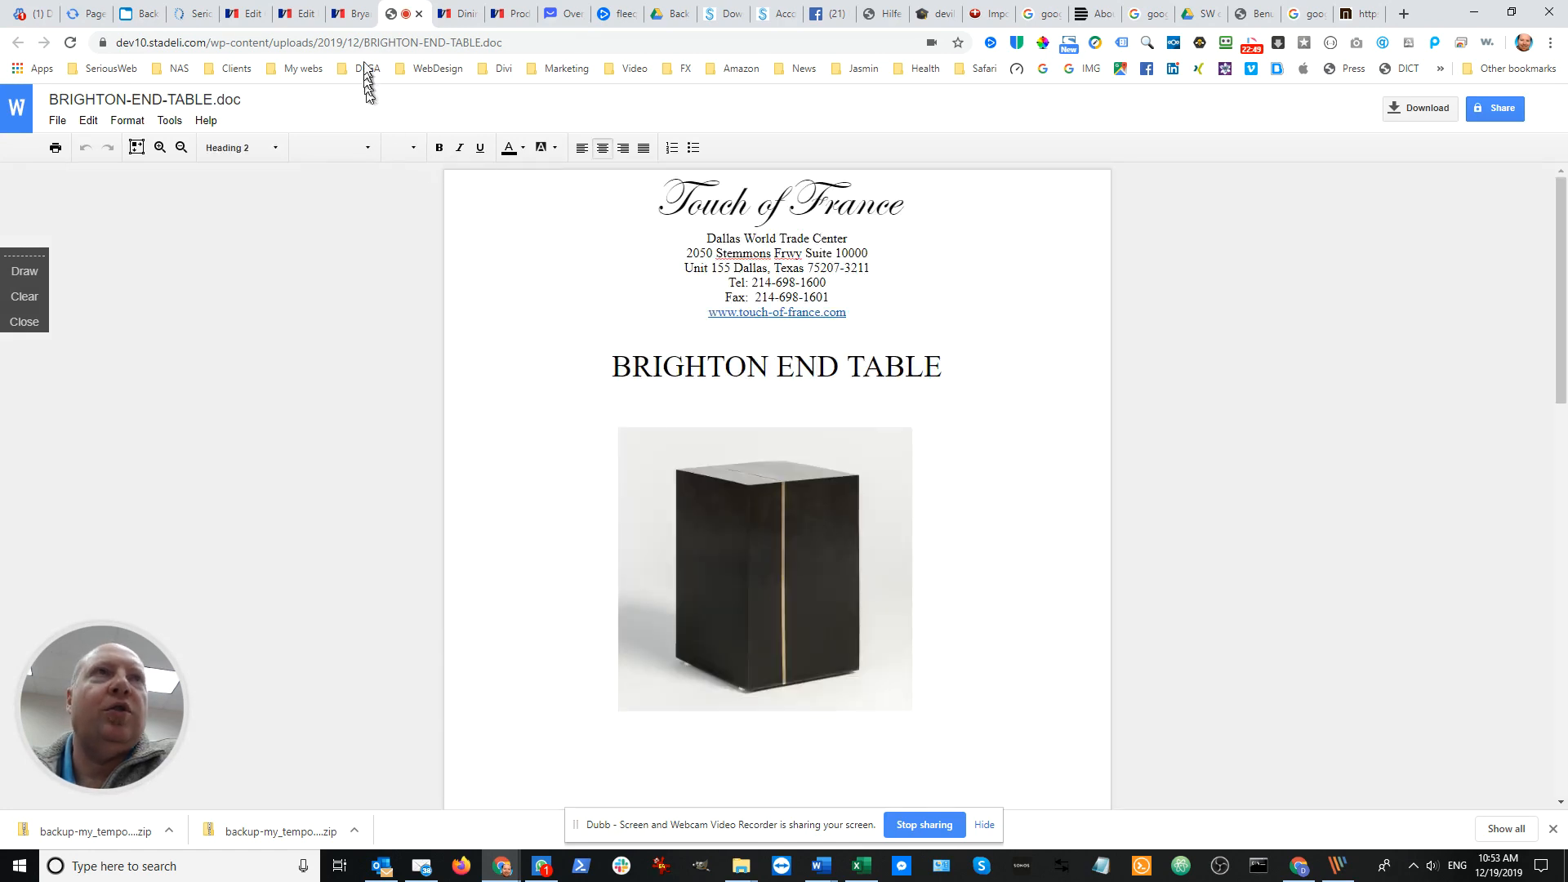
Return to the live product page and review its Description section
left_click(353, 21)
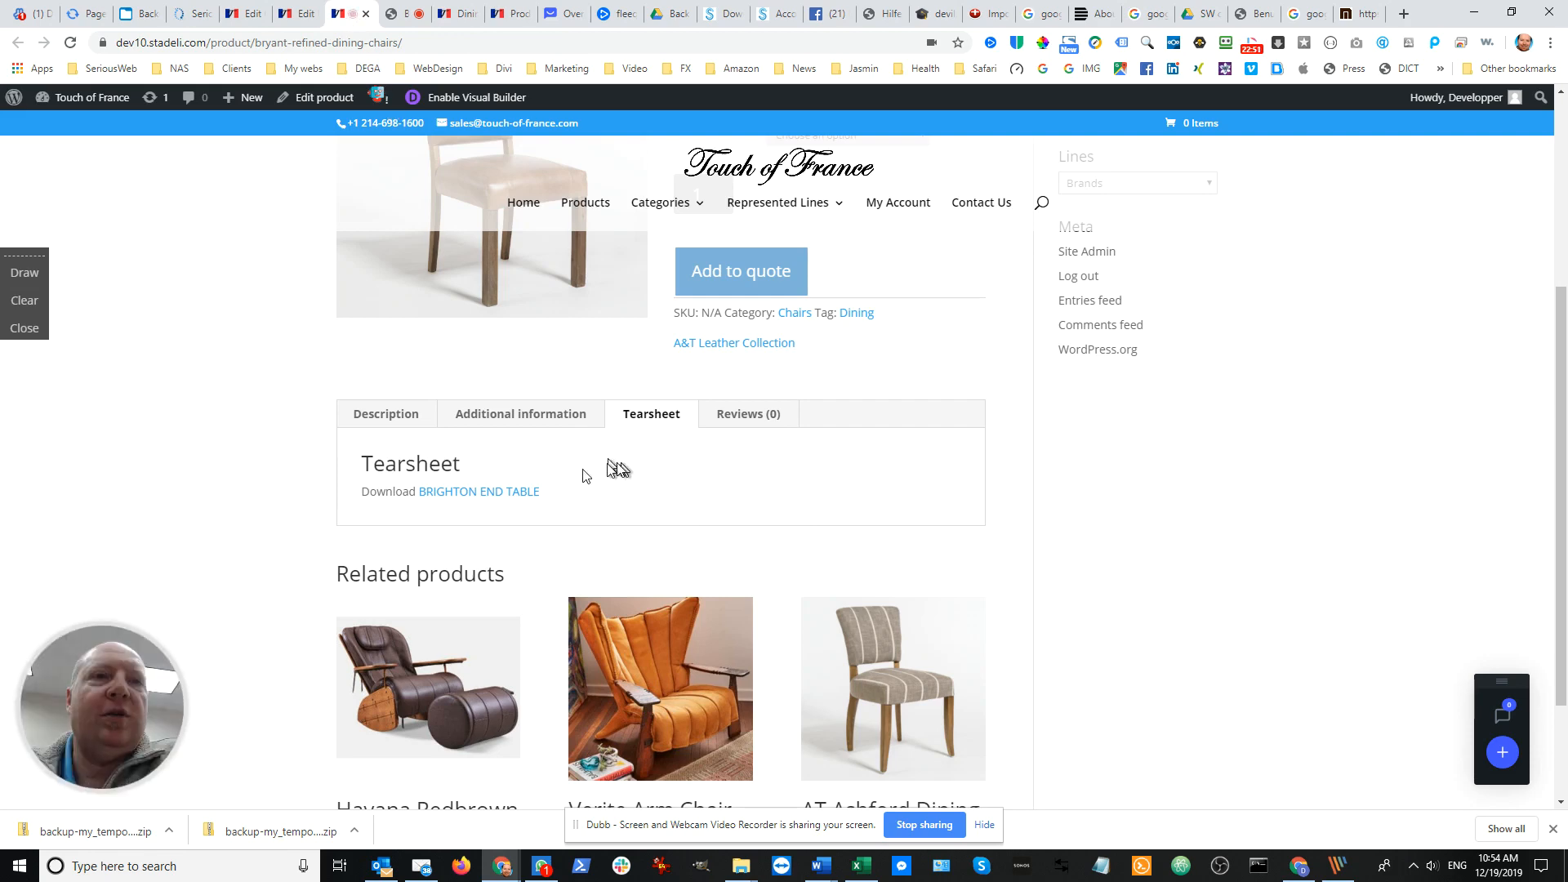
scroll(533, 457, "up", 3)
scroll(541, 552, "down", 1)
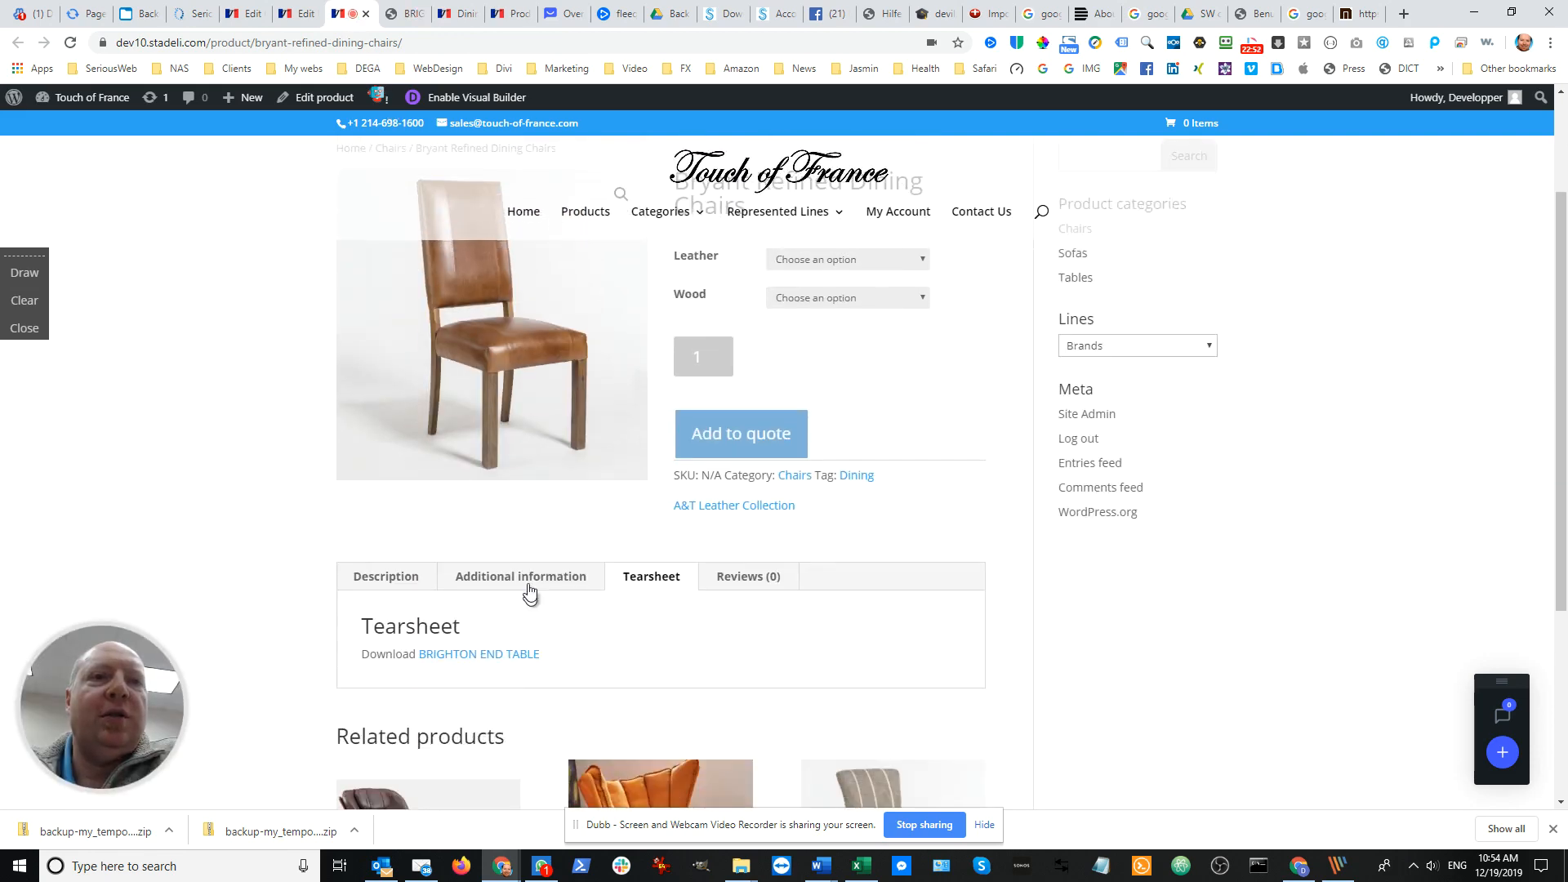
left_click(386, 577)
scroll(395, 585, "down", 3)
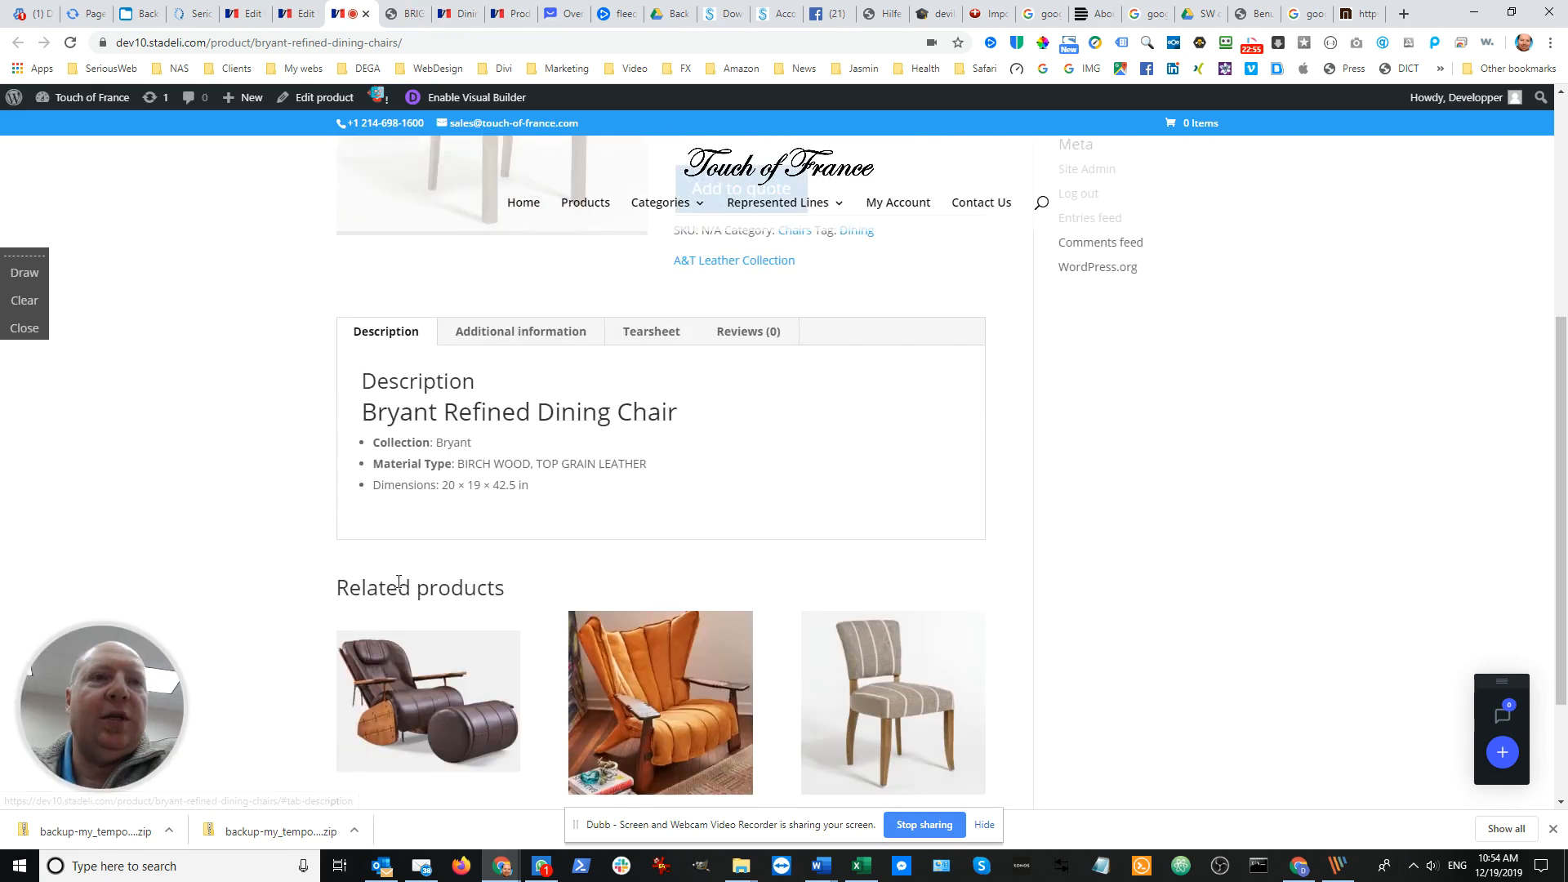
scroll(402, 589, "up", 5)
Clear the Tearsheet content in the product editor's custom tabs and remove the Tearsheet tab
left_click(298, 14)
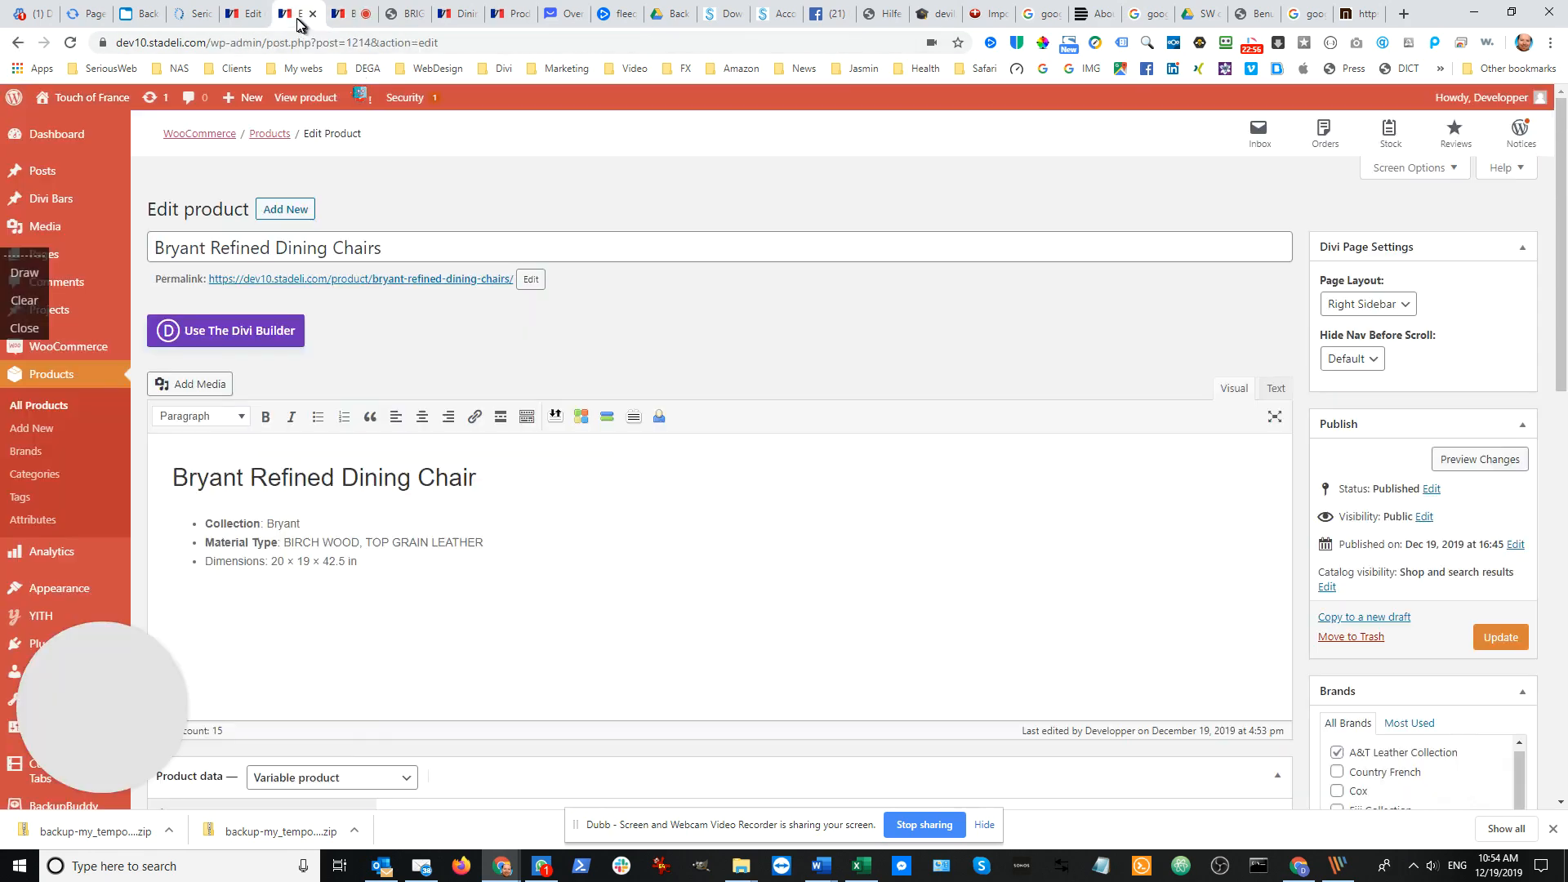
scroll(396, 533, "down", 4)
scroll(427, 520, "down", 5)
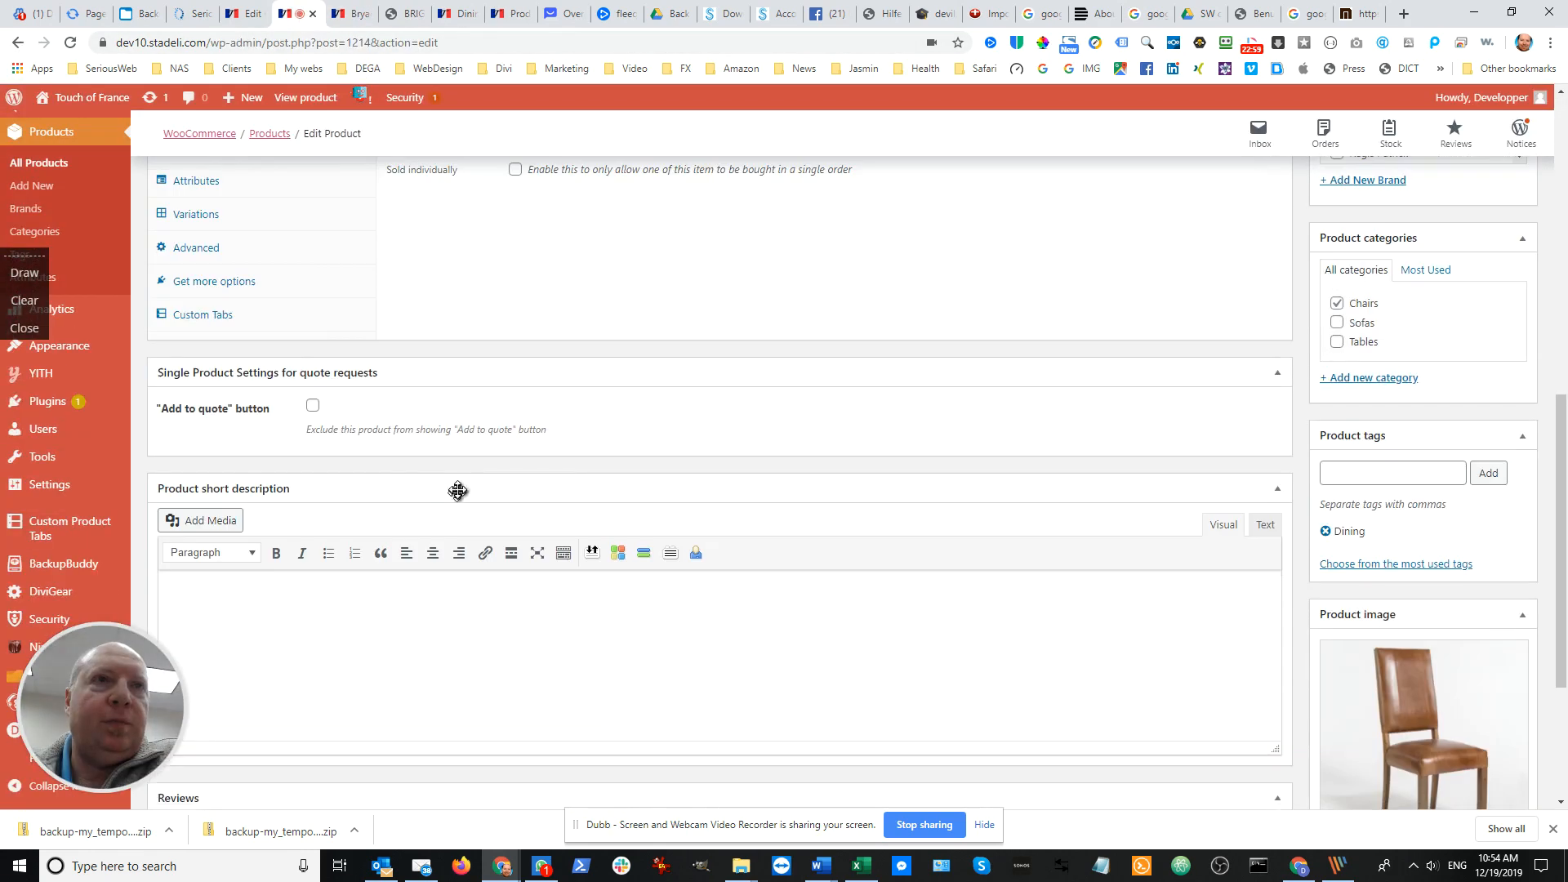
left_click(202, 316)
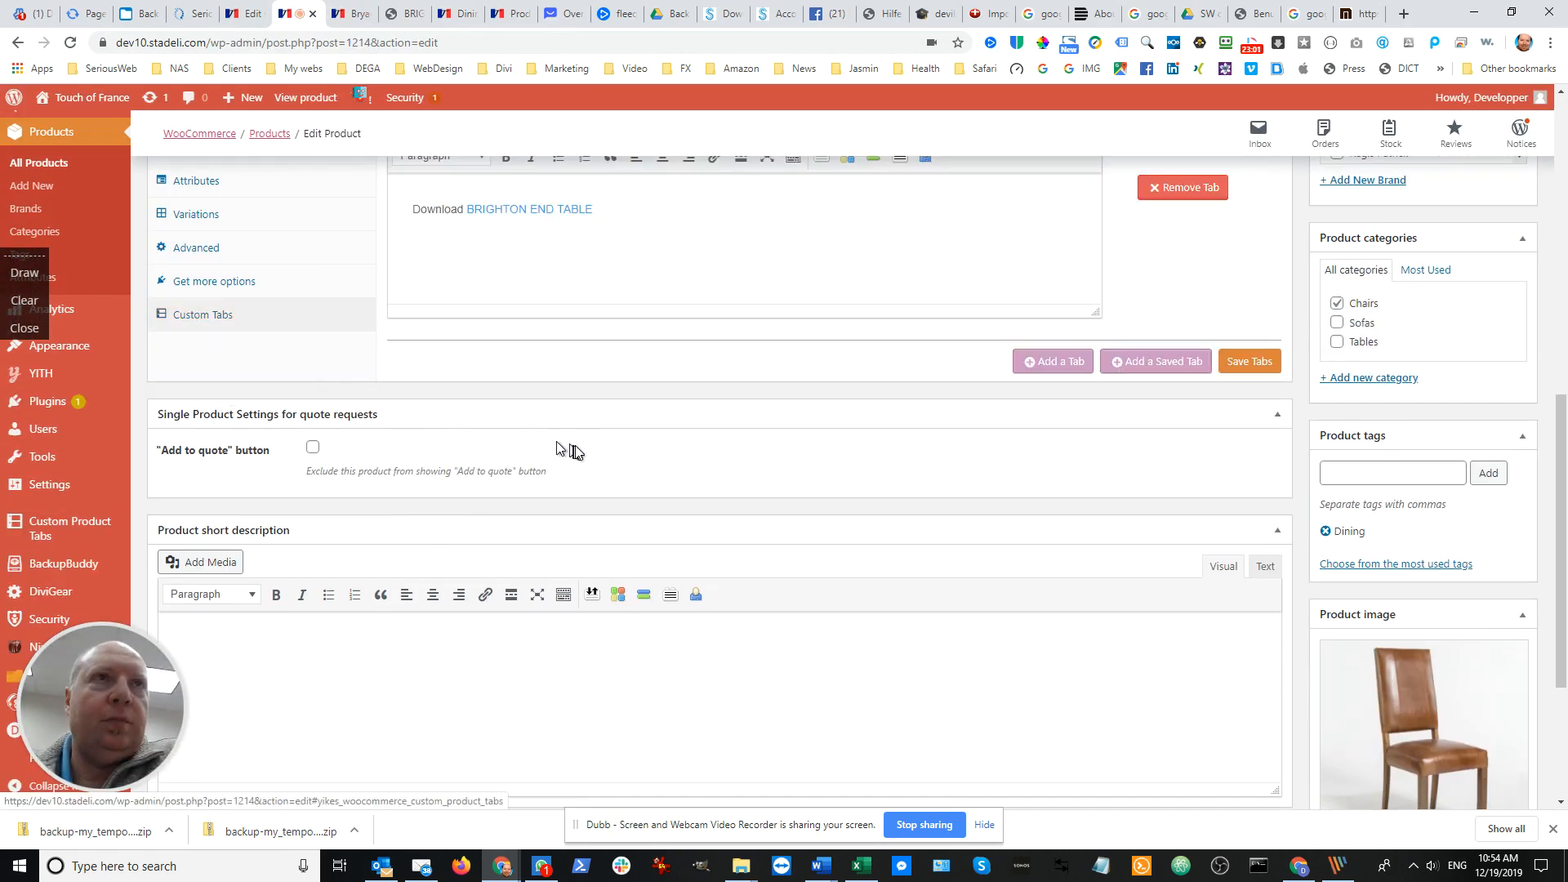
scroll(560, 466, "up", 3)
left_click_drag(646, 448, 343, 451)
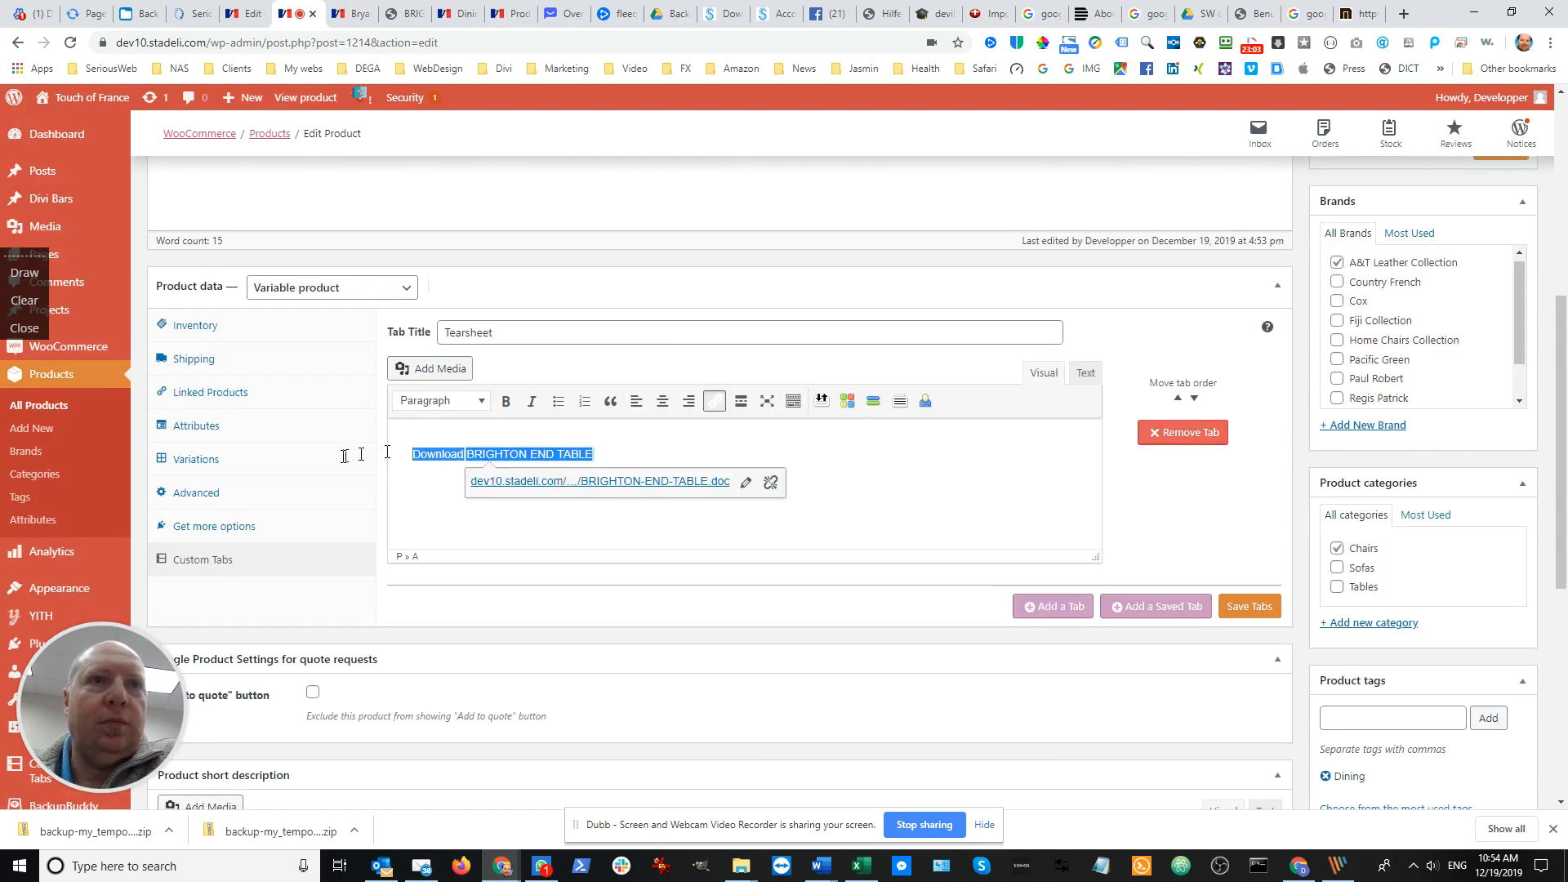
key("BackSpace")
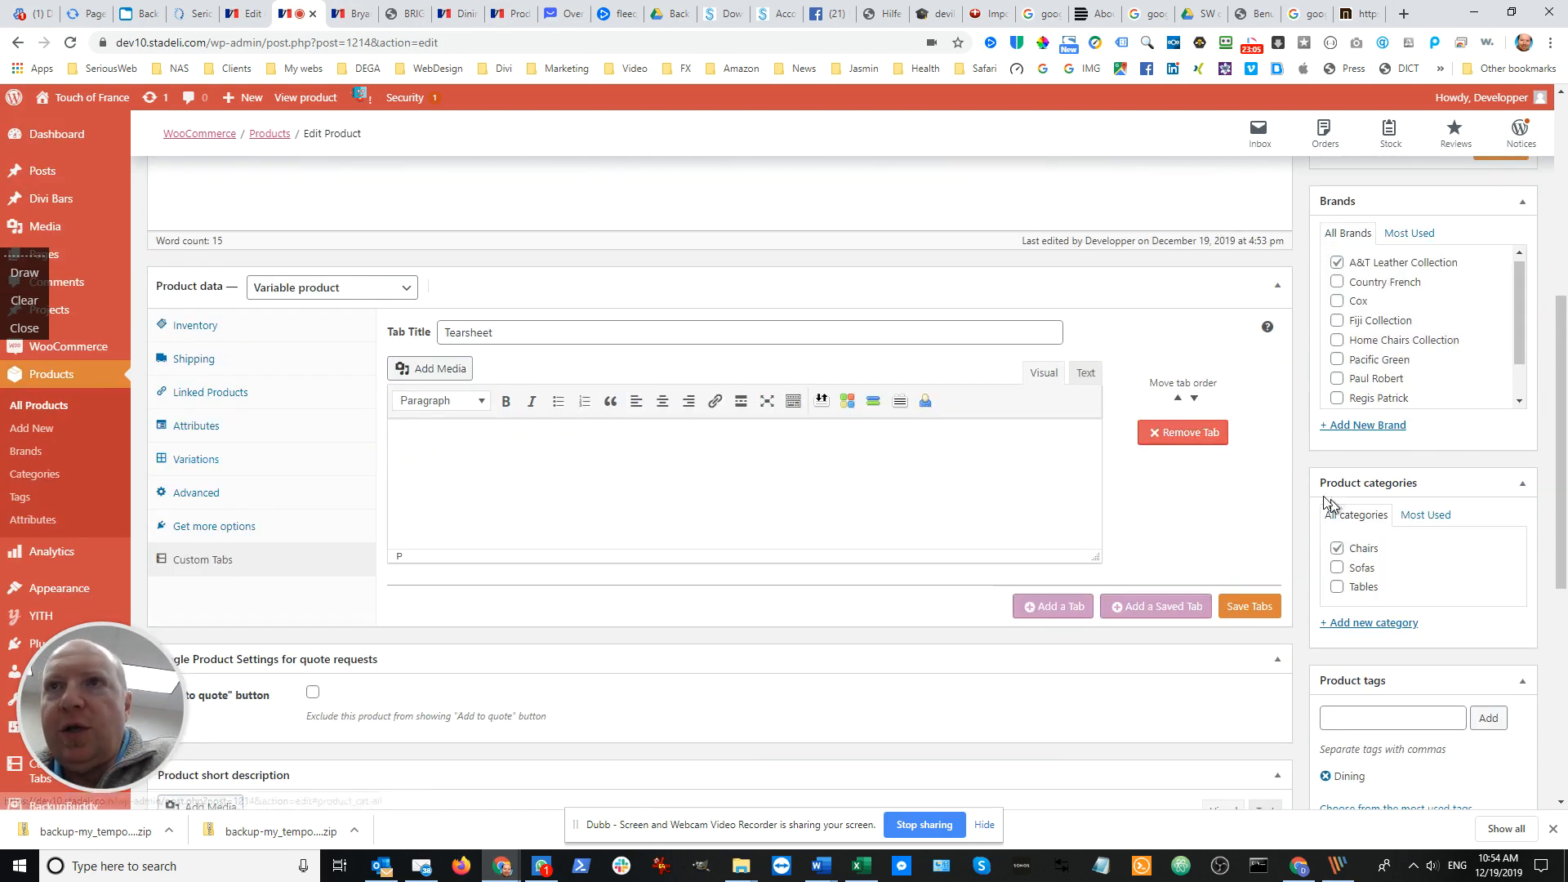
left_click(1192, 436)
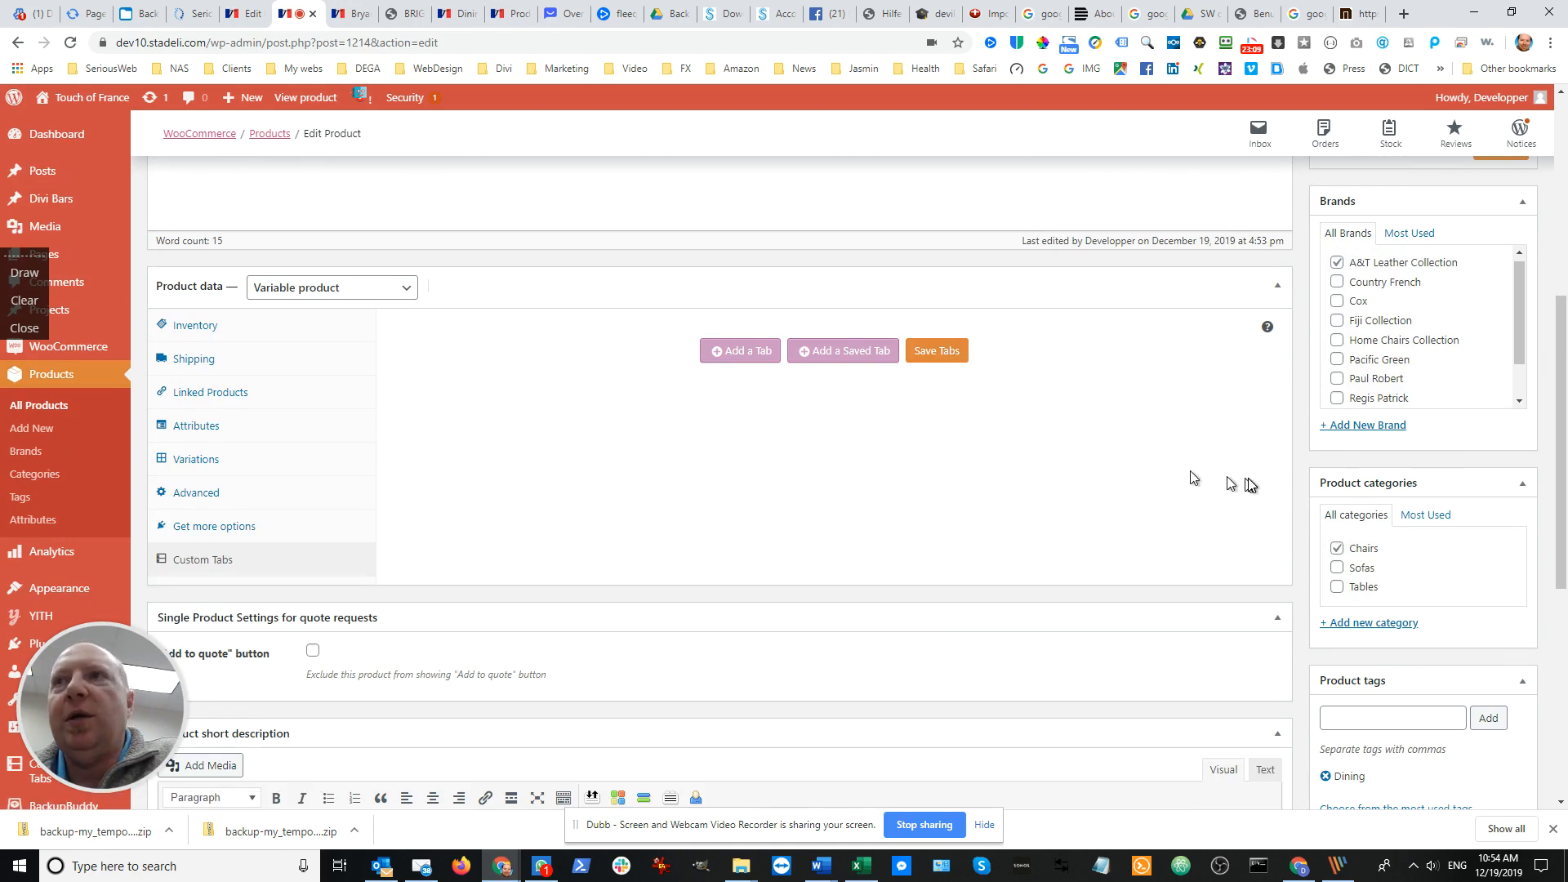
Save the custom tabs without the Tearsheet tab and update the product
left_click(941, 359)
scroll(1359, 526, "up", 3)
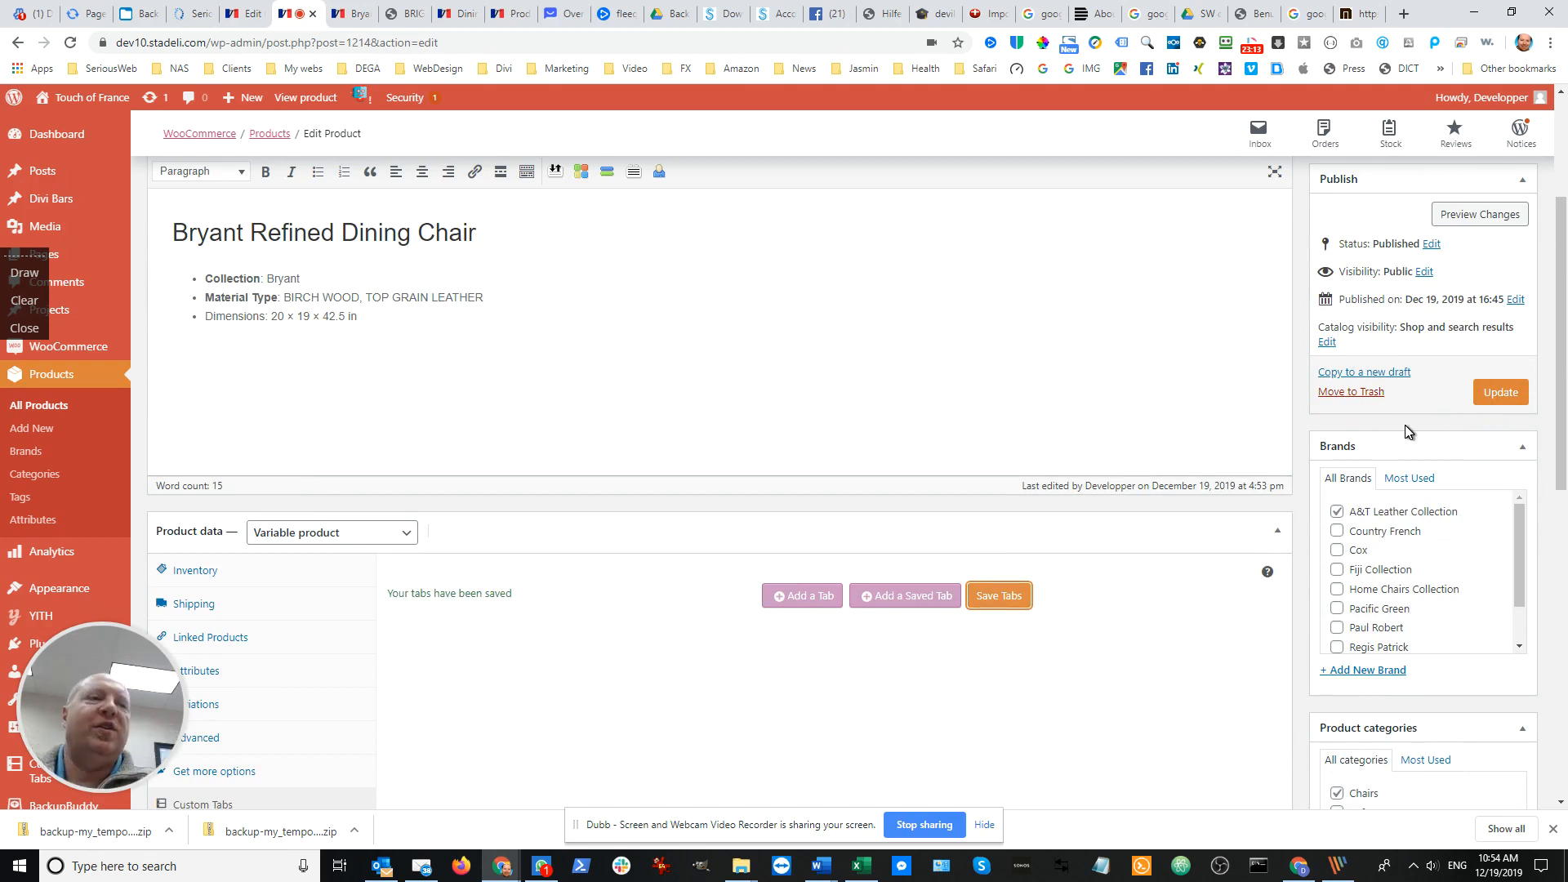
left_click(1511, 393)
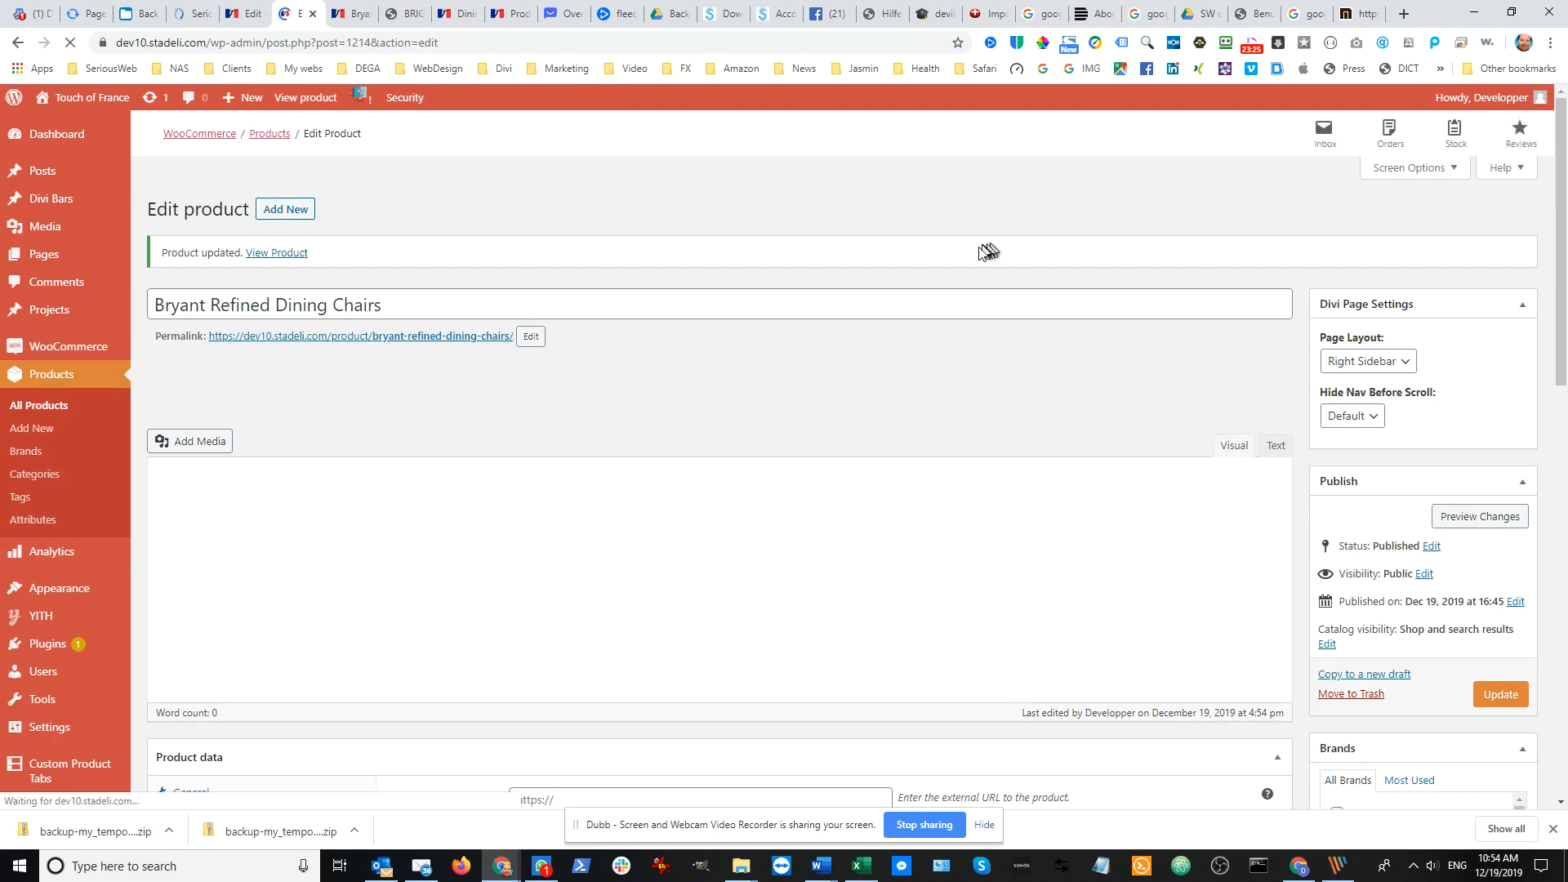
Reload the live Bryant Refined Dining Chairs page and check which information tabs it shows
left_click(351, 18)
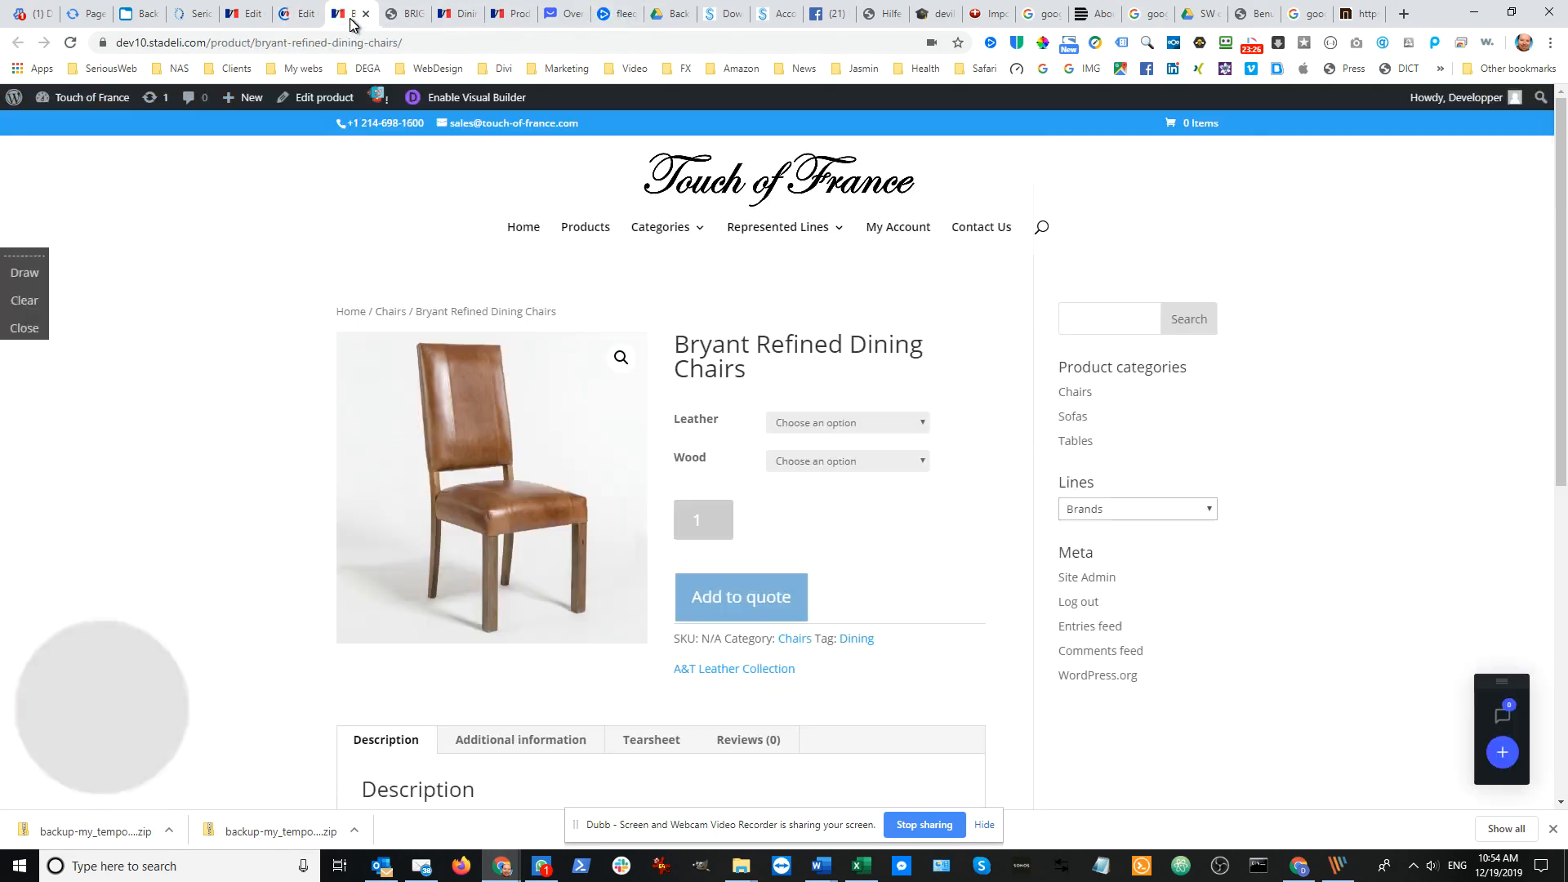
left_click(72, 43)
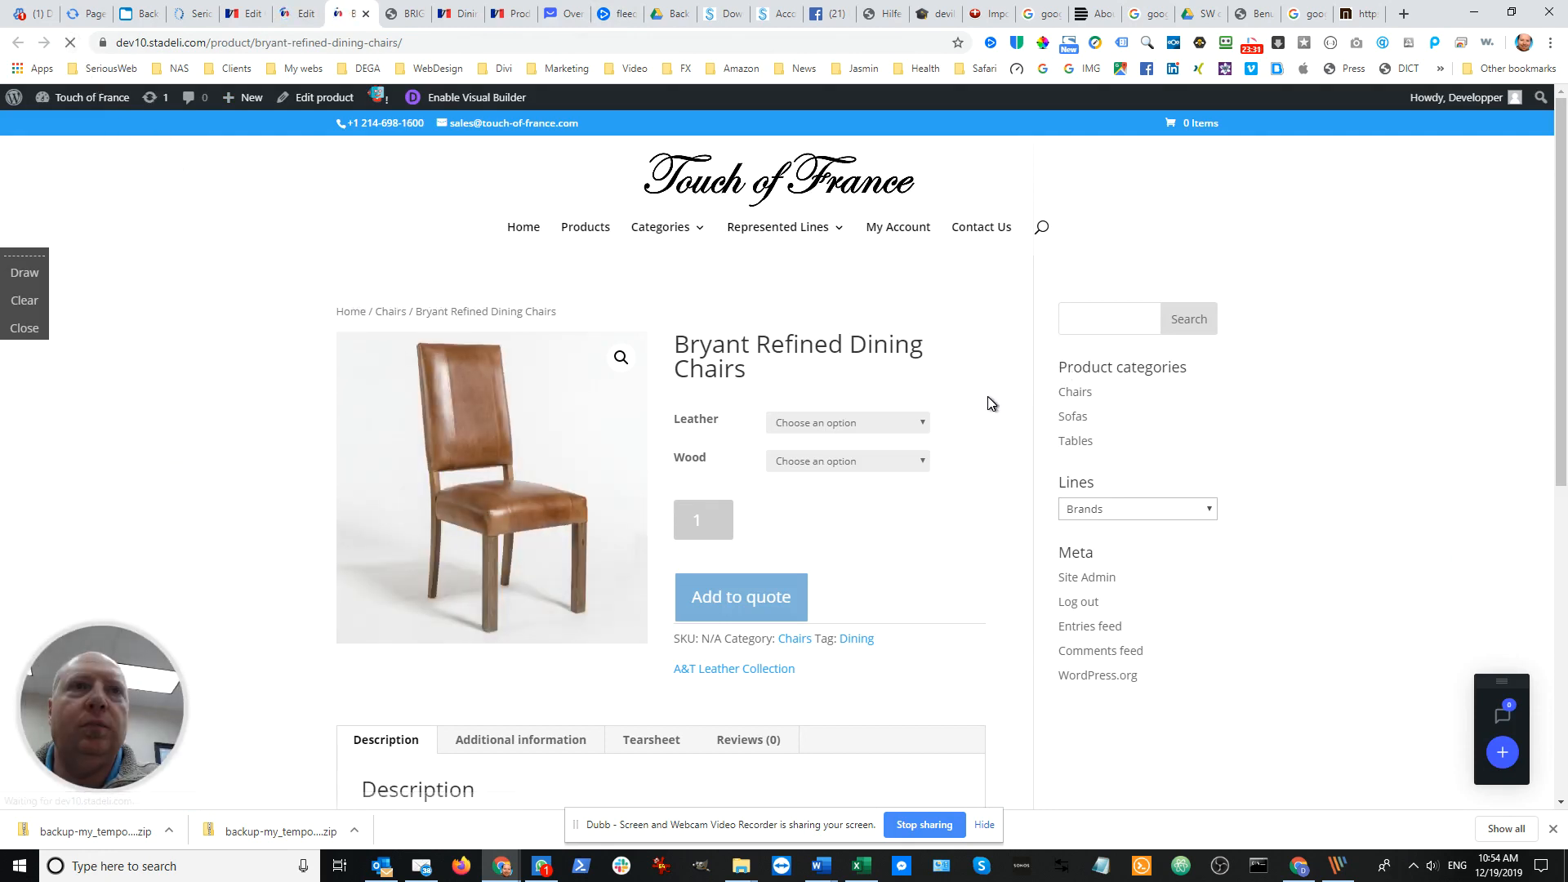
scroll(992, 401, "down", 3)
scroll(992, 404, "up", 2)
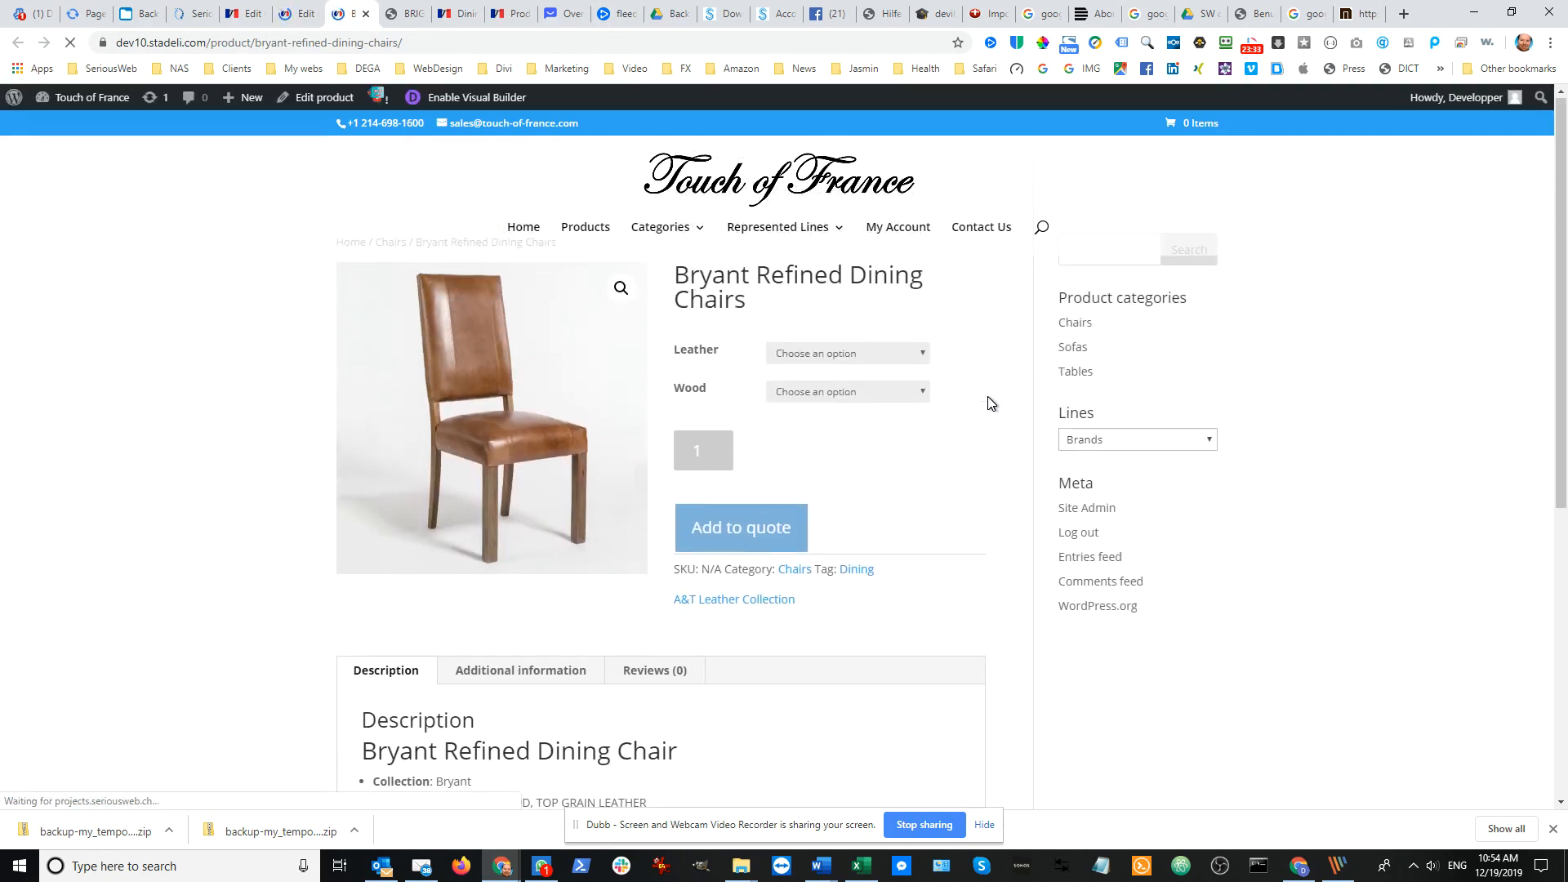